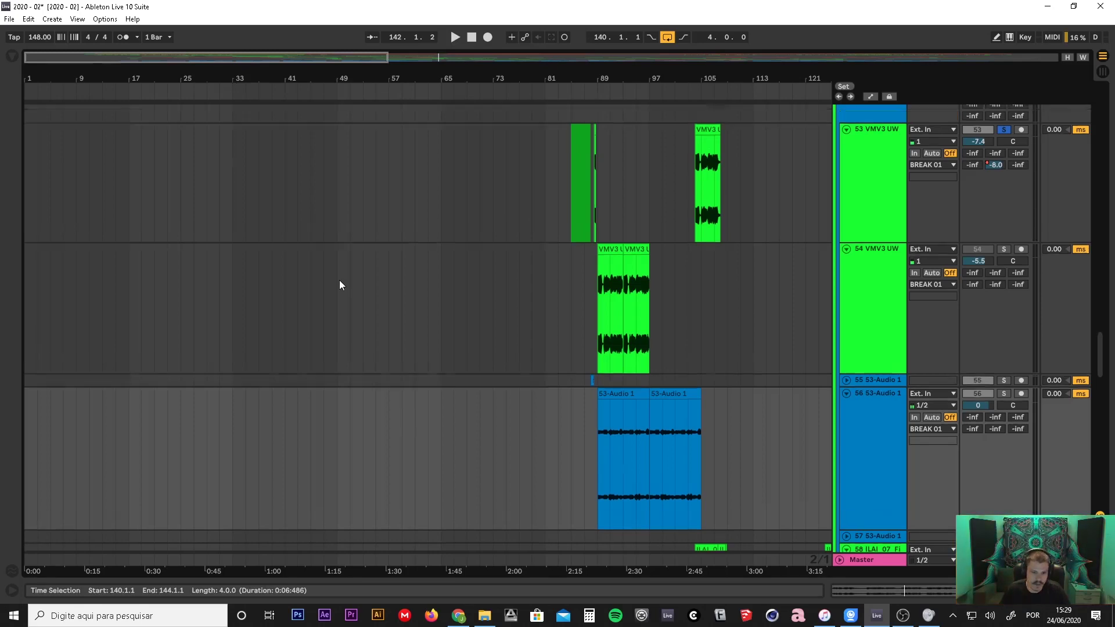
# - Reduce the height of track 20 ILAI_Atmo in the arrangement
pyautogui.scroll(10, 341, 273)
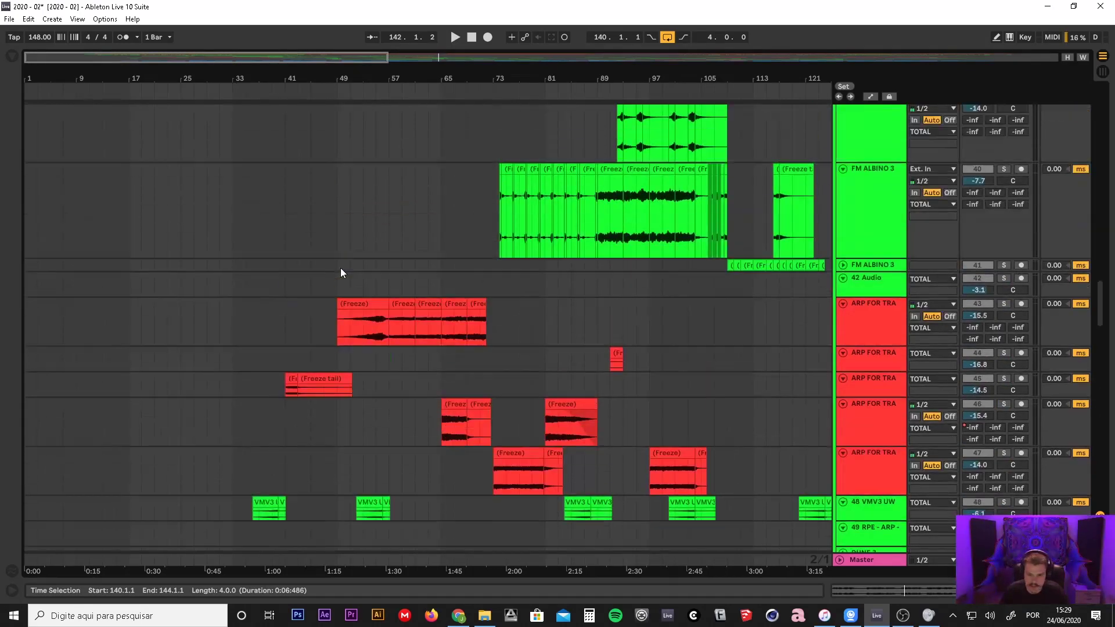
pyautogui.scroll(10, 341, 269)
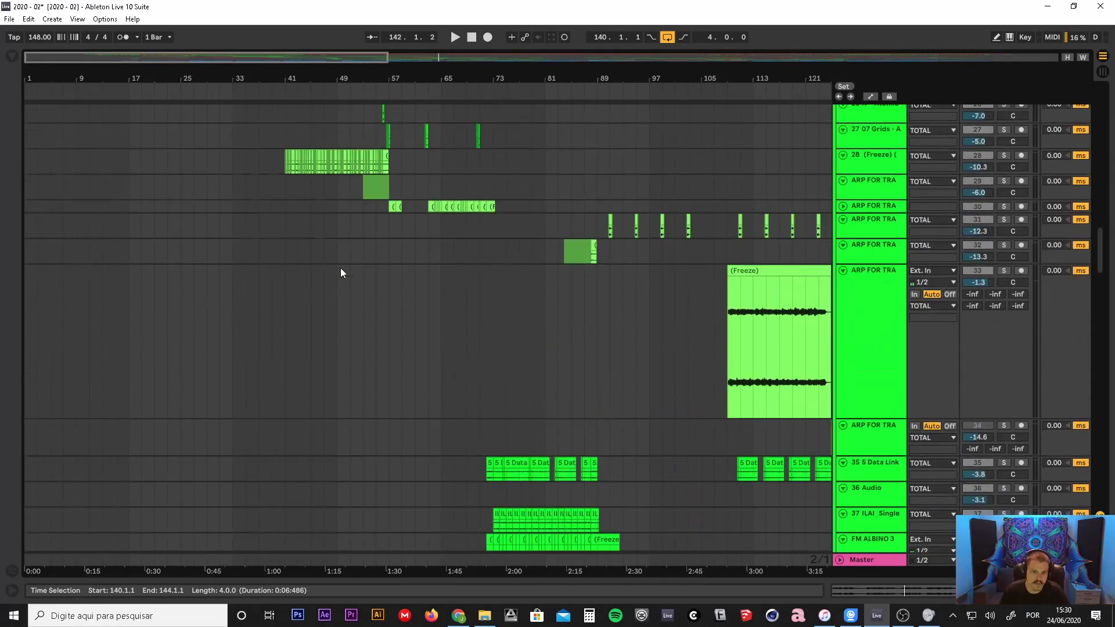
pyautogui.scroll(5, 340, 267)
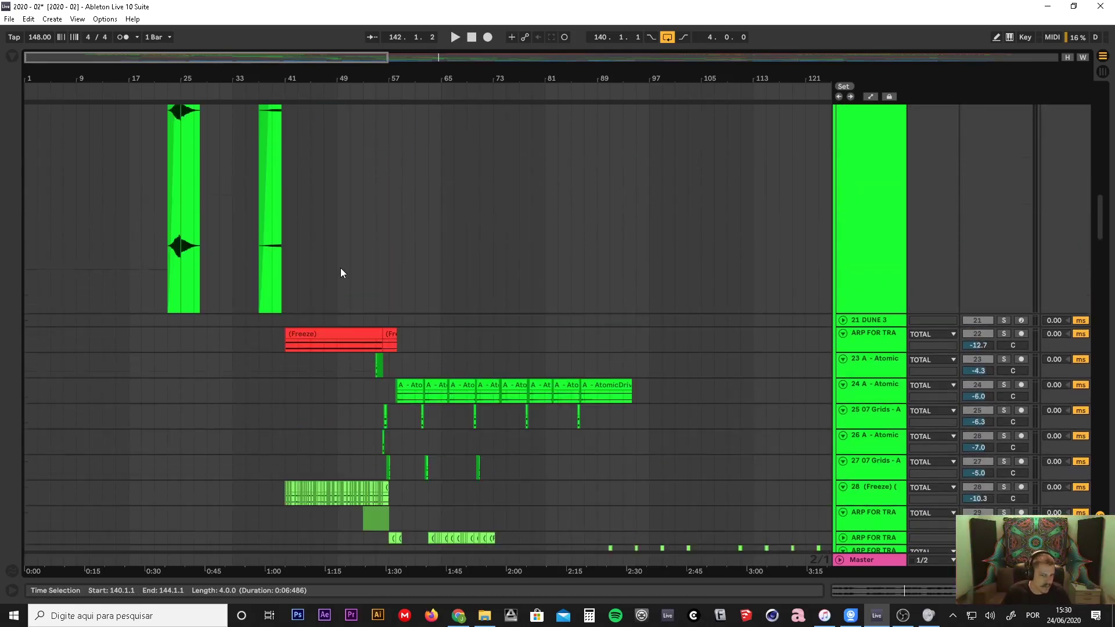
pyautogui.moveTo(862, 463); pyautogui.dragTo(866, 258)
# - Examine the tracks around ILAI_Atmo, and play the arrangement from just before the first clip on track 20
pyautogui.scroll(2, 877, 360)
pyautogui.scroll(8, 876, 359)
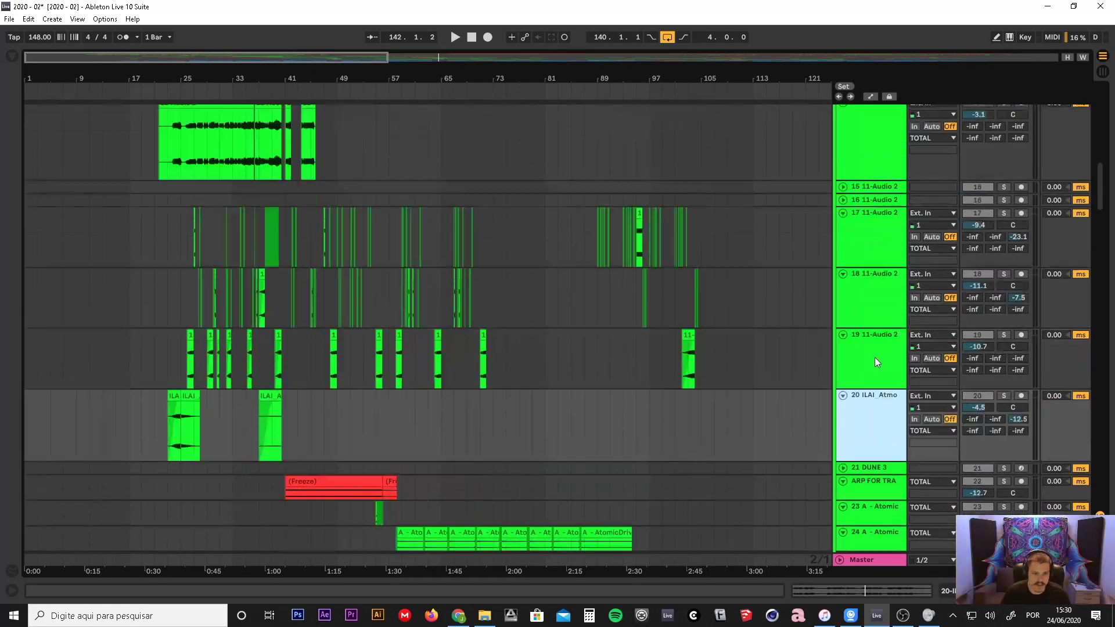
pyautogui.scroll(5, 876, 361)
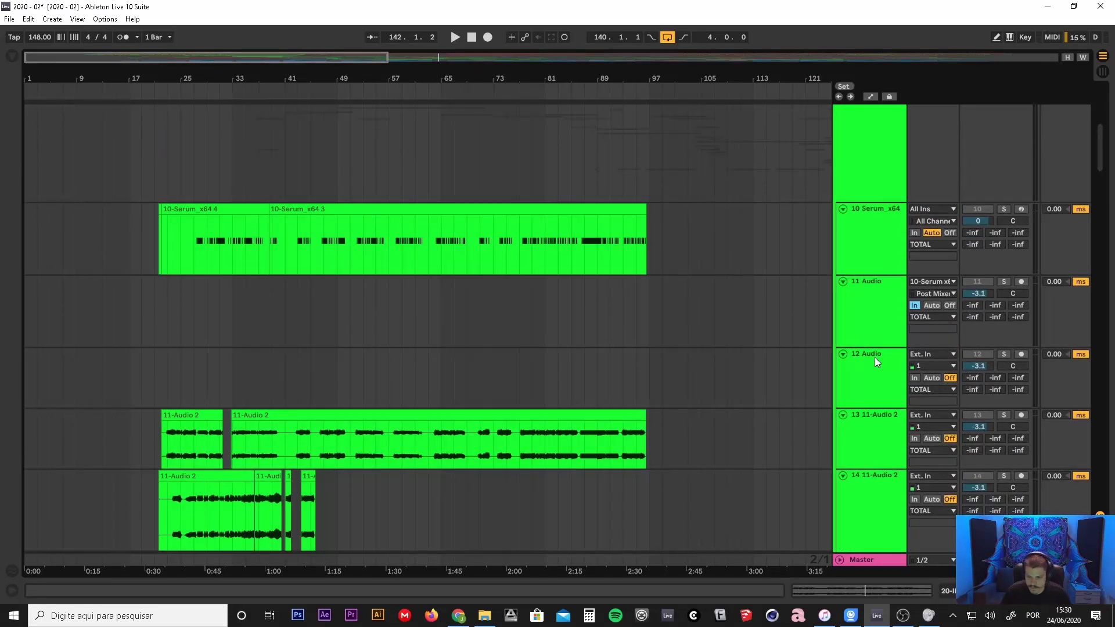
pyautogui.scroll(-5, 875, 357)
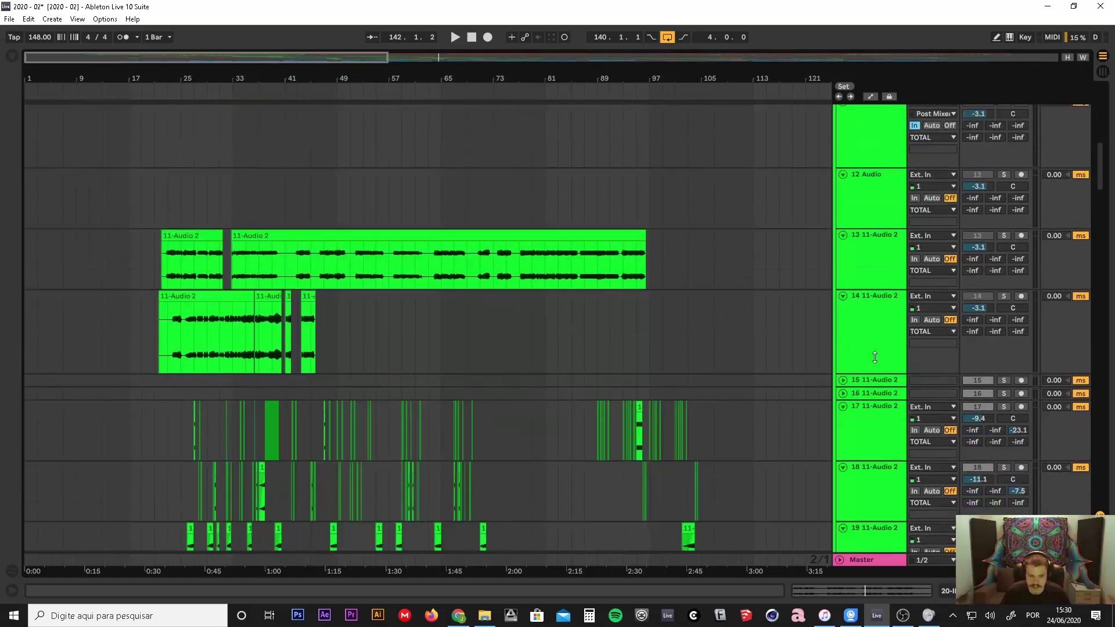
pyautogui.scroll(-8, 875, 357)
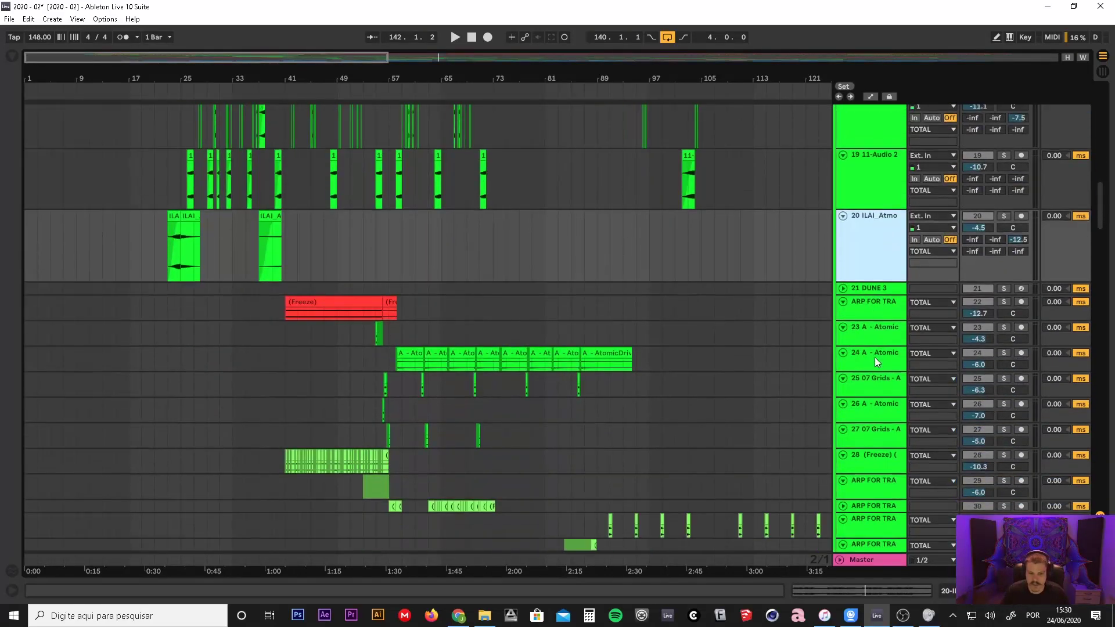
pyautogui.scroll(-2, 875, 357)
pyautogui.moveTo(276, 78); pyautogui.dragTo(300, 123)
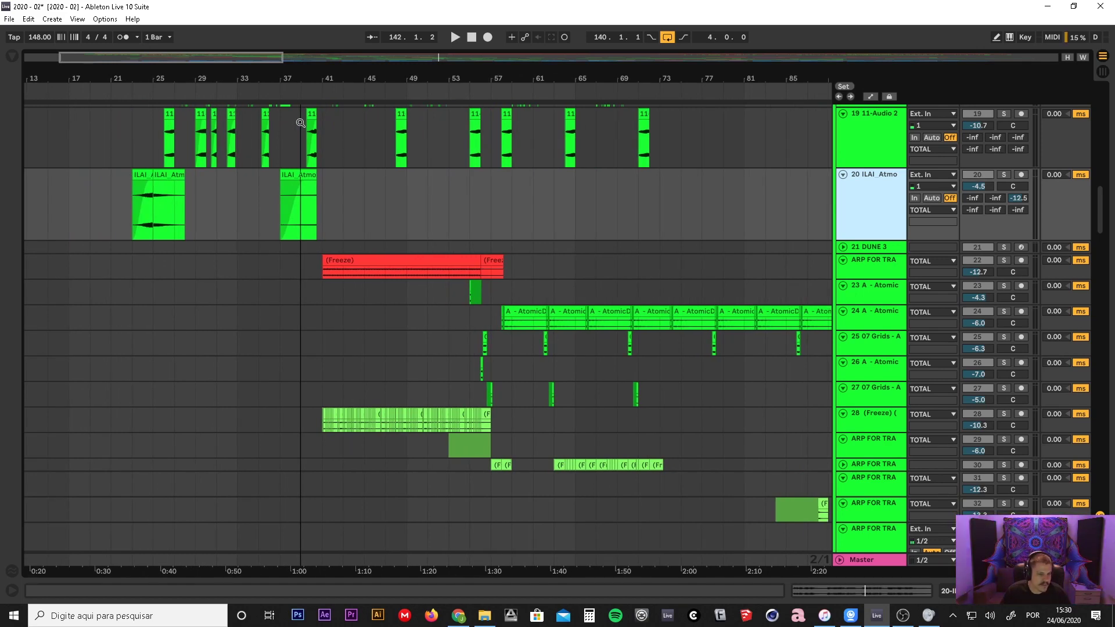
pyautogui.scroll(2, 511, 298)
pyautogui.scroll(2, 511, 301)
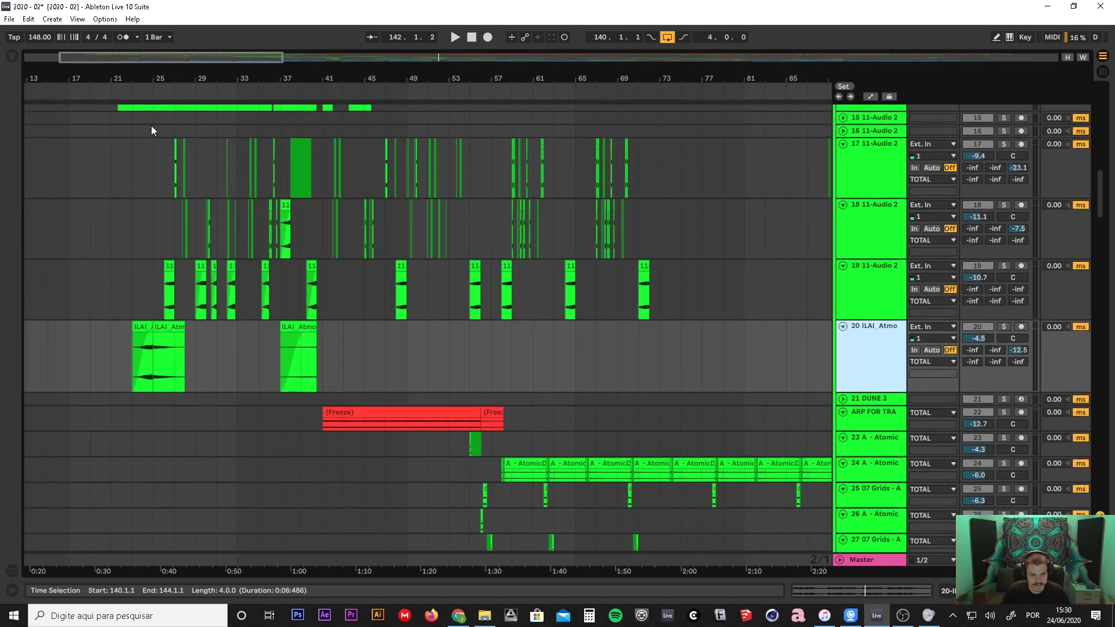
pyautogui.click(130, 91)
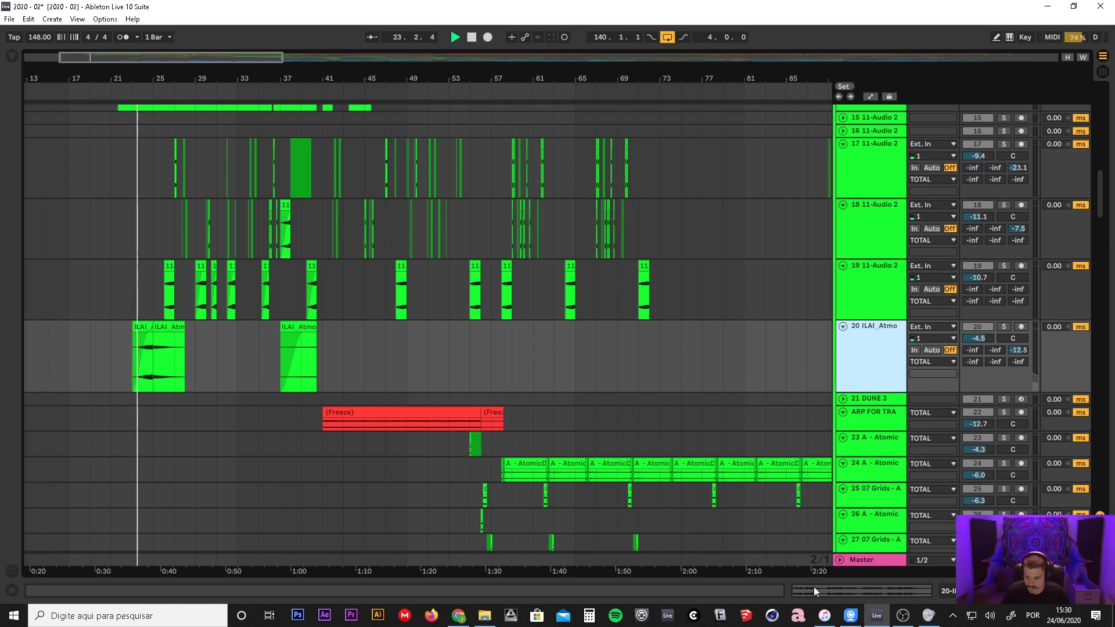
# - Lower the system sounds volume in the Windows volume mixer and set the e2eSoft iVCam volume to 24
pyautogui.click(930, 618)
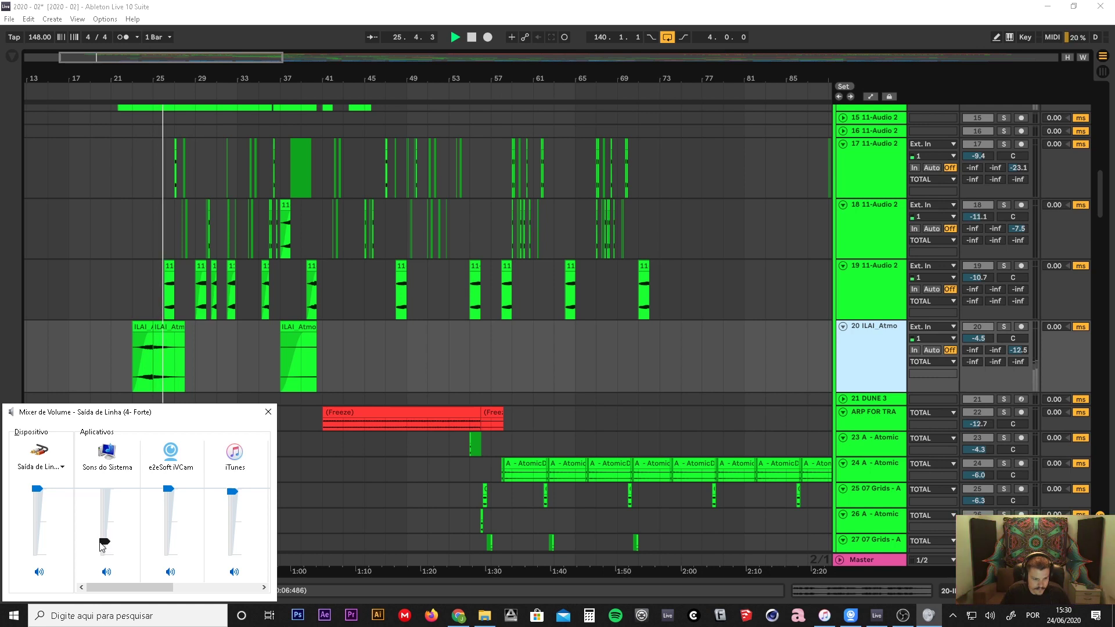
pyautogui.moveTo(102, 546); pyautogui.dragTo(104, 556)
pyautogui.moveTo(165, 491); pyautogui.dragTo(169, 543)
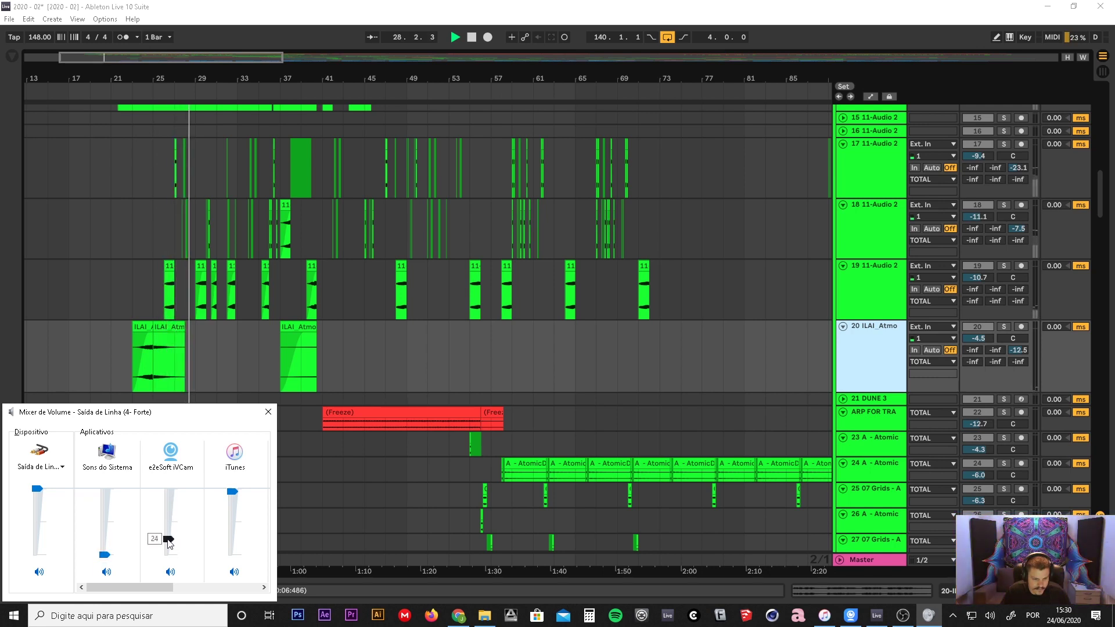
# - Stop playback and clear the track solo so the other active tracks are heard
pyautogui.click(874, 303)
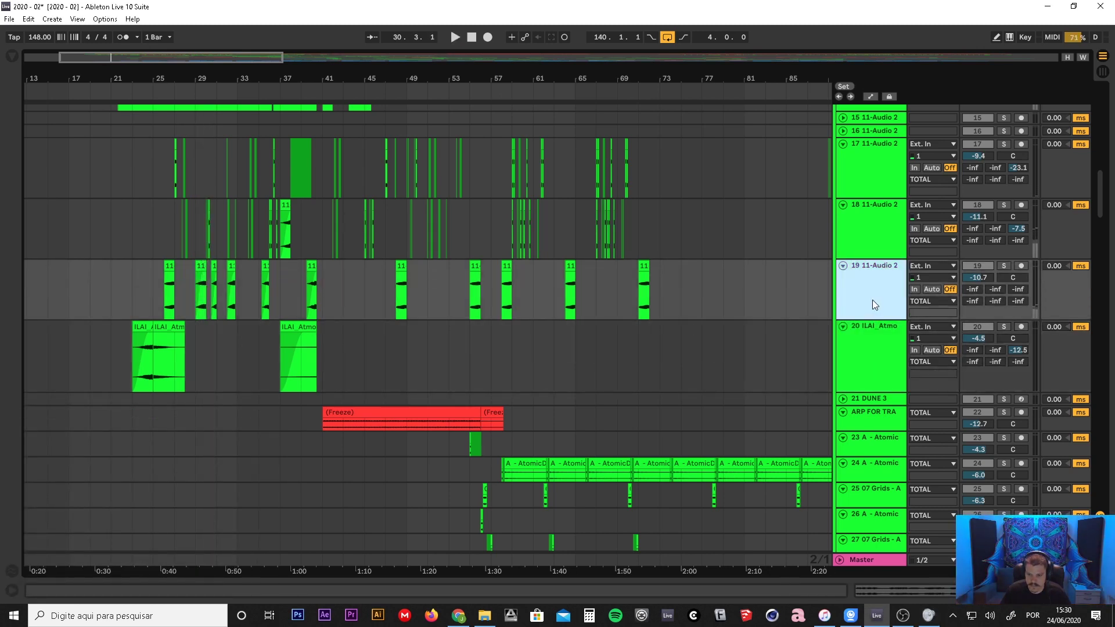
pyautogui.scroll(10, 873, 301)
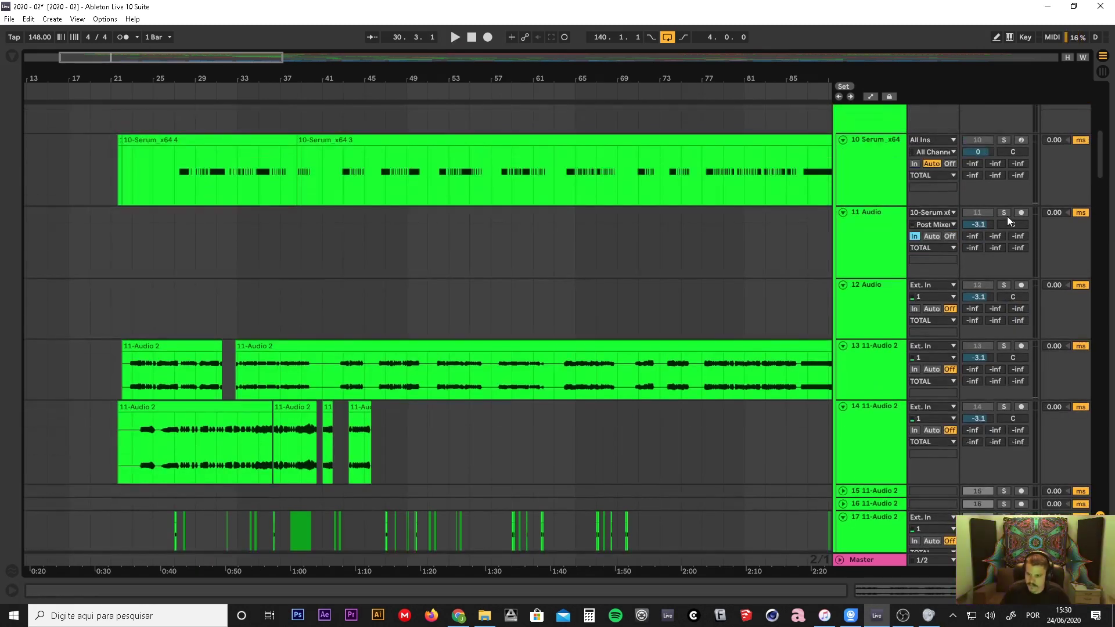
pyautogui.scroll(-10, 859, 334)
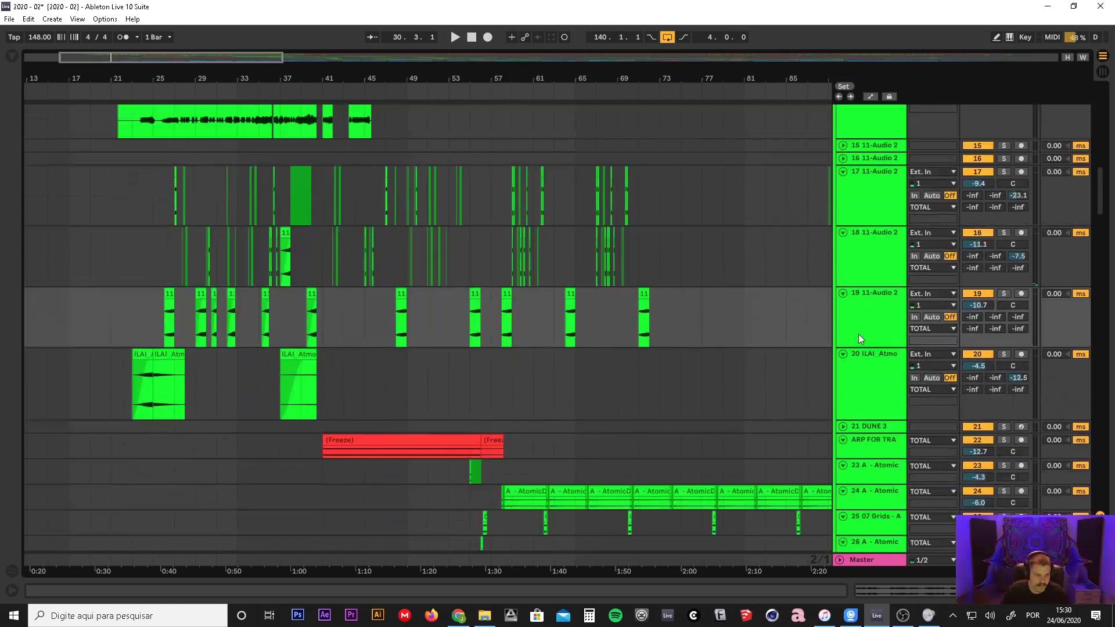
# - Play the arrangement from the first ILAI_Atmo clip and examine the clips on tracks 10 to 33 during playback
pyautogui.click(133, 88)
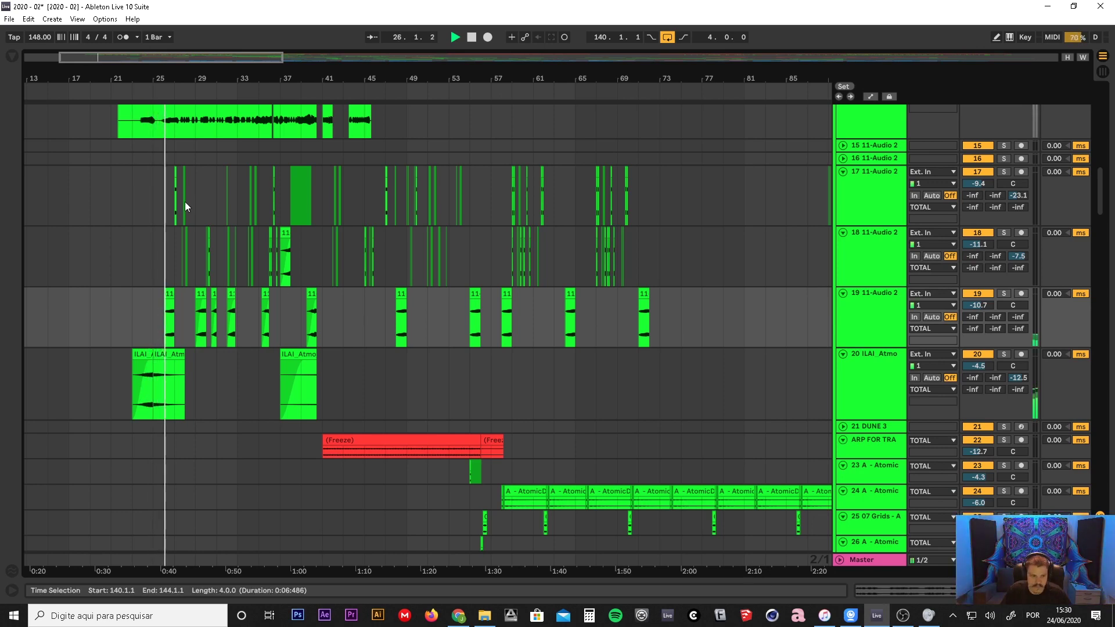
pyautogui.moveTo(161, 79); pyautogui.dragTo(125, 115)
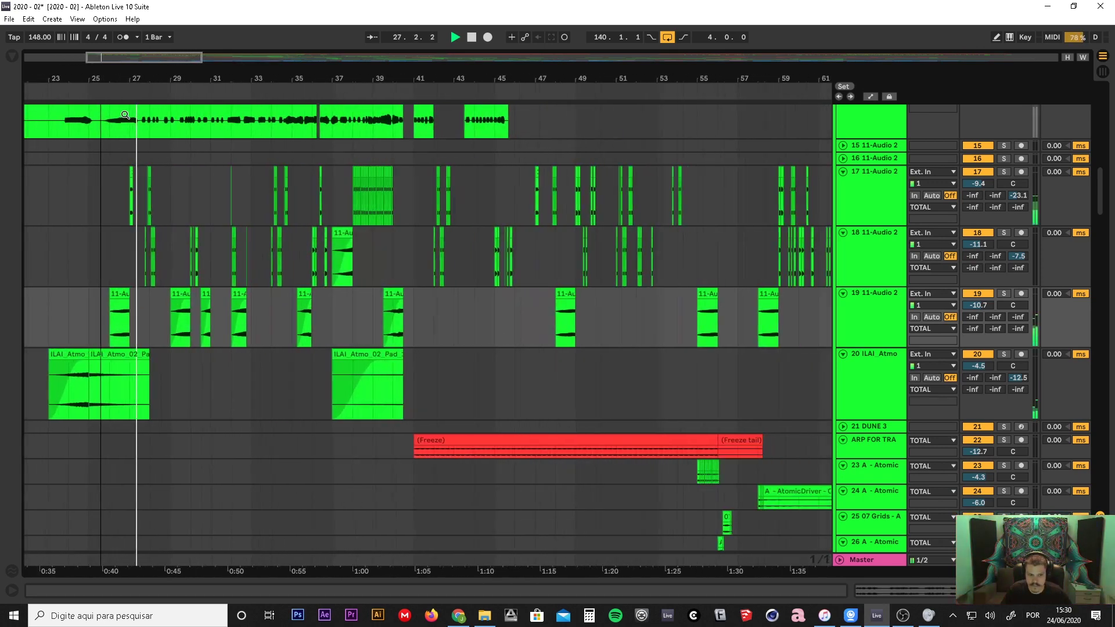
pyautogui.scroll(3, 444, 280)
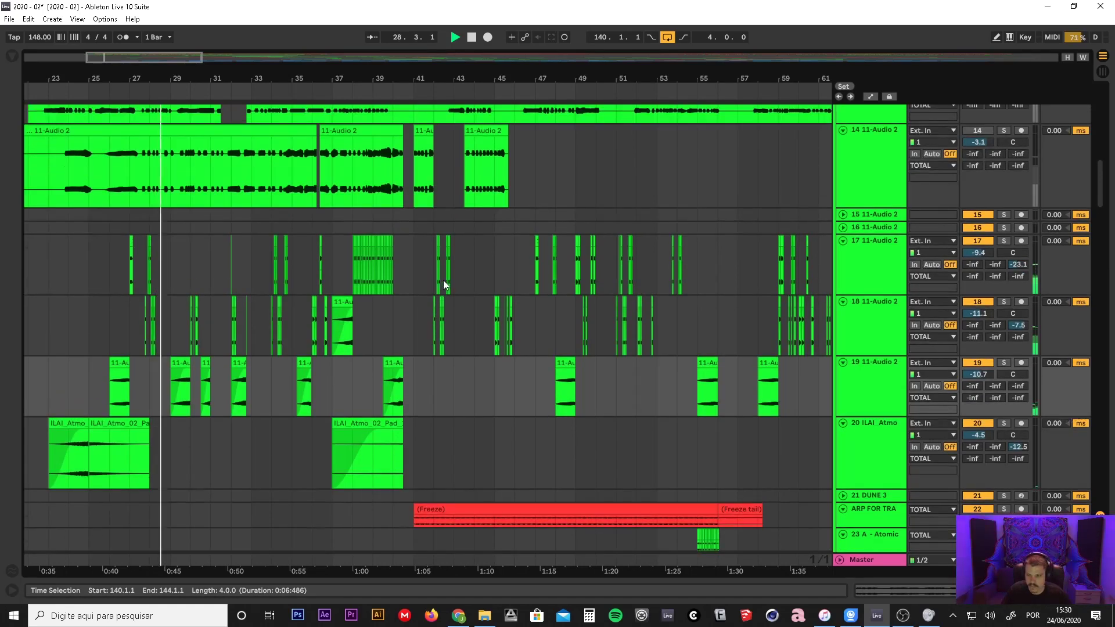
pyautogui.scroll(5, 443, 280)
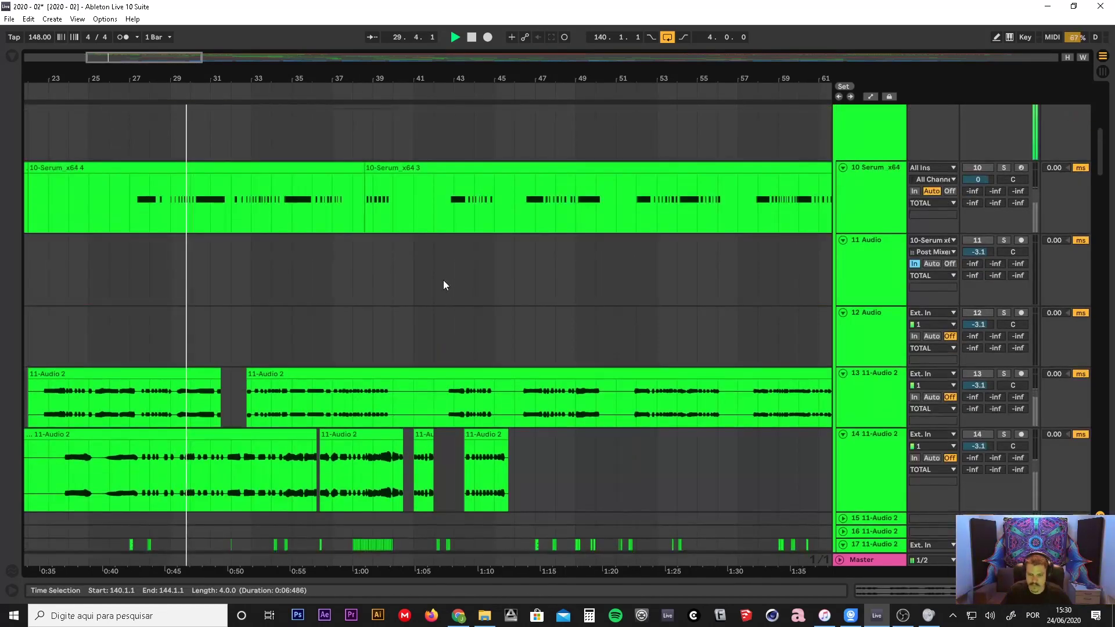
pyautogui.scroll(-8, 443, 281)
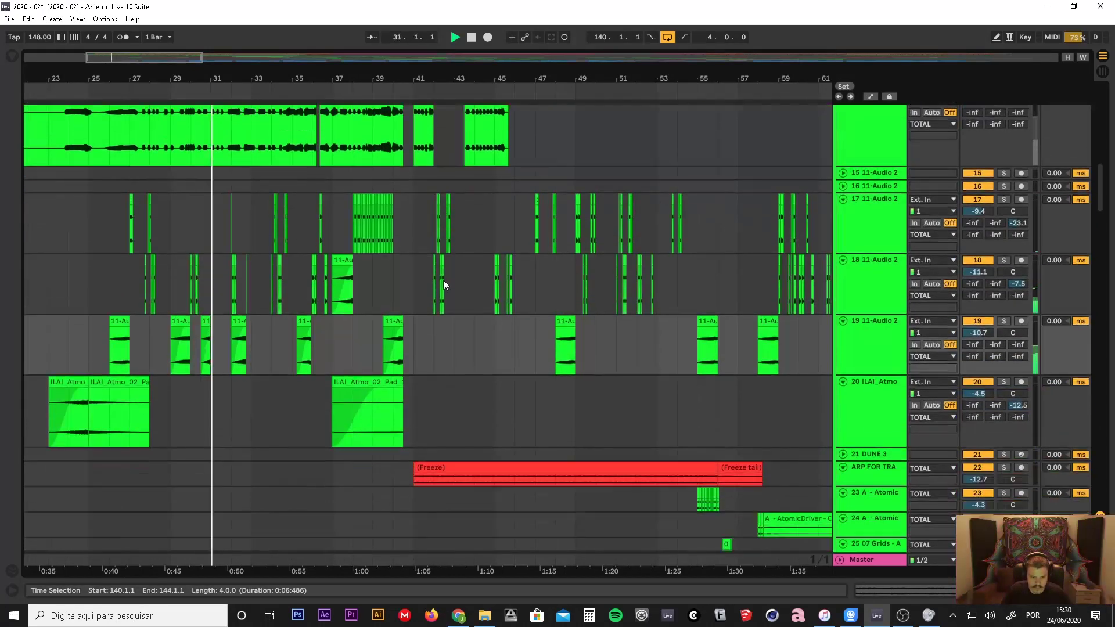
pyautogui.scroll(-1, 444, 280)
pyautogui.moveTo(317, 77); pyautogui.dragTo(246, 64)
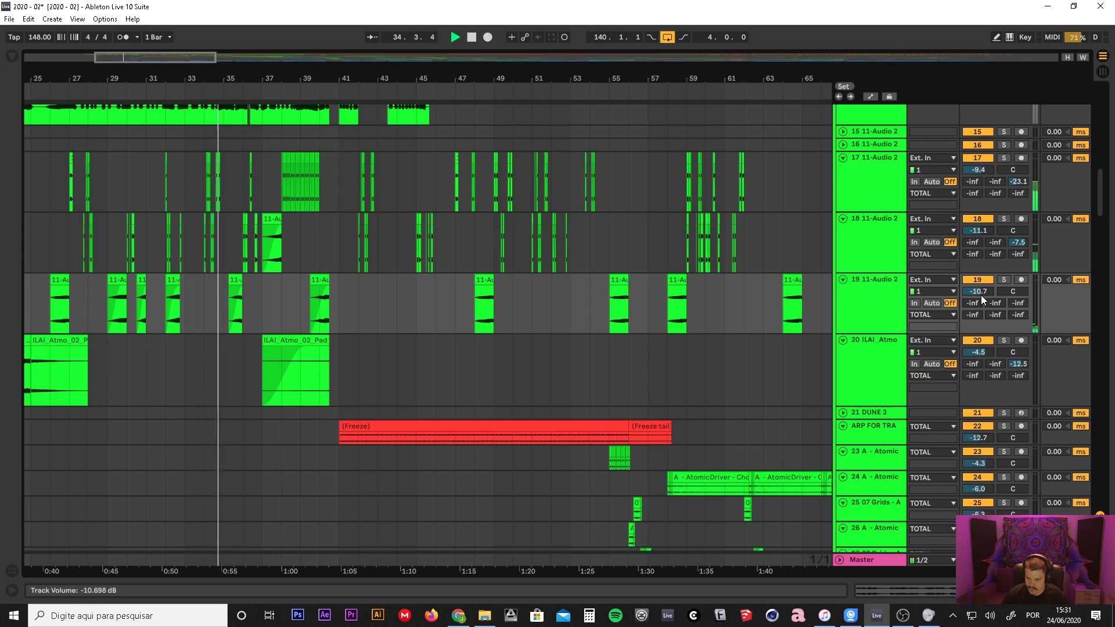
pyautogui.scroll(-2, 887, 360)
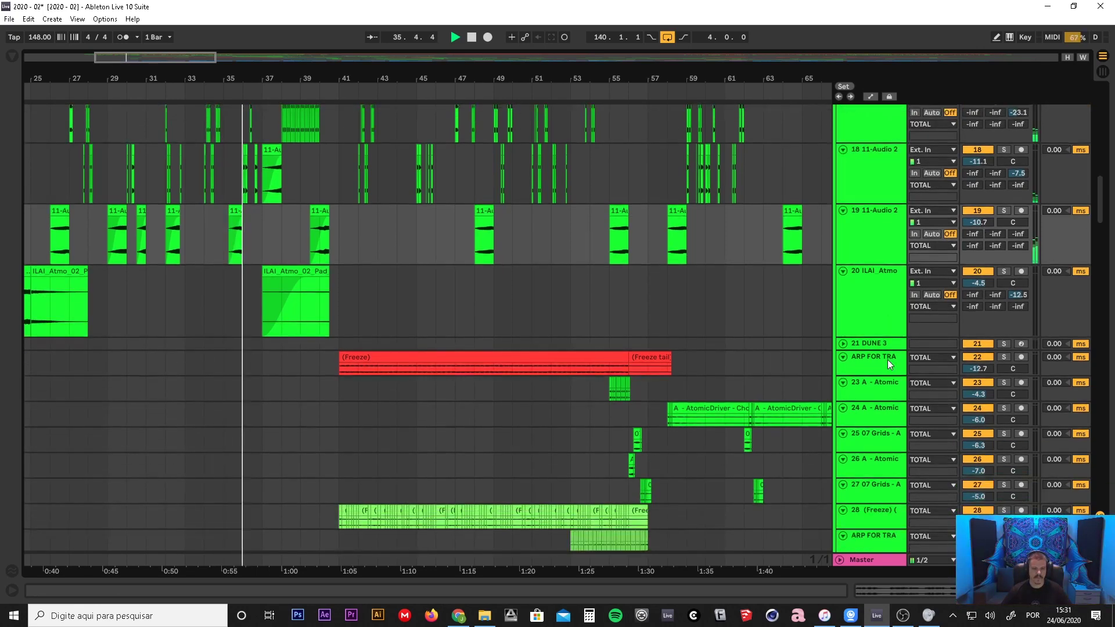
pyautogui.scroll(-3, 888, 360)
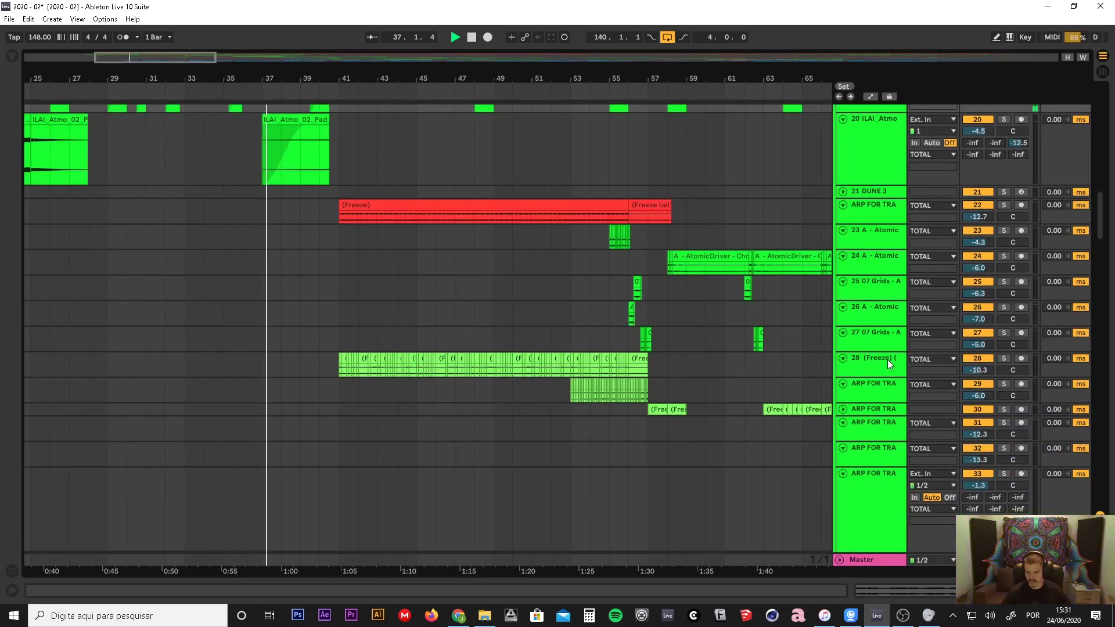
pyautogui.scroll(3, 887, 359)
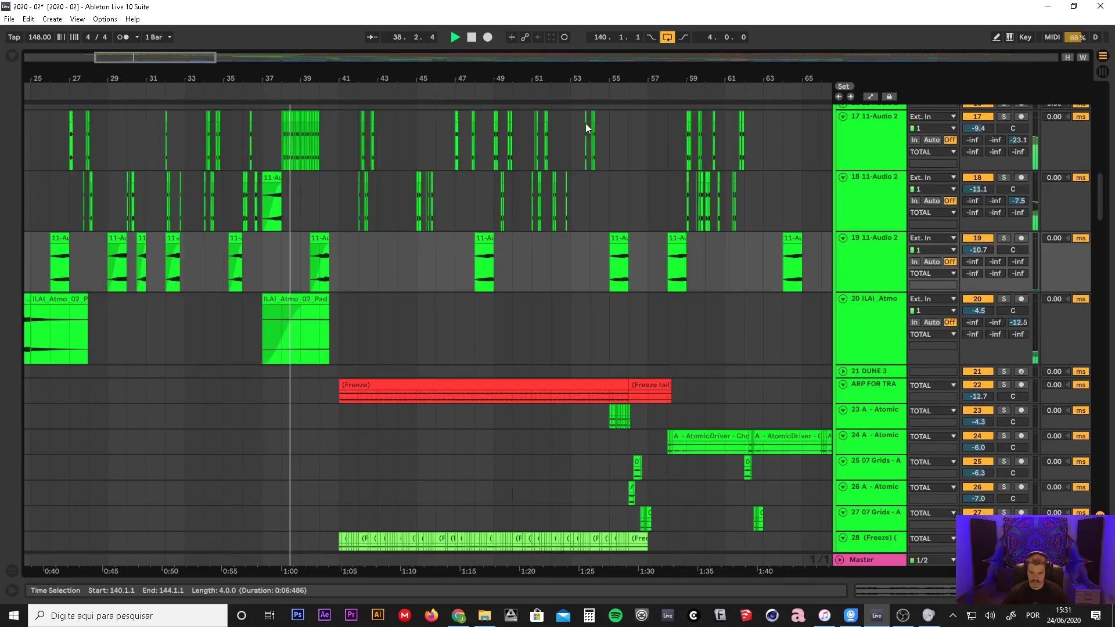
# - Follow playback through the 11-Audio 2 clips and the 10 Serum_x64 track up to the TOTAL group, and stop playback
pyautogui.moveTo(562, 77); pyautogui.dragTo(646, 41)
pyautogui.scroll(3, 577, 341)
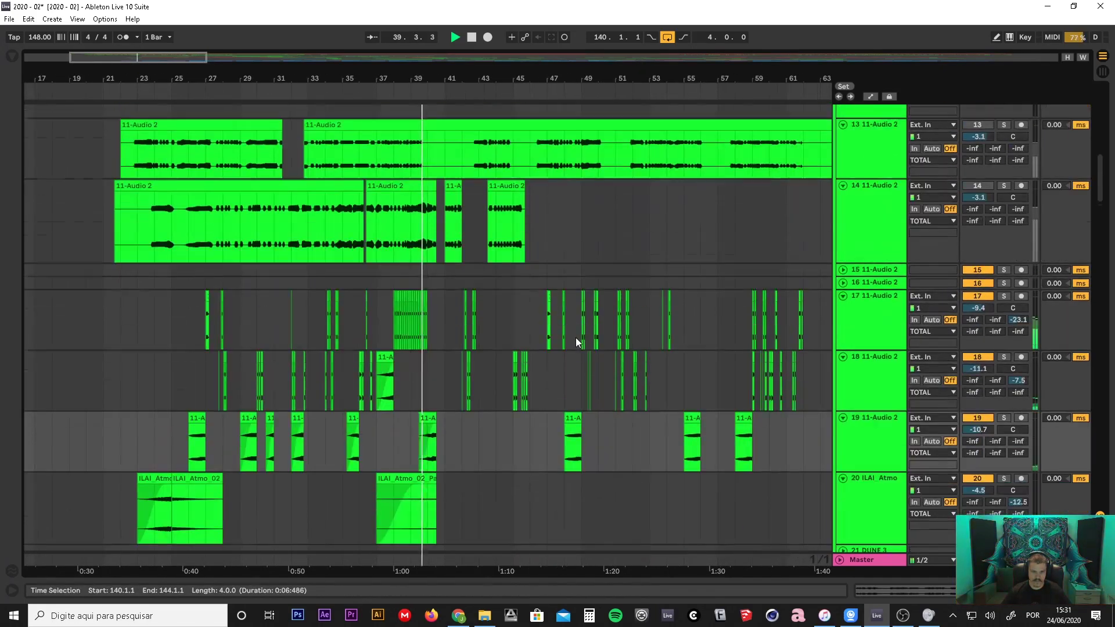
pyautogui.scroll(2, 577, 342)
pyautogui.scroll(1, 576, 342)
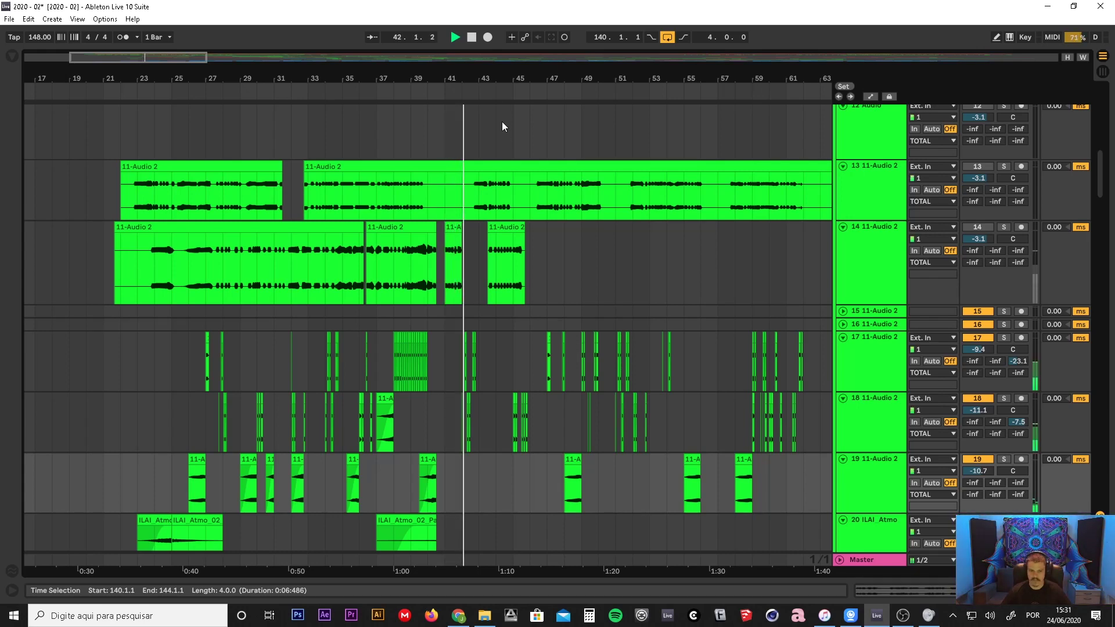
pyautogui.moveTo(497, 79); pyautogui.dragTo(395, 60)
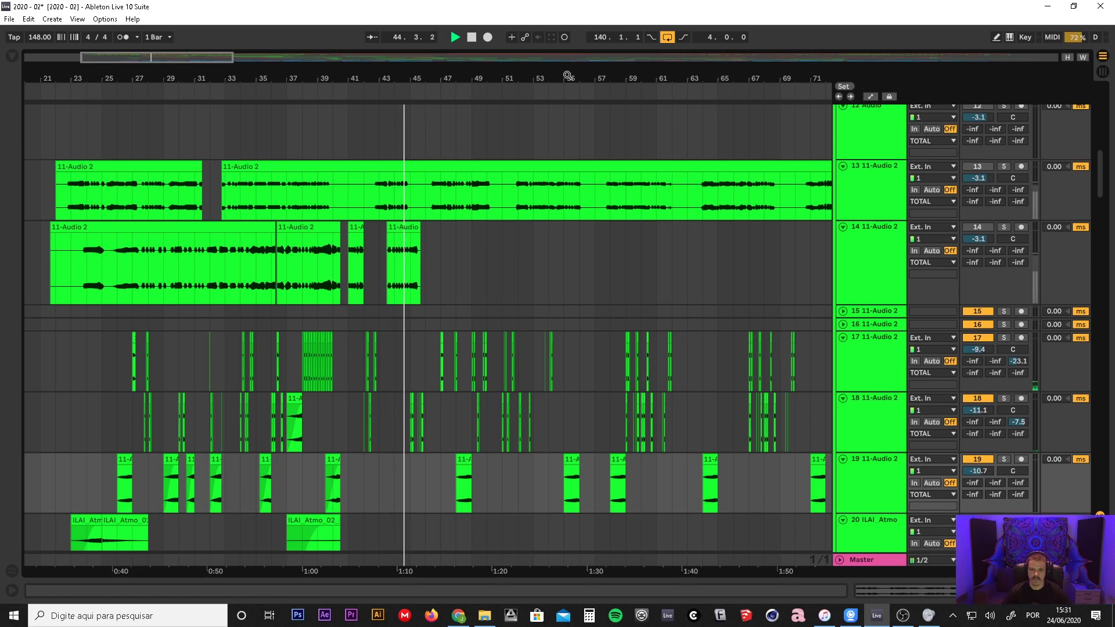
pyautogui.moveTo(568, 75); pyautogui.dragTo(513, 61)
pyautogui.scroll(-1, 869, 415)
pyautogui.scroll(4, 870, 415)
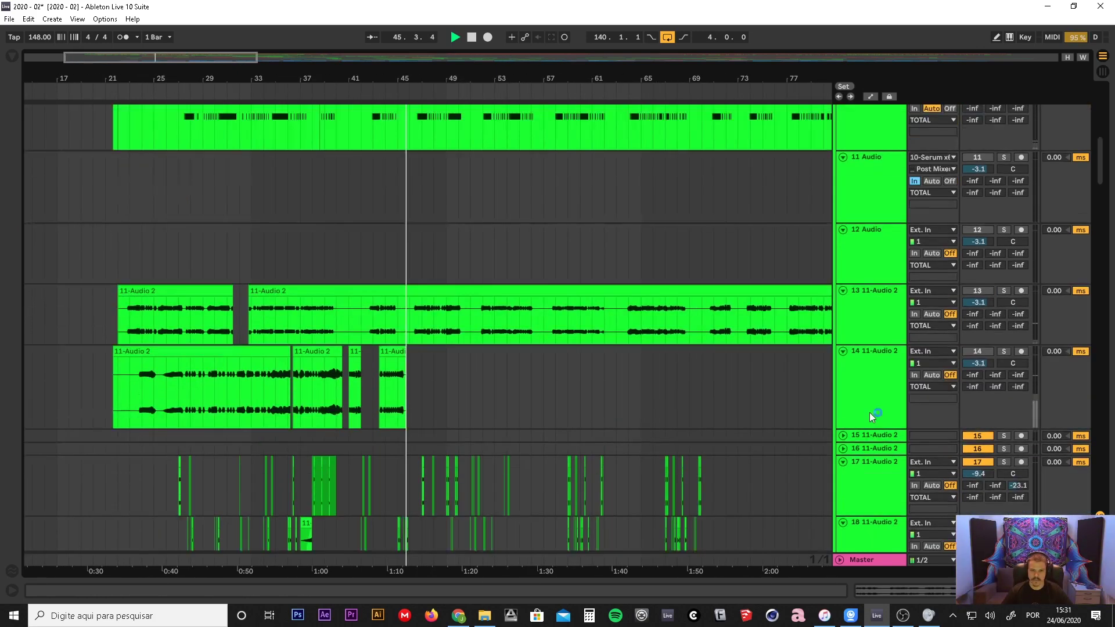
pyautogui.scroll(3, 869, 412)
pyautogui.scroll(2, 869, 413)
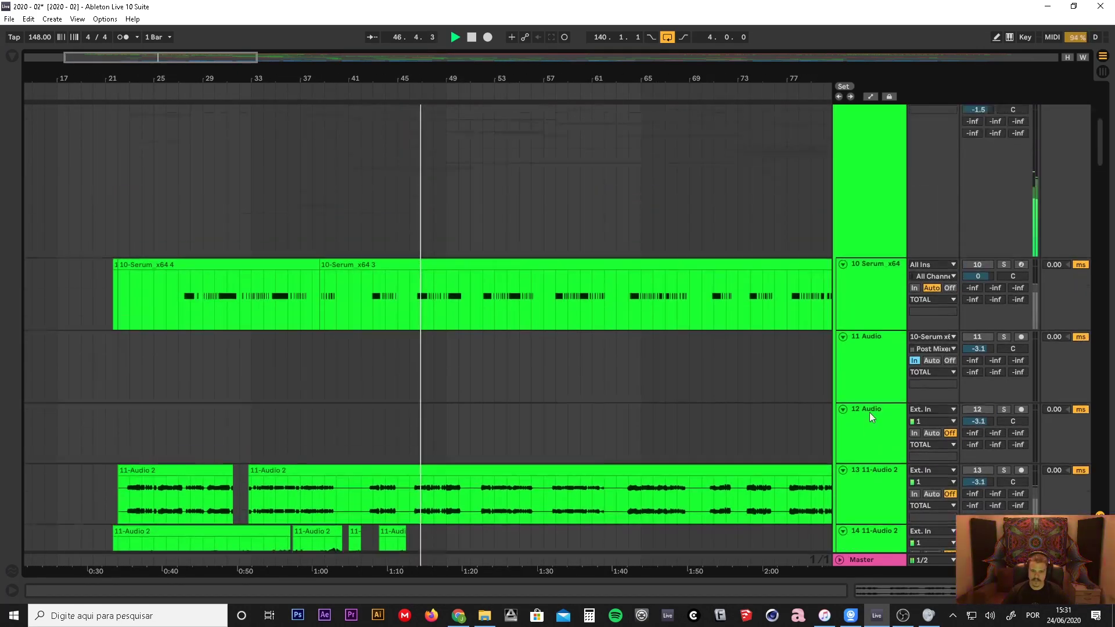
pyautogui.scroll(1, 870, 412)
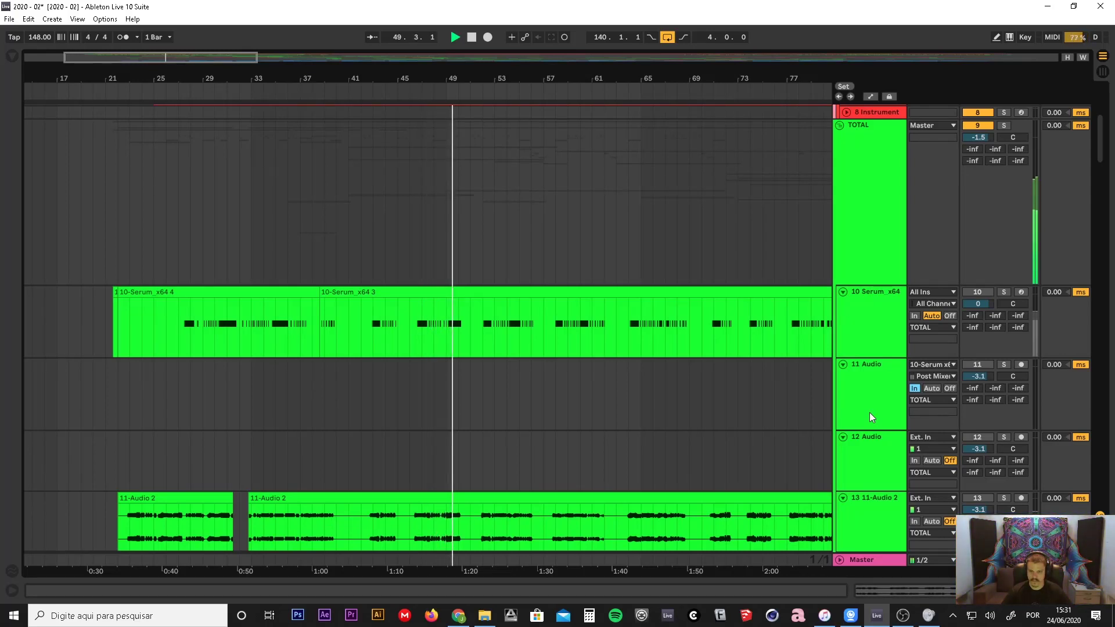
pyautogui.press('space')
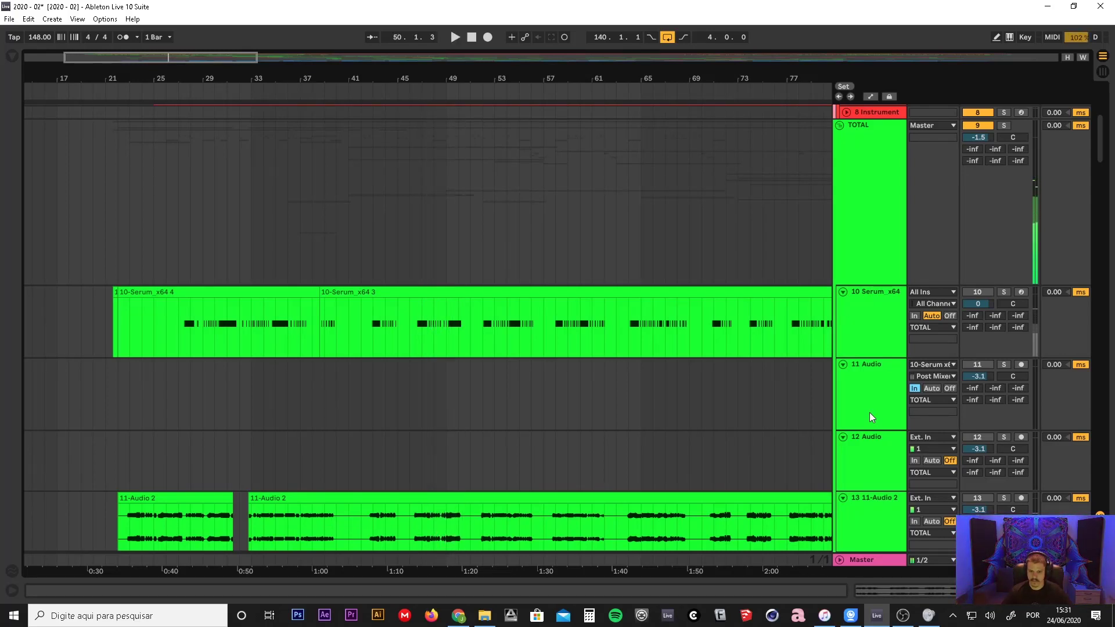
# - Select the TOTAL group and its 10 Serum_x64 track, and examine the clips on tracks 12 to 20 across bars 21 to 52
pyautogui.click(879, 259)
pyautogui.scroll(-1, 879, 259)
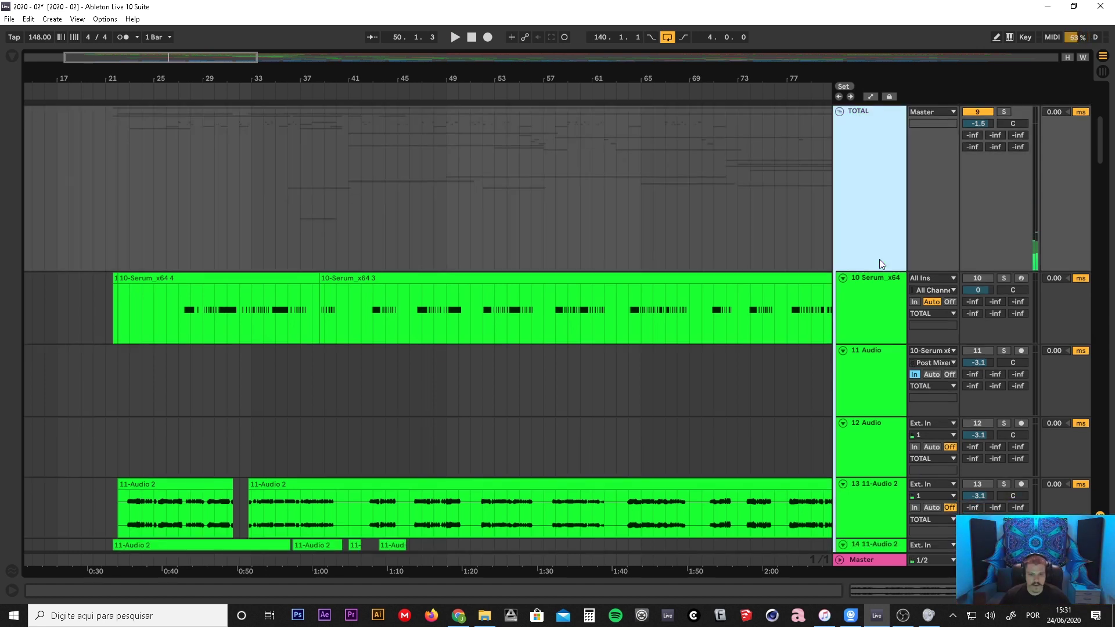
pyautogui.click(886, 308)
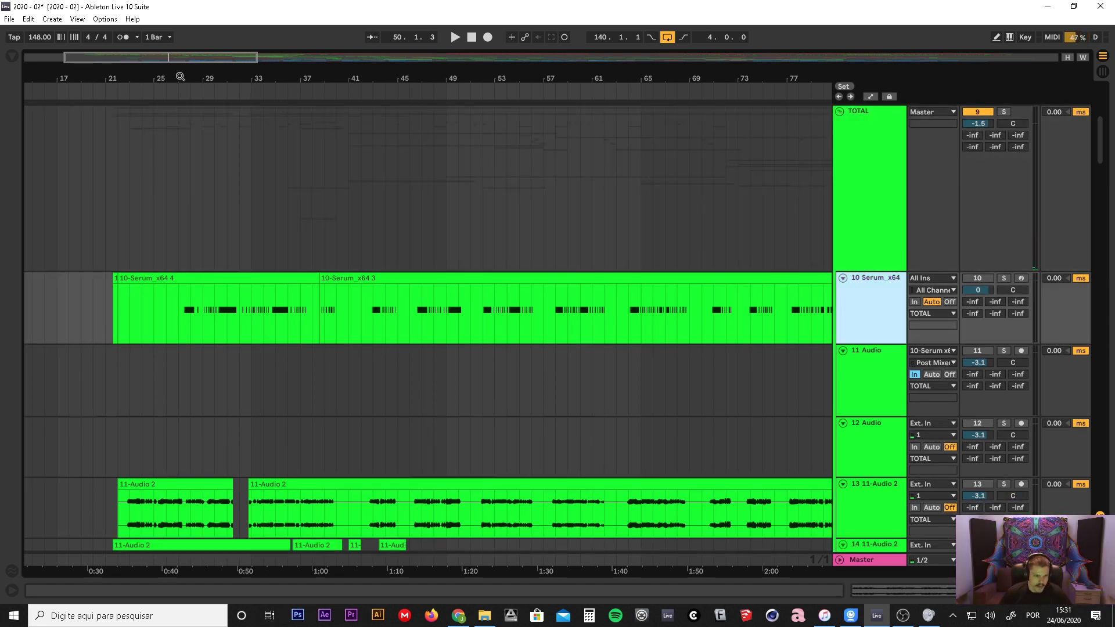
pyautogui.moveTo(181, 77); pyautogui.dragTo(228, 154)
pyautogui.scroll(-5, 412, 276)
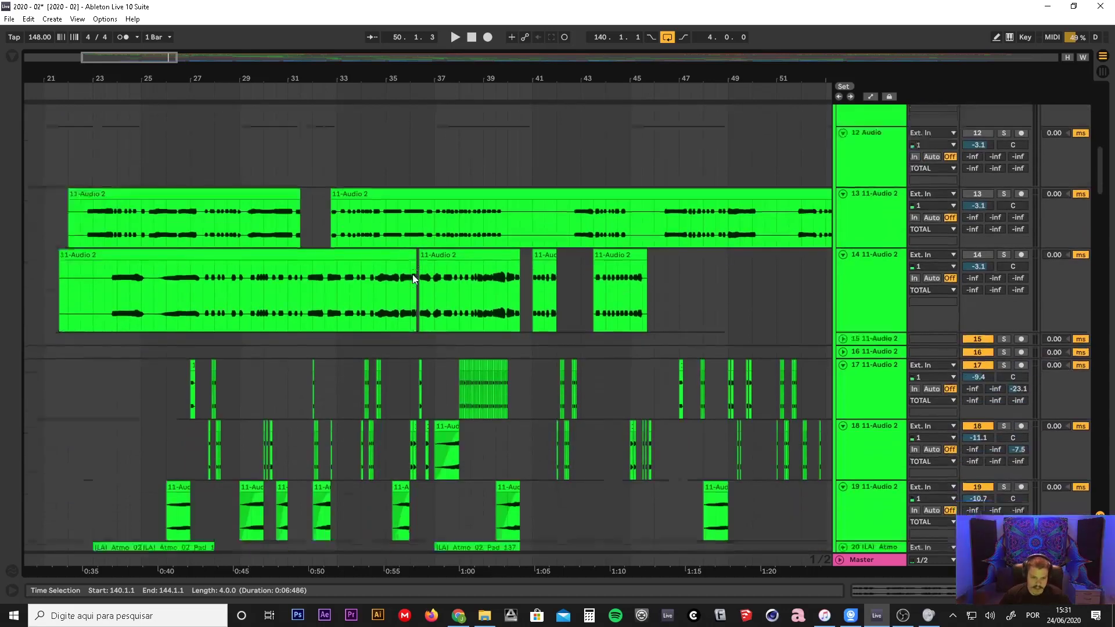
pyautogui.scroll(-3, 413, 275)
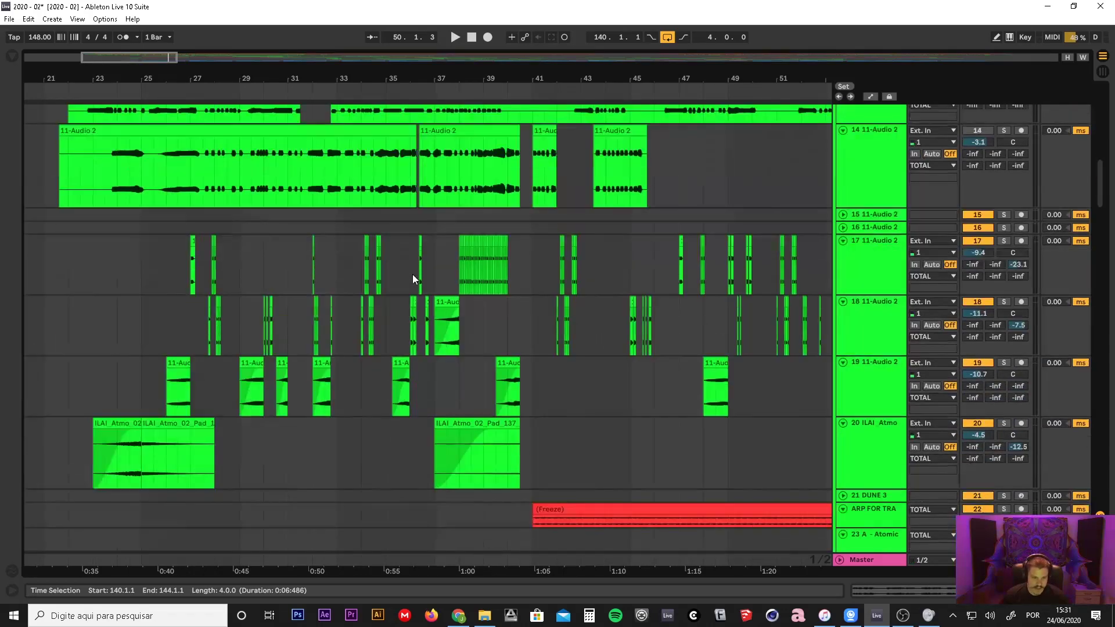
# - Select the 11-Audio 2 tracks 17, 18 and 19, and examine the clips on tracks 10 to 20 around bars 17 to 54
pyautogui.click(886, 264)
pyautogui.click(874, 319)
pyautogui.click(867, 284)
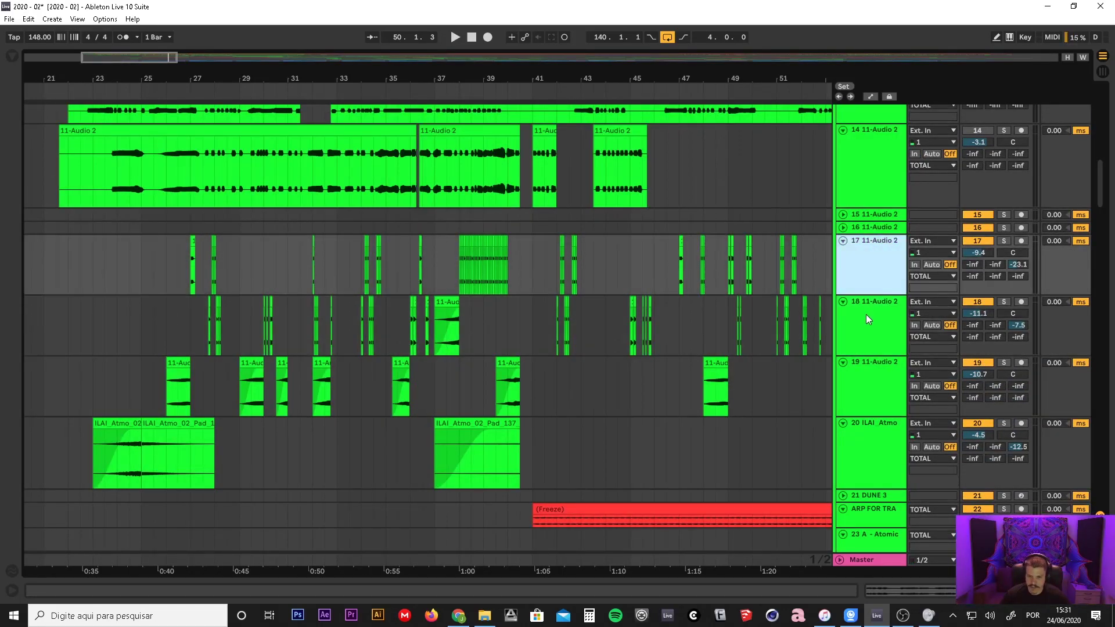
pyautogui.click(866, 315)
pyautogui.click(866, 394)
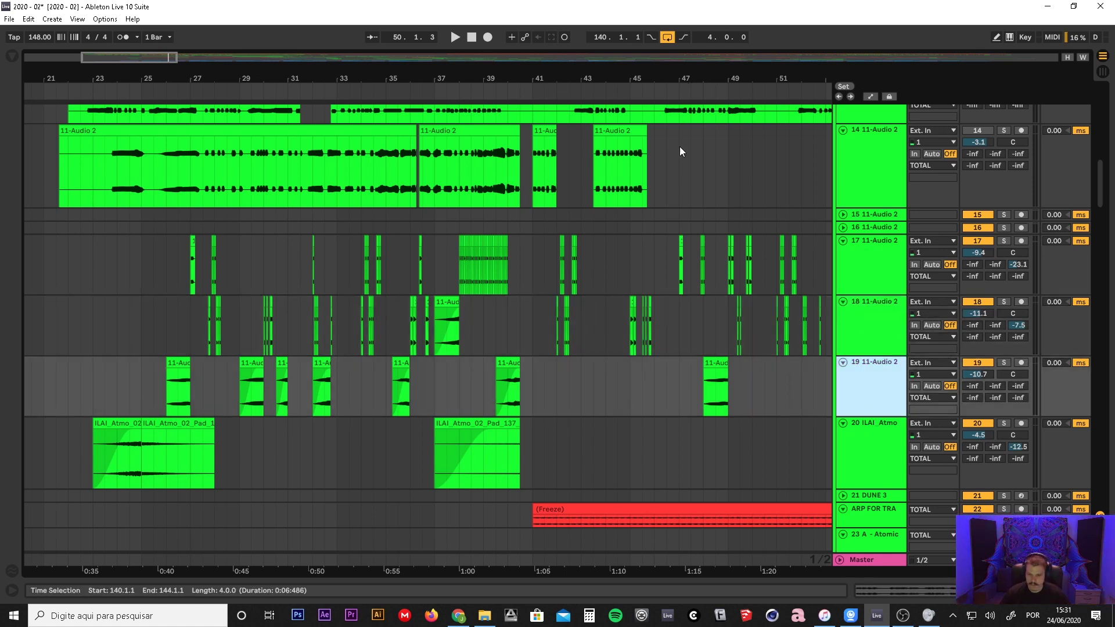
pyautogui.moveTo(594, 78); pyautogui.dragTo(594, 61)
pyautogui.scroll(2, 659, 302)
pyautogui.scroll(-1, 659, 302)
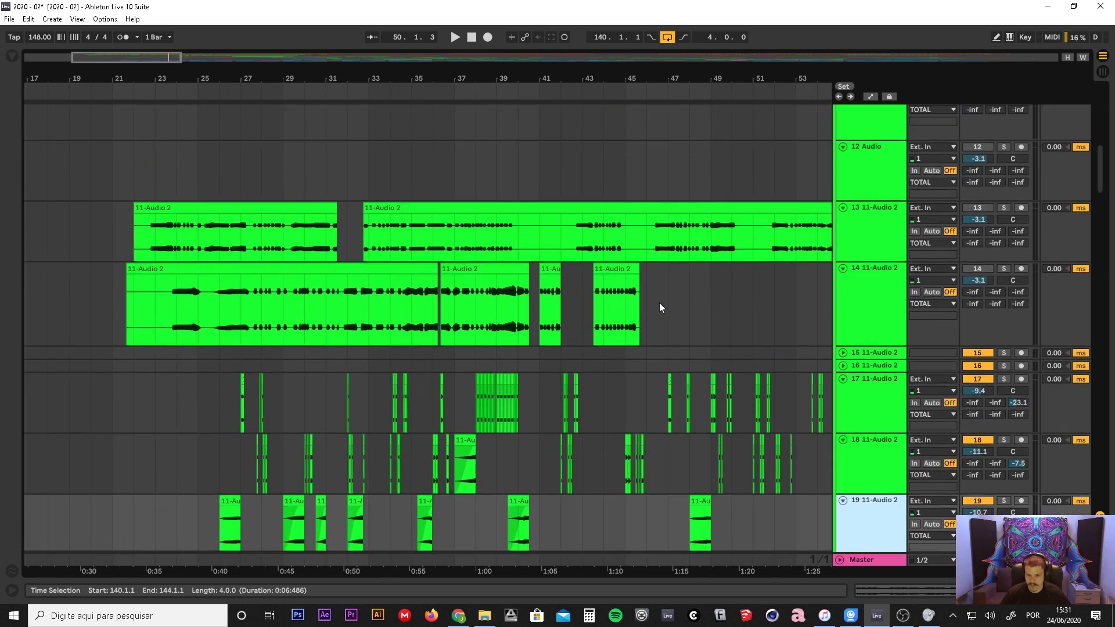
pyautogui.click(895, 348)
pyautogui.scroll(5, 892, 349)
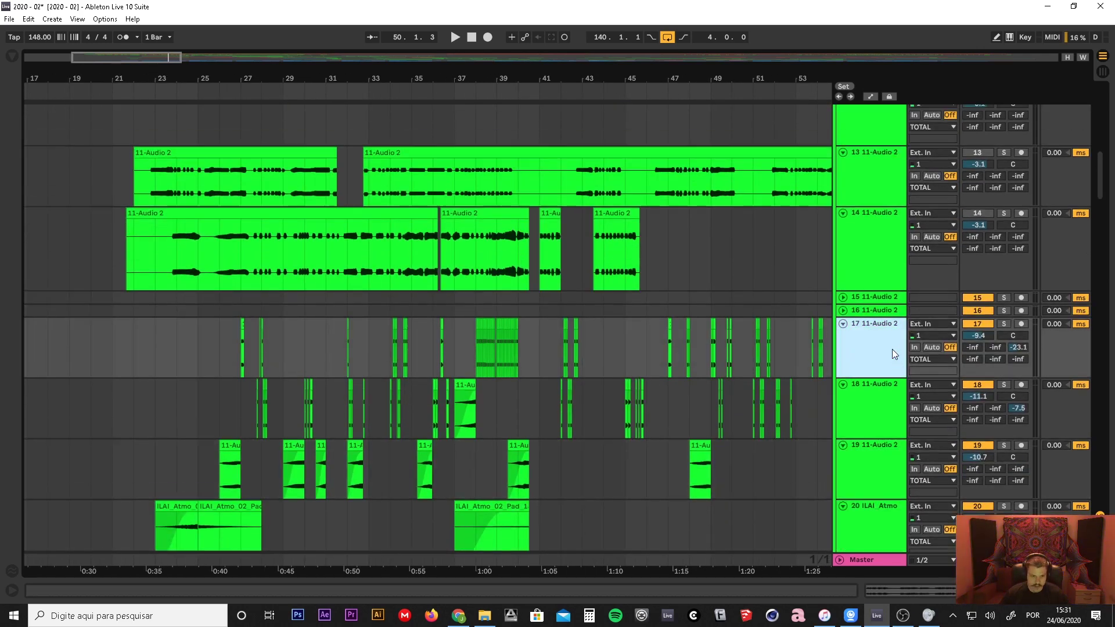
pyautogui.scroll(3, 875, 252)
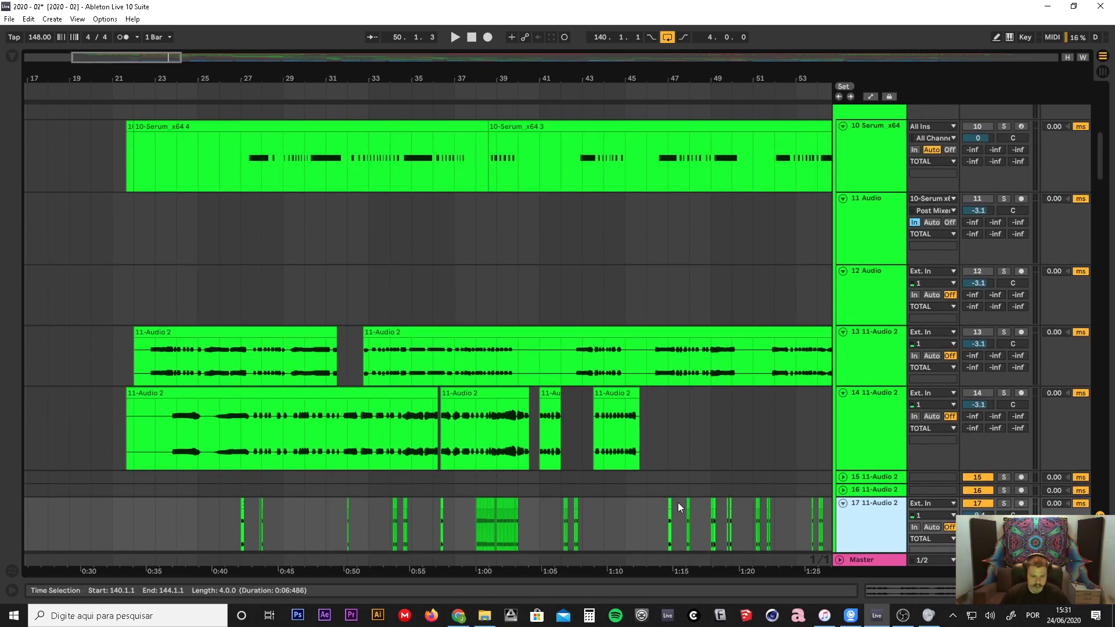
pyautogui.scroll(2, 681, 493)
# - Open the Serum instrument of the 10 Serum_x64 track in its own window and solo the track
pyautogui.doubleClick(863, 175)
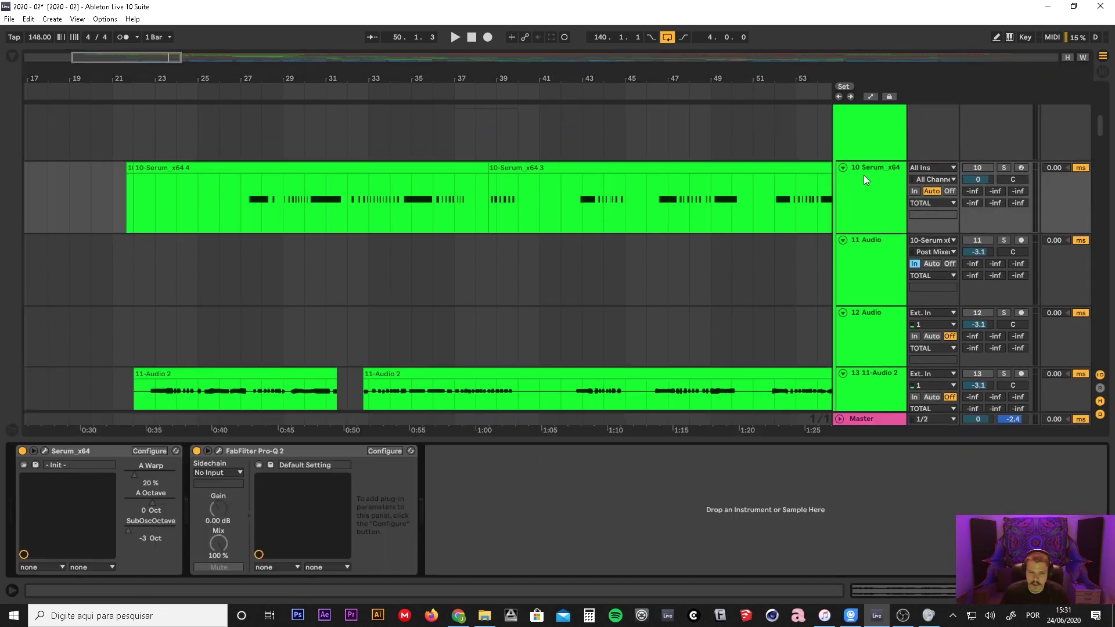
pyautogui.click(45, 451)
pyautogui.moveTo(348, 152); pyautogui.dragTo(506, 132)
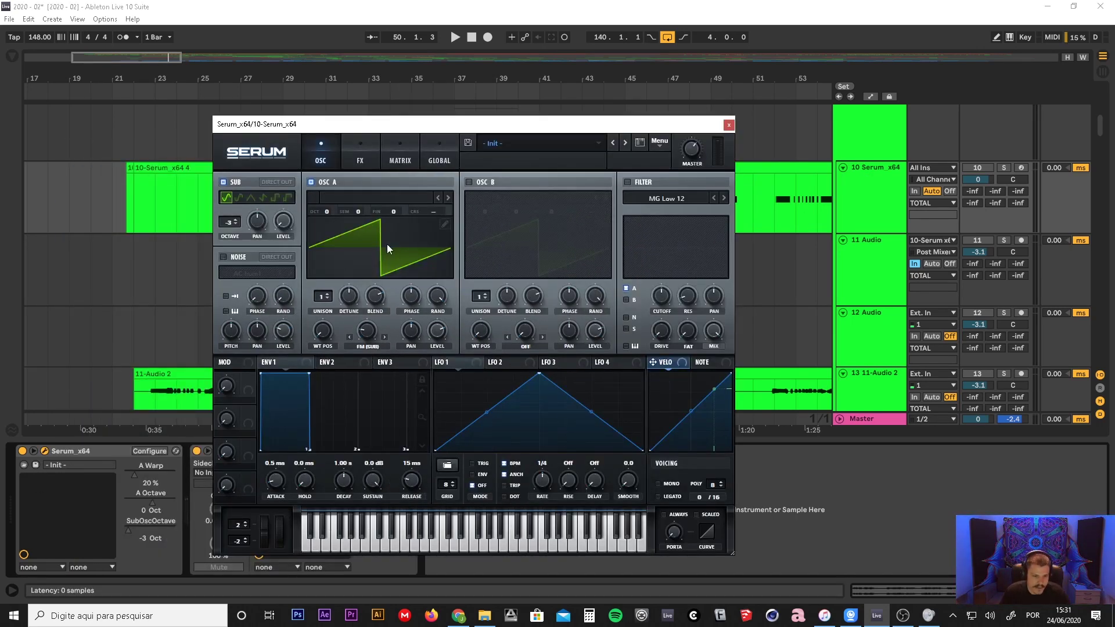
pyautogui.click(1004, 168)
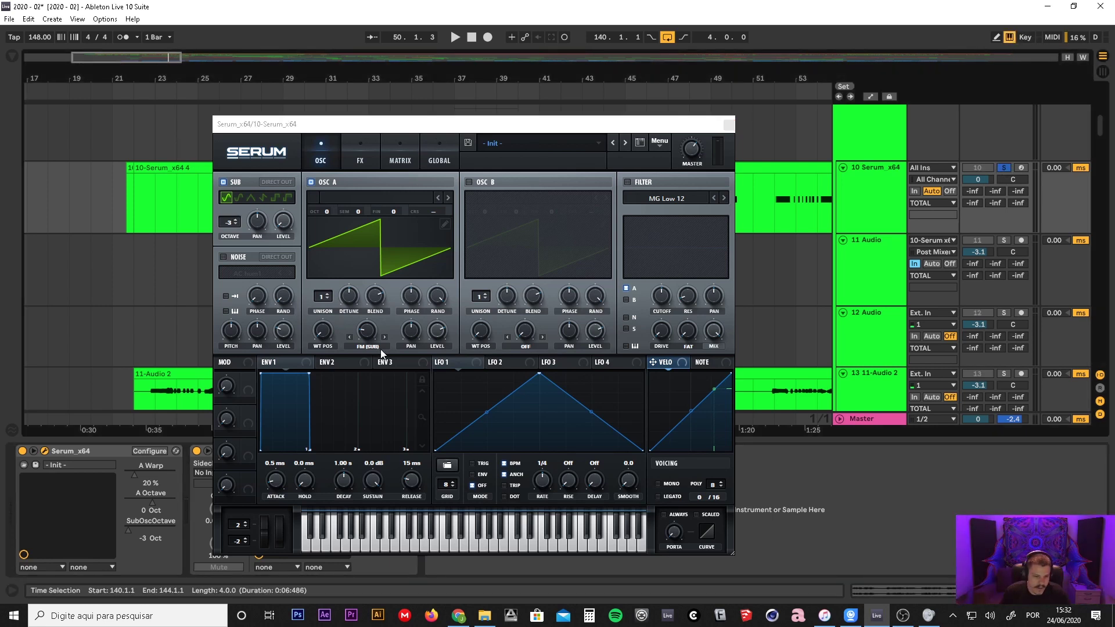
# - With FabFilter Pro-Q 2 bypassed and the 10 Serum_x64 track armed, set Oscillator A's FM (Sub) amount to 21%
pyautogui.moveTo(370, 342); pyautogui.dragTo(383, 396)
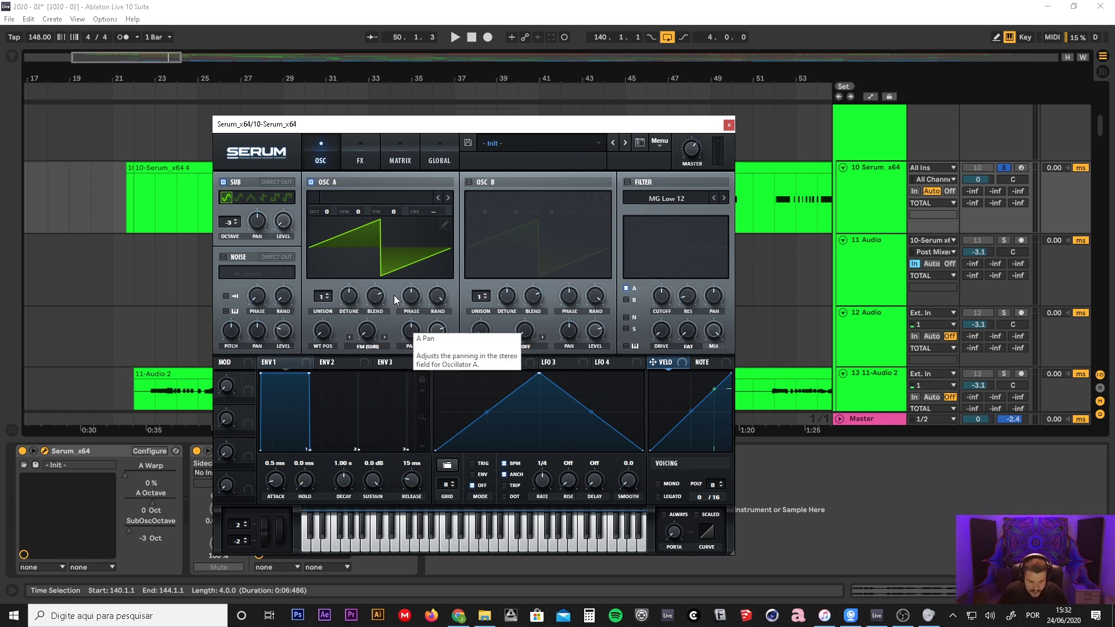
pyautogui.click(196, 450)
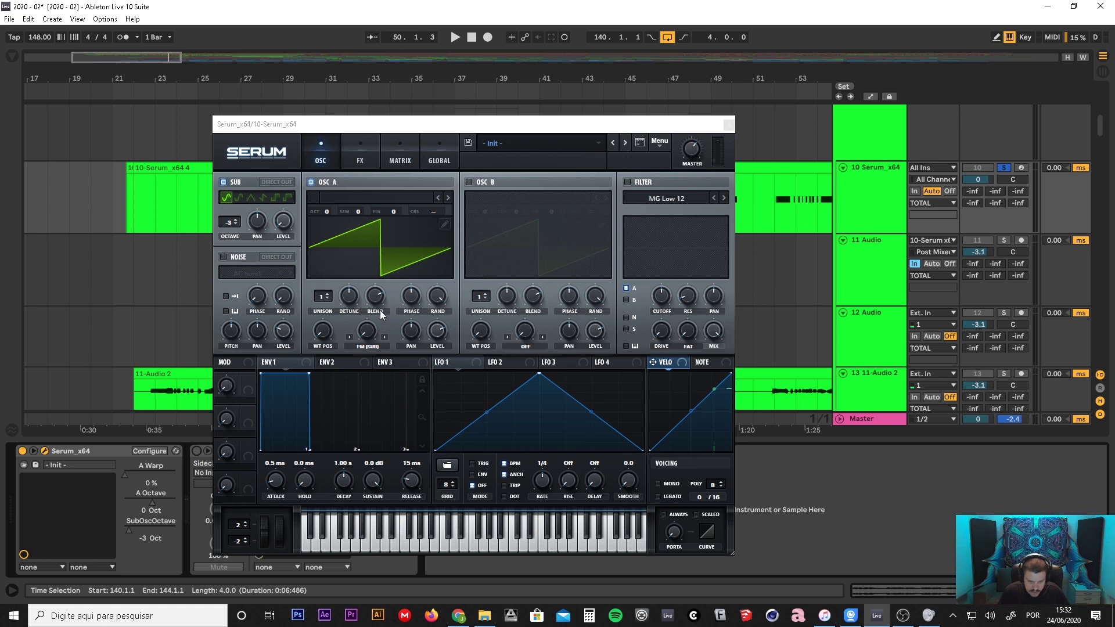
pyautogui.click(1022, 168)
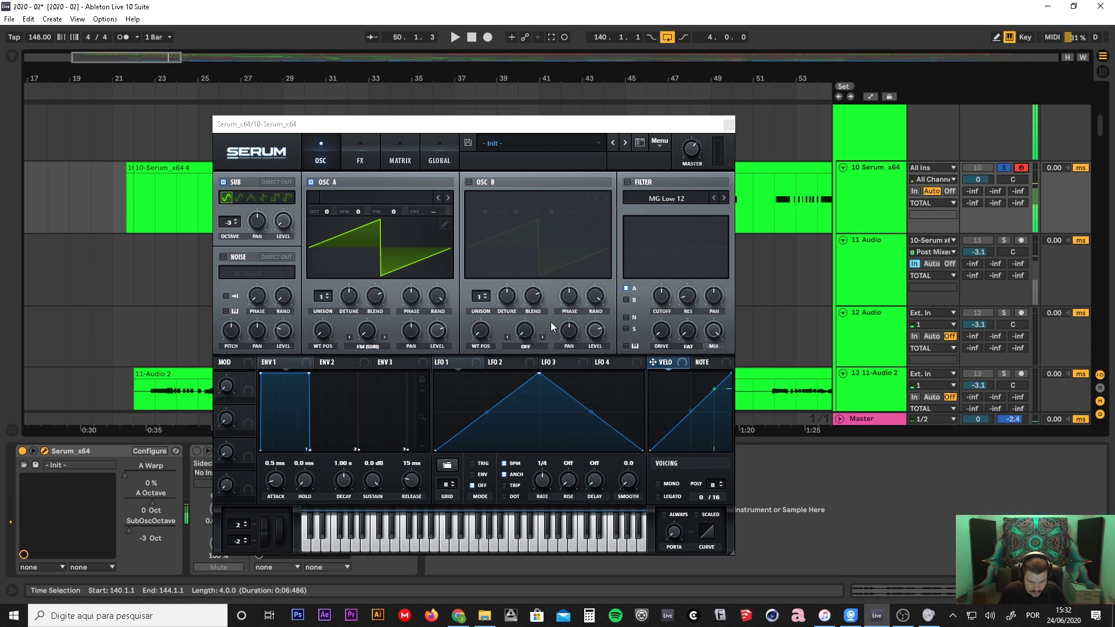
pyautogui.moveTo(370, 333); pyautogui.dragTo(372, 310)
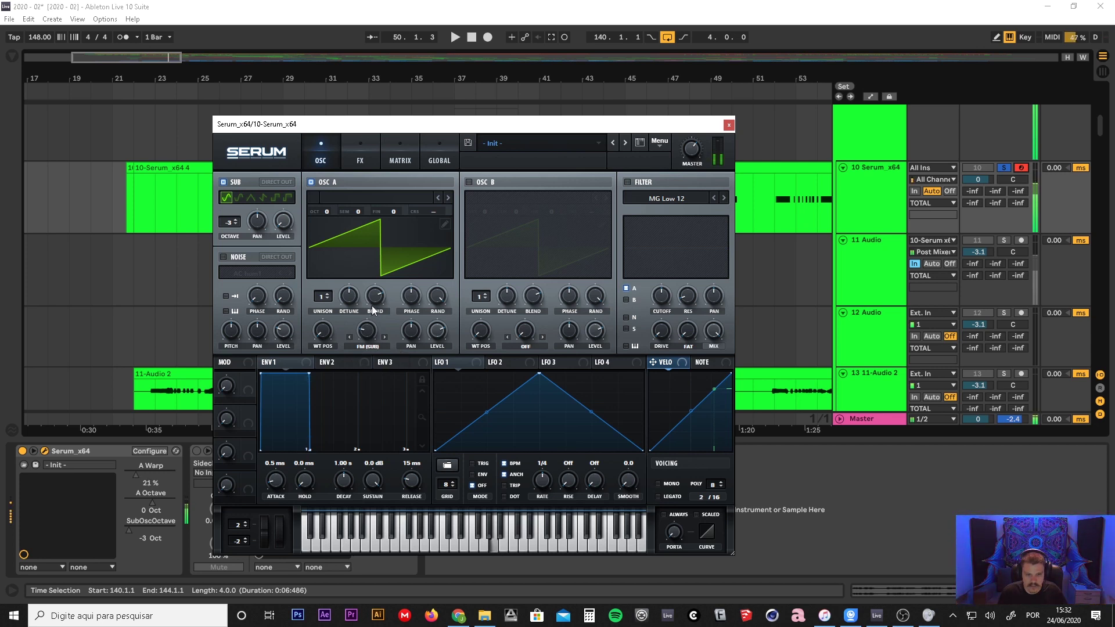
# - Re-enable FabFilter Pro-Q 2 on the 10 Serum_x64 track and open its equalizer window with Serum moved aside
pyautogui.moveTo(509, 130); pyautogui.dragTo(833, 66)
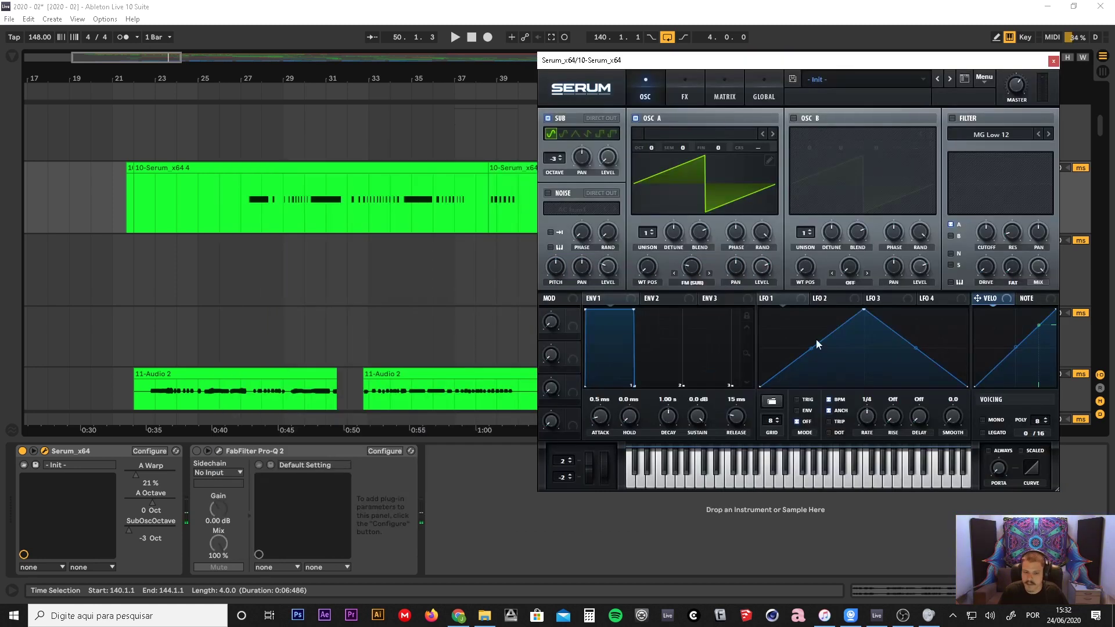
pyautogui.click(194, 453)
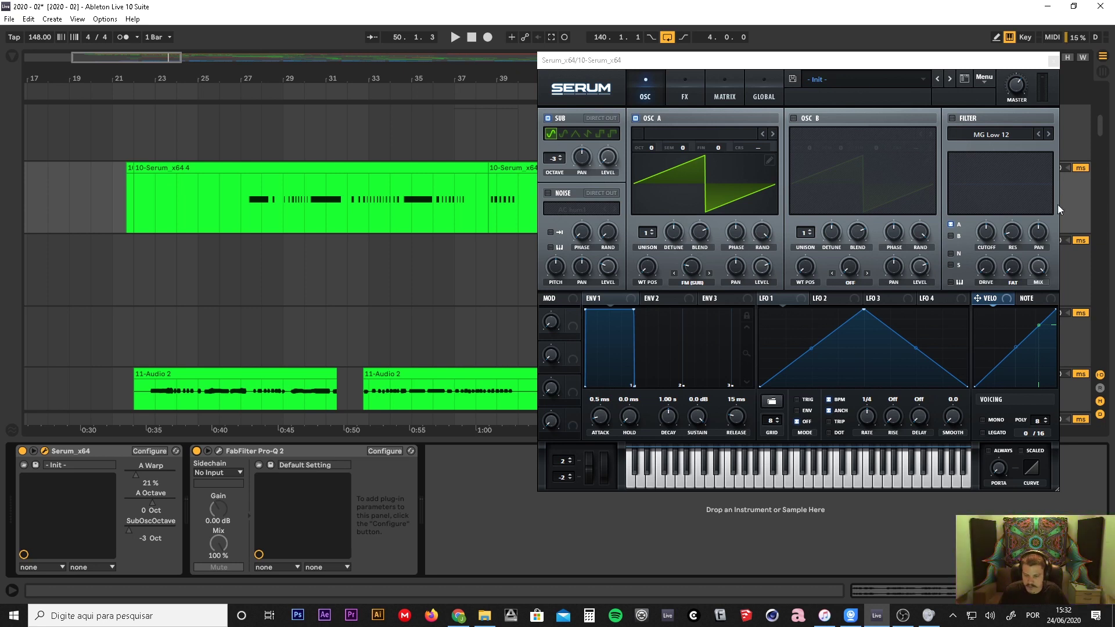
pyautogui.moveTo(830, 63); pyautogui.dragTo(772, 66)
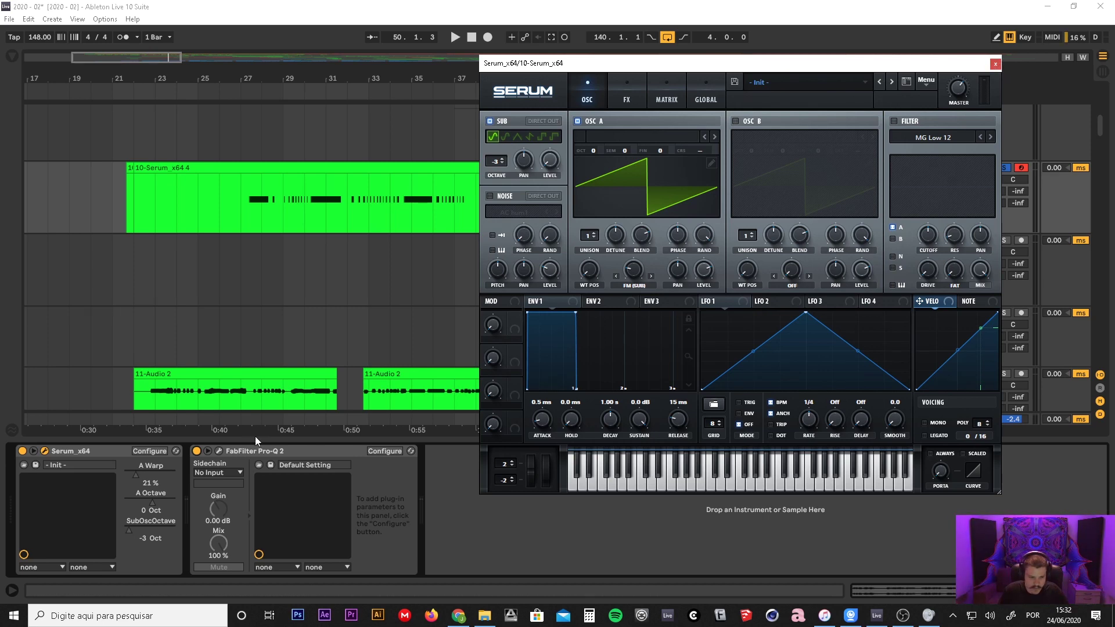
pyautogui.click(218, 451)
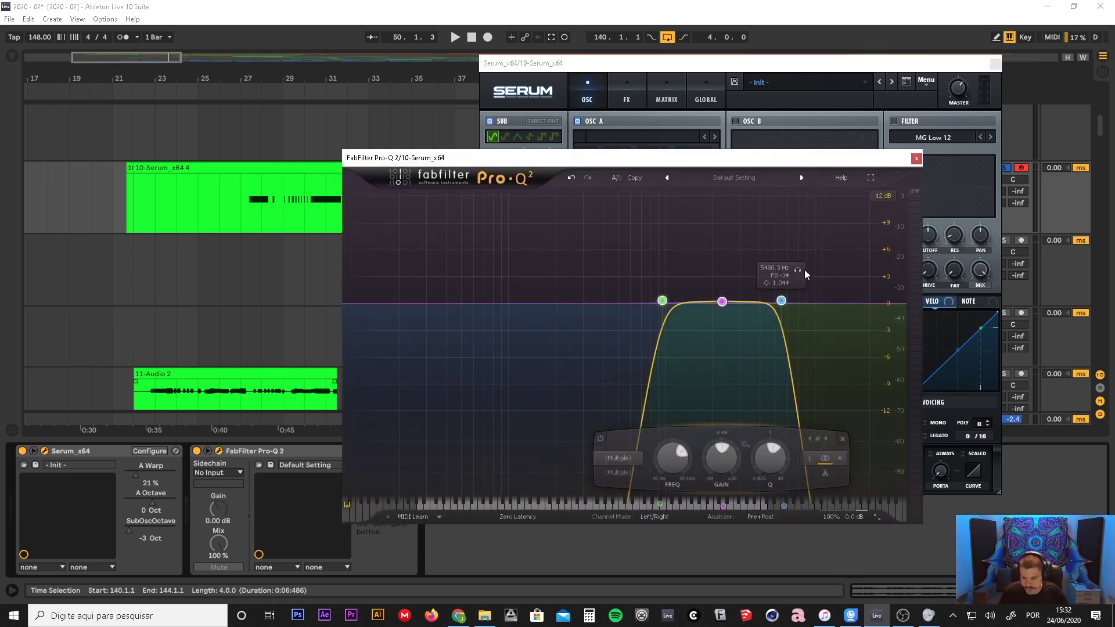
# - Shift the three Pro-Q 2 bands slightly lower, with the bell at about 2200 Hz and the high cut at about 5207 Hz
pyautogui.moveTo(835, 266); pyautogui.dragTo(620, 335)
pyautogui.moveTo(722, 302); pyautogui.dragTo(664, 293)
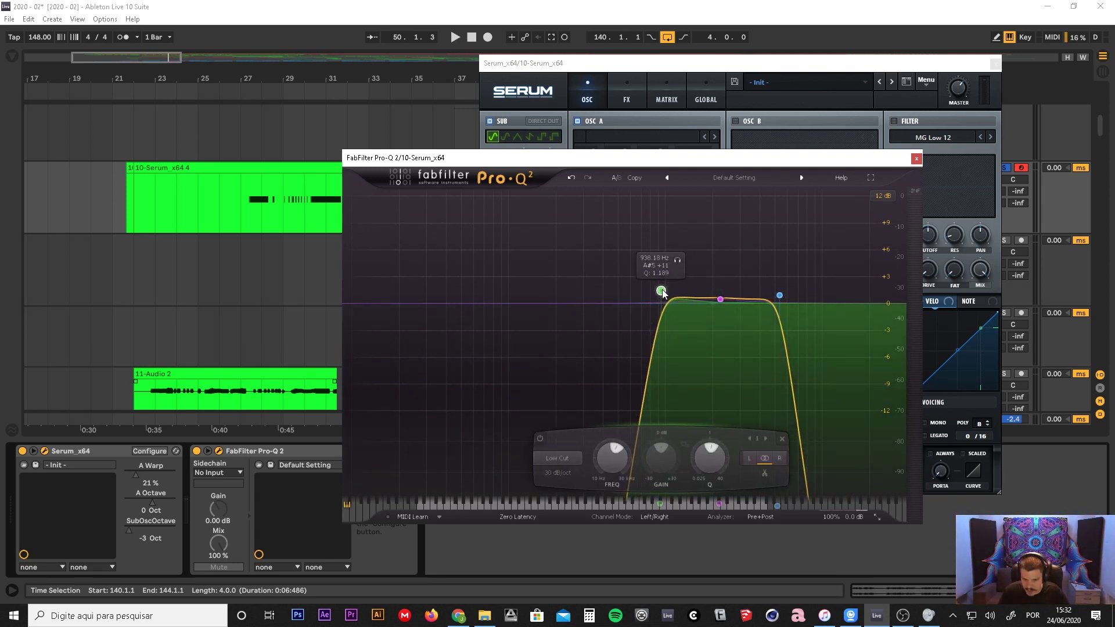
pyautogui.moveTo(779, 295); pyautogui.dragTo(718, 312)
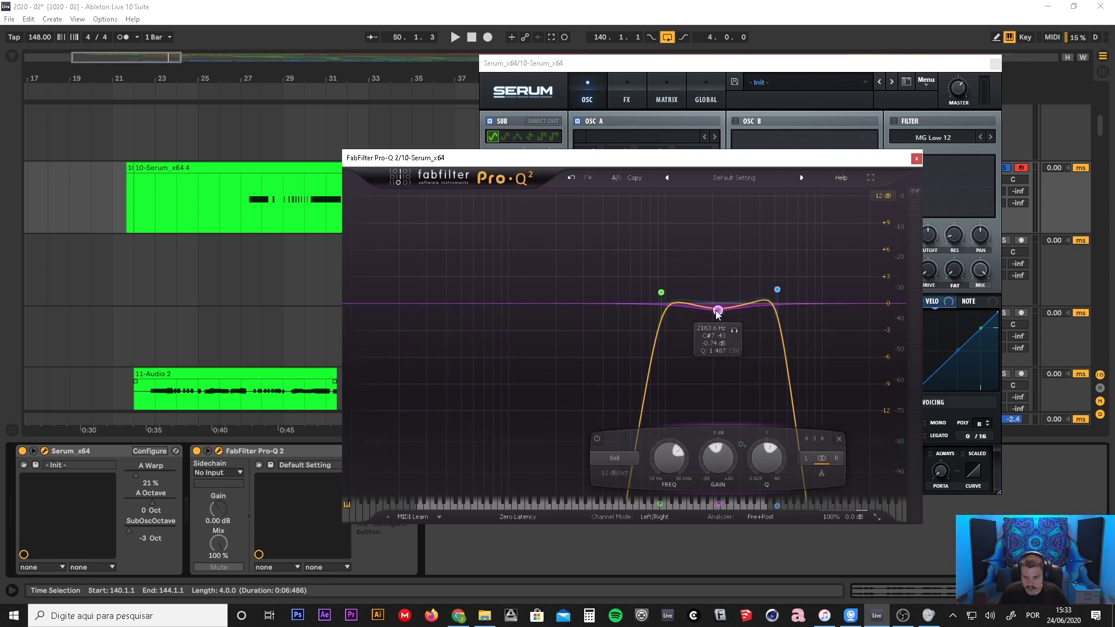
pyautogui.moveTo(802, 255); pyautogui.dragTo(647, 321)
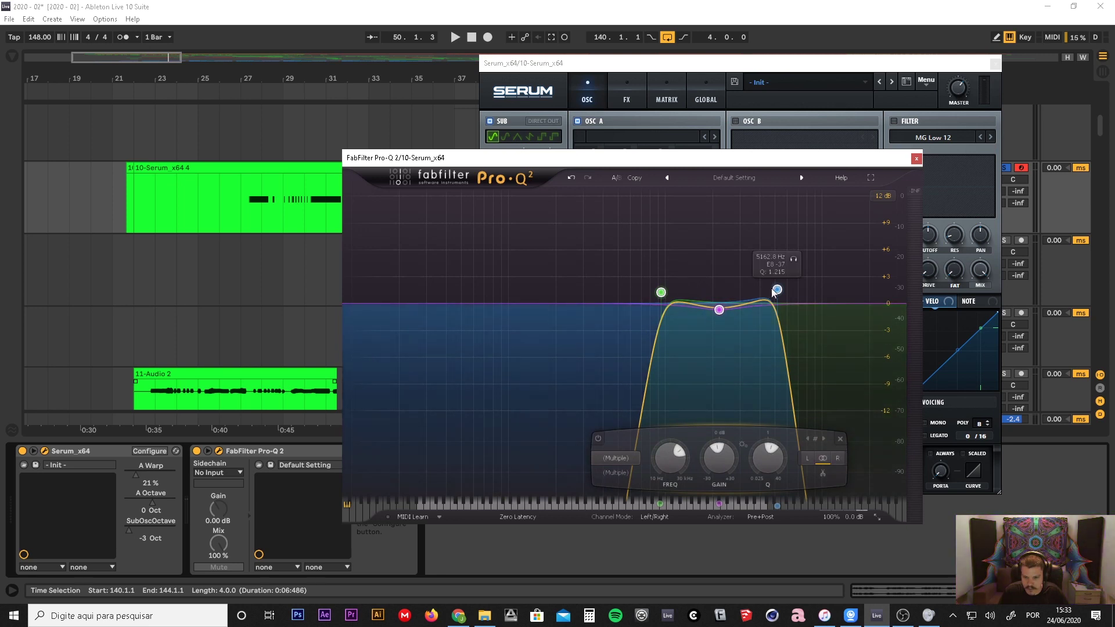
pyautogui.moveTo(774, 293); pyautogui.dragTo(720, 303)
pyautogui.click(720, 308)
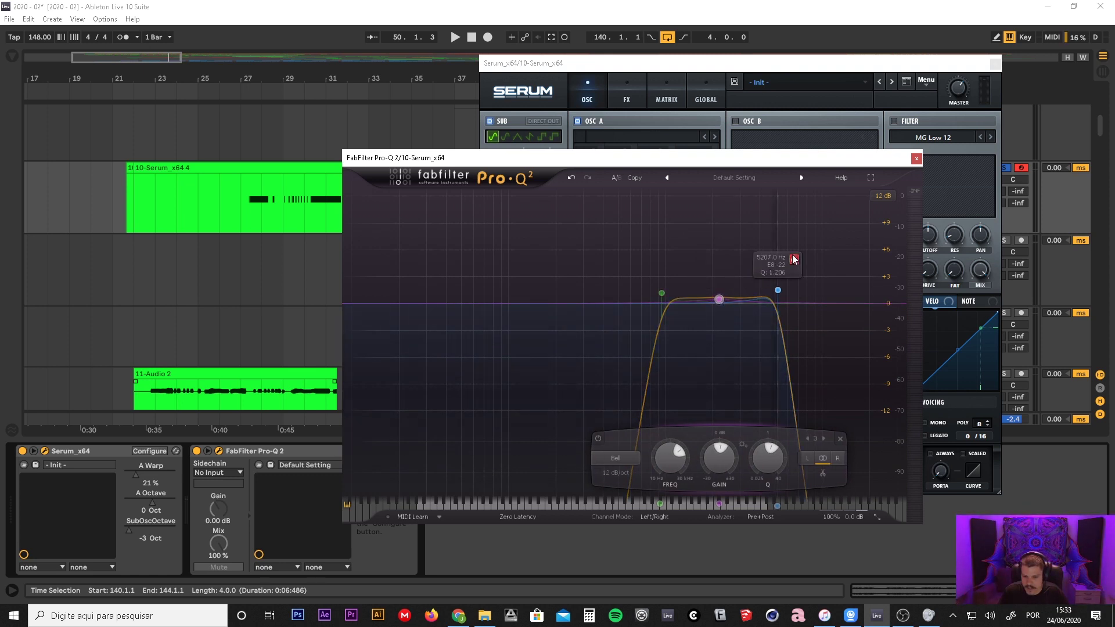
# - Try the low cut at about 592 Hz, move it back, and shift all three bands up to a high cut of about 5968 Hz
pyautogui.click(662, 293)
pyautogui.moveTo(628, 297); pyautogui.dragTo(631, 298)
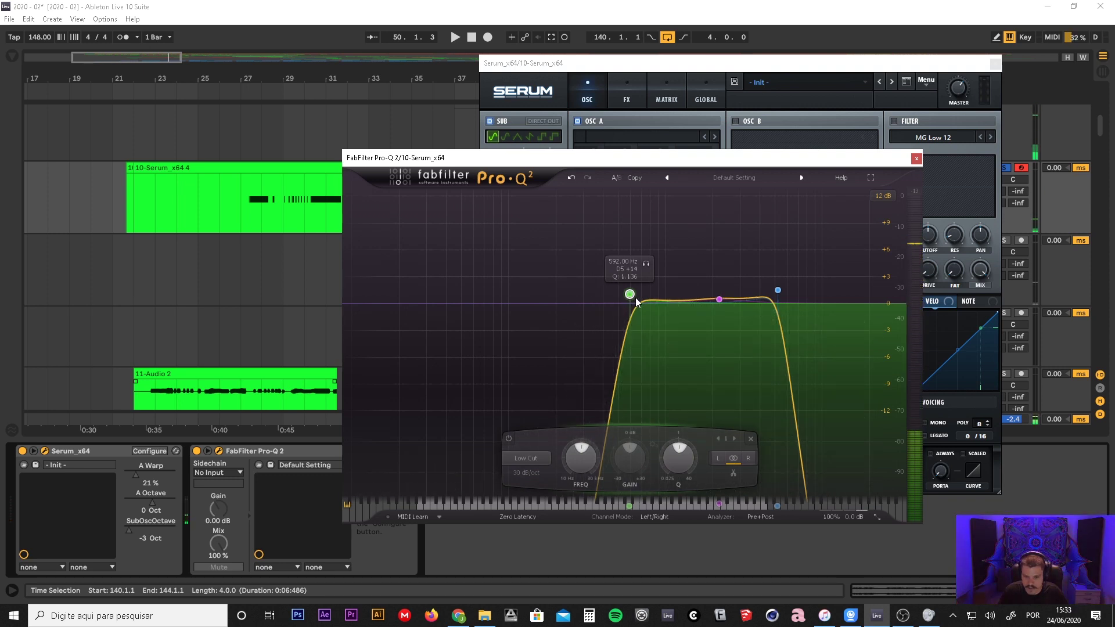
pyautogui.moveTo(633, 298)
pyautogui.mouseDown()
pyautogui.moveTo(693, 301)
pyautogui.moveTo(652, 299)
pyautogui.moveTo(664, 295)
pyautogui.mouseUp()
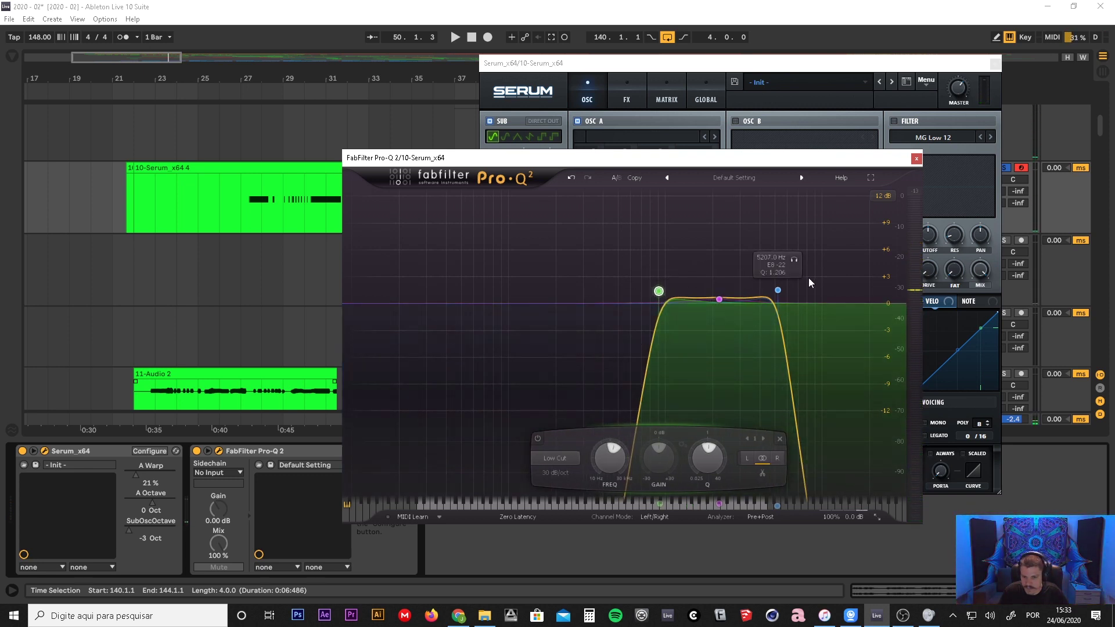
pyautogui.moveTo(810, 278); pyautogui.dragTo(629, 325)
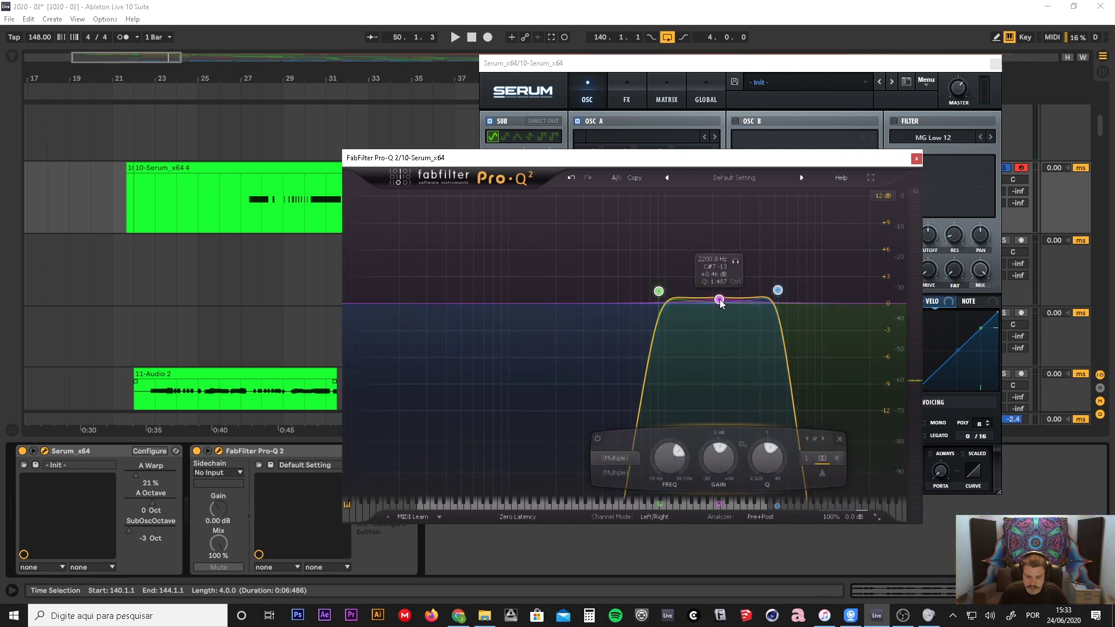
pyautogui.moveTo(720, 302)
pyautogui.mouseDown()
pyautogui.moveTo(773, 298)
pyautogui.moveTo(648, 287)
pyautogui.moveTo(881, 297)
pyautogui.moveTo(833, 269)
pyautogui.moveTo(761, 265)
pyautogui.moveTo(690, 267)
pyautogui.moveTo(623, 288)
pyautogui.moveTo(832, 285)
pyautogui.moveTo(590, 291)
pyautogui.moveTo(730, 299)
pyautogui.mouseUp()
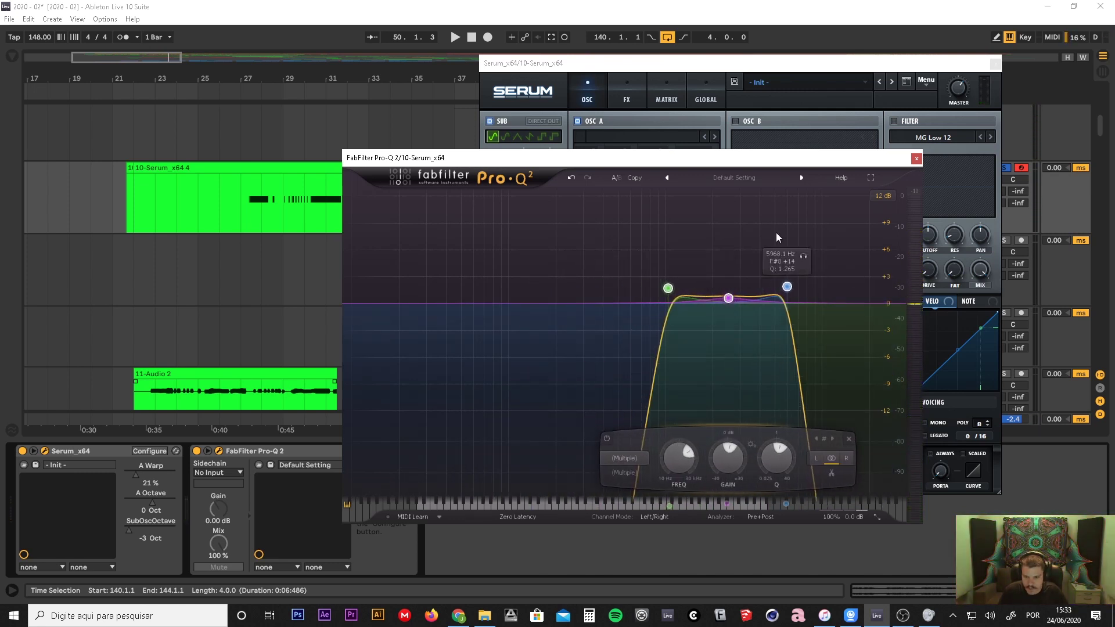
# - Close the Serum window and move the Pro-Q 2 window clear of the Serum and audio track controls
pyautogui.click(926, 73)
pyautogui.click(994, 63)
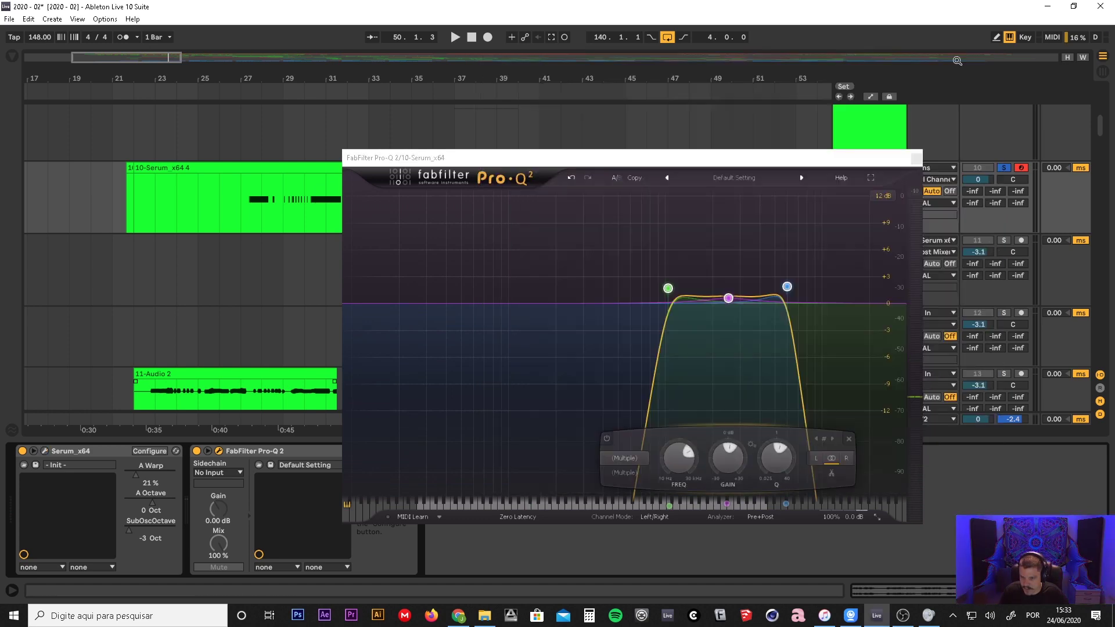
pyautogui.moveTo(823, 165); pyautogui.dragTo(1001, 356)
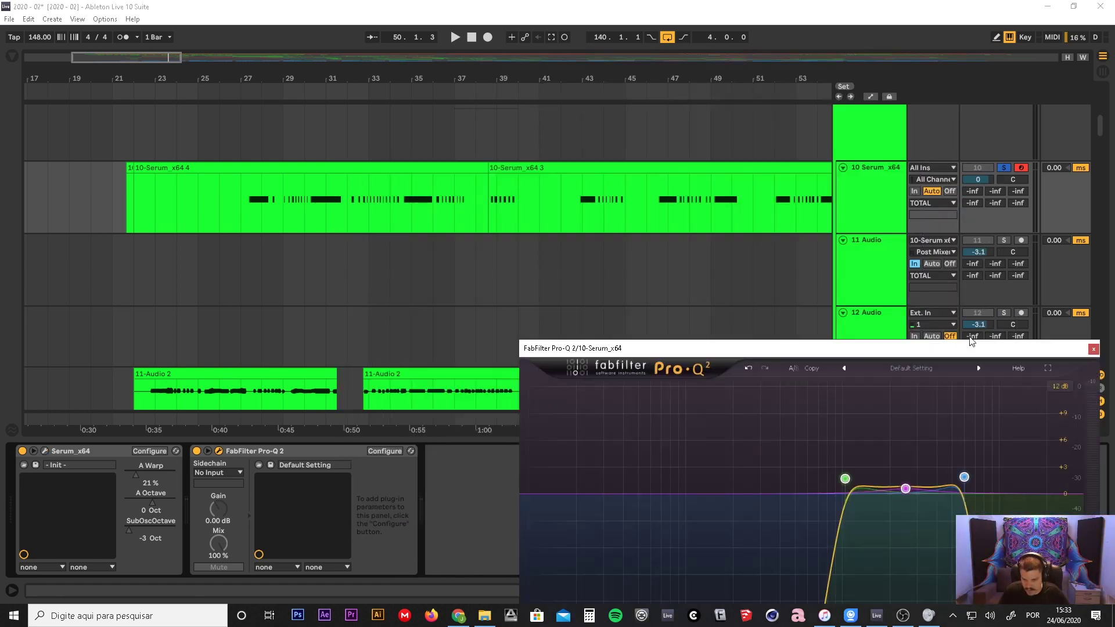
# - Set the input source of the 11 Audio track to 10-Serum_x64
pyautogui.scroll(-3, 876, 251)
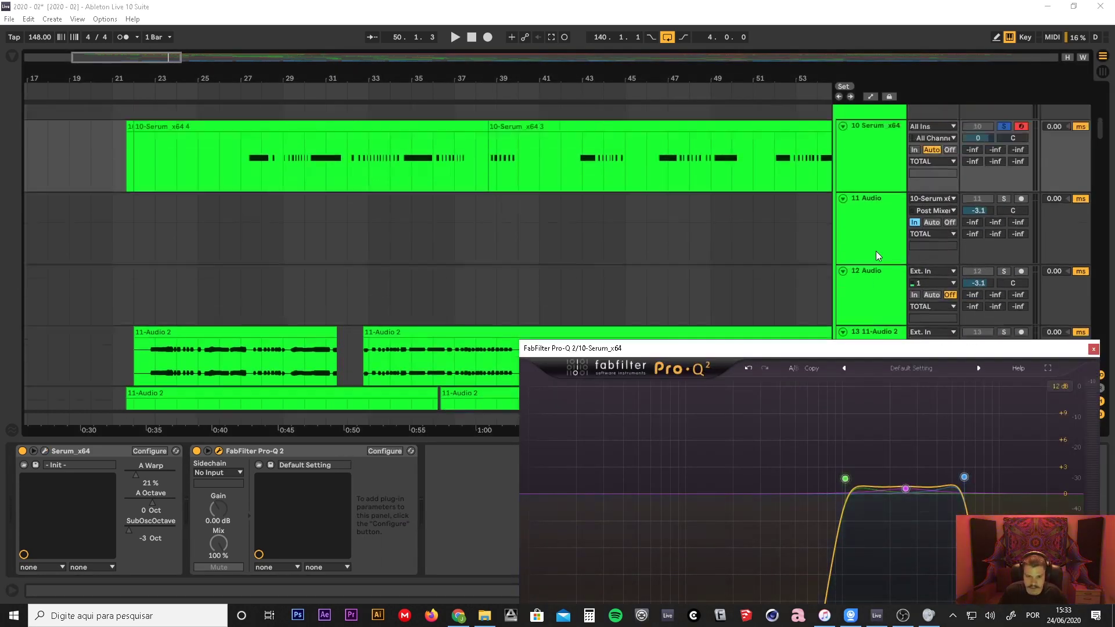
pyautogui.click(873, 239)
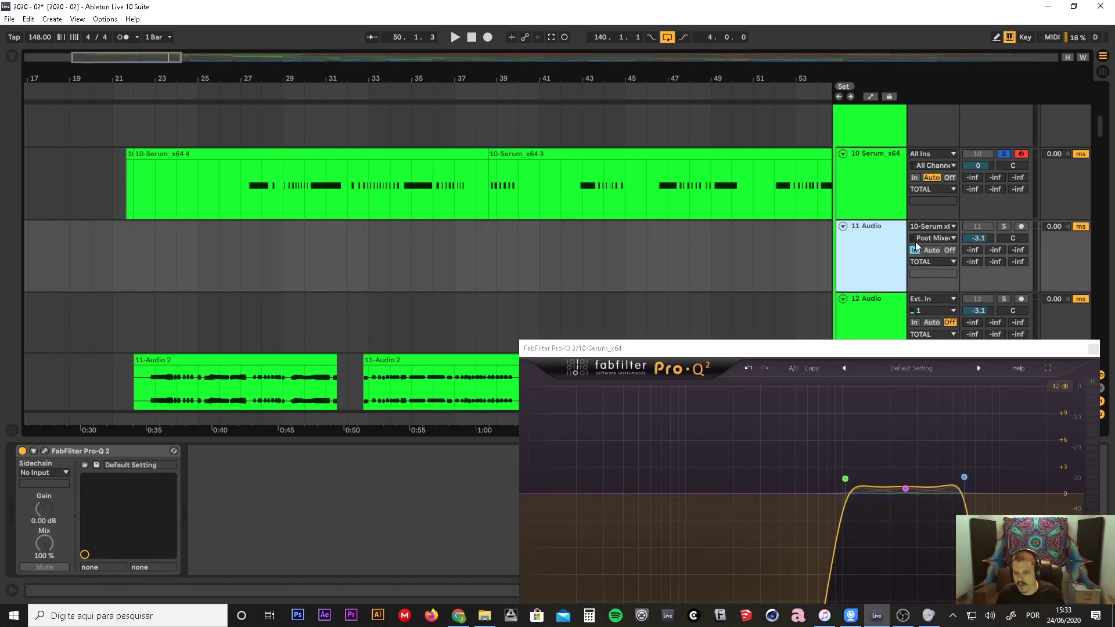
pyautogui.click(878, 170)
pyautogui.click(928, 226)
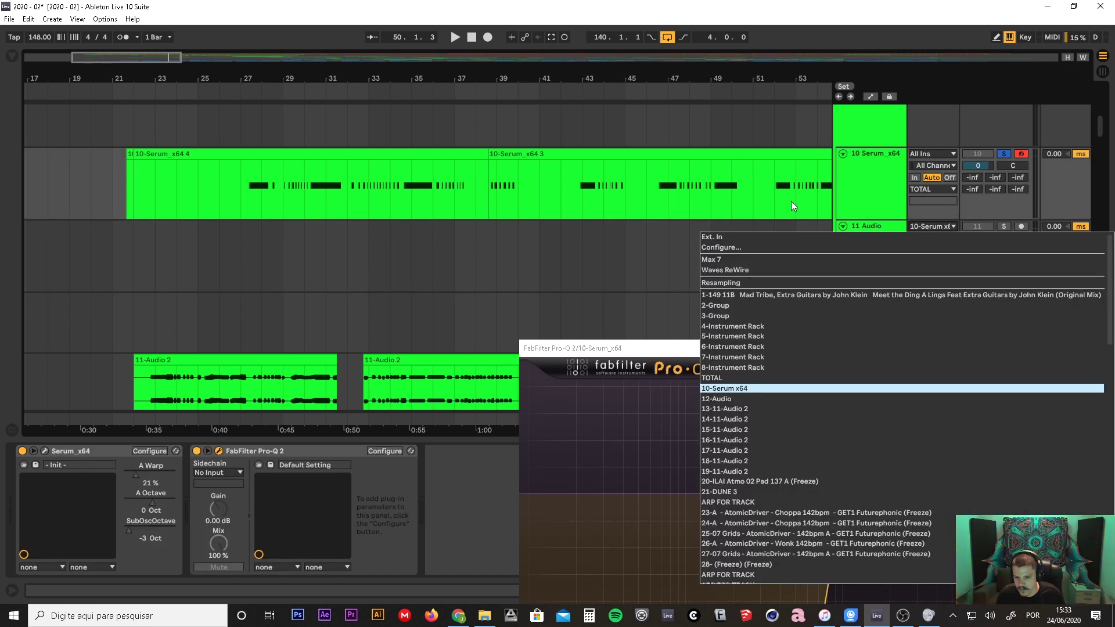
pyautogui.click(737, 387)
pyautogui.click(863, 186)
pyautogui.click(874, 239)
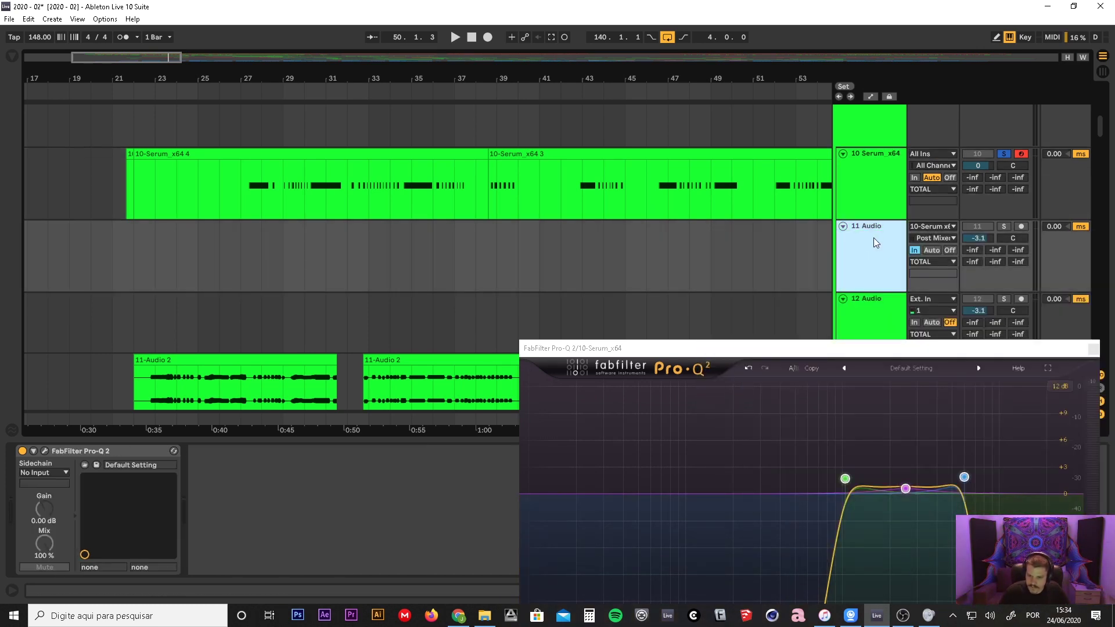
# - Arm the 11 Audio track alongside 10 Serum_x64 and start recording from bar 21
pyautogui.click(1027, 152)
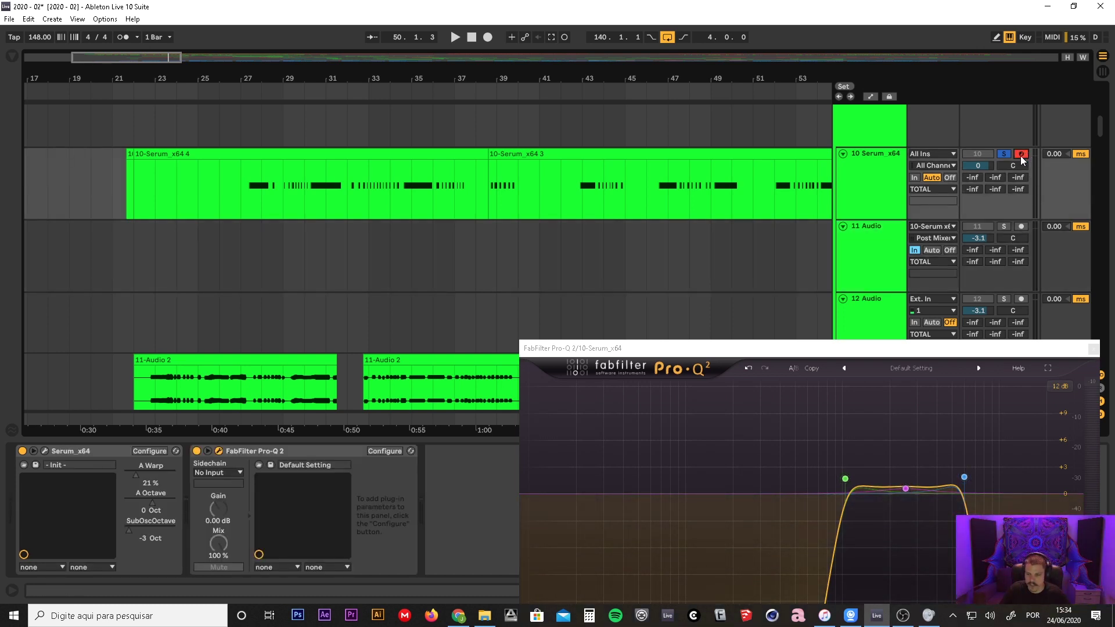
pyautogui.click(1021, 227)
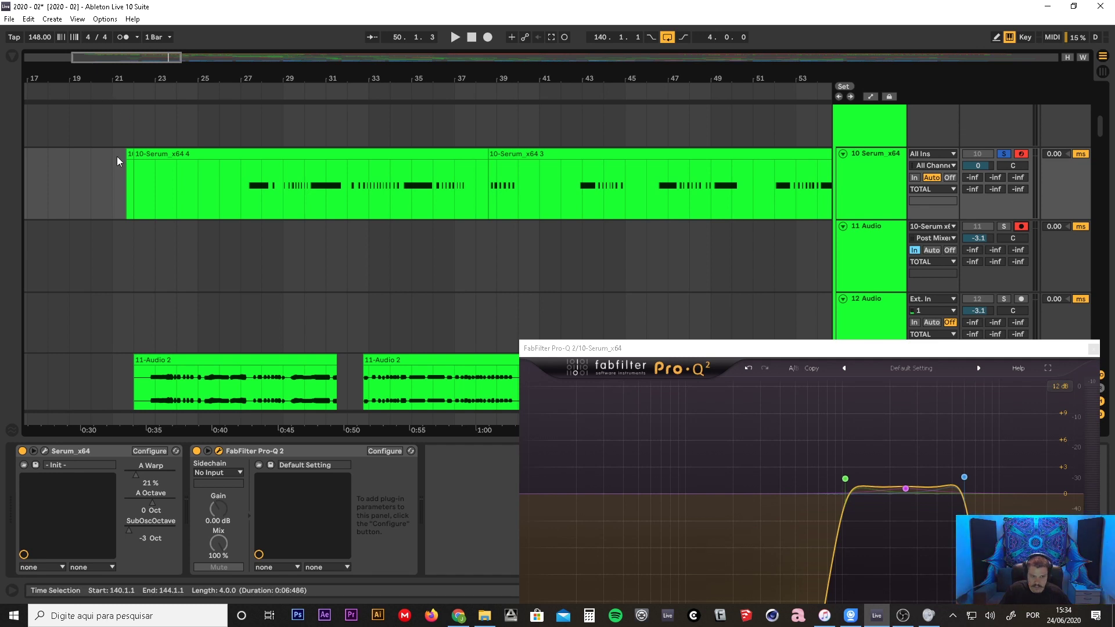
pyautogui.click(113, 173)
pyautogui.click(487, 38)
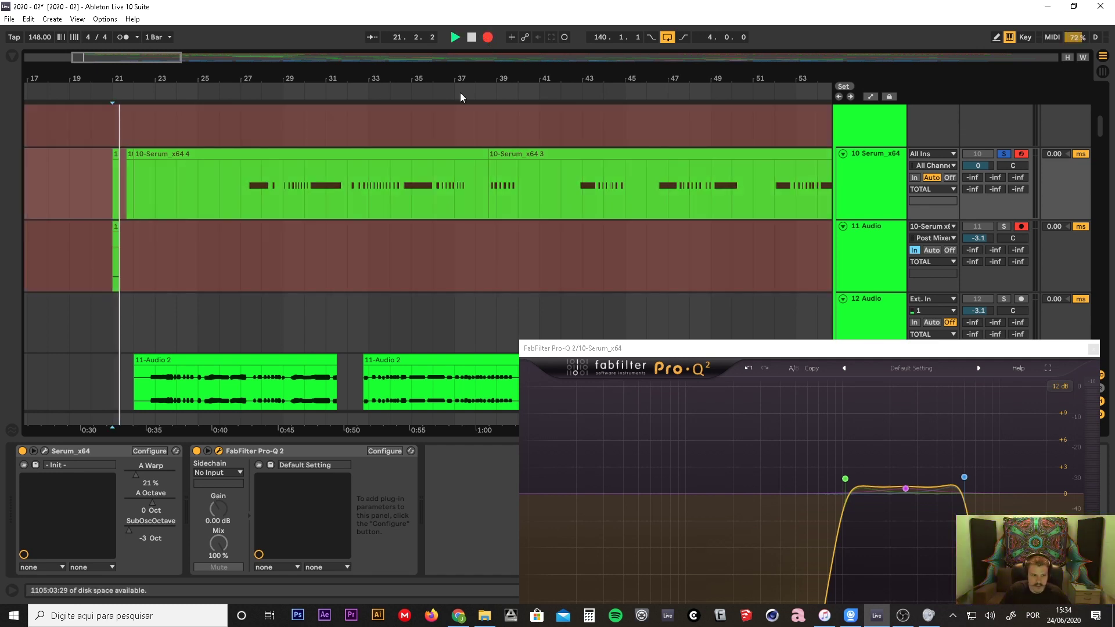
# - Shift all three Pro-Q 2 bands down to a centre of about 1103 Hz while recording, stop the take and close the EQ window
pyautogui.moveTo(906, 490)
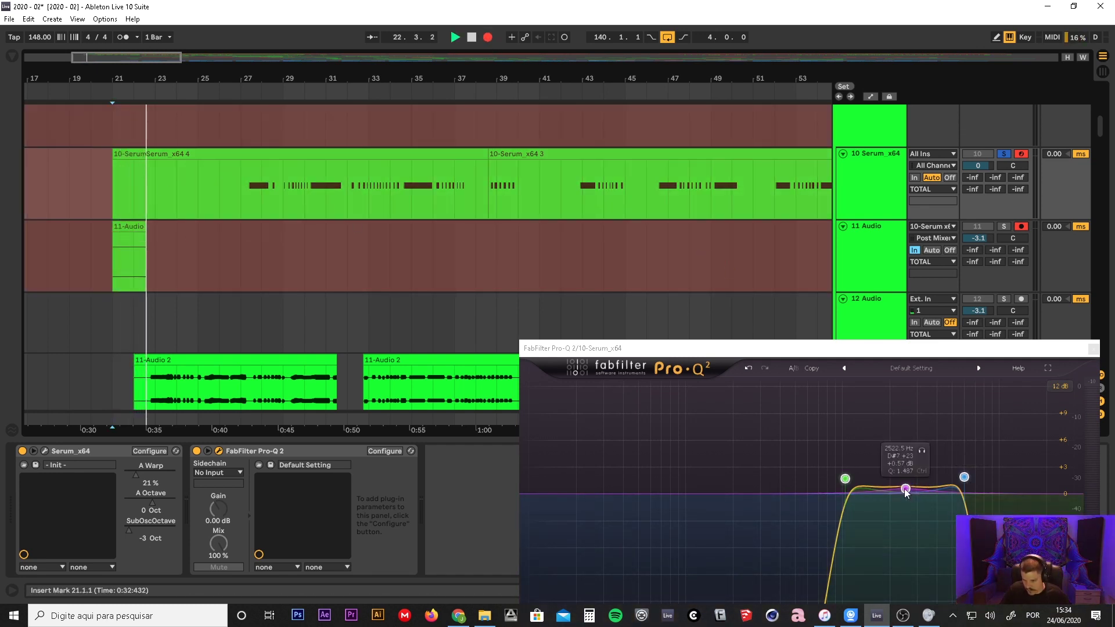
pyautogui.moveTo(877, 348); pyautogui.dragTo(729, 145)
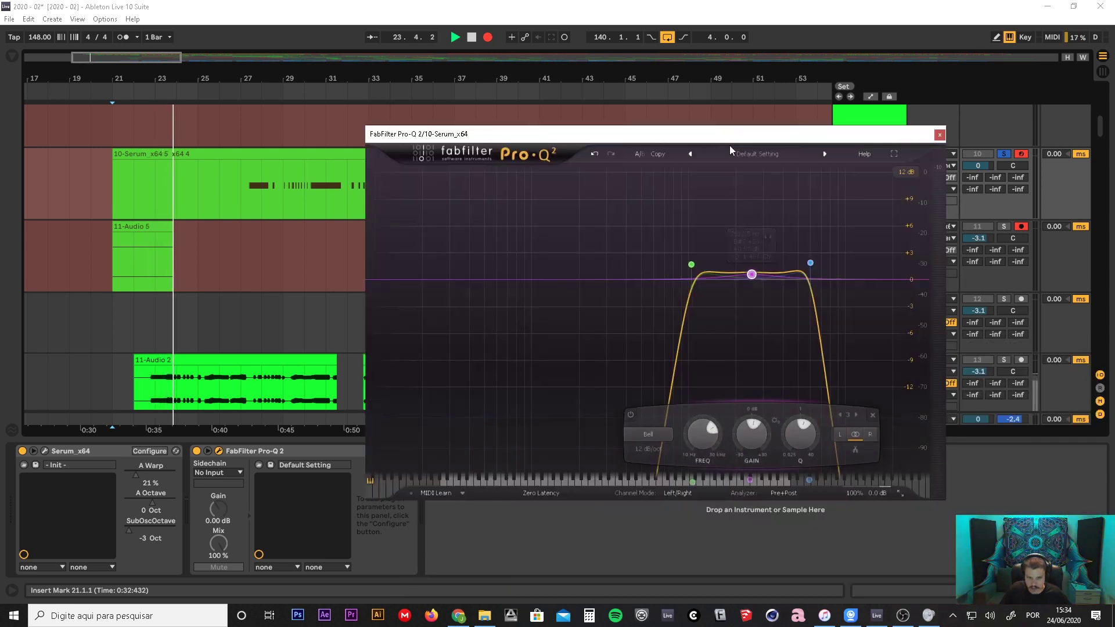
pyautogui.moveTo(752, 278)
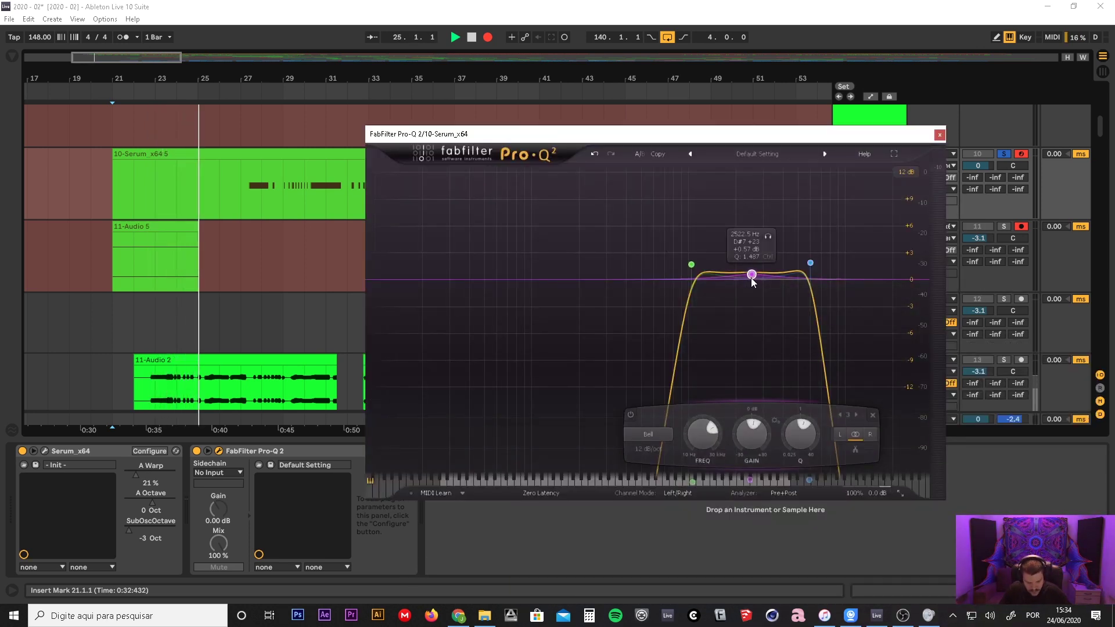
pyautogui.moveTo(822, 247); pyautogui.dragTo(659, 300)
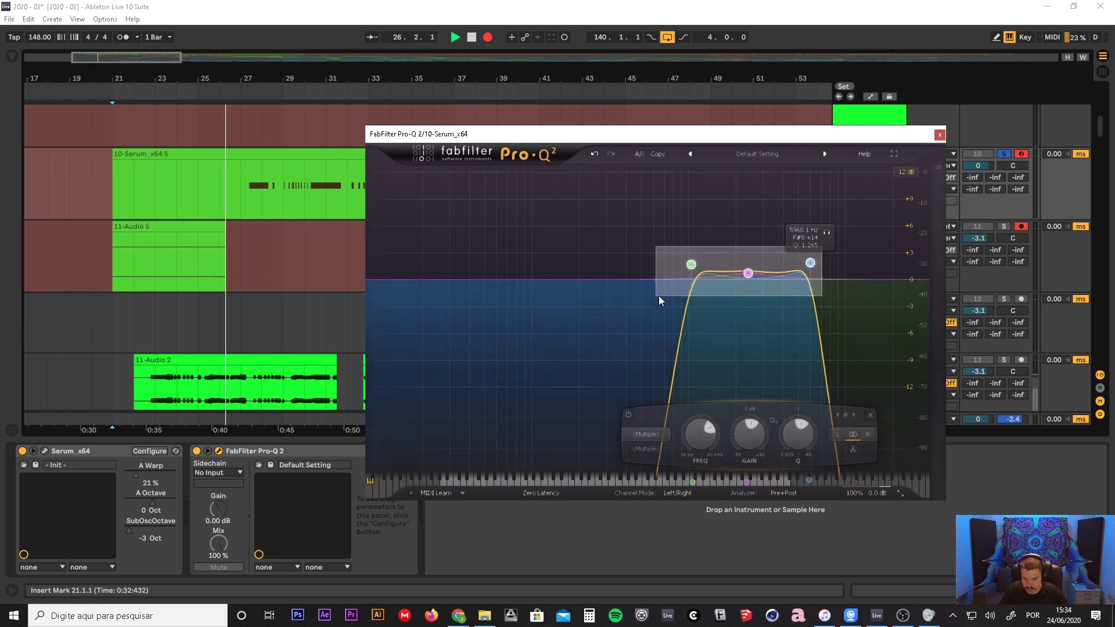
pyautogui.moveTo(748, 273); pyautogui.dragTo(697, 292)
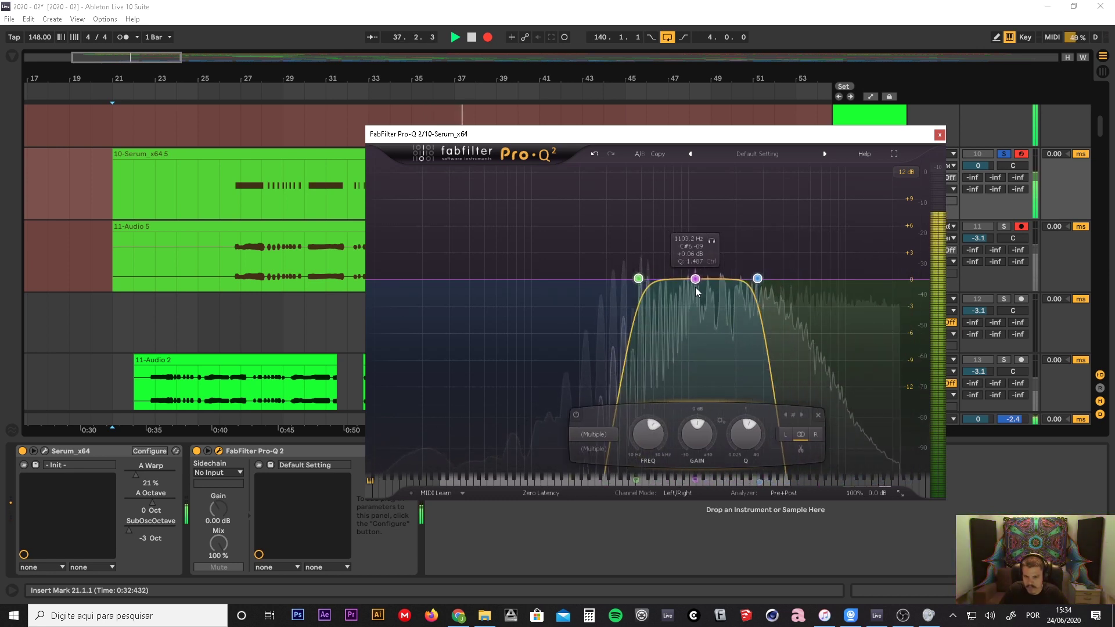
pyautogui.press('space')
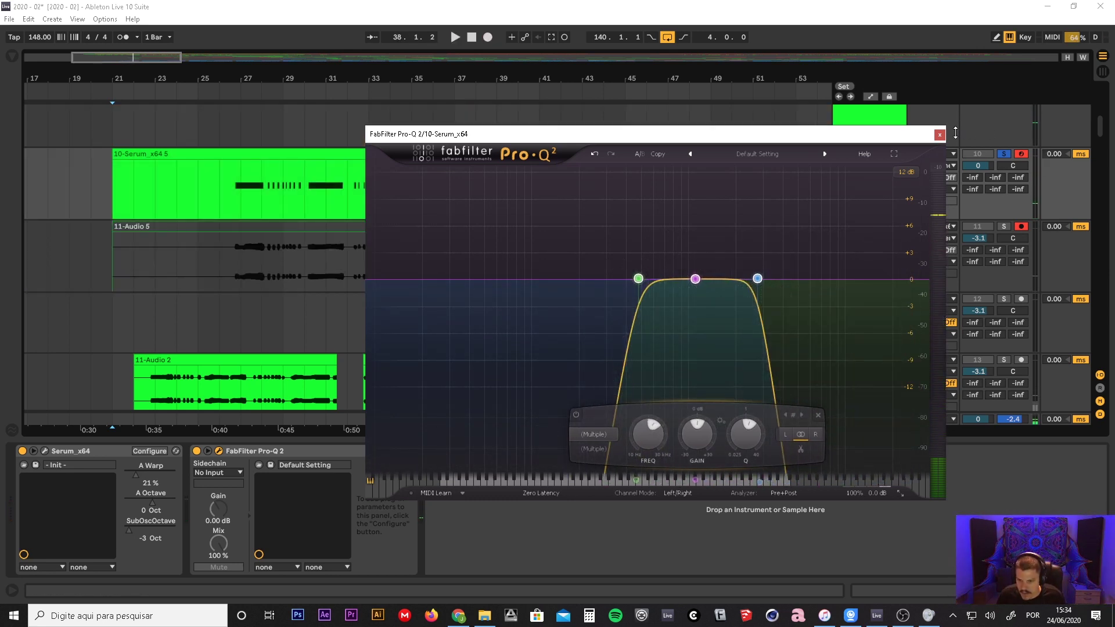
pyautogui.click(939, 136)
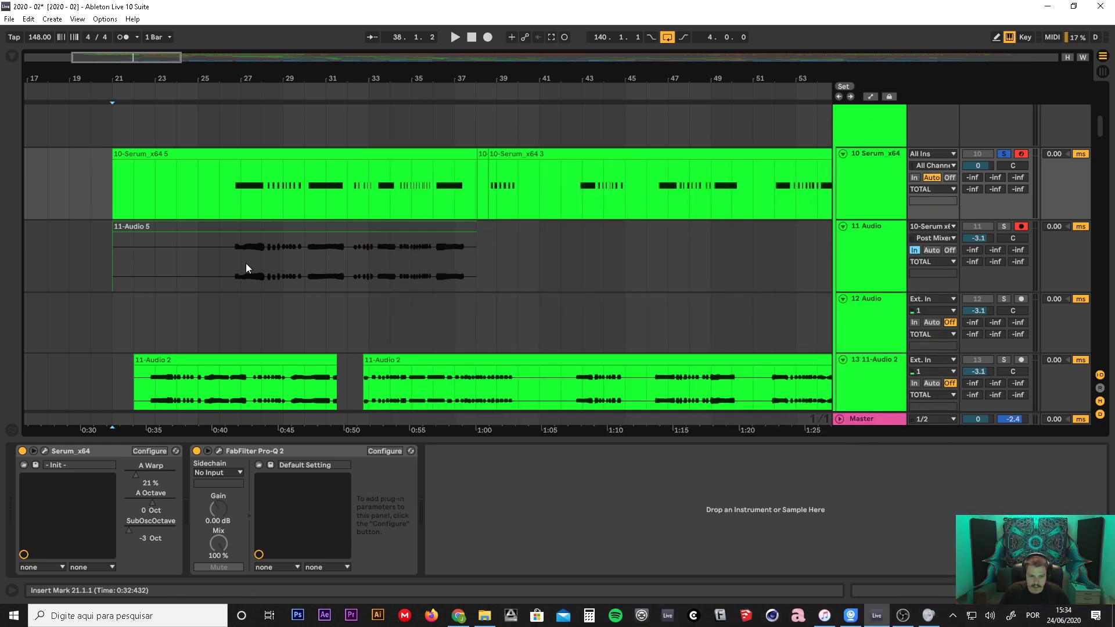
# - Trim the start of the recorded 11-Audio 5 clip to bar 22 and move the clip onto the 12 Audio track
pyautogui.moveTo(122, 85); pyautogui.dragTo(168, 88)
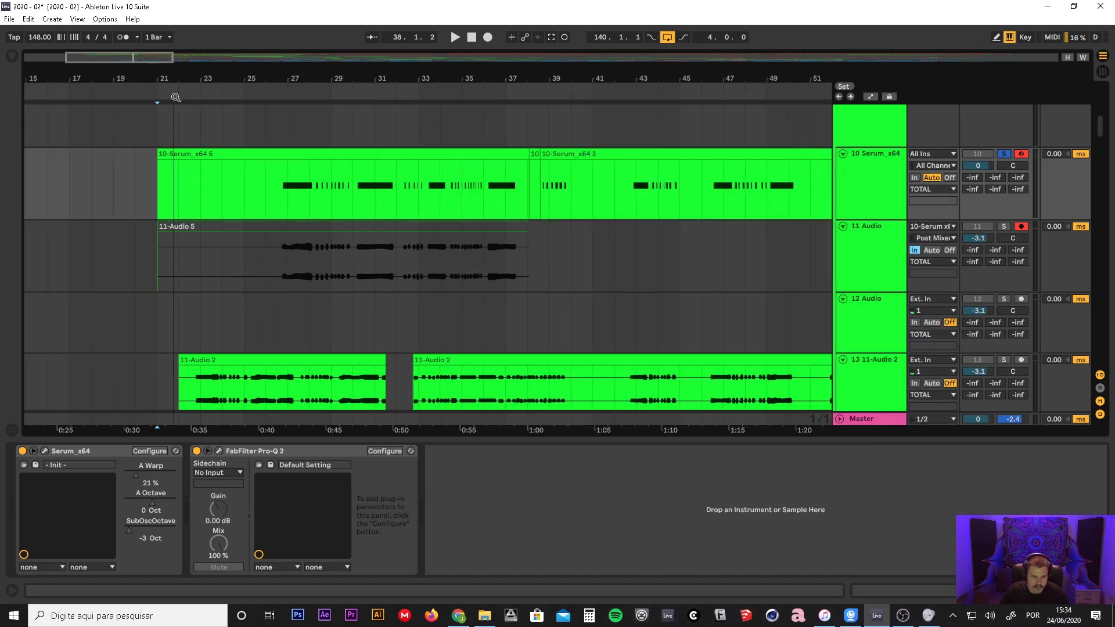
pyautogui.click(855, 264)
pyautogui.scroll(-2, 856, 256)
pyautogui.scroll(-1, 856, 256)
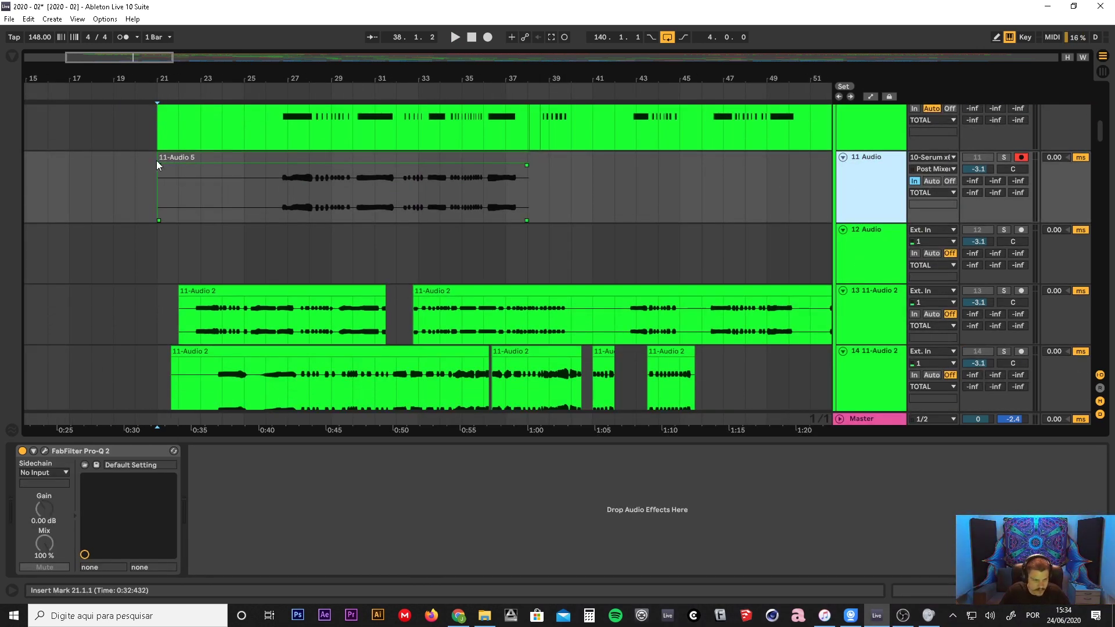
pyautogui.moveTo(158, 162); pyautogui.dragTo(201, 232)
pyautogui.click(664, 246)
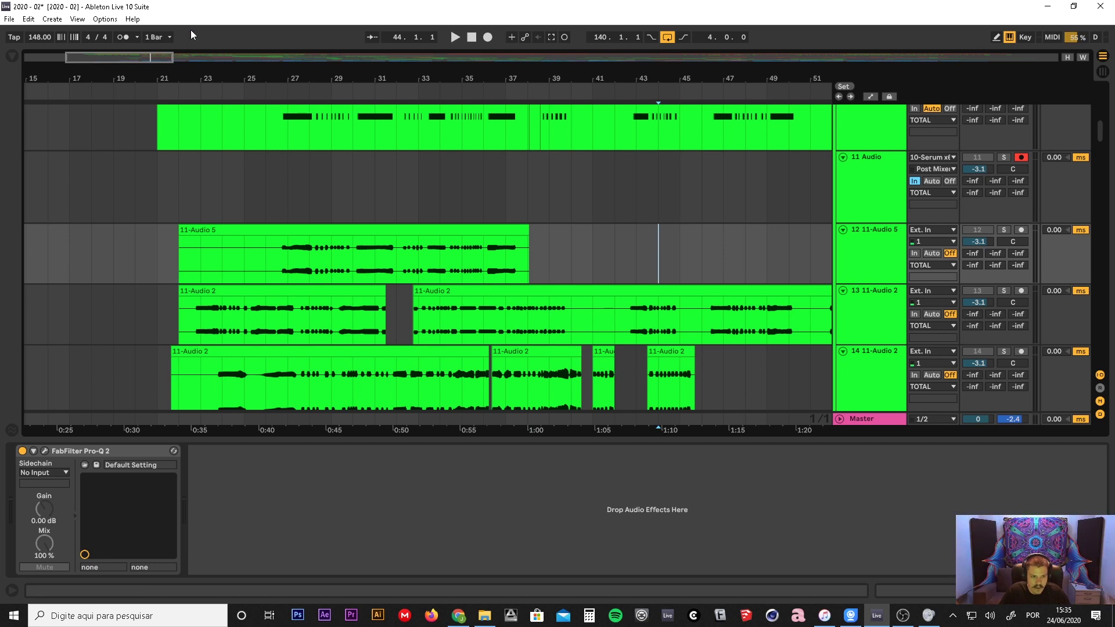
# - Review the recording file type and bit depth in the Record Warp Launch preferences, leaving the settings as they are
pyautogui.click(105, 19)
pyautogui.click(133, 328)
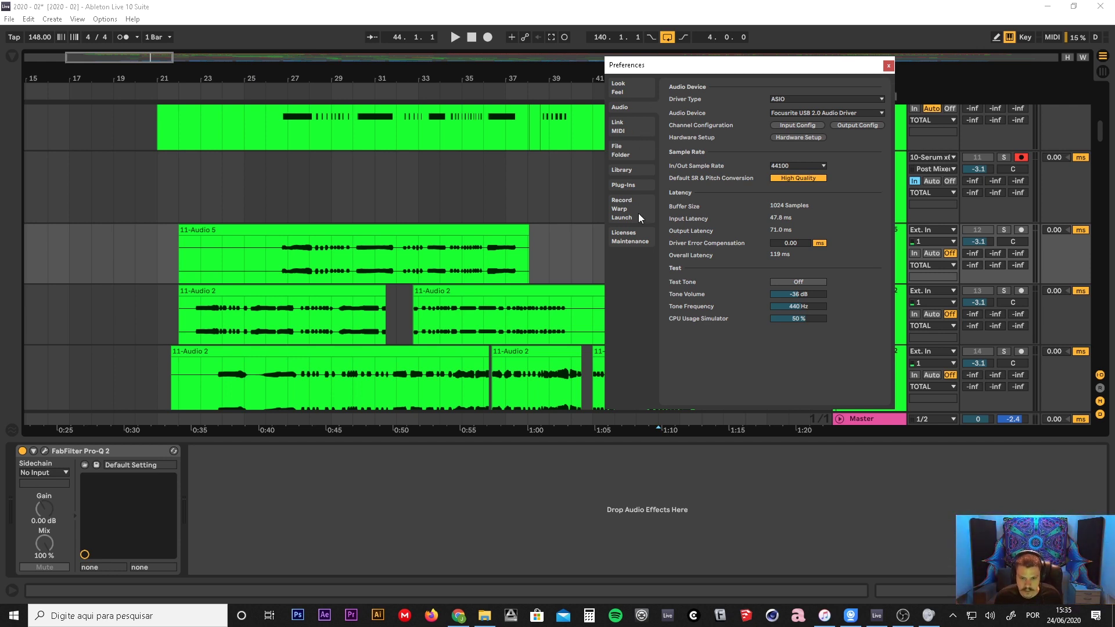
pyautogui.click(623, 209)
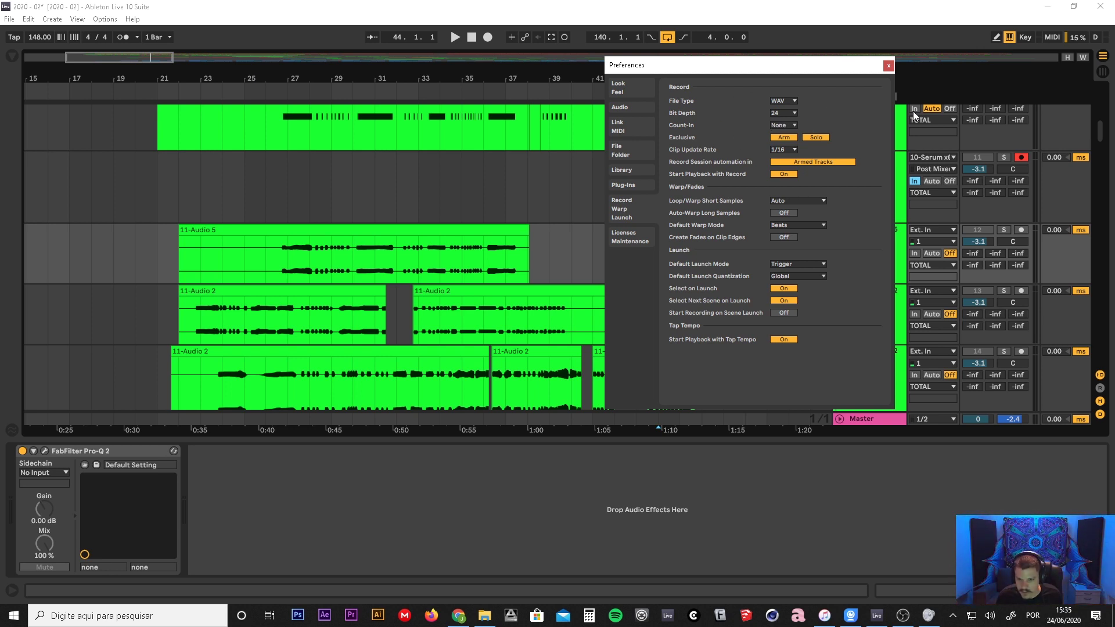
pyautogui.click(794, 112)
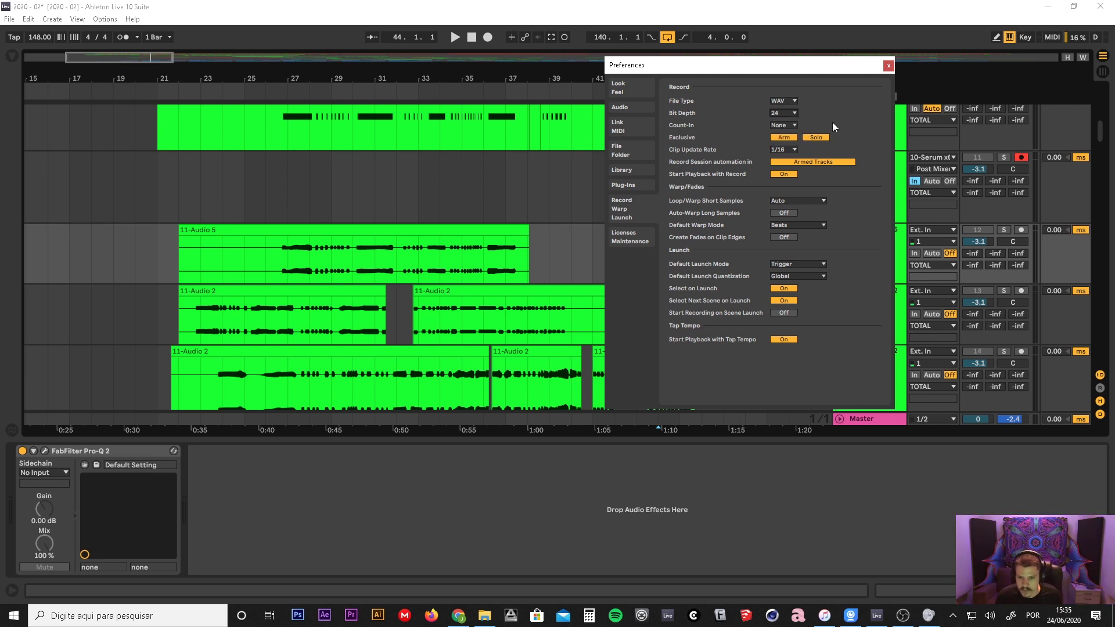
pyautogui.click(888, 66)
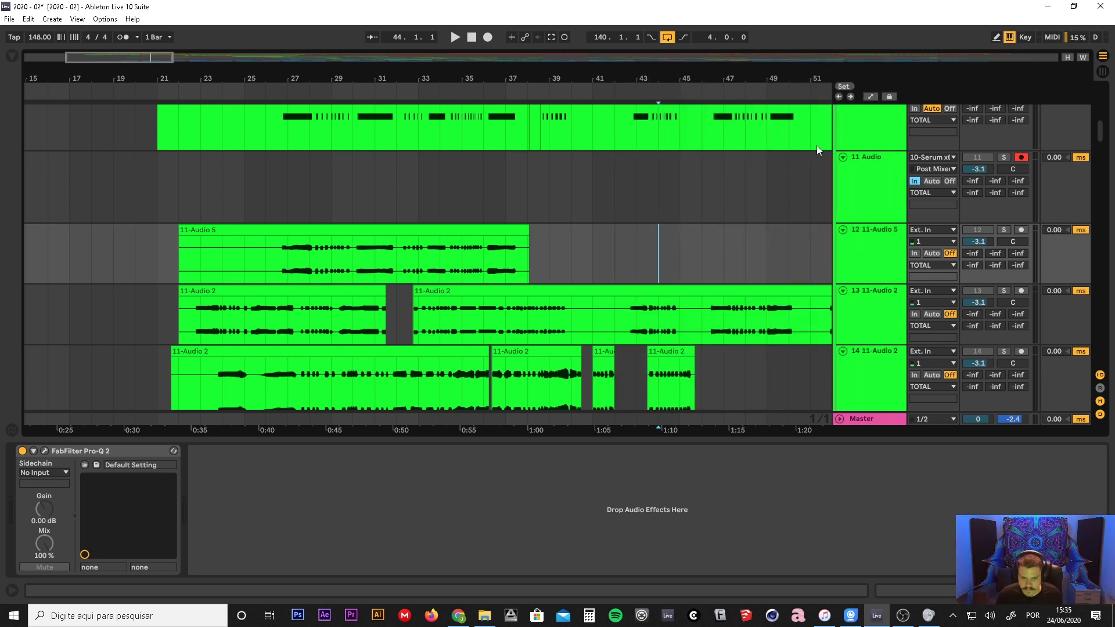
# - Examine the recorded 11-Audio 5 clip and select its track
pyautogui.scroll(-2, 817, 145)
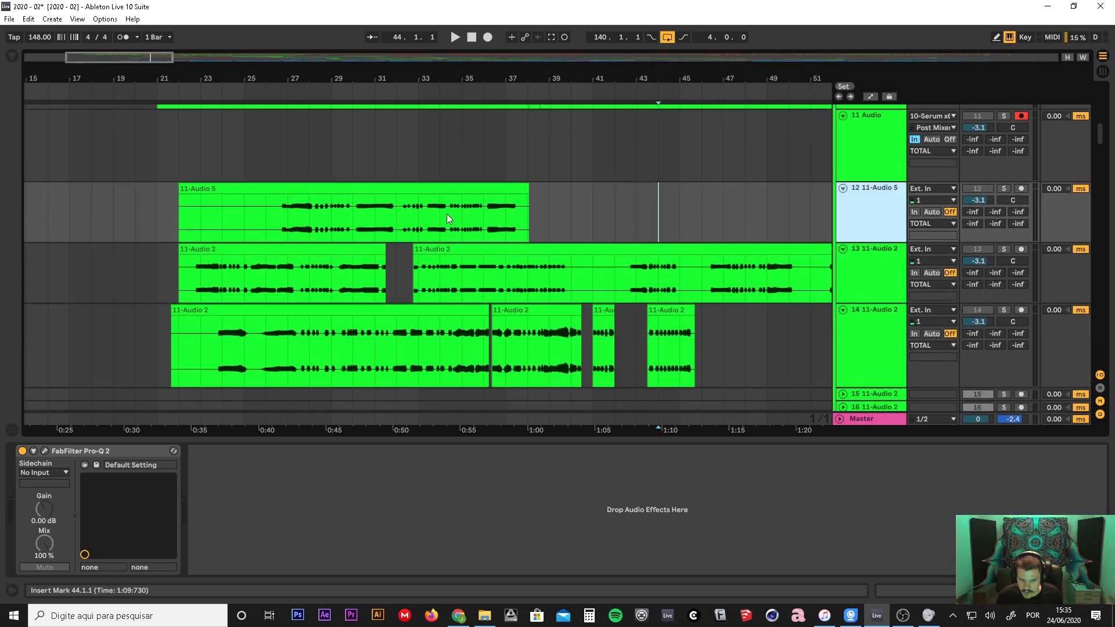
pyautogui.click(241, 188)
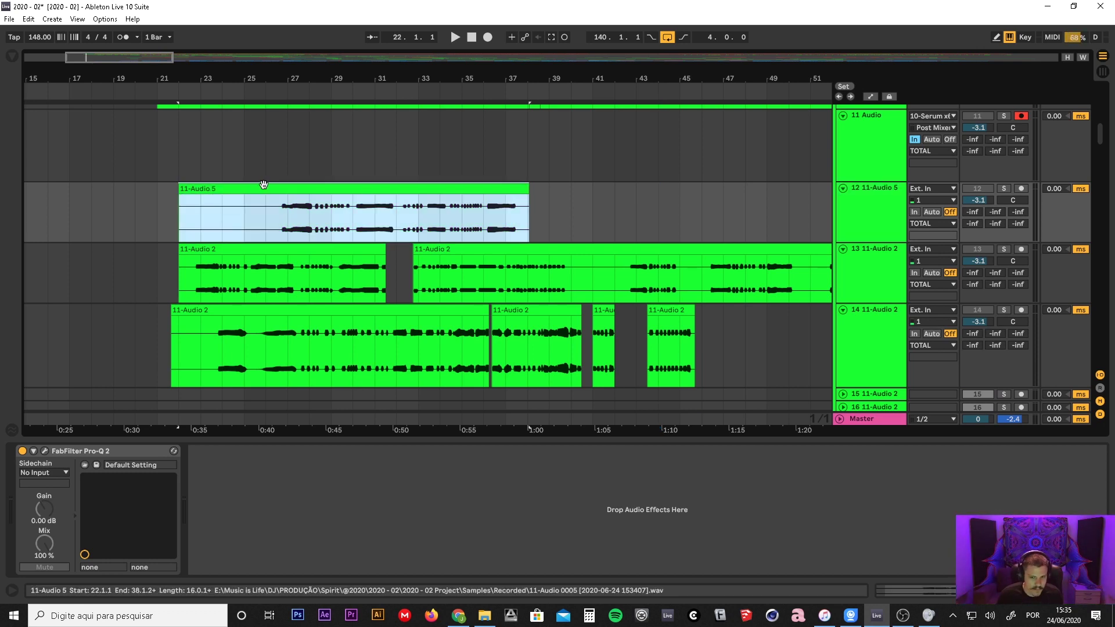
pyautogui.click(877, 197)
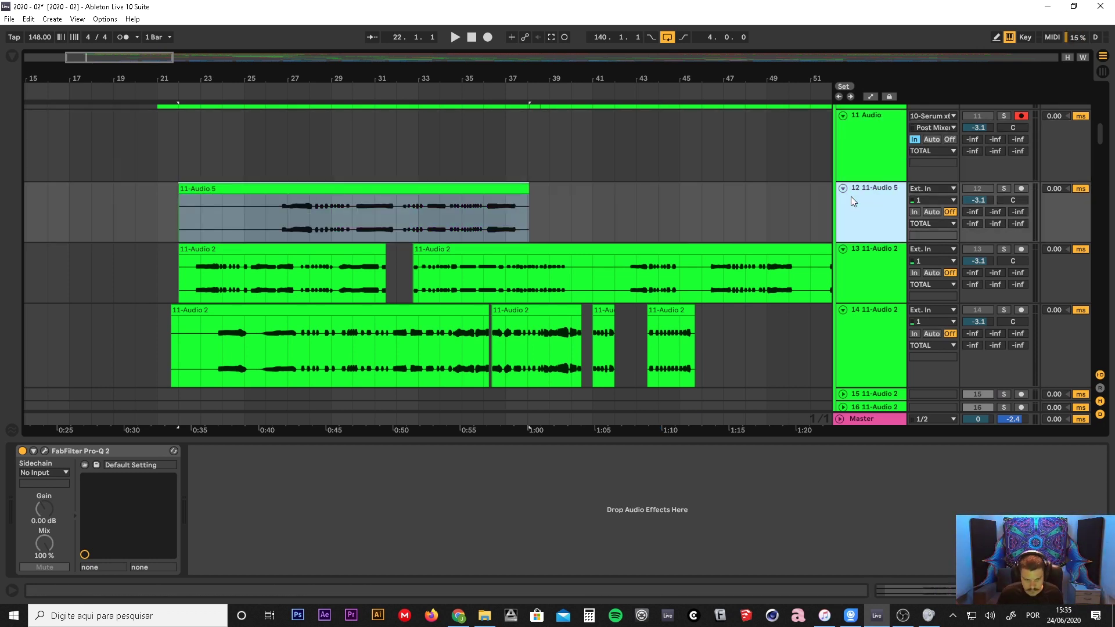
pyautogui.scroll(-2, 851, 196)
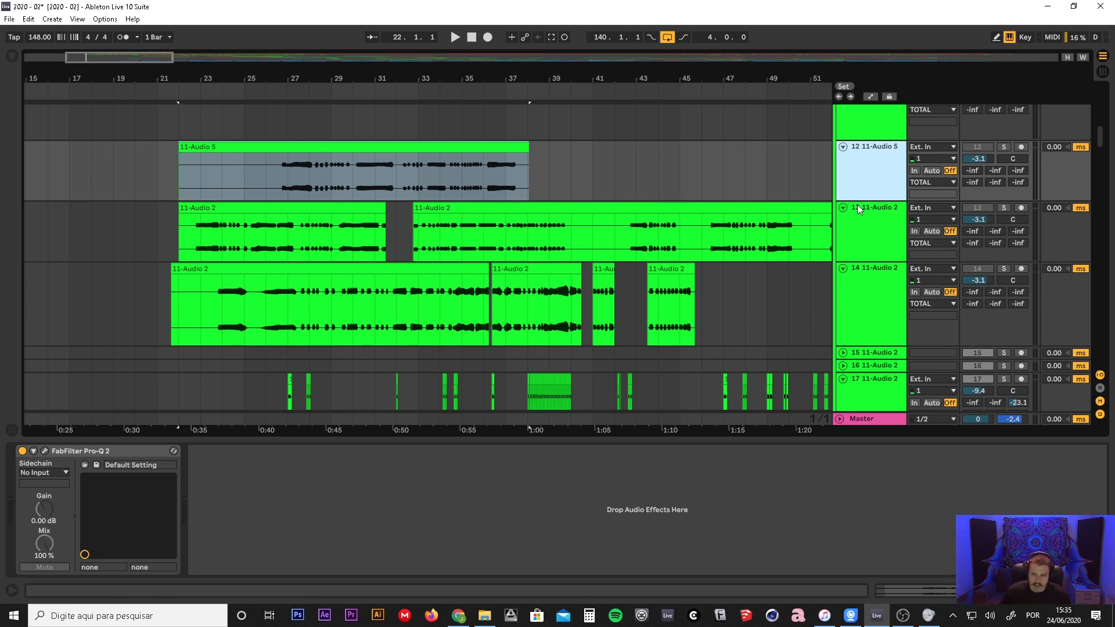
# - Solo the 13 11-Audio 2 track and listen to it from around bar 23, stopping playback after a few bars
pyautogui.click(1004, 208)
pyautogui.scroll(-2, 872, 250)
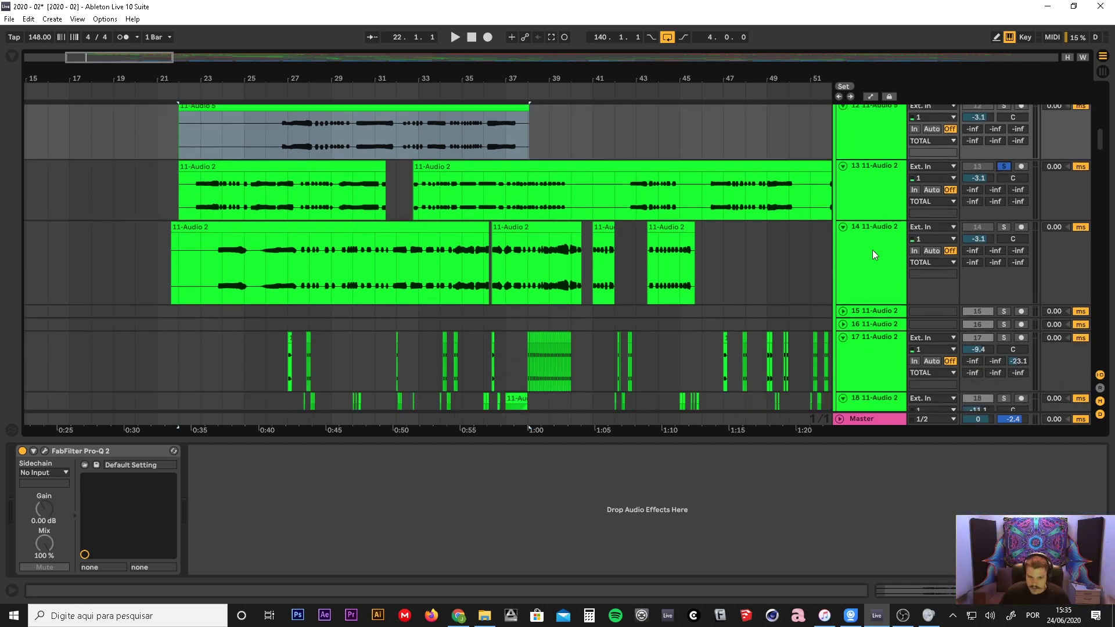
pyautogui.click(198, 92)
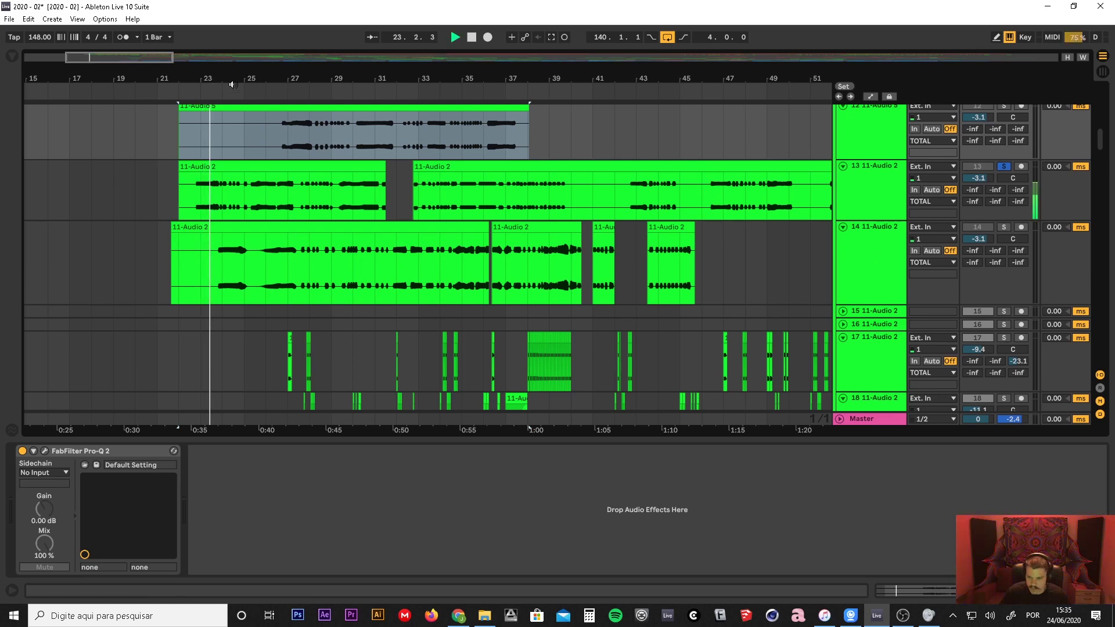
pyautogui.moveTo(454, 79); pyautogui.dragTo(458, 49)
pyautogui.scroll(4, 849, 291)
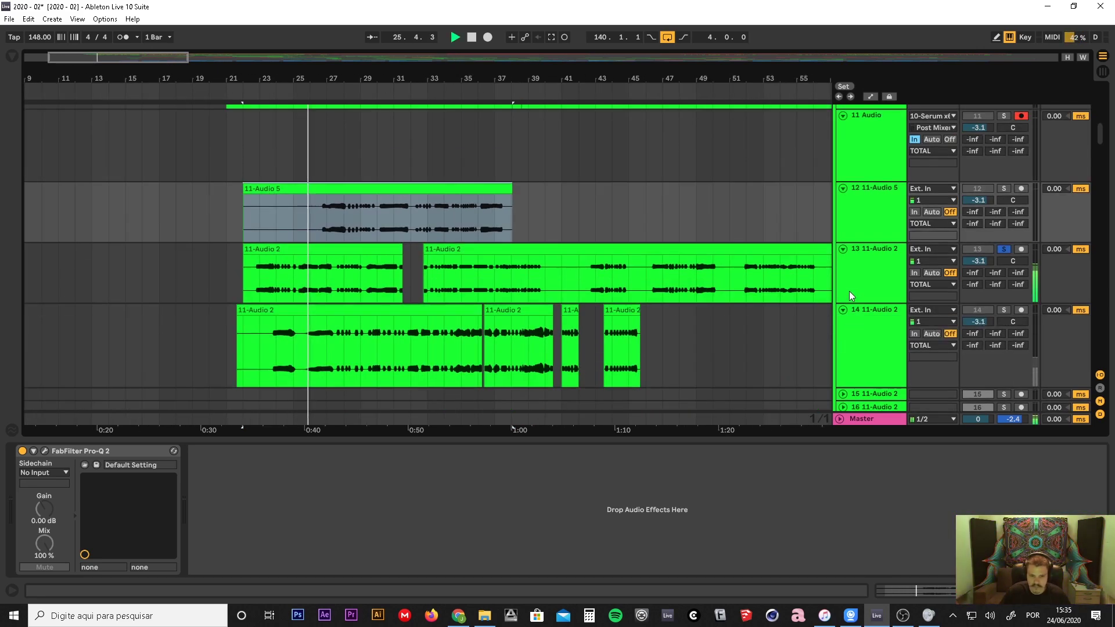
pyautogui.scroll(-2, 872, 288)
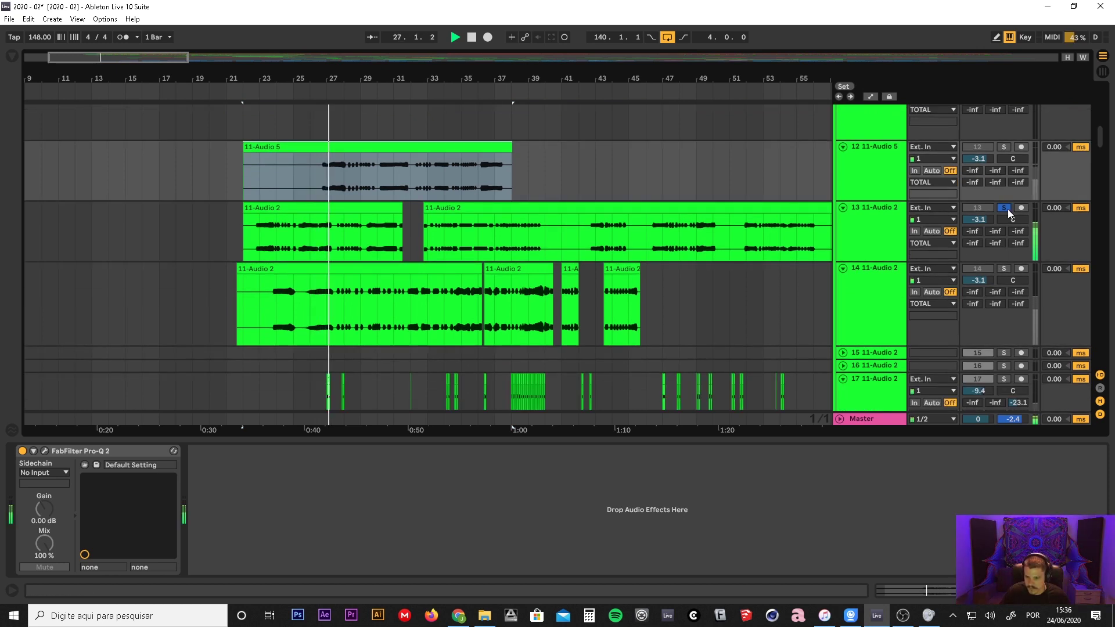
pyautogui.press('space')
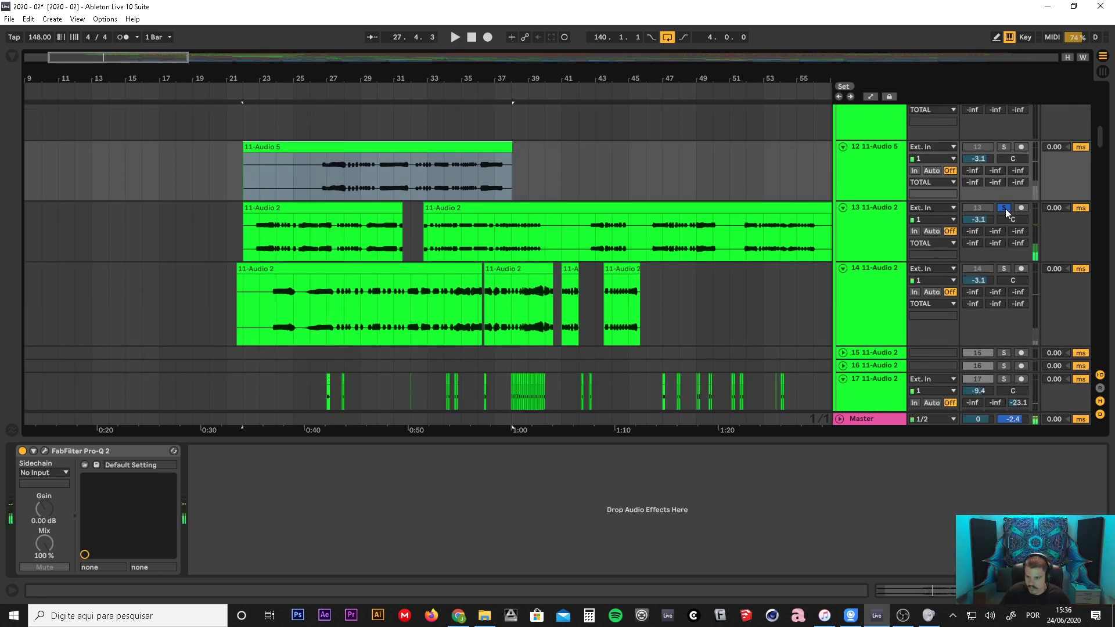
# - Listen to the 14 11-Audio 2 track soloed from around bar 37, stop playback and clear the solo
pyautogui.click(1004, 269)
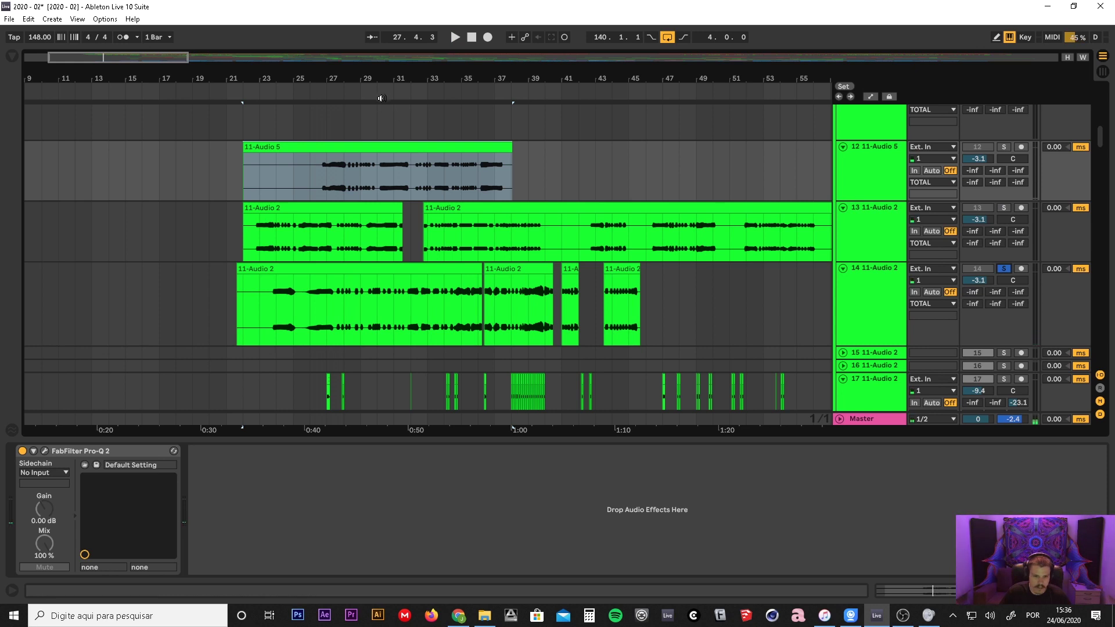
pyautogui.click(496, 89)
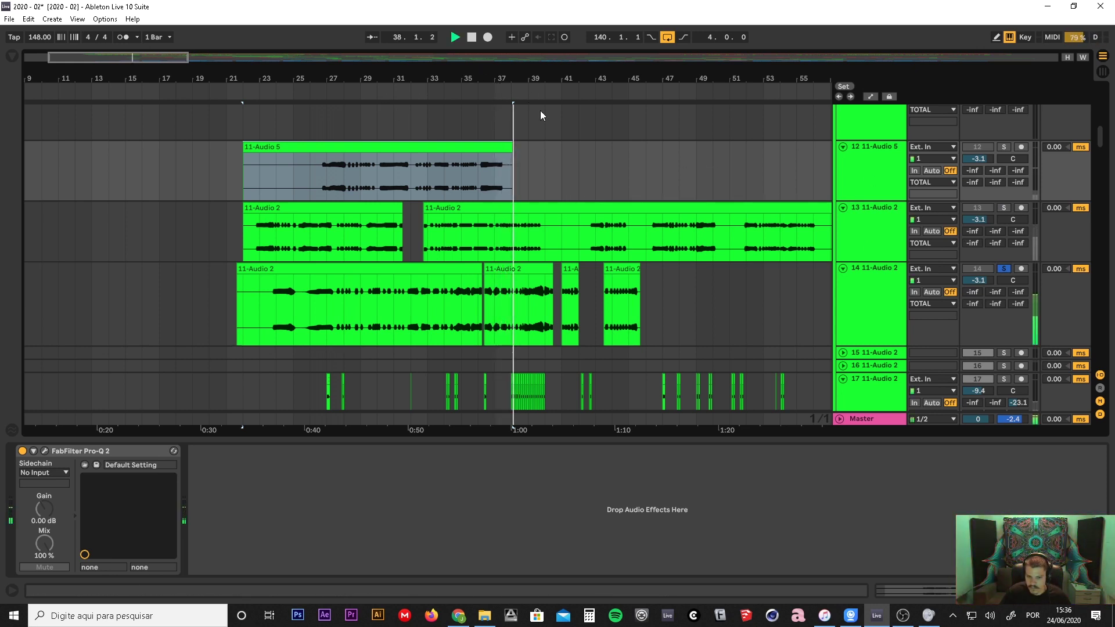
pyautogui.press('space')
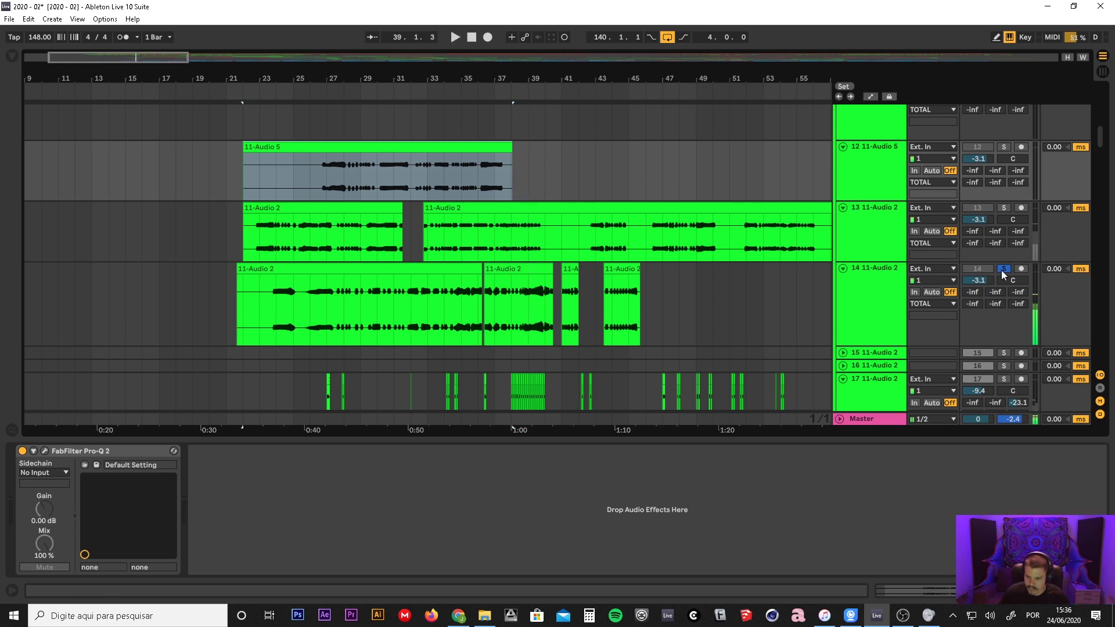
pyautogui.click(1003, 269)
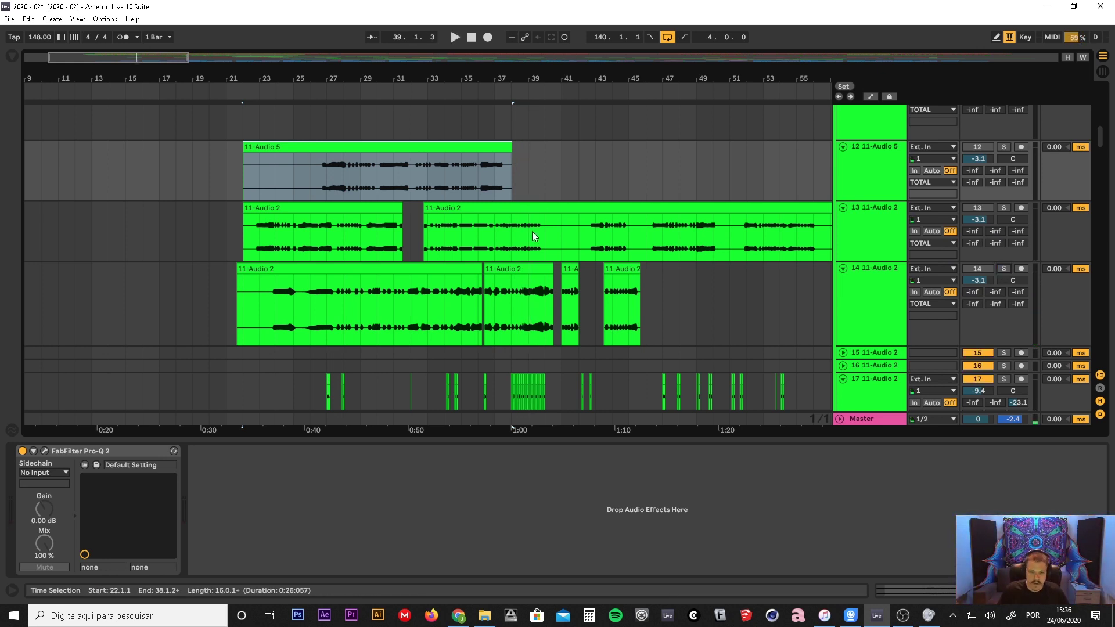
# - Select the 17, 18 and 19 11-Audio 2 tracks and examine their short clips between about bars 25 and 36
pyautogui.scroll(-2, 631, 226)
pyautogui.scroll(-1, 631, 227)
pyautogui.click(517, 228)
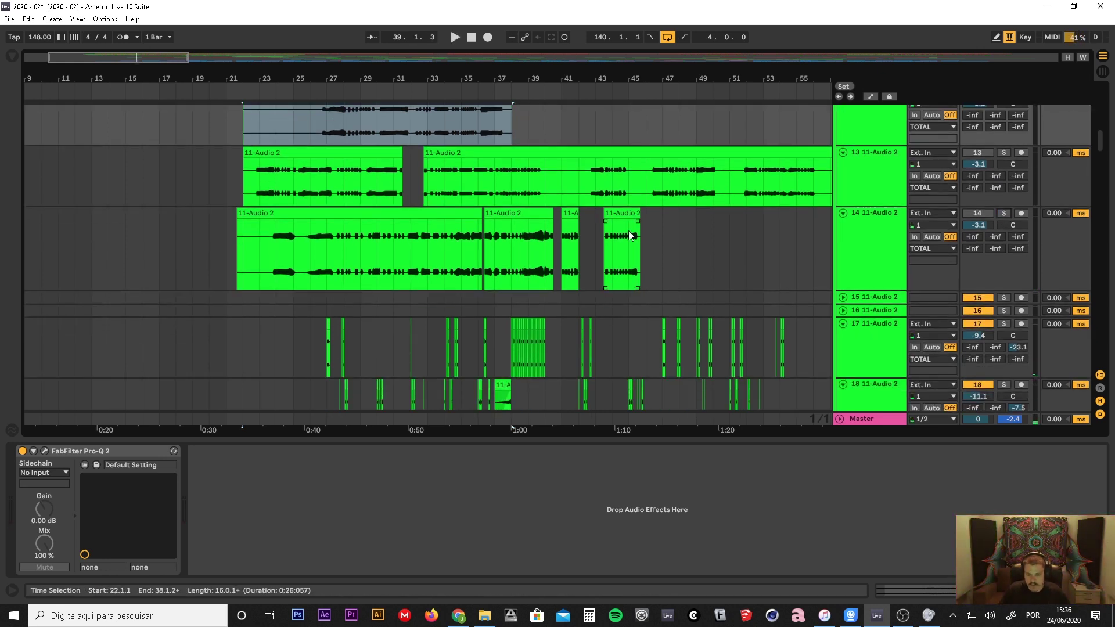
pyautogui.scroll(-4, 629, 231)
pyautogui.click(864, 182)
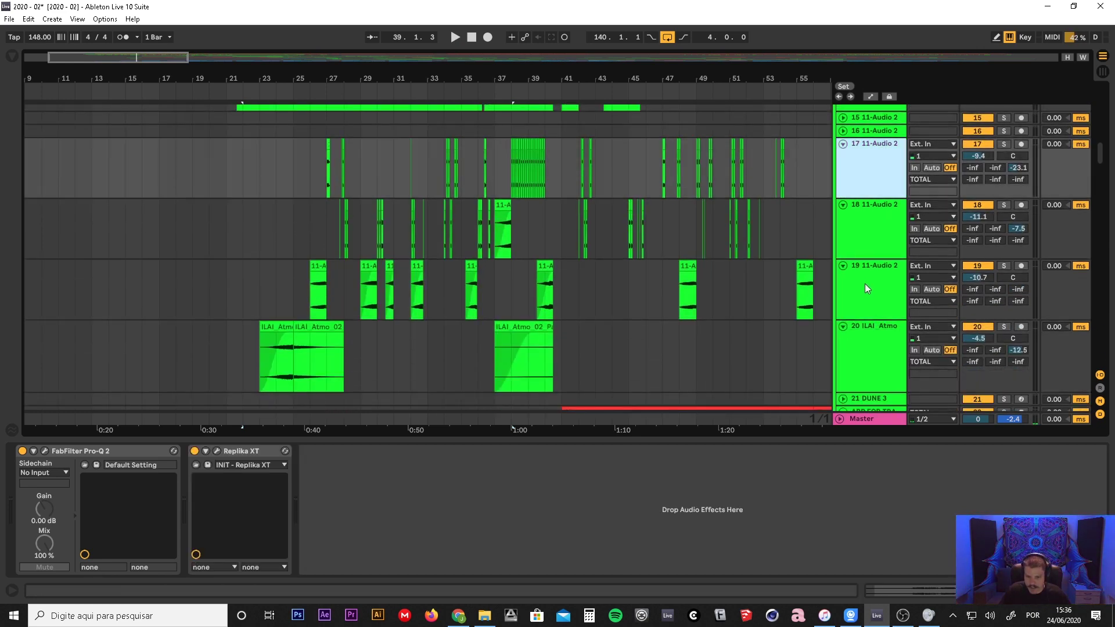
pyautogui.keyDown('shift'); pyautogui.click(867, 288); pyautogui.keyUp('shift')
pyautogui.moveTo(353, 74); pyautogui.dragTo(246, 220)
pyautogui.keyDown('ctrl'); pyautogui.scroll(-5, 259, 120); pyautogui.keyUp('ctrl')
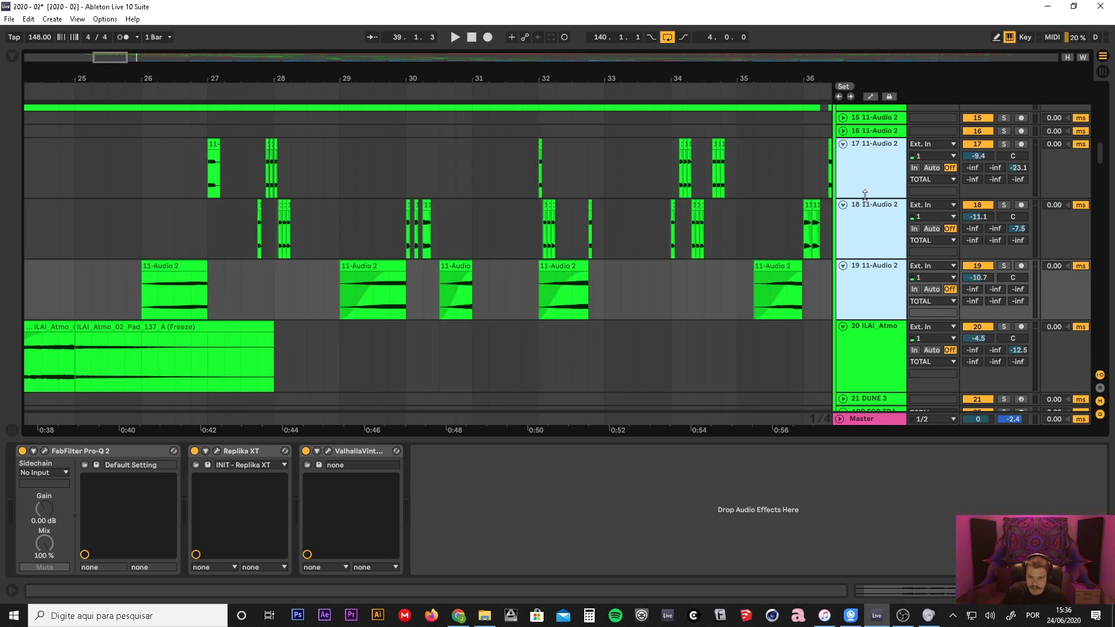
# - Inspect the effect chains of tracks 17 and 18, view their clips across a wider range, and select tracks 17 to 19 together
pyautogui.click(863, 192)
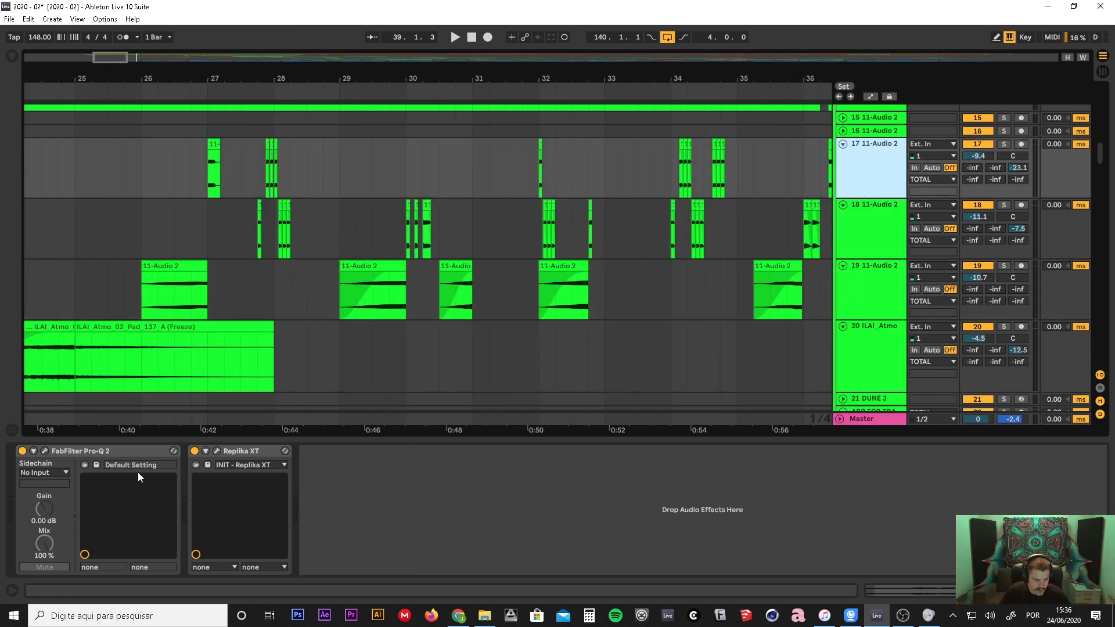
pyautogui.click(869, 230)
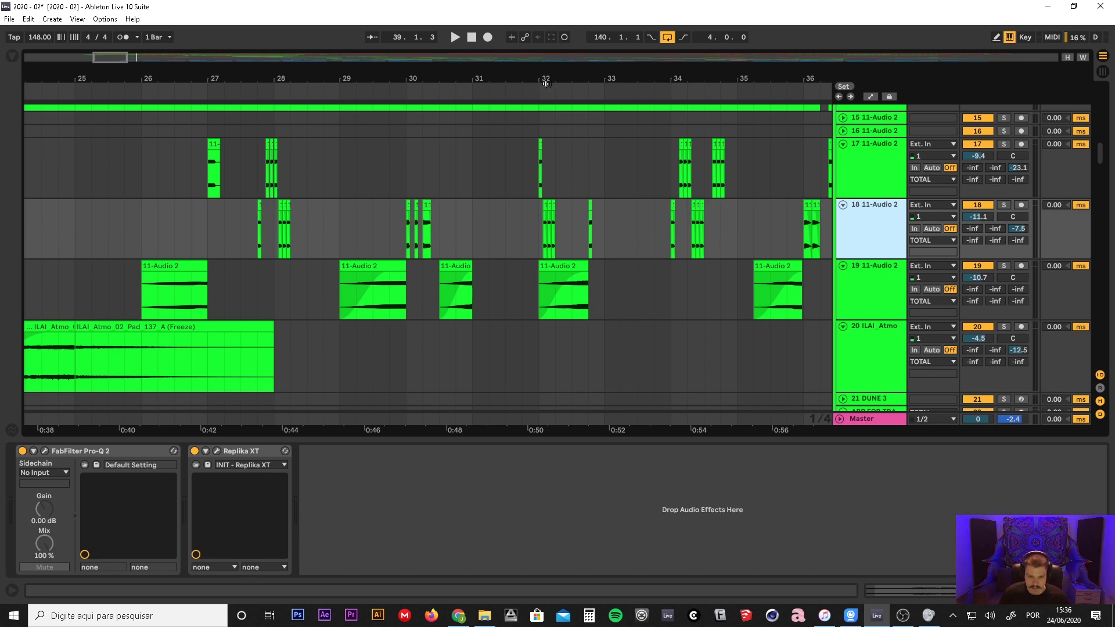
pyautogui.moveTo(546, 78); pyautogui.dragTo(222, 77)
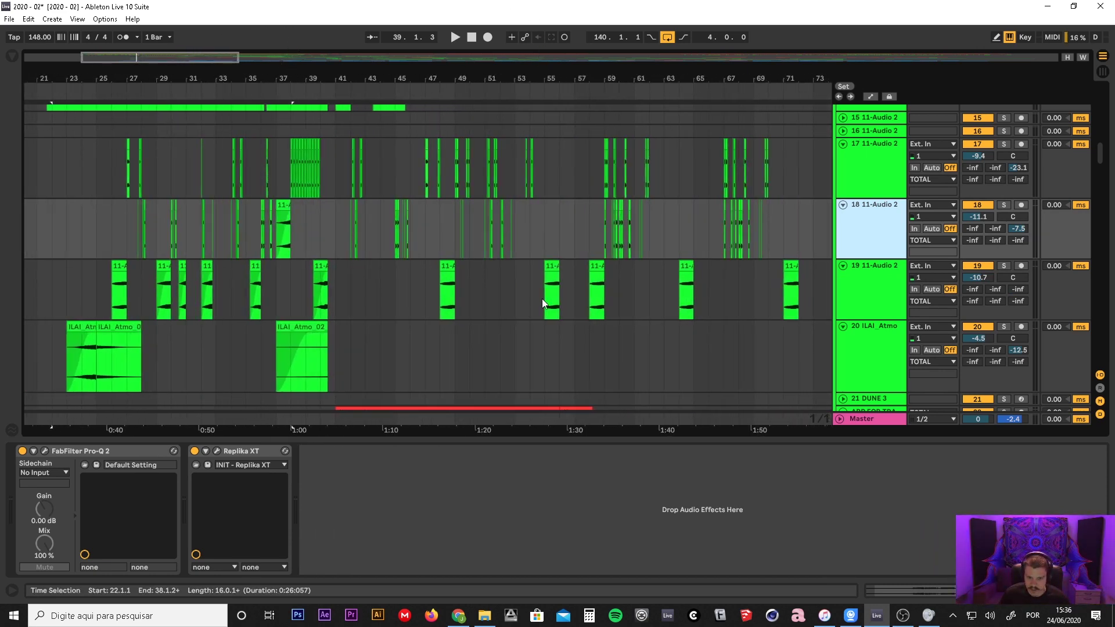
pyautogui.click(883, 195)
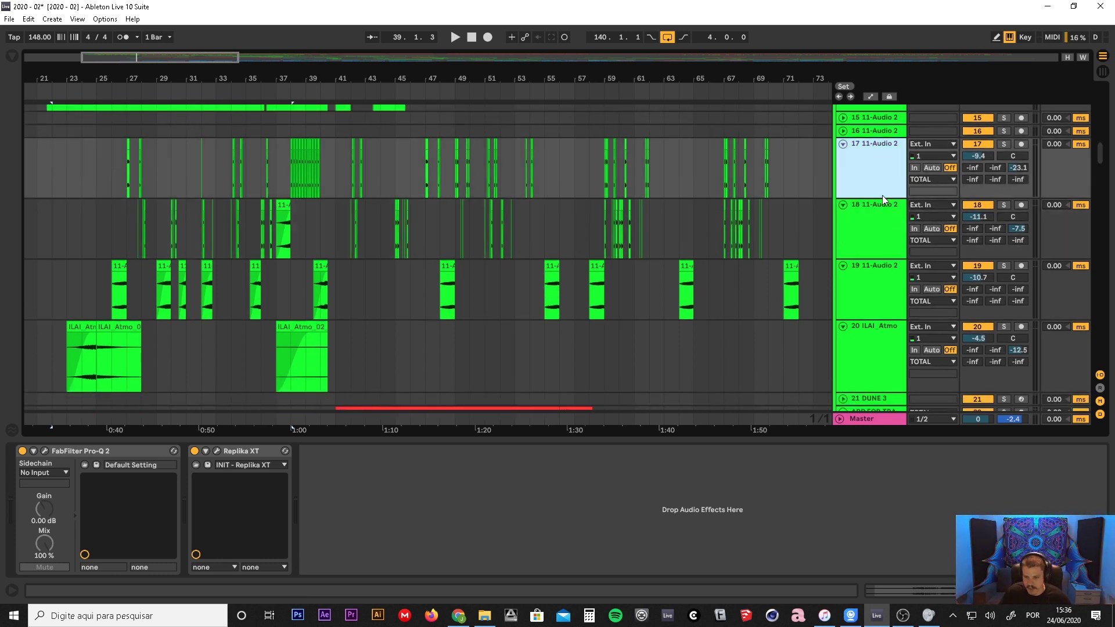
pyautogui.keyDown('shift'); pyautogui.click(877, 291); pyautogui.keyUp('shift')
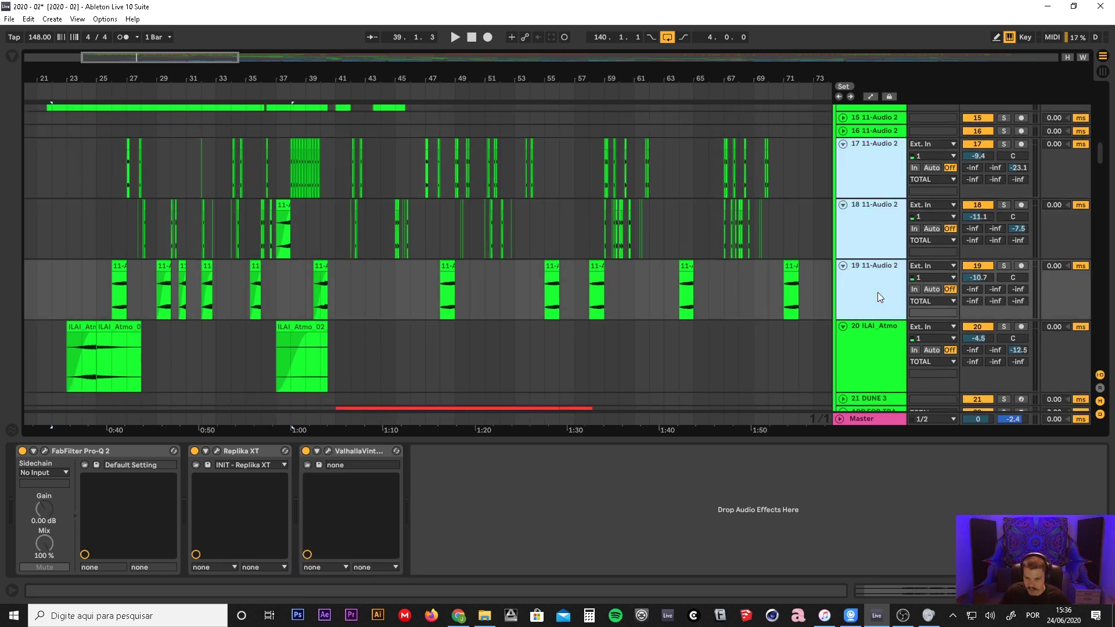
# - Solo the 17, 18 and 19 11-Audio 2 tracks and play them back from bar 26
pyautogui.click(1005, 145)
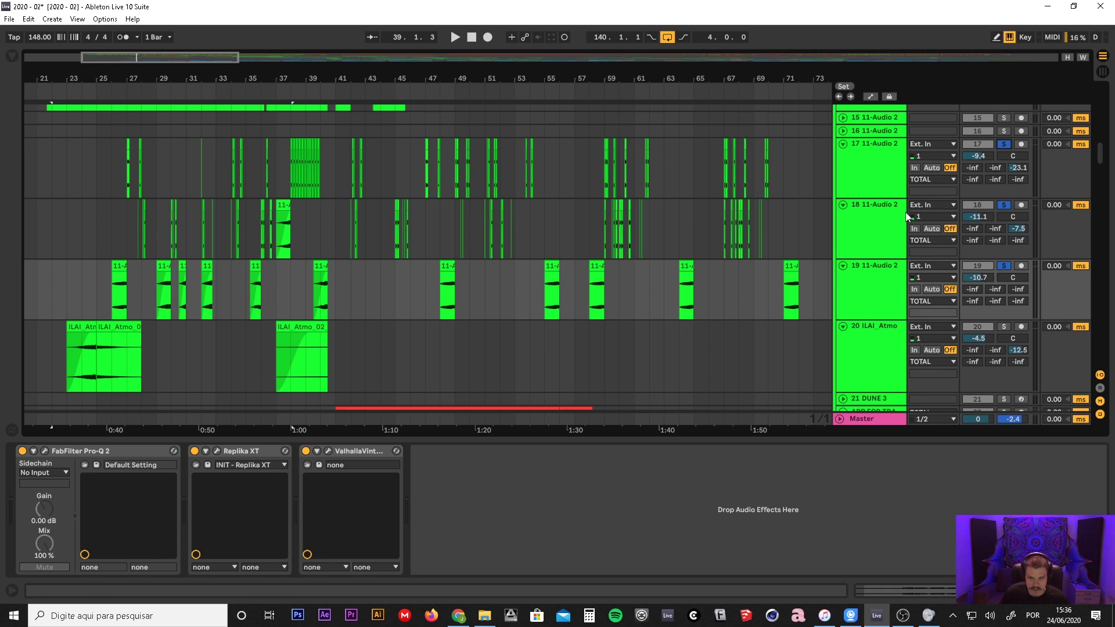
pyautogui.moveTo(129, 80); pyautogui.dragTo(172, 179)
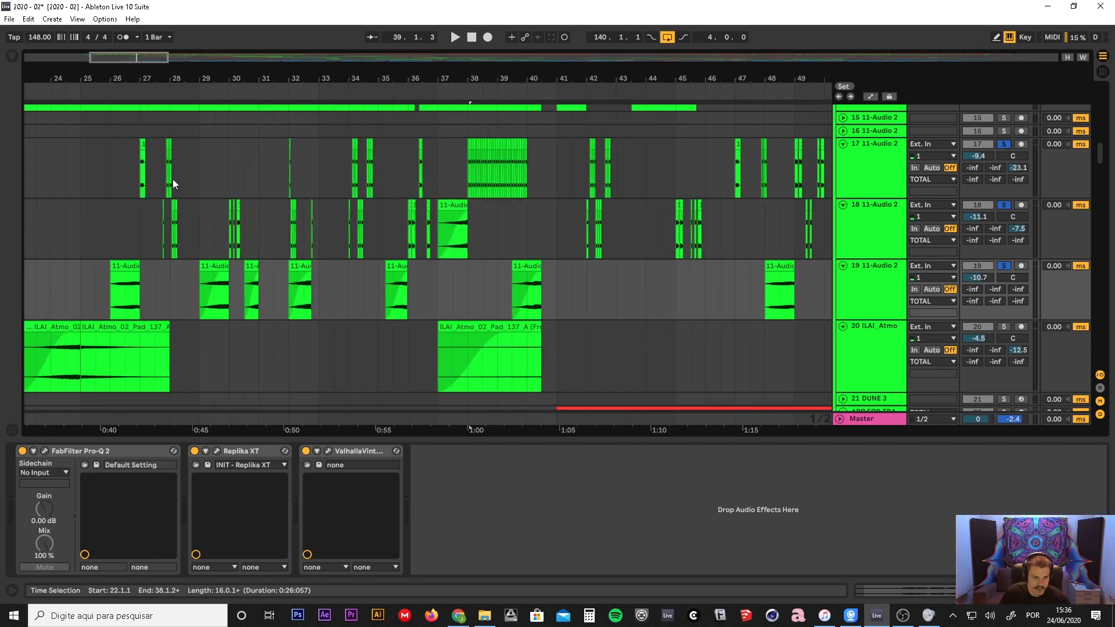
pyautogui.scroll(5, 639, 290)
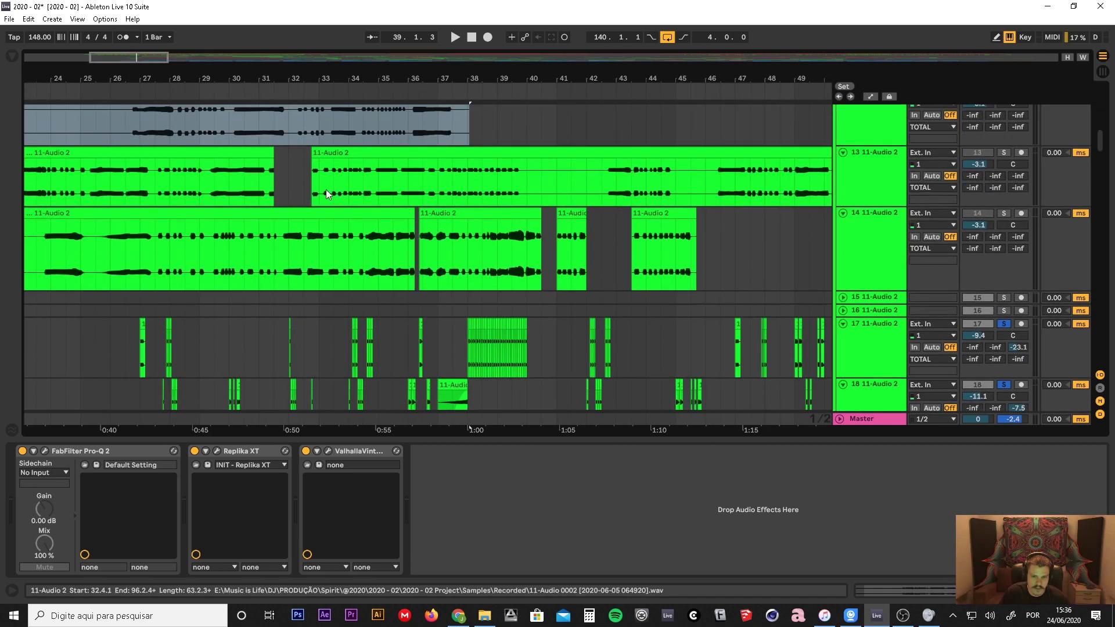
pyautogui.scroll(-4, 284, 233)
pyautogui.click(126, 160)
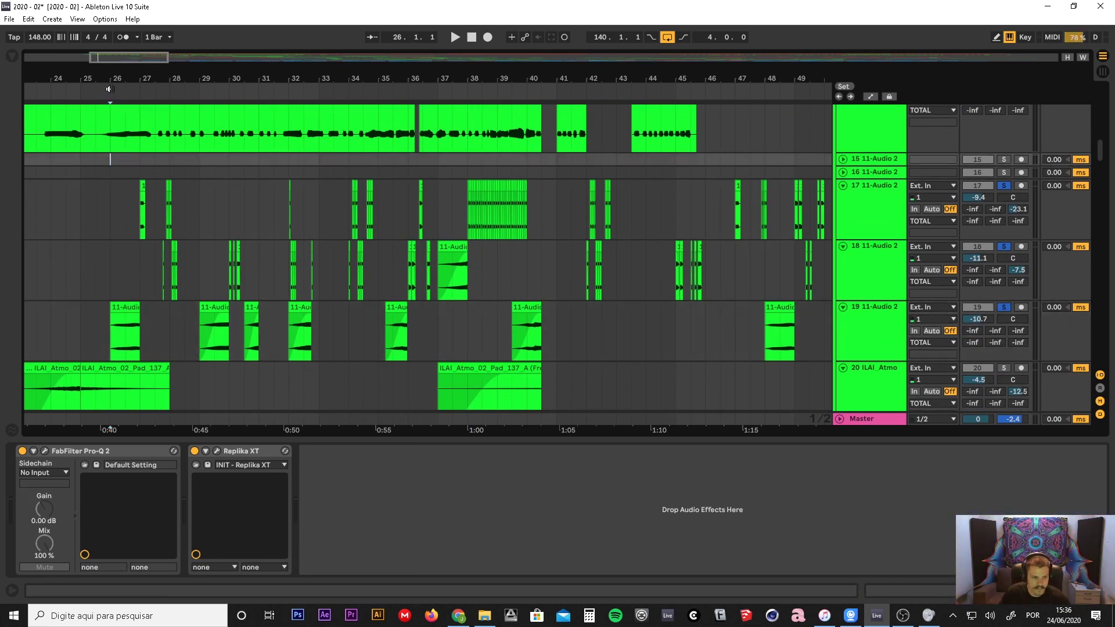
pyautogui.press('space')
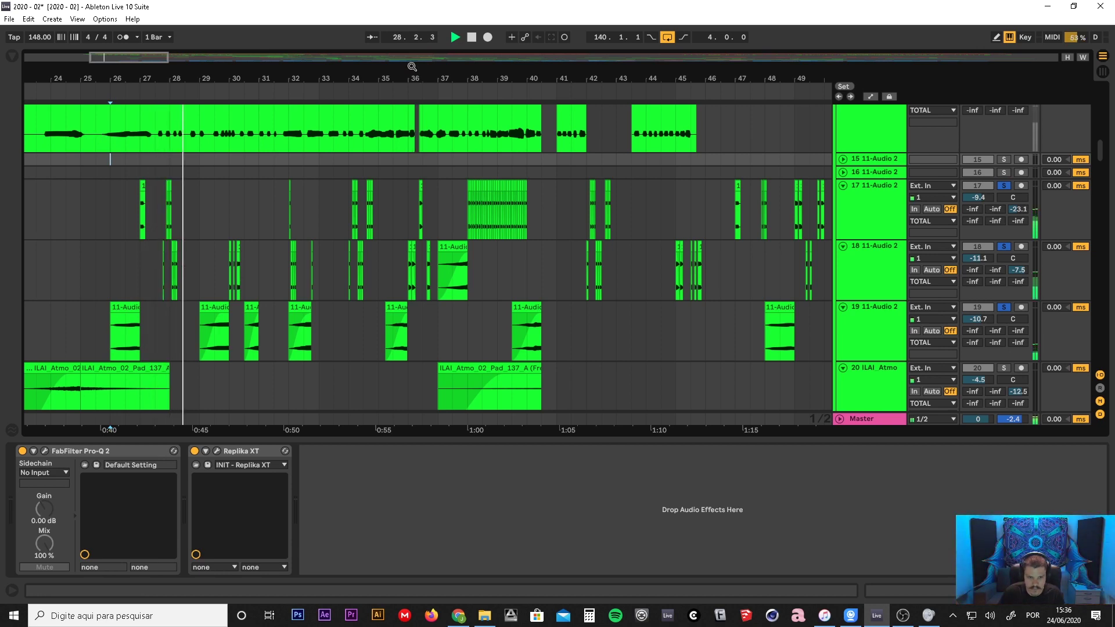
pyautogui.moveTo(415, 62); pyautogui.dragTo(269, 75)
pyautogui.scroll(-1, 579, 252)
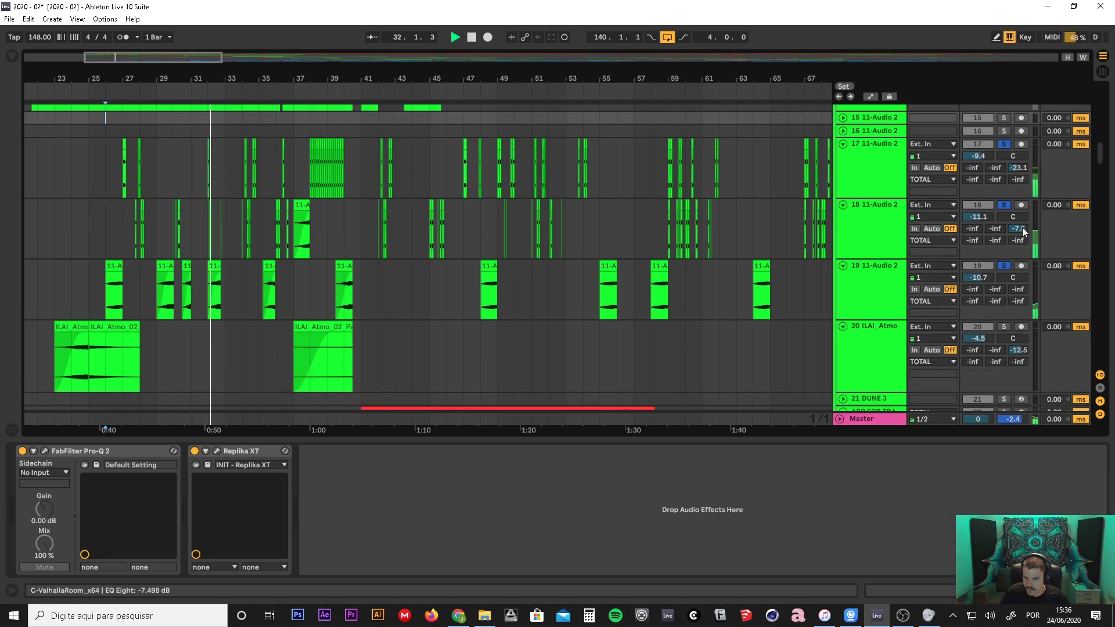
# - Lower the C-ValhallaRoom send to -26.5 dB on track 17 and -25.6 dB on track 18 while they play
pyautogui.moveTo(1023, 228); pyautogui.dragTo(1027, 244)
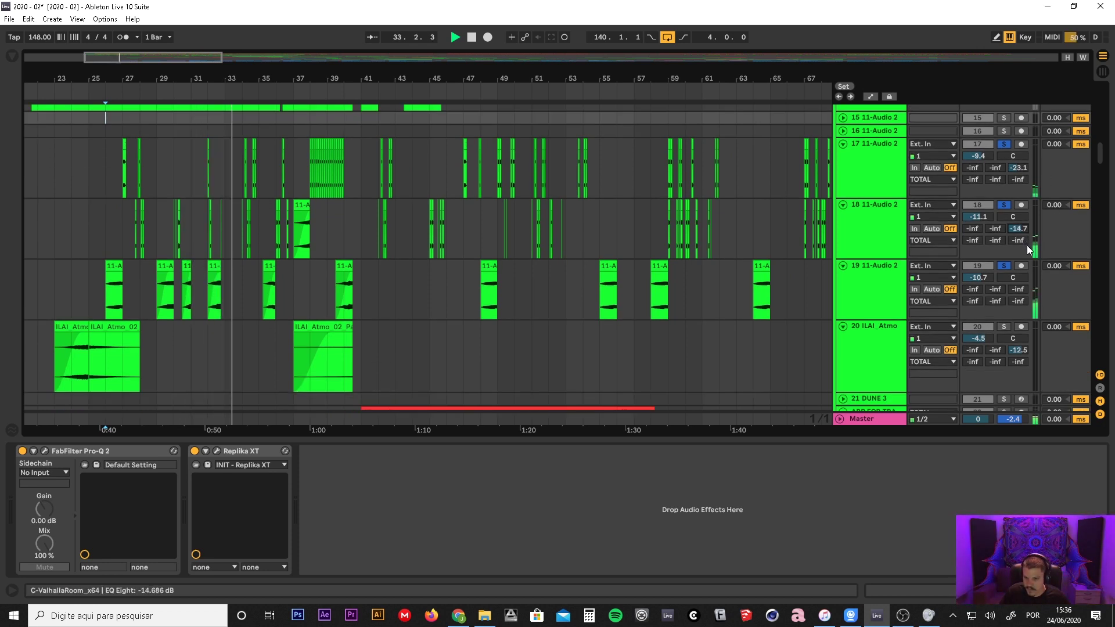
pyautogui.click(1022, 167)
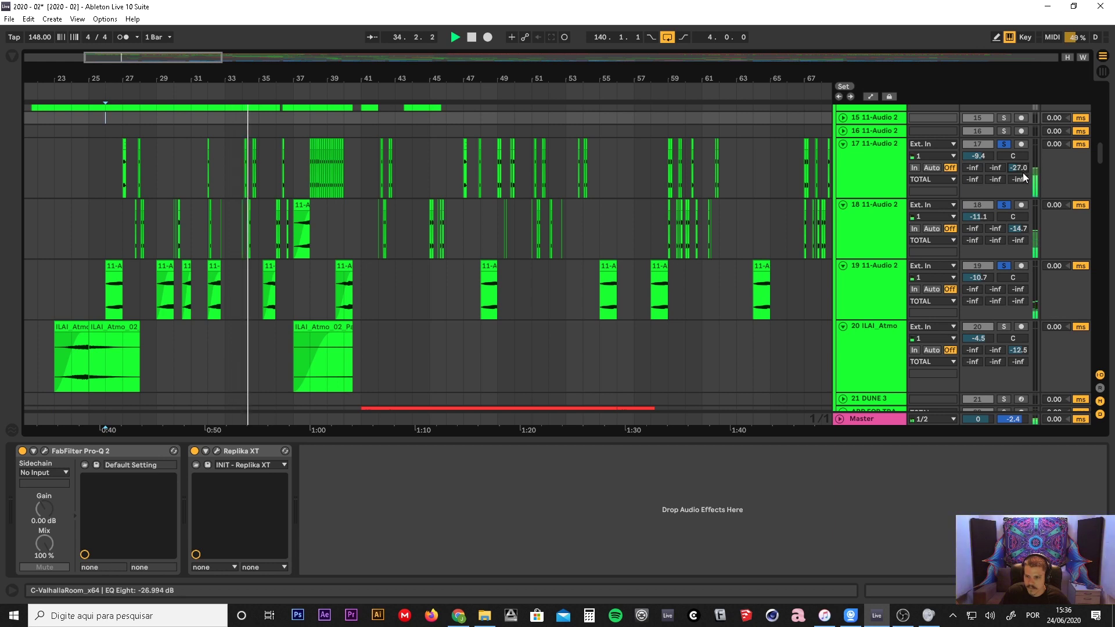
pyautogui.click(1017, 229)
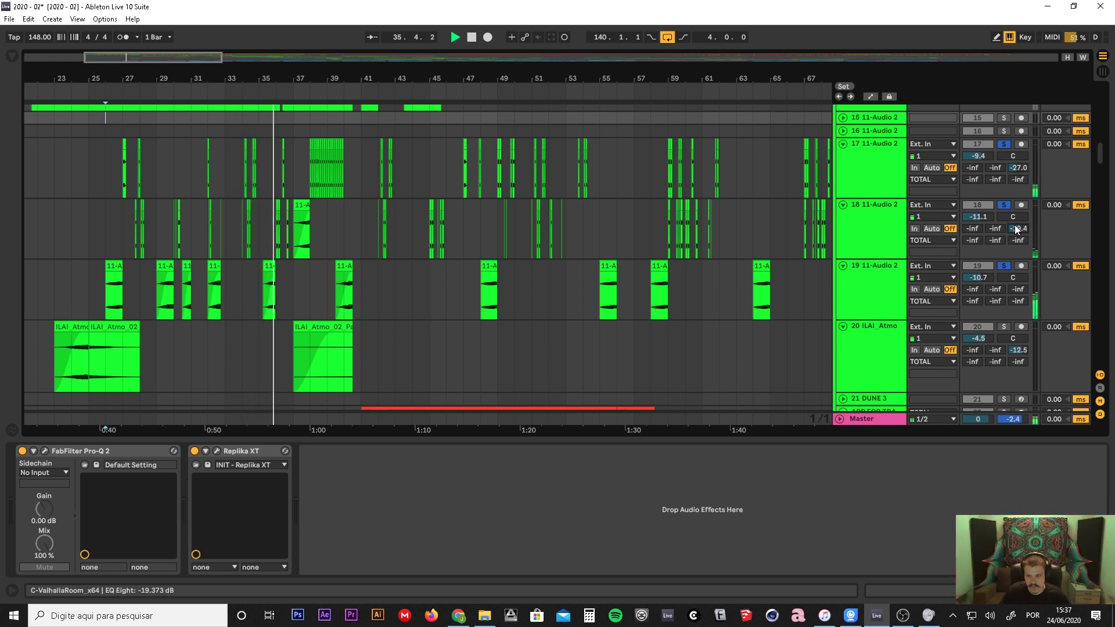
pyautogui.moveTo(1014, 229); pyautogui.dragTo(1016, 237)
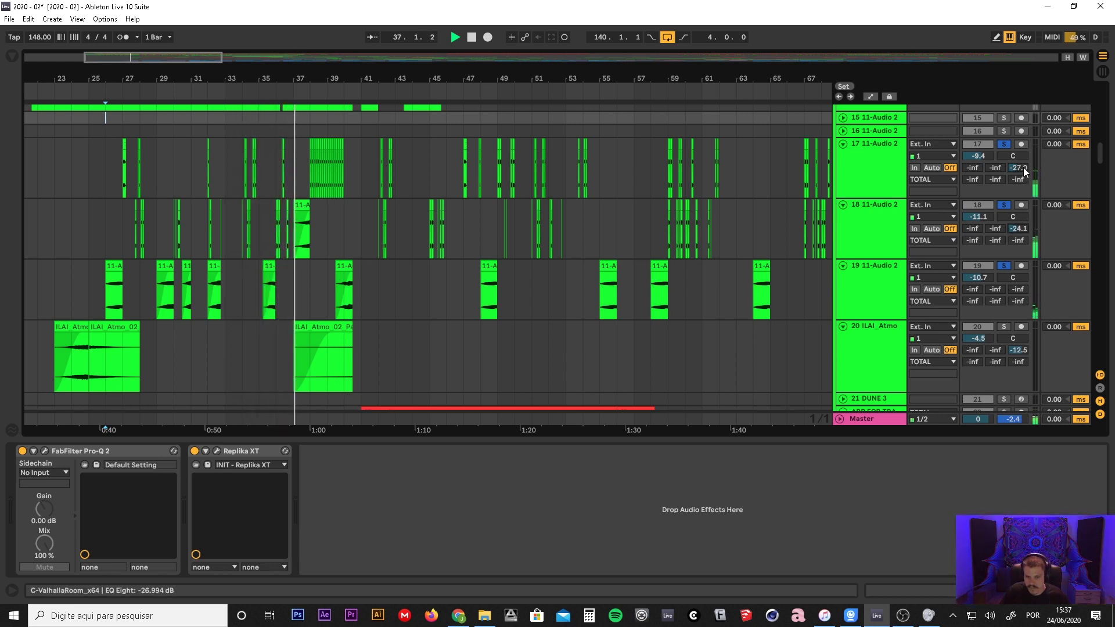
pyautogui.click(1023, 230)
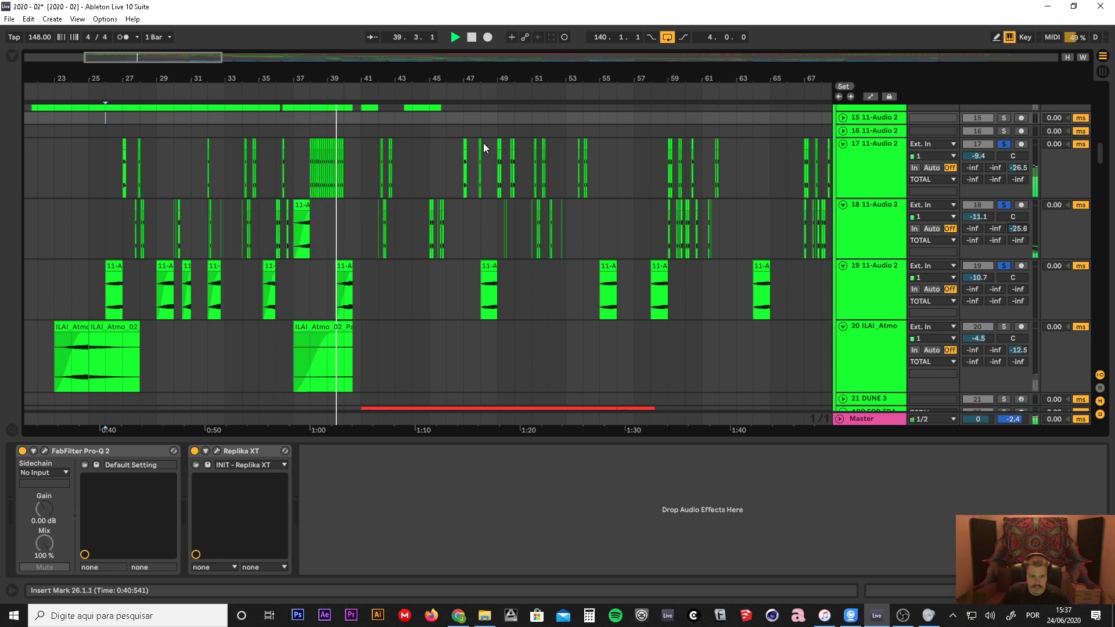
pyautogui.scroll(3, 414, 131)
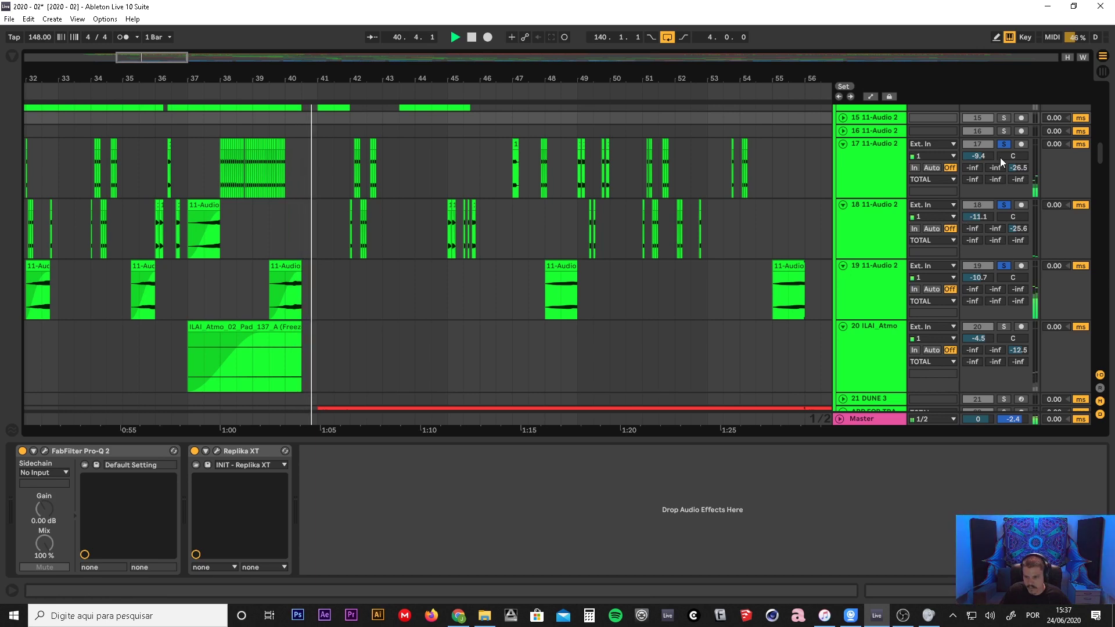
# - Stop playback and look over the clips of tracks 12 to 31, selecting the ARP FOR TRA track under DUNE 3
pyautogui.scroll(-5, 854, 260)
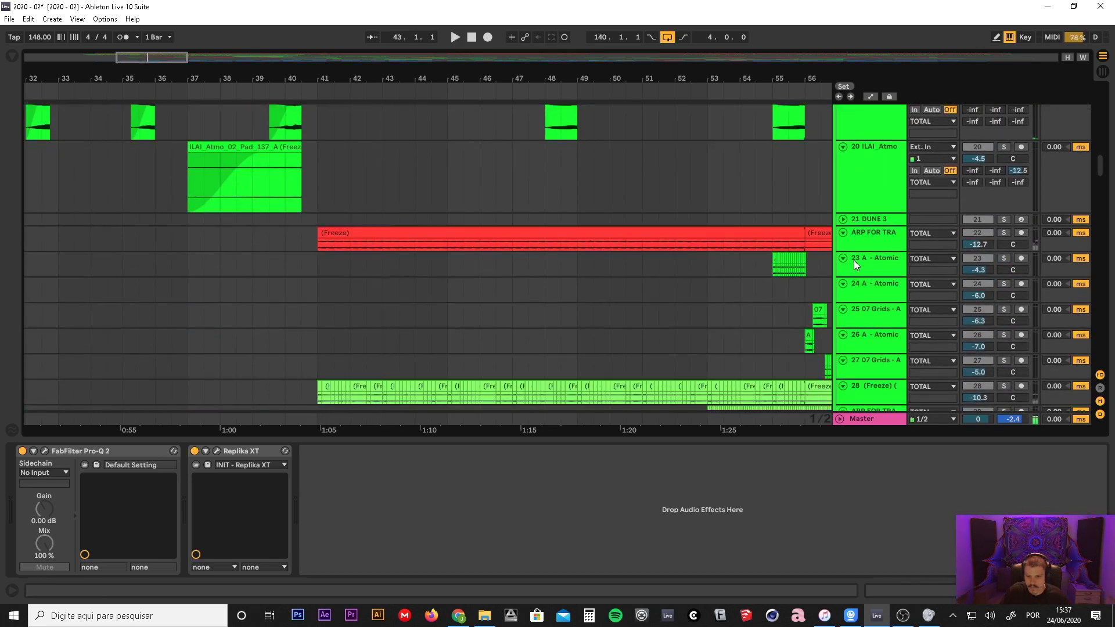
pyautogui.scroll(6, 854, 260)
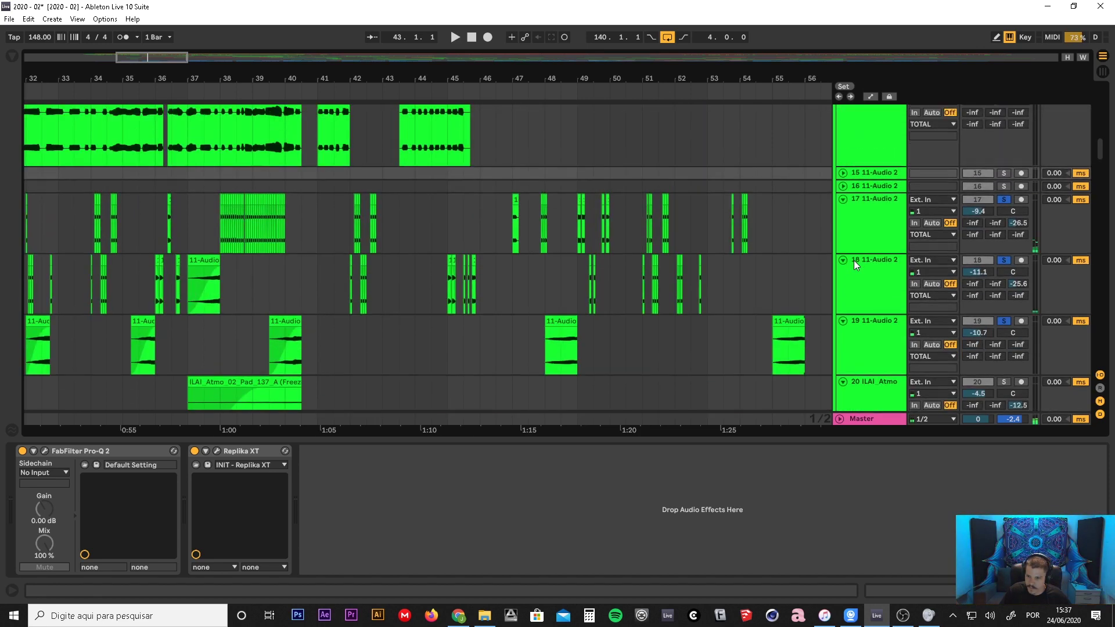
pyautogui.moveTo(430, 75); pyautogui.dragTo(356, 37)
pyautogui.scroll(4, 469, 228)
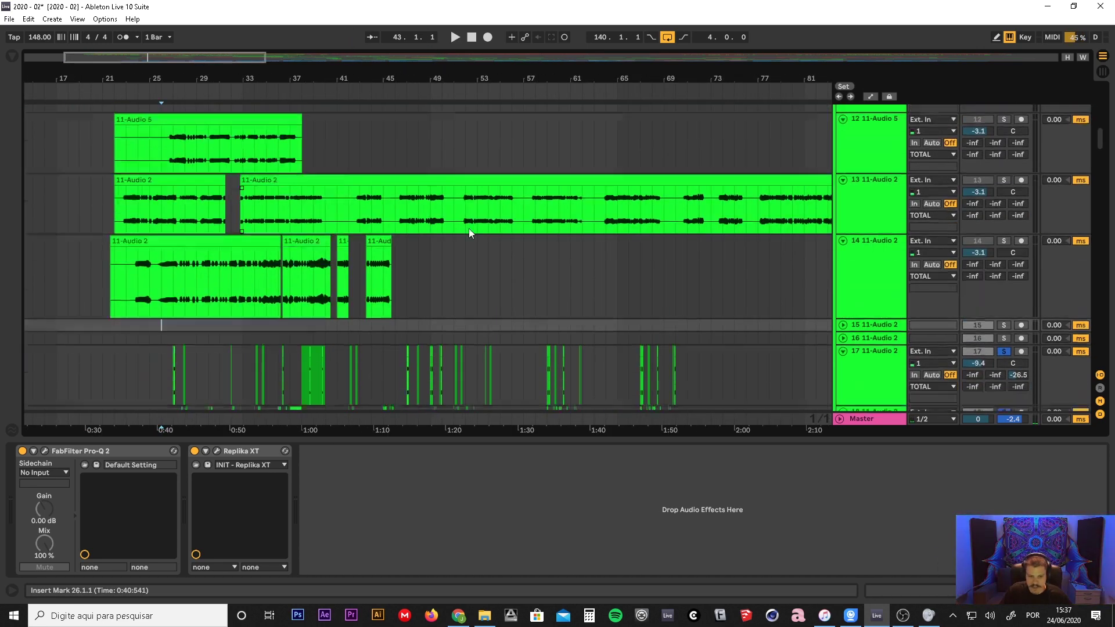
pyautogui.scroll(-6, 468, 228)
pyautogui.scroll(-2, 469, 231)
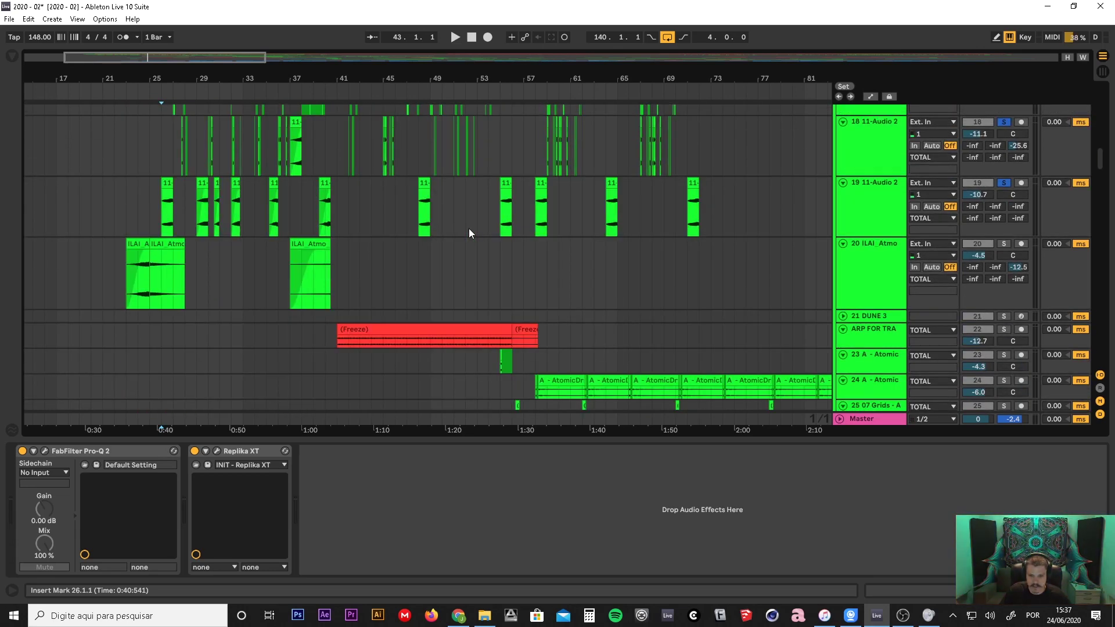
pyautogui.scroll(-6, 469, 228)
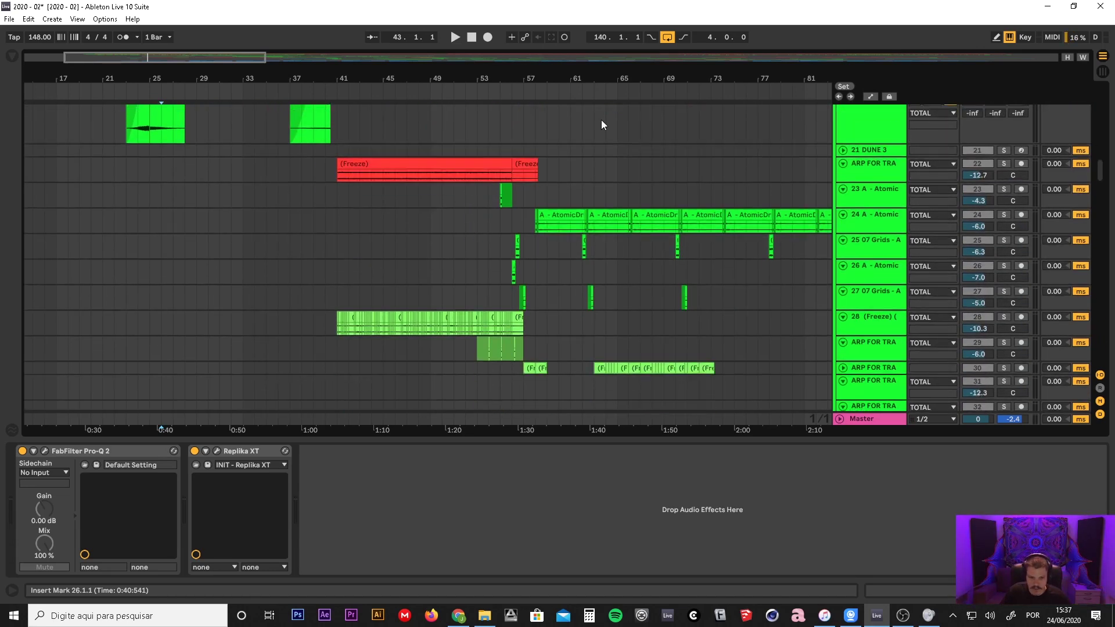
pyautogui.moveTo(496, 75); pyautogui.dragTo(376, 49)
pyautogui.scroll(1, 495, 285)
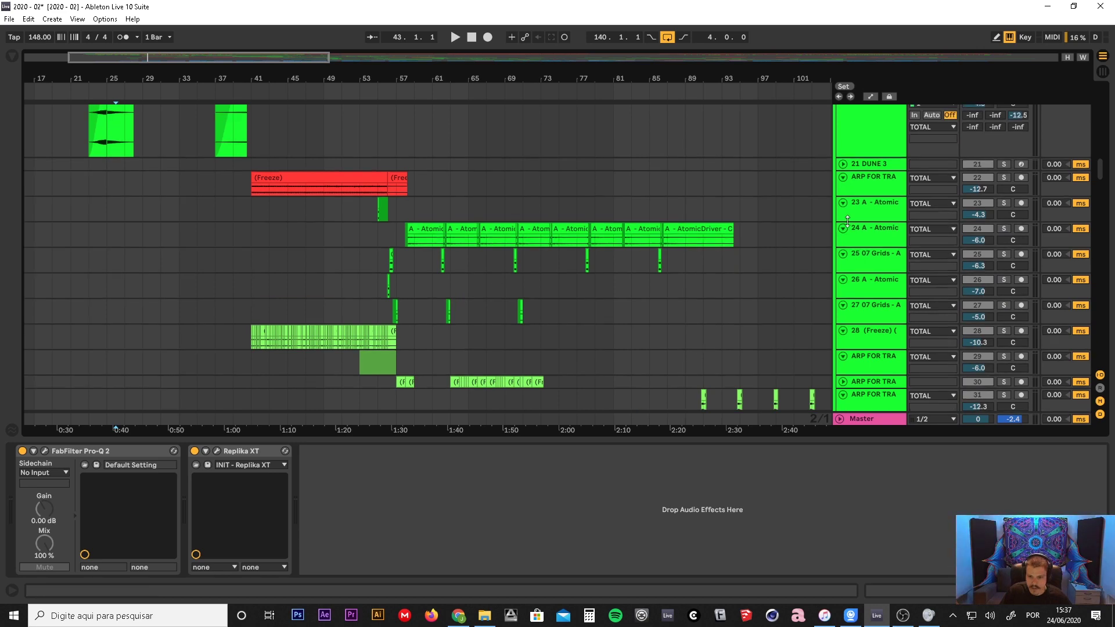
pyautogui.click(869, 186)
pyautogui.scroll(8, 664, 274)
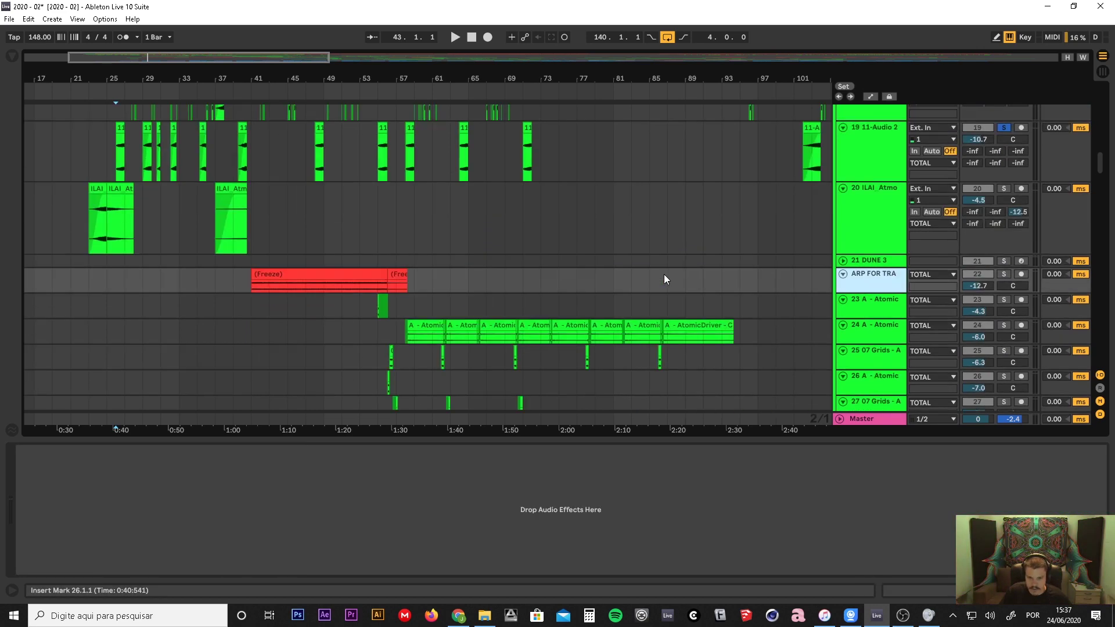
# - Look through the arrangement between about bars 41 and 153, from the instrument tracks down to the BREAK 01 group
pyautogui.scroll(8, 674, 247)
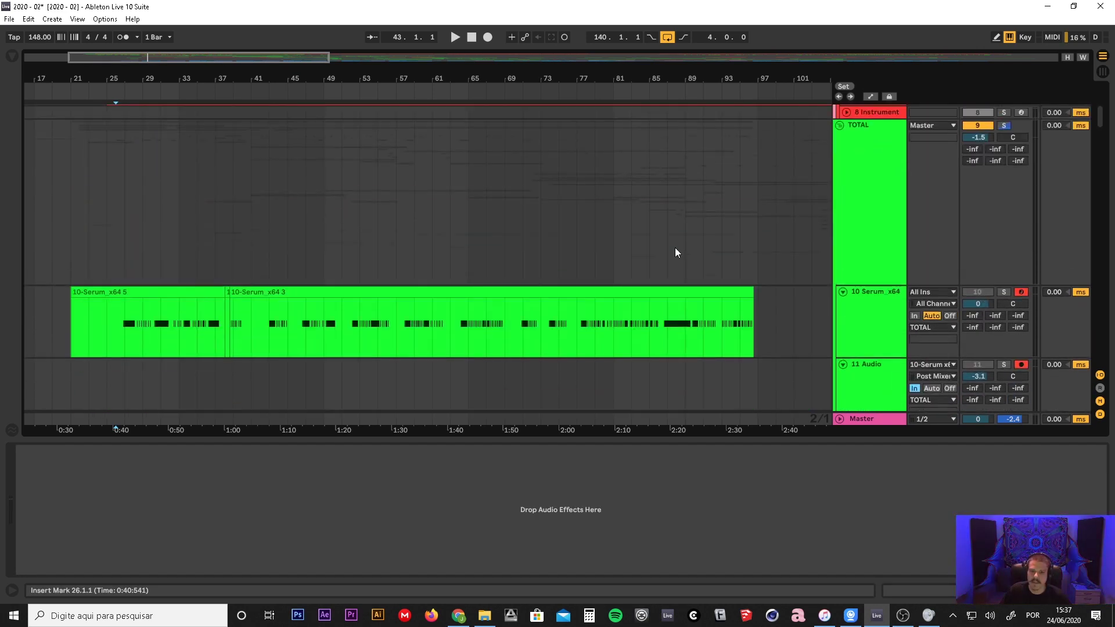
pyautogui.moveTo(785, 73); pyautogui.dragTo(453, 11)
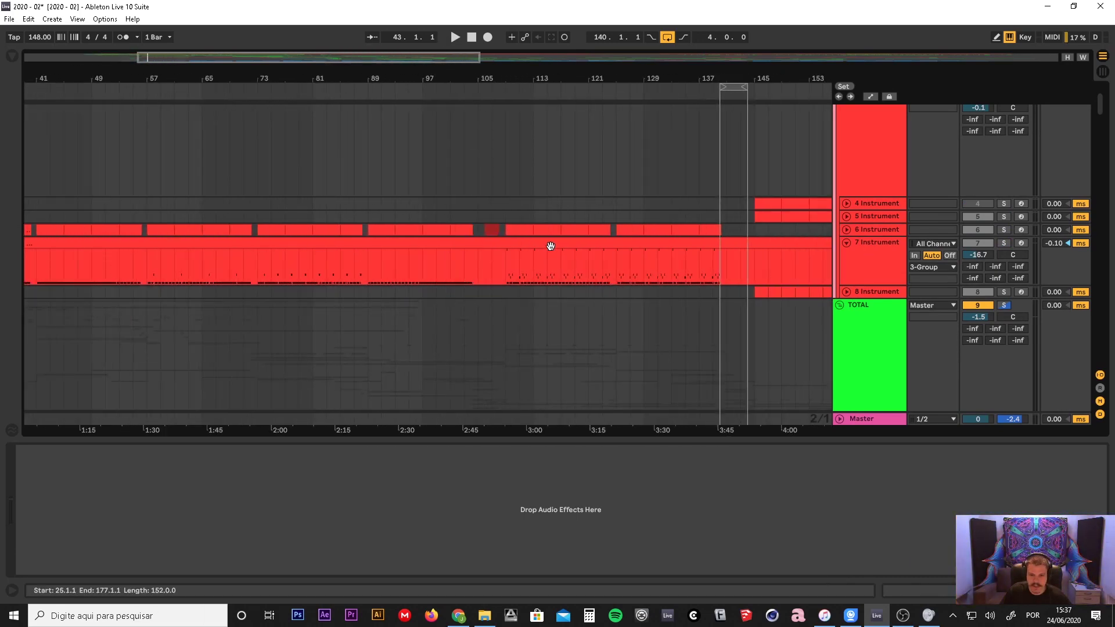
pyautogui.scroll(-5, 551, 247)
pyautogui.scroll(-10, 552, 247)
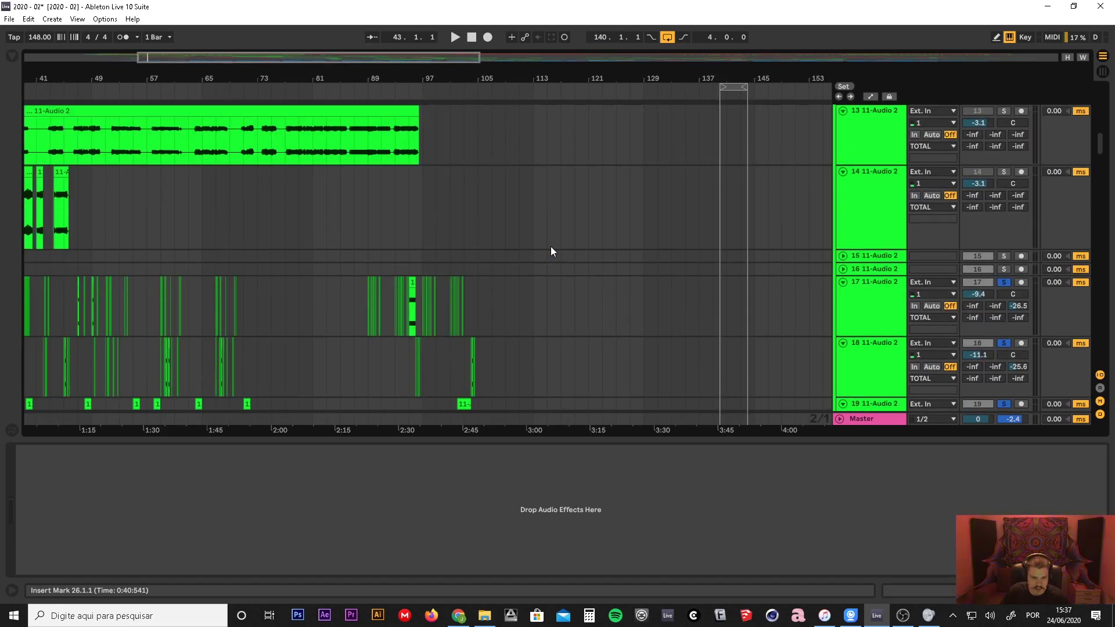
pyautogui.scroll(-10, 551, 252)
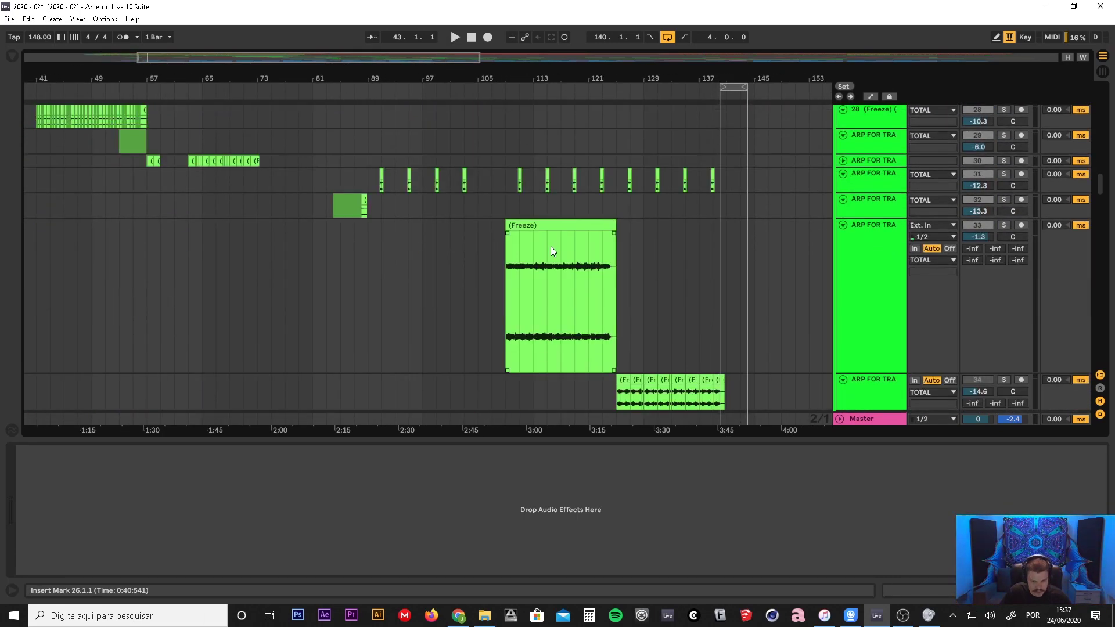
pyautogui.scroll(-10, 551, 251)
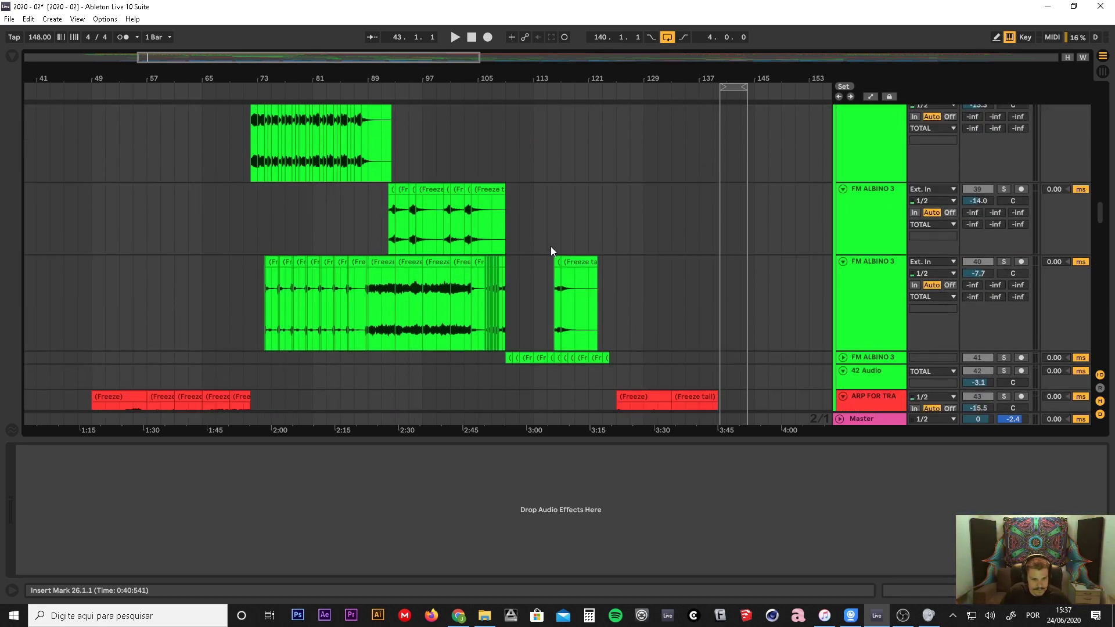
pyautogui.scroll(-5, 550, 251)
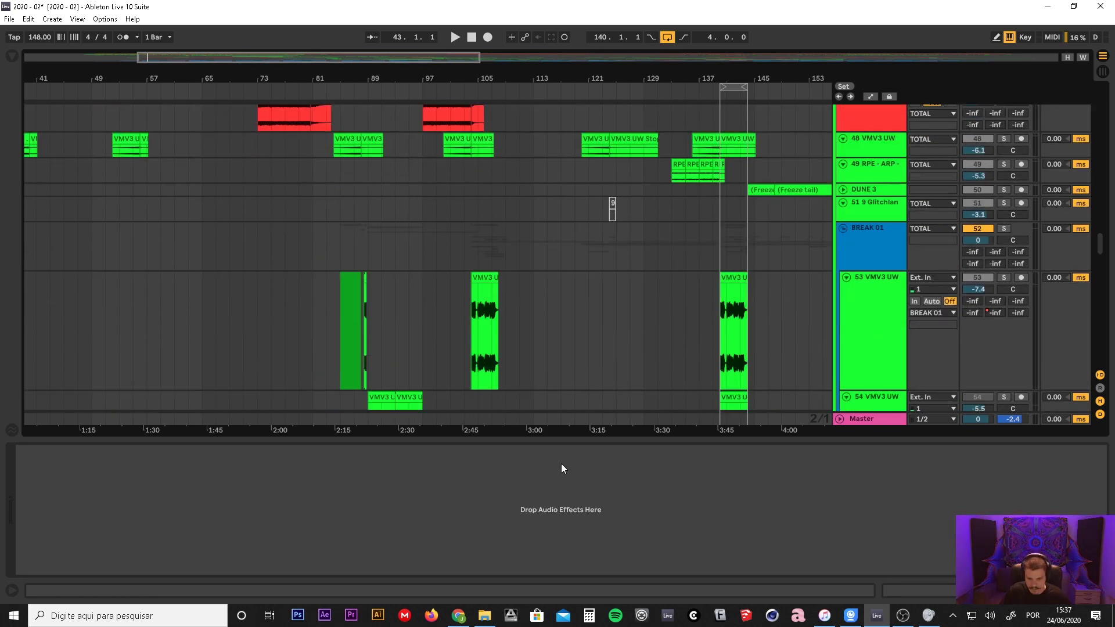
# - Enlarge the arrangement area by hiding the device view, and reduce the heights of tracks 53, 54 and 56 in BREAK 01
pyautogui.moveTo(566, 440); pyautogui.dragTo(566, 578)
pyautogui.click(862, 364)
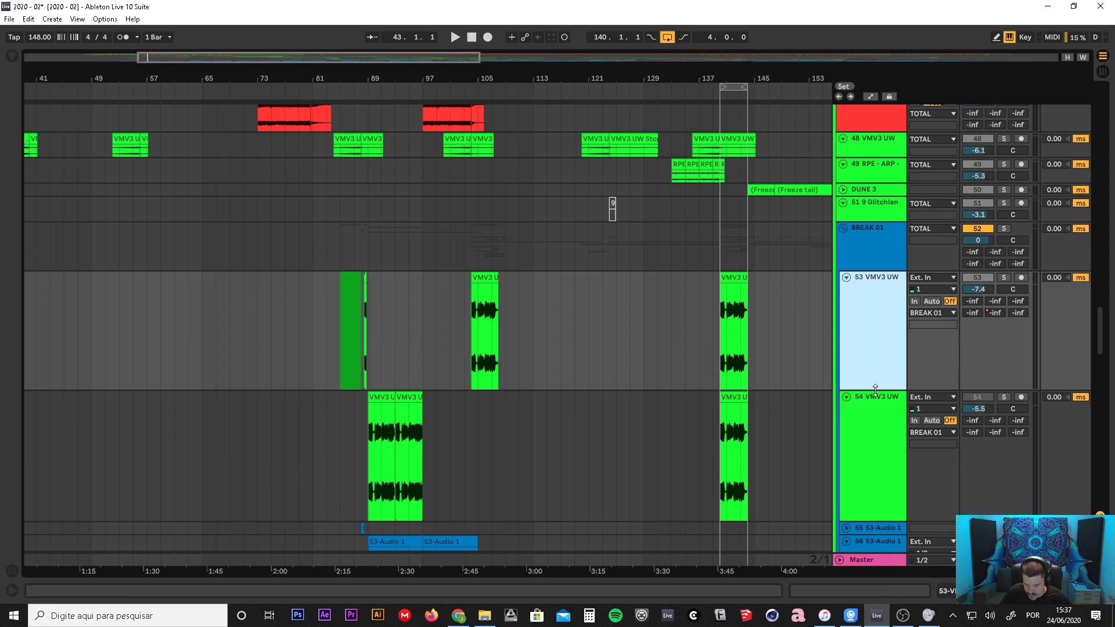
pyautogui.moveTo(876, 389); pyautogui.dragTo(876, 297)
pyautogui.click(882, 346)
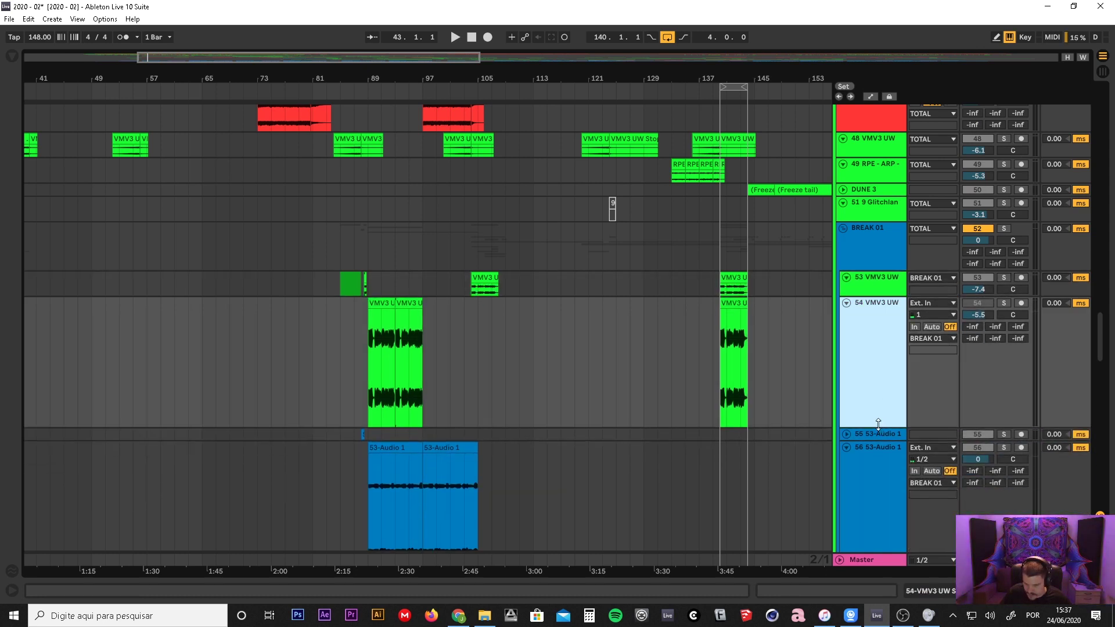
pyautogui.moveTo(878, 424); pyautogui.dragTo(874, 336)
pyautogui.scroll(-2, 874, 339)
pyautogui.click(874, 339)
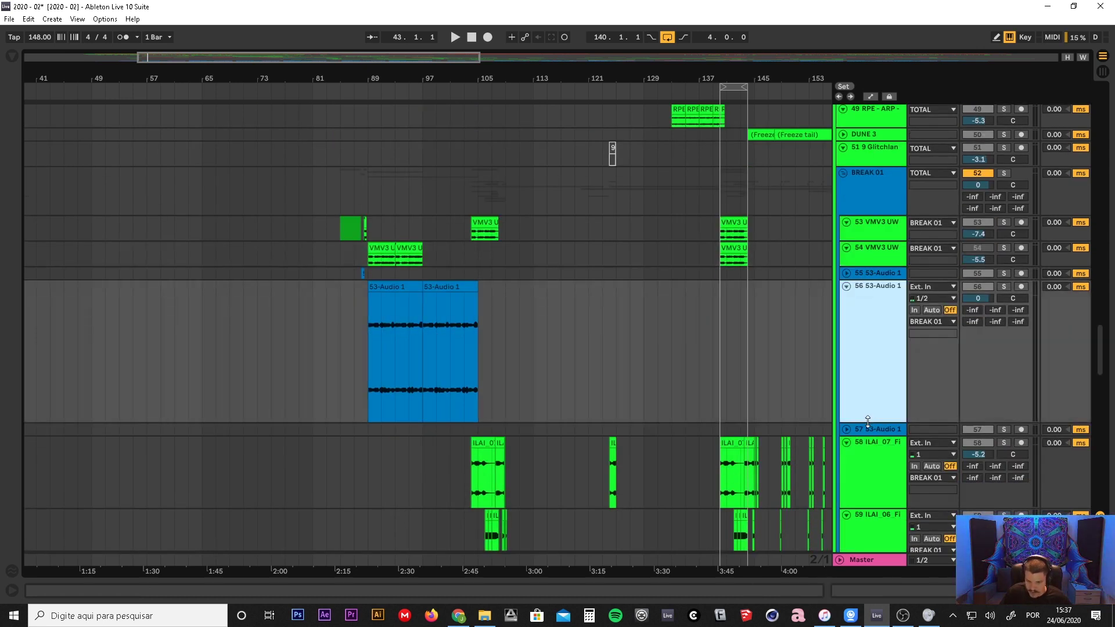
pyautogui.moveTo(867, 421); pyautogui.dragTo(873, 327)
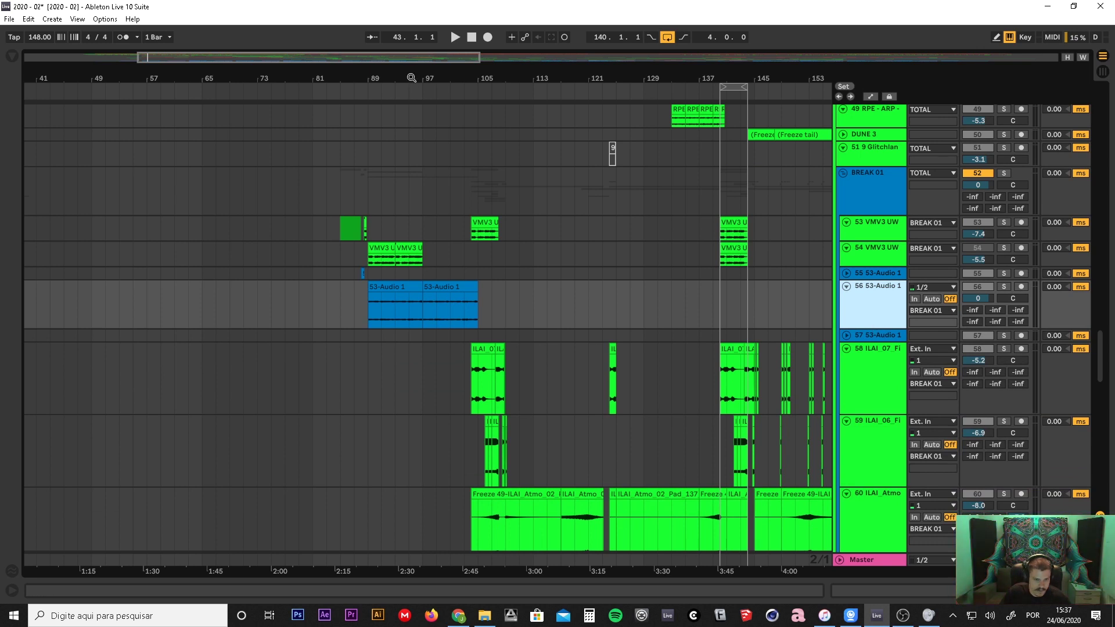
# - Unfold the 55 53-Audio 1 track to display its short clip around bar 88
pyautogui.moveTo(411, 78); pyautogui.dragTo(364, 156)
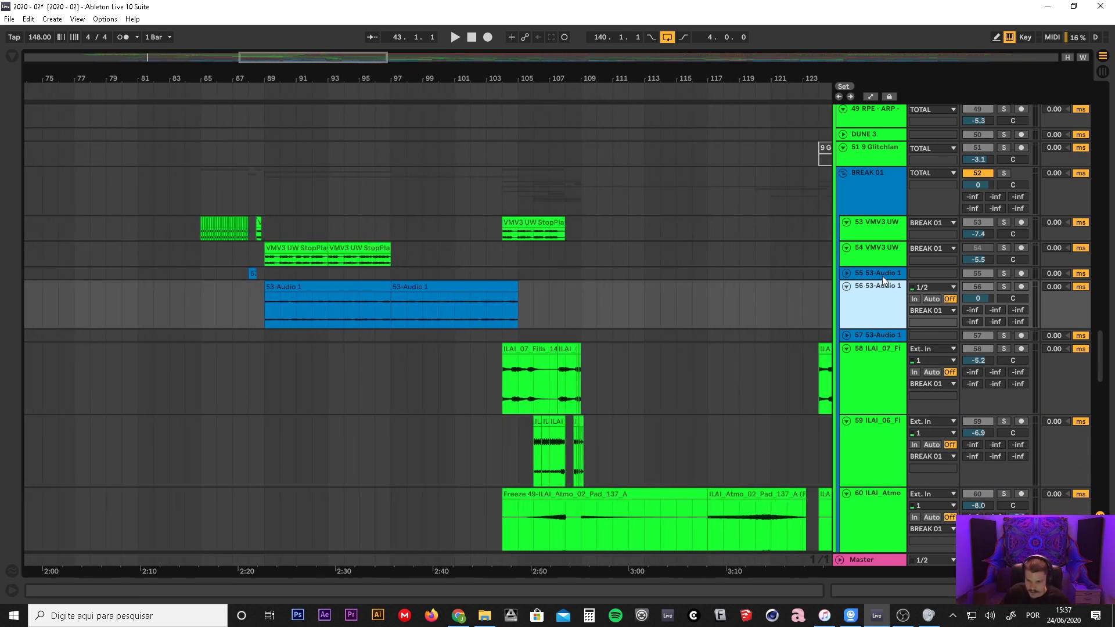
pyautogui.moveTo(882, 279); pyautogui.dragTo(877, 324)
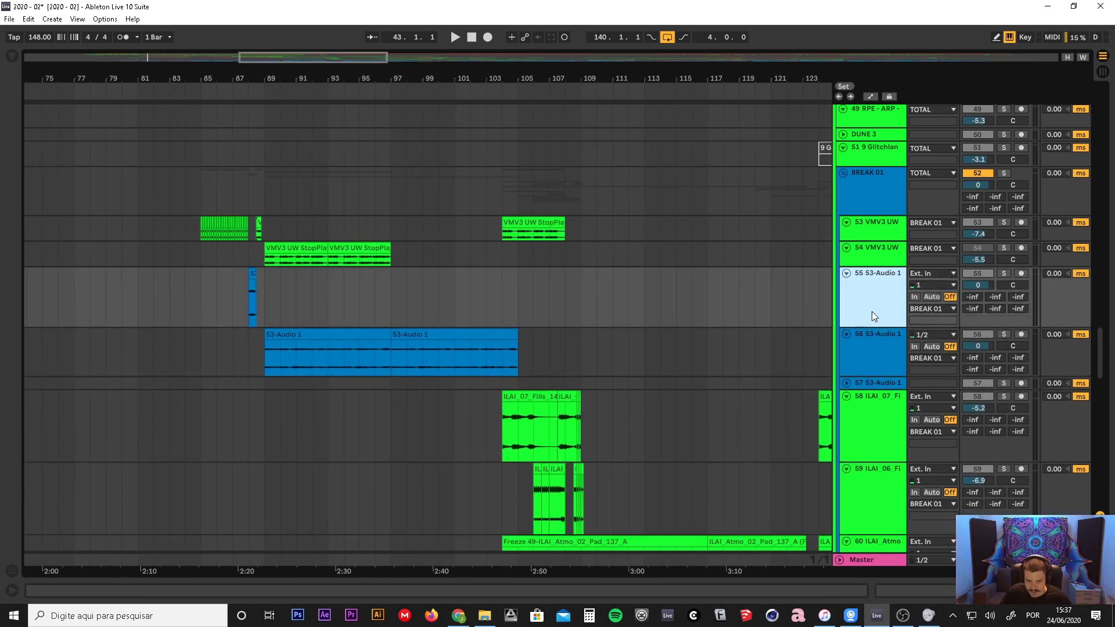
pyautogui.moveTo(236, 78); pyautogui.dragTo(246, 107)
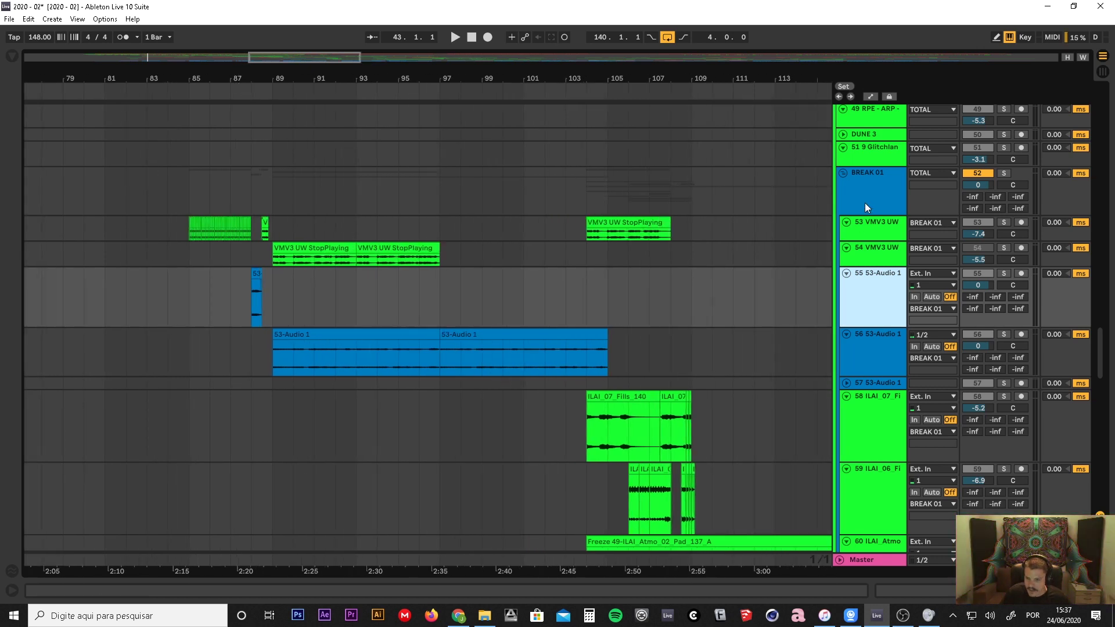
# - Select the BREAK 01 group and its 54 VMV3 UW track, and examine the group's clips down to the ILAI atmosphere track
pyautogui.click(867, 207)
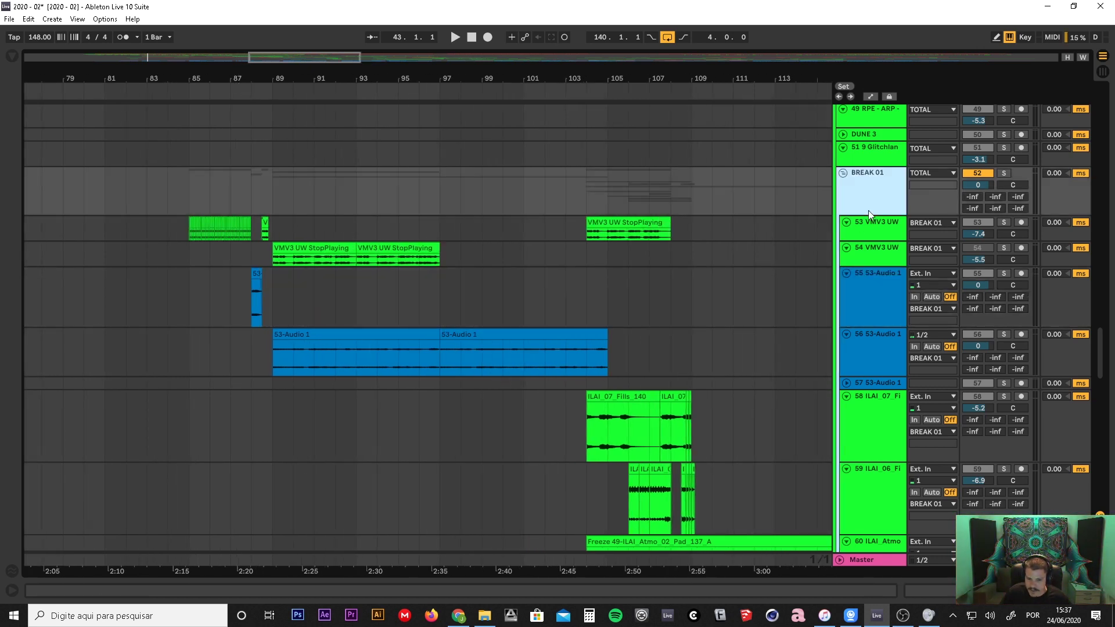
pyautogui.click(873, 261)
pyautogui.scroll(-6, 870, 269)
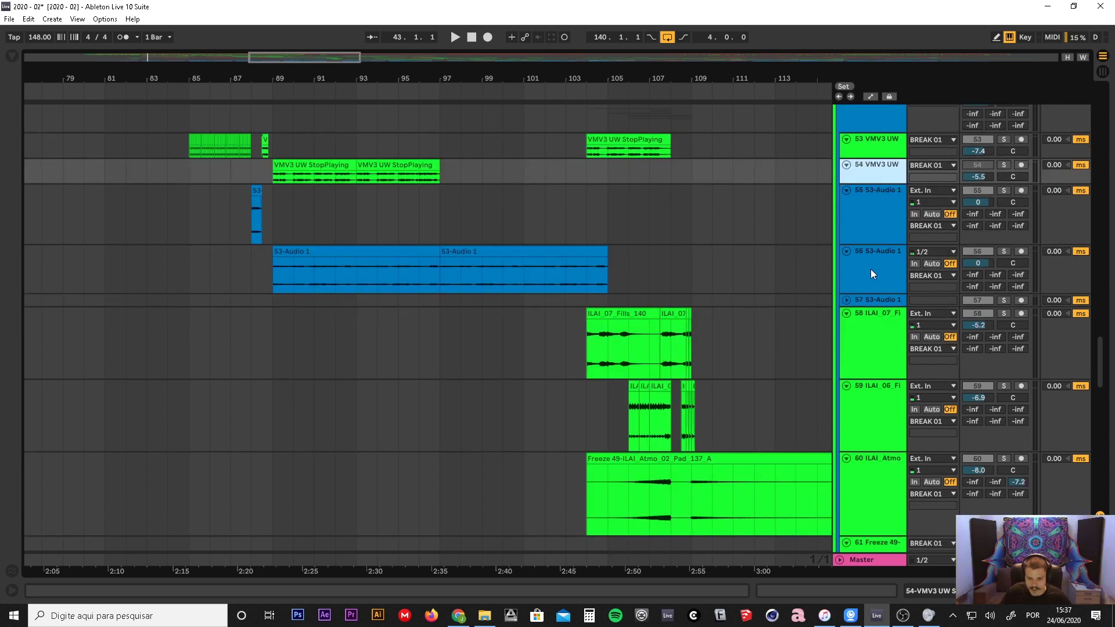
pyautogui.scroll(5, 870, 270)
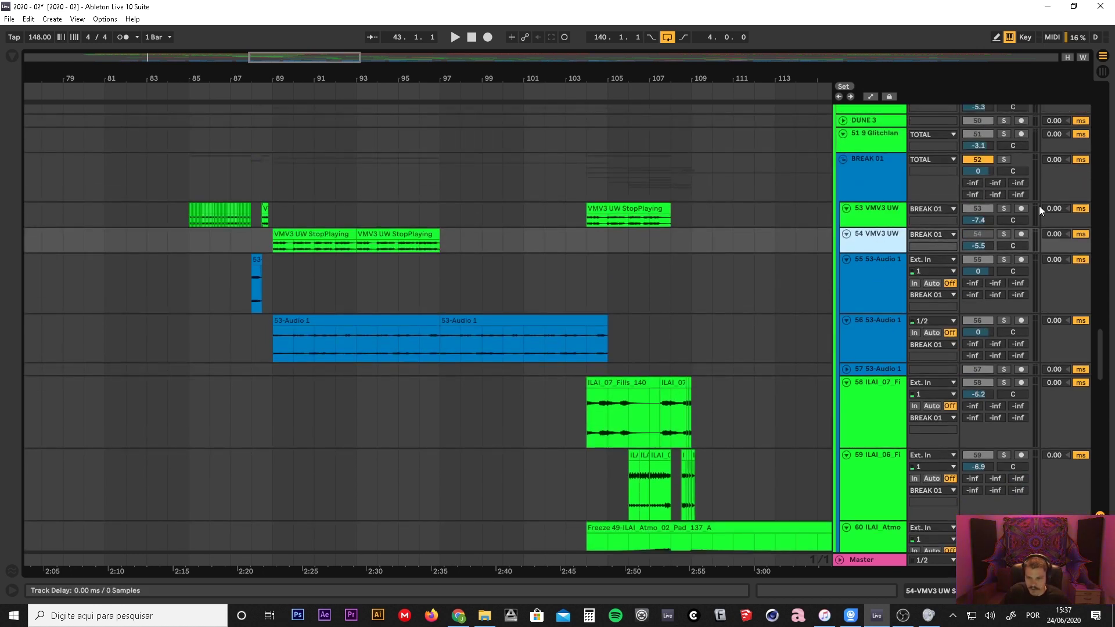
# - Solo and enlarge the 53 VMV3 UW track, and play its StopPlaying clip from bar 104
pyautogui.click(1005, 208)
pyautogui.click(639, 208)
pyautogui.press('space')
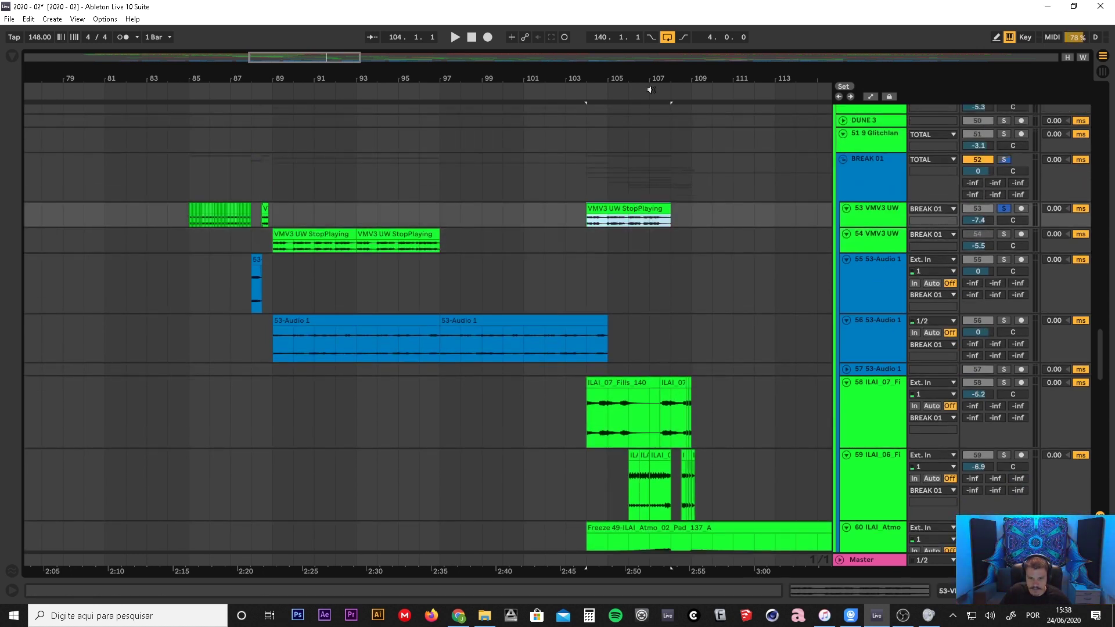
pyautogui.click(584, 92)
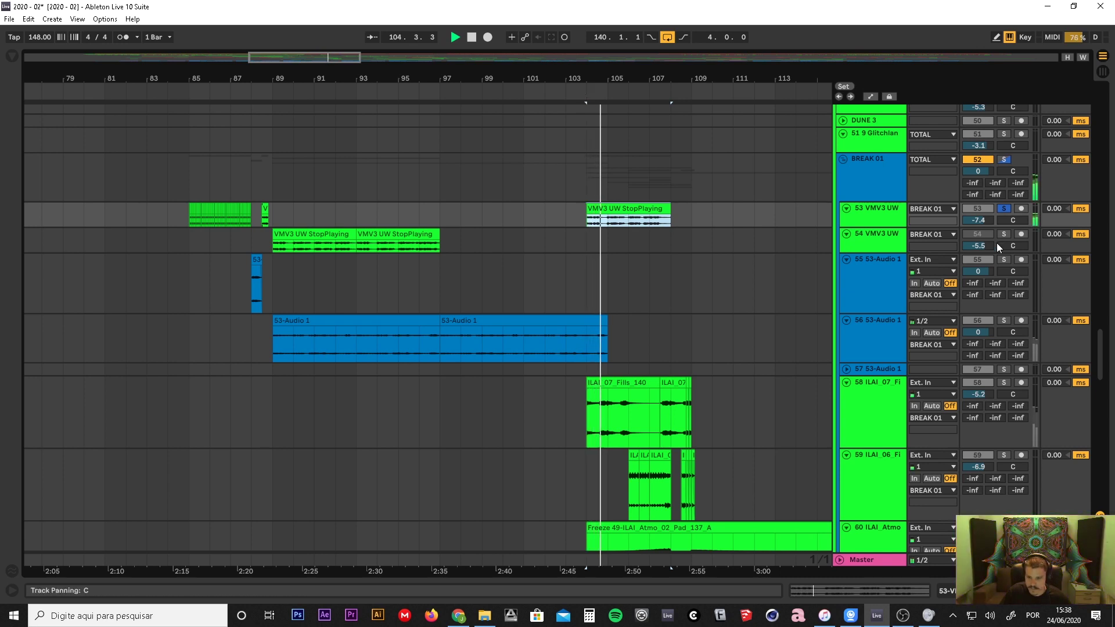
pyautogui.moveTo(884, 228); pyautogui.dragTo(886, 265)
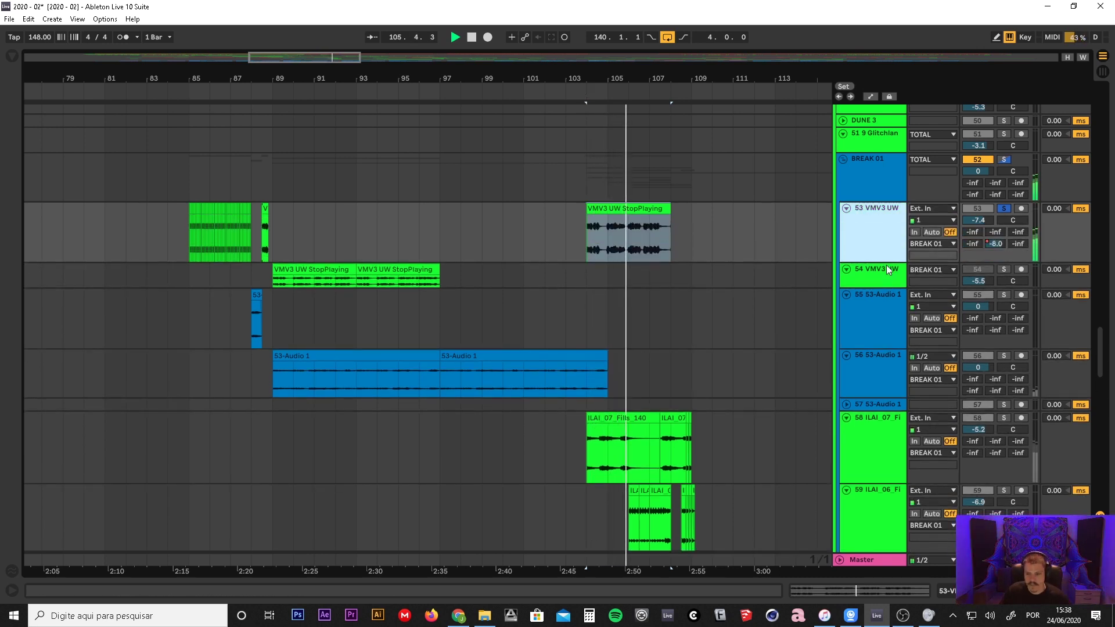
pyautogui.scroll(-1, 886, 265)
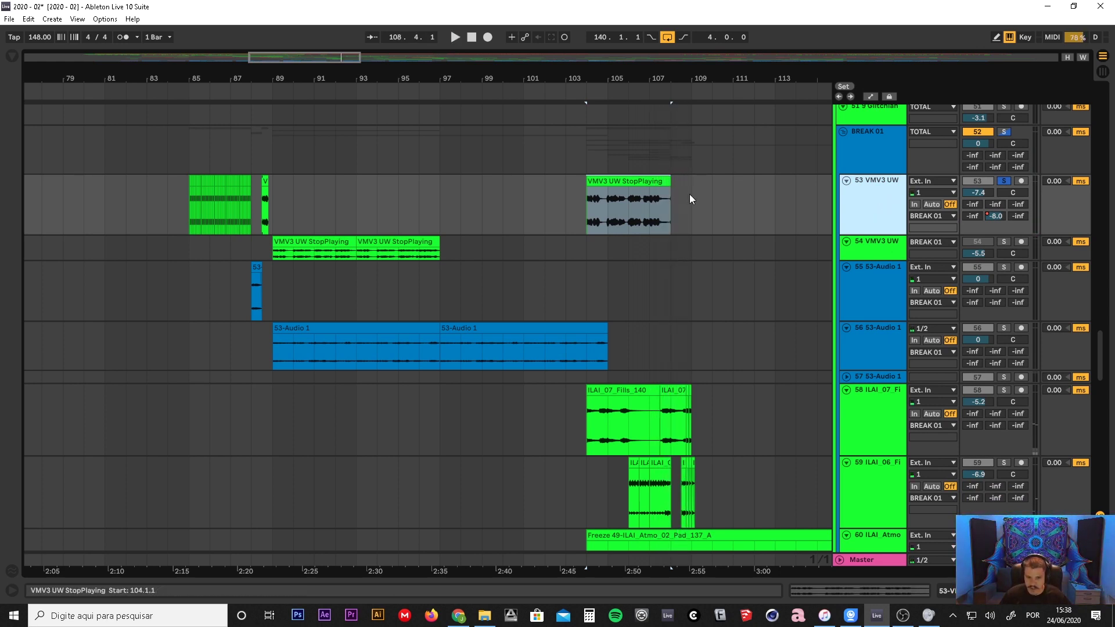
# - Open the sample view of track 53's clip at bar 104, and increase the height of the 54 VMV3 UW track
pyautogui.doubleClick(631, 180)
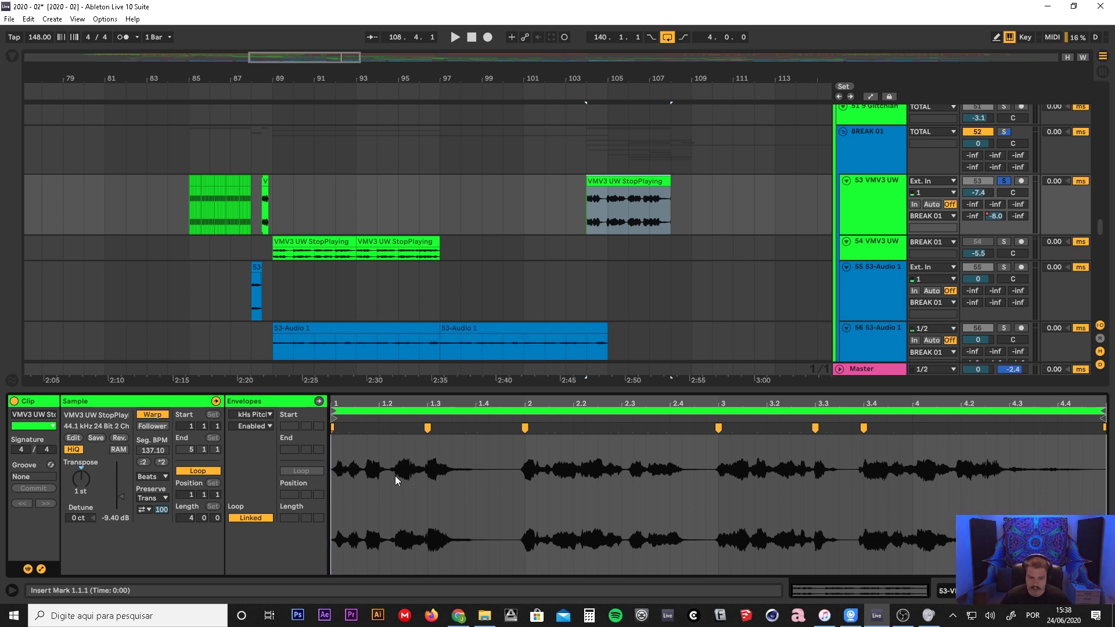
pyautogui.click(867, 214)
pyautogui.scroll(-1, 867, 214)
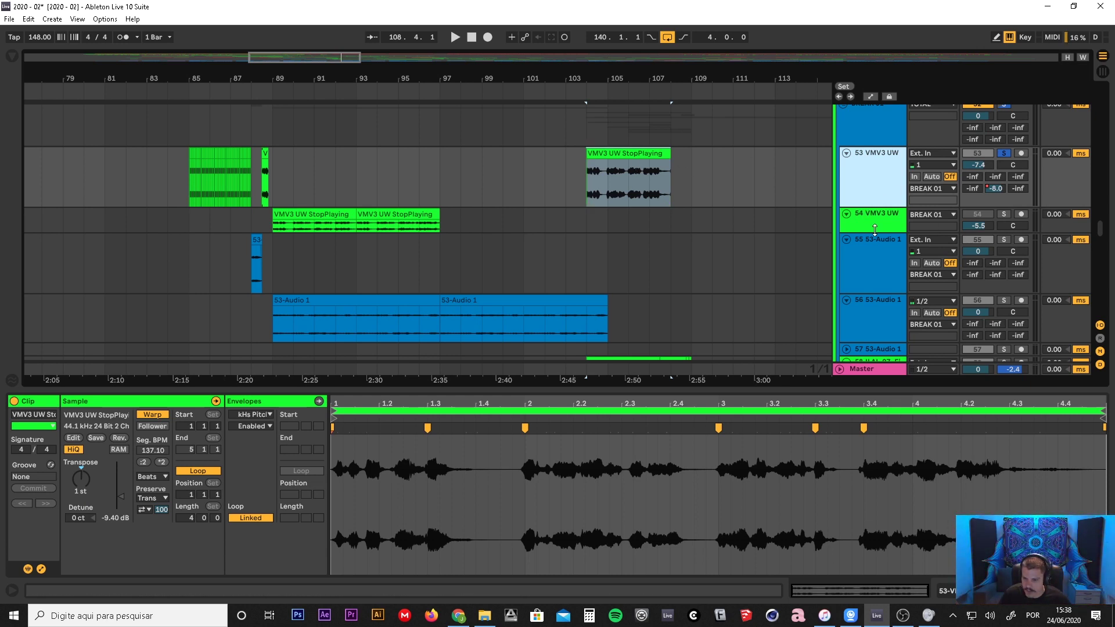
pyautogui.moveTo(875, 229); pyautogui.dragTo(878, 299)
pyautogui.click(878, 204)
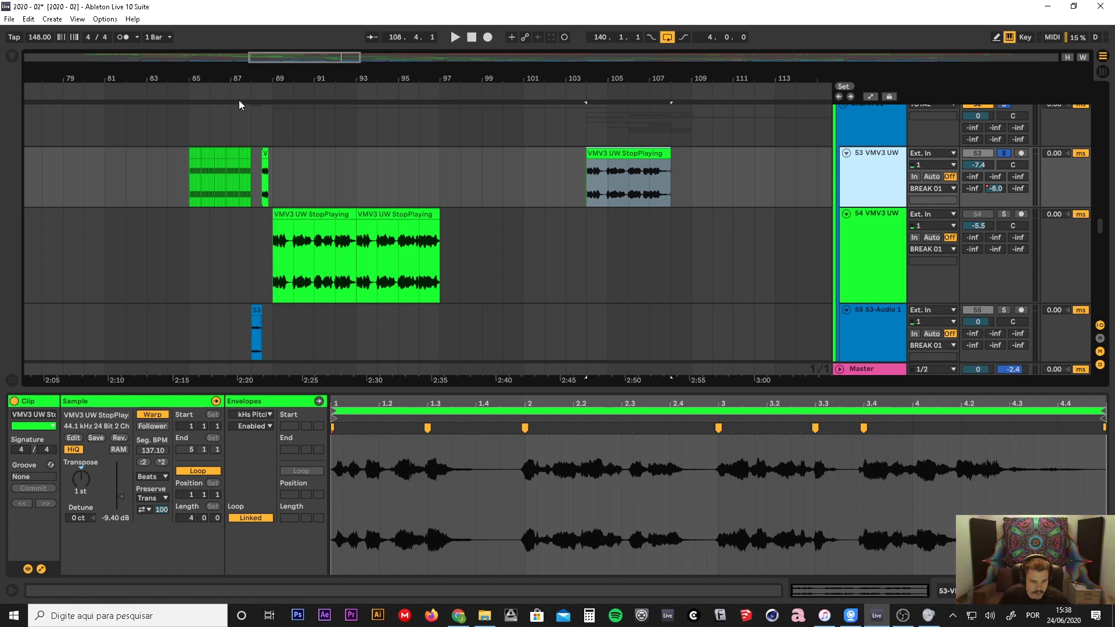
# - Play the section between bars 85 and 89 enlarged, and turn off the solo on track 53
pyautogui.click(216, 91)
pyautogui.scroll(2, 222, 91)
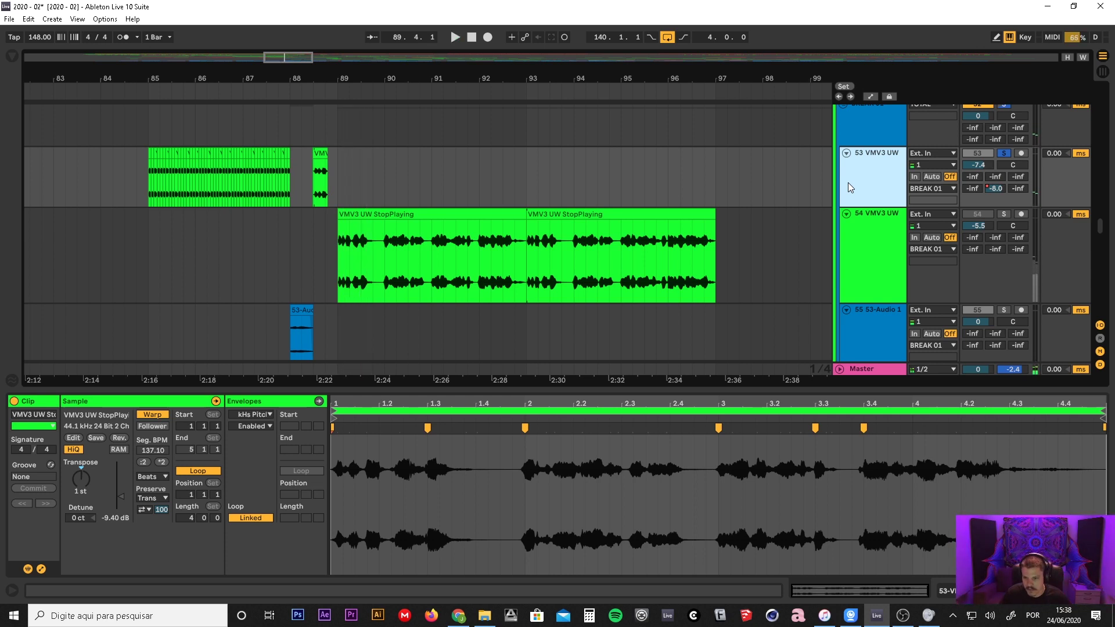
pyautogui.click(1004, 154)
pyautogui.scroll(-2, 871, 200)
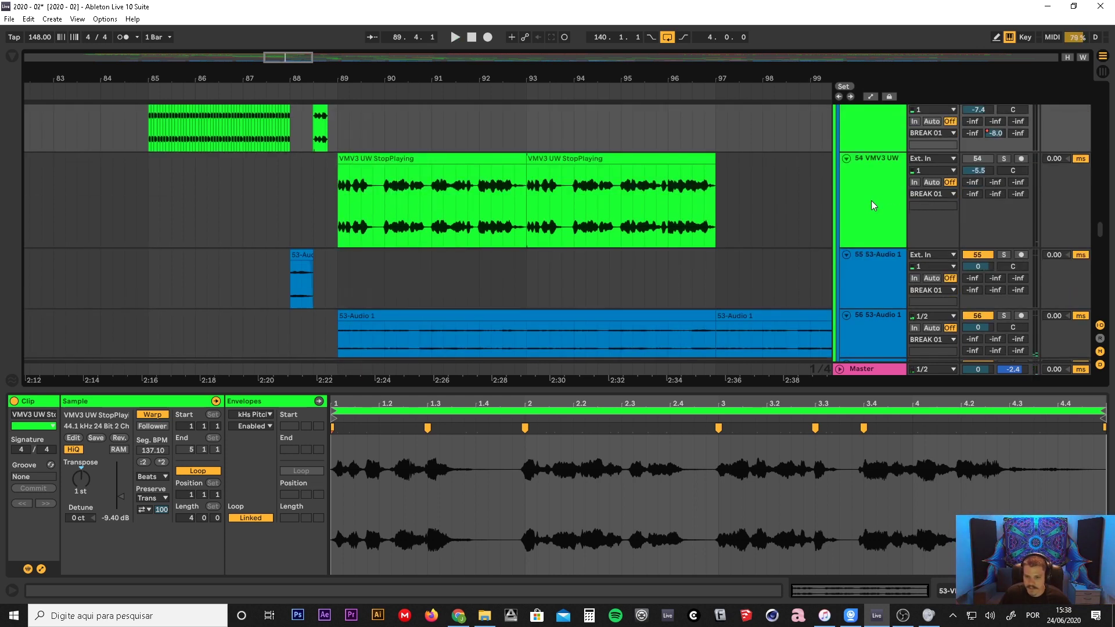
# - Solo the 54 VMV3 UW track, and turn off Looperator in its device chain
pyautogui.click(873, 203)
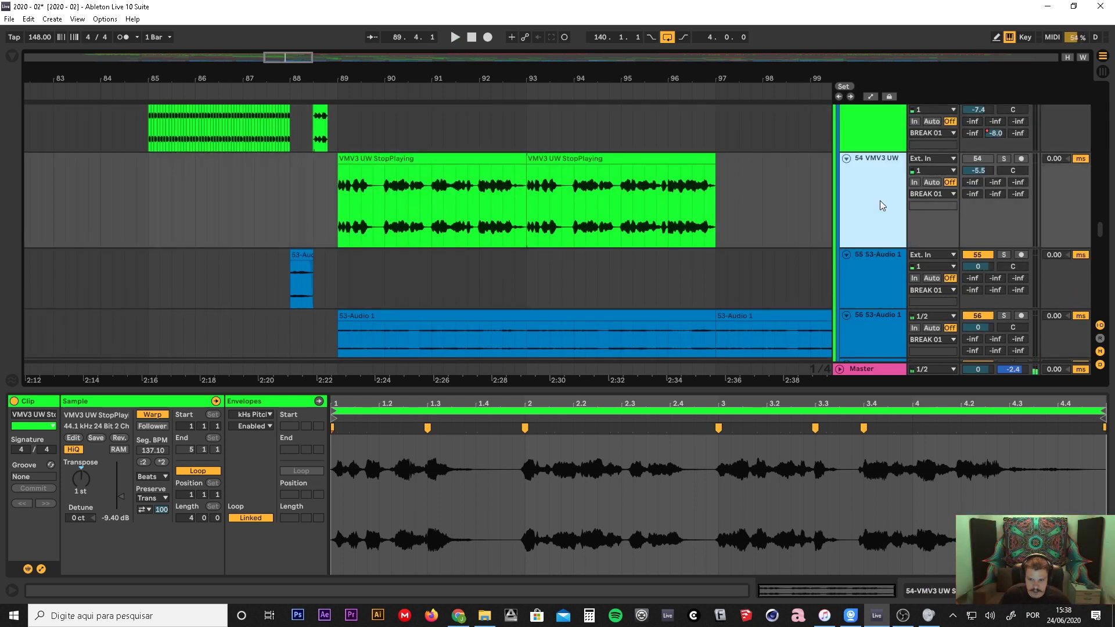
pyautogui.click(1004, 158)
pyautogui.doubleClick(890, 175)
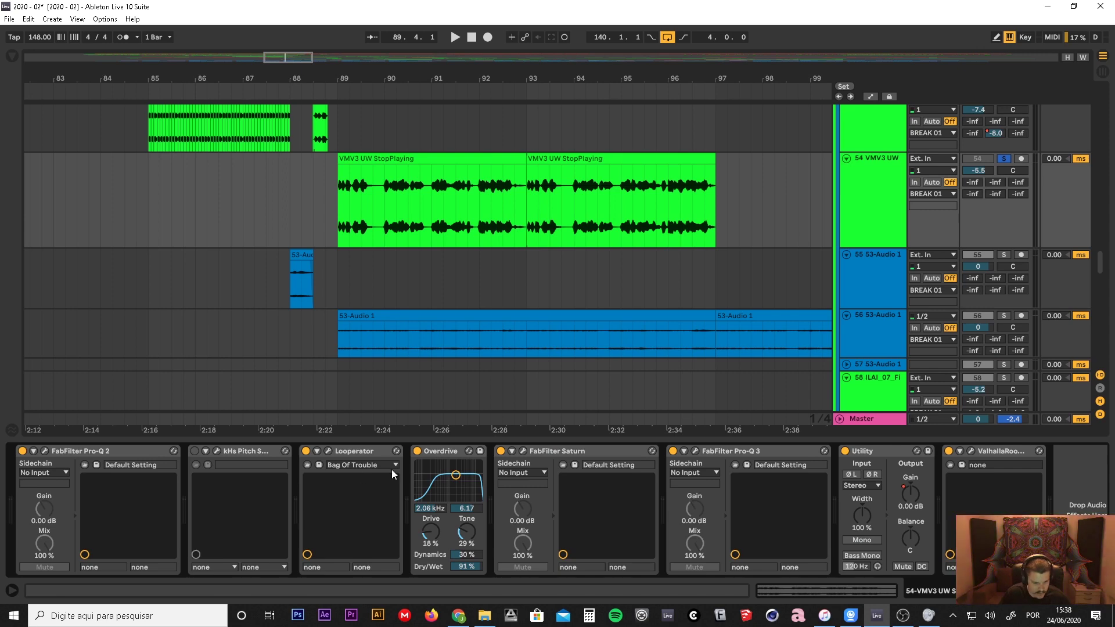
pyautogui.click(306, 452)
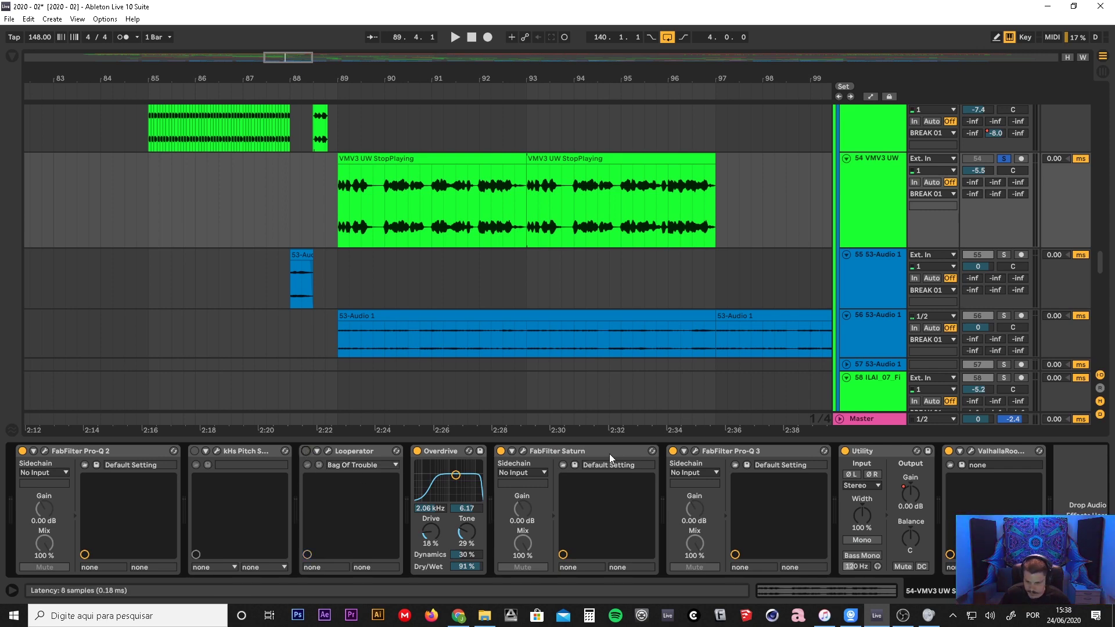
# - Inspect the FabFilter Pro-Q 3 curve on track 54, and play the track's first clip from bar 89
pyautogui.click(695, 452)
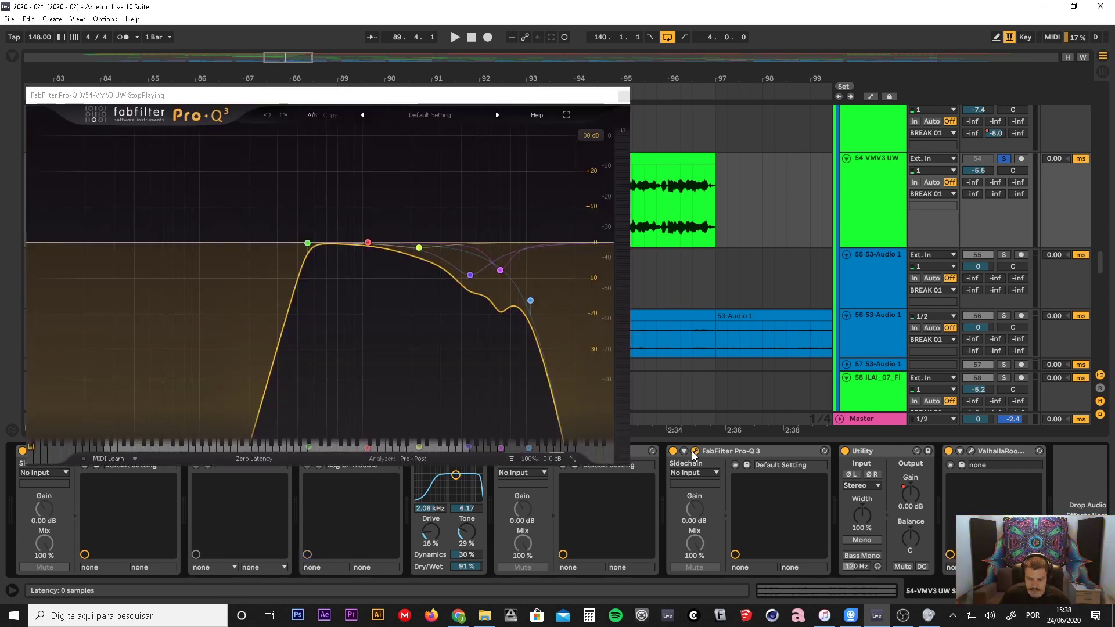
pyautogui.click(695, 453)
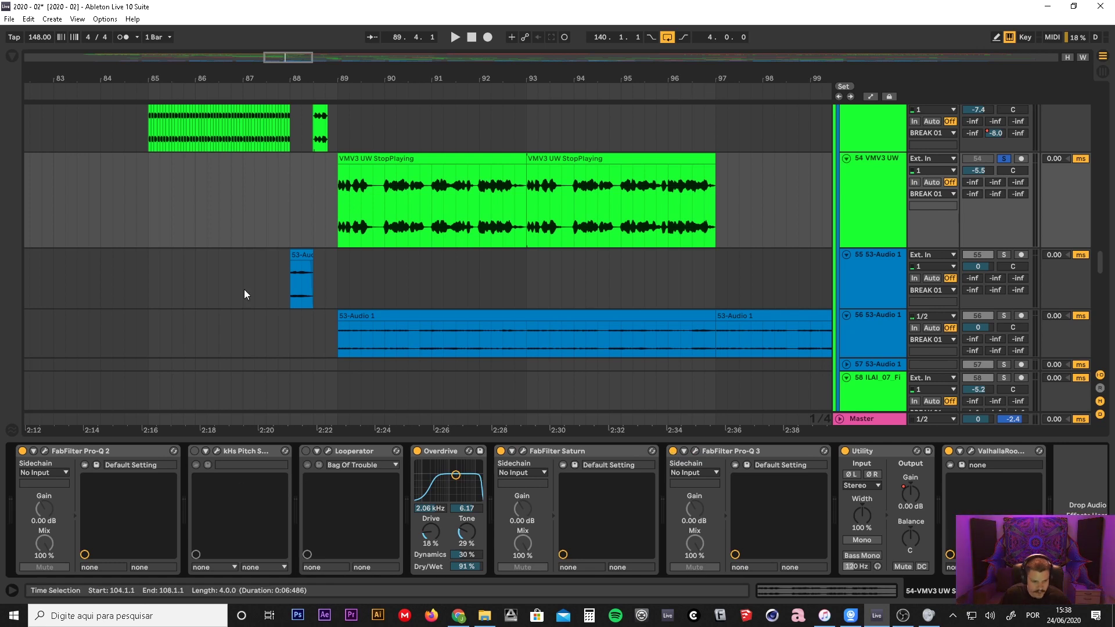
pyautogui.press('space')
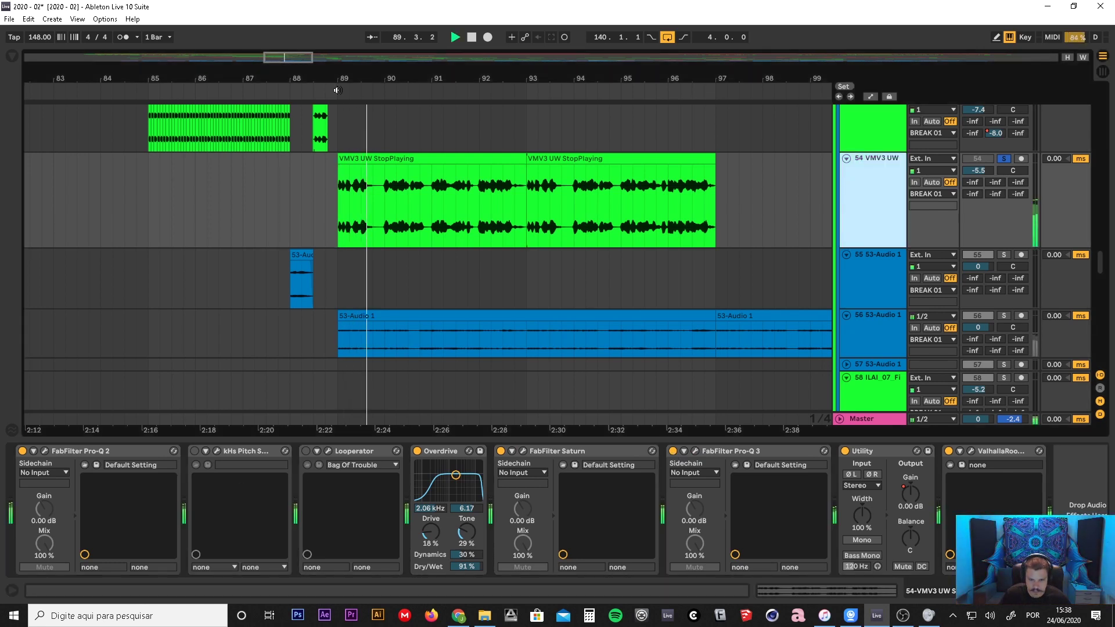
pyautogui.press('space')
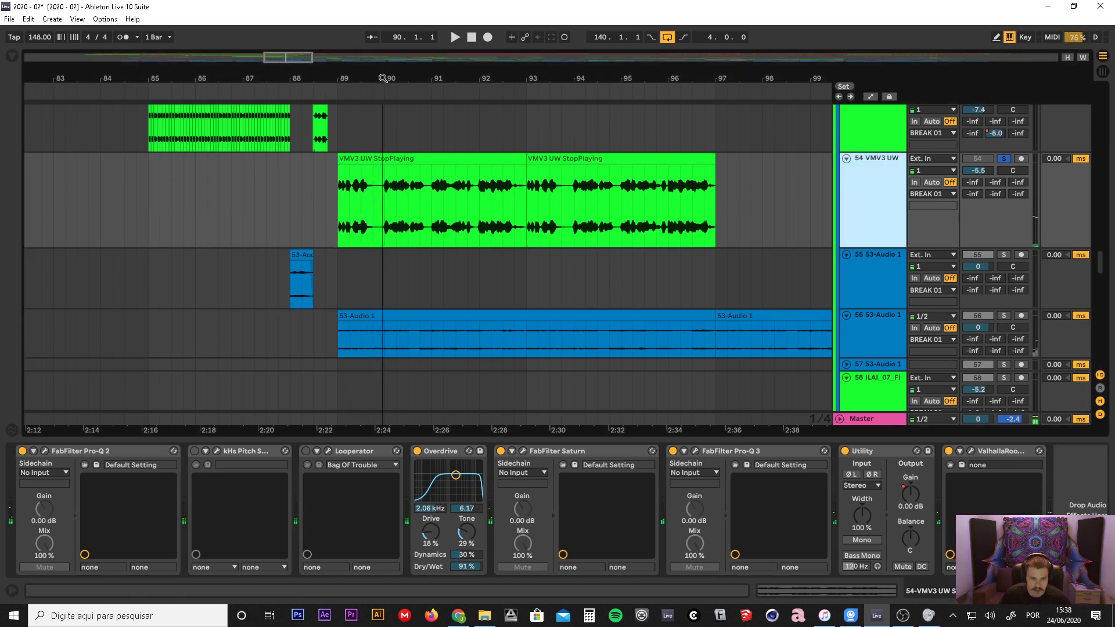
pyautogui.moveTo(383, 78); pyautogui.dragTo(353, 127)
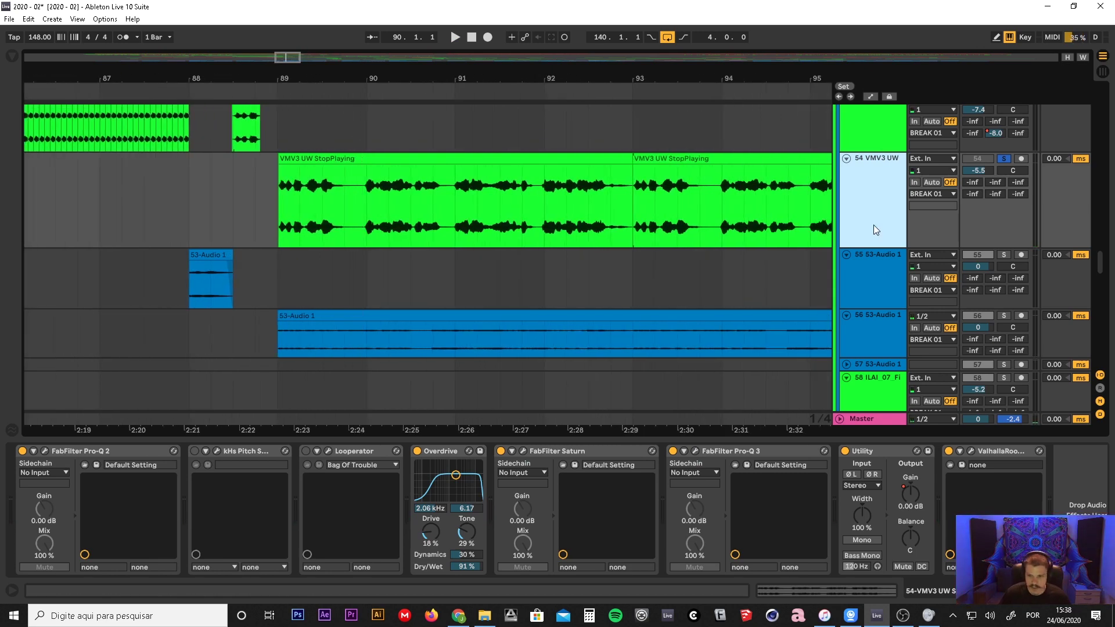
# - Open the sample view of track 54's first StopPlaying clip, and enlarge the track to examine the clip's start at bar 89
pyautogui.scroll(1, 863, 252)
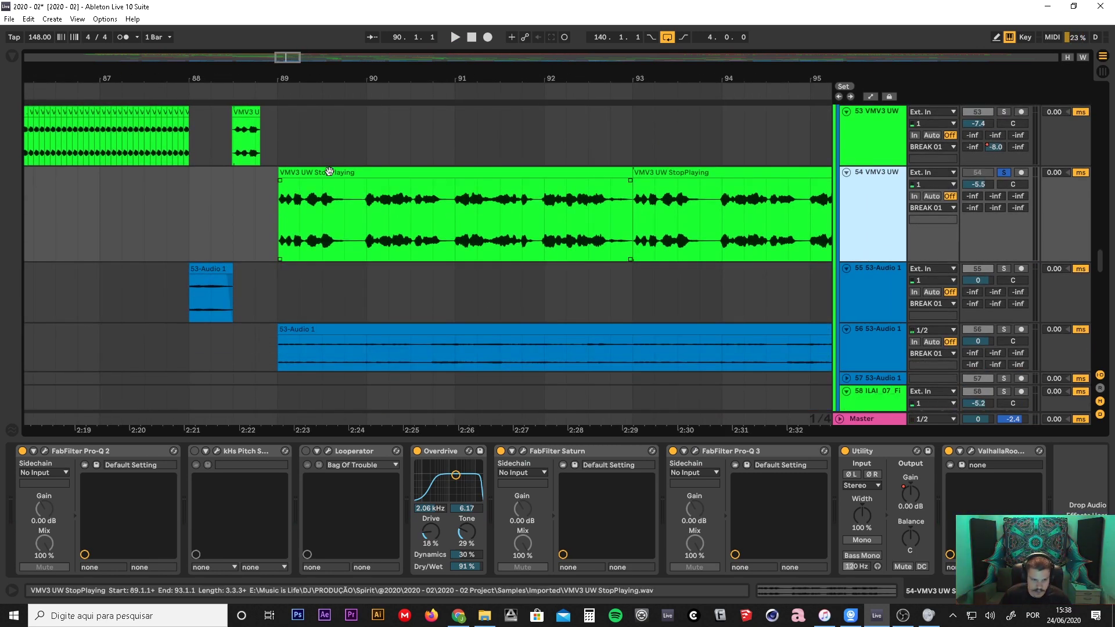
pyautogui.doubleClick(330, 172)
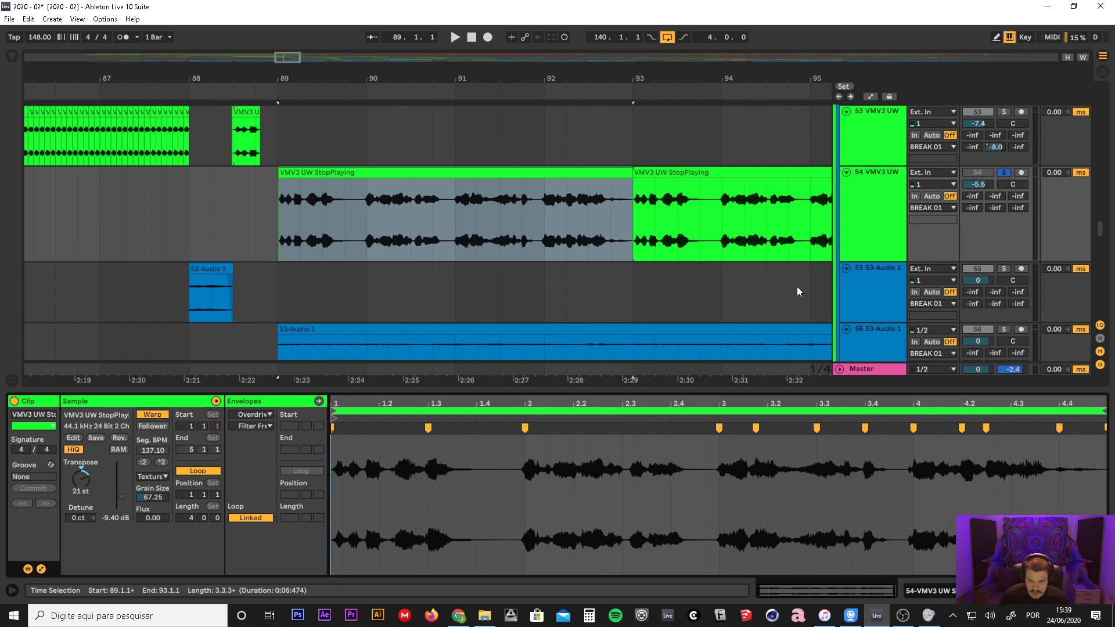
pyautogui.moveTo(860, 261); pyautogui.dragTo(860, 307)
pyautogui.moveTo(270, 73); pyautogui.dragTo(483, 295)
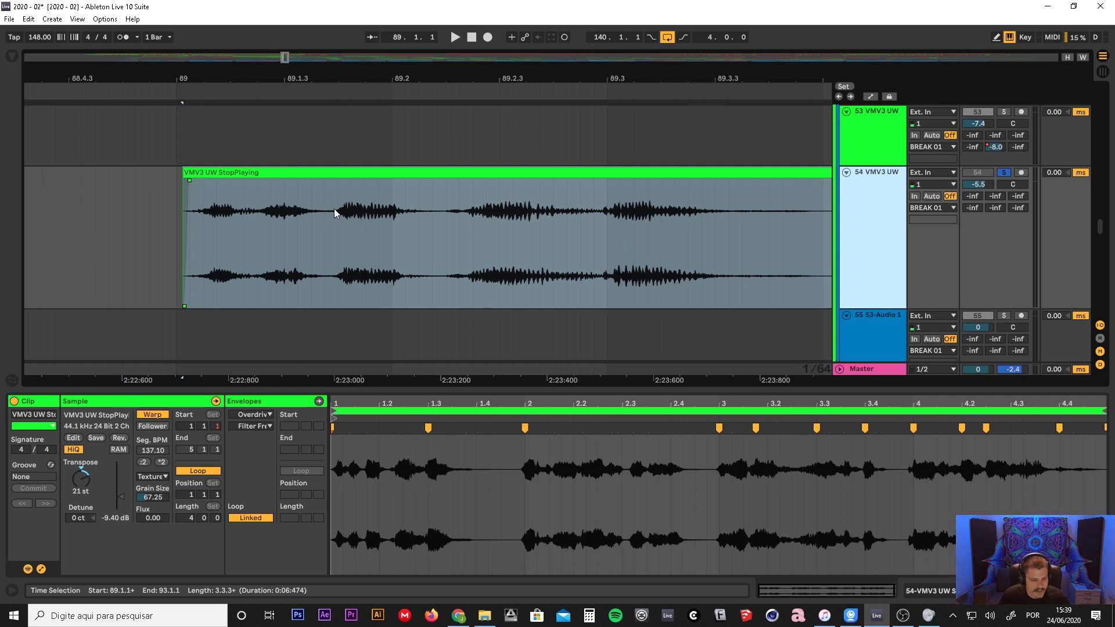
pyautogui.scroll(-1, 334, 209)
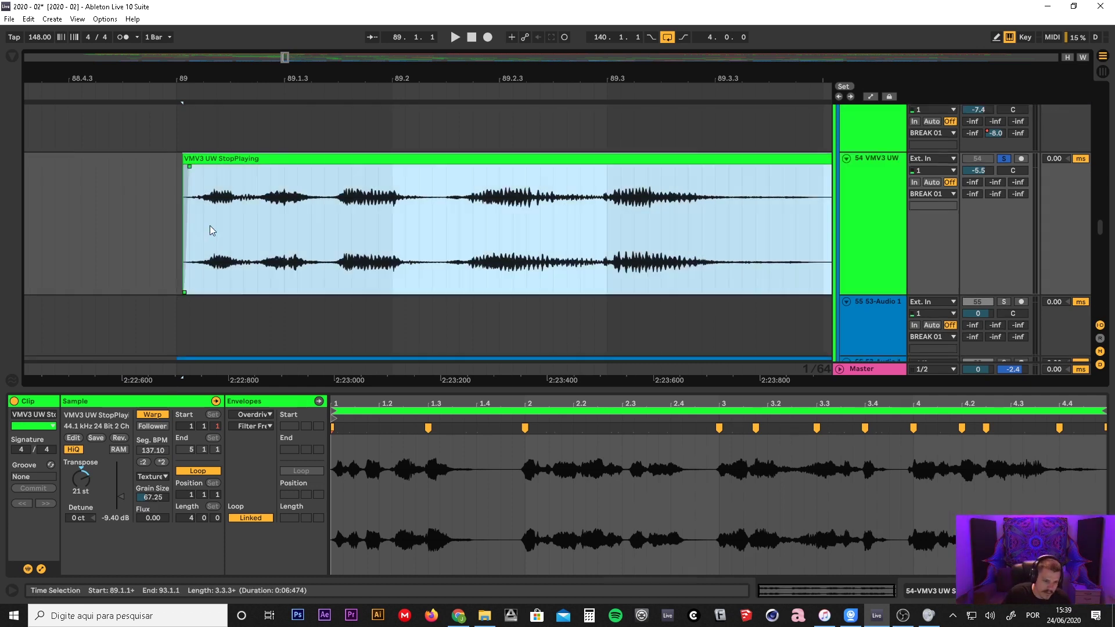
pyautogui.click(209, 225)
pyautogui.click(204, 232)
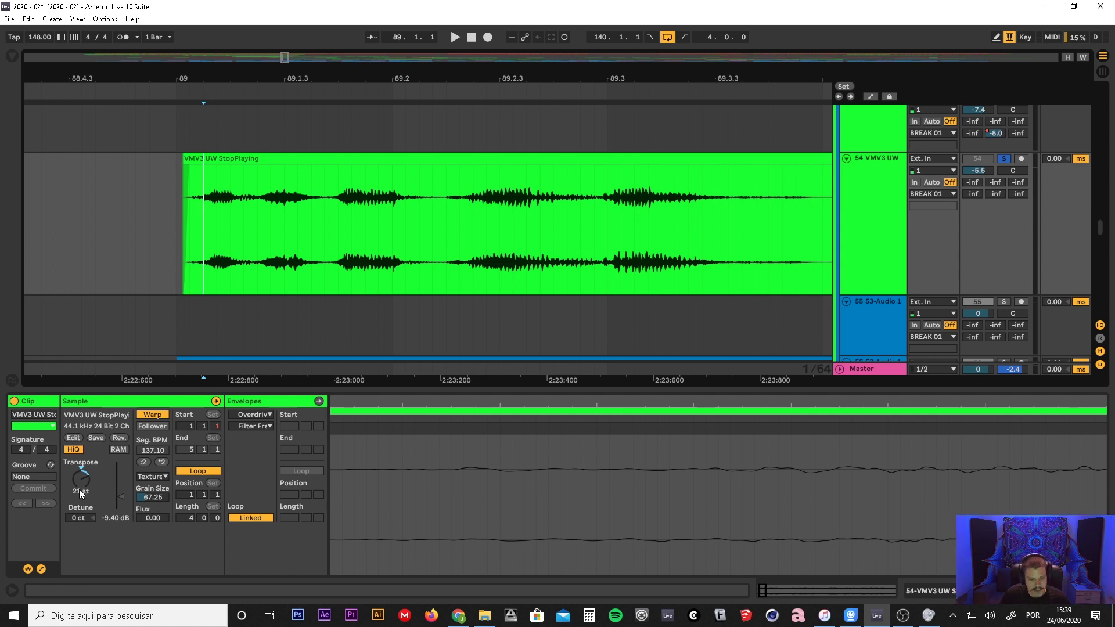
# - Select the first VMV3 UW StopPlaying clip on track 54, between bars 89 and 93, and play it in a loop
pyautogui.scroll(-8, 539, 298)
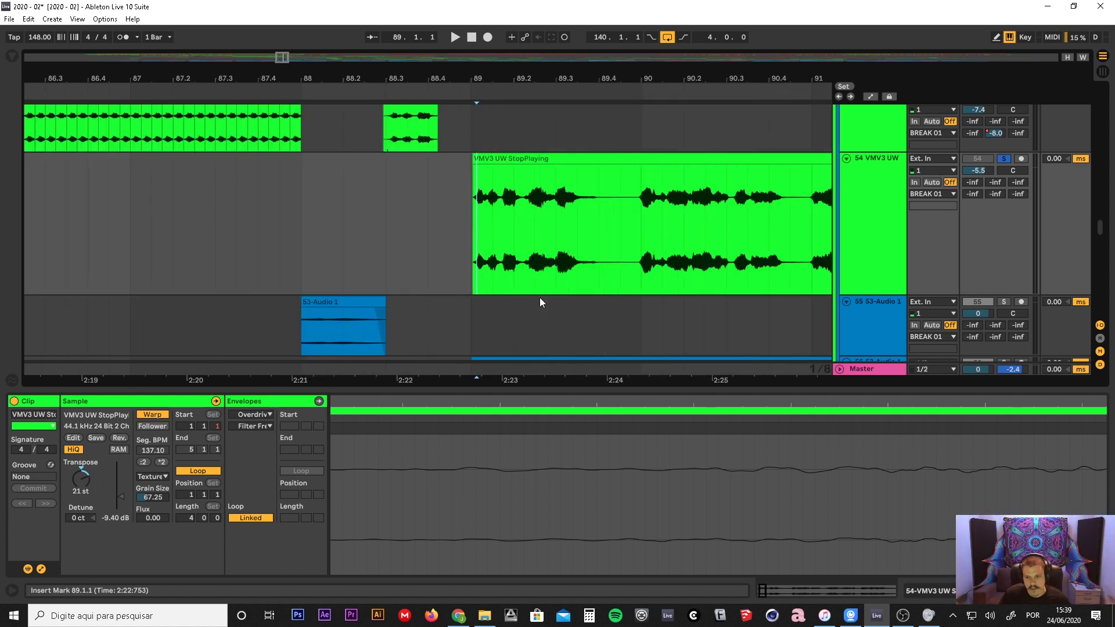
pyautogui.moveTo(705, 72); pyautogui.dragTo(319, 116)
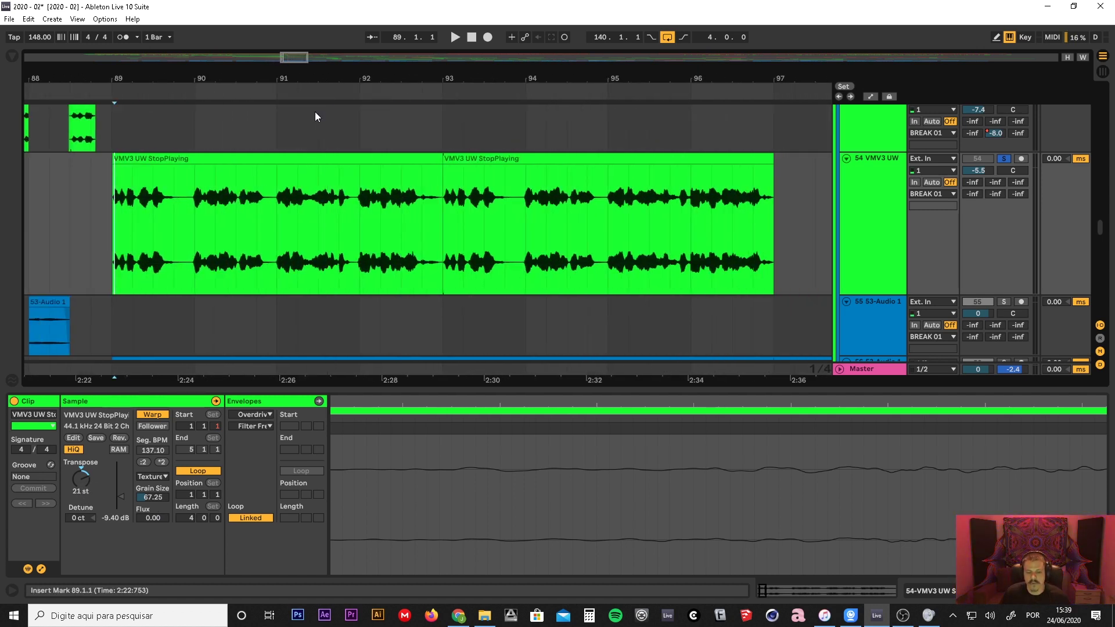
pyautogui.moveTo(193, 80); pyautogui.dragTo(196, 74)
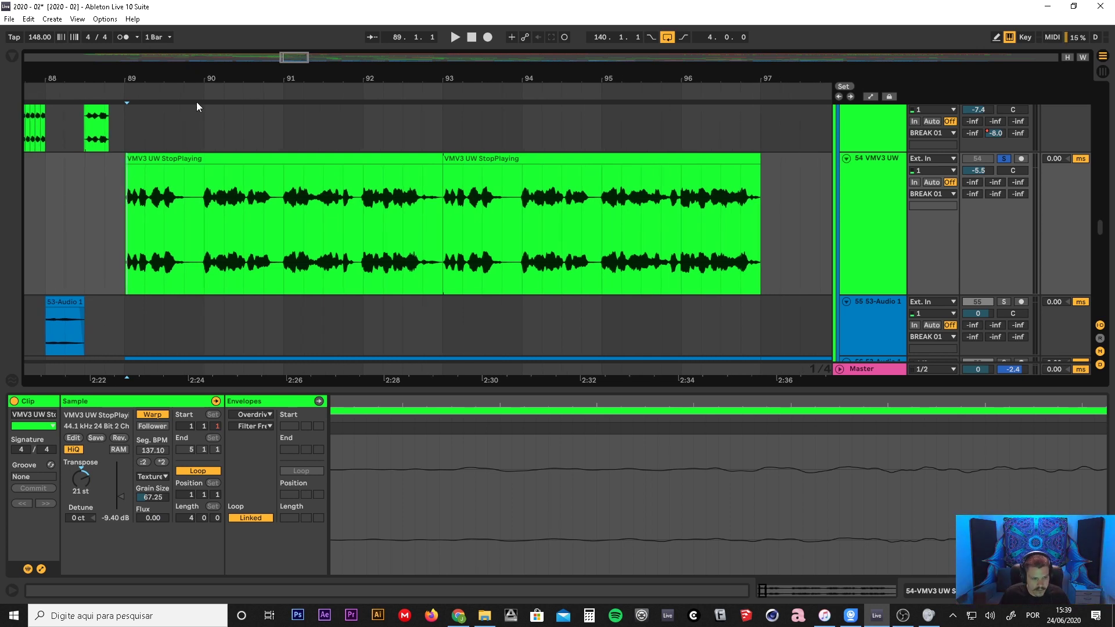
pyautogui.click(124, 144)
pyautogui.moveTo(126, 144); pyautogui.dragTo(444, 171)
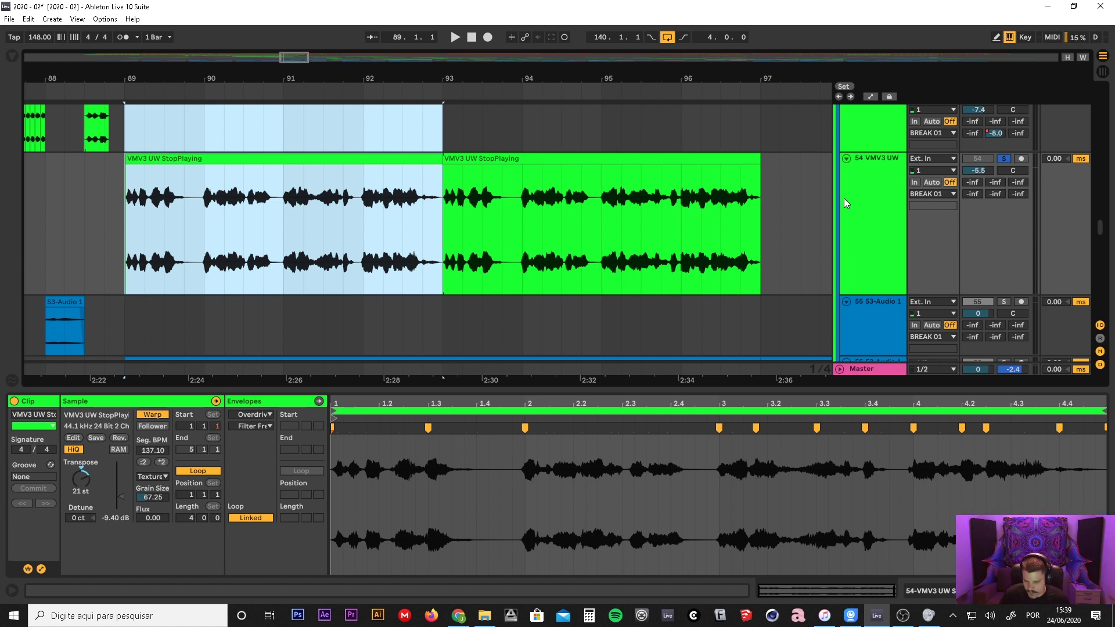
pyautogui.moveTo(286, 84); pyautogui.dragTo(417, 96)
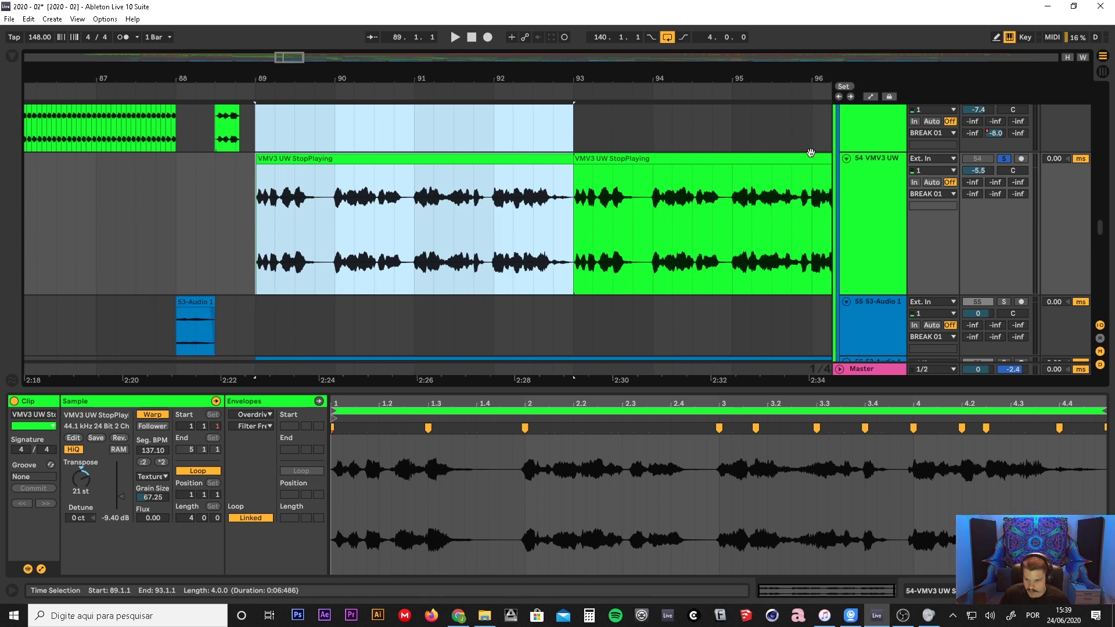
pyautogui.click(477, 162)
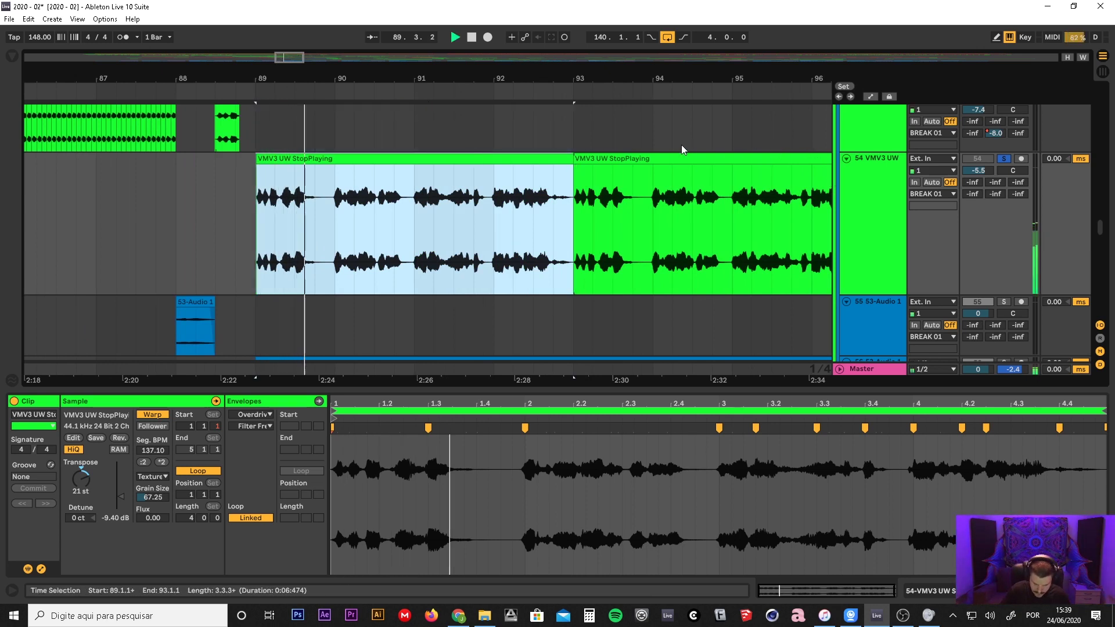
pyautogui.hotkey('ctrl', 'l')
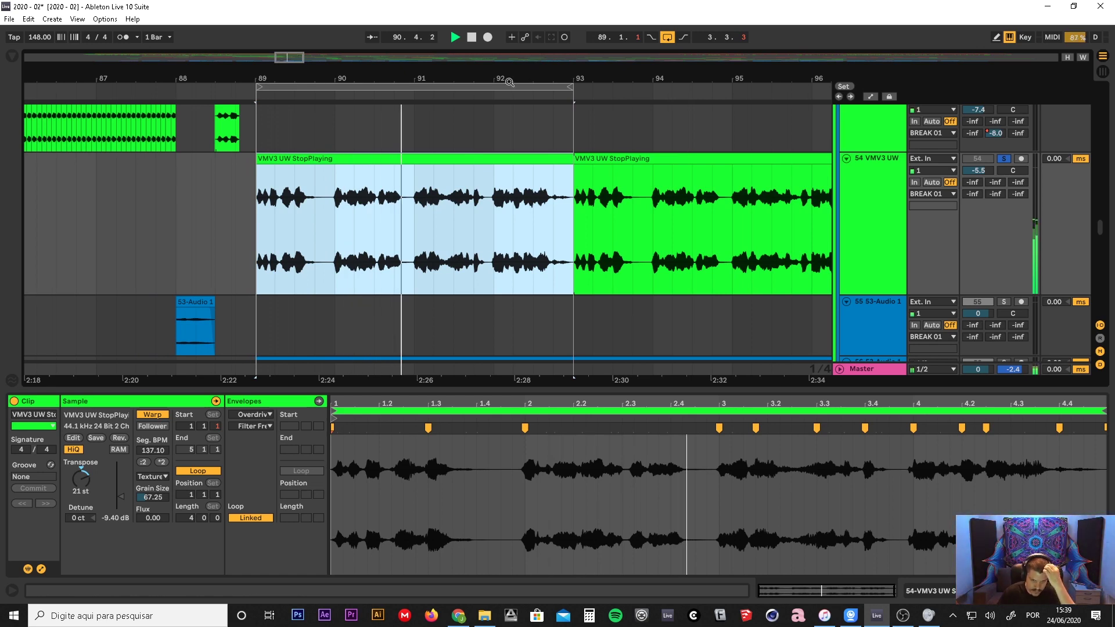
# - Display track 54's device chain while listening to the looped clip, and stop playback
pyautogui.moveTo(509, 78); pyautogui.dragTo(389, 69)
pyautogui.click(869, 193)
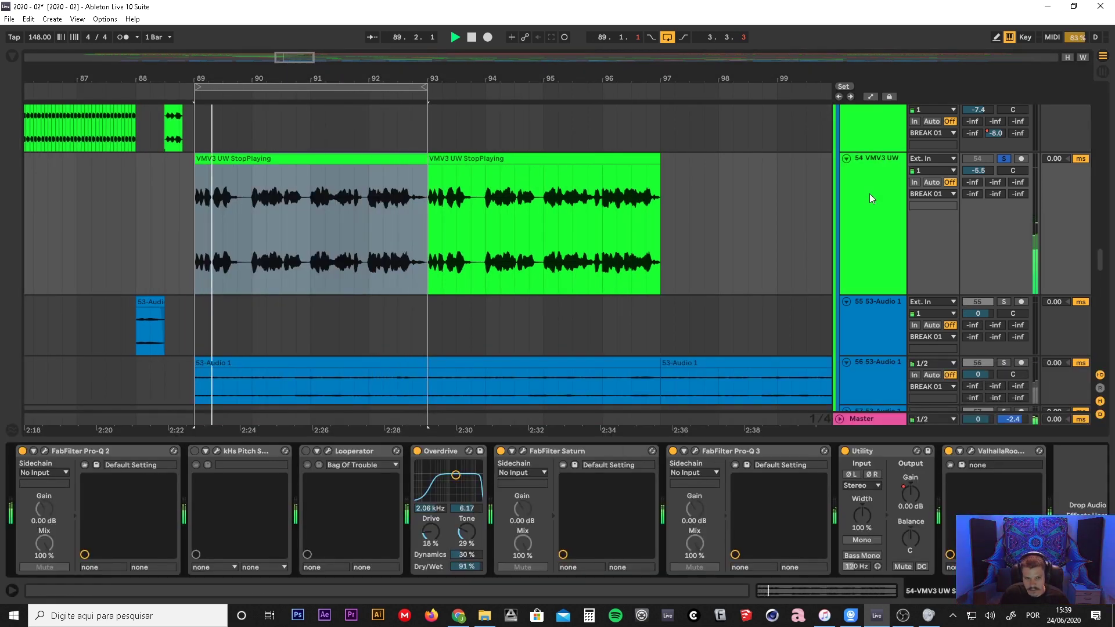
pyautogui.press('space')
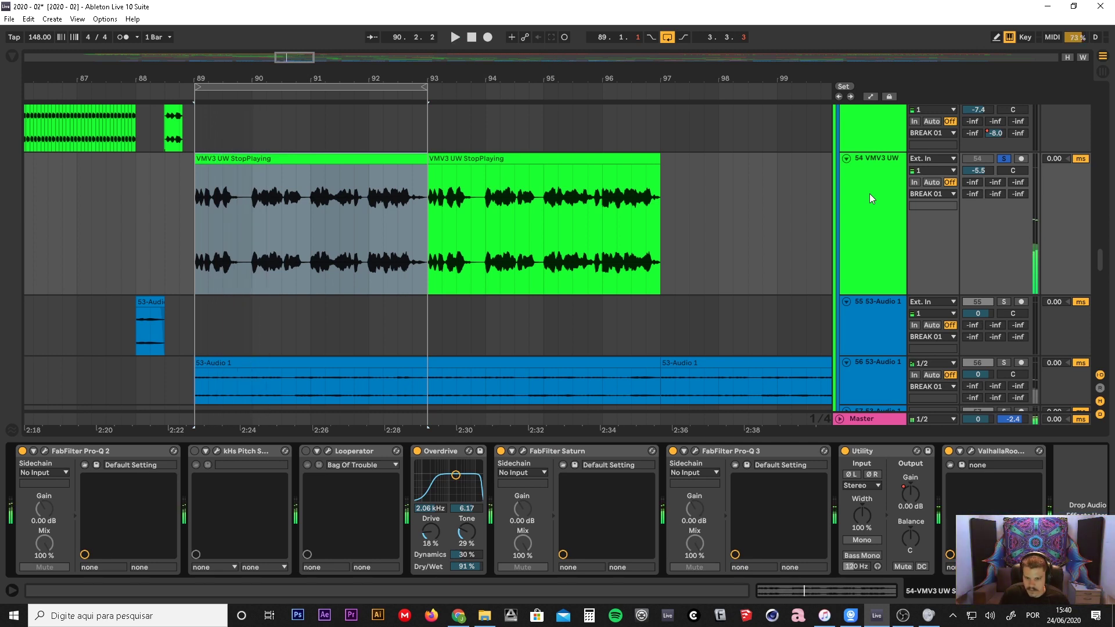
# - Turn Looperator back on for track 54, and open its plugin window, placing it over the middle of the arrangement
pyautogui.moveTo(555, 446); pyautogui.dragTo(555, 433)
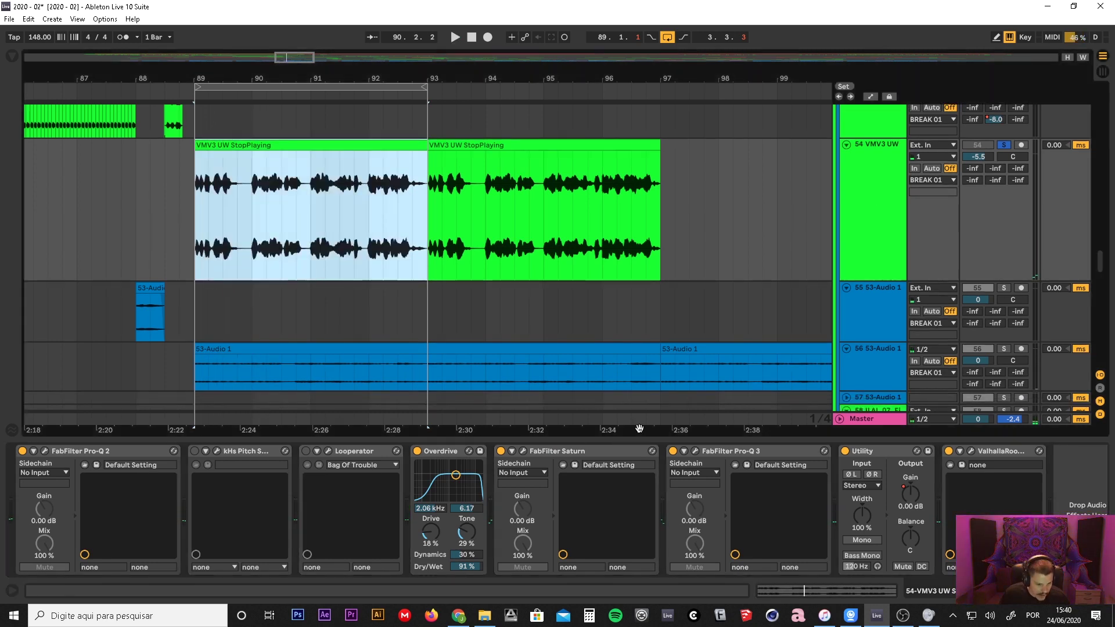
pyautogui.click(306, 451)
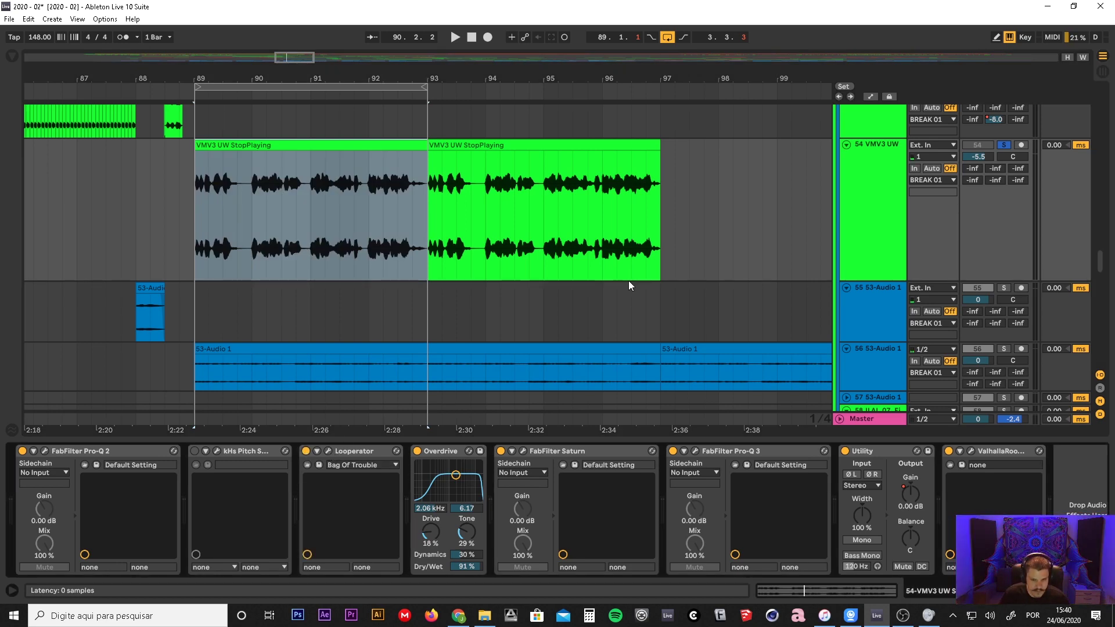
pyautogui.hotkey('ctrl', 'alt', 'p')
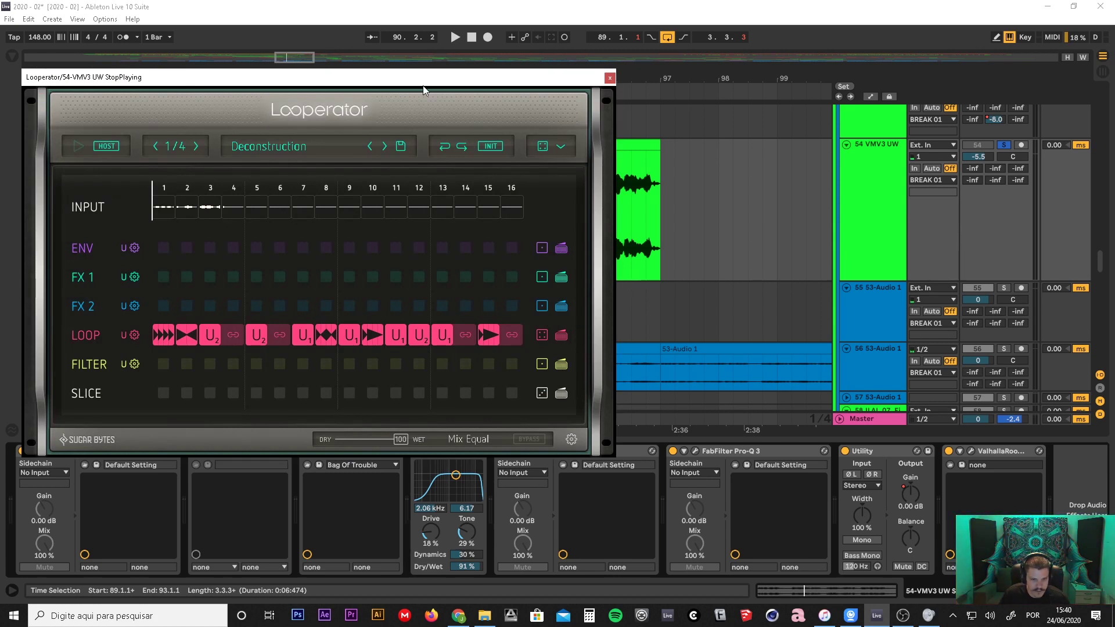
pyautogui.moveTo(422, 82); pyautogui.dragTo(620, 43)
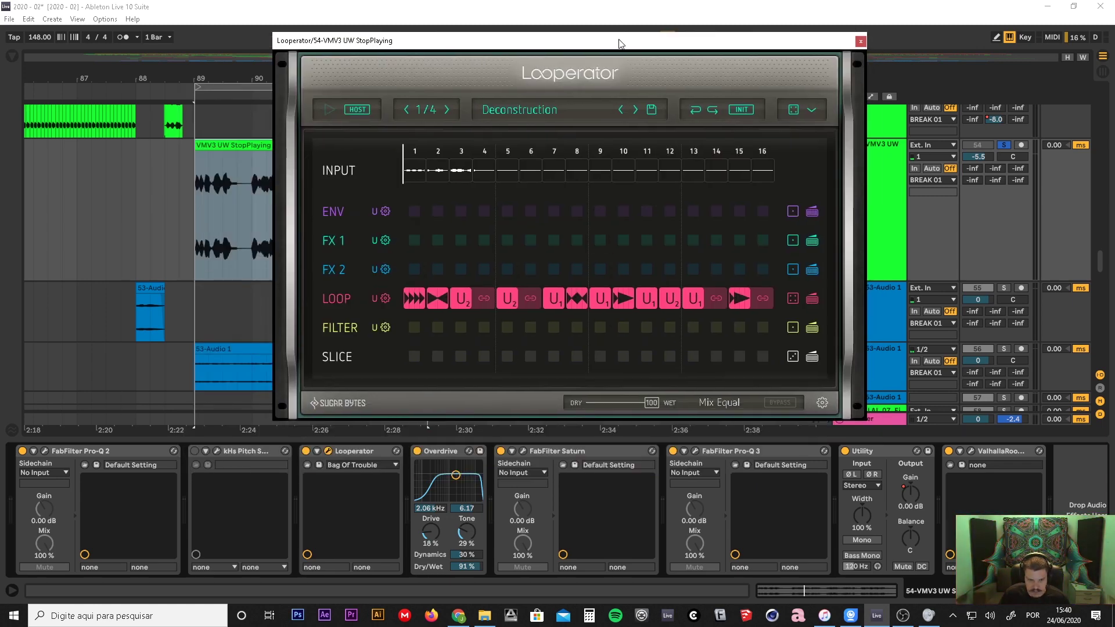
# - Open the user settings of Looperator's LOOP row and look through loop slots U1, U2 and U3
pyautogui.click(894, 178)
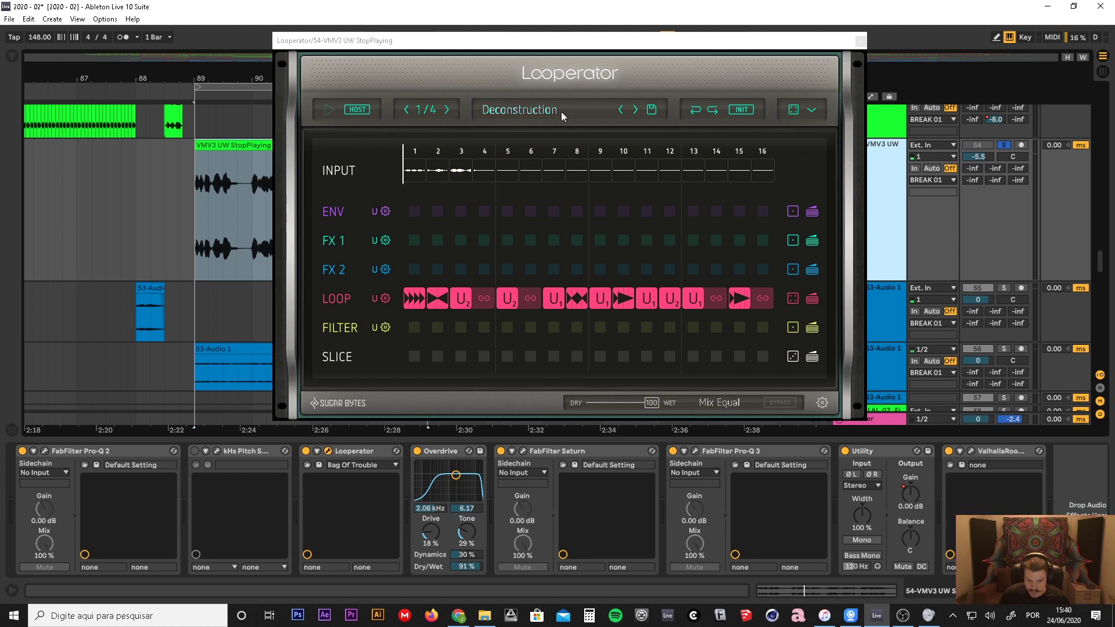
pyautogui.click(385, 299)
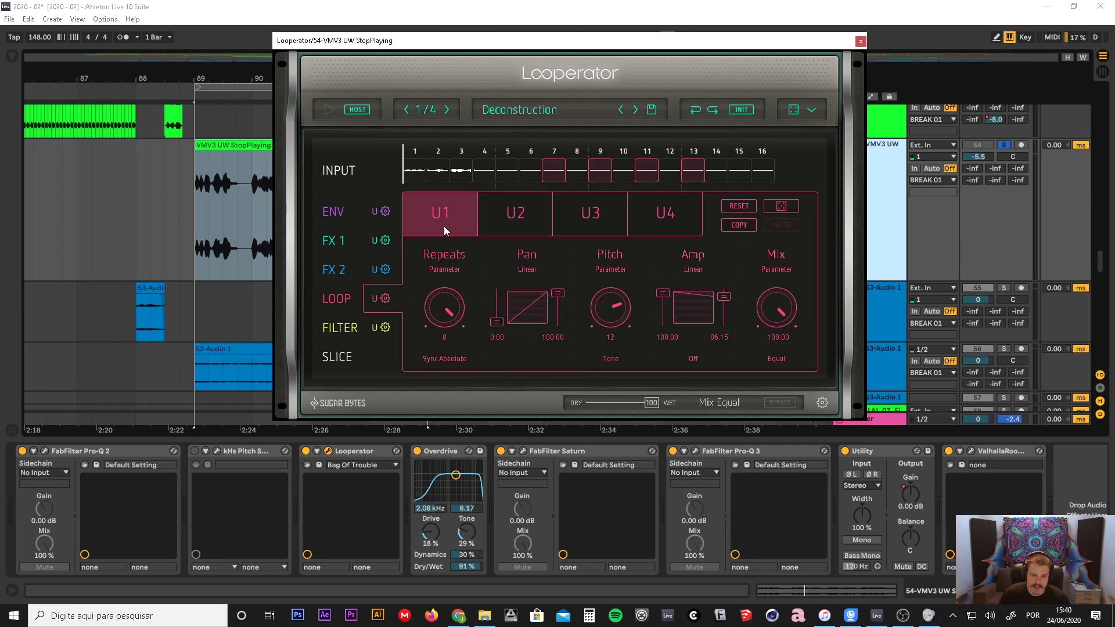
pyautogui.click(538, 228)
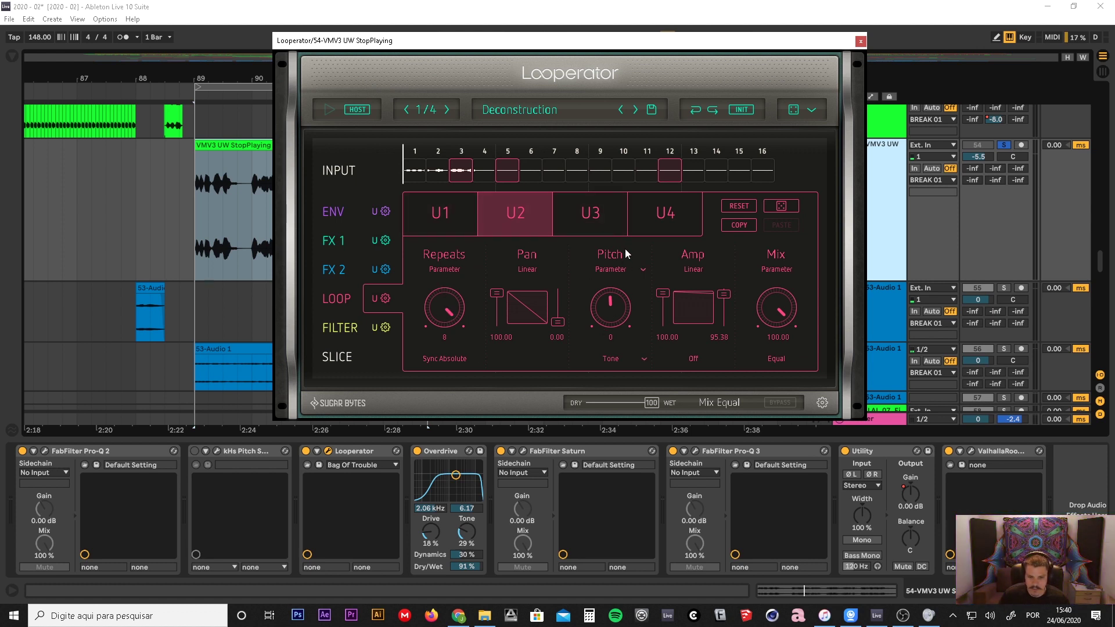
pyautogui.click(606, 223)
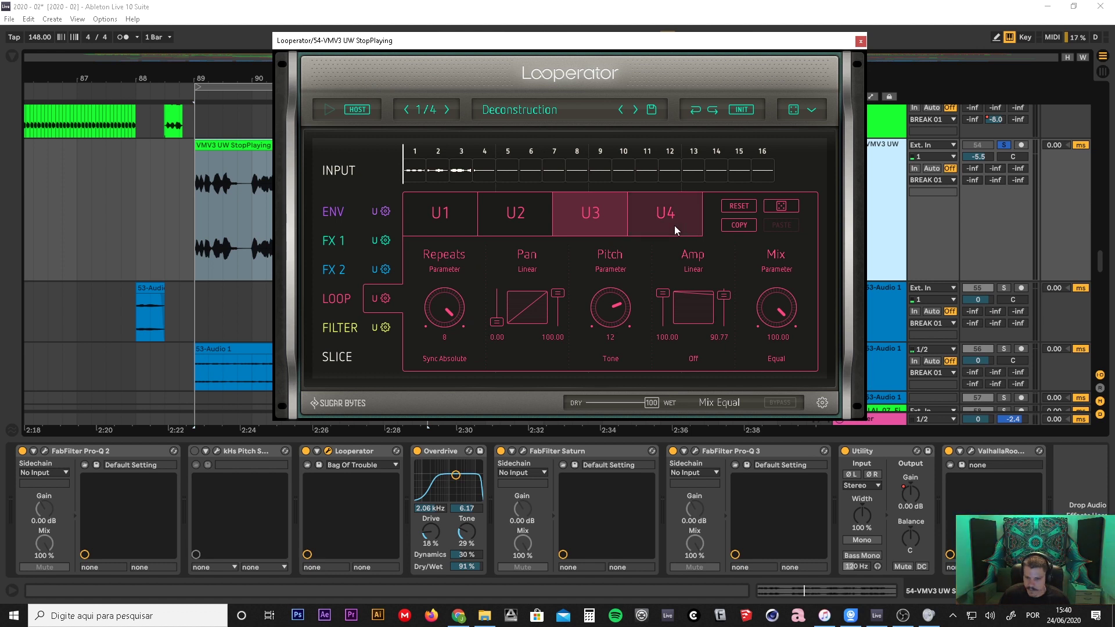
pyautogui.click(540, 227)
pyautogui.click(454, 230)
pyautogui.click(606, 221)
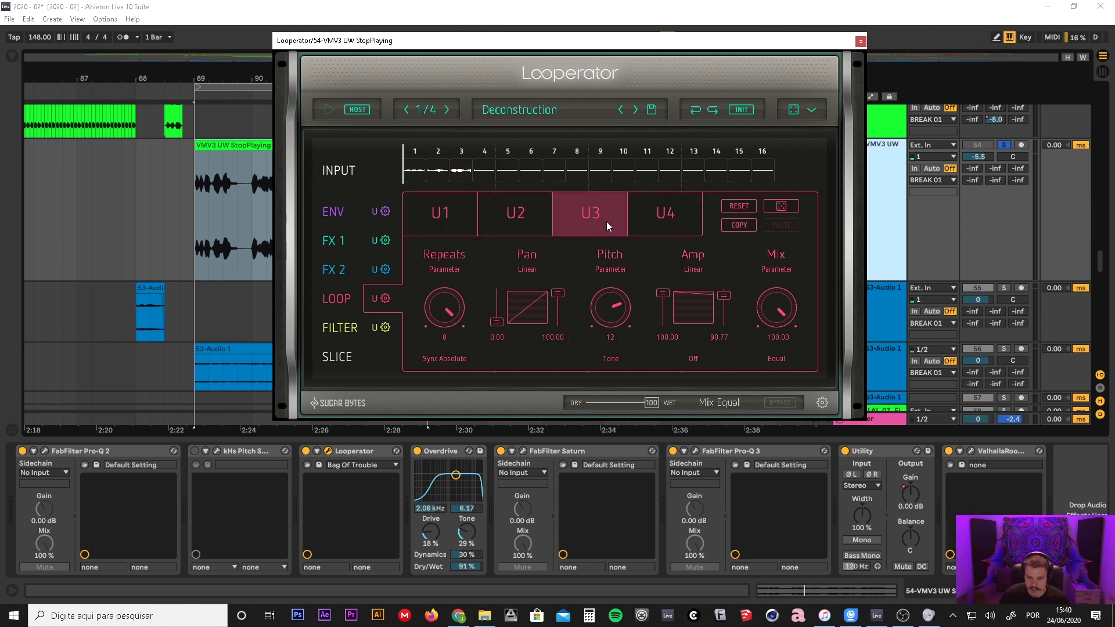
# - Compare which sequence steps use loop slots U2, U1 and U4, and return to Looperator's full step grid
pyautogui.click(518, 209)
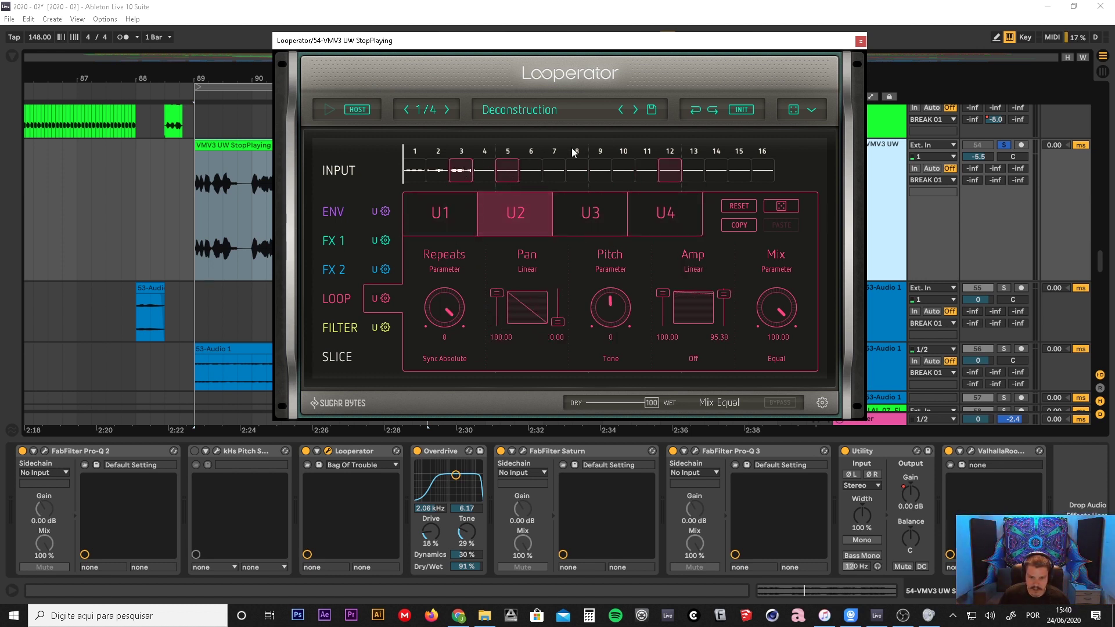
pyautogui.click(440, 212)
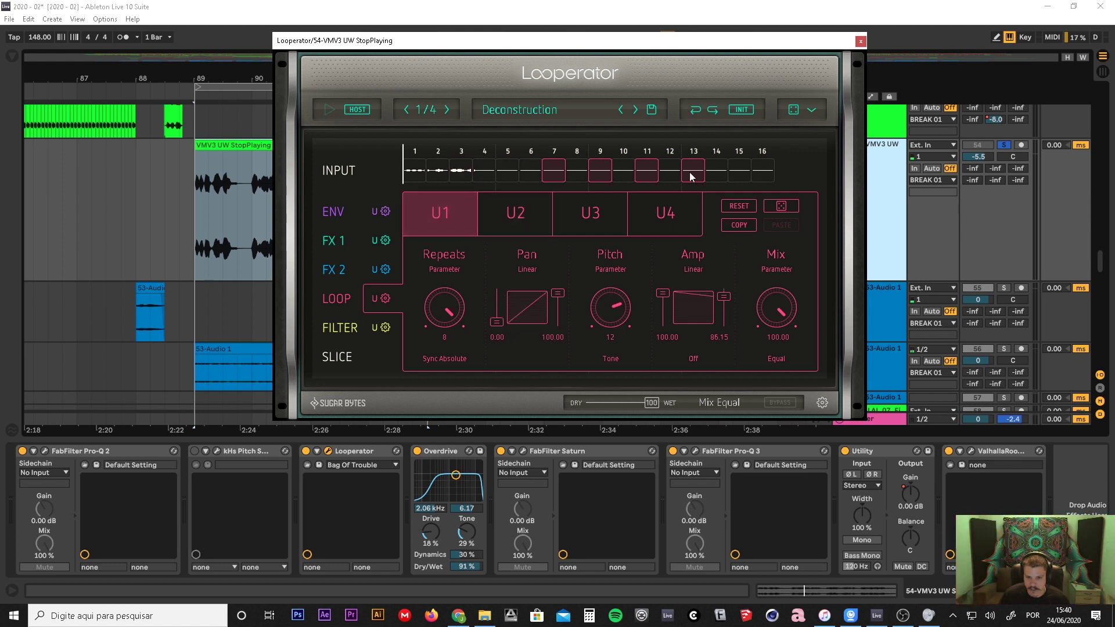
pyautogui.click(677, 222)
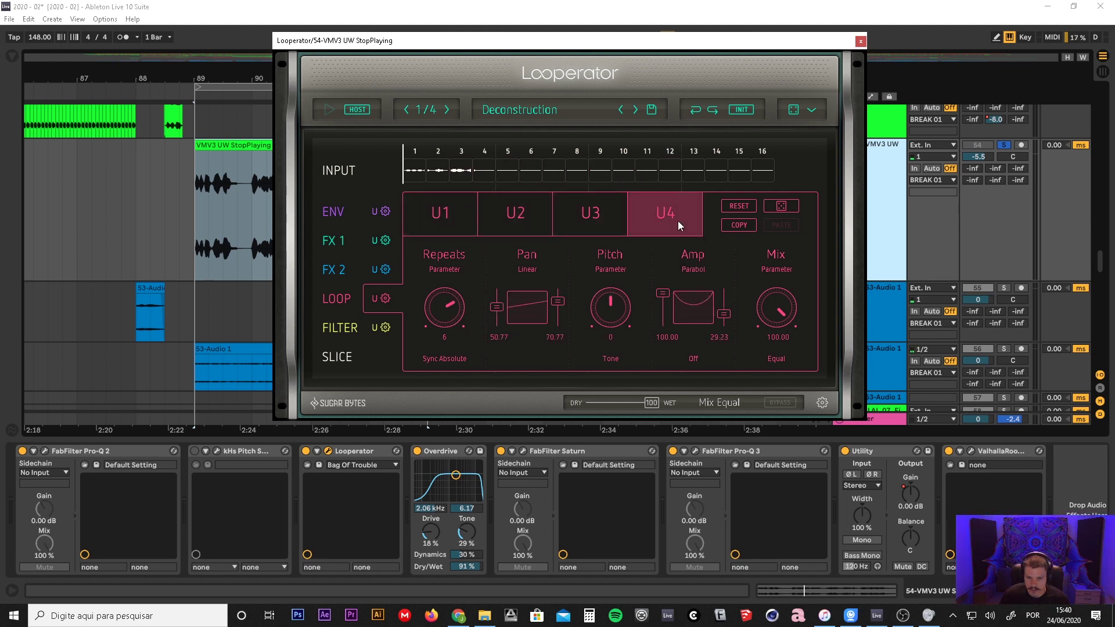
pyautogui.click(587, 229)
pyautogui.click(485, 231)
pyautogui.click(472, 216)
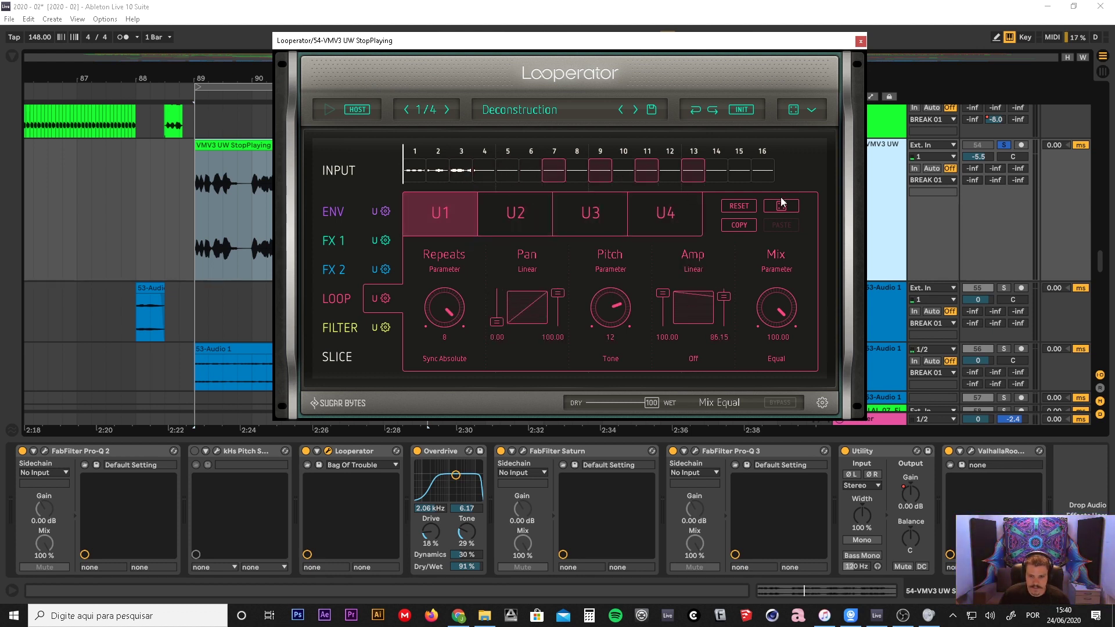
pyautogui.click(387, 299)
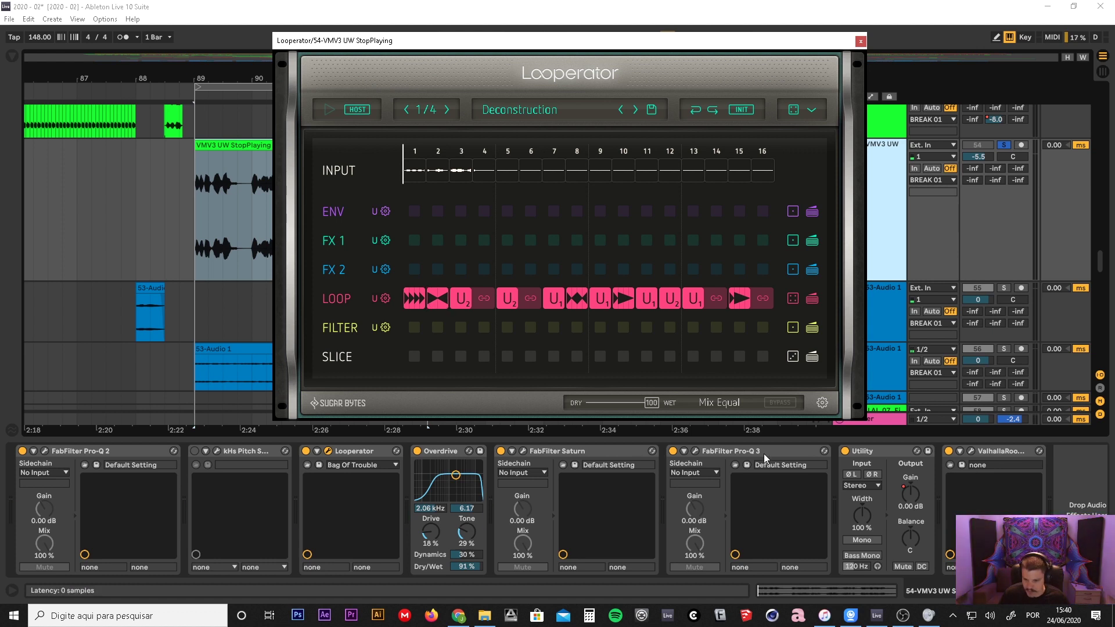
# - Listen to track 54's loop with Looperator on, and close the plugin window
pyautogui.press('space')
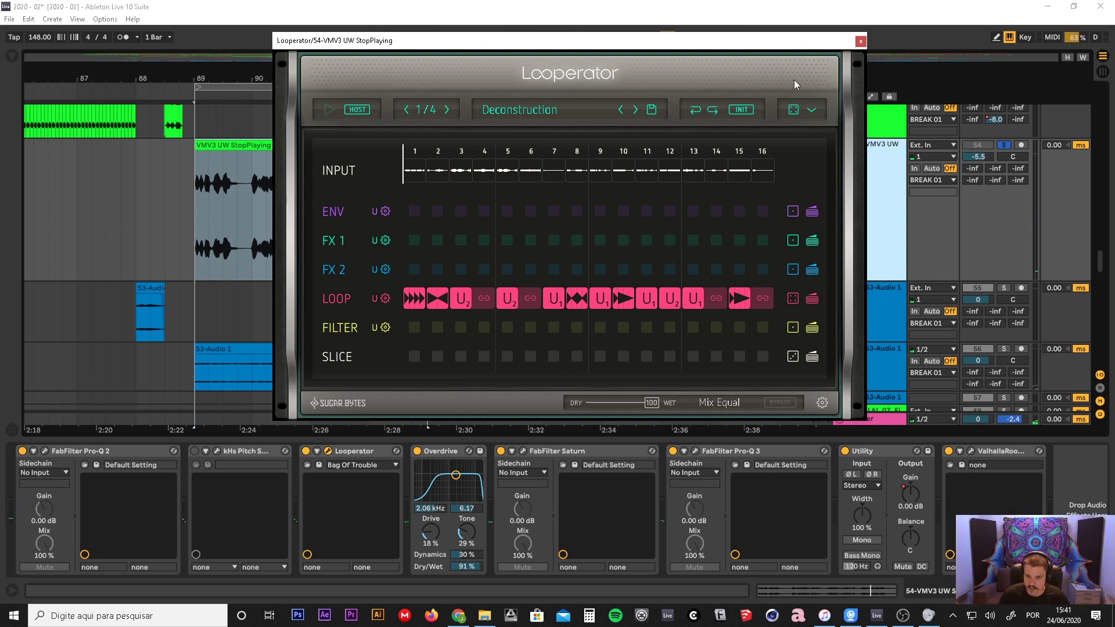
pyautogui.moveTo(599, 50); pyautogui.dragTo(269, 44)
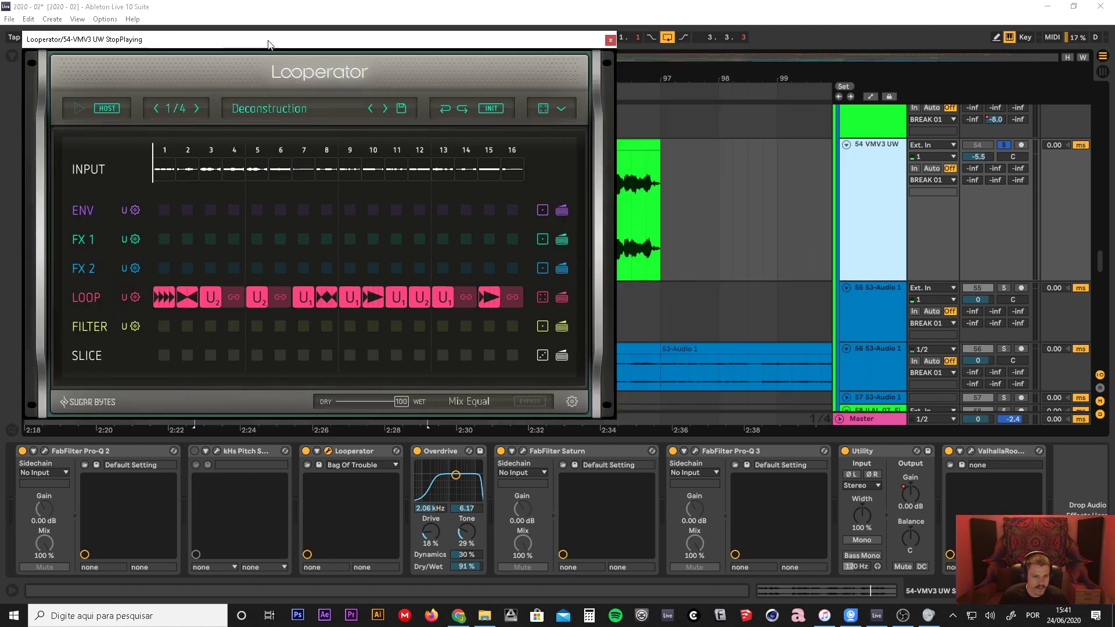
pyautogui.click(609, 40)
# - Enlarge track 56 below the StopPlaying clips, select it to display its device chain, and solo it
pyautogui.scroll(-2, 906, 257)
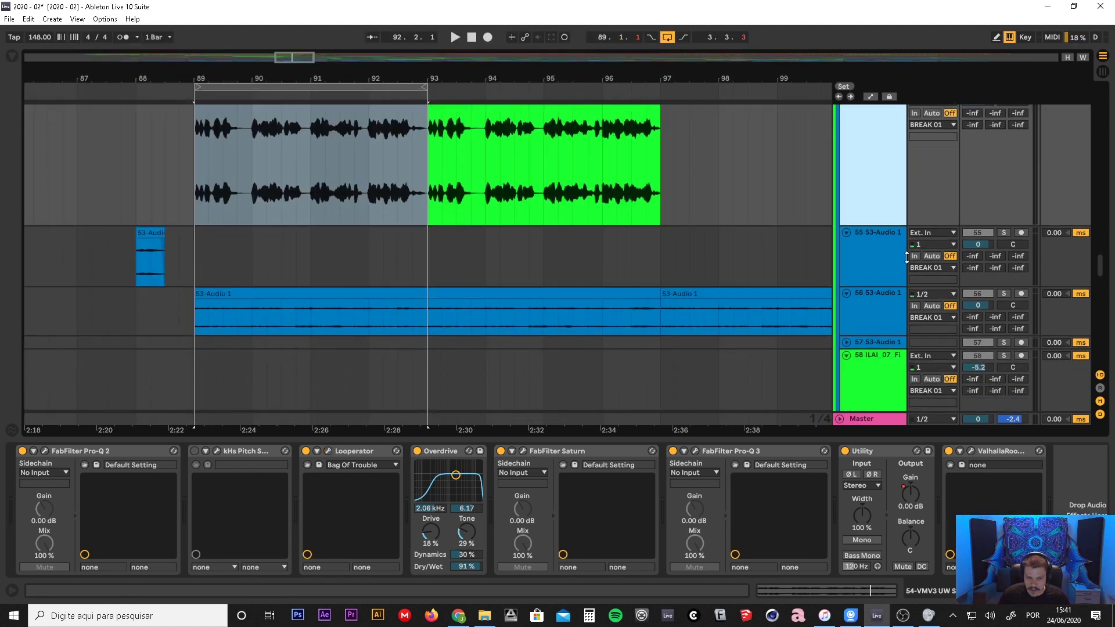
pyautogui.moveTo(872, 335); pyautogui.dragTo(872, 395)
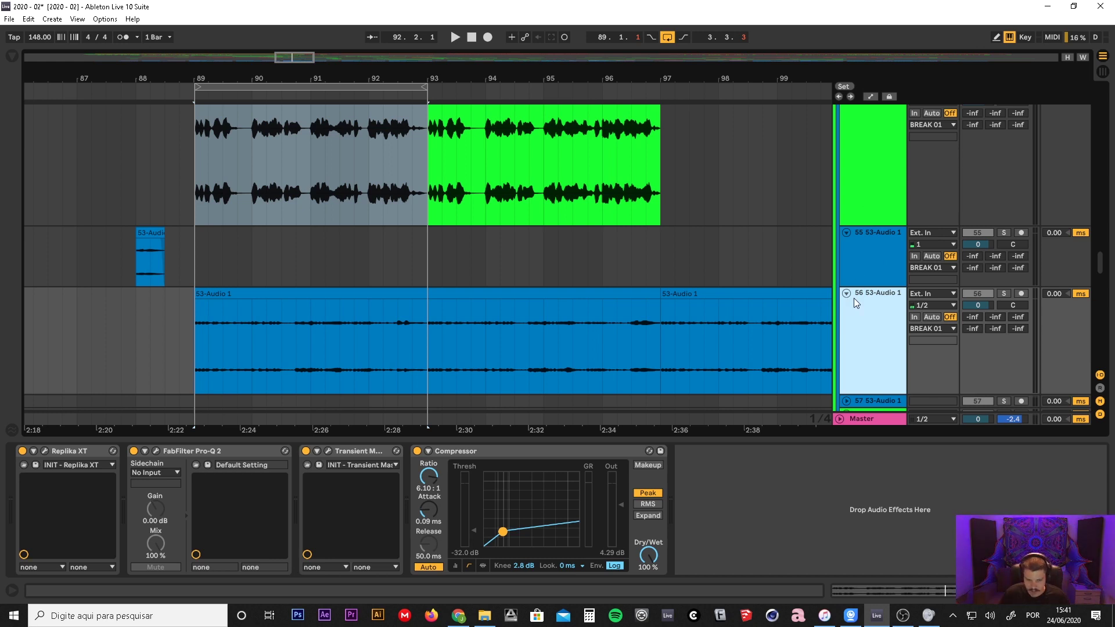
pyautogui.rightClick(858, 334)
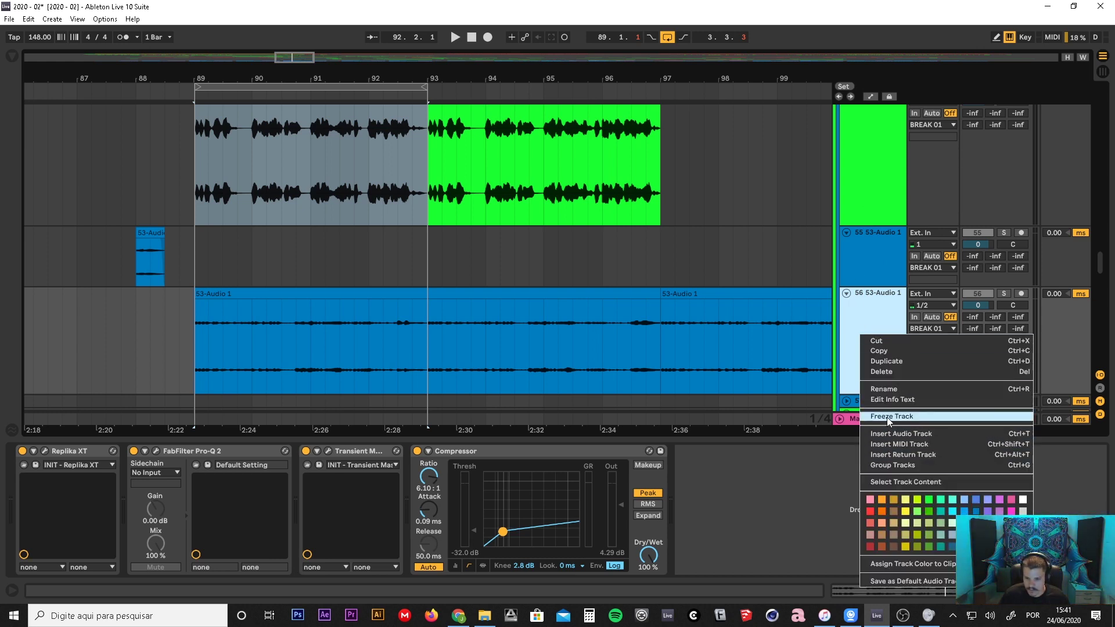
pyautogui.click(870, 318)
pyautogui.scroll(-1, 872, 311)
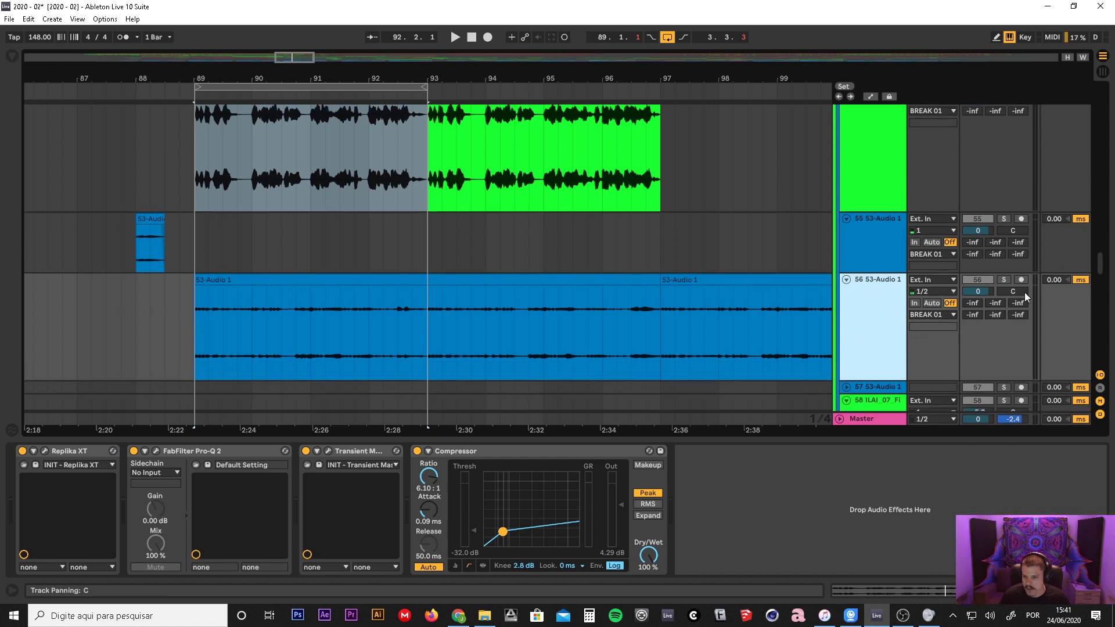
pyautogui.click(1006, 278)
# - Enlarge track 56 further, and compare its device chain with the one on track 54
pyautogui.scroll(-3, 868, 295)
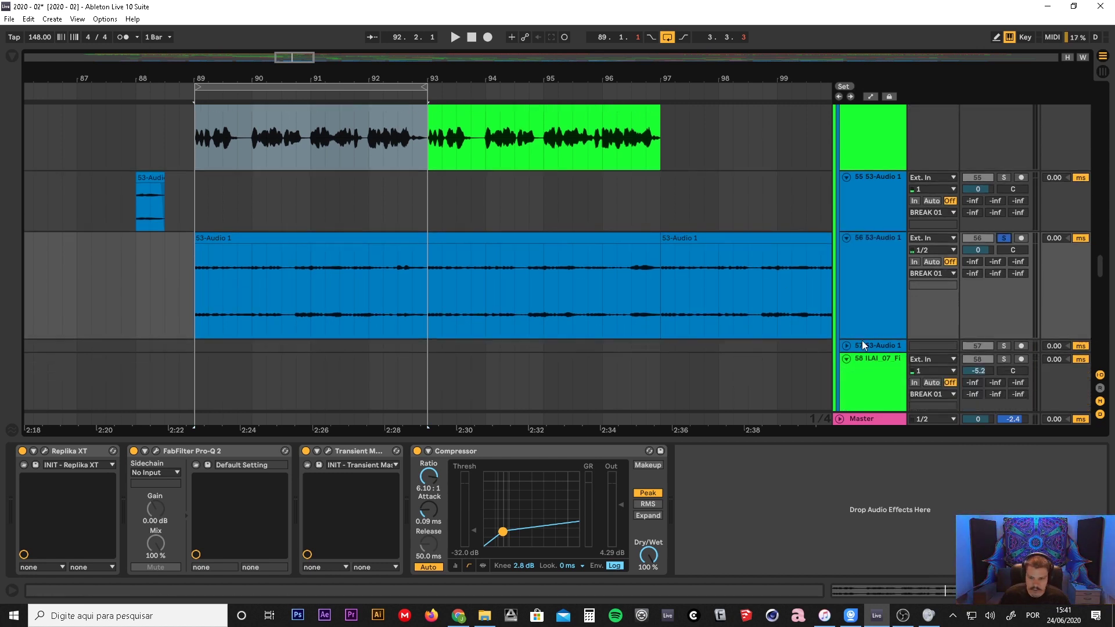
pyautogui.moveTo(864, 355); pyautogui.dragTo(863, 407)
pyautogui.click(876, 331)
pyautogui.scroll(-3, 875, 332)
pyautogui.scroll(6, 876, 332)
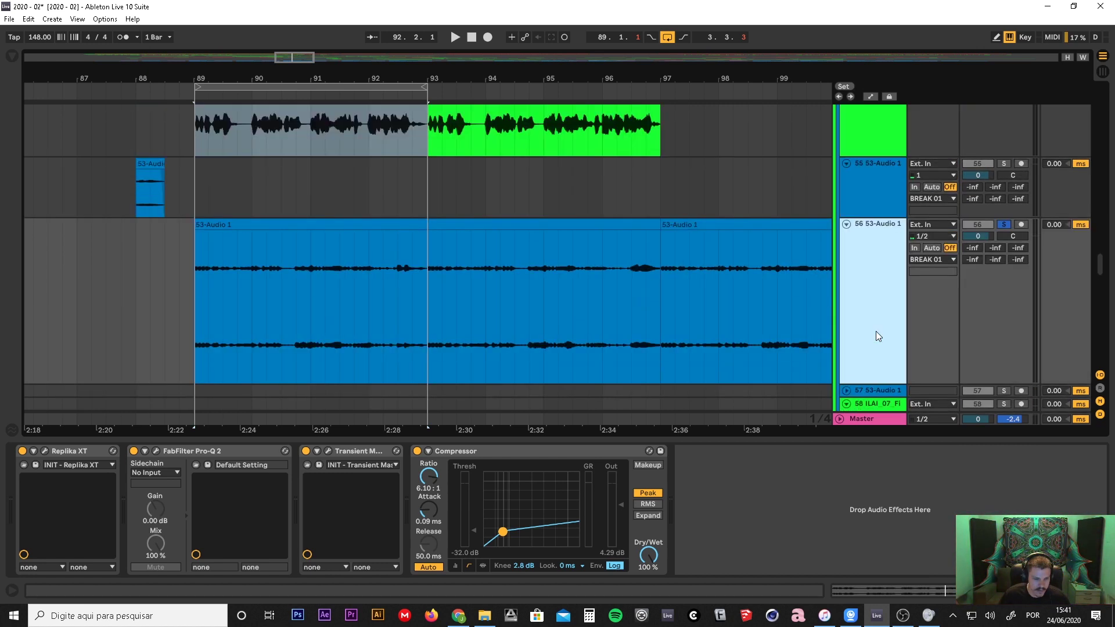
pyautogui.scroll(3, 875, 332)
pyautogui.click(876, 331)
pyautogui.scroll(-10, 876, 332)
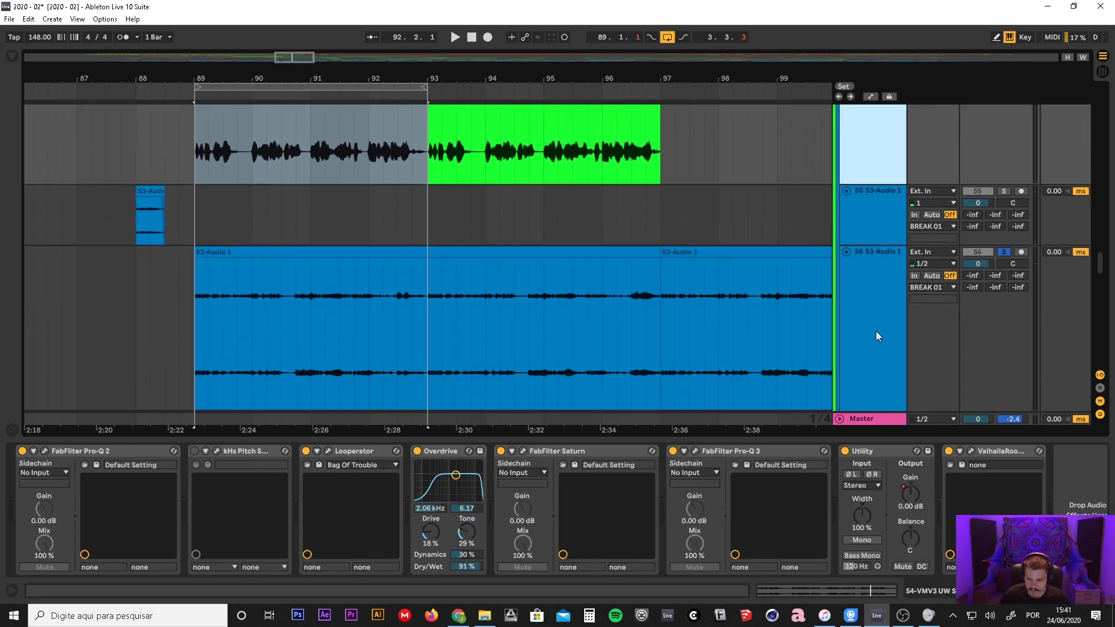
pyautogui.click(876, 331)
pyautogui.scroll(-3, 876, 332)
pyautogui.scroll(-3, 876, 336)
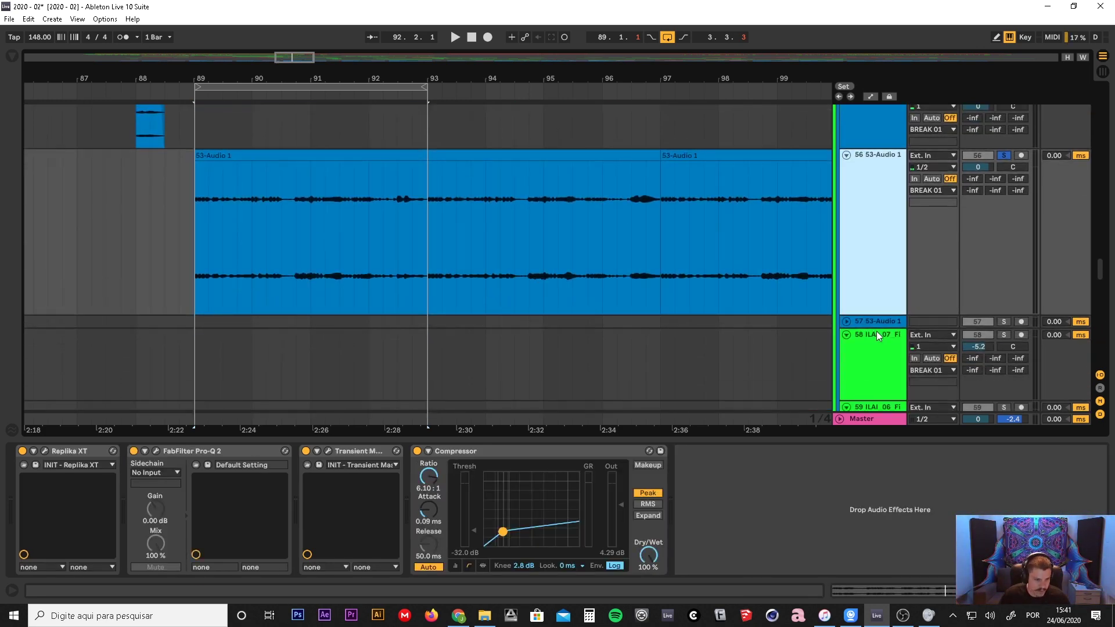
# - Open track 56's Transient Master window to examine its settings, and close it
pyautogui.moveTo(366, 77); pyautogui.dragTo(395, 123)
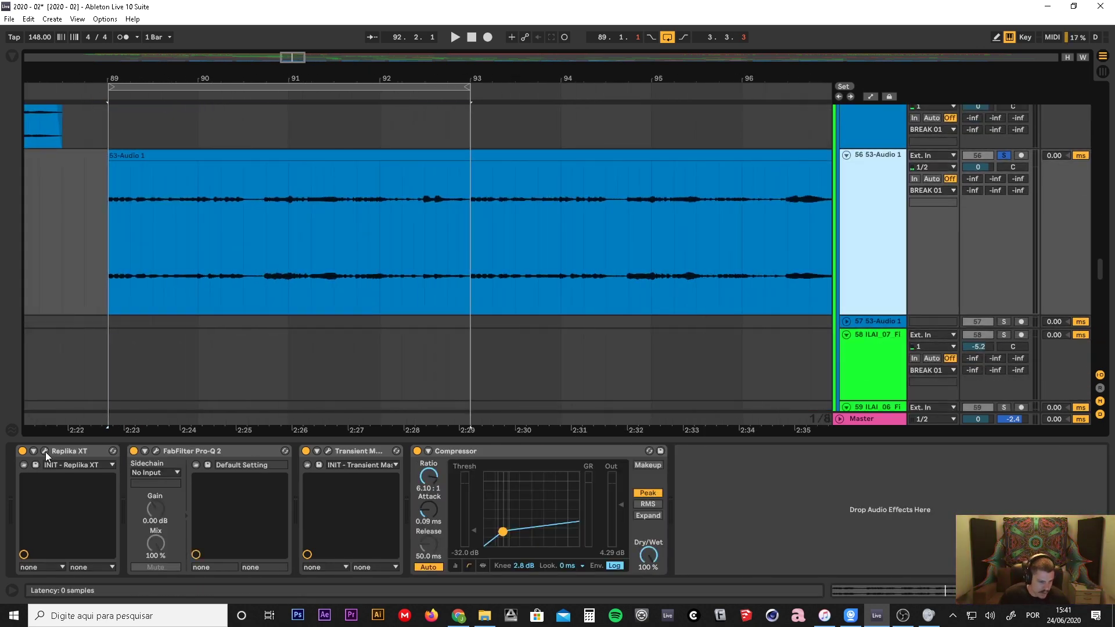
pyautogui.click(328, 452)
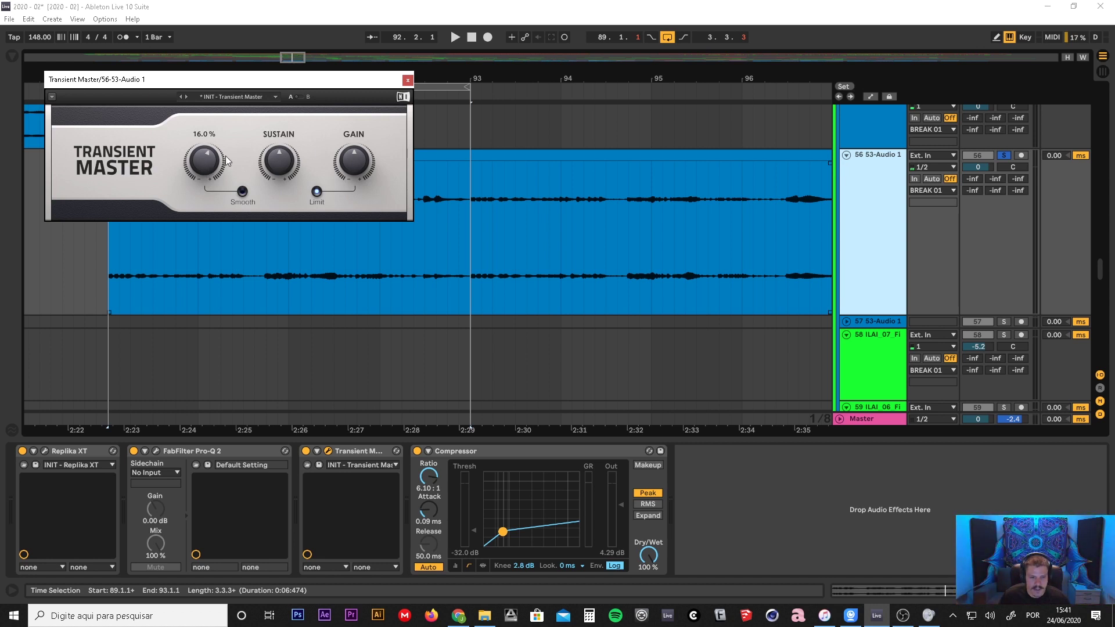
pyautogui.click(409, 81)
# - Play the soloed track 56 in a loop from bar 89, and extend the loop to bar 97
pyautogui.click(188, 87)
pyautogui.press('space')
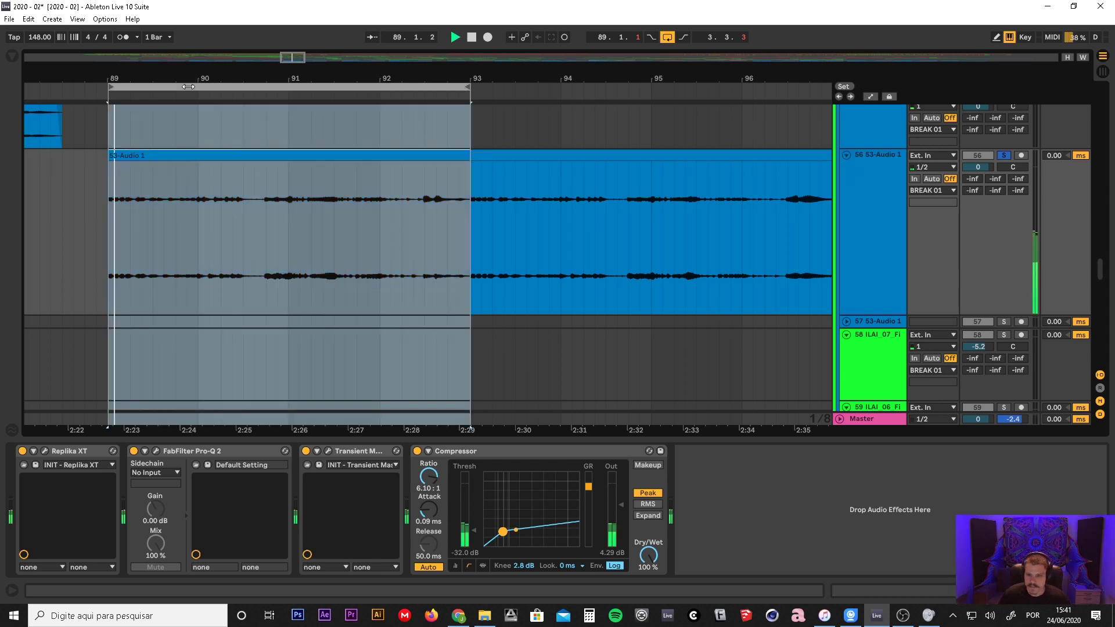
pyautogui.moveTo(286, 56); pyautogui.dragTo(555, 102)
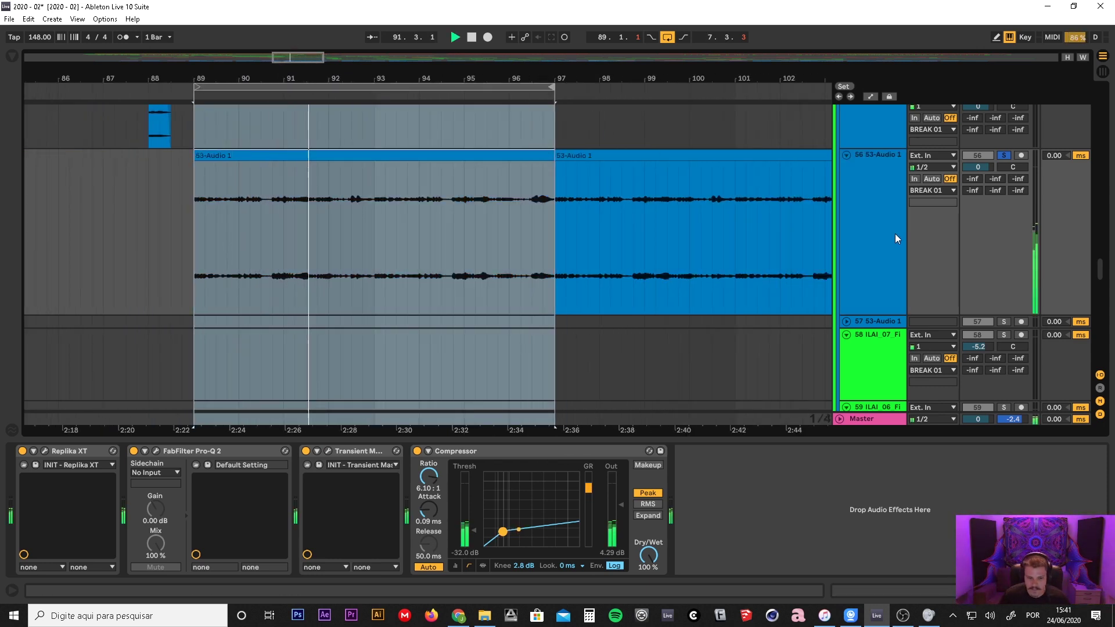
# - Examine track 56's Replika XT delay settings while listening, close the plugin window, and stop playback
pyautogui.click(46, 451)
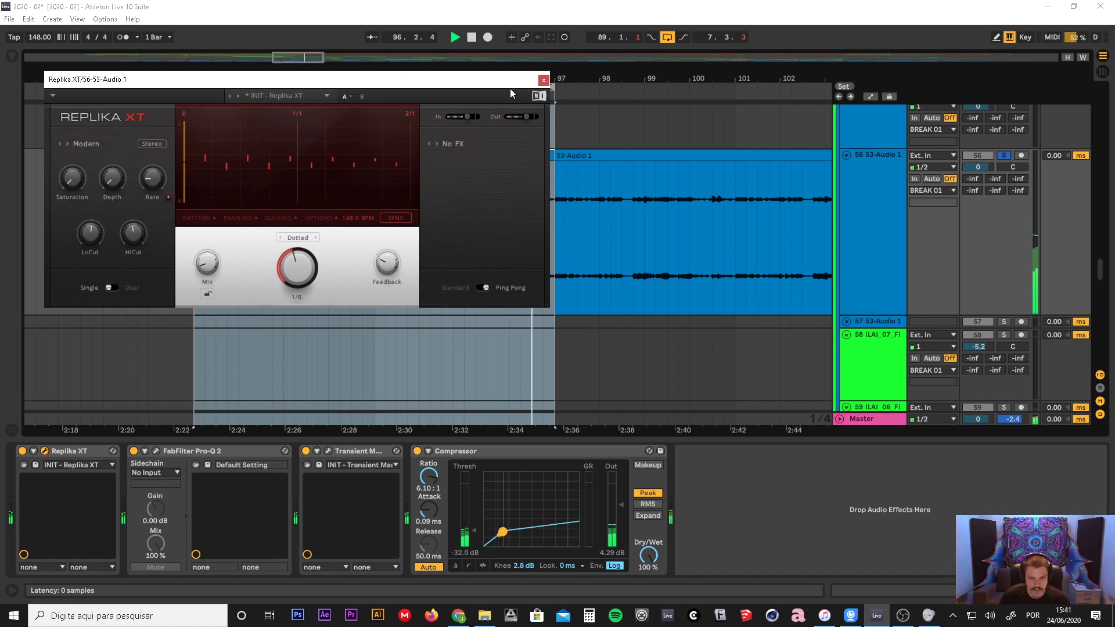
pyautogui.click(544, 80)
pyautogui.click(866, 186)
pyautogui.press('space')
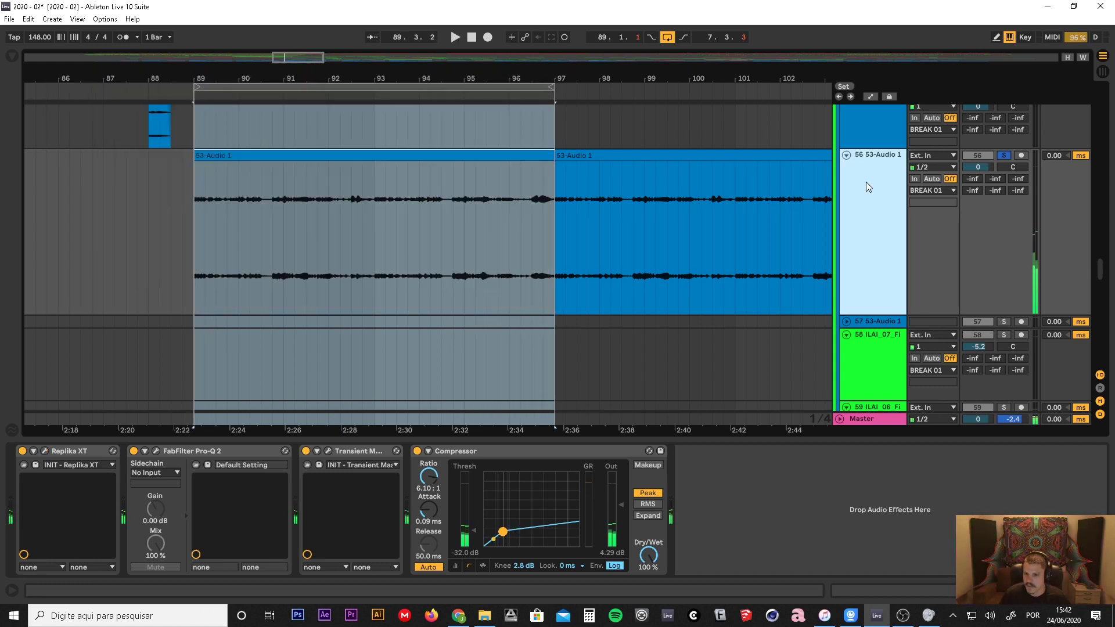
# - Take track 56 out of solo, and play the full arrangement from bar 73
pyautogui.click(1009, 156)
pyautogui.moveTo(734, 72); pyautogui.dragTo(634, 58)
pyautogui.scroll(7, 698, 192)
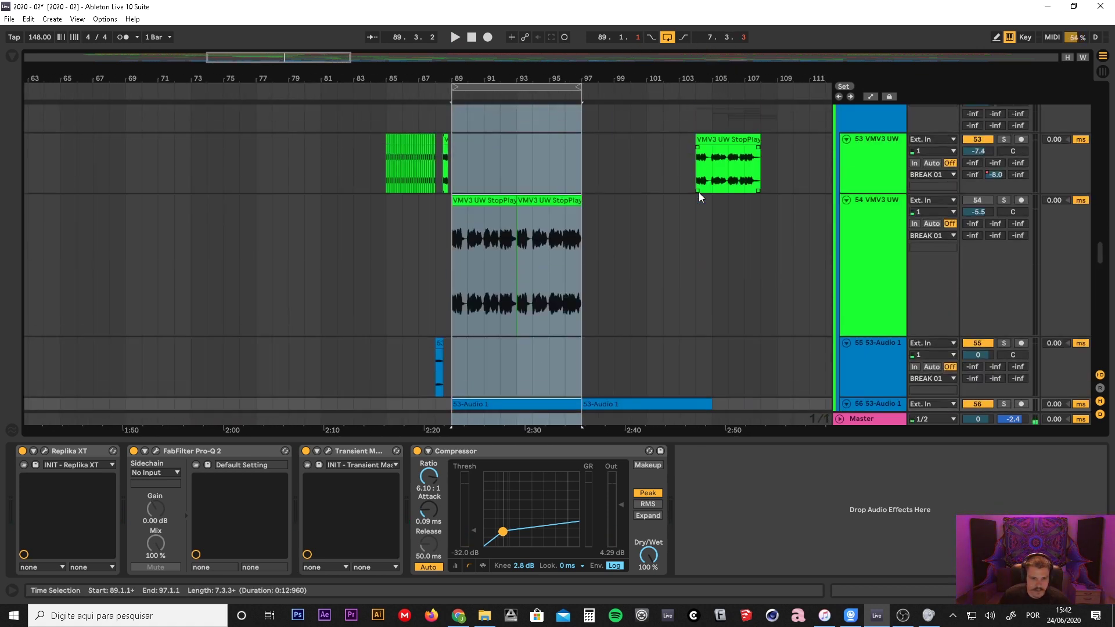
pyautogui.scroll(3, 699, 193)
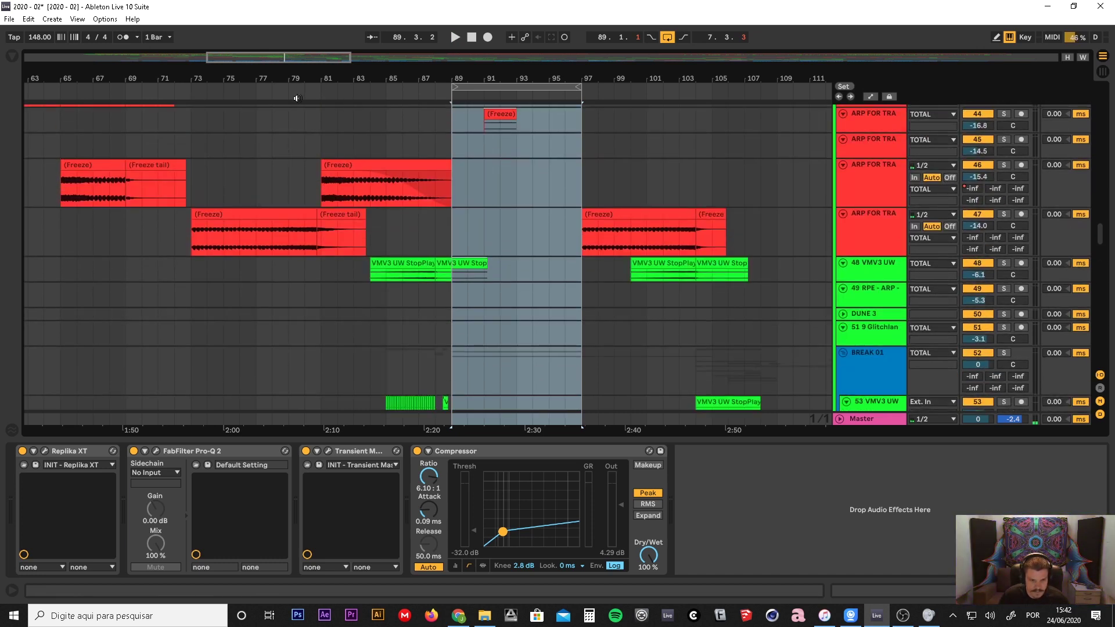
pyautogui.click(189, 93)
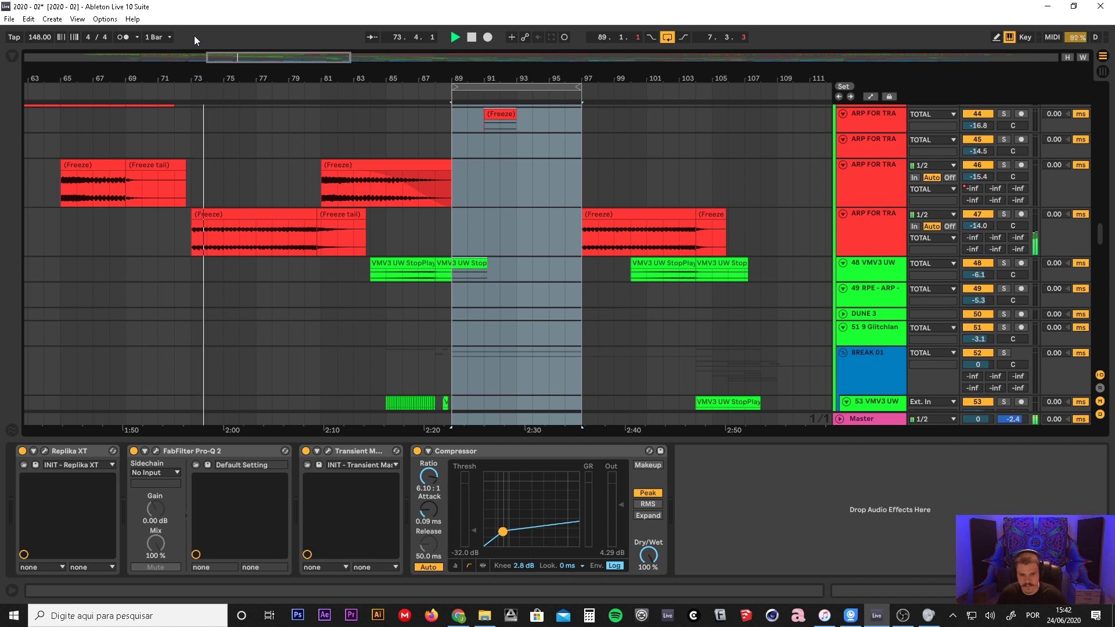
pyautogui.moveTo(521, 76); pyautogui.dragTo(549, 155)
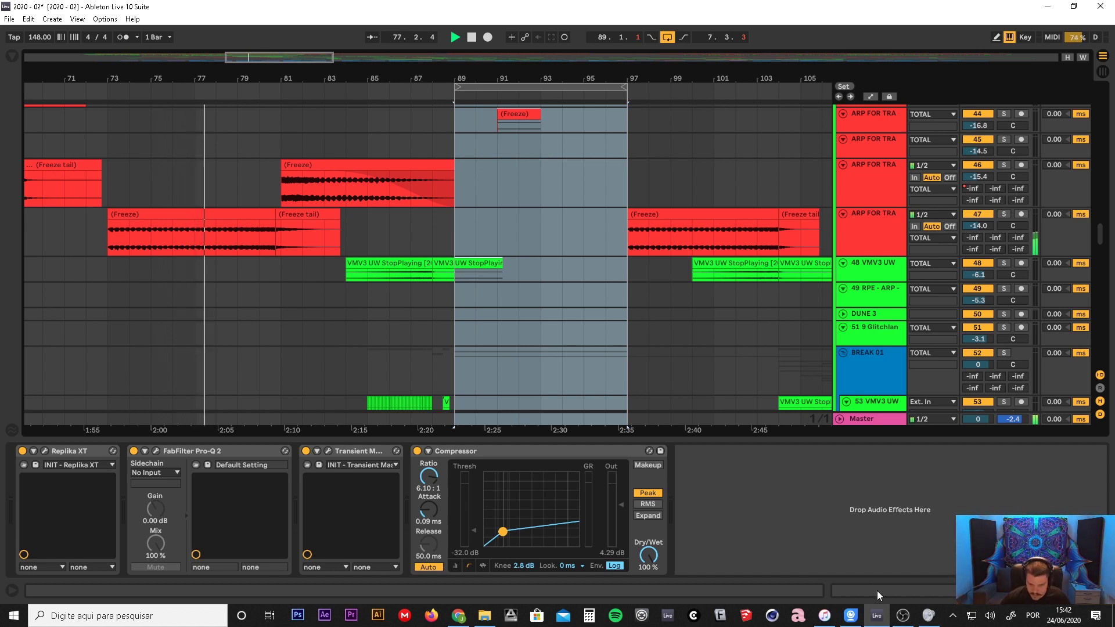
# - Lower the e2eSoft iVCam volume in the Windows volume mixer, and clear the mixer from view
pyautogui.click(932, 617)
pyautogui.moveTo(169, 539); pyautogui.dragTo(170, 551)
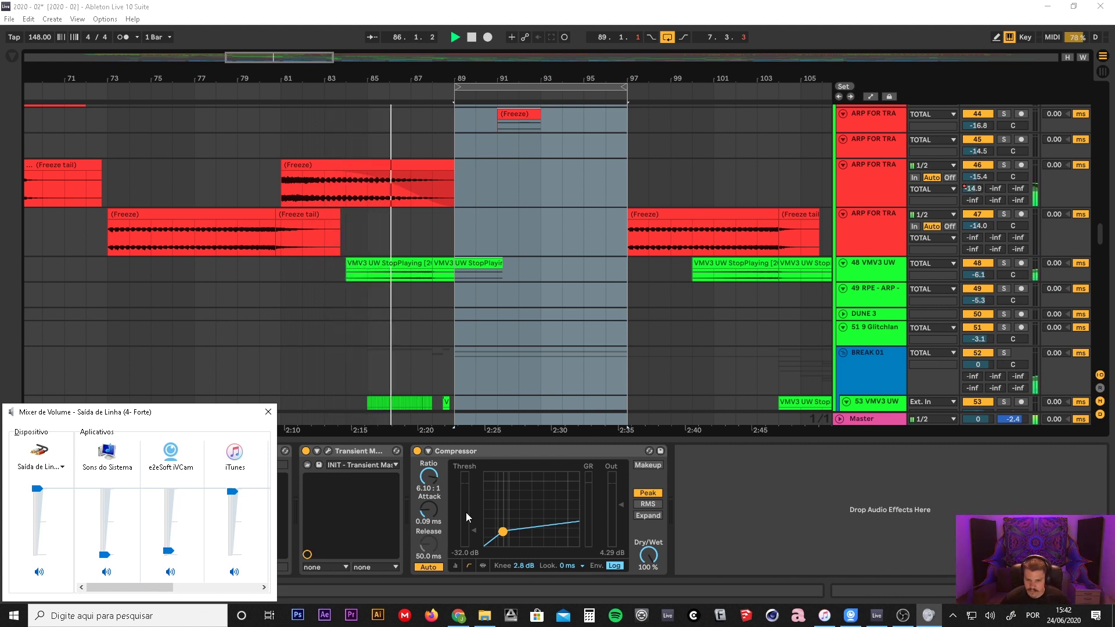
pyautogui.moveTo(212, 411); pyautogui.dragTo(219, 587)
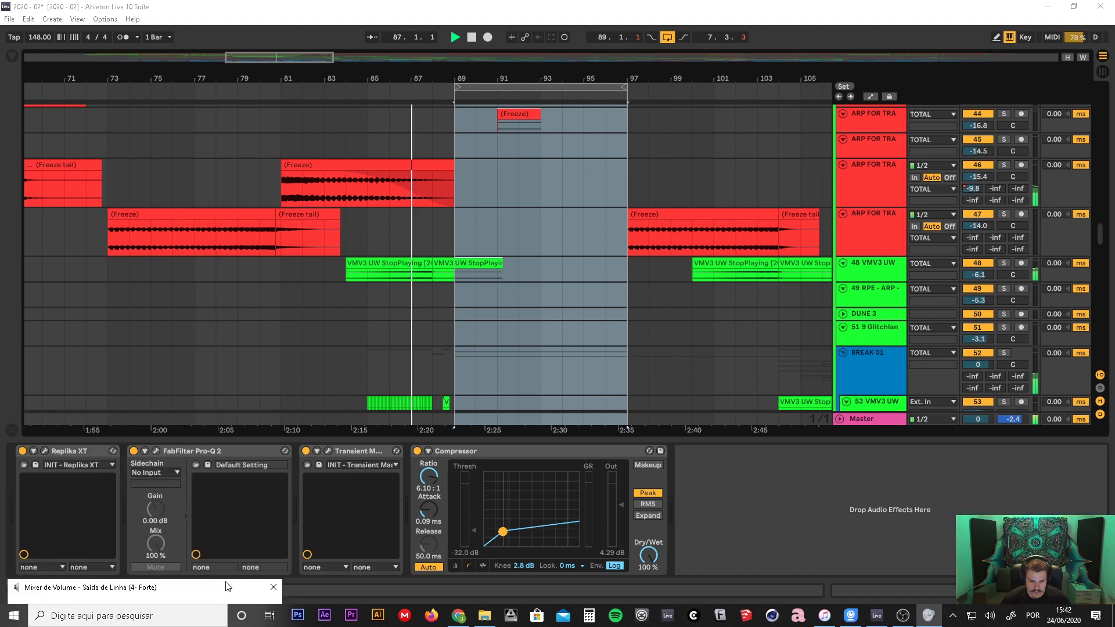
pyautogui.click(769, 5)
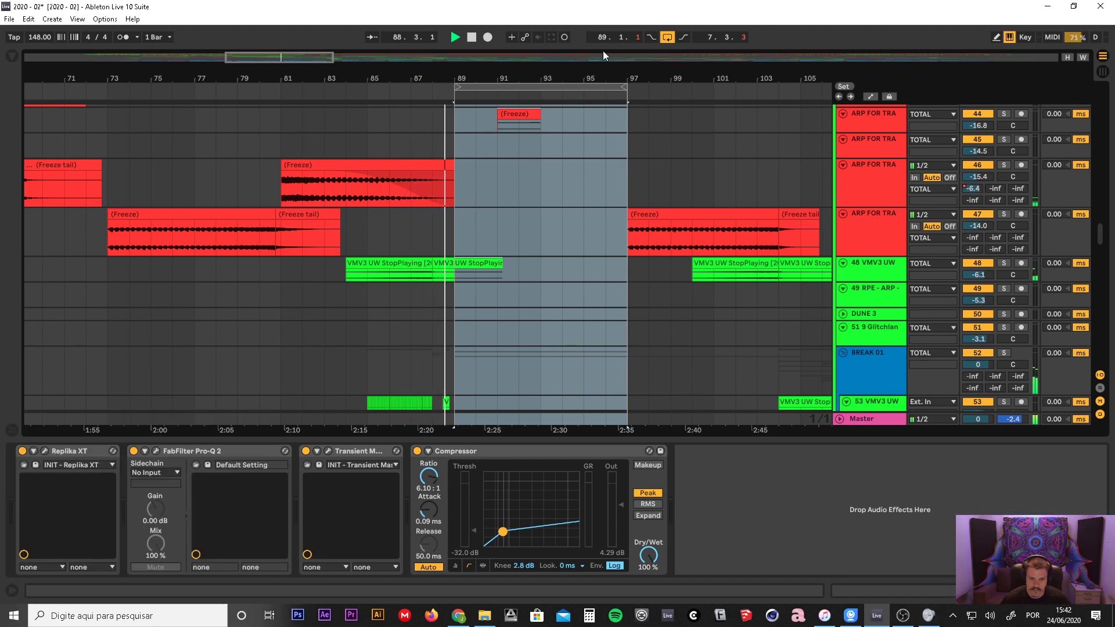
# - Follow the playback through bars 89 to 97, and examine the frozen clips on tracks 40 to 47
pyautogui.moveTo(585, 90); pyautogui.dragTo(548, 142)
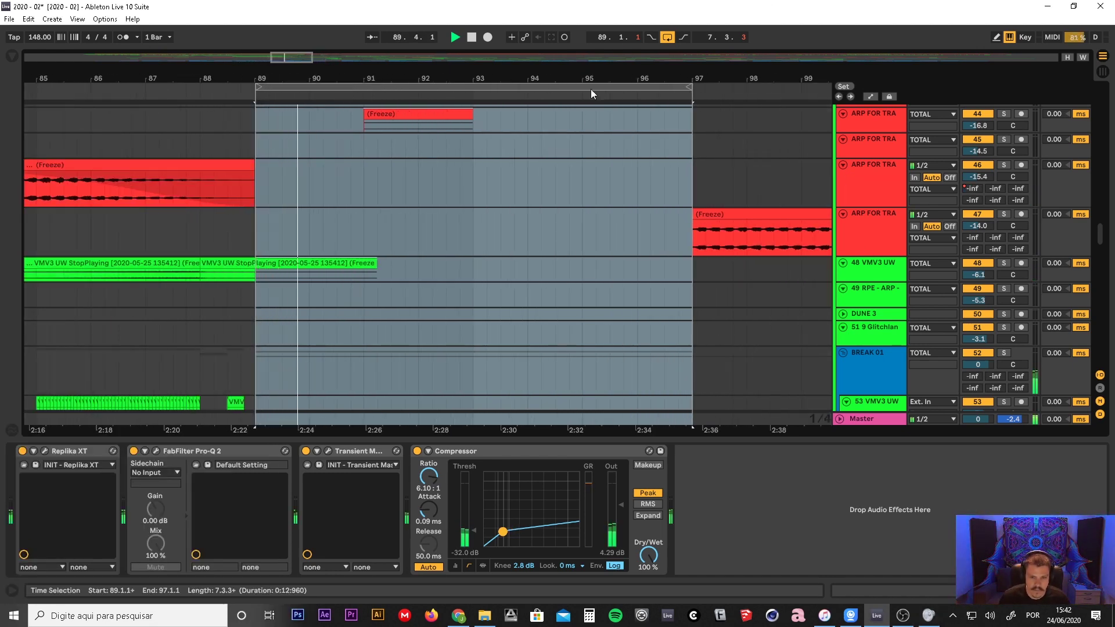
pyautogui.moveTo(585, 76); pyautogui.dragTo(485, 75)
pyautogui.scroll(2, 529, 259)
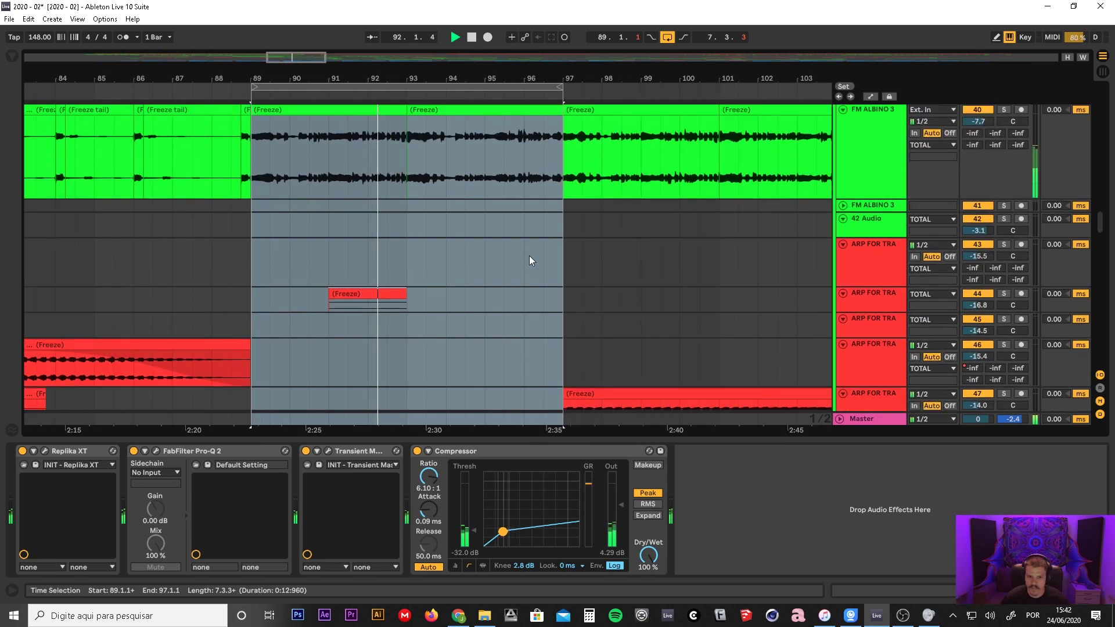
# - Extend the bar 89 loop to end at bar 105 while following the playback down through the BREAK 01 tracks
pyautogui.scroll(-10, 529, 256)
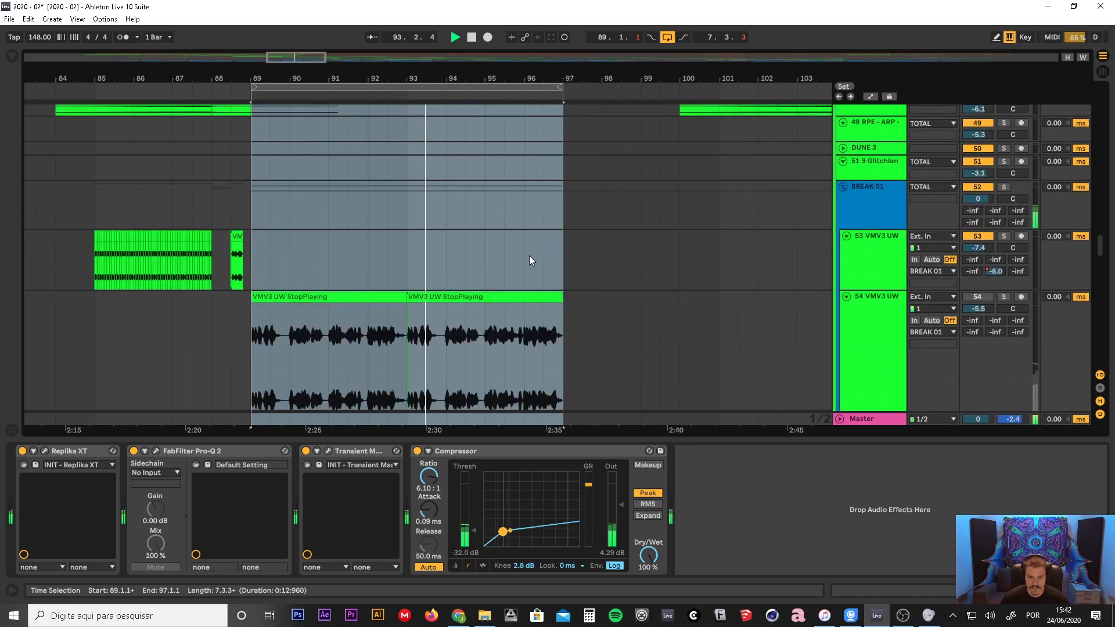
pyautogui.scroll(-5, 529, 260)
pyautogui.moveTo(561, 87); pyautogui.dragTo(653, 100)
pyautogui.scroll(-3, 799, 287)
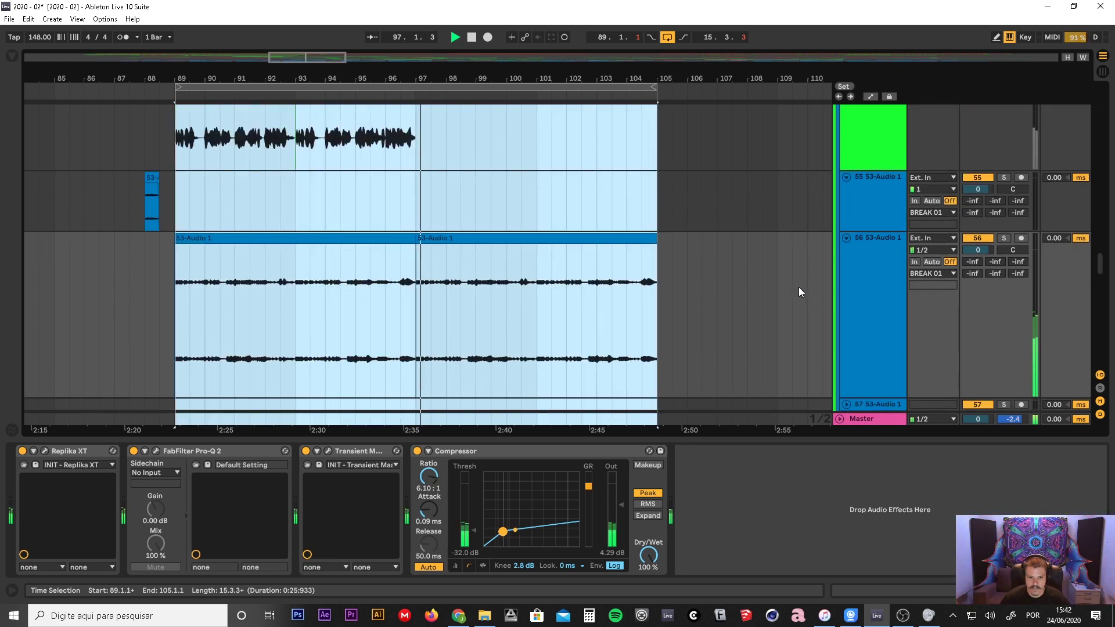
# - Turn looping off so playback continues past bar 105, and follow the fills on tracks 58 to 60
pyautogui.scroll(-4, 800, 287)
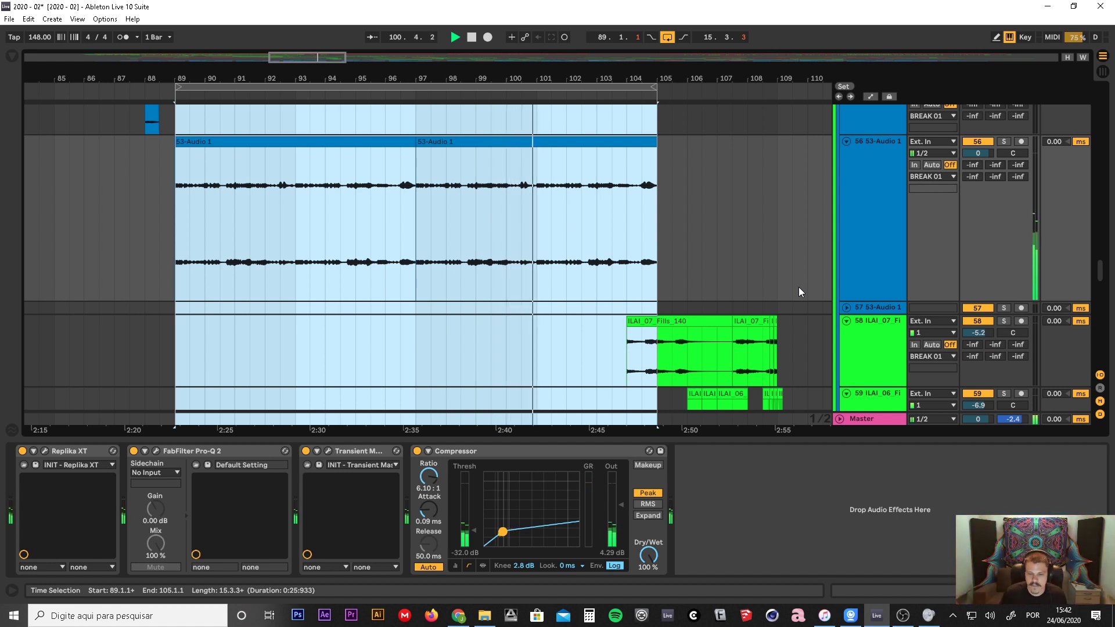
pyautogui.scroll(-3, 799, 287)
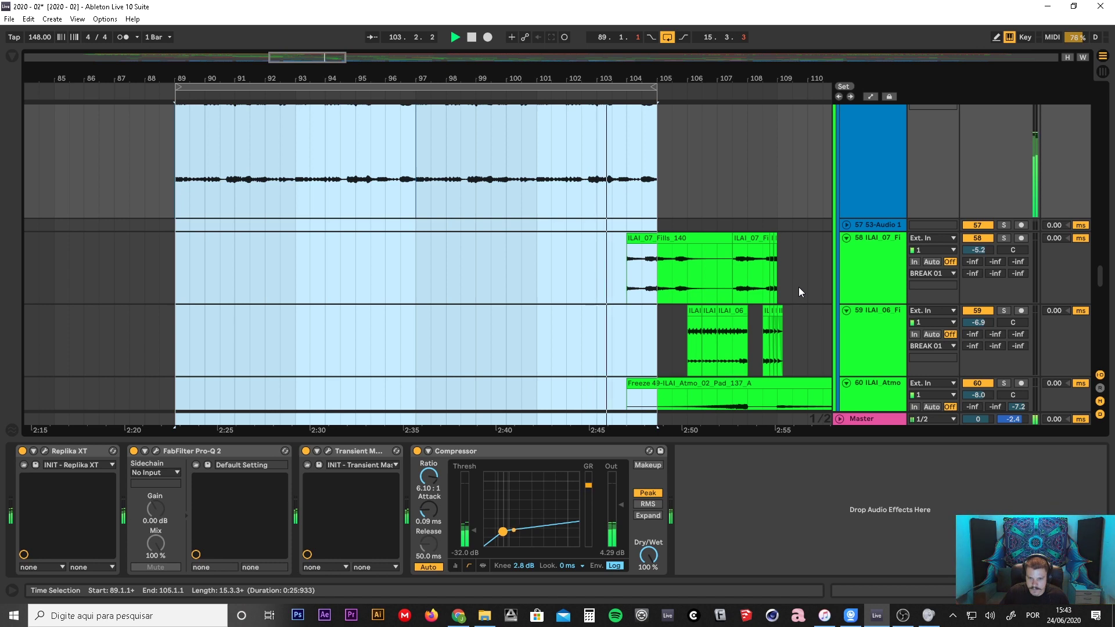
pyautogui.click(667, 37)
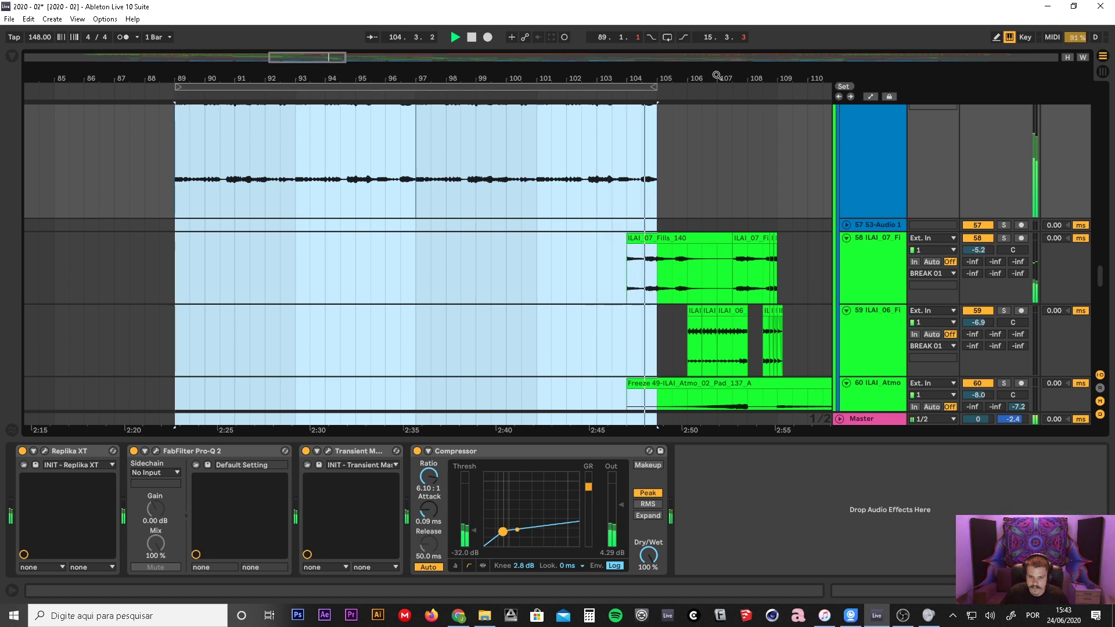
pyautogui.moveTo(718, 75); pyautogui.dragTo(455, 77)
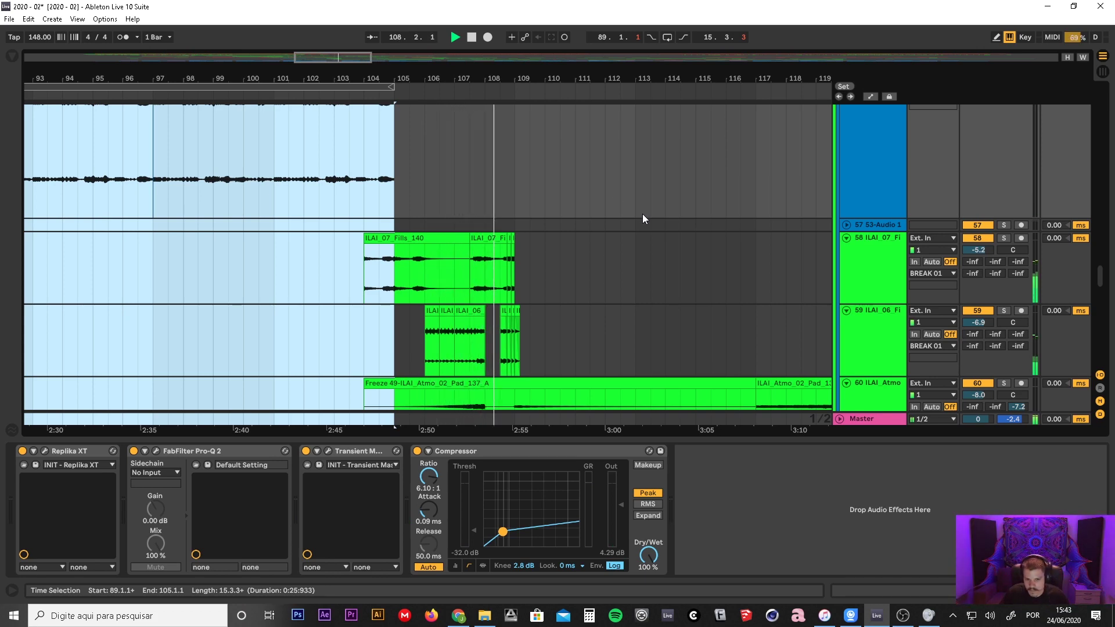
# - Stop playback and look over the fill, atmosphere and riser clips on tracks 59 to 73 around bars 104 to 125
pyautogui.press('space')
pyautogui.scroll(-3, 394, 183)
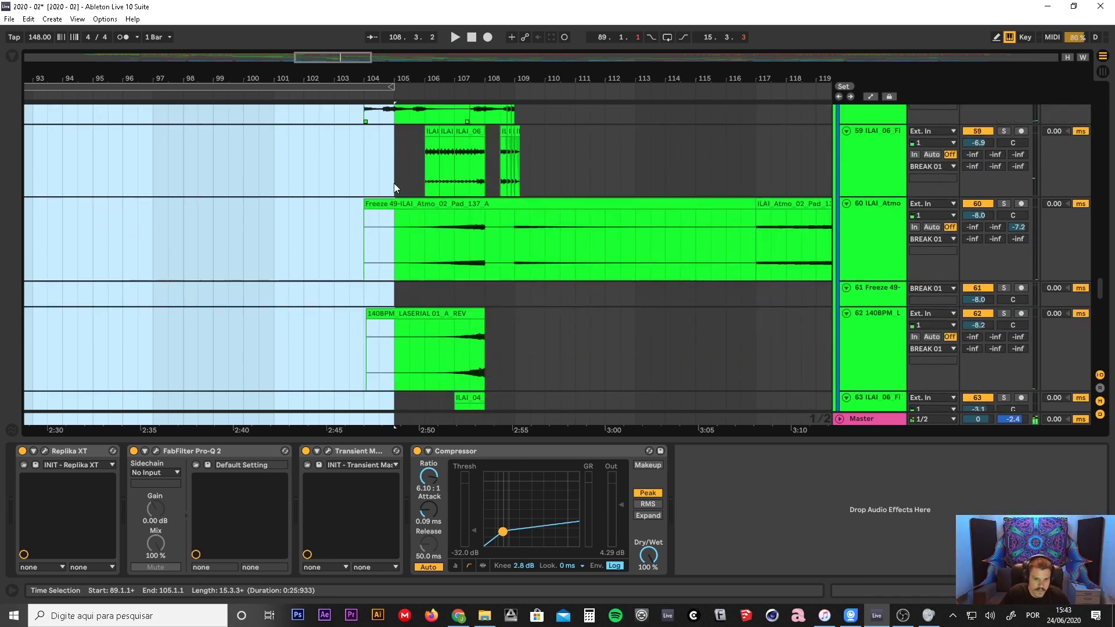
pyautogui.scroll(-3, 393, 183)
pyautogui.moveTo(428, 81); pyautogui.dragTo(428, 61)
pyautogui.scroll(-2, 565, 238)
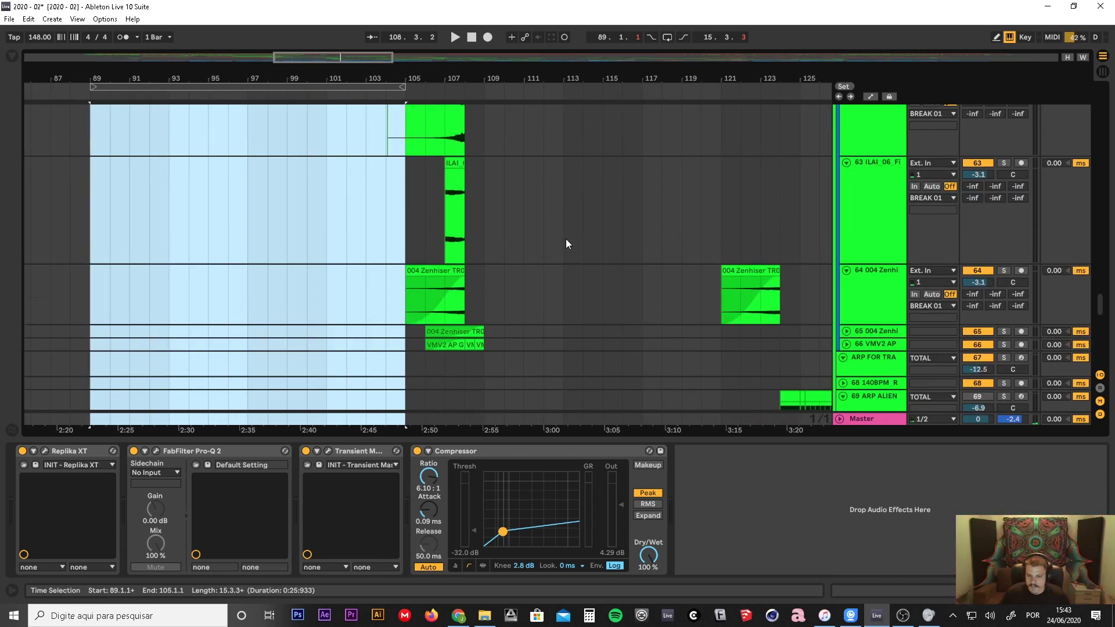
pyautogui.scroll(-4, 566, 239)
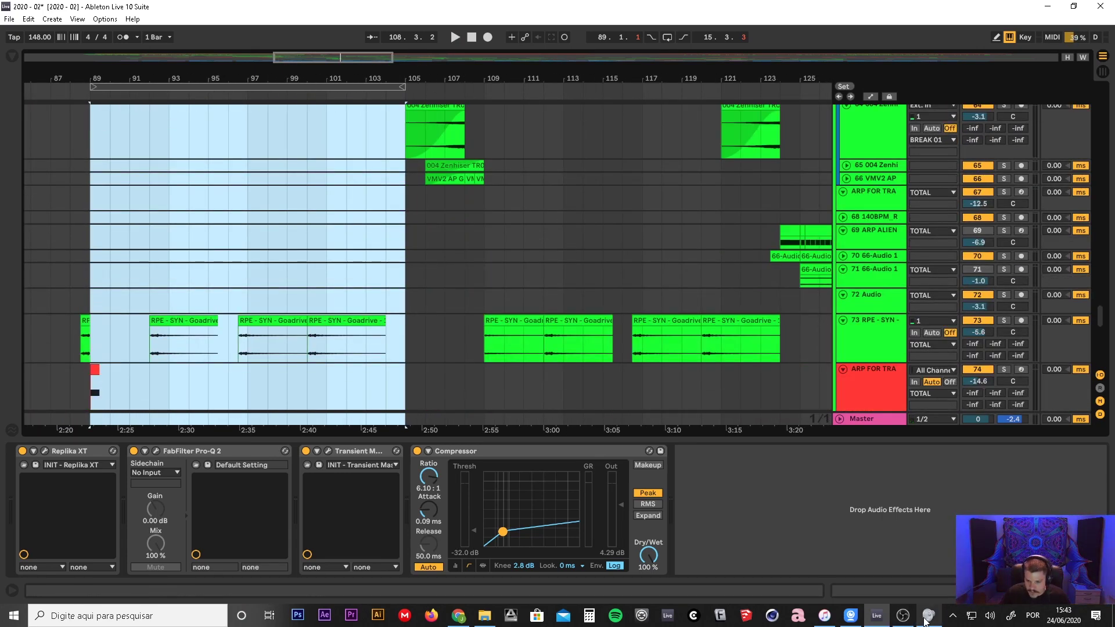
# - Raise the e2eSoft iVCam volume in the Windows volume mixer, and clear the camera and mixer windows from view
pyautogui.click(848, 619)
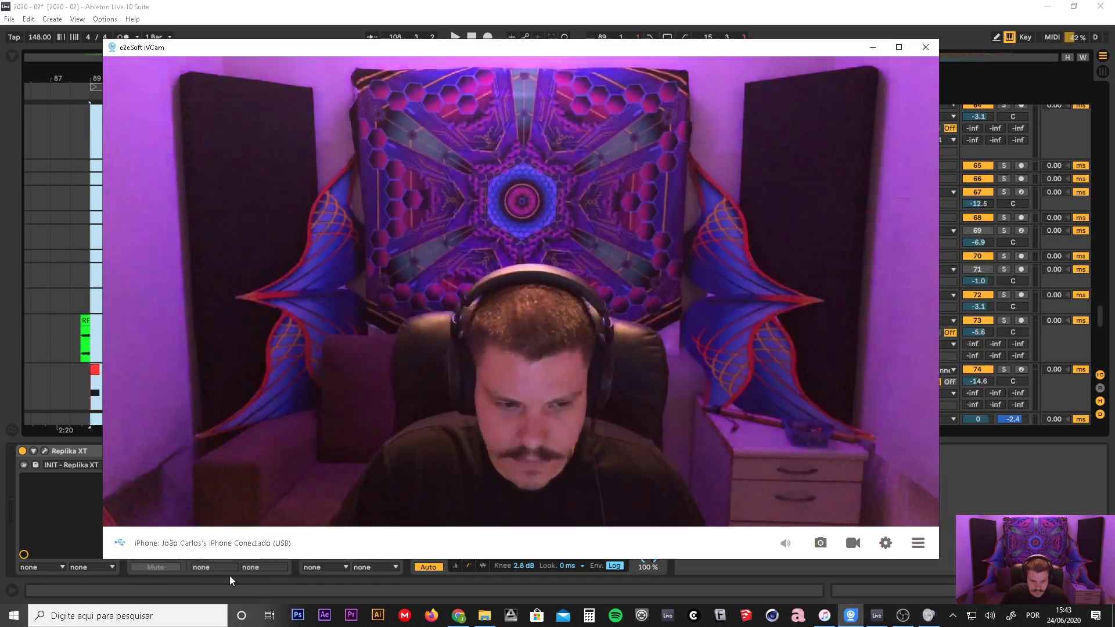
pyautogui.click(851, 615)
pyautogui.click(928, 617)
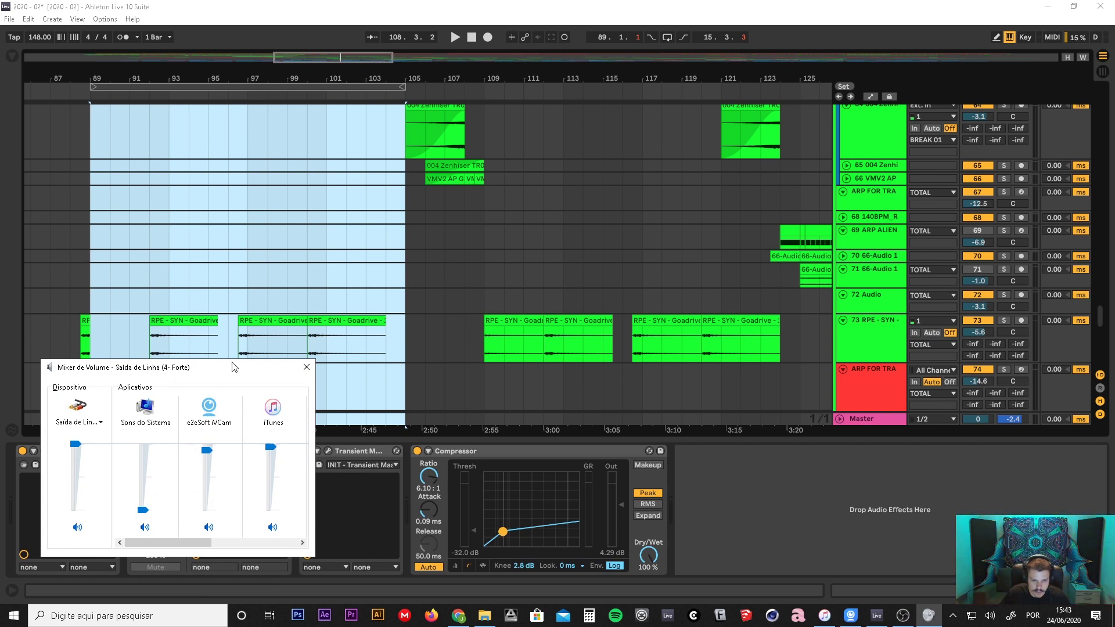
pyautogui.moveTo(226, 364); pyautogui.dragTo(202, 528)
# - Show the effects of track 58, ILAI_07_Fills, and solo the track
pyautogui.moveTo(404, 83); pyautogui.dragTo(406, 107)
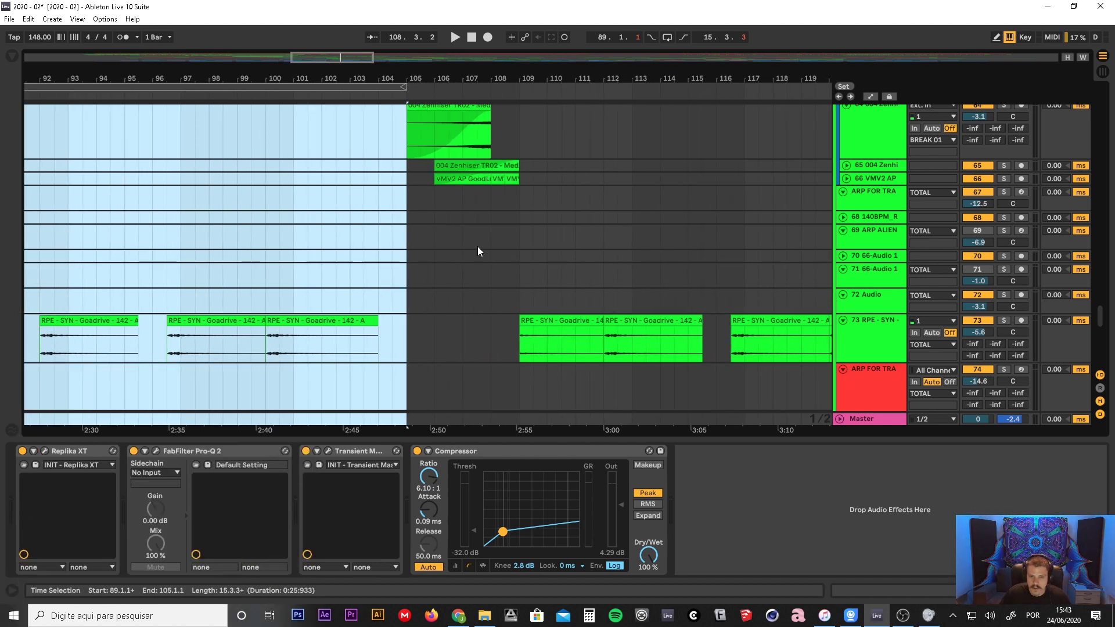
pyautogui.scroll(6, 480, 271)
pyautogui.scroll(5, 480, 270)
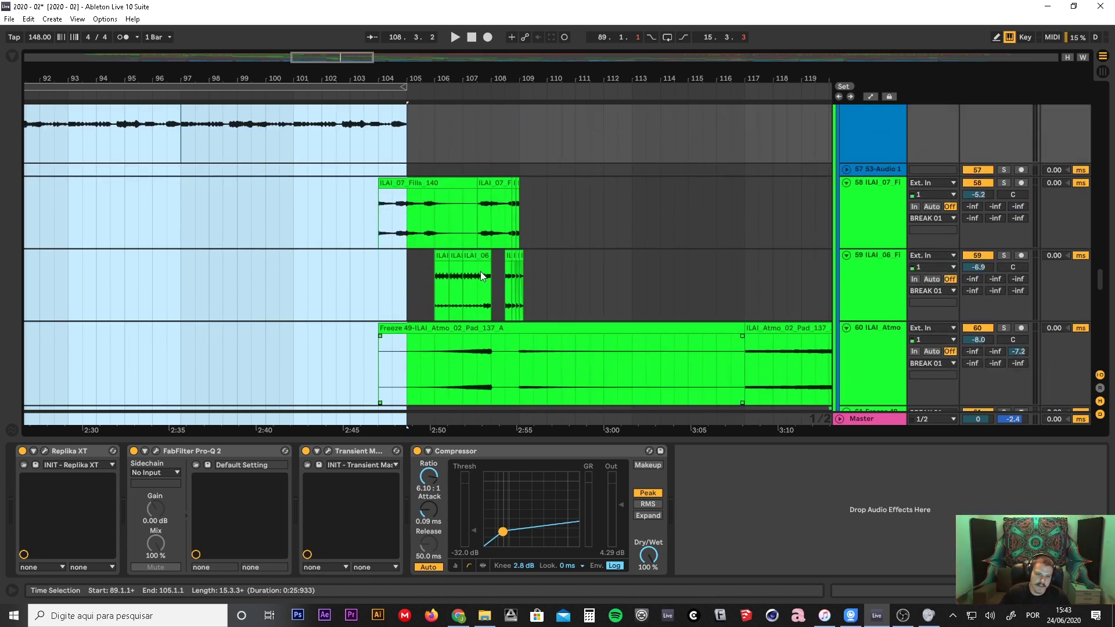
pyautogui.click(883, 262)
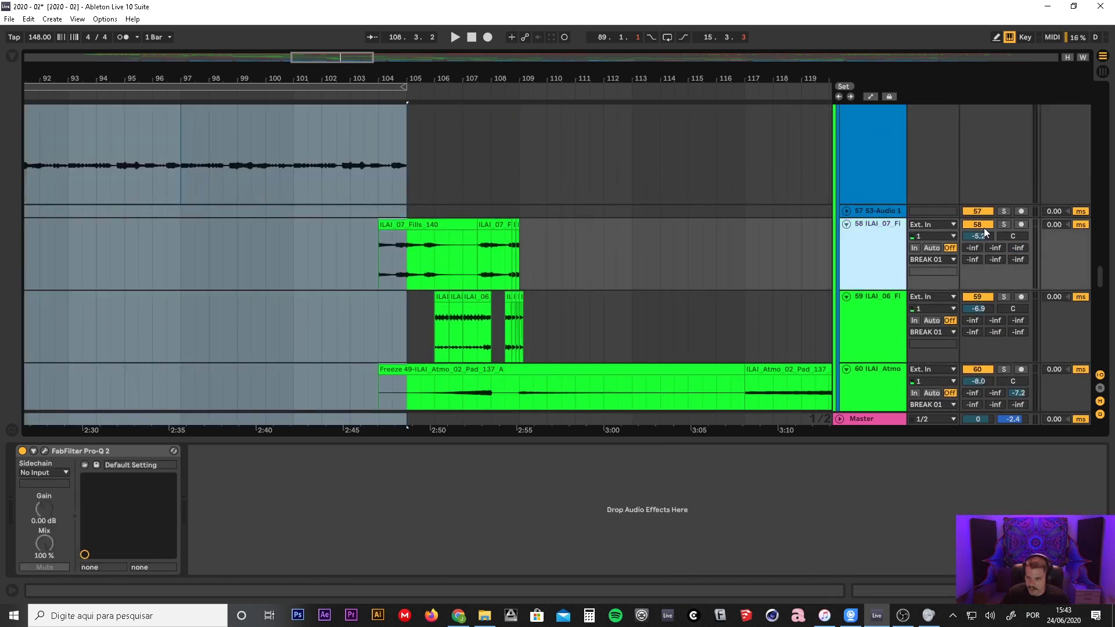
pyautogui.click(1003, 225)
pyautogui.moveTo(543, 73); pyautogui.dragTo(543, 107)
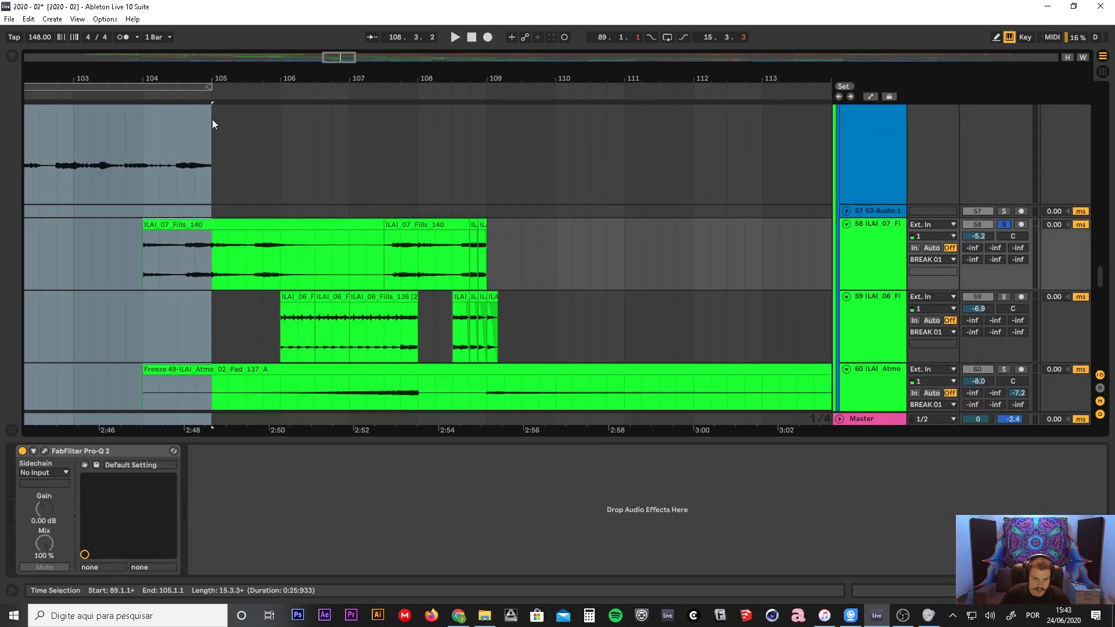
# - Play the soloed ILAI_07_Fills clips from bar 104, stop playback, and take track 58 out of solo
pyautogui.click(139, 96)
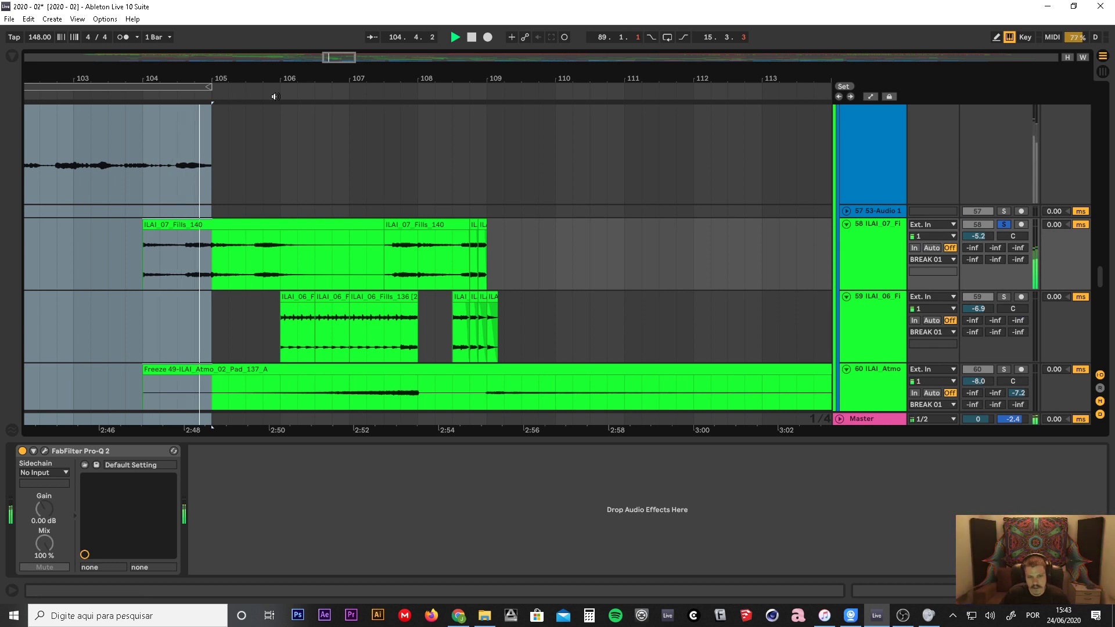
pyautogui.scroll(-3, 561, 261)
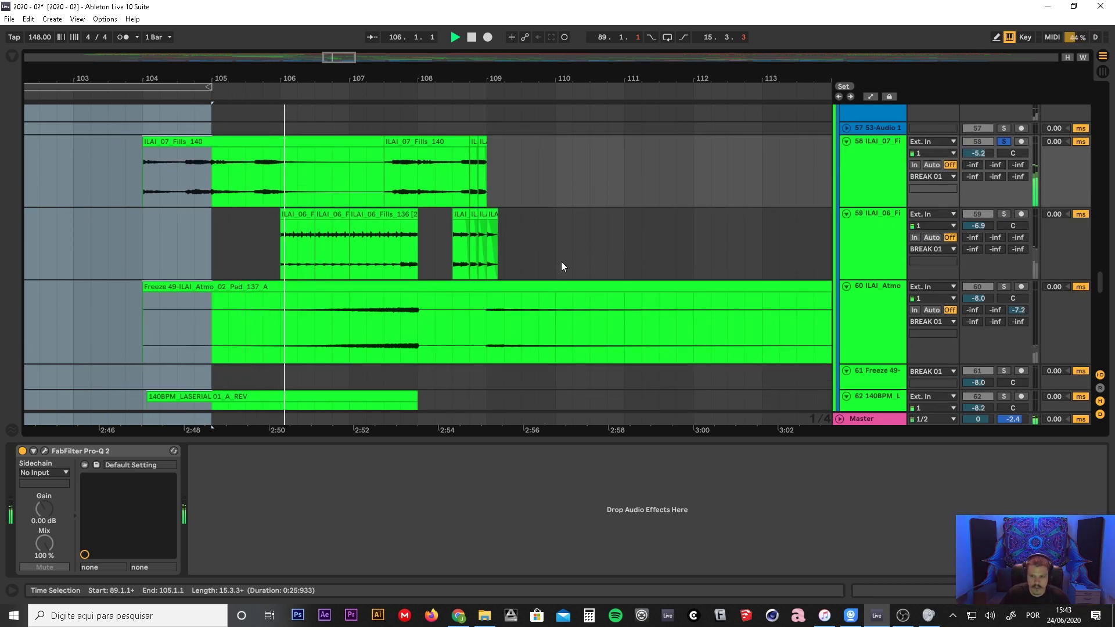
pyautogui.press('space')
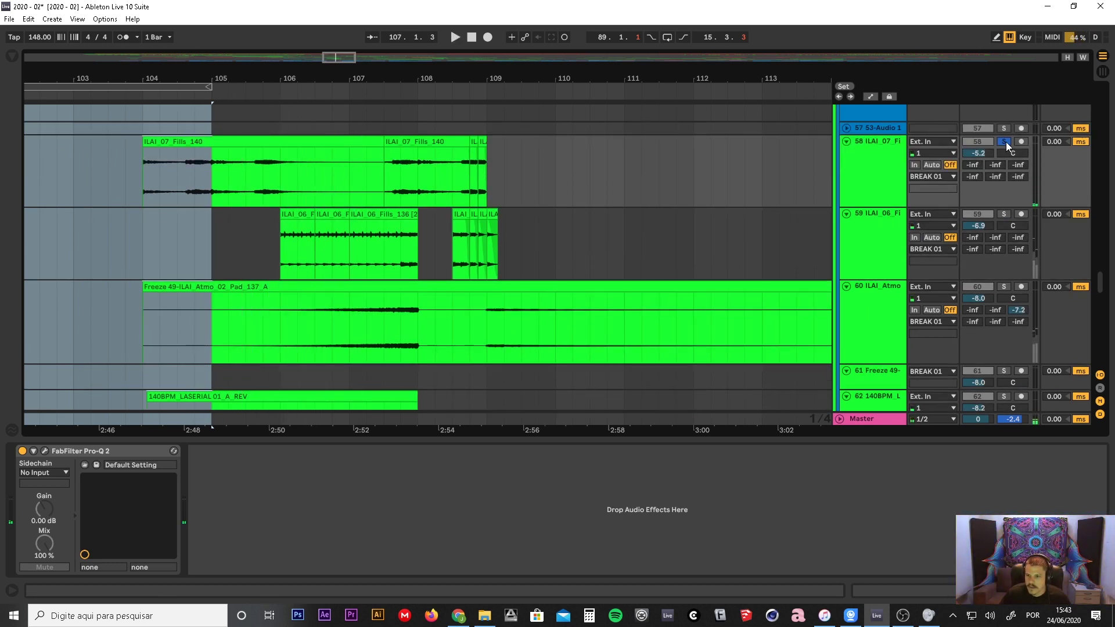
pyautogui.click(1006, 142)
# - Increase the heights of tracks 58, 59 and 60, and show the effect devices of tracks 59 and 60
pyautogui.scroll(-2, 880, 214)
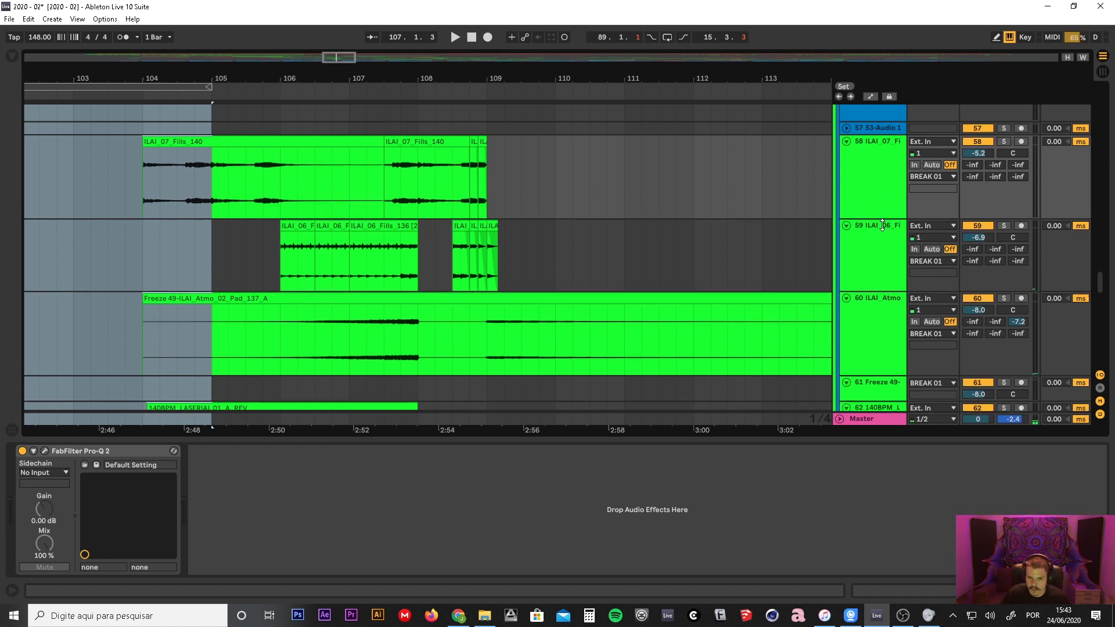
pyautogui.moveTo(874, 249); pyautogui.dragTo(872, 284)
pyautogui.scroll(-6, 871, 270)
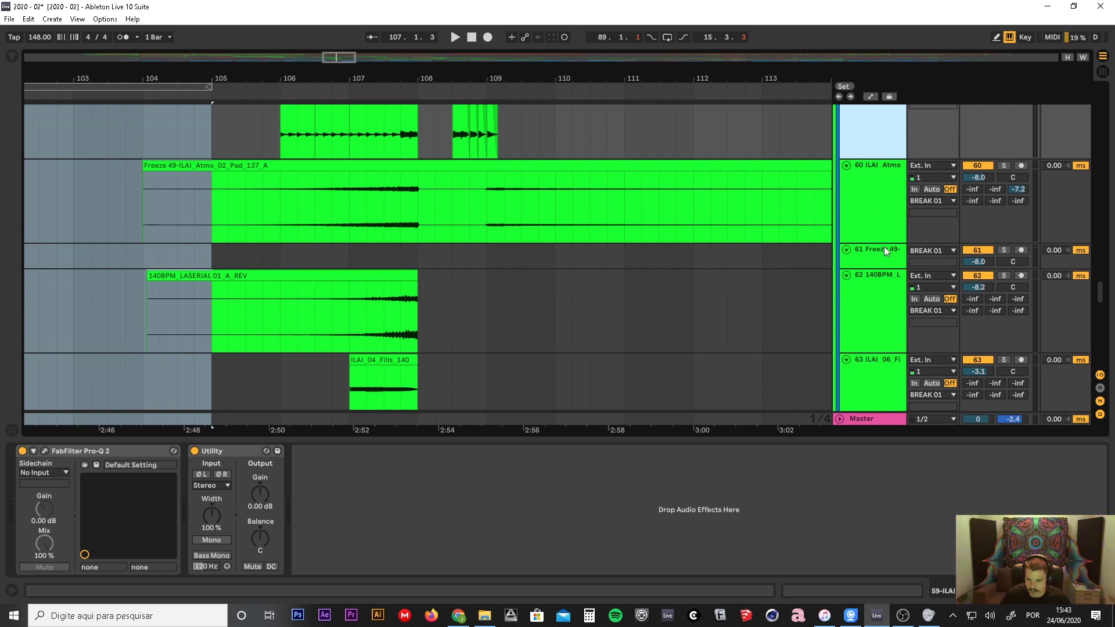
pyautogui.moveTo(884, 243); pyautogui.dragTo(882, 256)
pyautogui.click(879, 274)
pyautogui.click(880, 250)
pyautogui.scroll(-4, 860, 291)
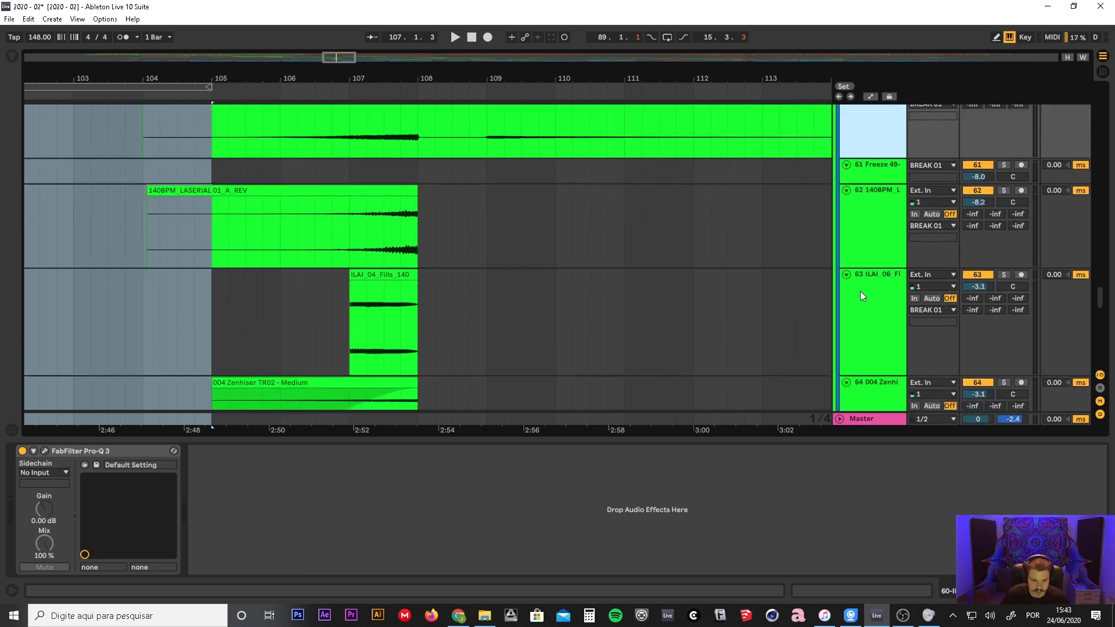
# - Increase the height of track 63 and show its effect chain
pyautogui.scroll(-10, 859, 291)
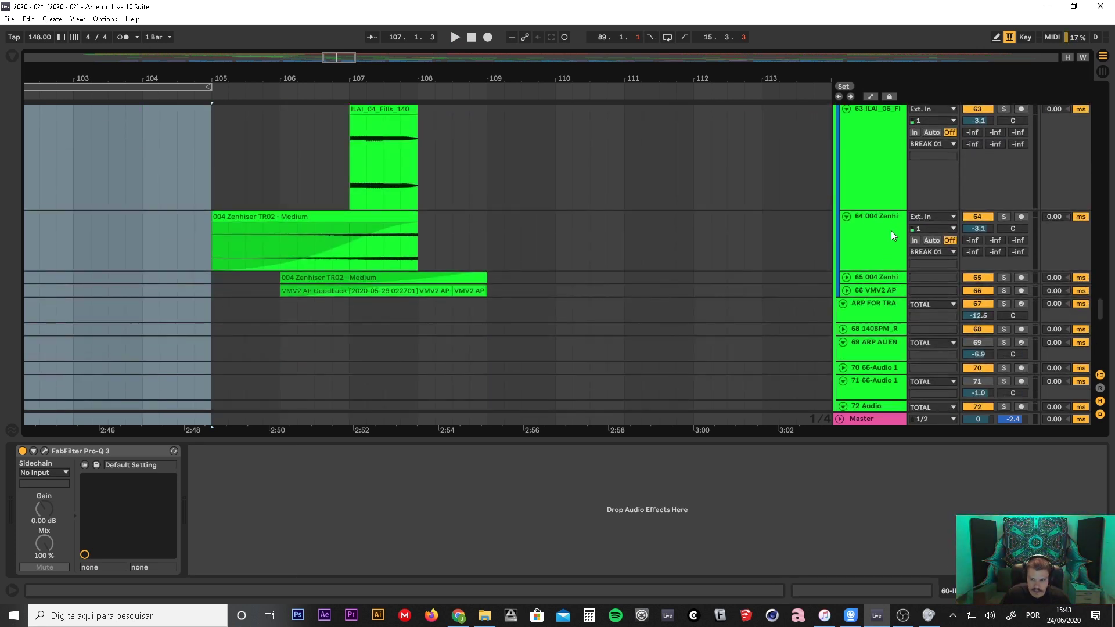
pyautogui.click(890, 212)
pyautogui.moveTo(889, 210); pyautogui.dragTo(880, 266)
pyautogui.scroll(3, 928, 166)
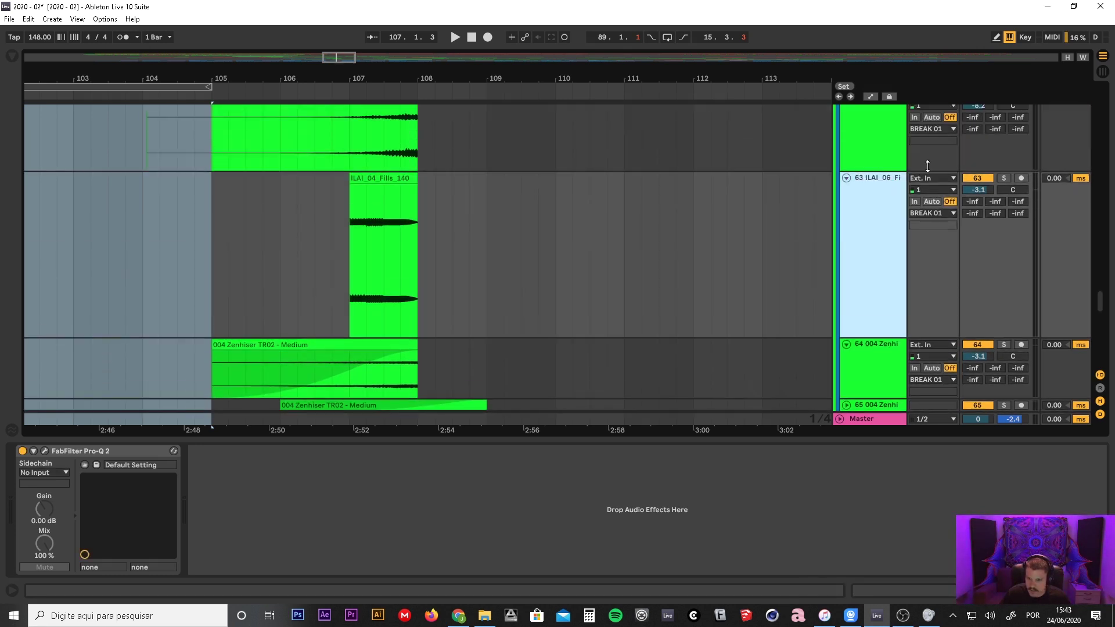
# - Select bars 105 to 109 on track 63 and loop that range
pyautogui.moveTo(221, 234); pyautogui.dragTo(492, 270)
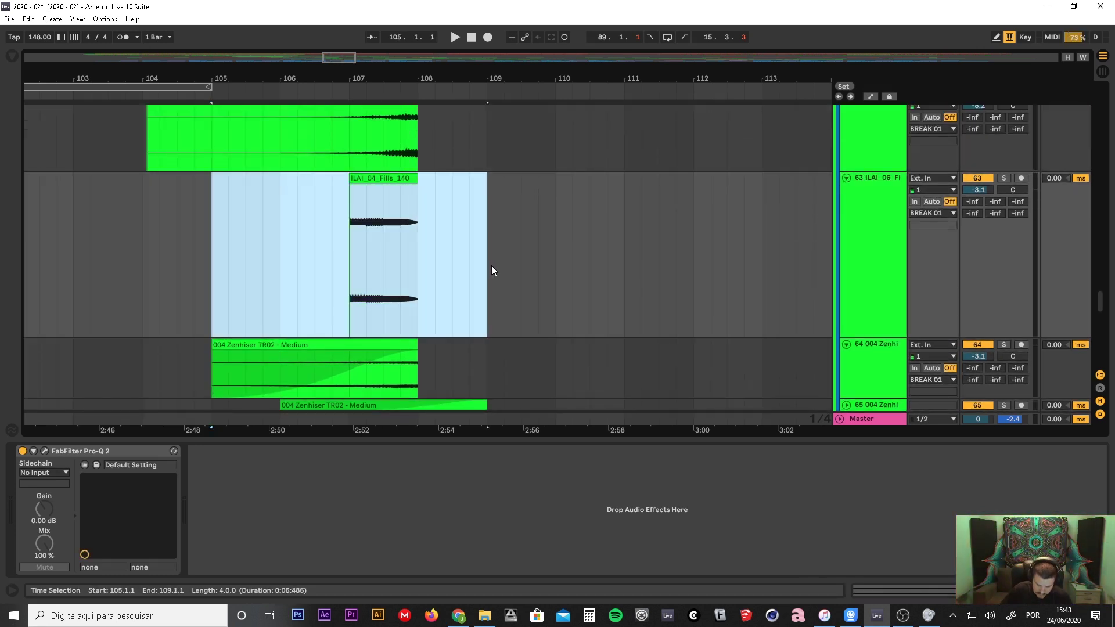
pyautogui.hotkey('ctrl', 'l')
pyautogui.scroll(6, 491, 266)
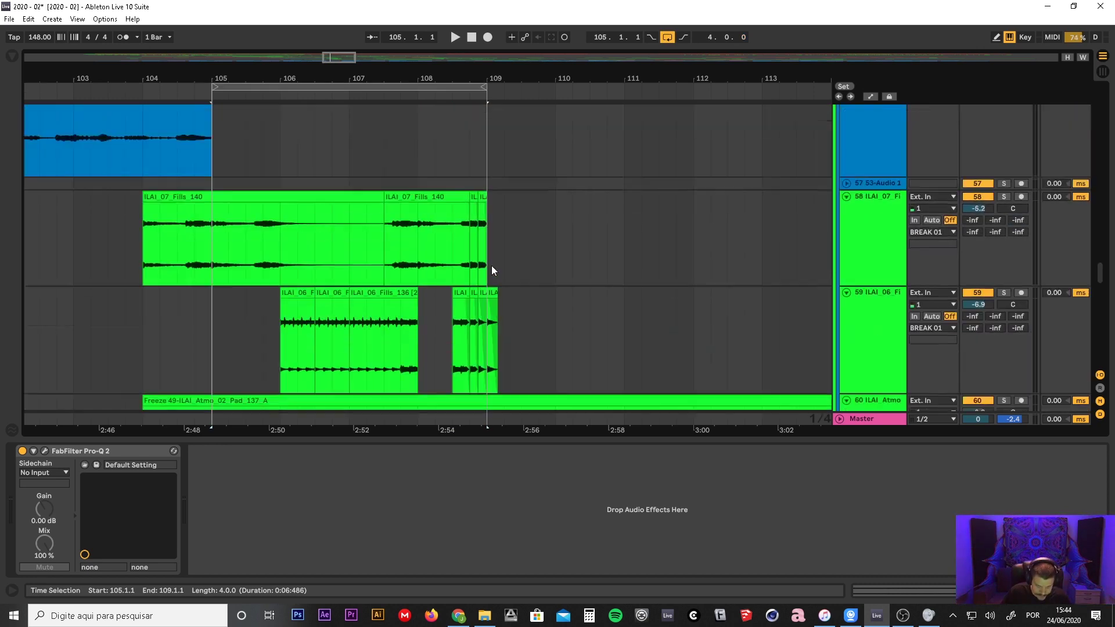
pyautogui.scroll(8, 492, 269)
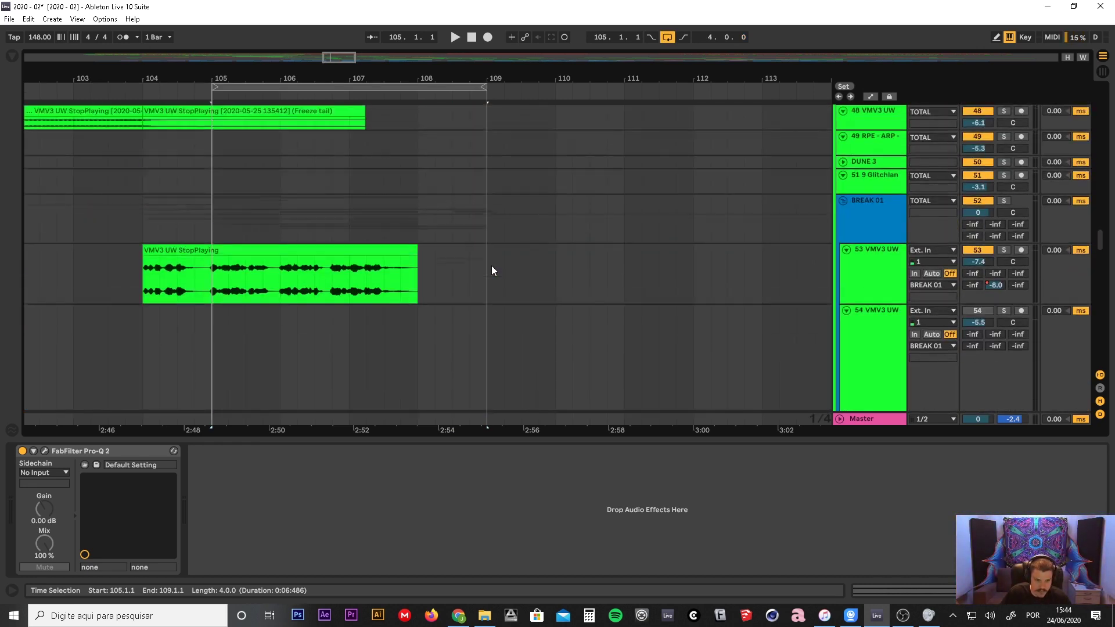
pyautogui.scroll(2, 491, 266)
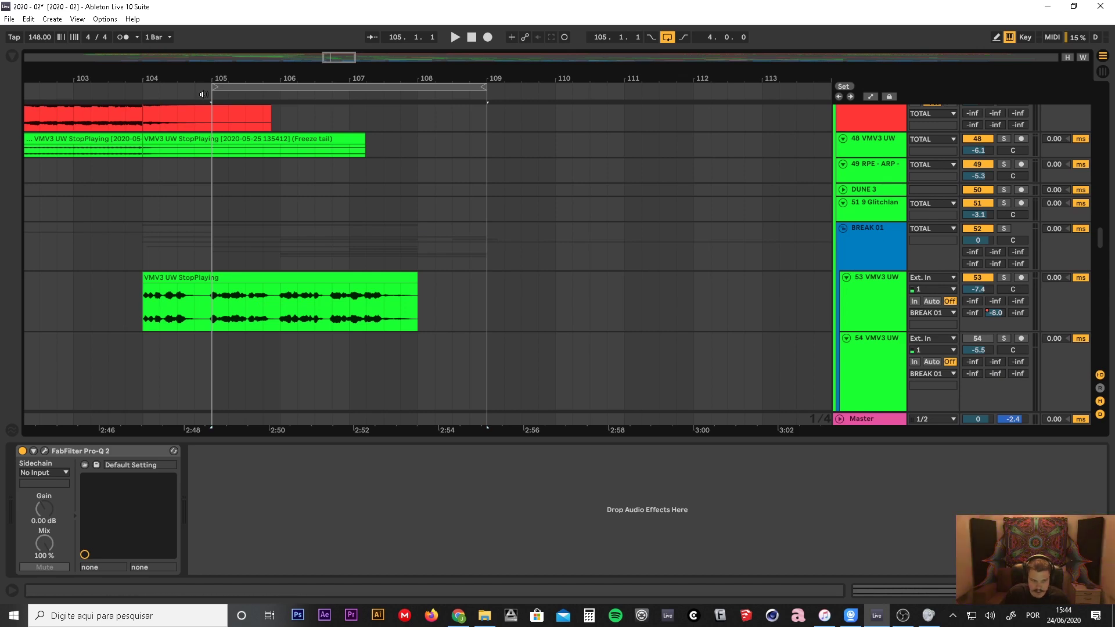
# - Play the looped bars 105 to 109, follow the clips on tracks 53 to 63, and stop playback
pyautogui.click(170, 95)
pyautogui.scroll(-3, 534, 233)
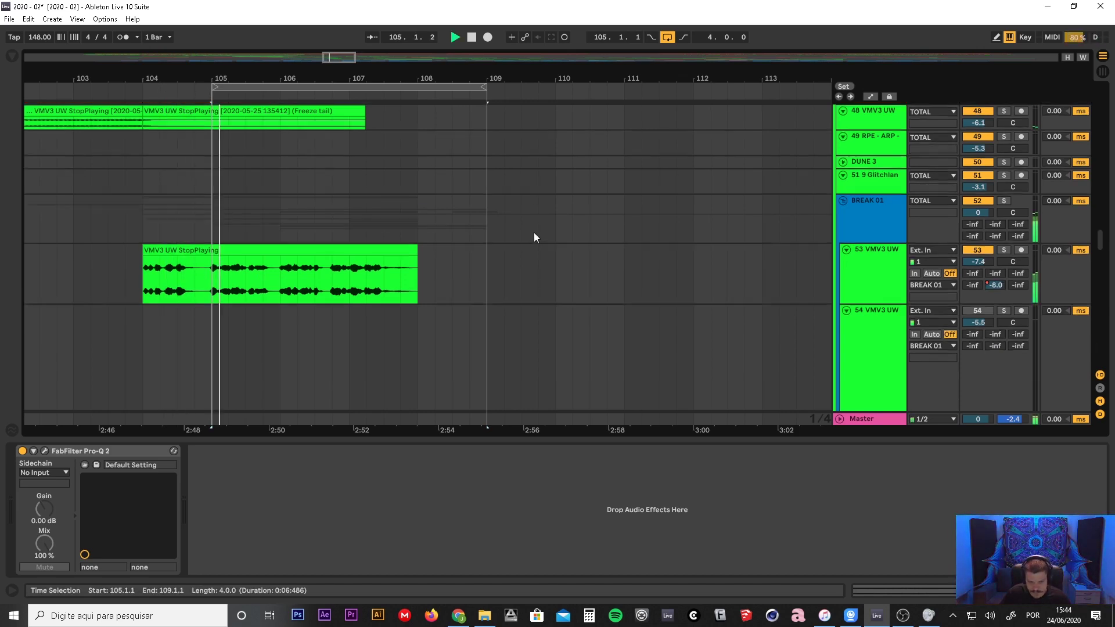
pyautogui.scroll(-10, 535, 237)
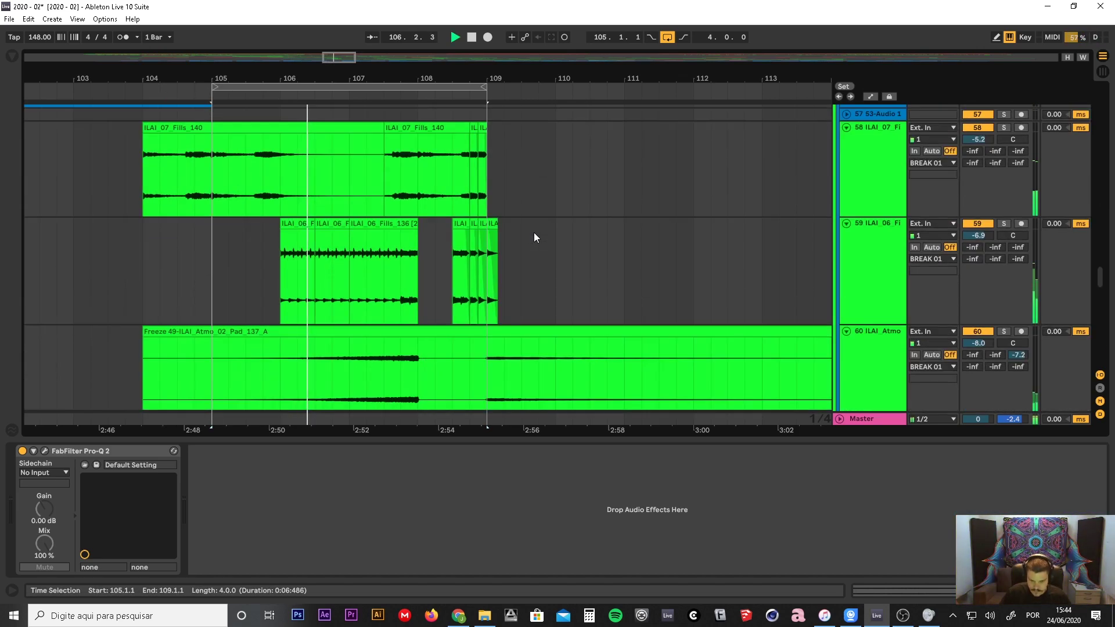
pyautogui.scroll(-3, 534, 235)
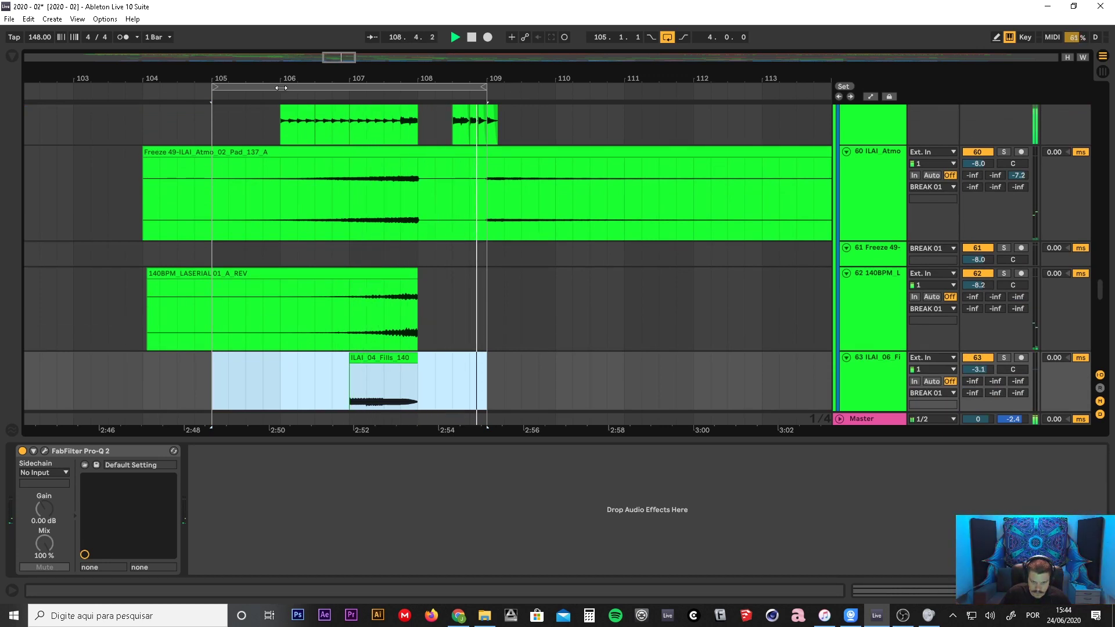
pyautogui.press('space')
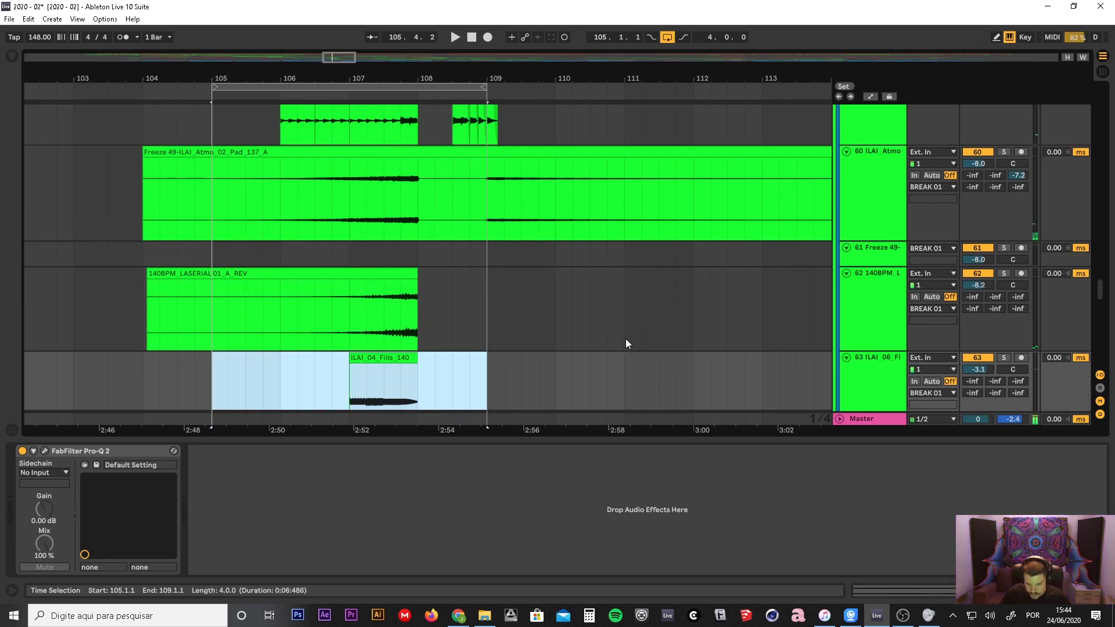
# - Increase the height of track 73, RPE - SYN, and show its effect chain
pyautogui.scroll(-3, 626, 341)
pyautogui.scroll(-10, 626, 340)
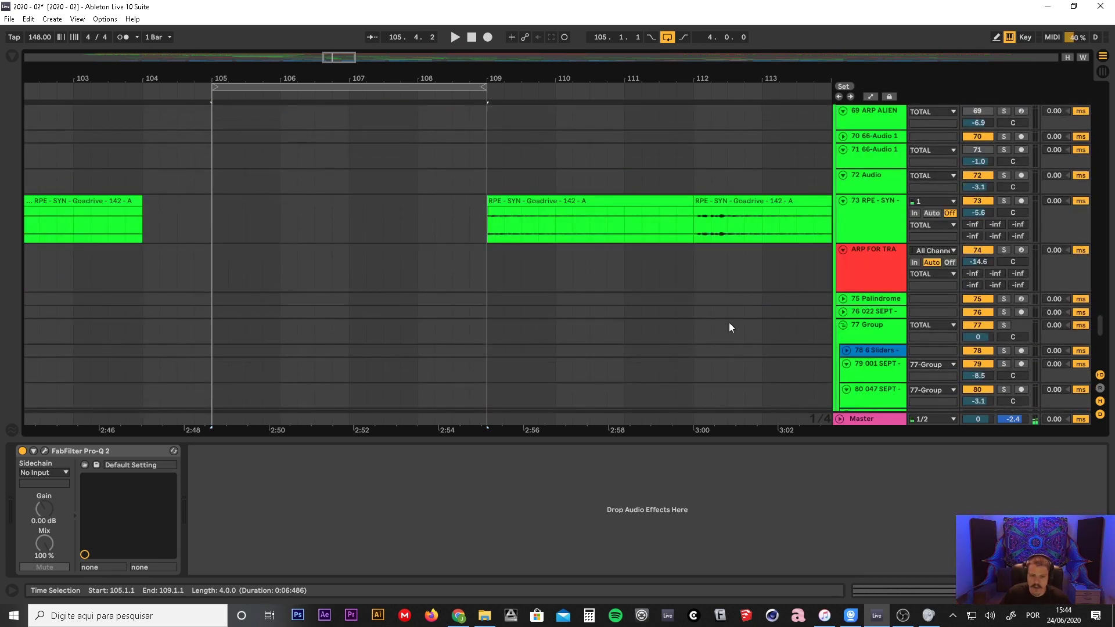
pyautogui.moveTo(870, 241); pyautogui.dragTo(874, 258)
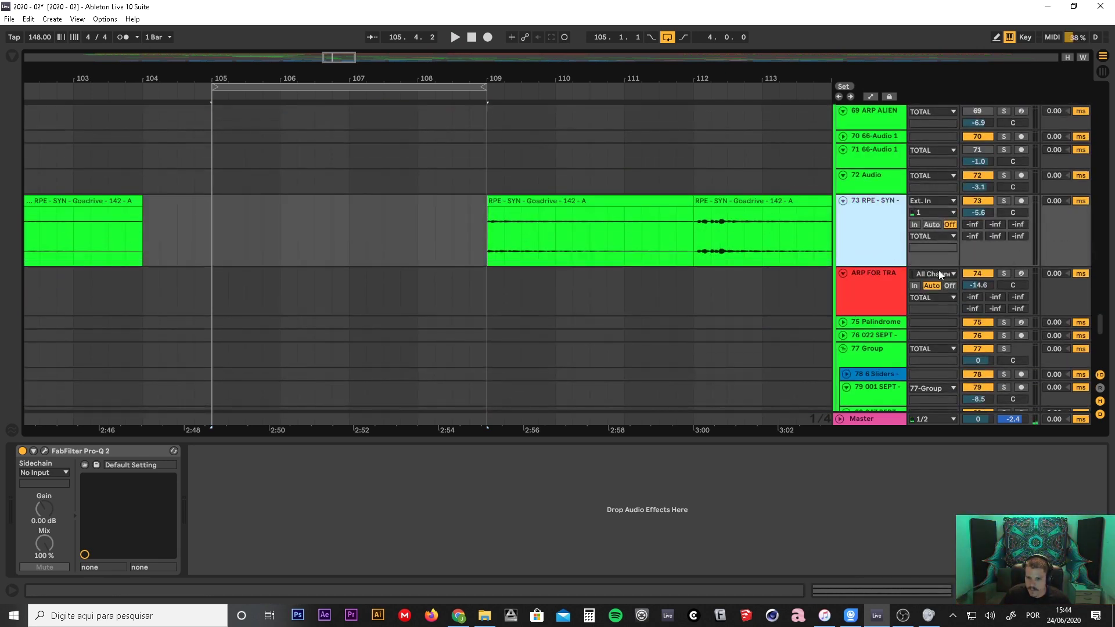
# - Play the arrangement from ahead of the break, and set the loop region to bars 109 to 125
pyautogui.moveTo(1102, 325); pyautogui.dragTo(1104, 209)
pyautogui.scroll(-5, 628, 308)
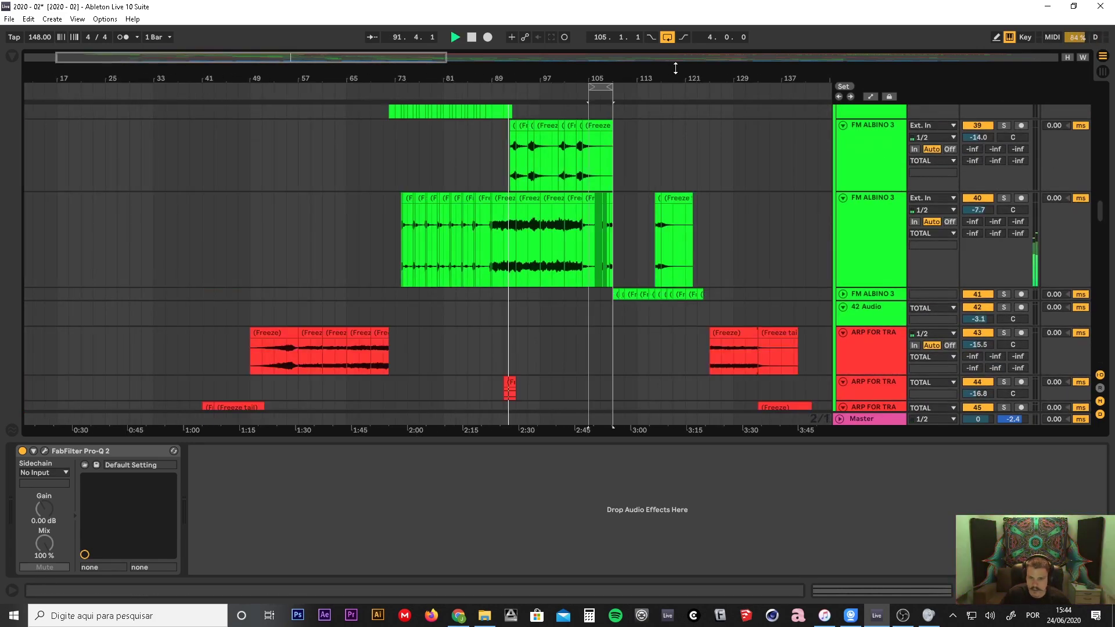
pyautogui.click(667, 38)
pyautogui.moveTo(651, 73); pyautogui.dragTo(622, 119)
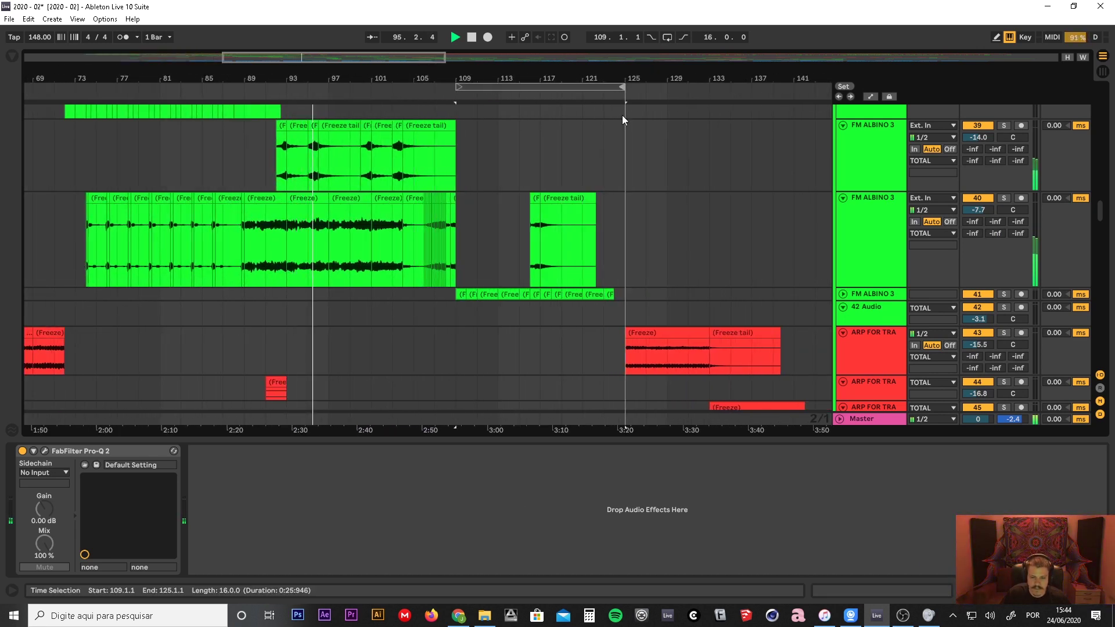
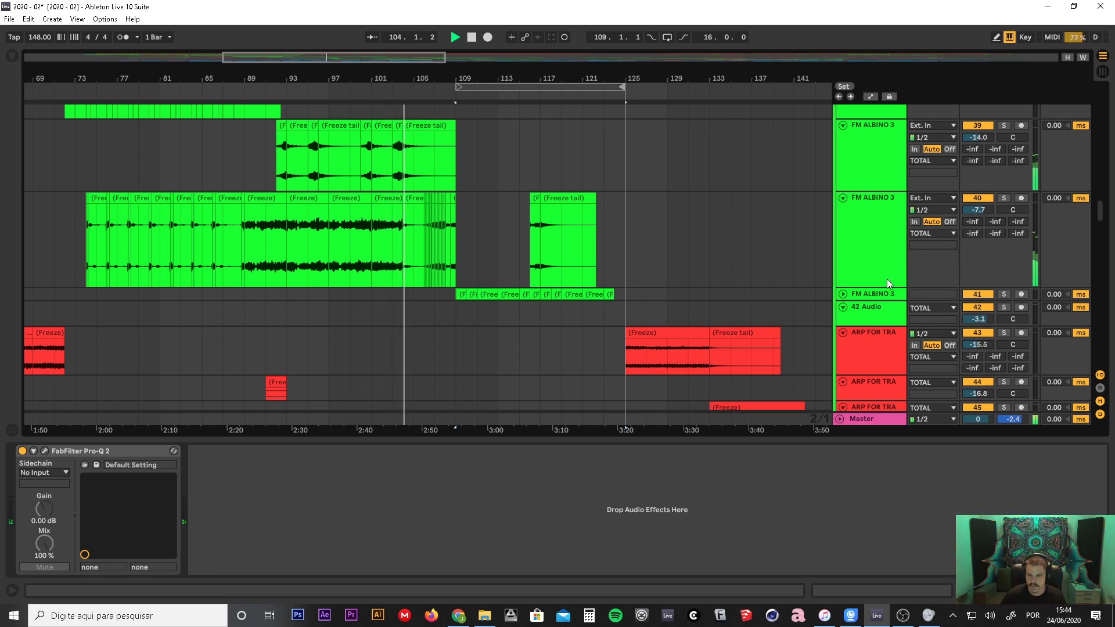
# - Follow the playback through the clips on tracks 14 to 49 around bars 109 to 125
pyautogui.scroll(2, 887, 278)
pyautogui.scroll(6, 888, 279)
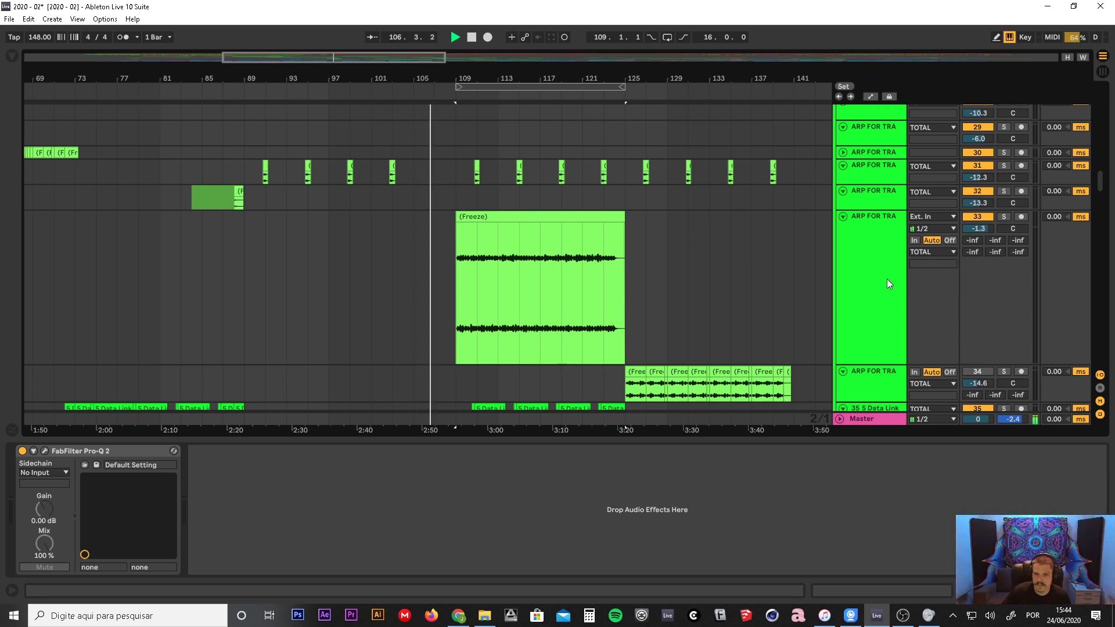
pyautogui.scroll(8, 887, 278)
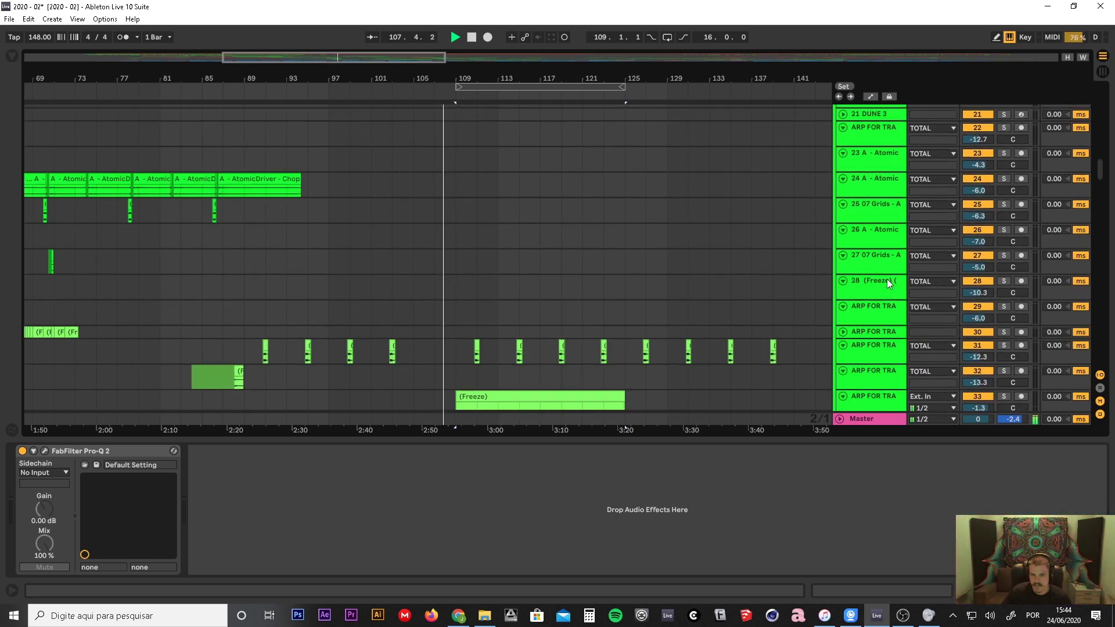
pyautogui.scroll(2, 887, 279)
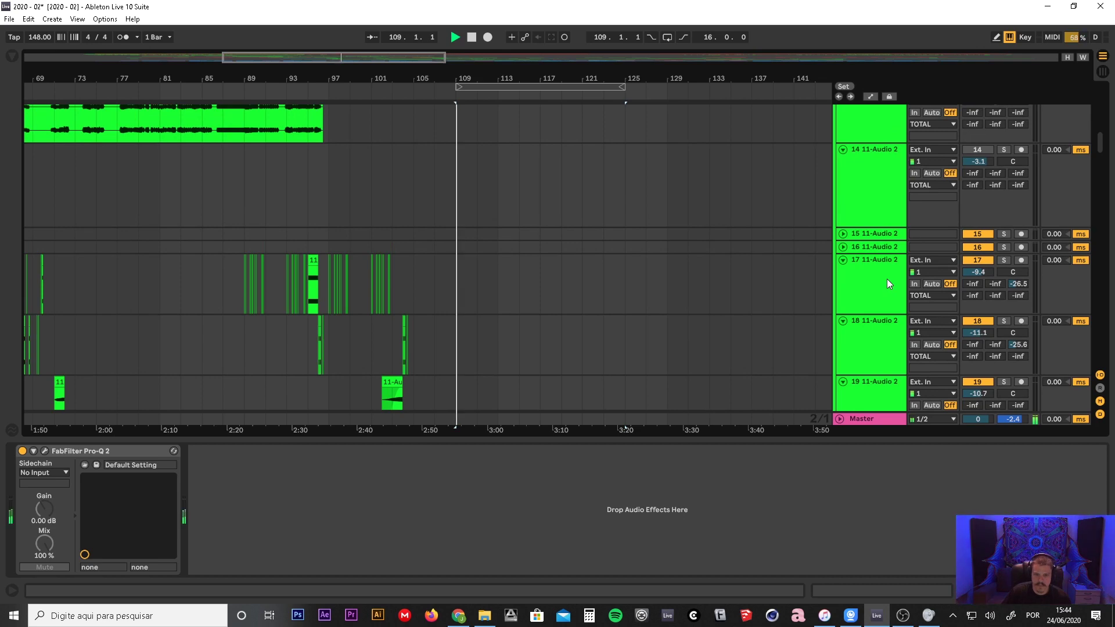
pyautogui.scroll(-2, 887, 279)
pyautogui.scroll(-10, 887, 279)
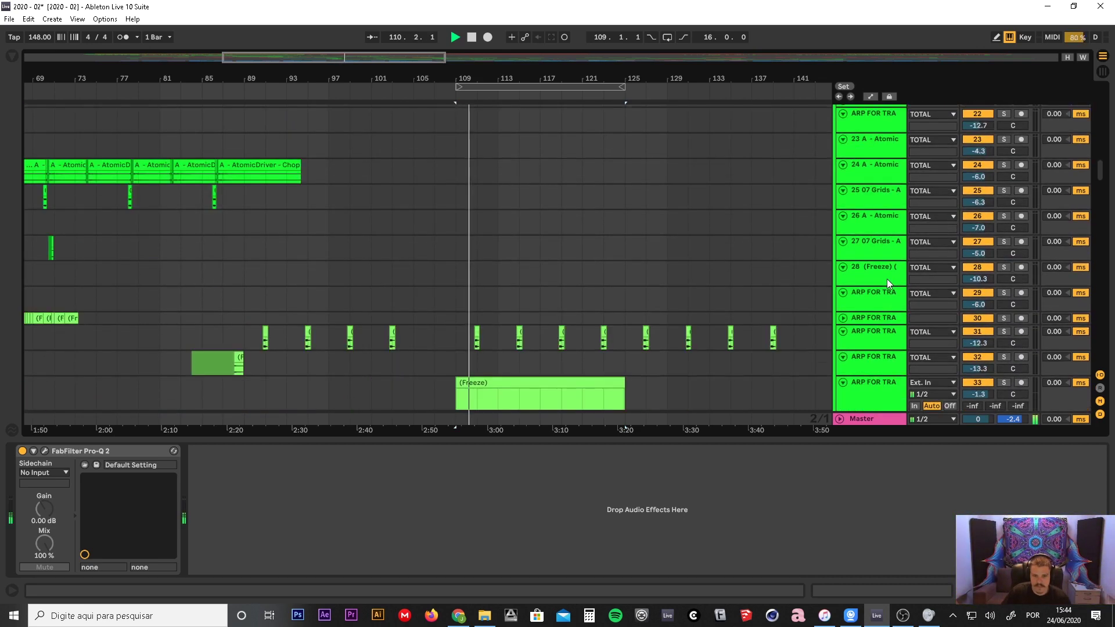
pyautogui.scroll(-3, 887, 279)
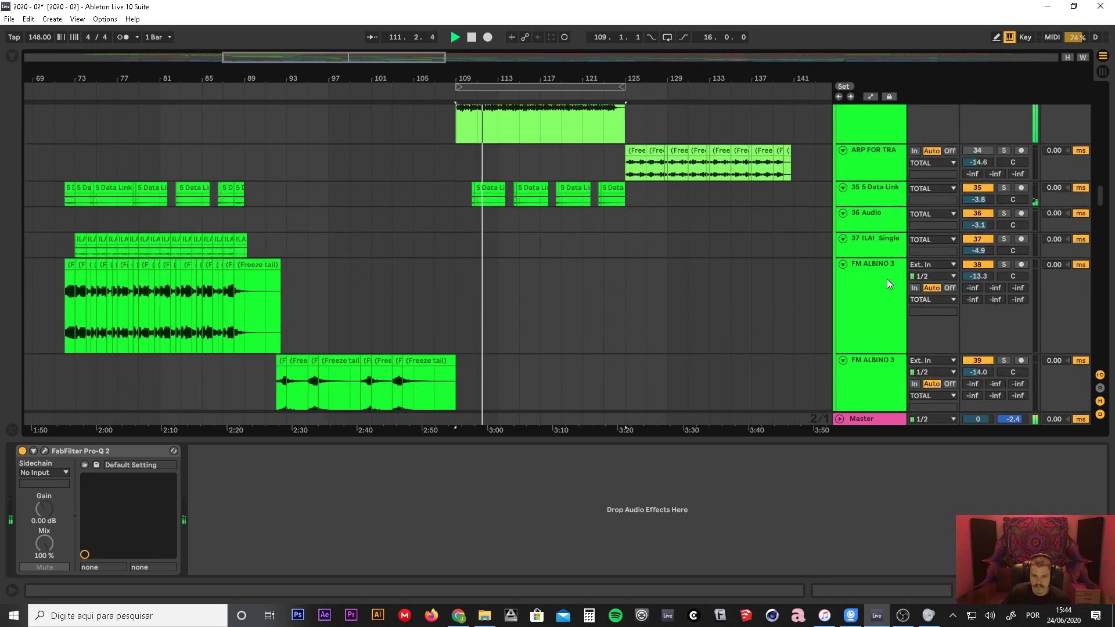
pyautogui.moveTo(585, 69); pyautogui.dragTo(510, 167)
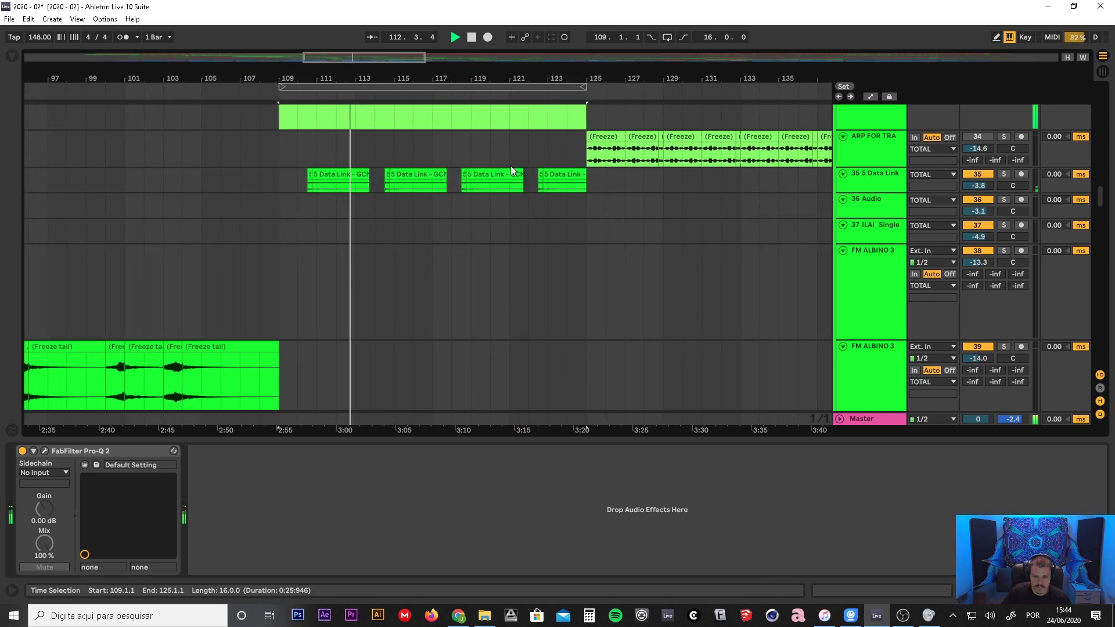
pyautogui.scroll(4, 590, 340)
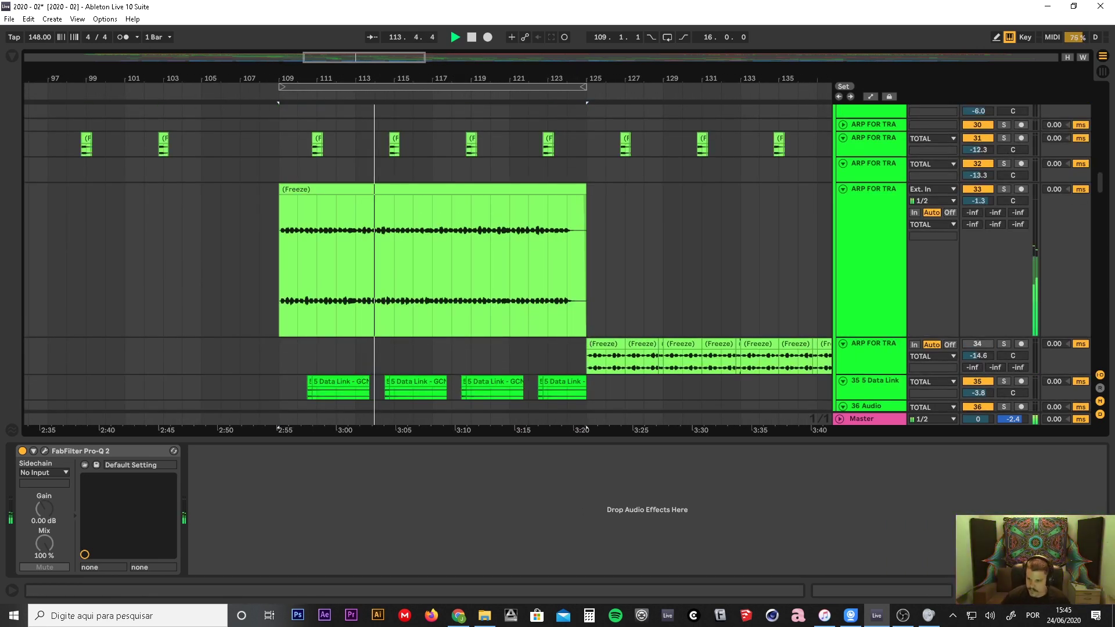
pyautogui.moveTo(1101, 187); pyautogui.dragTo(1099, 231)
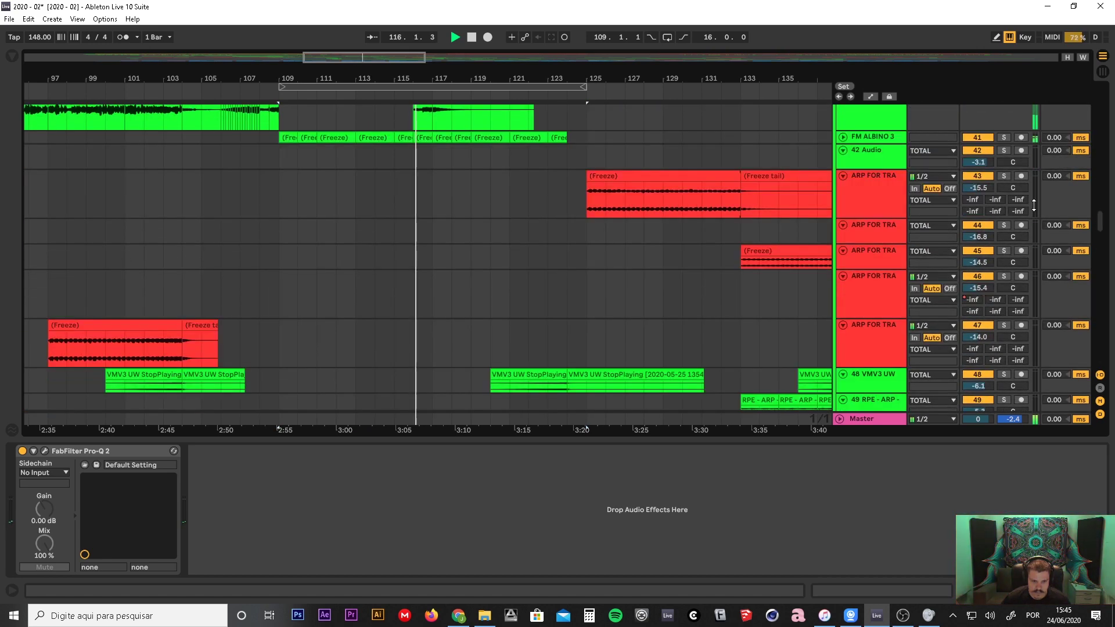
# - Unfold track 41, FM ALBINO 3, increase its height, show its effect chain, and stop playback
pyautogui.click(845, 136)
pyautogui.moveTo(869, 191); pyautogui.dragTo(870, 250)
pyautogui.moveTo(441, 78); pyautogui.dragTo(364, 107)
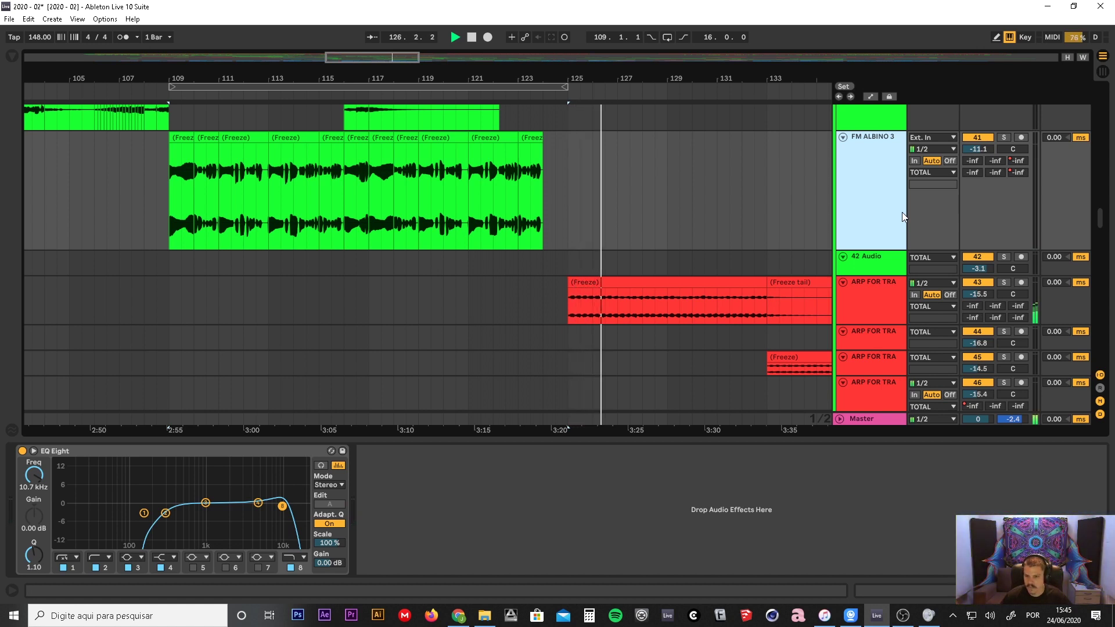
pyautogui.scroll(-2, 901, 214)
pyautogui.scroll(3, 902, 214)
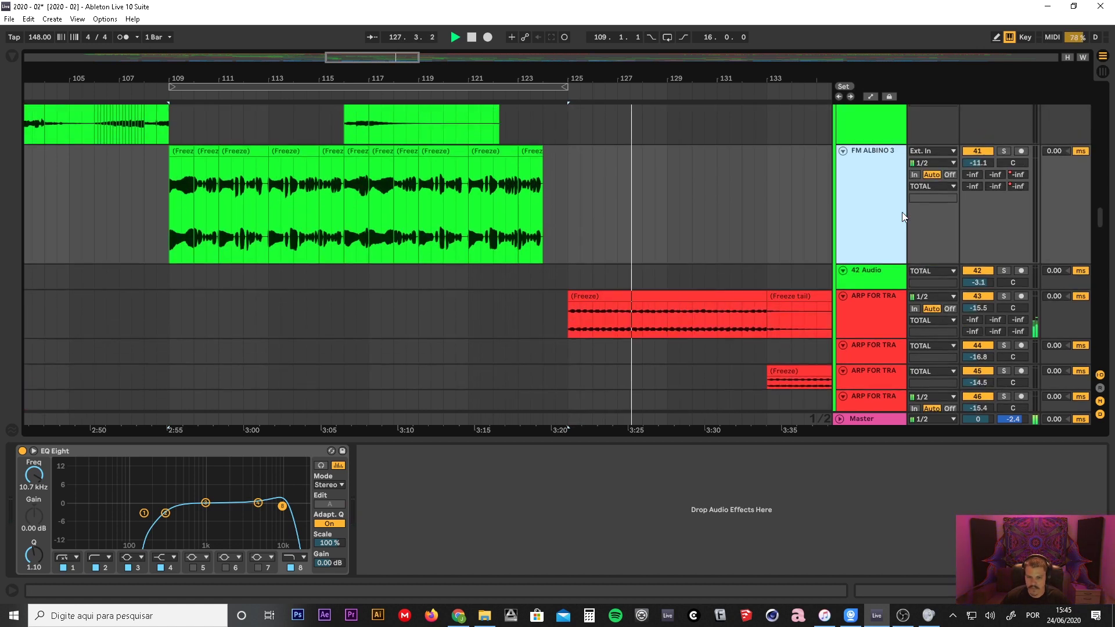
pyautogui.press('space')
pyautogui.scroll(2, 893, 210)
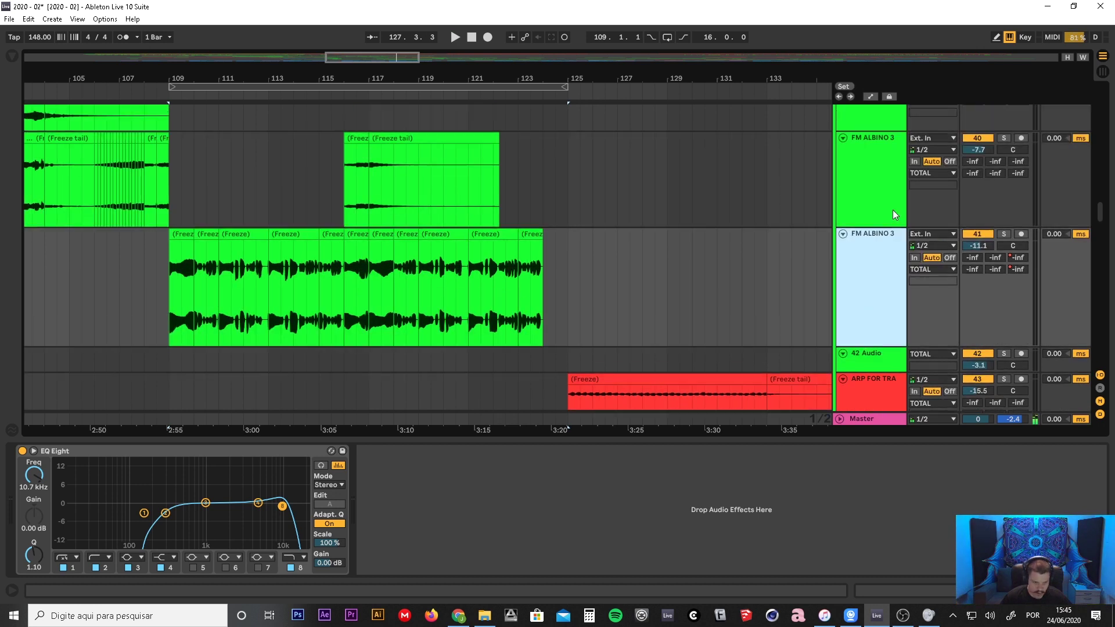
# - Select bars 109 to 125 on track 41, covering all of its frozen clips
pyautogui.scroll(-1, 893, 210)
pyautogui.moveTo(456, 79); pyautogui.dragTo(641, 215)
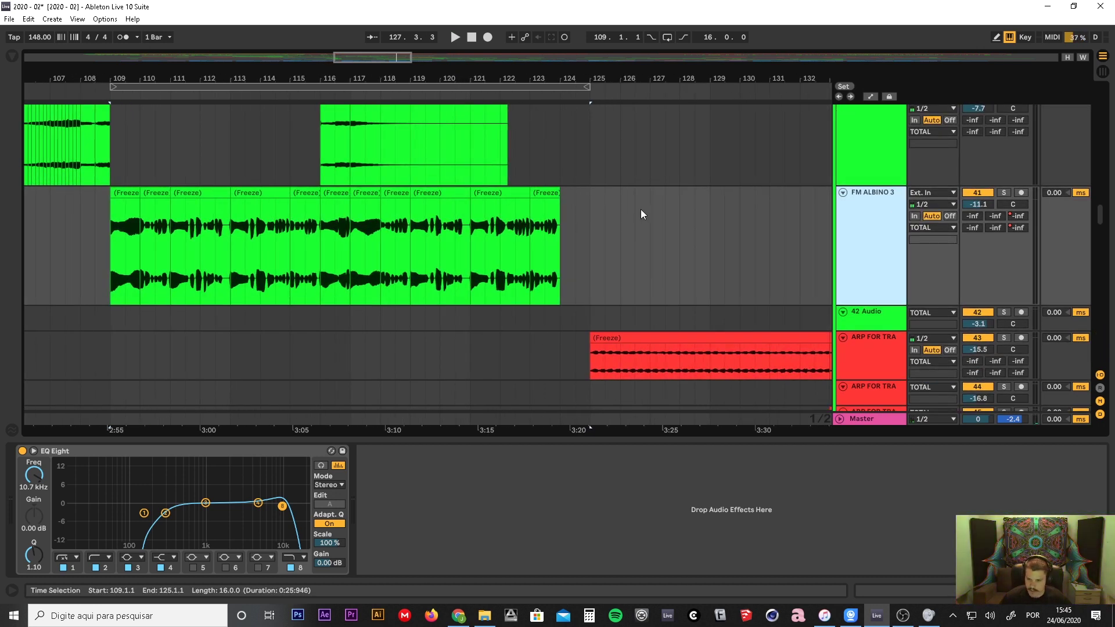
pyautogui.click(129, 194)
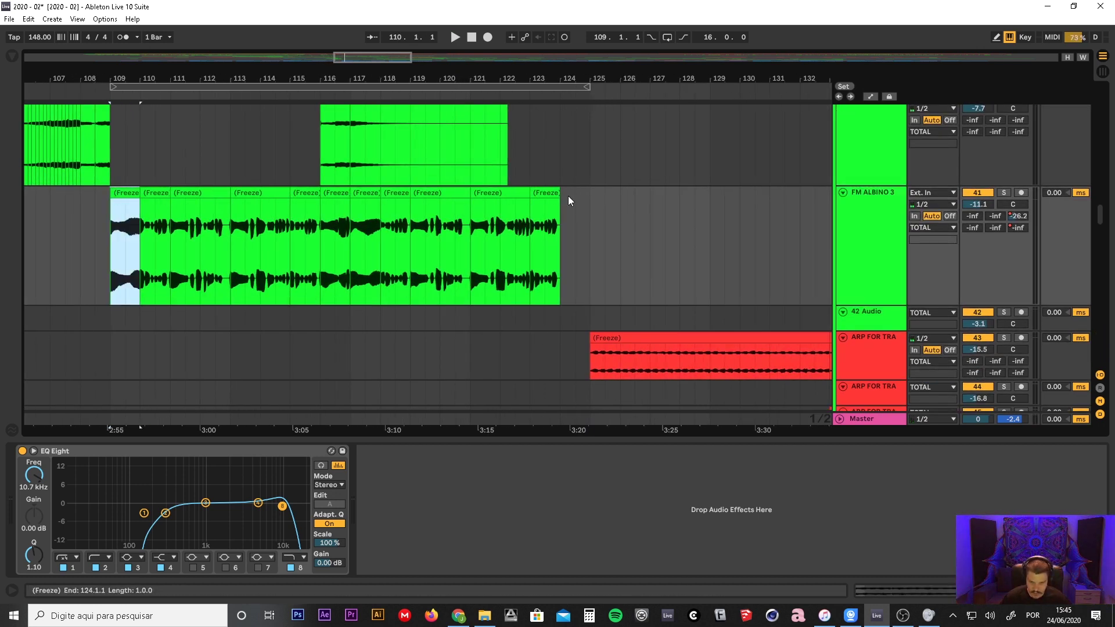
pyautogui.keyDown('shift'); pyautogui.click(590, 190); pyautogui.keyUp('shift')
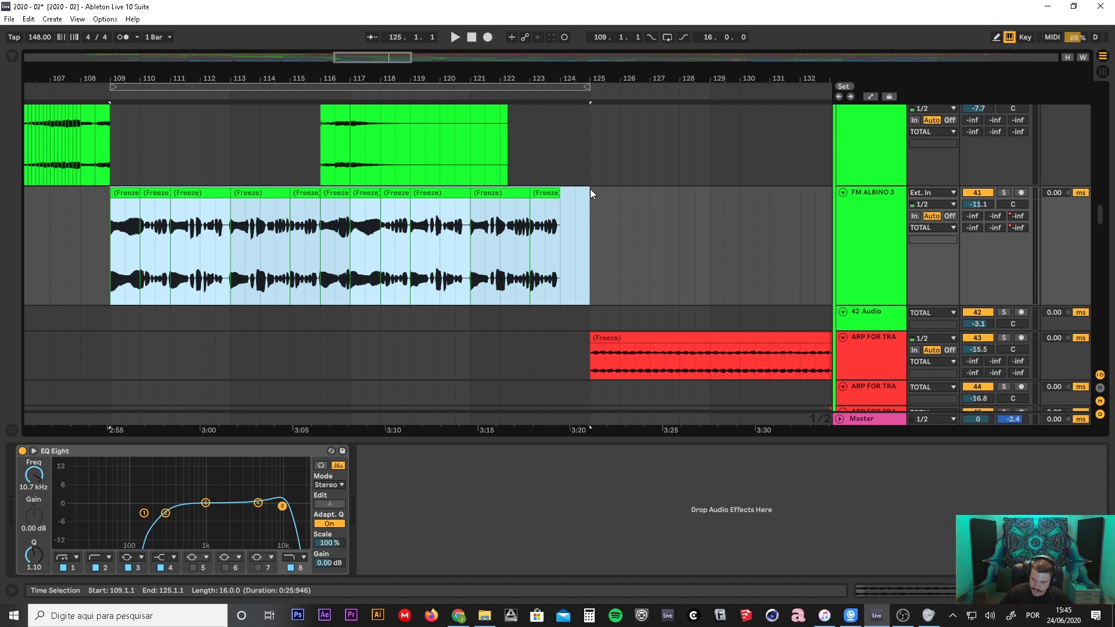
# - Examine the waveforms and cuts of the frozen clips on track 41 from bar 109 up close and as a whole
pyautogui.scroll(-1, 590, 190)
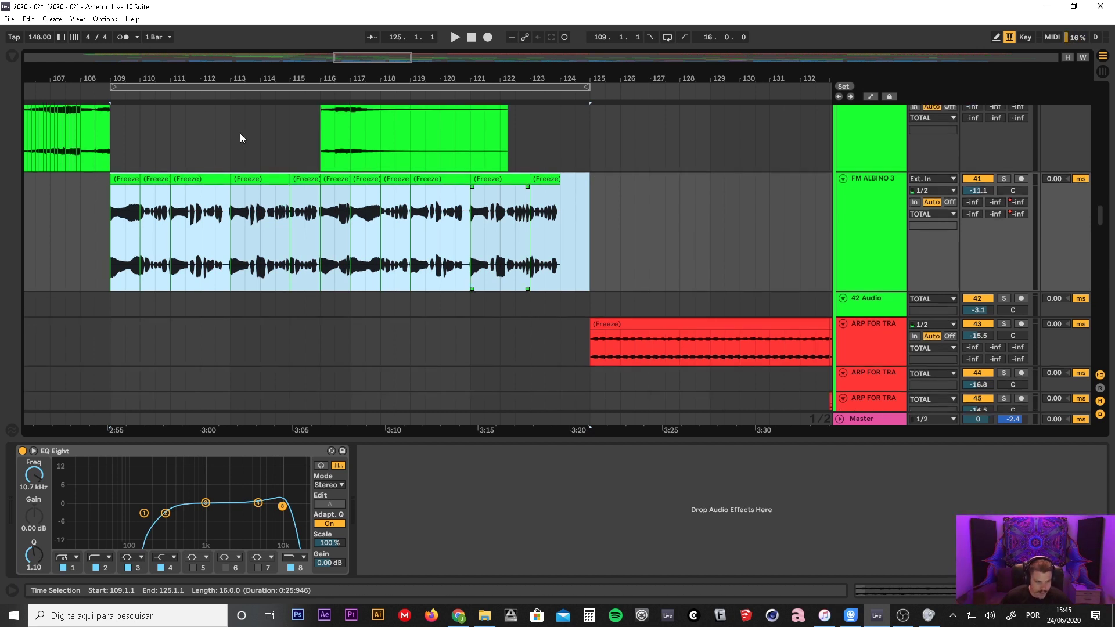
pyautogui.moveTo(169, 77)
pyautogui.mouseDown()
pyautogui.moveTo(184, 115)
pyautogui.moveTo(177, 97)
pyautogui.mouseUp()
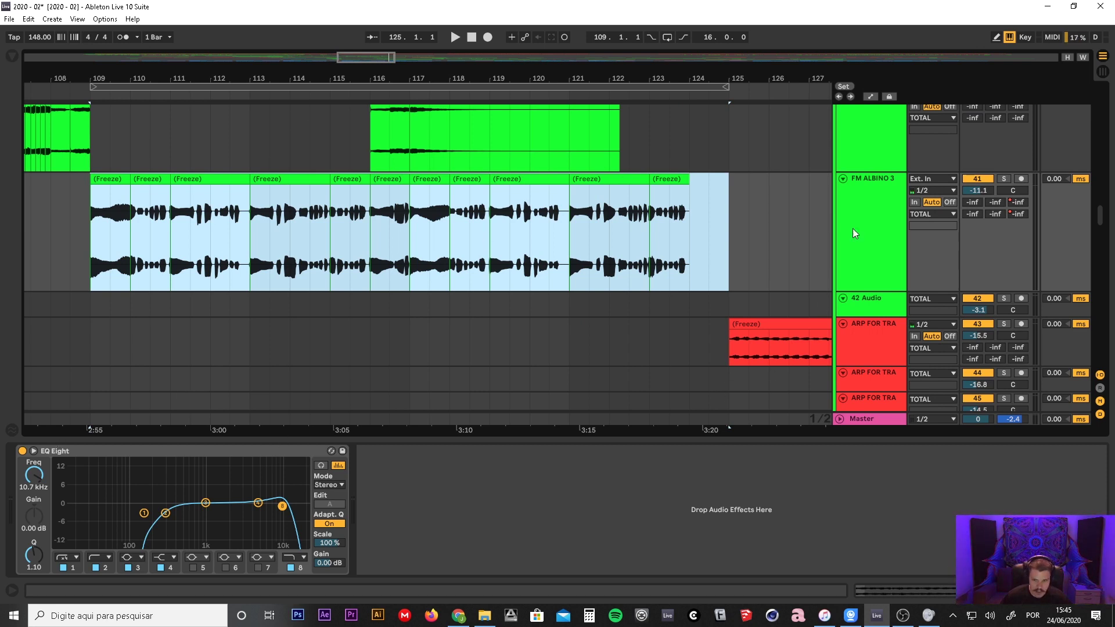
pyautogui.moveTo(106, 79); pyautogui.dragTo(229, 245)
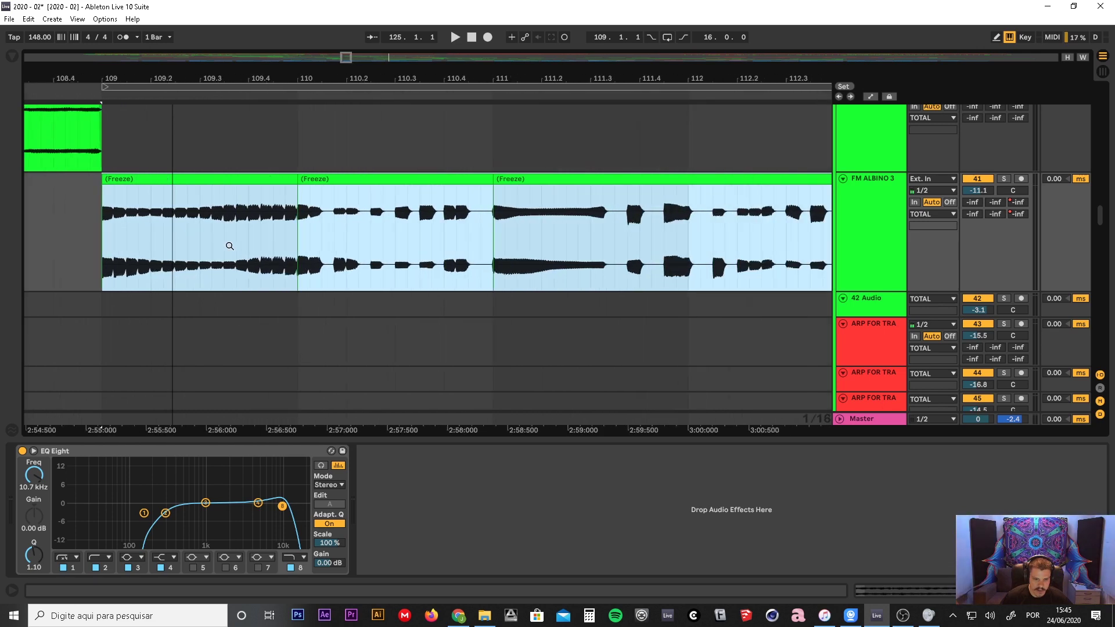
pyautogui.scroll(-1, 308, 270)
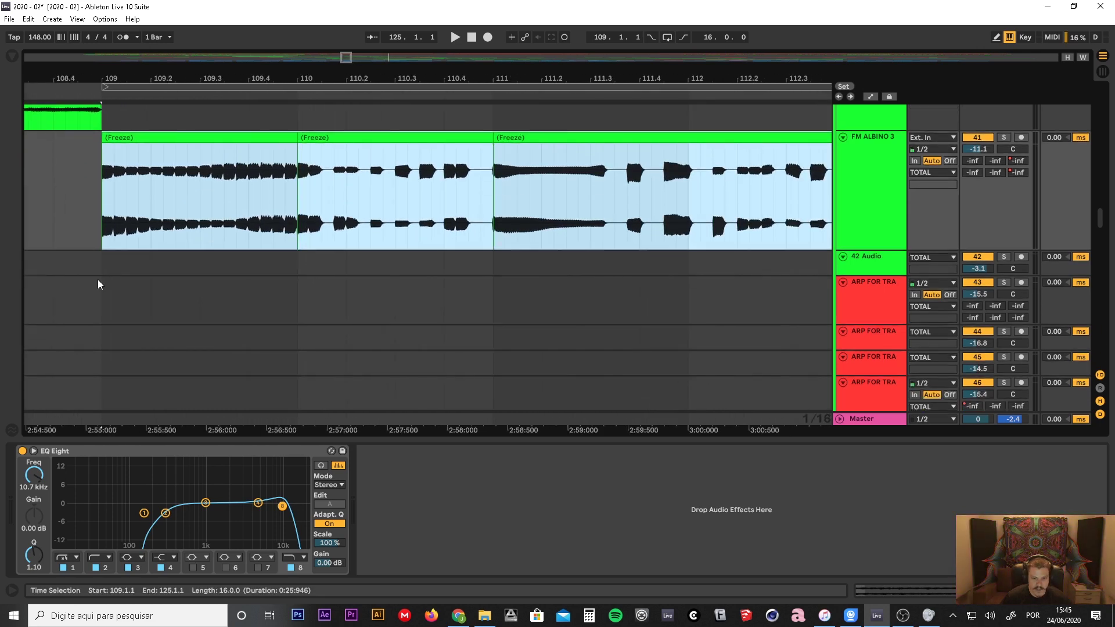
pyautogui.scroll(2, 683, 278)
pyautogui.scroll(2, 683, 278)
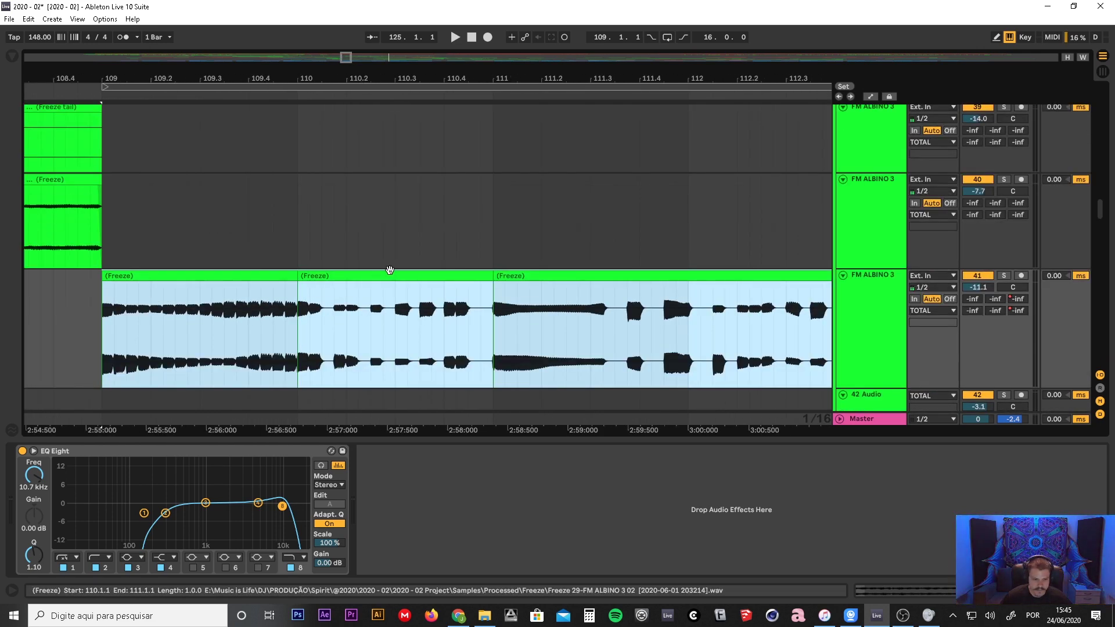
pyautogui.scroll(-5, 398, 271)
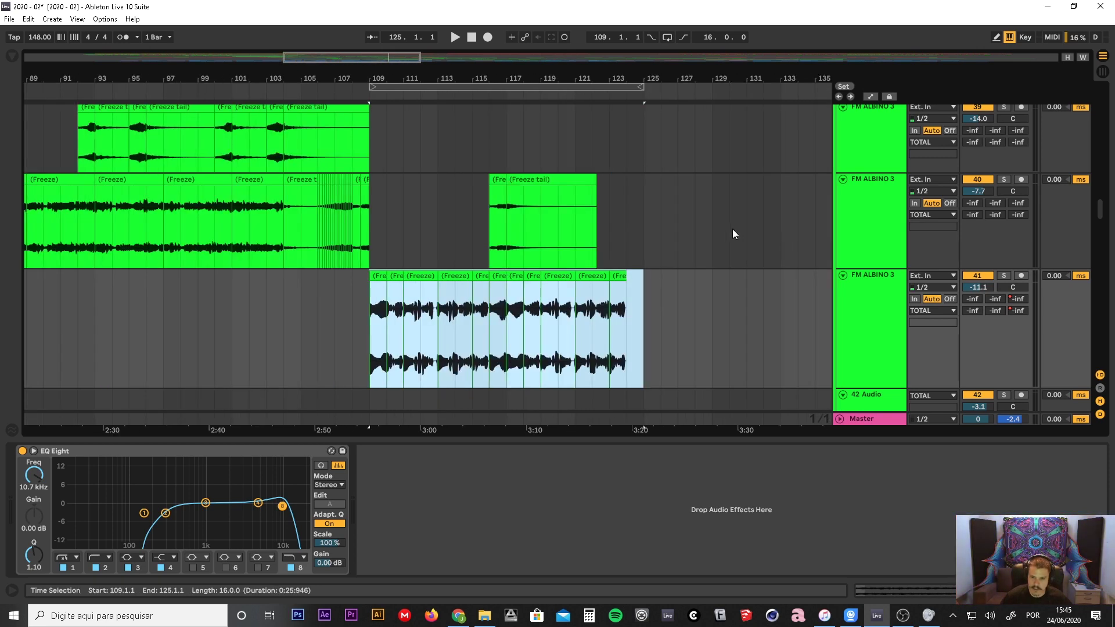
pyautogui.scroll(1, 459, 128)
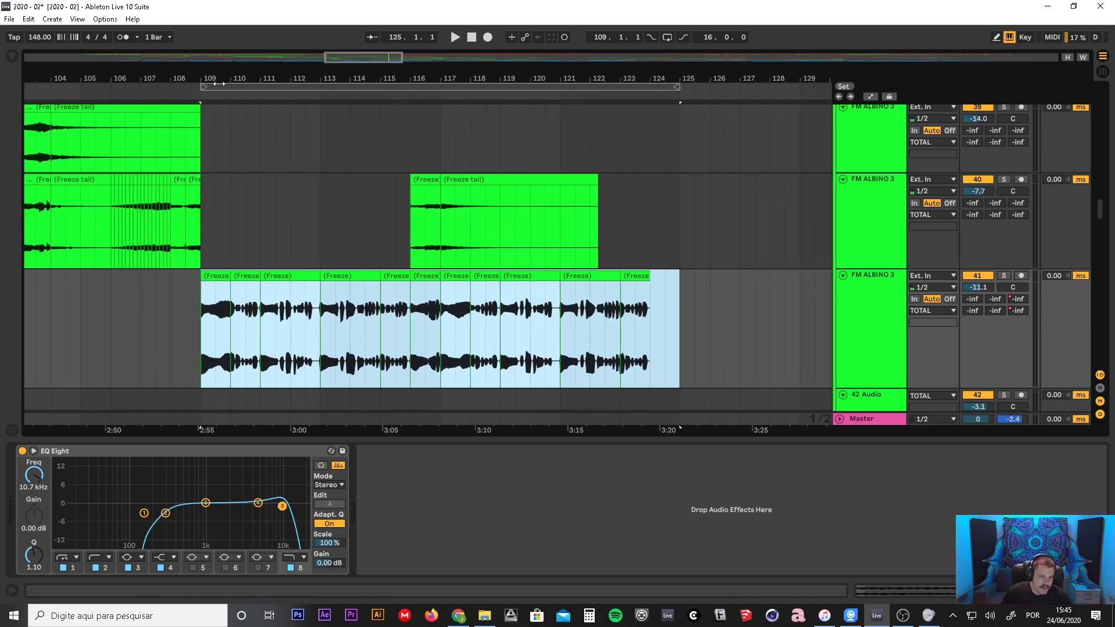
pyautogui.scroll(5, 203, 318)
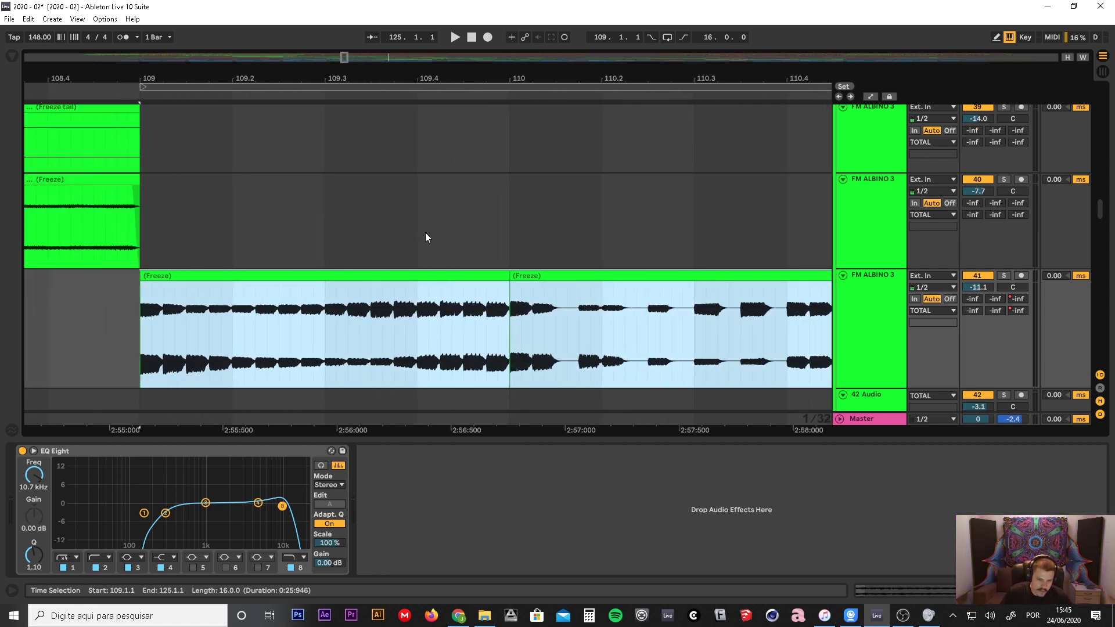
pyautogui.moveTo(650, 77); pyautogui.dragTo(256, 6)
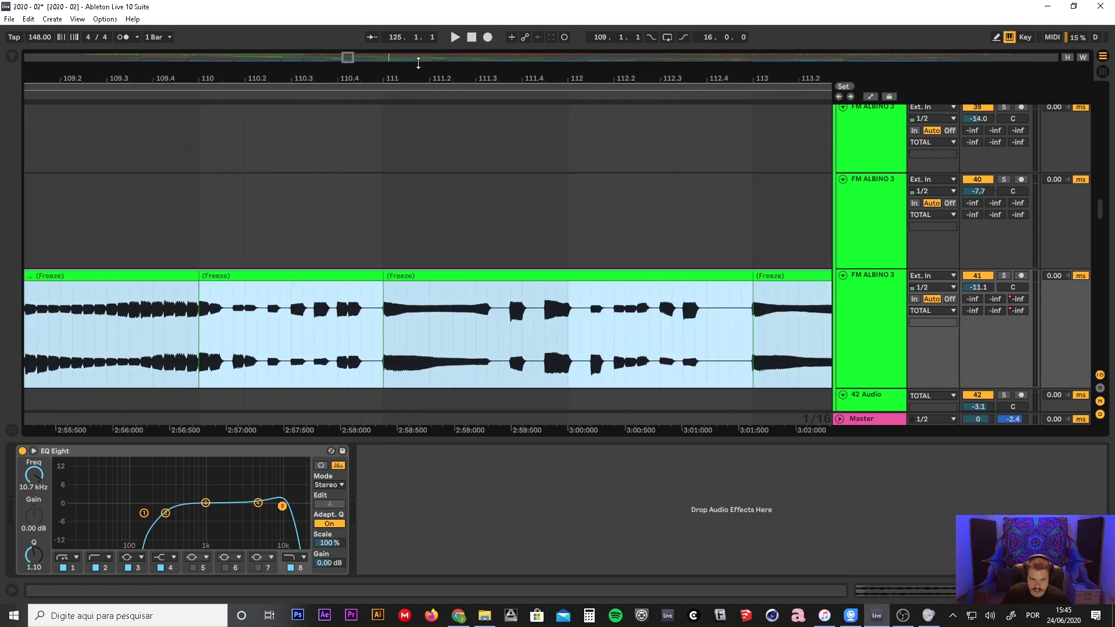
pyautogui.moveTo(411, 76); pyautogui.dragTo(327, 17)
pyautogui.moveTo(348, 79); pyautogui.dragTo(267, 37)
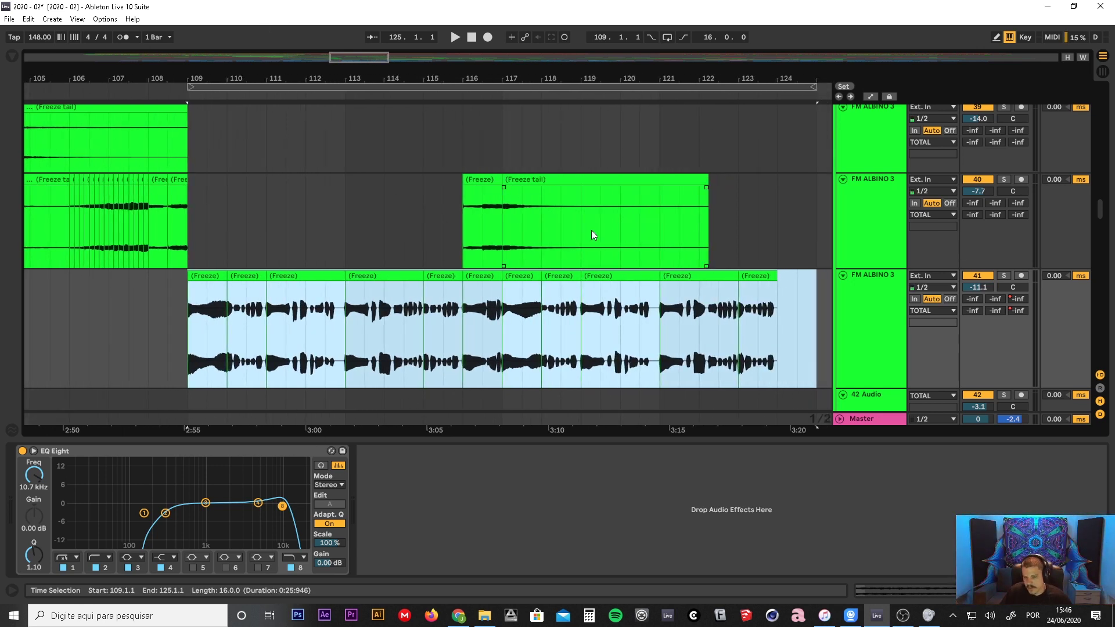
pyautogui.scroll(-2, 853, 332)
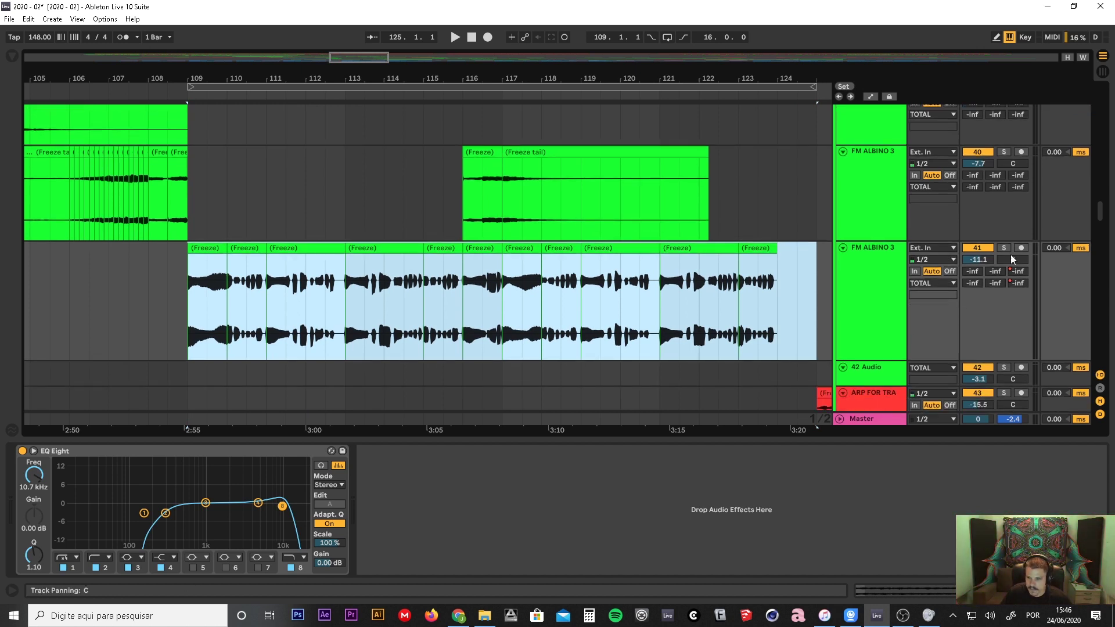
# - Solo track 41, listen to its frozen clips from bar 109, and end the solo and playback
pyautogui.click(1005, 249)
pyautogui.click(187, 98)
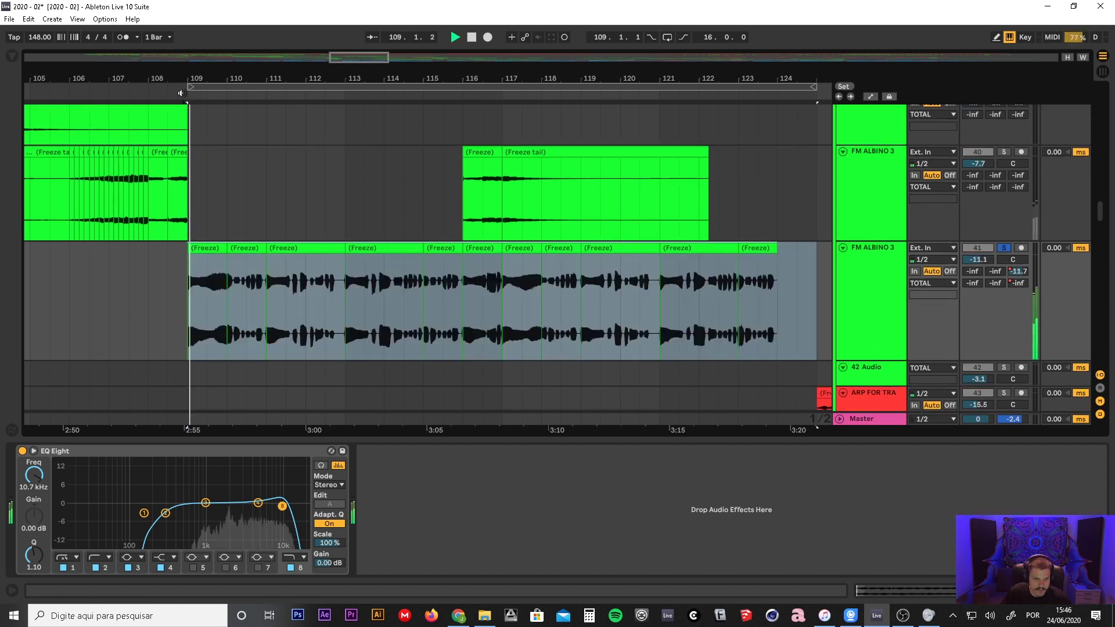
pyautogui.moveTo(487, 75); pyautogui.dragTo(461, 73)
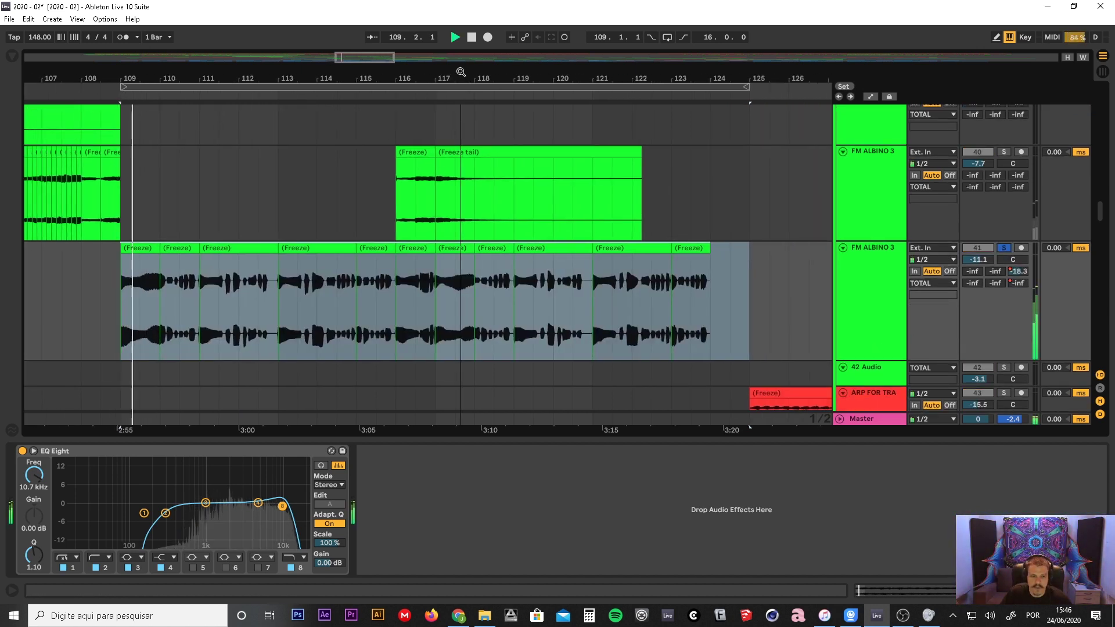
pyautogui.moveTo(179, 75); pyautogui.dragTo(179, 197)
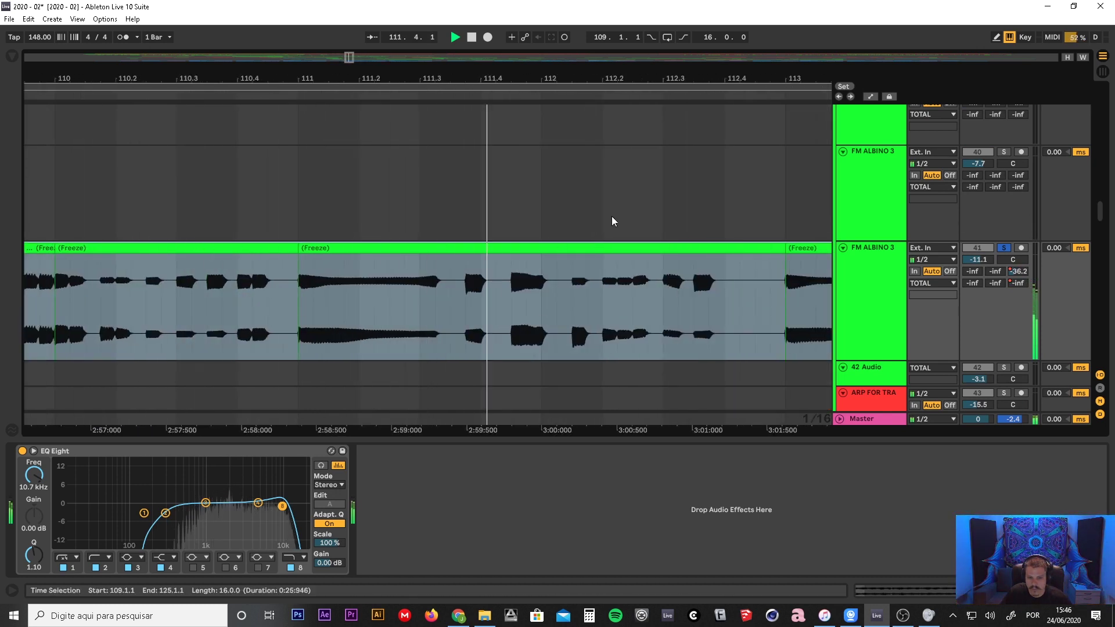
pyautogui.moveTo(698, 77); pyautogui.dragTo(250, 50)
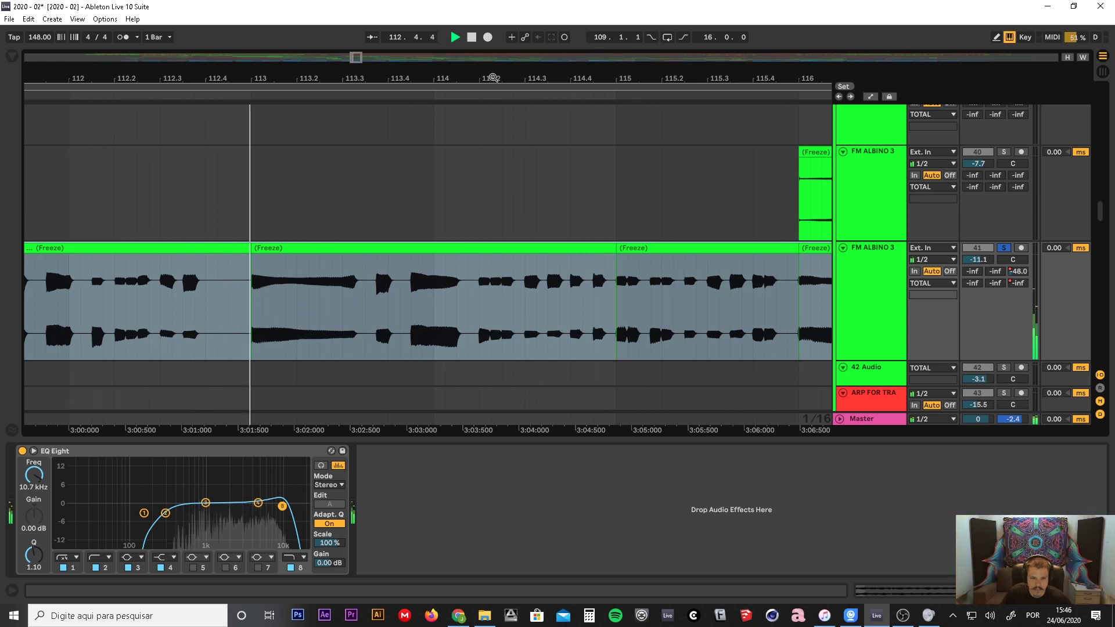
pyautogui.moveTo(494, 77); pyautogui.dragTo(385, 54)
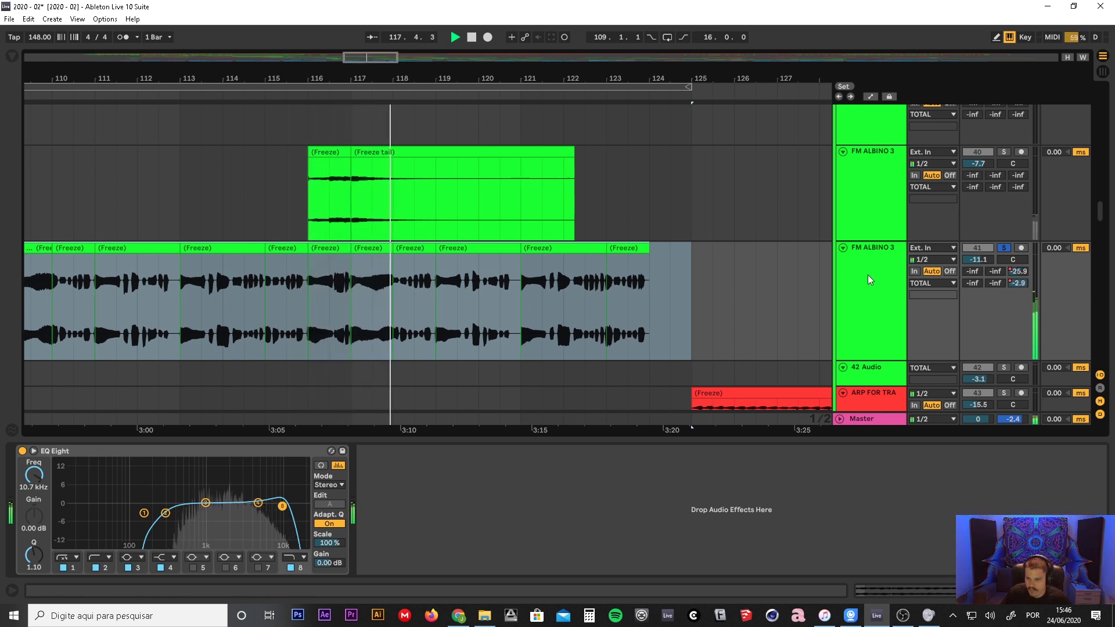
pyautogui.click(1004, 248)
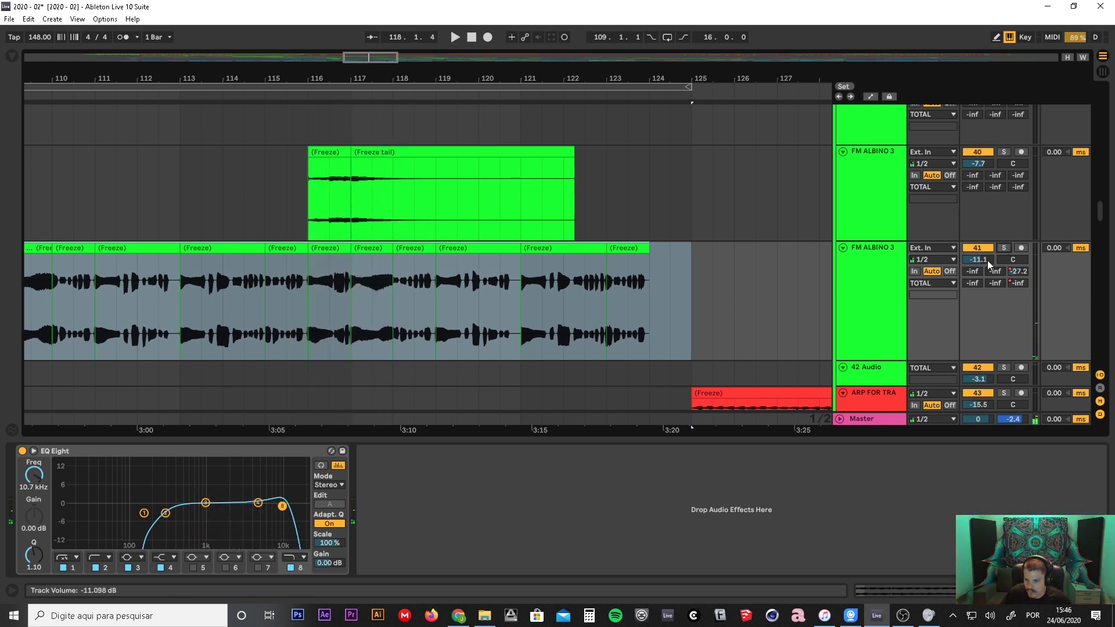
# - Play the full mix from bar 109 and raise track 41's volume to -10.4 dB
pyautogui.moveTo(618, 93); pyautogui.dragTo(597, 60)
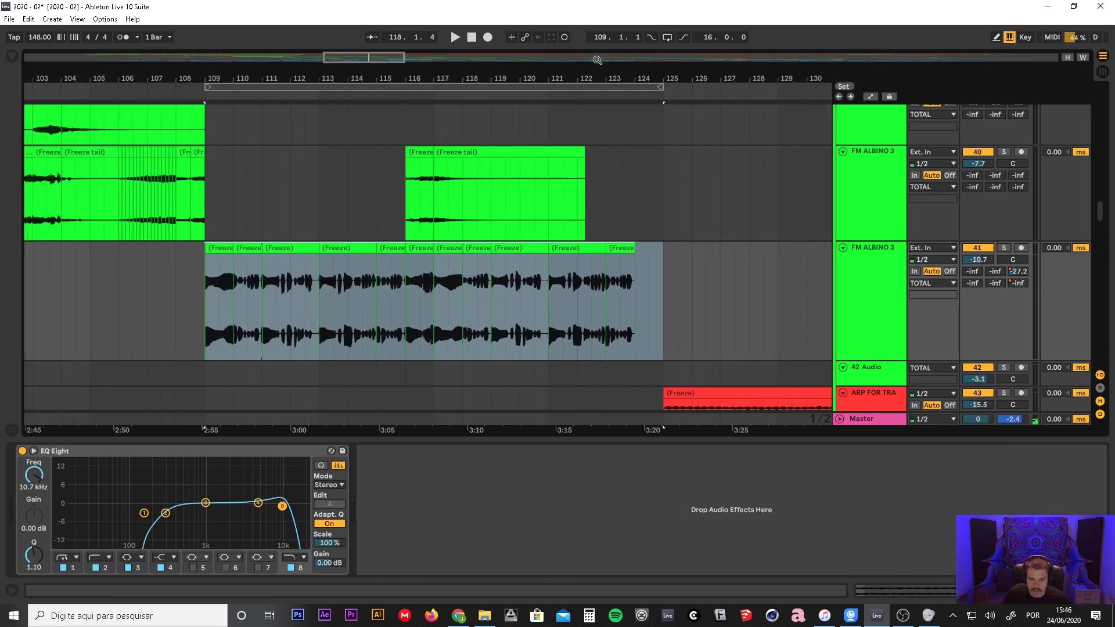
pyautogui.click(196, 90)
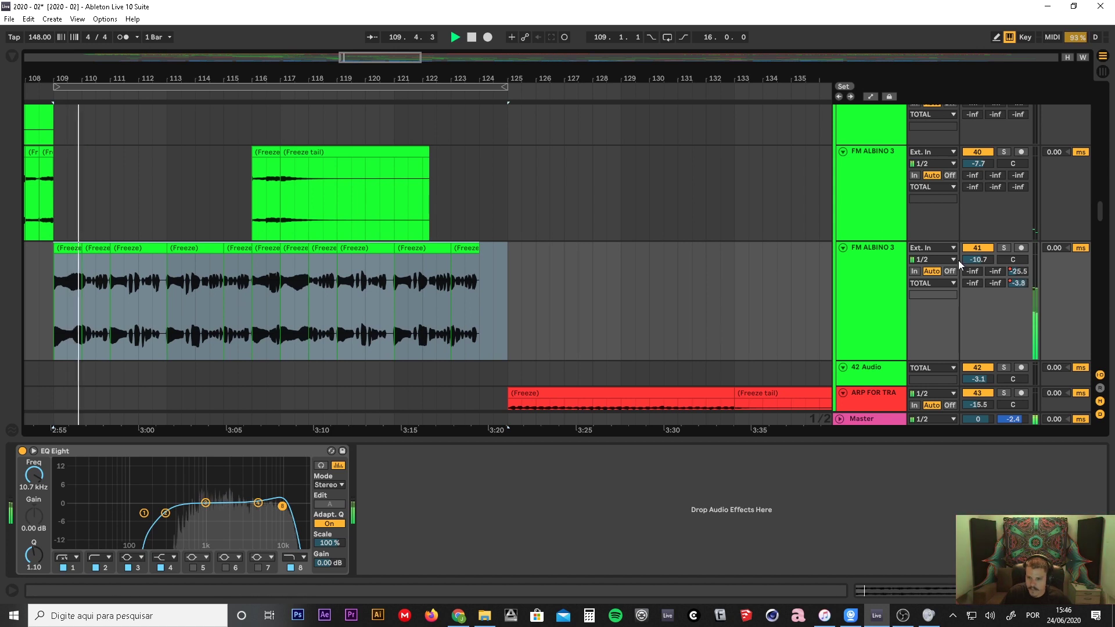
pyautogui.moveTo(991, 260); pyautogui.dragTo(991, 259)
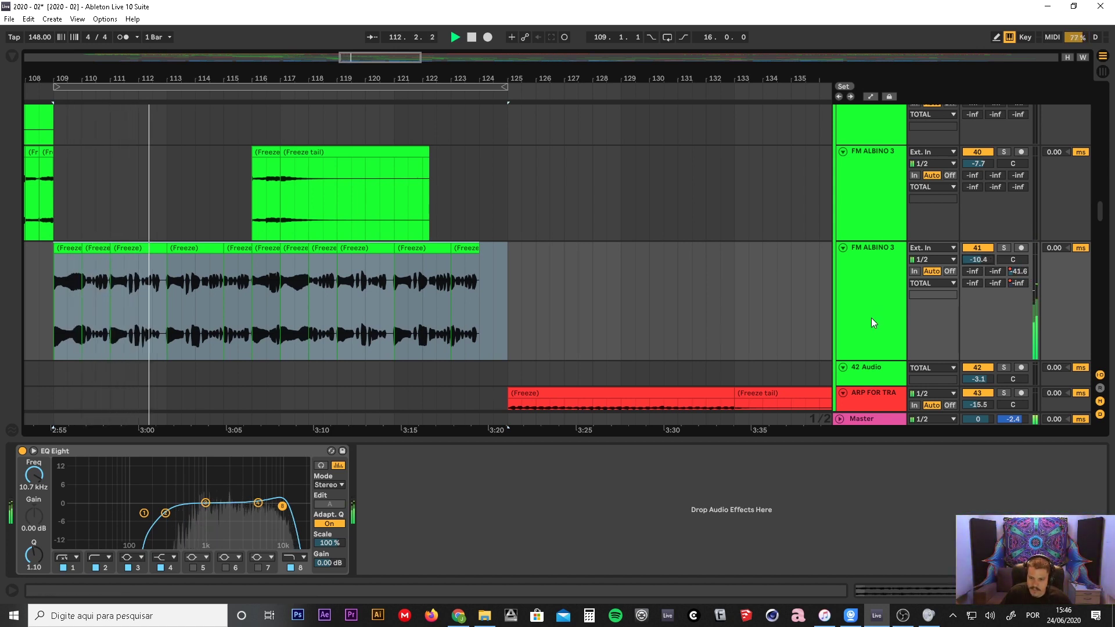
# - Set the volume of track 33, ARP FOR TRA, to -2.1 dB while the mix plays
pyautogui.scroll(9, 874, 323)
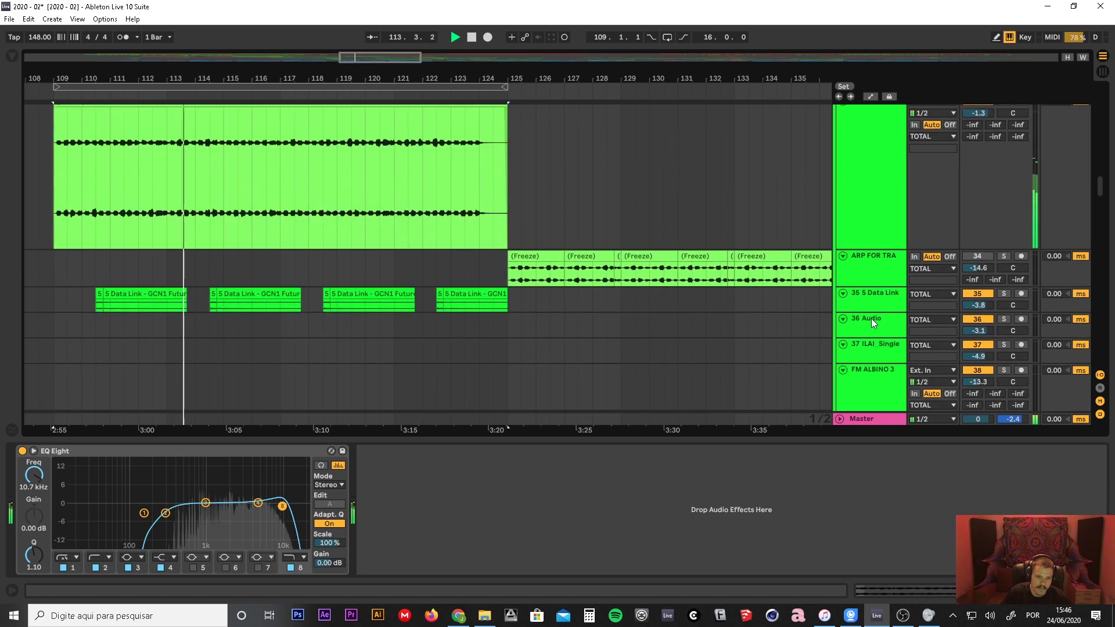
pyautogui.scroll(3, 871, 318)
pyautogui.moveTo(984, 200); pyautogui.dragTo(985, 204)
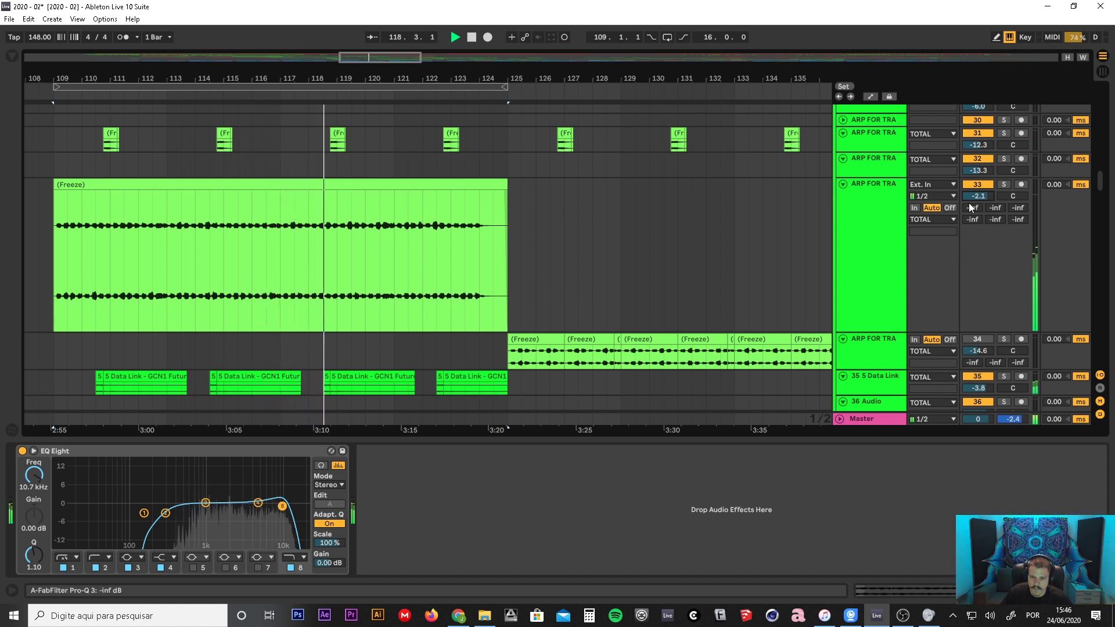
# - Set the boosted mid band of track 33's EQ Eight to 2.85 dB at 2.11 kHz
pyautogui.click(879, 215)
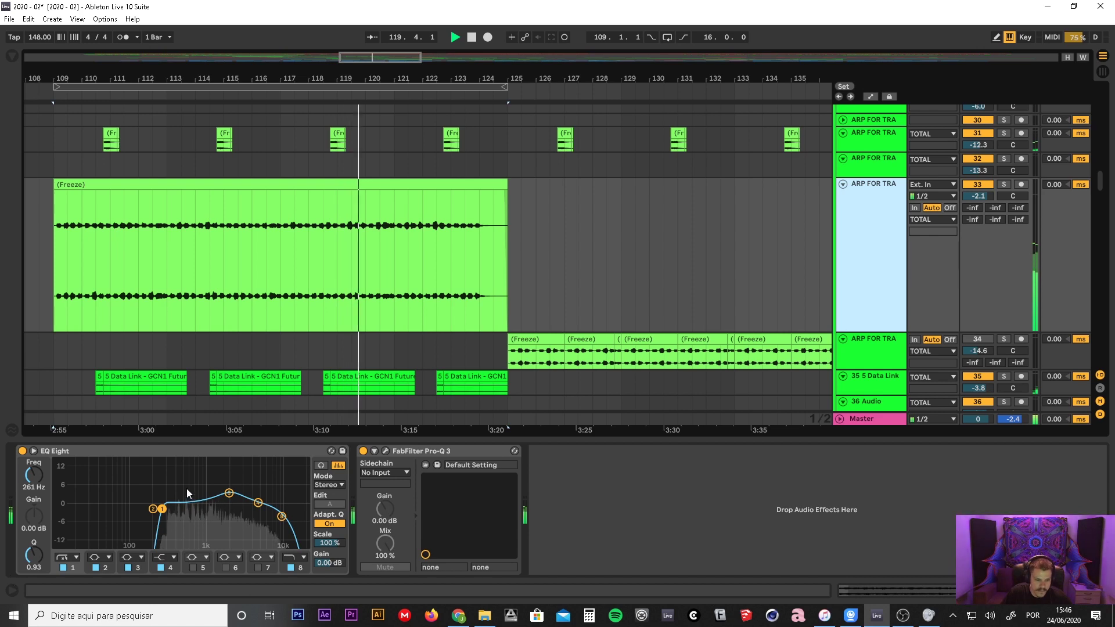
pyautogui.click(228, 494)
pyautogui.moveTo(230, 499); pyautogui.dragTo(231, 499)
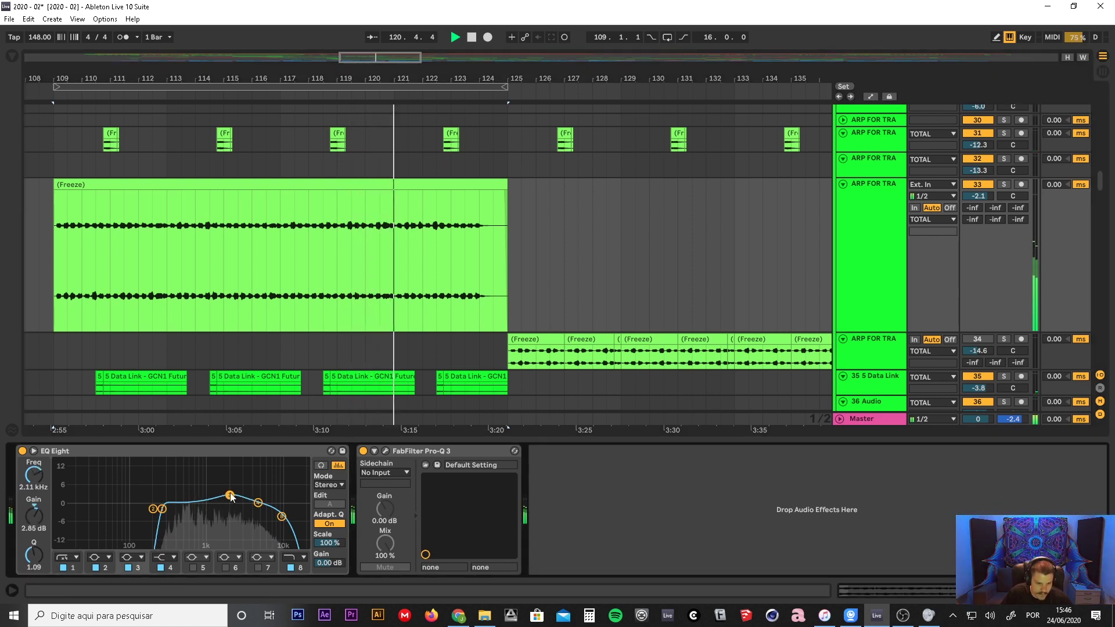
# - Move the loop range to bars 125 to 141 and play the mix from bar 125
pyautogui.scroll(-3, 643, 276)
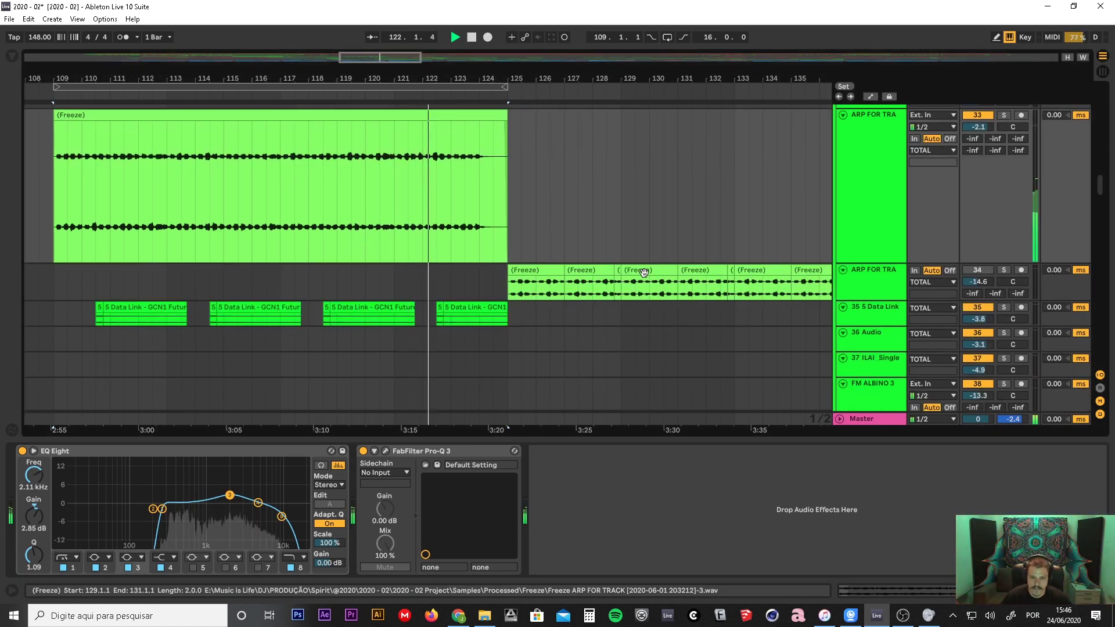
pyautogui.scroll(-5, 645, 273)
pyautogui.moveTo(668, 78); pyautogui.dragTo(456, 169)
pyautogui.moveTo(344, 86); pyautogui.dragTo(493, 190)
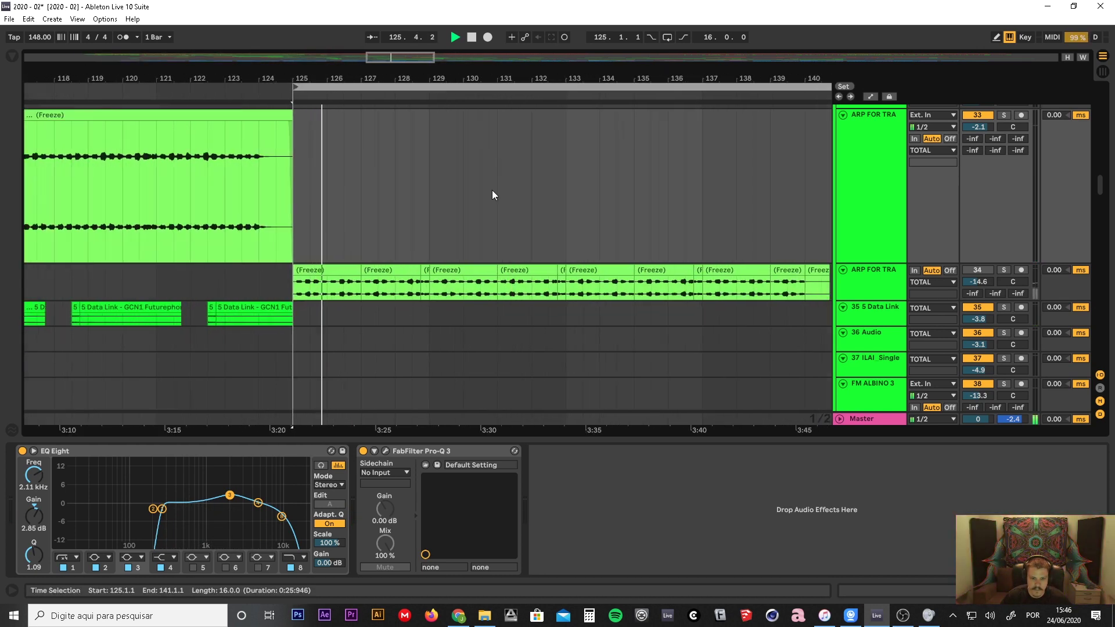
# - Look through the tracks used from bar 125 down to track 69, ARP ALIEN, show its device chain, and end playback
pyautogui.scroll(-5, 508, 266)
pyautogui.scroll(-10, 507, 266)
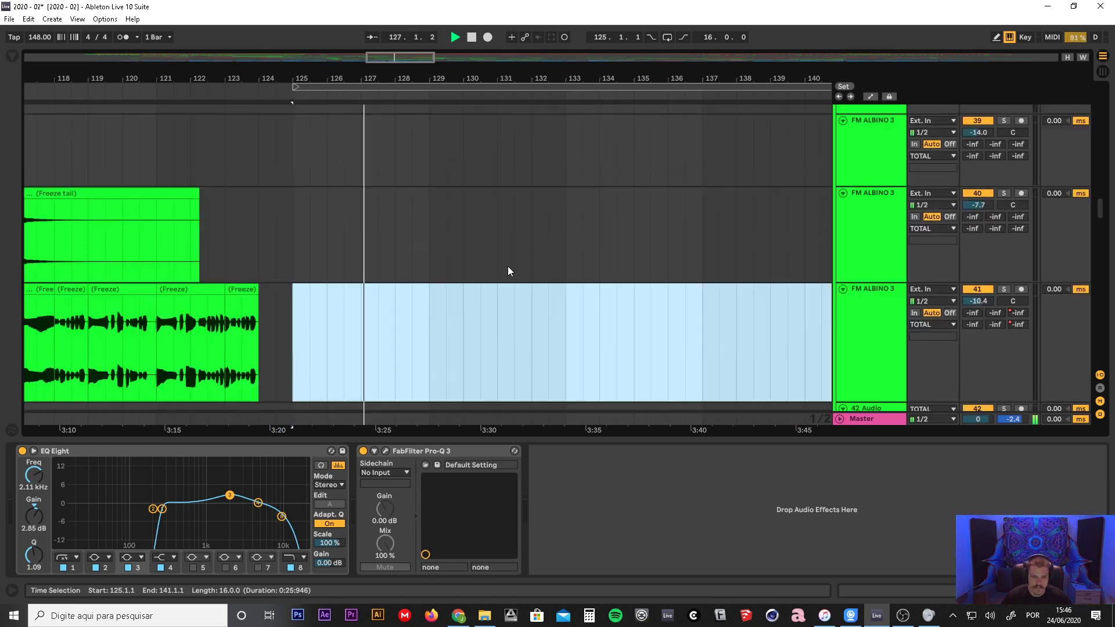
pyautogui.scroll(-10, 508, 266)
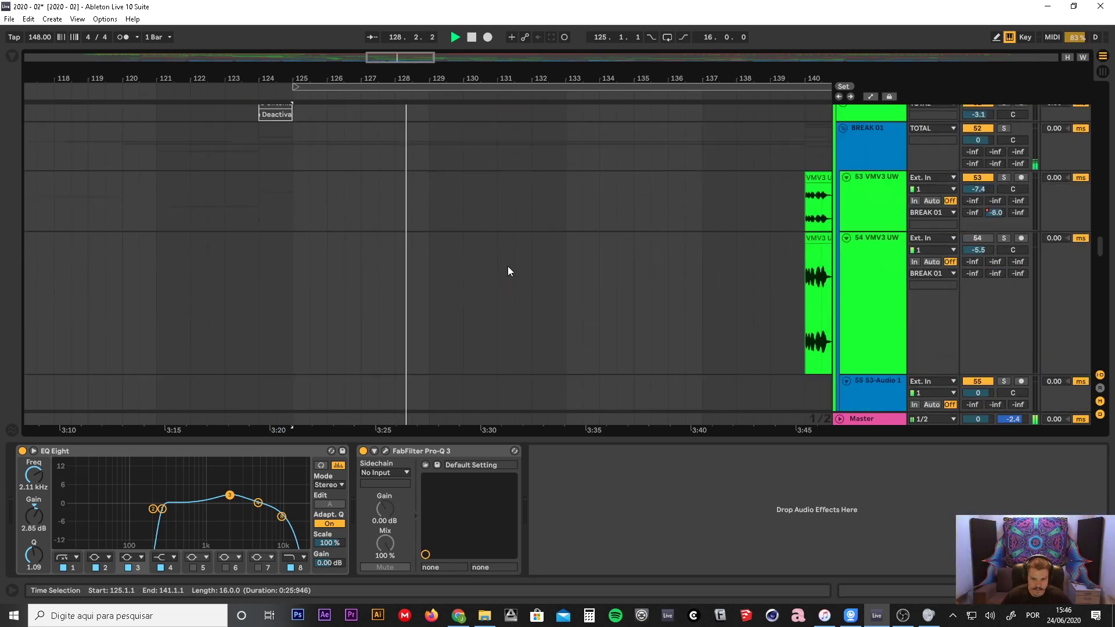
pyautogui.scroll(-10, 508, 271)
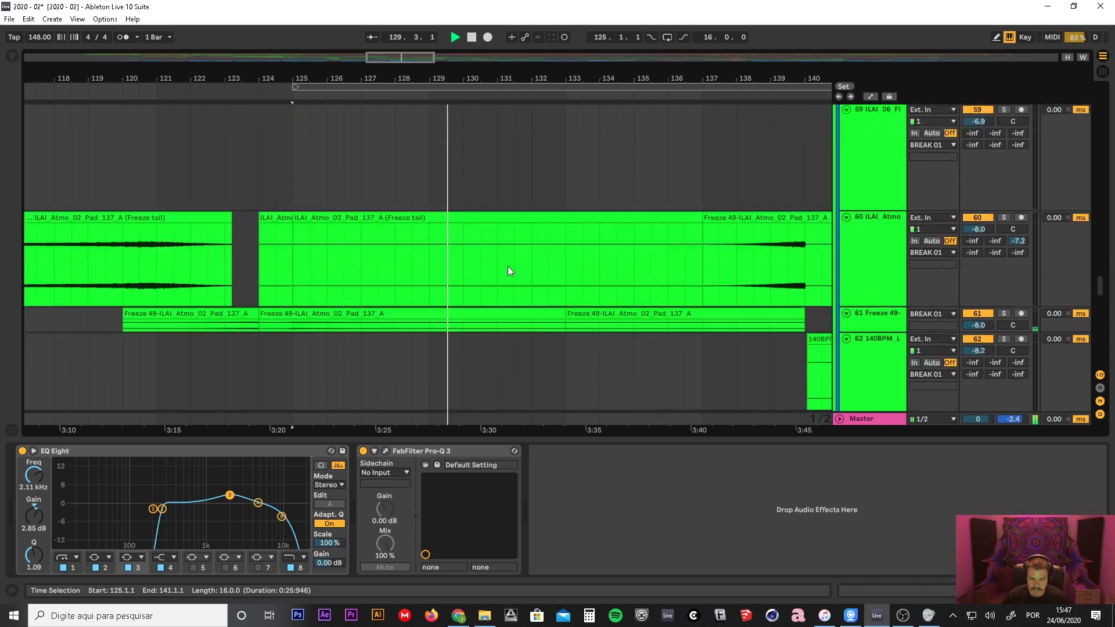
pyautogui.scroll(-5, 508, 267)
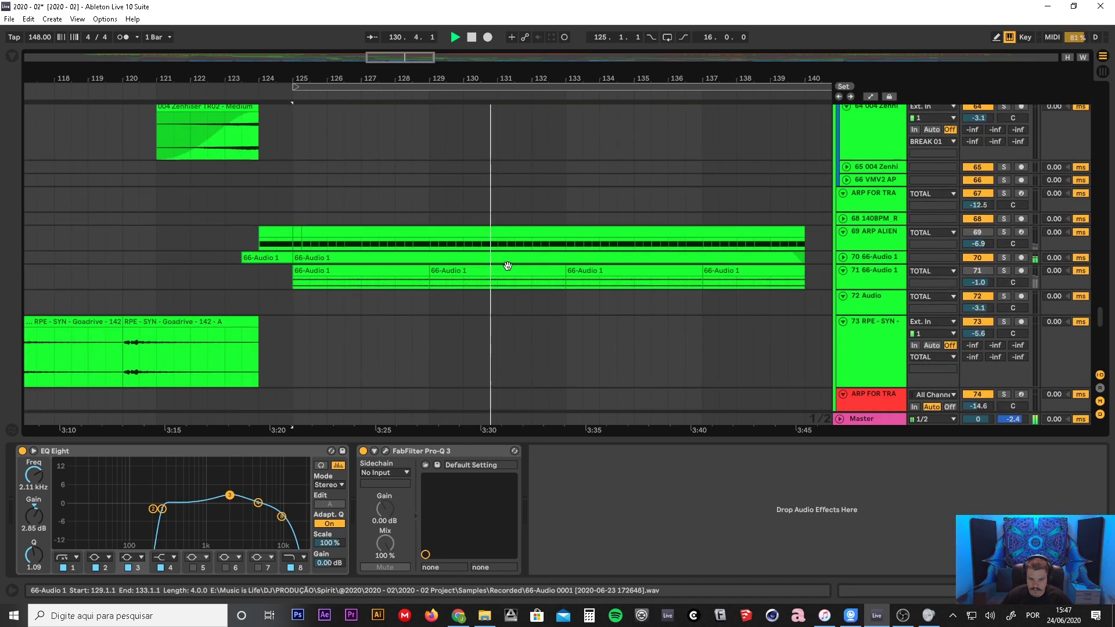
pyautogui.click(892, 242)
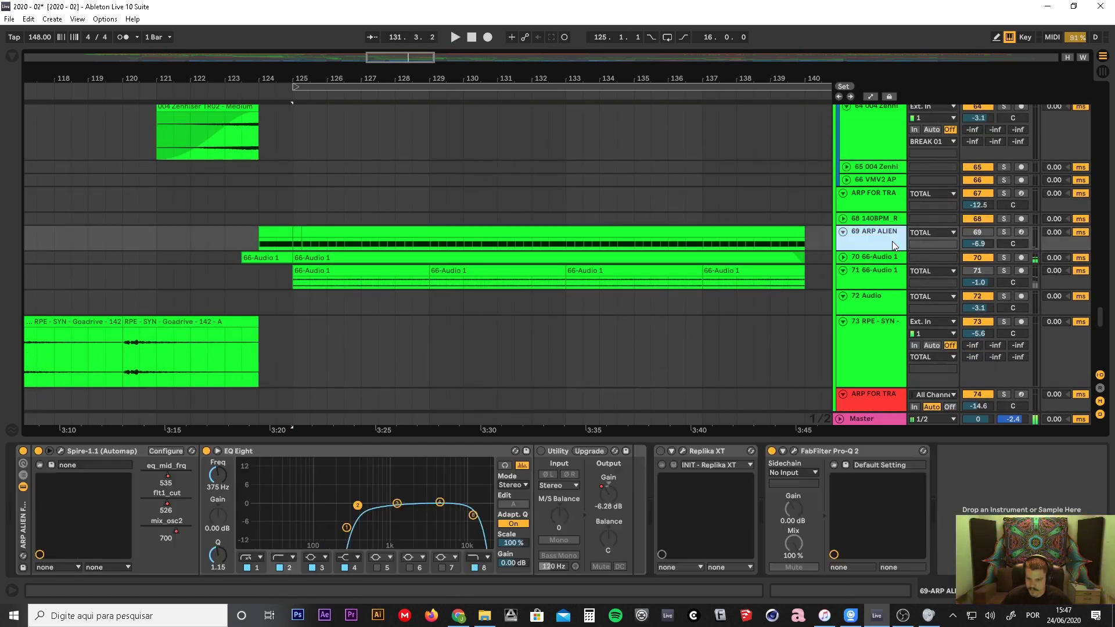
# - Enlarge tracks 69, 70 and 71 so their clips are easier to see, and reselect track 69
pyautogui.click(874, 284)
pyautogui.moveTo(876, 290); pyautogui.dragTo(878, 322)
pyautogui.click(869, 215)
pyautogui.moveTo(871, 222); pyautogui.dragTo(876, 305)
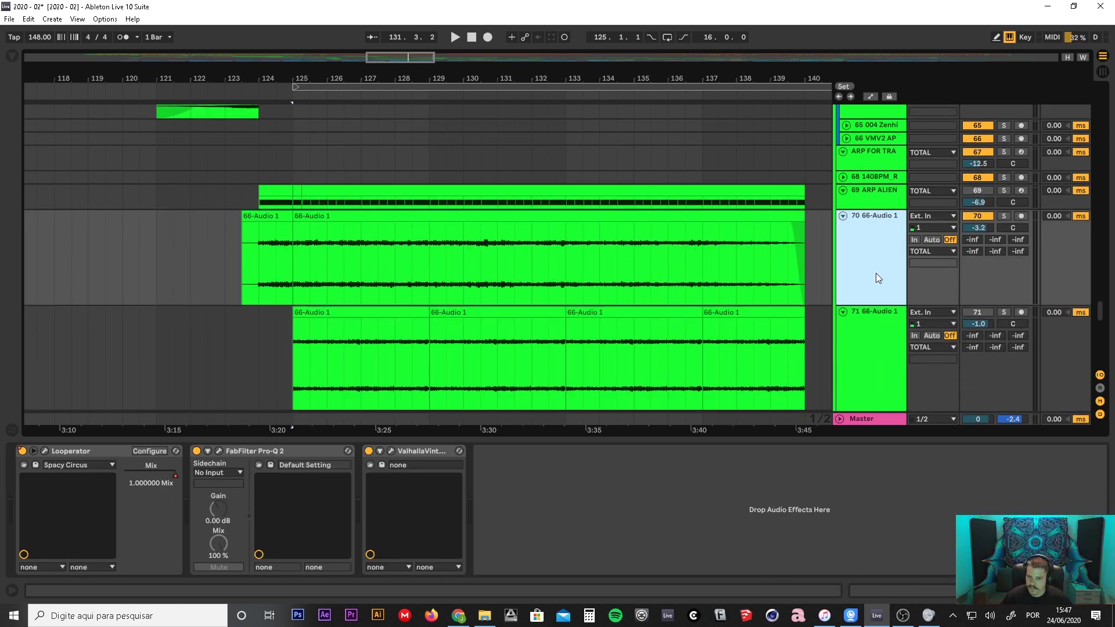
pyautogui.scroll(-1, 876, 273)
pyautogui.click(868, 193)
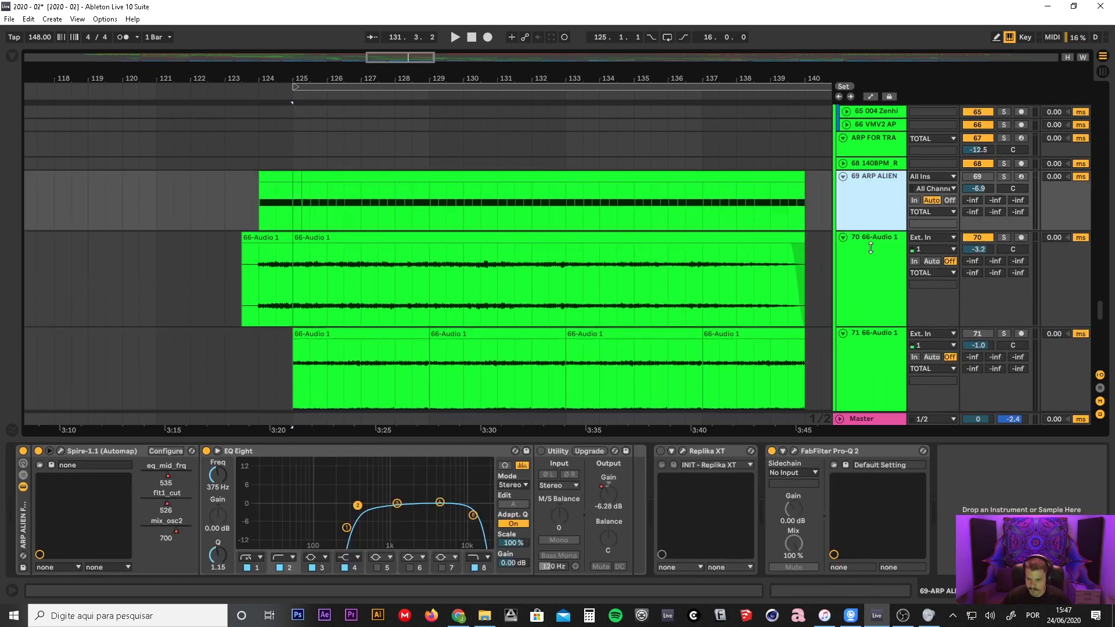
pyautogui.press('Right')
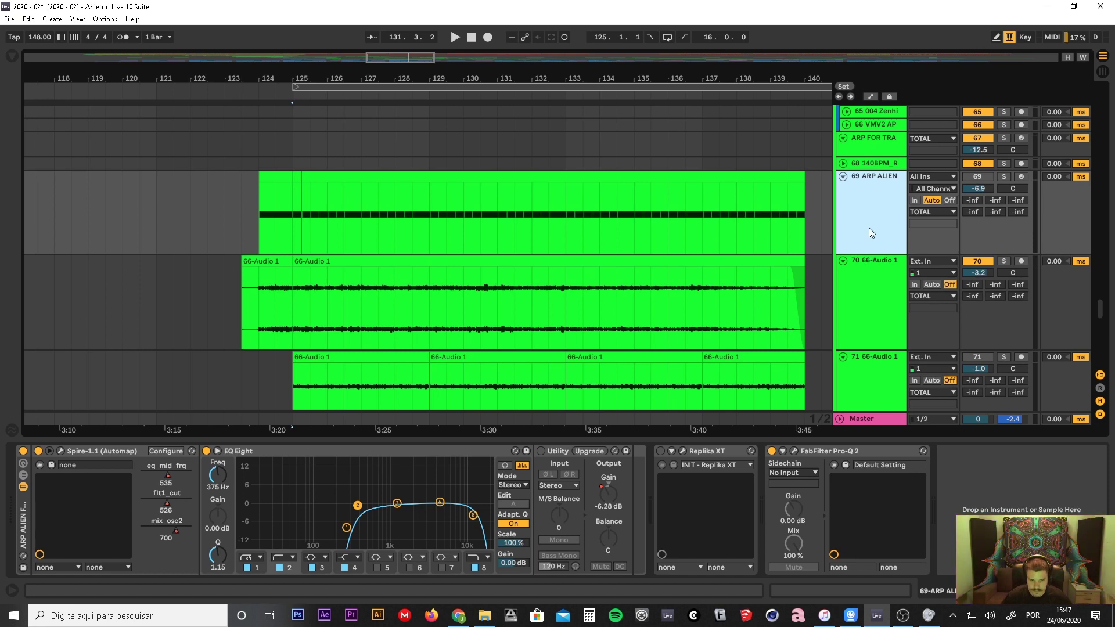
# - Solo track 69 and open its Spire-1.1 synth in a clear view
pyautogui.click(1005, 176)
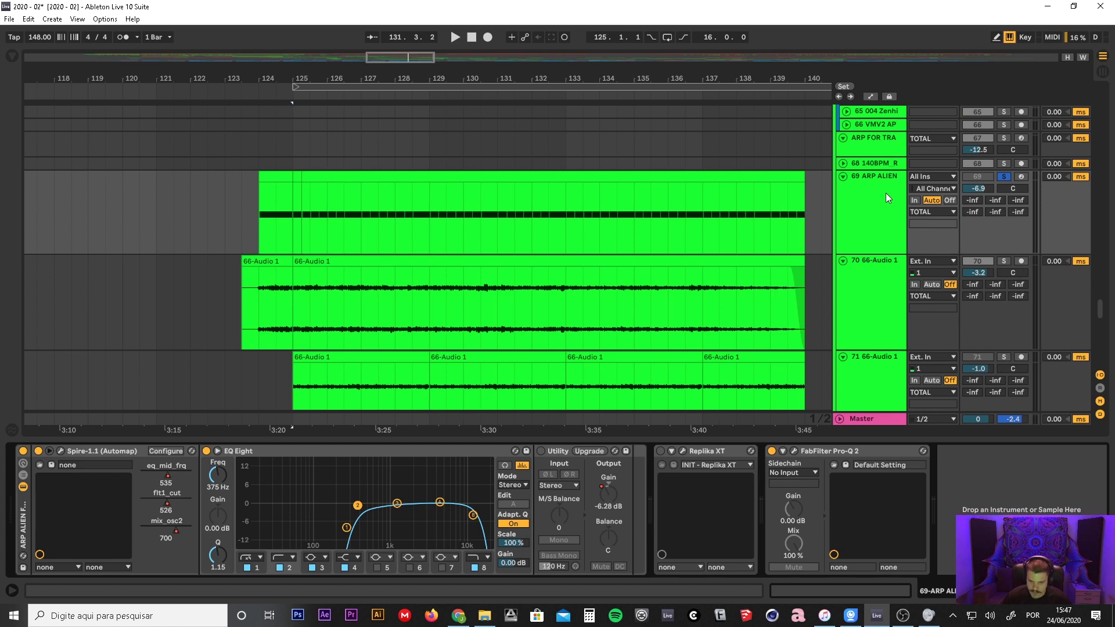
pyautogui.moveTo(672, 77); pyautogui.dragTo(584, 80)
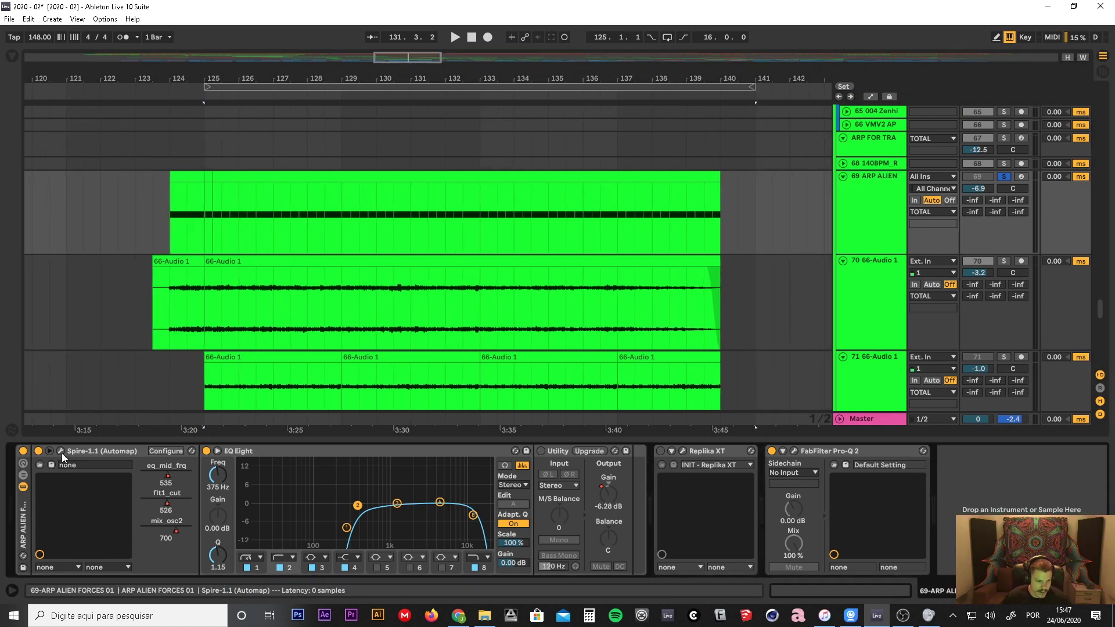
pyautogui.click(61, 451)
pyautogui.moveTo(456, 42); pyautogui.dragTo(542, 71)
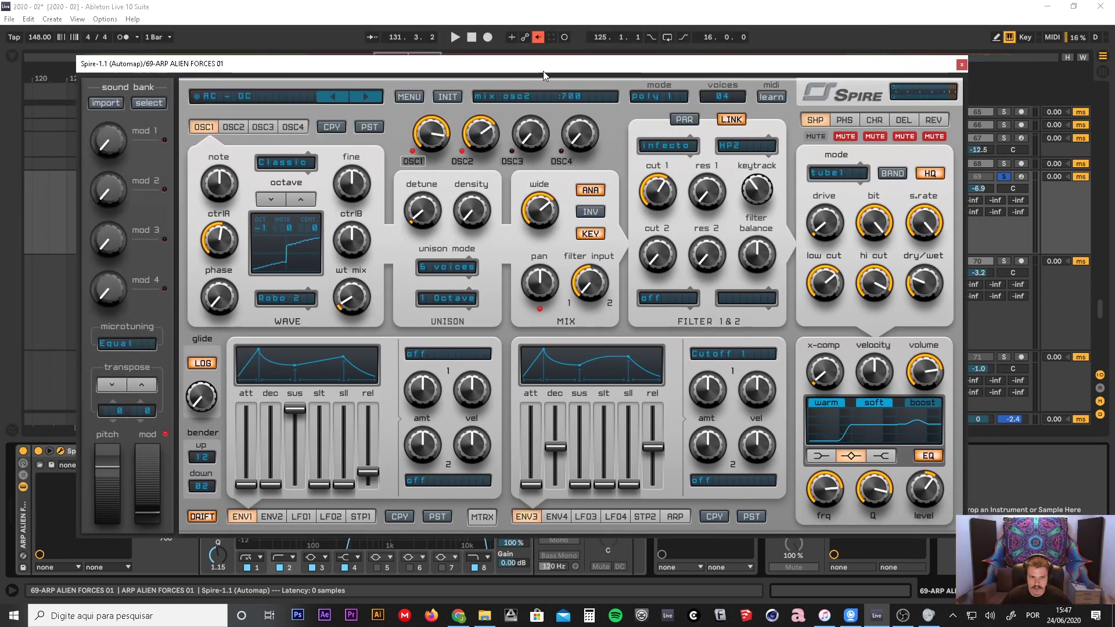
# - Review the settings of Spire's four oscillators and return to OSC1
pyautogui.click(228, 127)
pyautogui.click(262, 128)
pyautogui.click(293, 125)
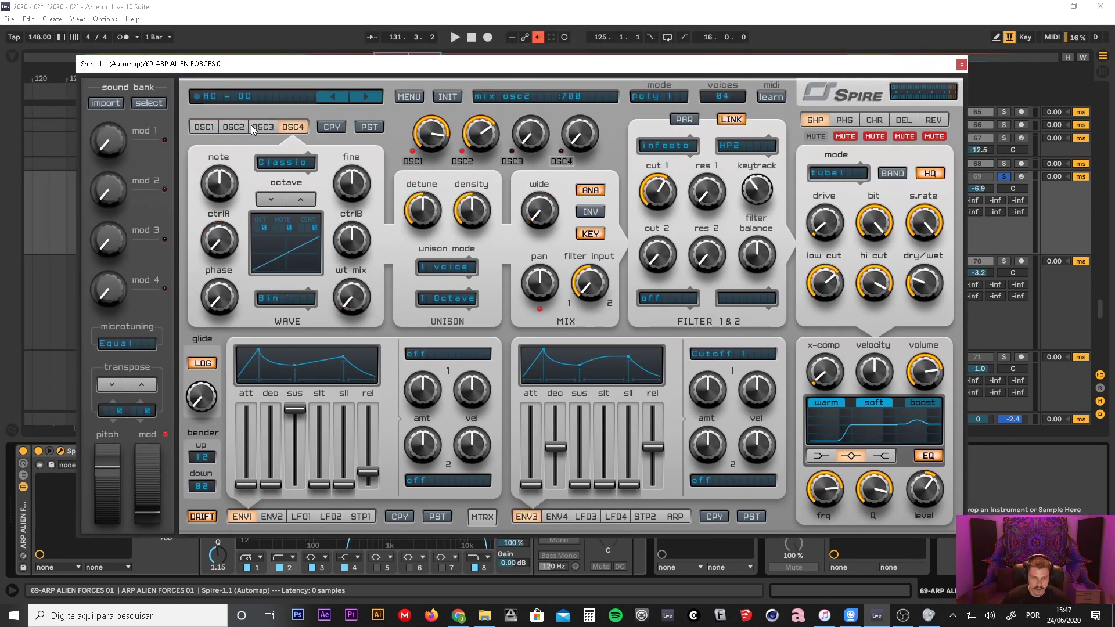
pyautogui.click(263, 127)
pyautogui.click(232, 126)
pyautogui.click(203, 127)
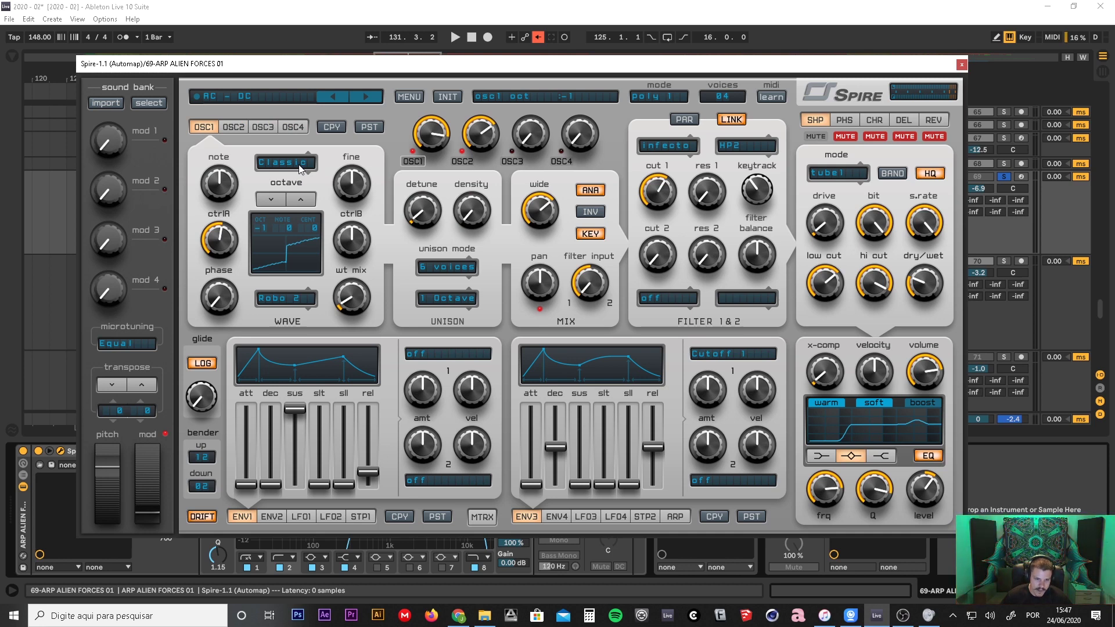
# - Check OSC1's wavetable choices while keeping Robo 2, set its wt mix to 105, and show OSC2
pyautogui.click(285, 299)
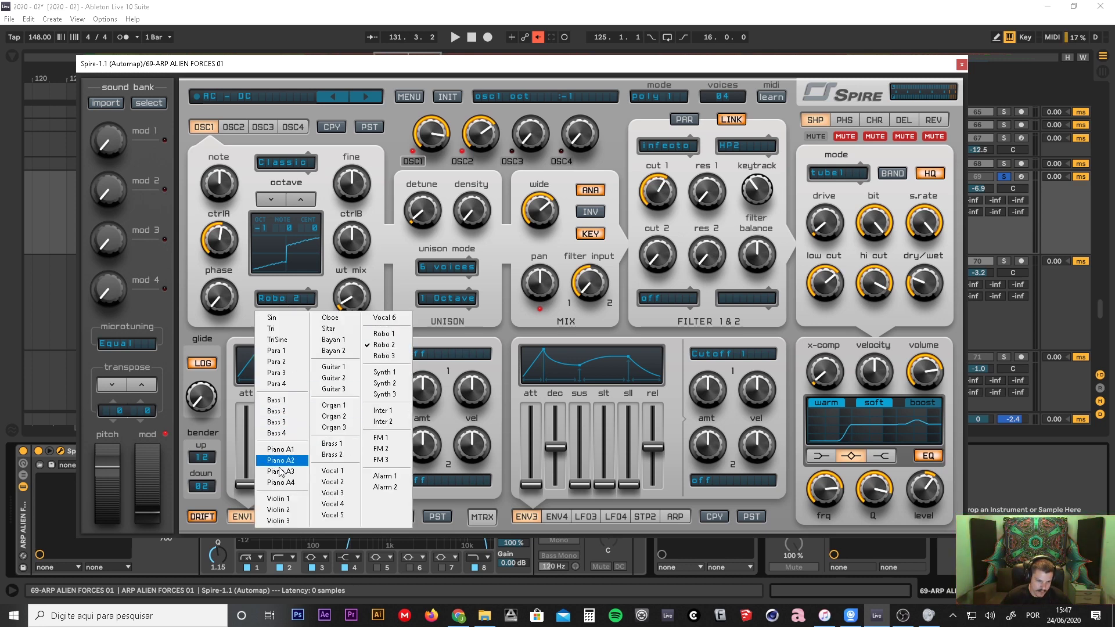
pyautogui.click(379, 245)
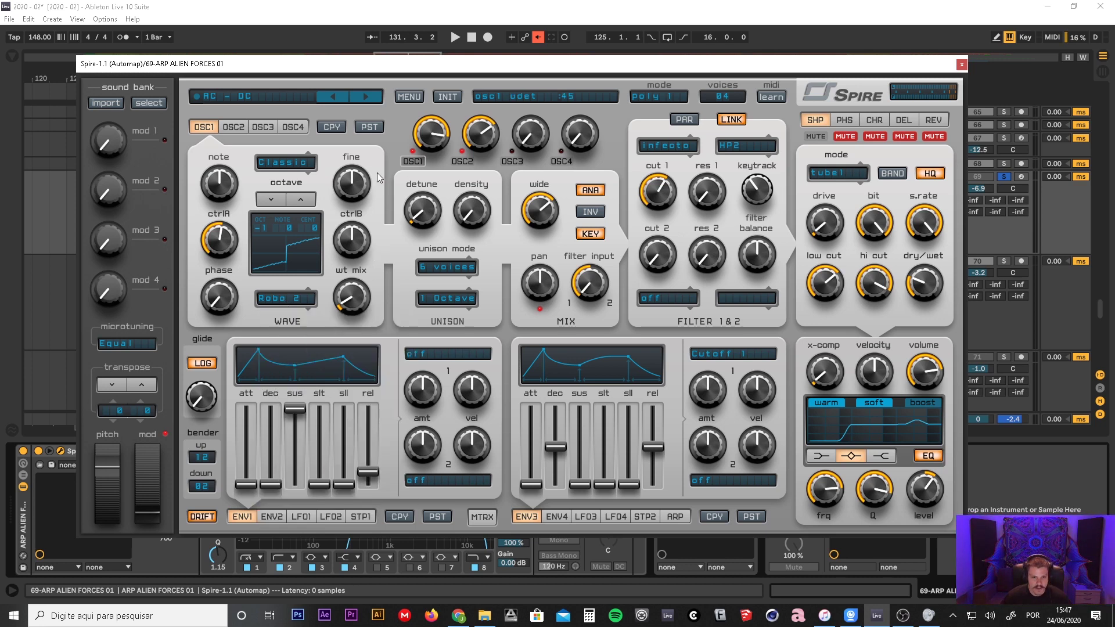
pyautogui.click(359, 301)
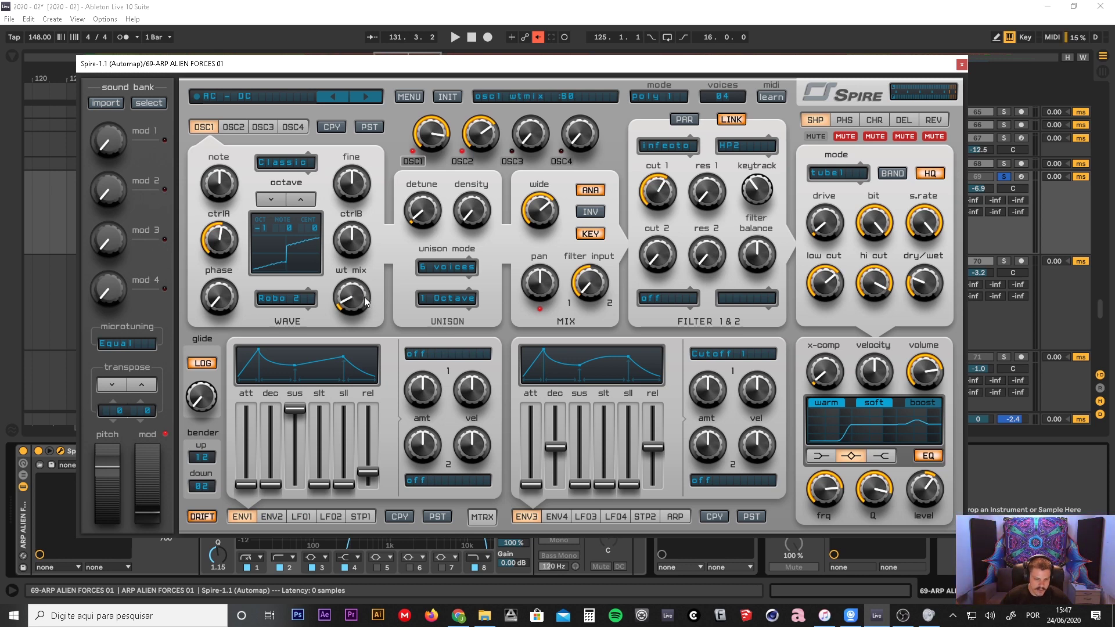
pyautogui.moveTo(364, 298)
pyautogui.mouseDown()
pyautogui.moveTo(362, 283)
pyautogui.moveTo(364, 297)
pyautogui.mouseUp()
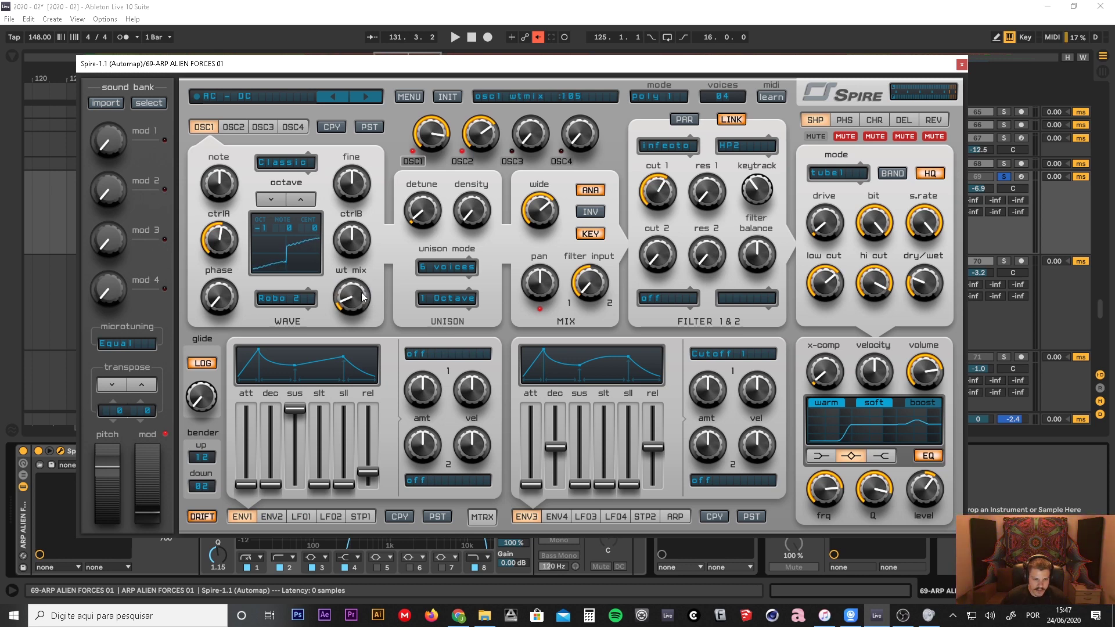
pyautogui.click(233, 127)
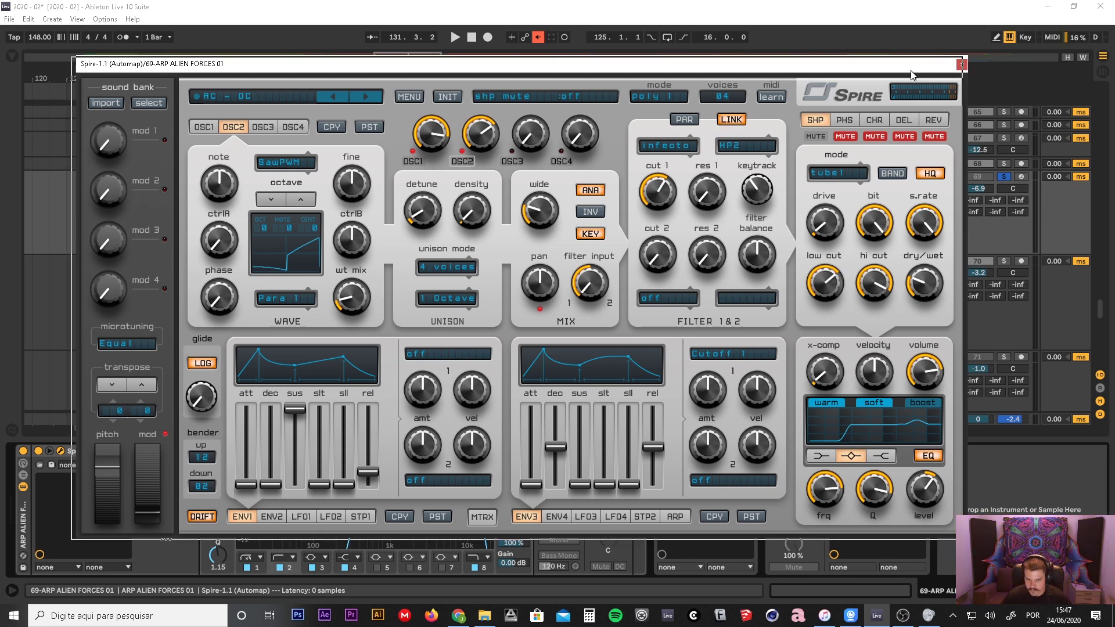
# - Arm the soloed track 69, listen to it from bar 125, and close the Spire window
pyautogui.moveTo(917, 74); pyautogui.dragTo(910, 76)
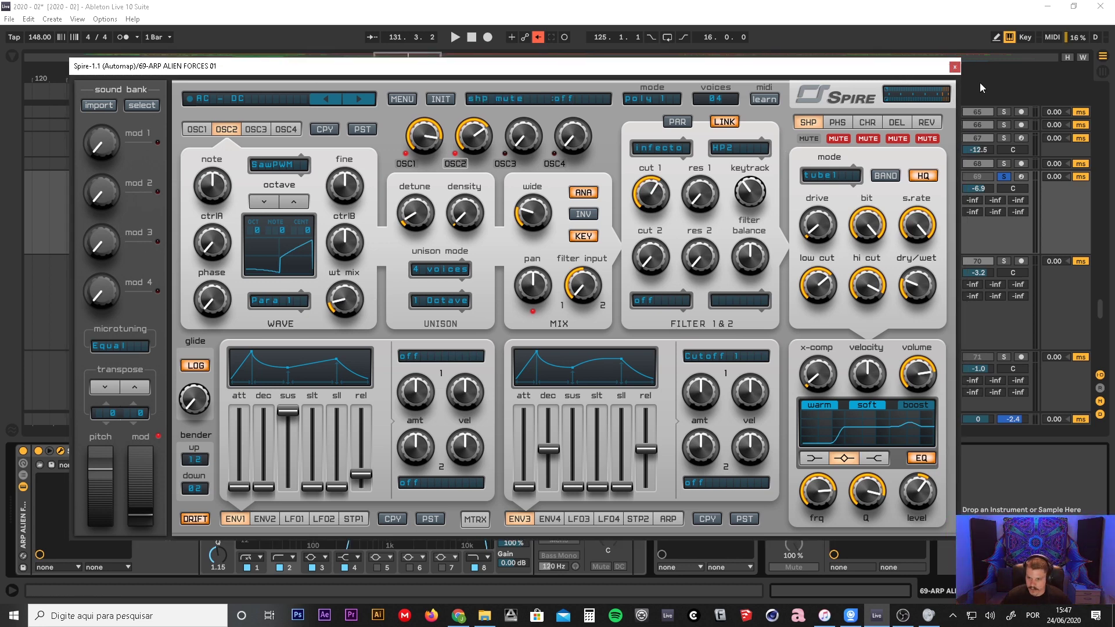
pyautogui.click(1022, 176)
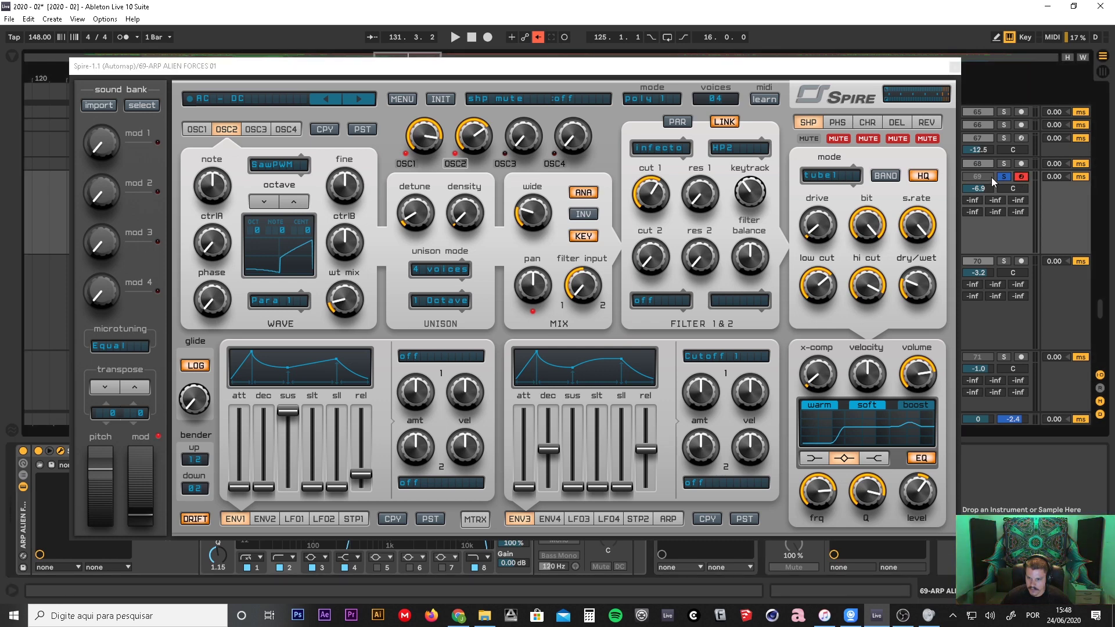
pyautogui.press('space')
pyautogui.moveTo(874, 282); pyautogui.dragTo(792, 39)
pyautogui.click(873, 200)
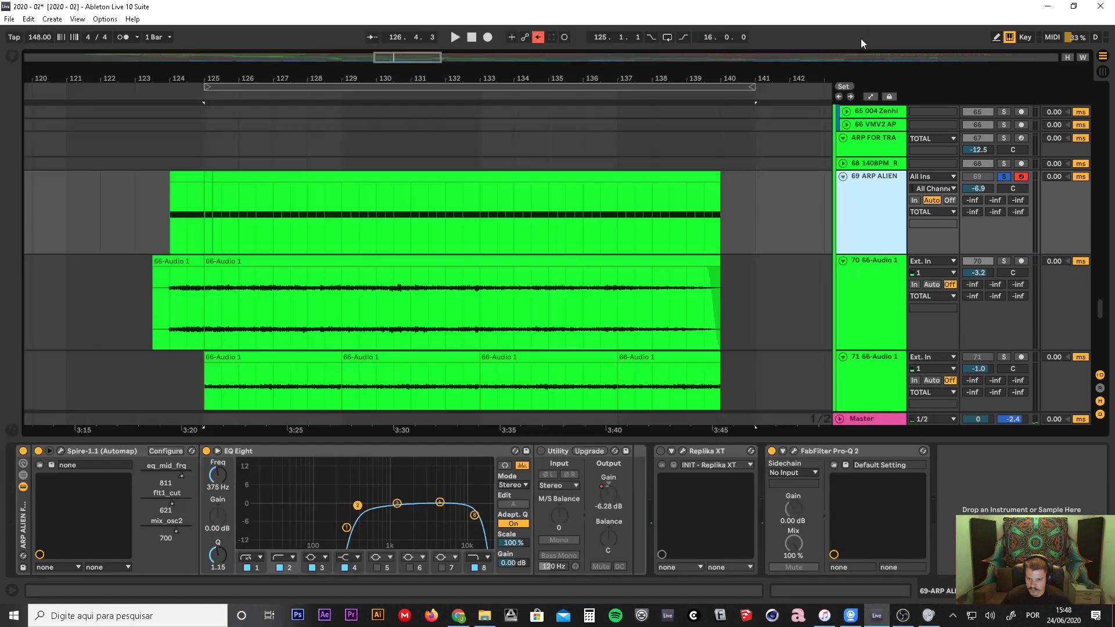
# - Open track 69's FabFilter Pro-Q 2, move its low cut far down the spectrum, and listen to the result from bar 125
pyautogui.click(862, 40)
pyautogui.click(794, 451)
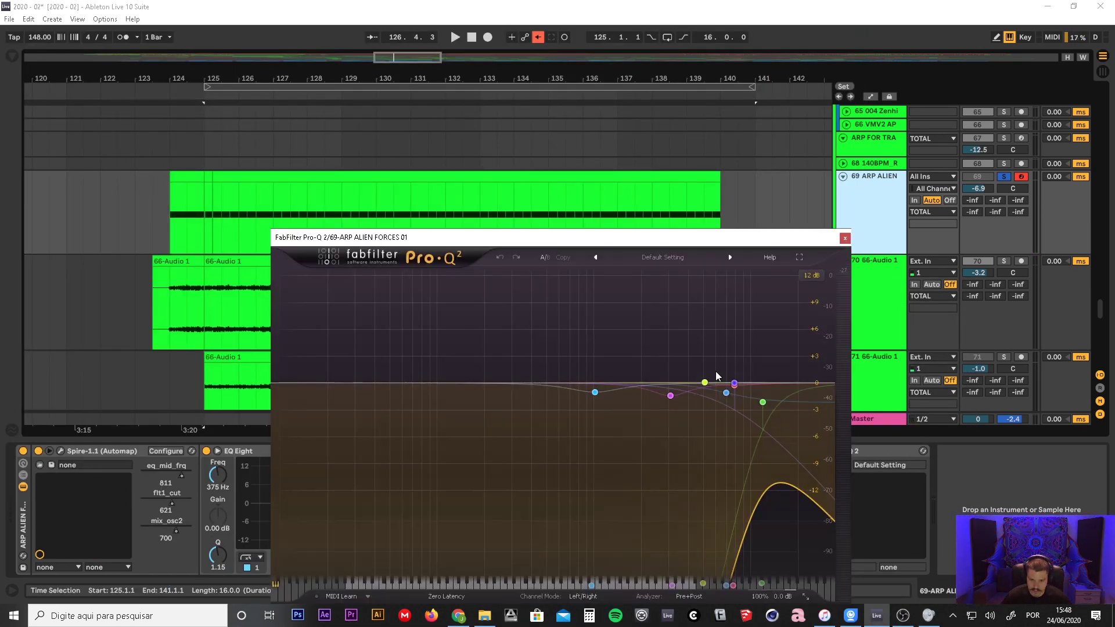
pyautogui.moveTo(765, 401); pyautogui.dragTo(474, 385)
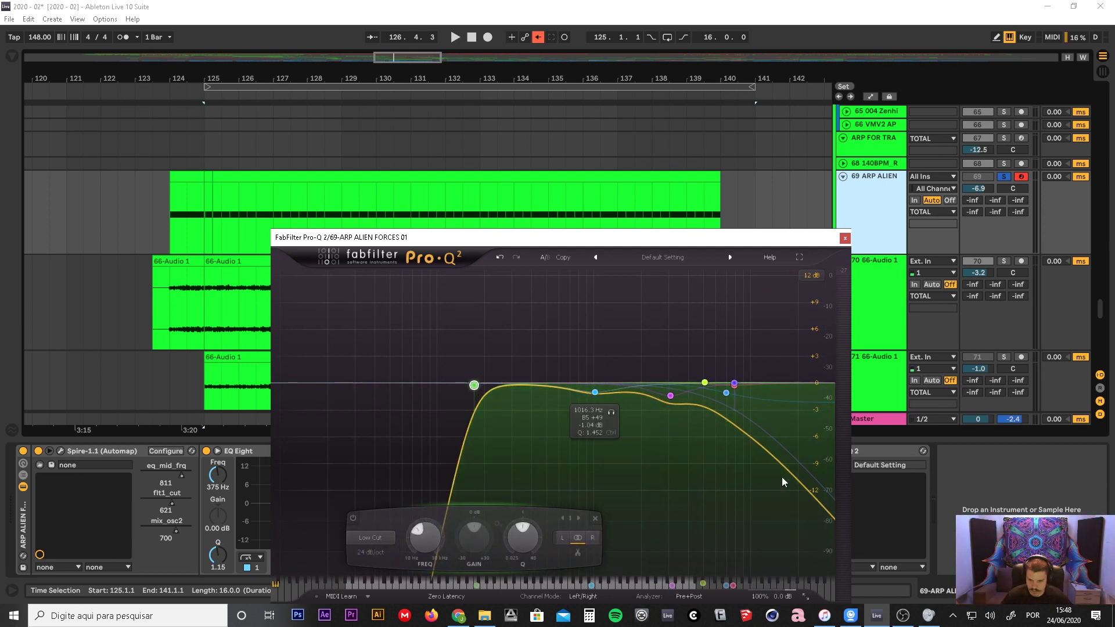
pyautogui.press('space')
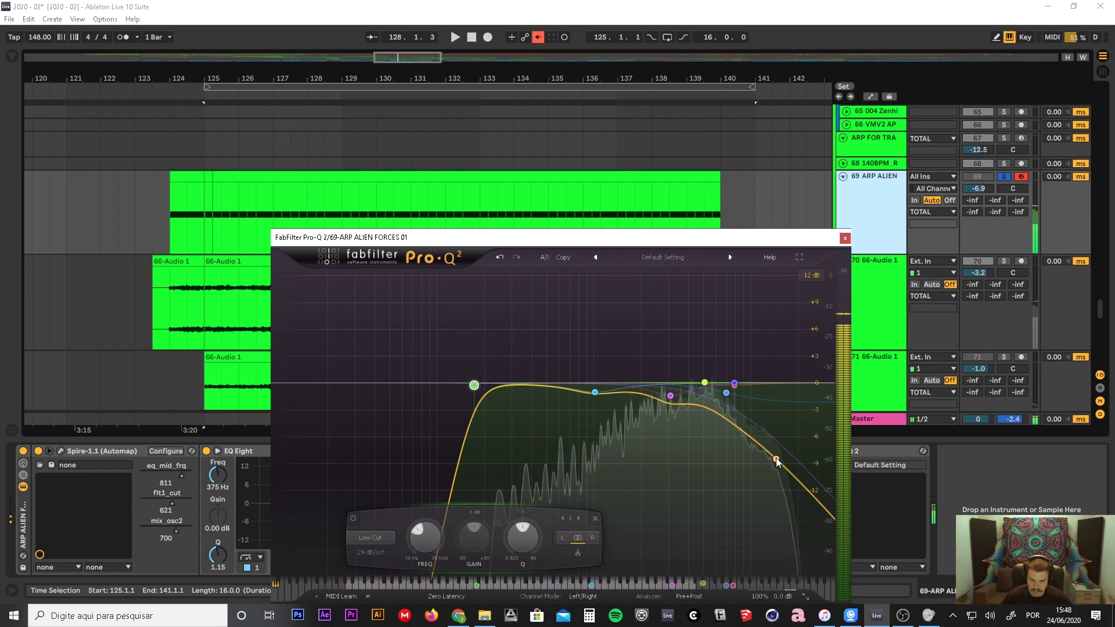
pyautogui.press('space')
# - Add a high shelf at about 13.8 kHz with about -0.13 dB gain in Pro-Q 2, and close the equalizer
pyautogui.click(778, 368)
pyautogui.moveTo(778, 431); pyautogui.dragTo(771, 465)
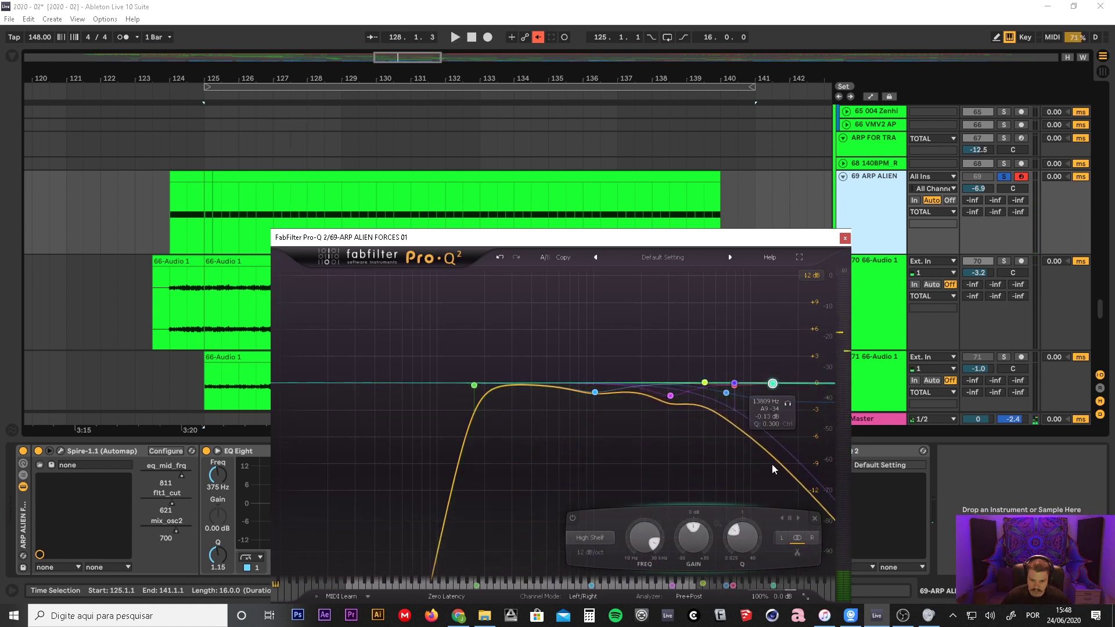
pyautogui.moveTo(737, 241); pyautogui.dragTo(680, 244)
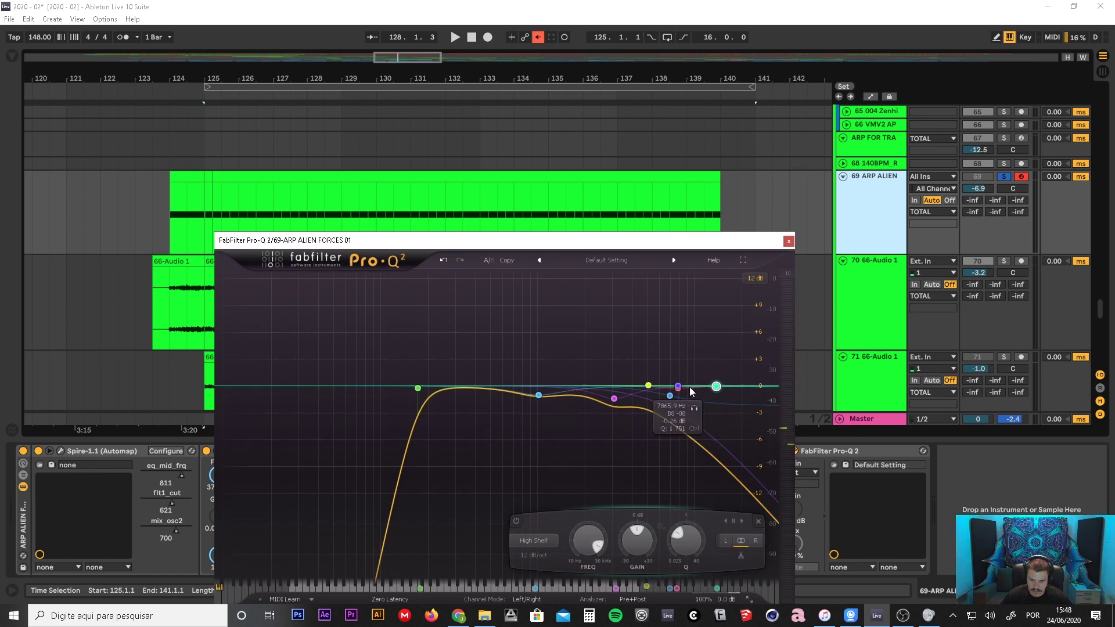
pyautogui.moveTo(681, 386); pyautogui.dragTo(691, 387)
pyautogui.click(788, 241)
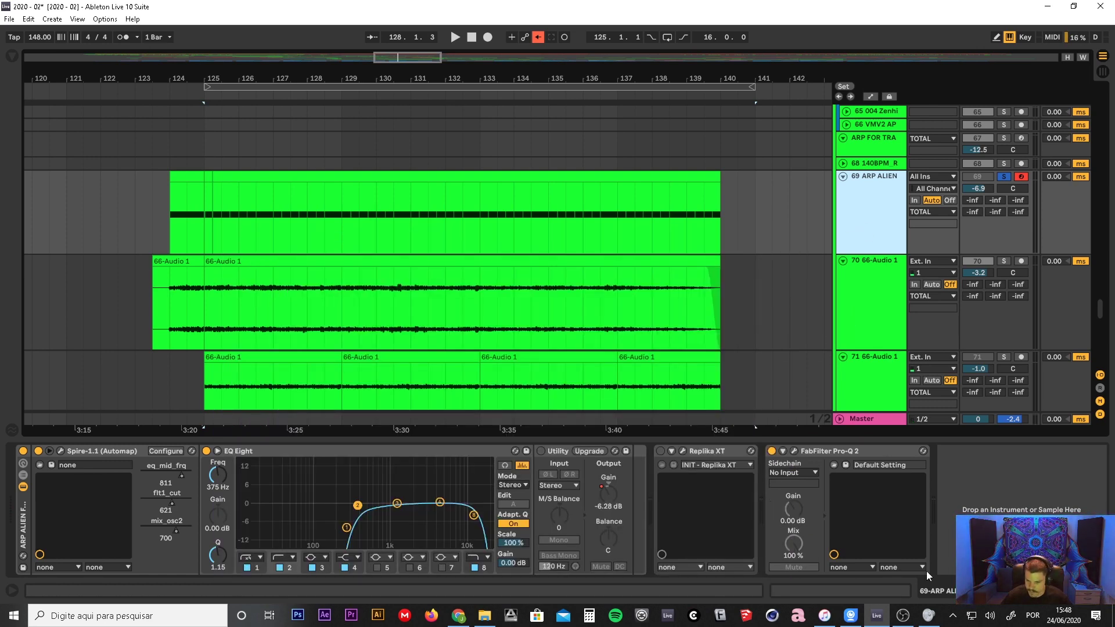
# - Open track 69's Spire, re-enable the overridden automation, and listen to the moving synth parameters from about bar 124
pyautogui.click(61, 452)
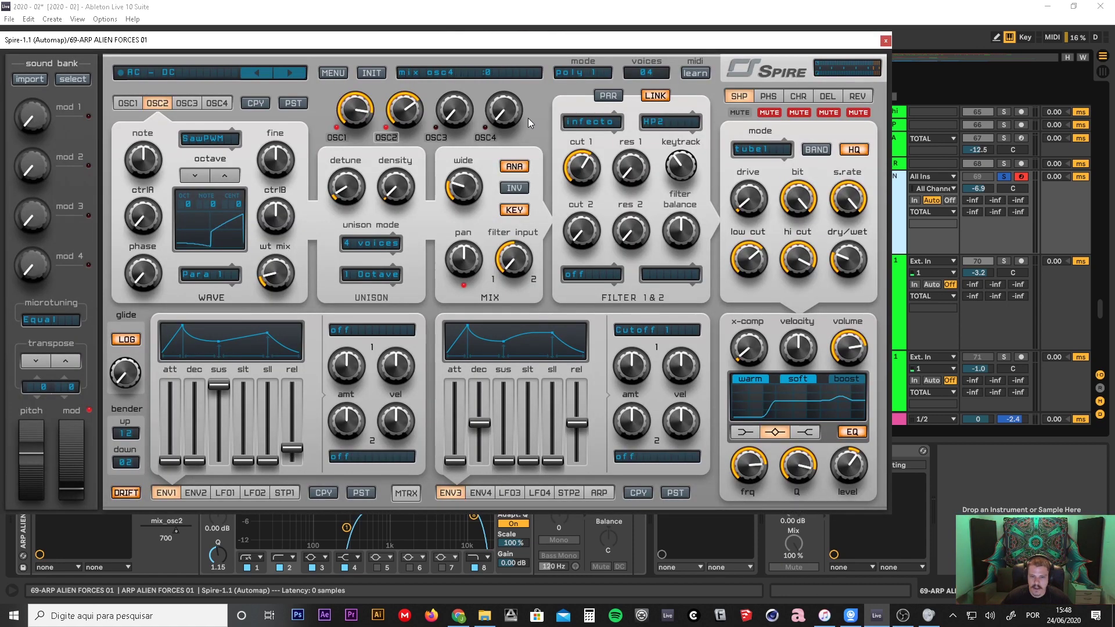
pyautogui.moveTo(799, 41); pyautogui.dragTo(936, 243)
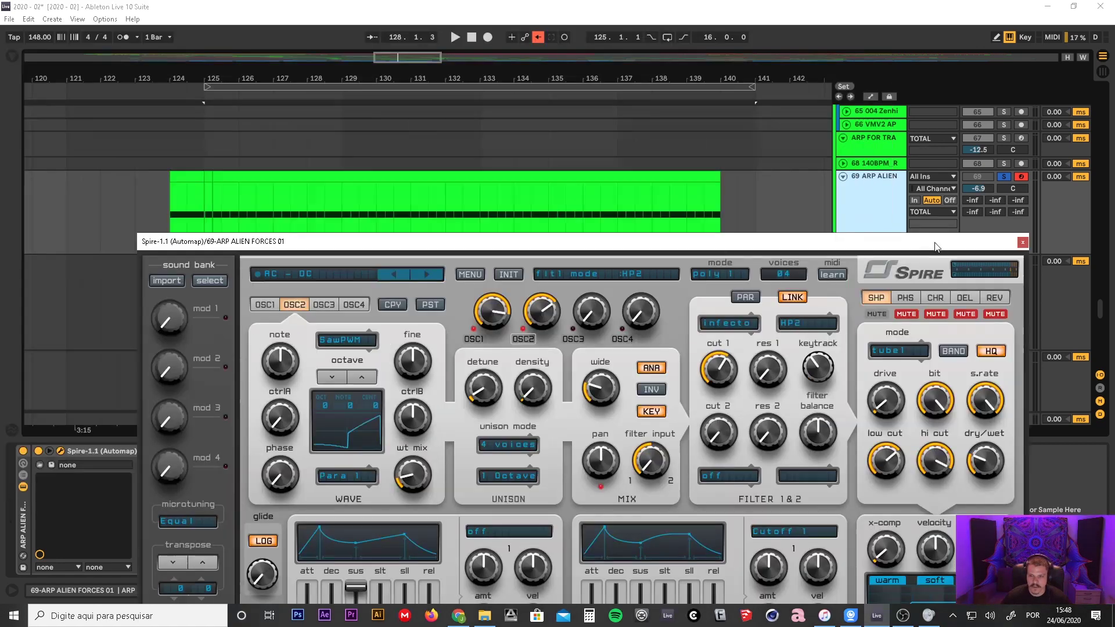
pyautogui.press('space')
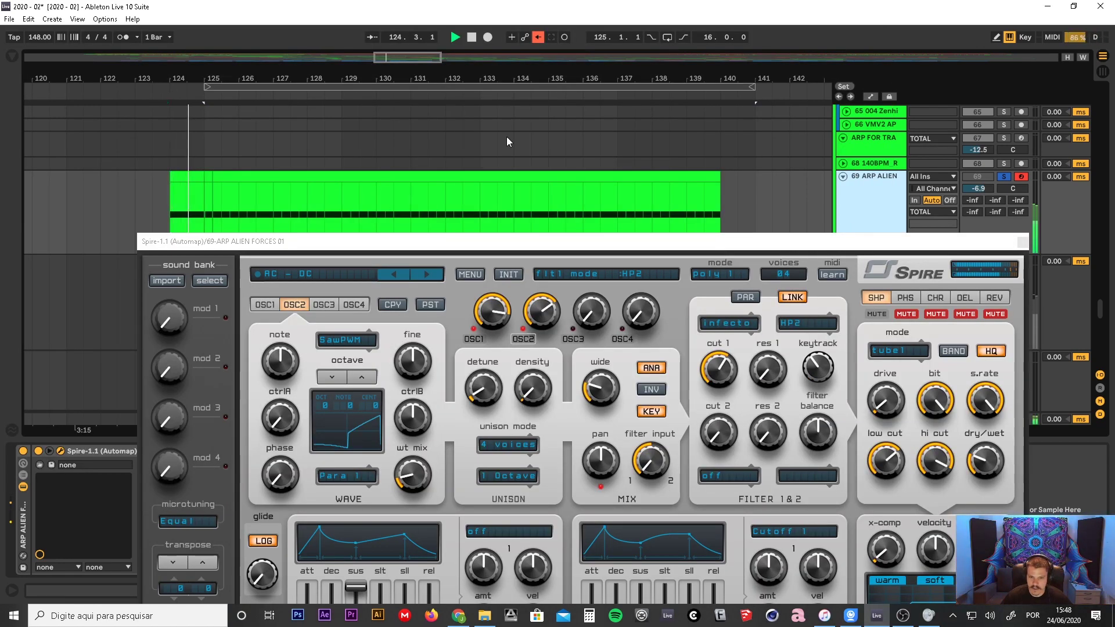
pyautogui.click(535, 39)
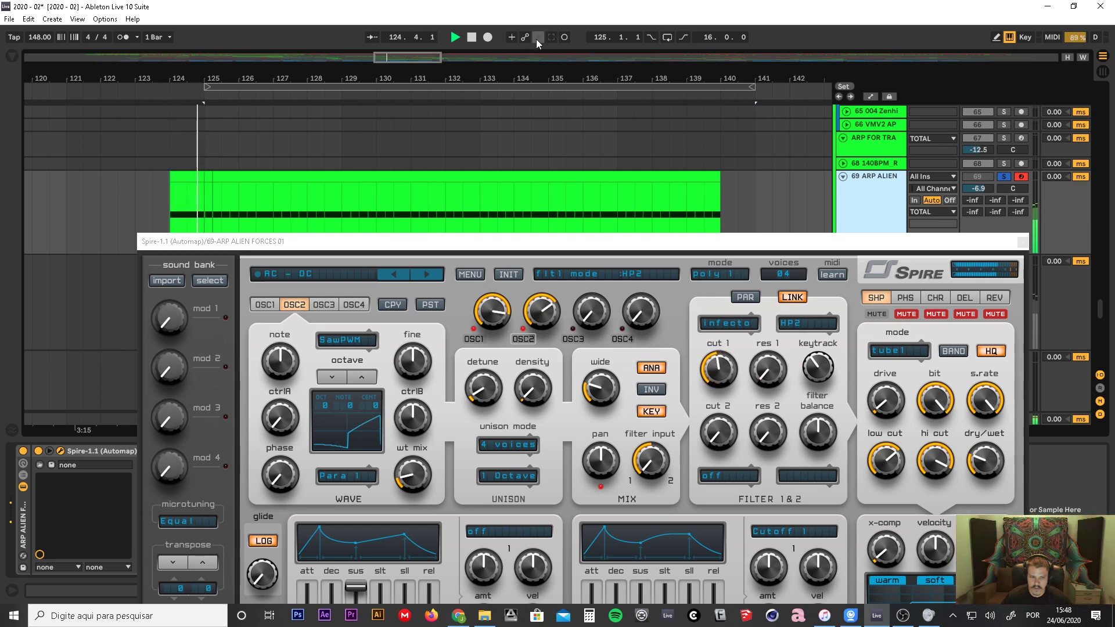
pyautogui.moveTo(895, 249); pyautogui.dragTo(760, 219)
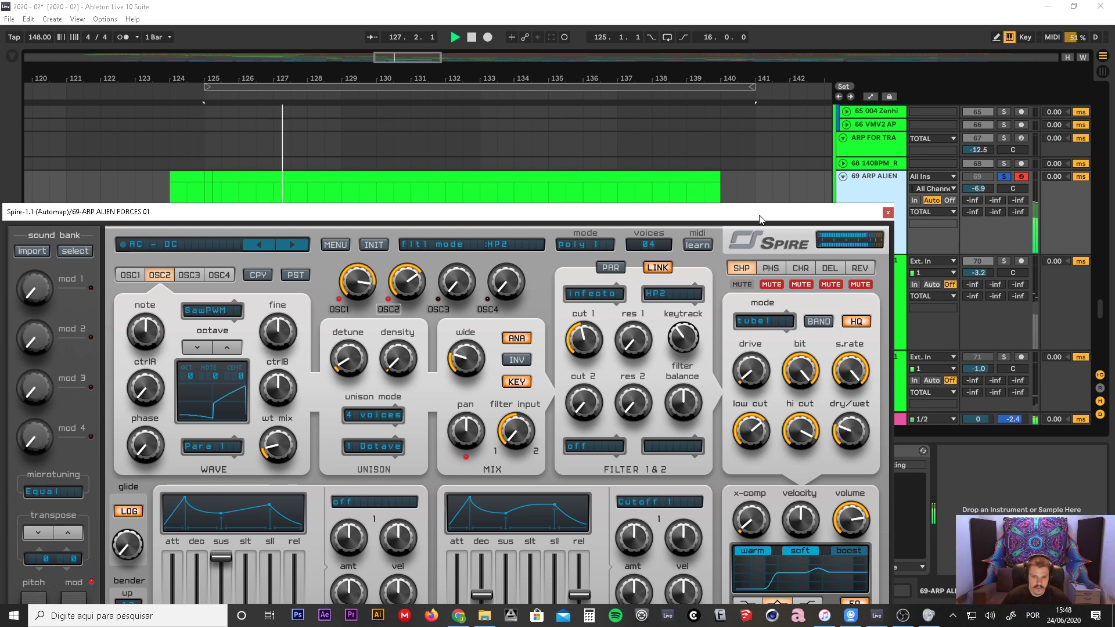
pyautogui.moveTo(760, 215); pyautogui.dragTo(793, 122)
pyautogui.press('space')
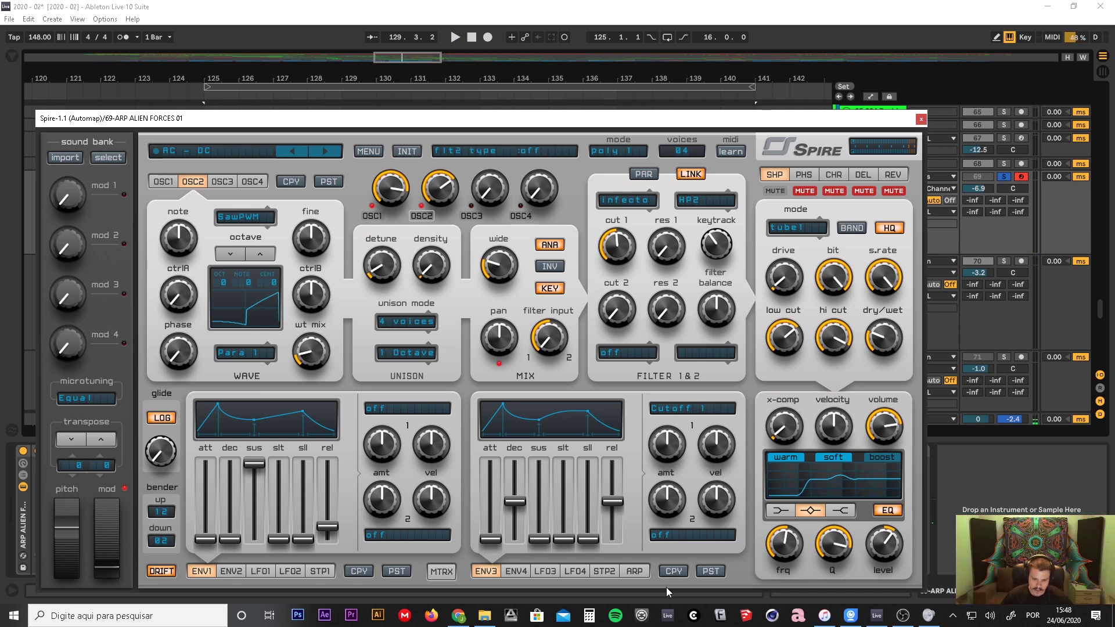
# - Show the step pattern and settings of Spire's arpeggiator for track 69
pyautogui.click(639, 573)
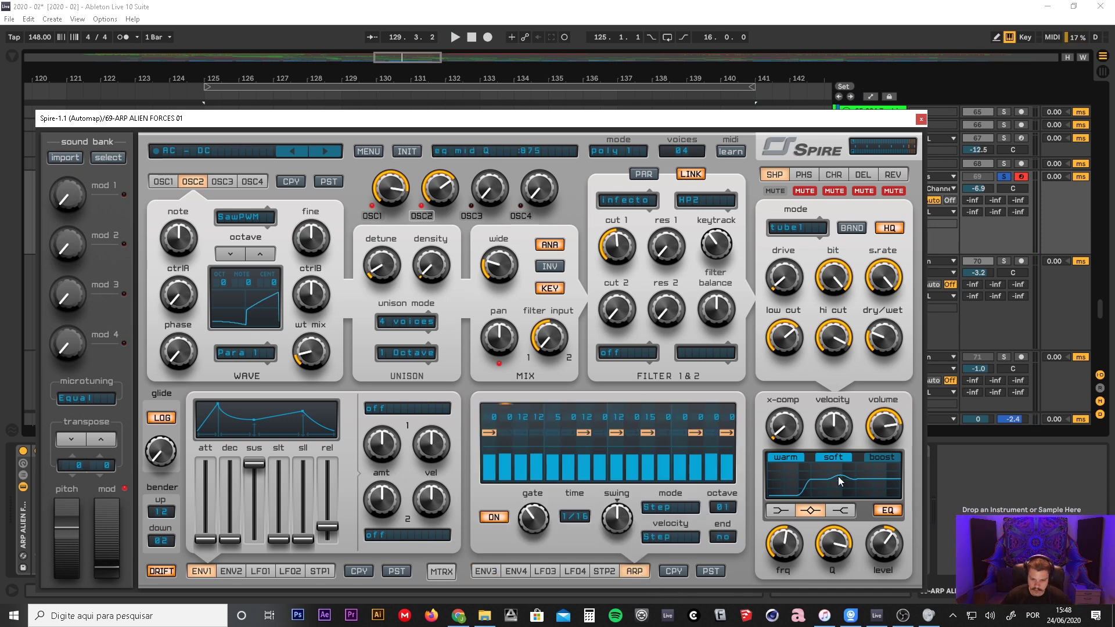
pyautogui.moveTo(565, 125); pyautogui.dragTo(551, 71)
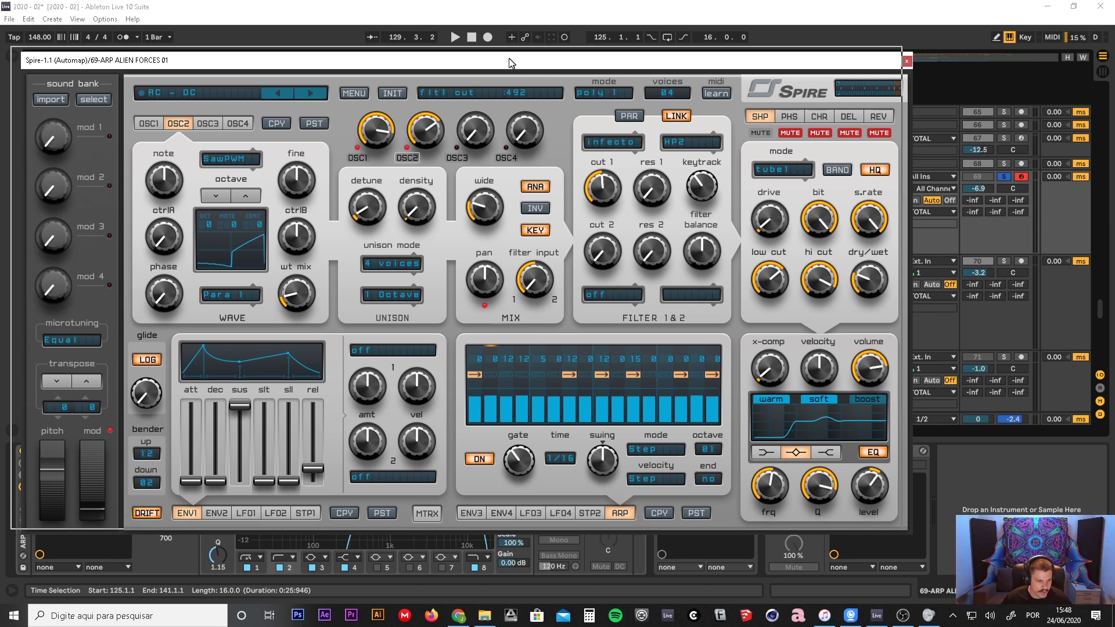
pyautogui.moveTo(522, 72); pyautogui.dragTo(510, 68)
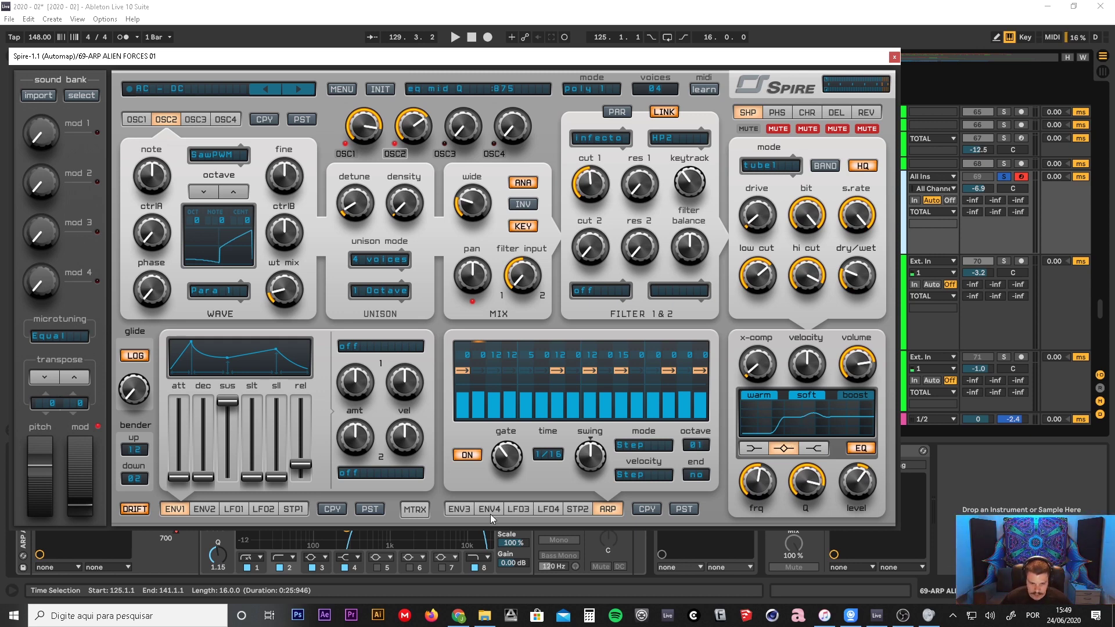
# - Compare Spire's LFO3 and LFO4 settings during playback, and close the synth window
pyautogui.click(518, 510)
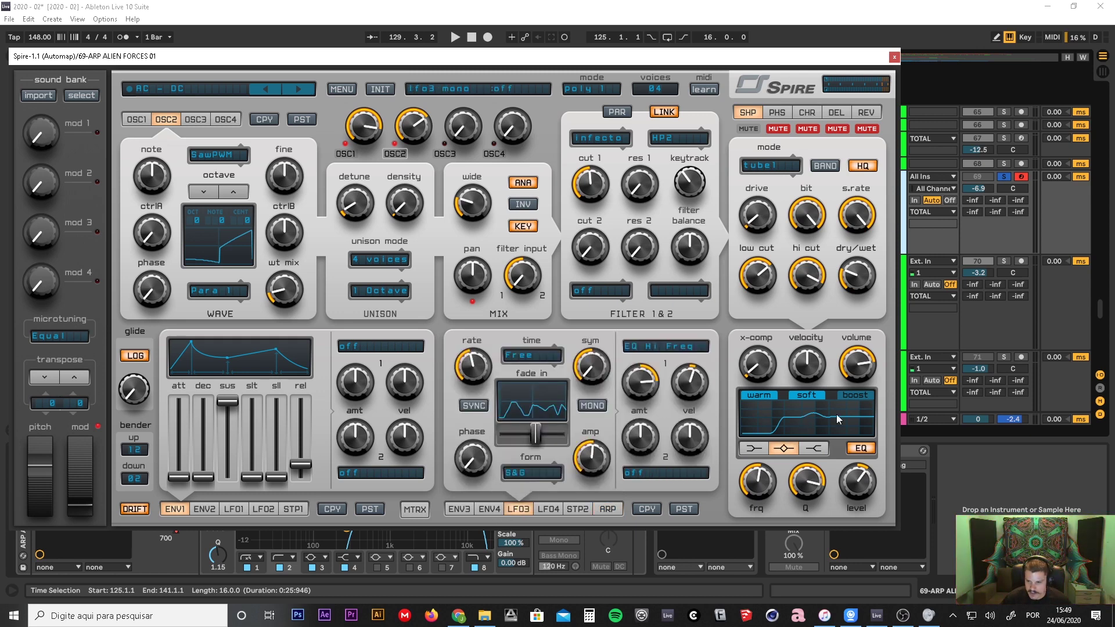
pyautogui.press('space')
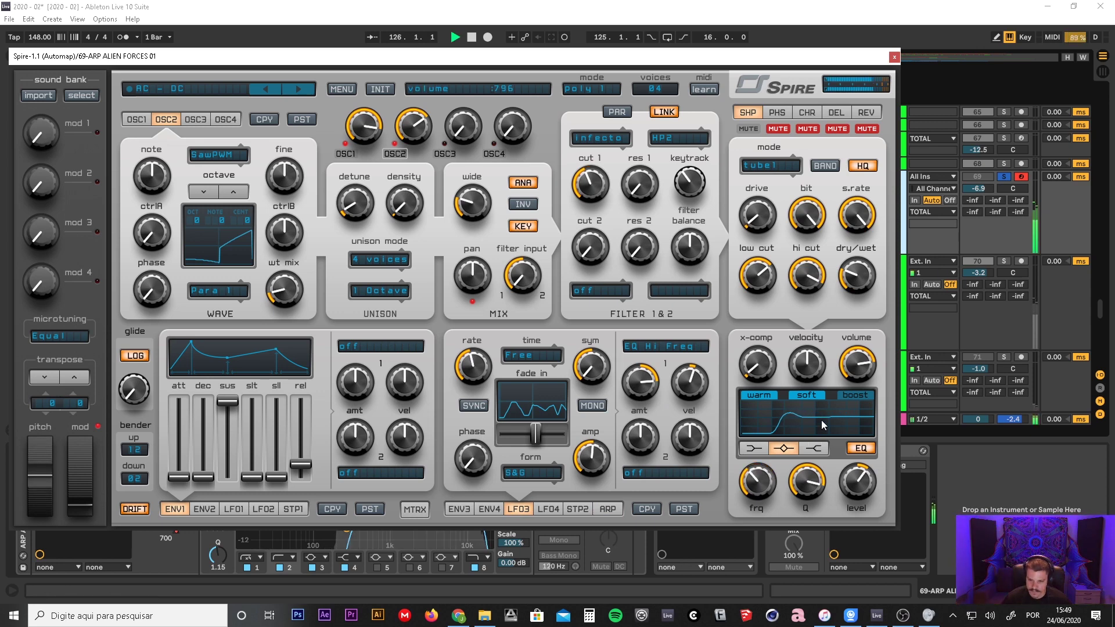
pyautogui.click(554, 509)
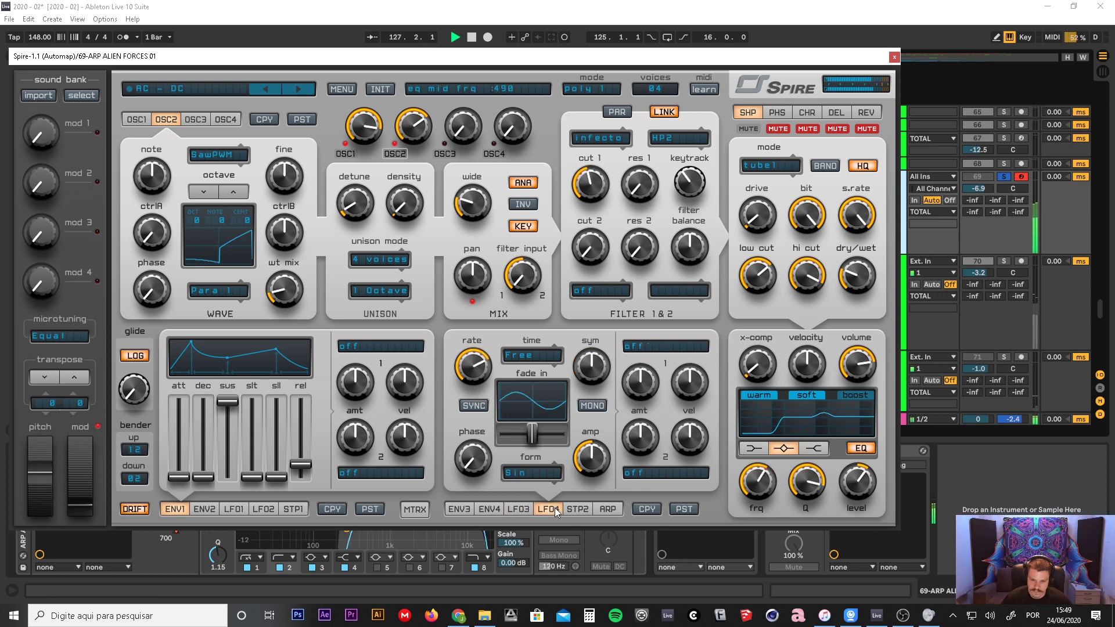
pyautogui.click(522, 509)
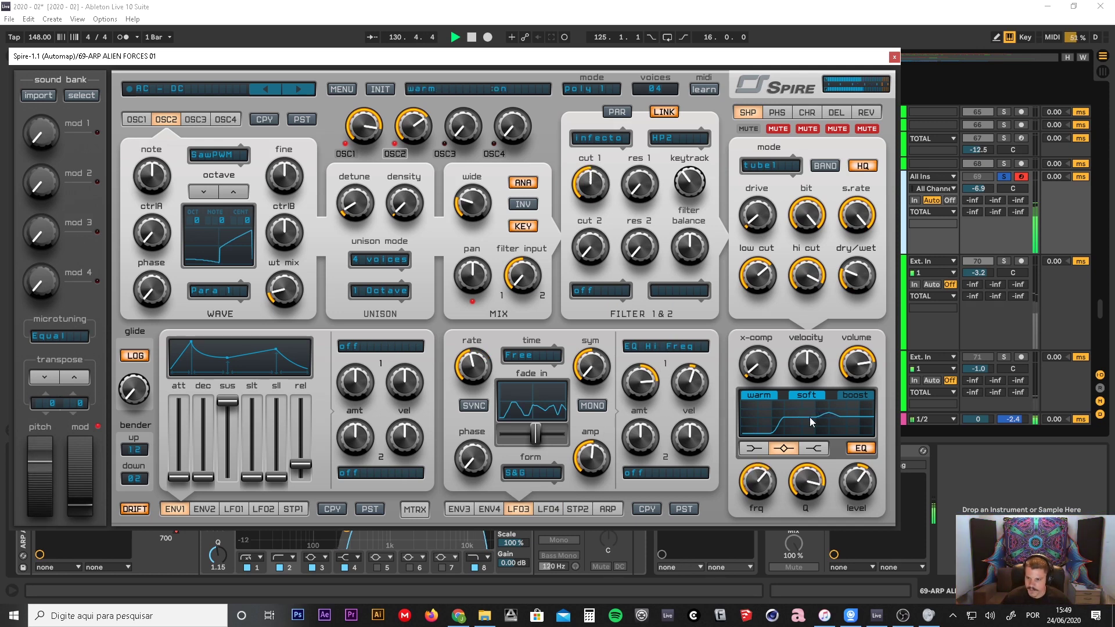
pyautogui.press('space')
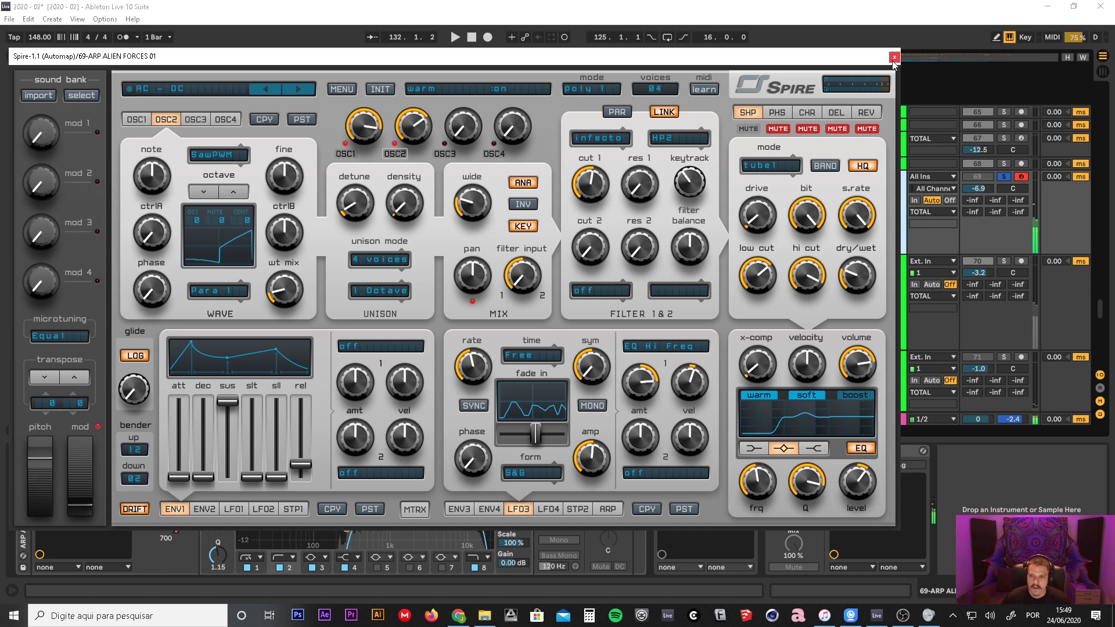
pyautogui.click(893, 58)
# - Enlarge track 69's lane, solo track 70, and show the devices on track 70
pyautogui.scroll(-1, 865, 301)
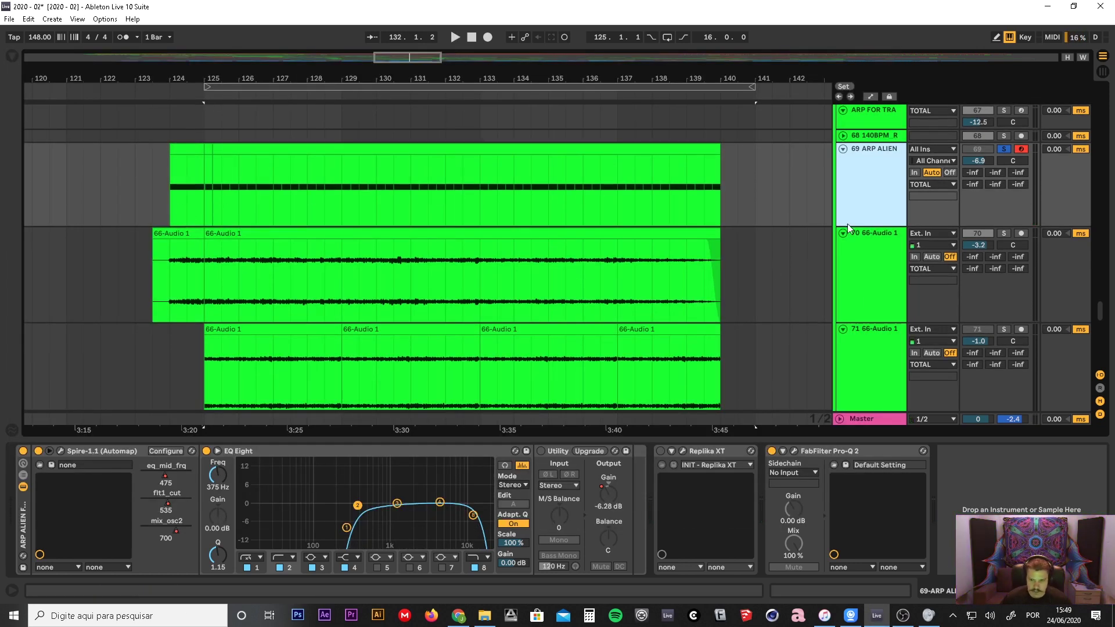
pyautogui.moveTo(865, 226); pyautogui.dragTo(871, 262)
pyautogui.scroll(-1, 867, 246)
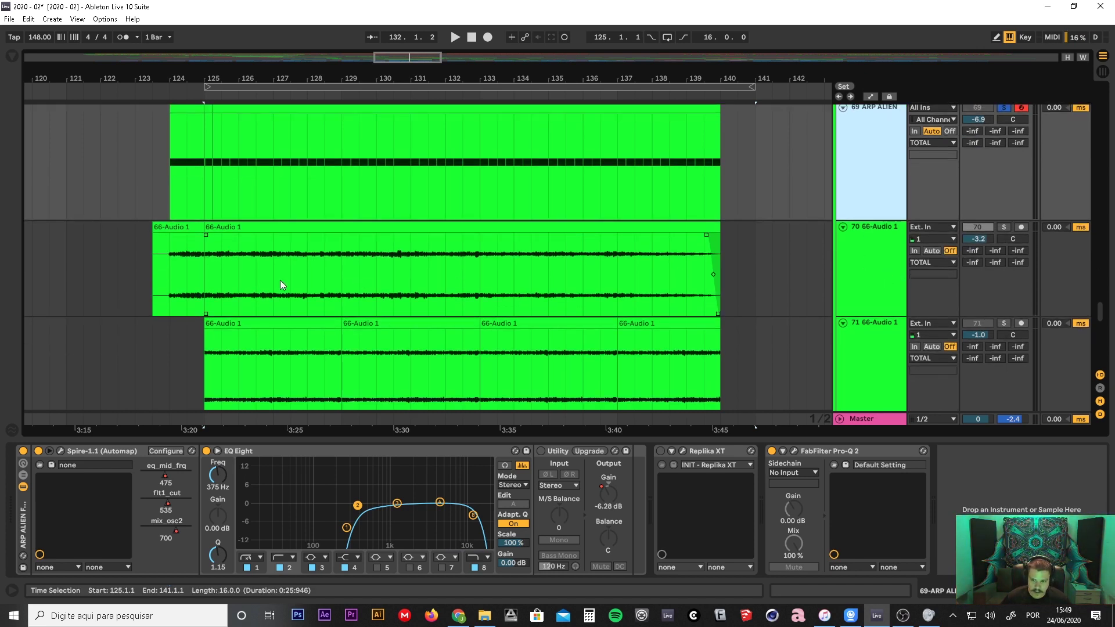
pyautogui.click(1004, 227)
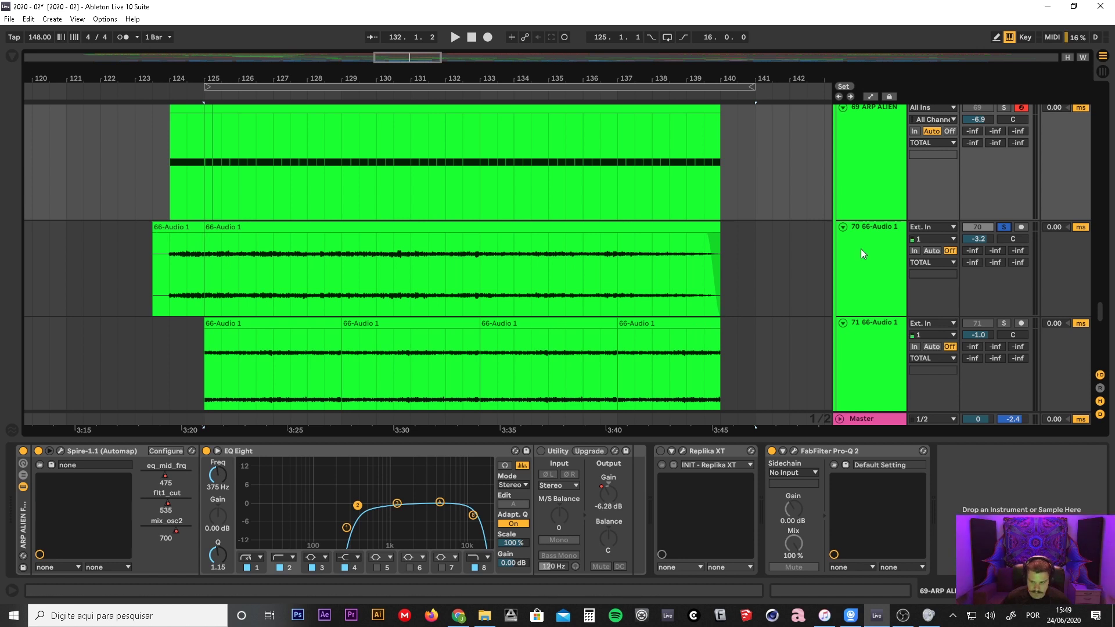
pyautogui.click(886, 290)
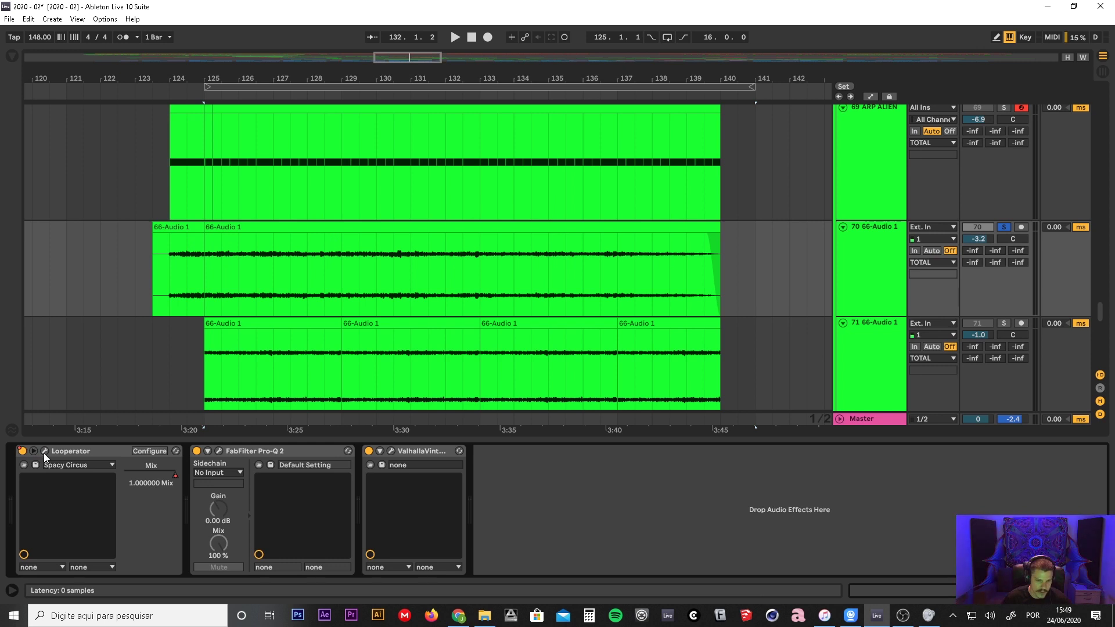
# - Look at track 70's Looperator, close its window, and examine the automation of its Device On parameter around bar 125
pyautogui.hotkey('ctrl', 'alt', 'p')
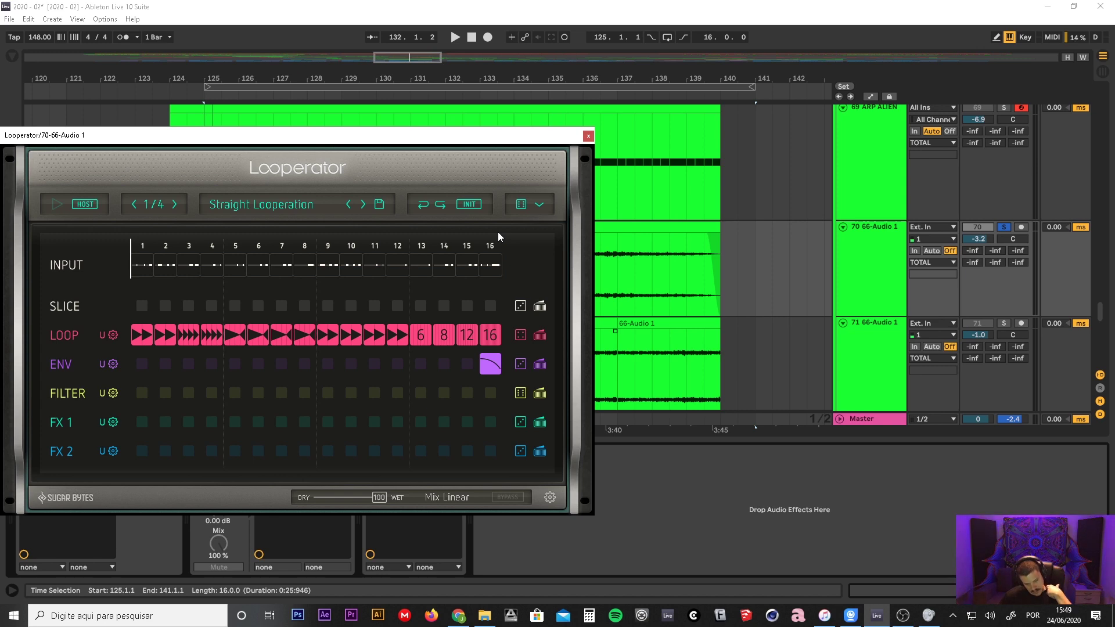
pyautogui.click(588, 136)
pyautogui.rightClick(23, 457)
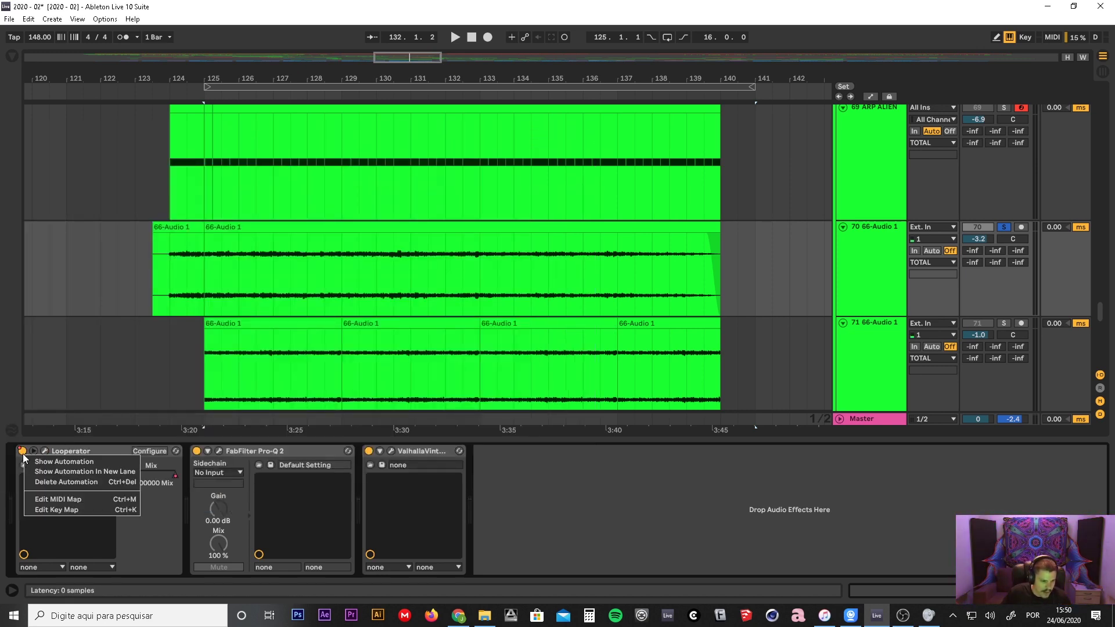
pyautogui.click(69, 464)
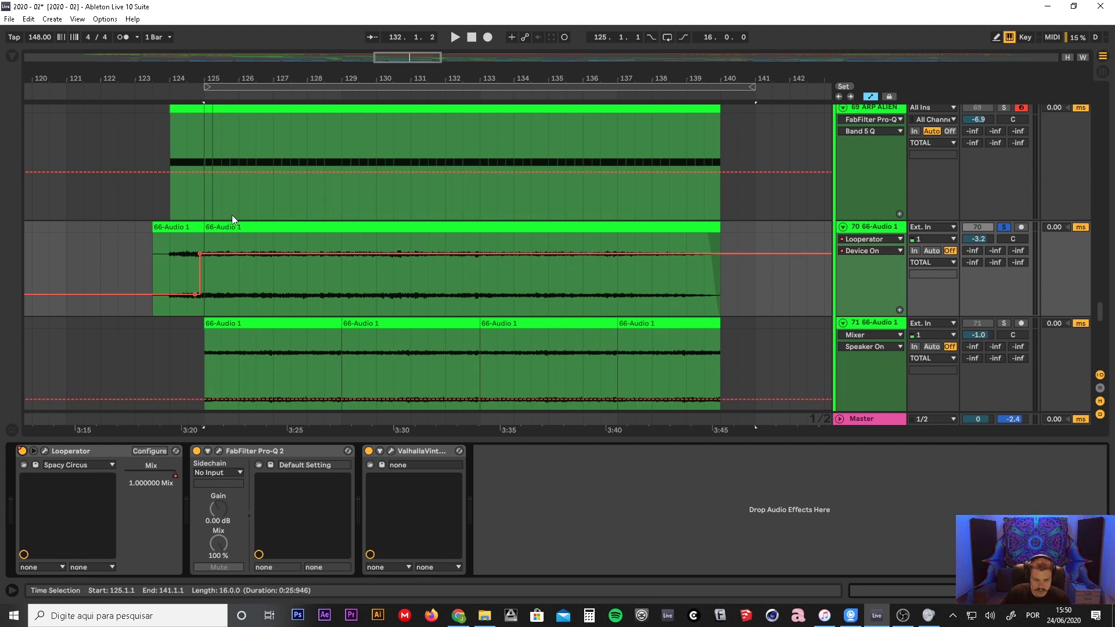
pyautogui.moveTo(192, 75); pyautogui.dragTo(262, 129)
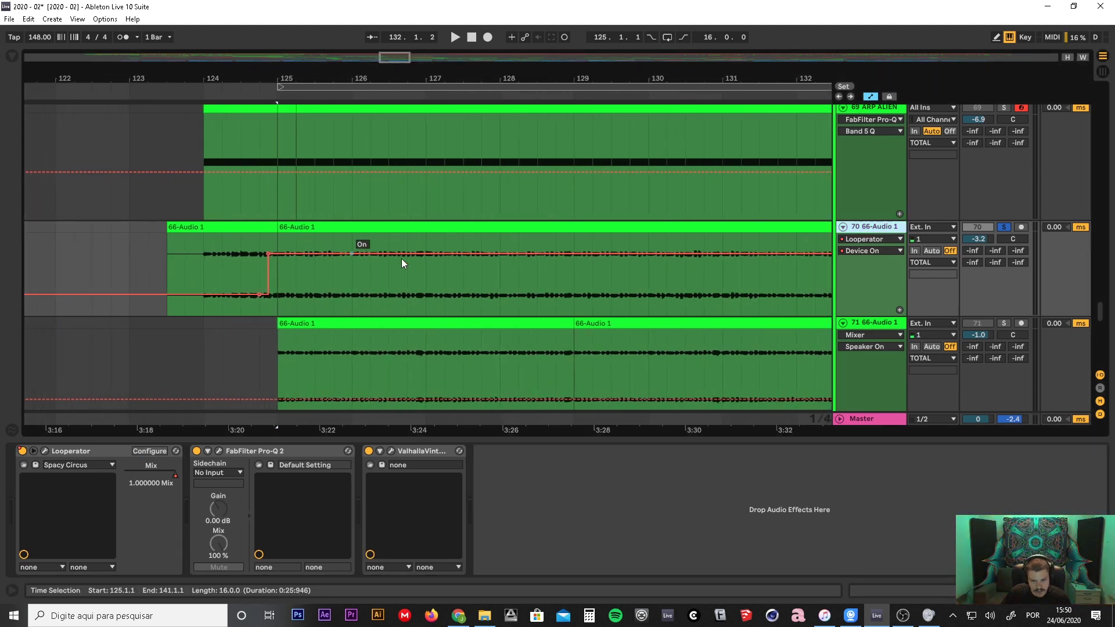
pyautogui.moveTo(517, 78); pyautogui.dragTo(370, 13)
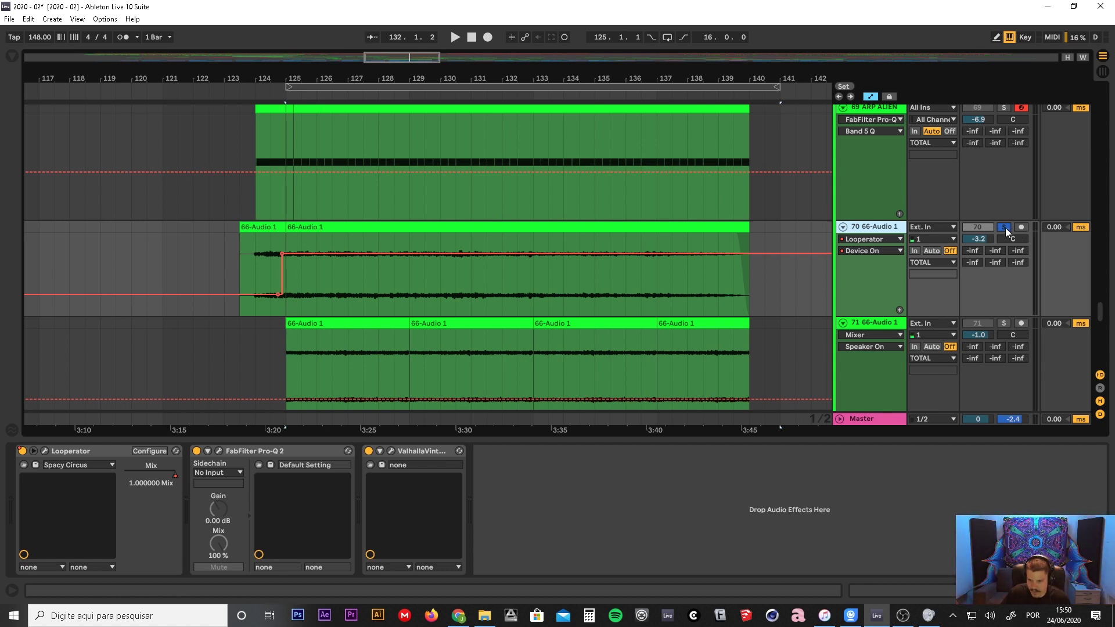
# - Play soloed track 70 from just before bar 124 and set its ValhallaVintageVerb mix to 15.2 %
pyautogui.click(249, 88)
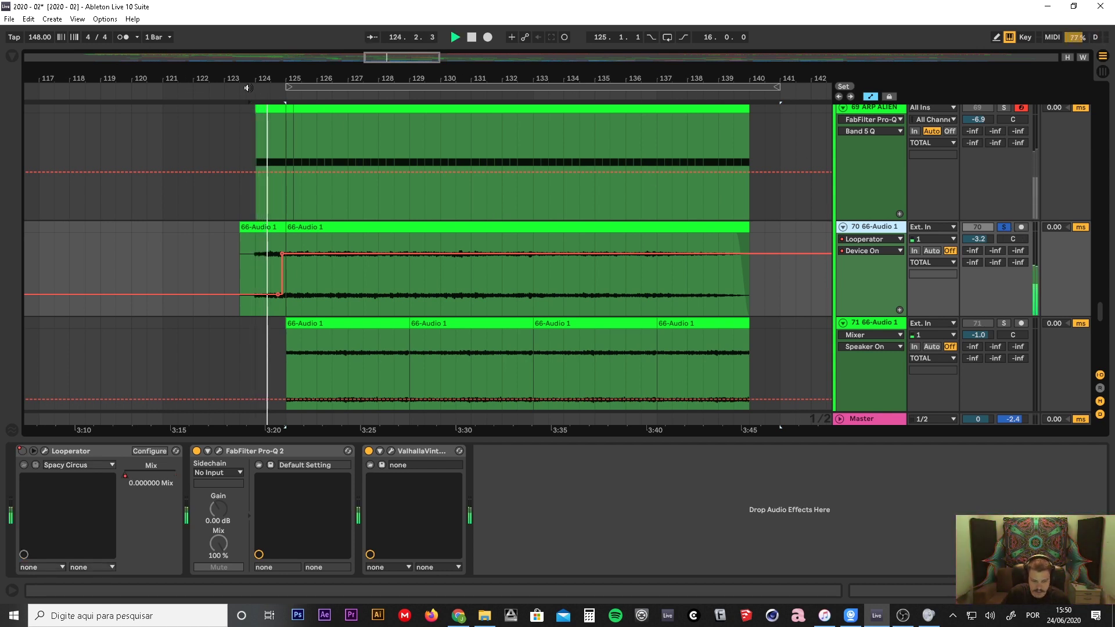
pyautogui.click(248, 87)
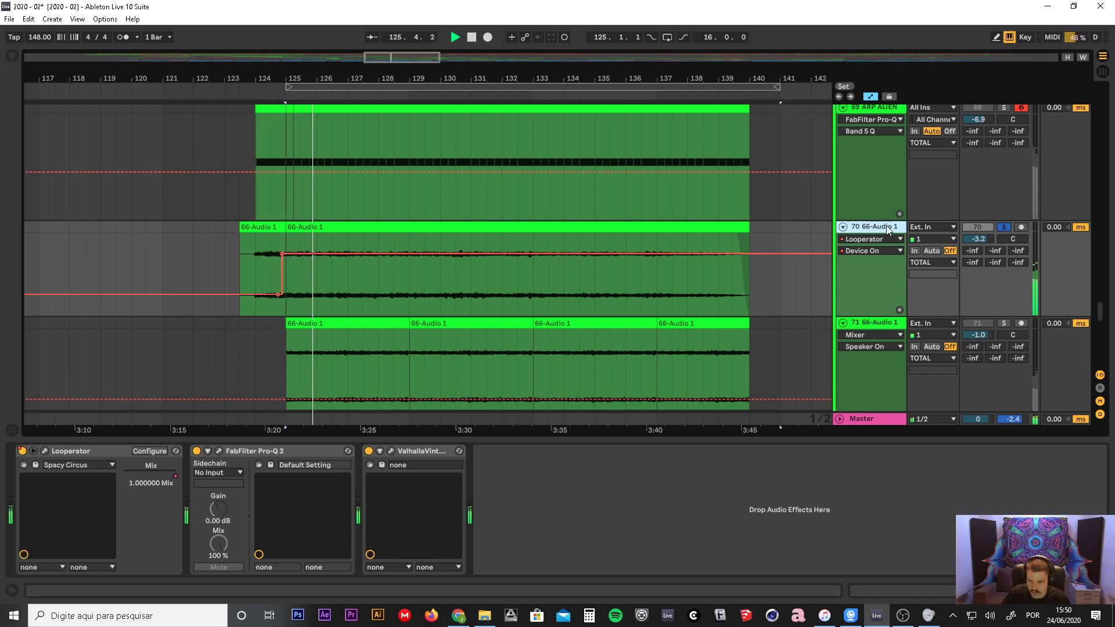
pyautogui.click(391, 450)
pyautogui.click(392, 451)
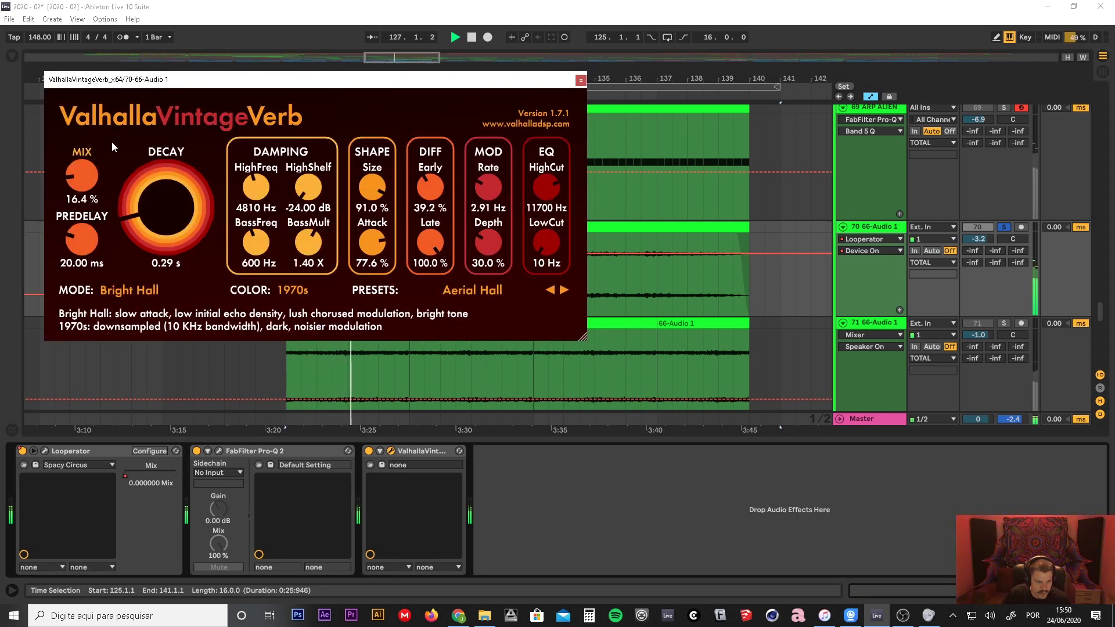
pyautogui.moveTo(90, 174); pyautogui.dragTo(91, 179)
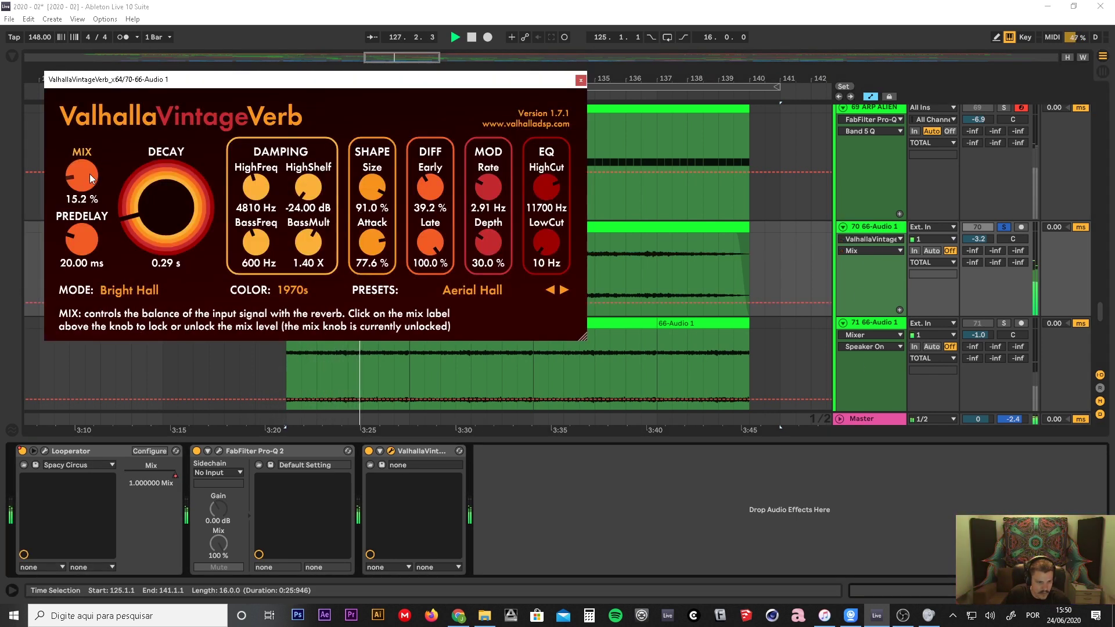
pyautogui.click(580, 81)
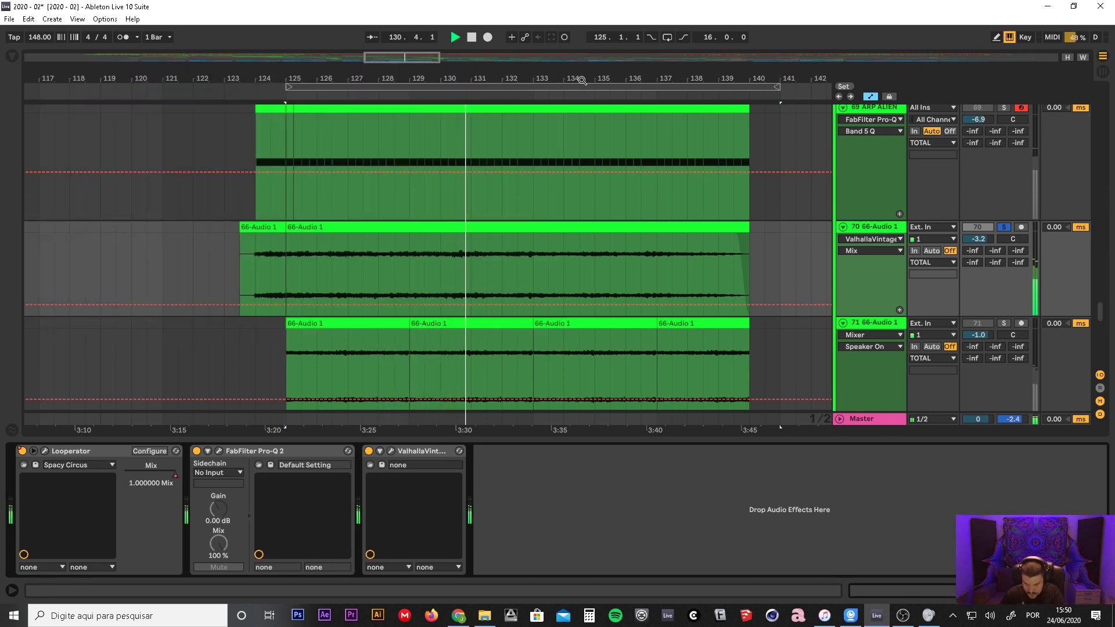
# - Unsolo track 70, play it in the mix from before bar 124, and set its track volume to -2.7 dB
pyautogui.moveTo(525, 75); pyautogui.dragTo(394, 53)
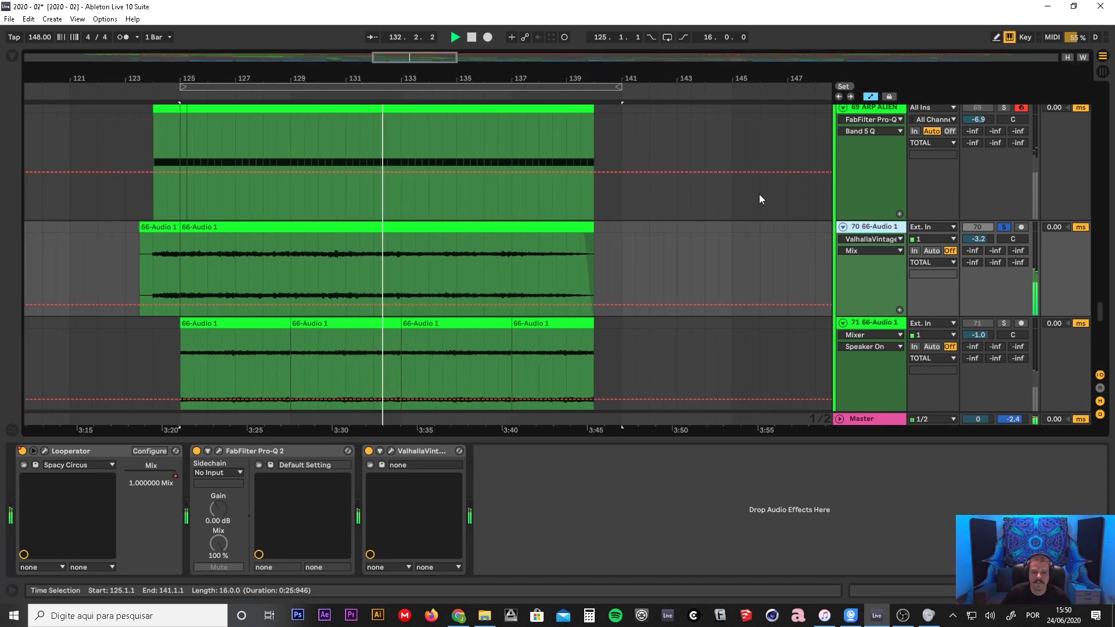
pyautogui.press('space')
pyautogui.click(1004, 227)
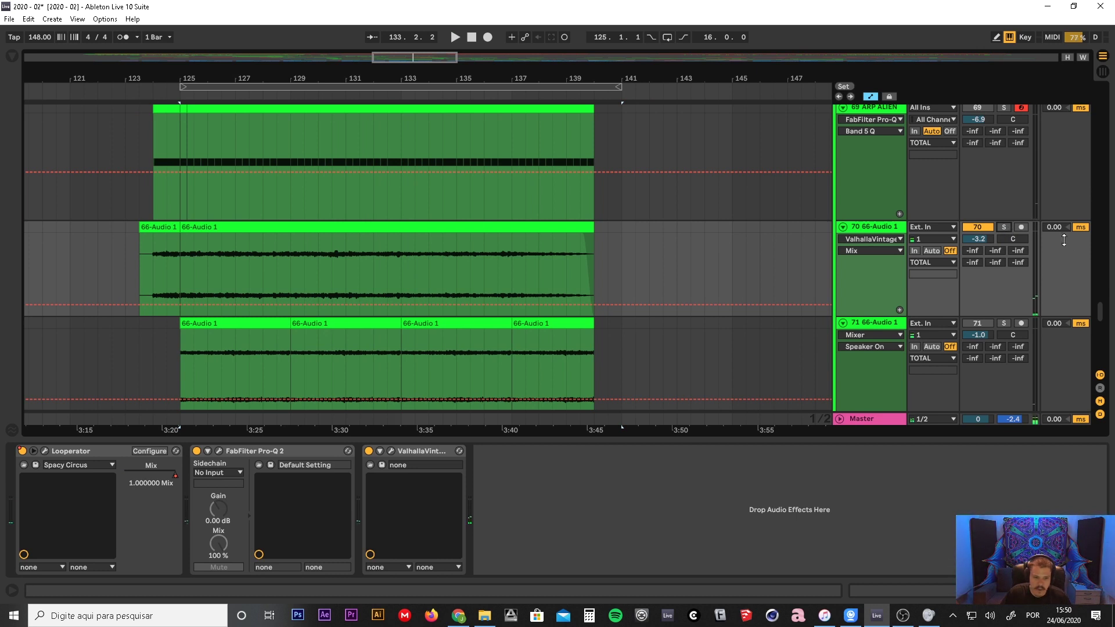
pyautogui.moveTo(372, 74); pyautogui.dragTo(376, 71)
pyautogui.click(121, 95)
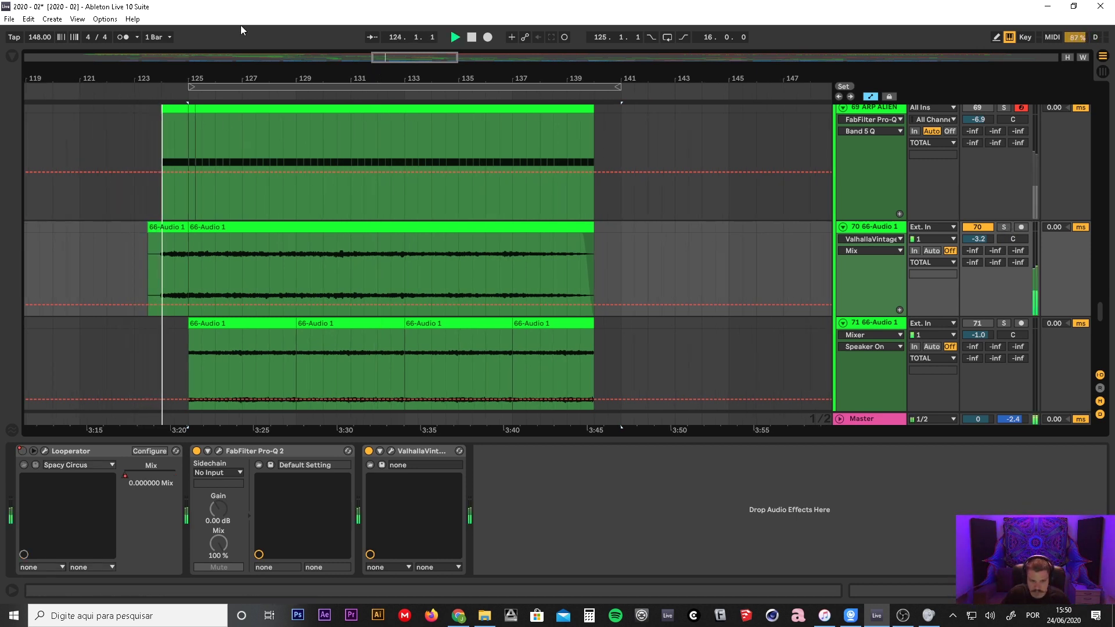
pyautogui.moveTo(994, 238); pyautogui.dragTo(995, 233)
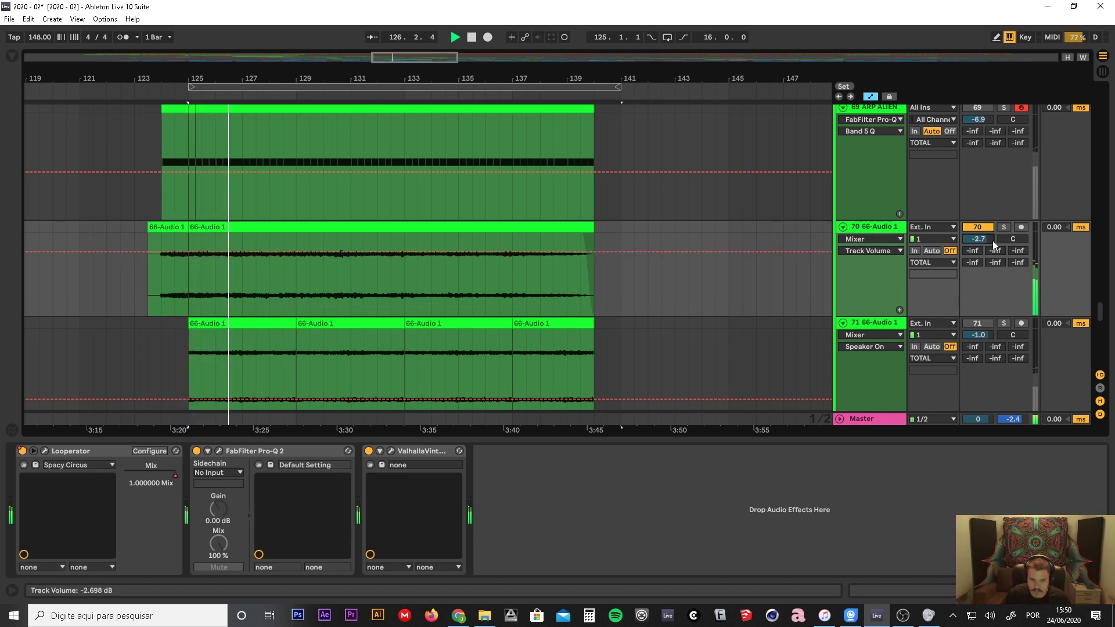
pyautogui.click(930, 616)
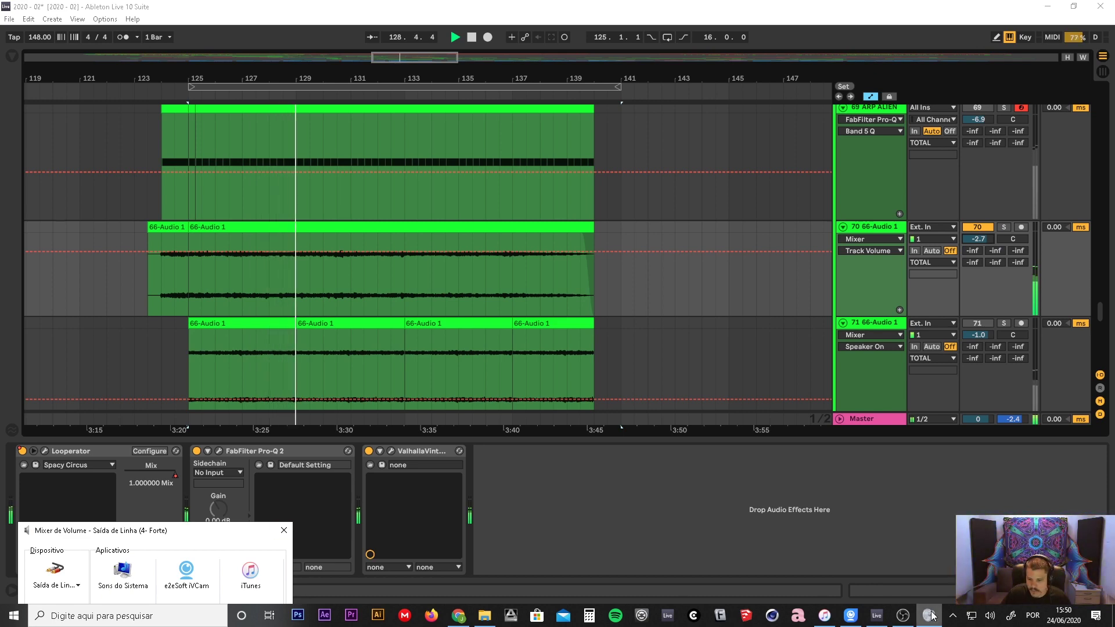
pyautogui.click(909, 521)
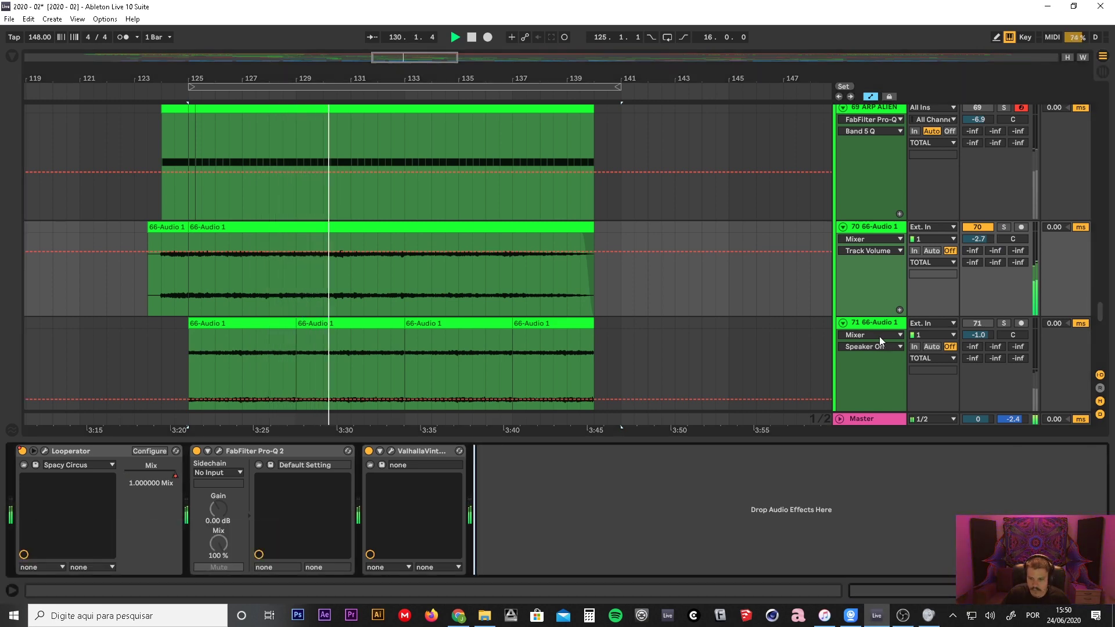
# - Look over the clips on tracks 71 to 77 in the section around bars 119 to 163
pyautogui.scroll(-4, 879, 336)
pyautogui.scroll(-3, 707, 244)
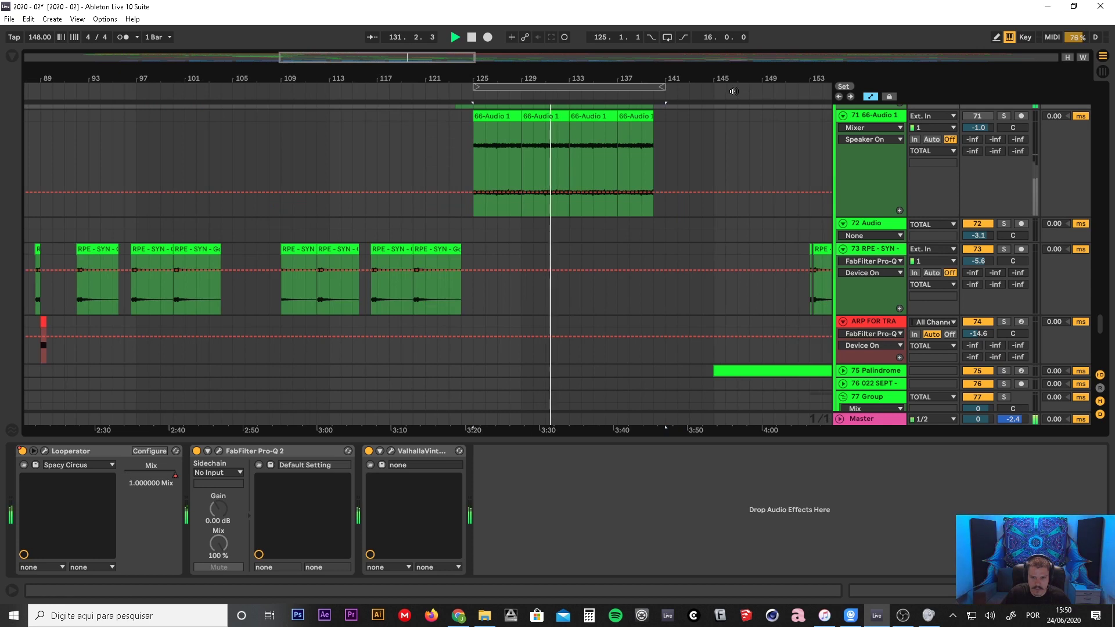
pyautogui.moveTo(729, 80); pyautogui.dragTo(355, 82)
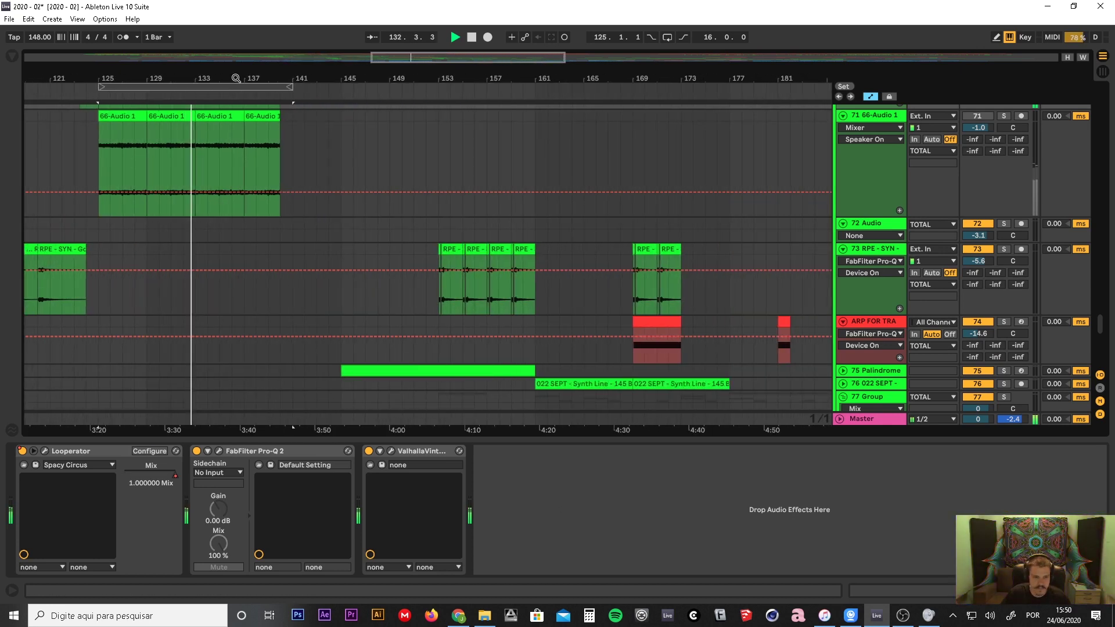
pyautogui.moveTo(219, 79); pyautogui.dragTo(261, 97)
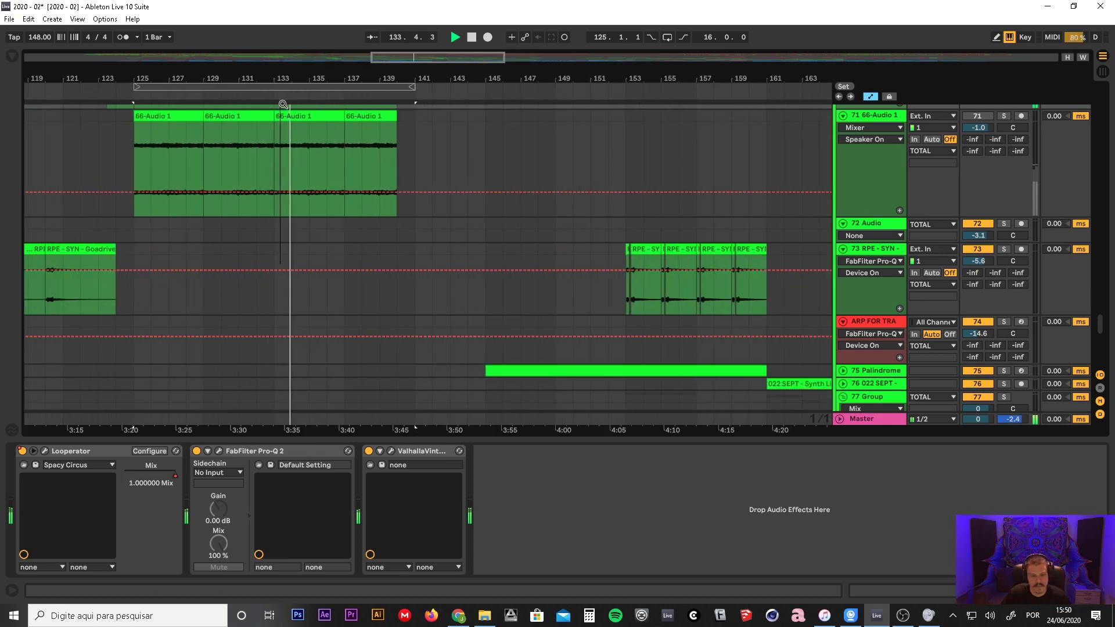
# - Set the arrangement loop to four bars starting at bar 141
pyautogui.scroll(6, 500, 259)
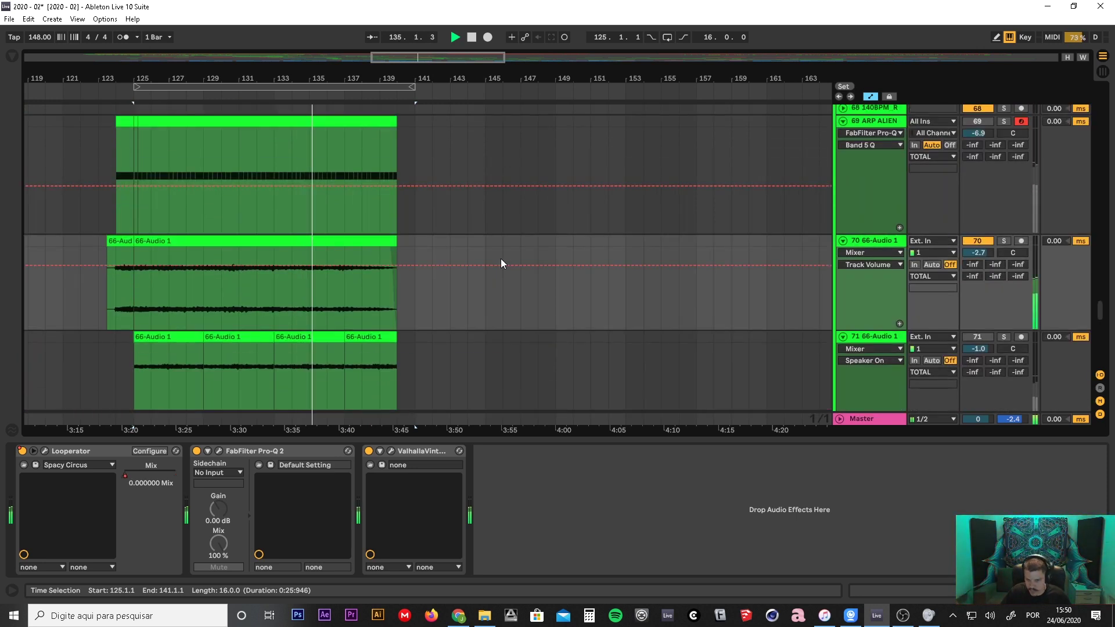
pyautogui.moveTo(393, 81); pyautogui.dragTo(630, 93)
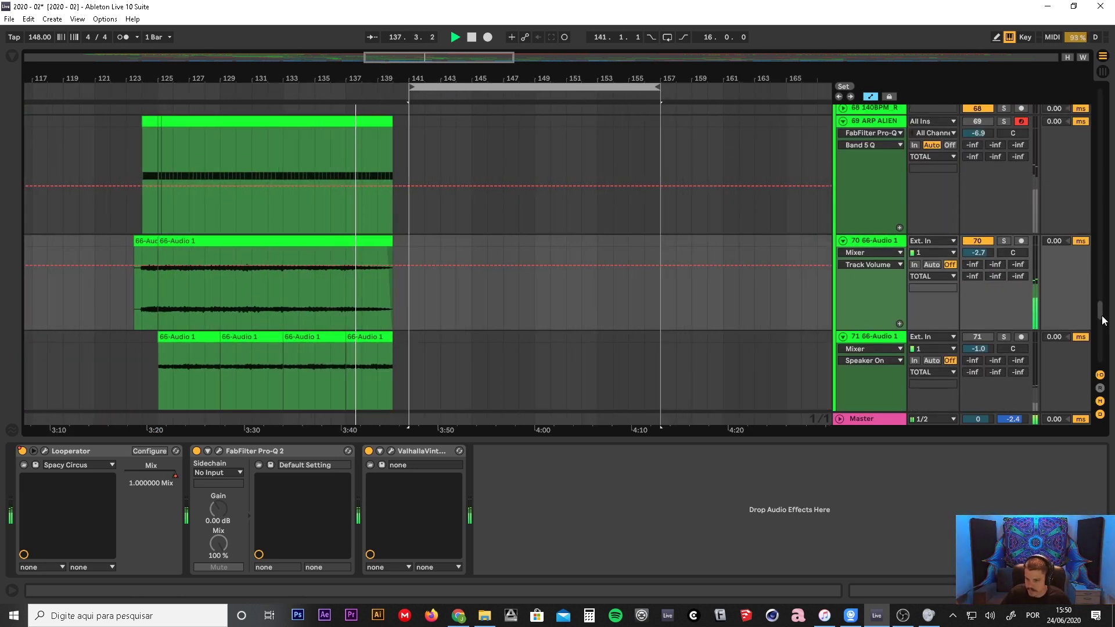
pyautogui.moveTo(1100, 315); pyautogui.dragTo(1102, 276)
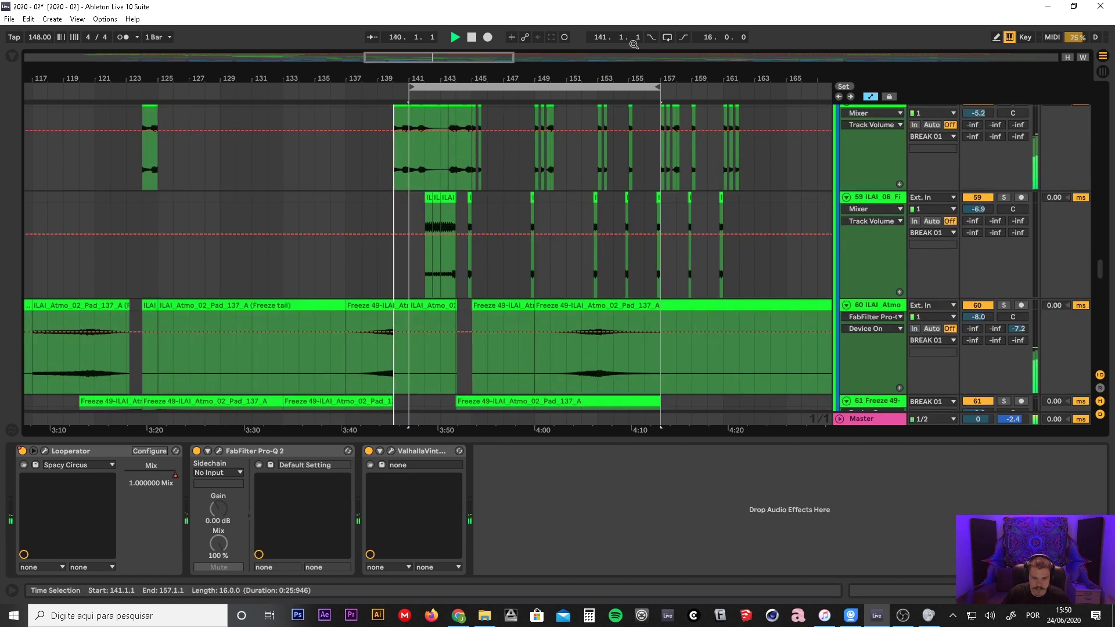
pyautogui.moveTo(658, 88); pyautogui.dragTo(551, 227)
# - Play the looped section and examine the fill, atmosphere and riser clips on tracks 58 to 64 between bars 141 and 145
pyautogui.scroll(5, 561, 274)
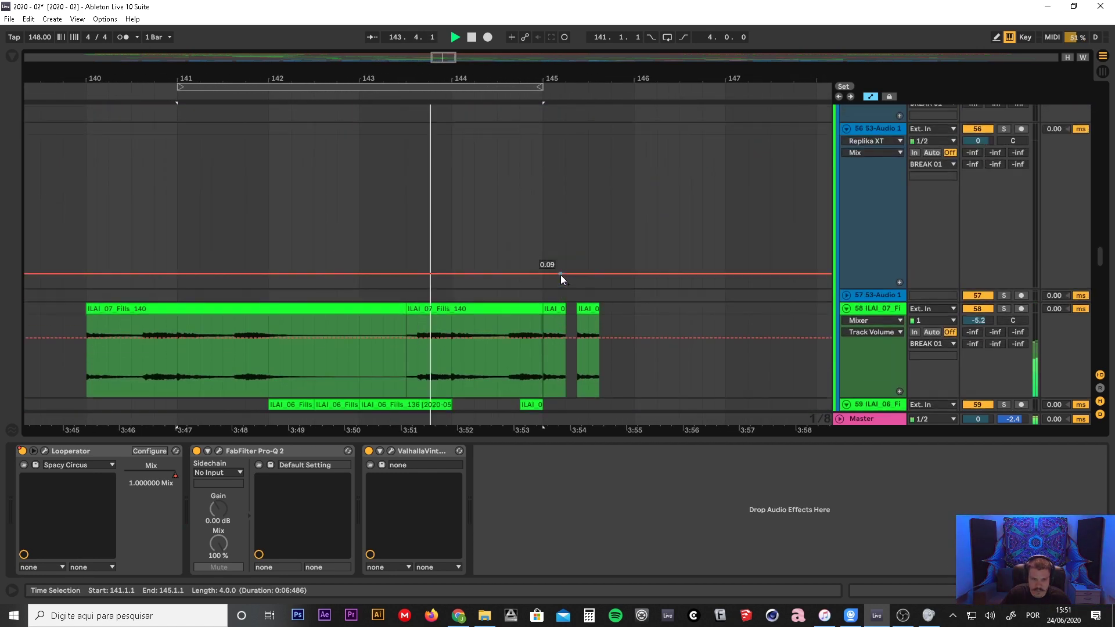
pyautogui.scroll(-4, 560, 274)
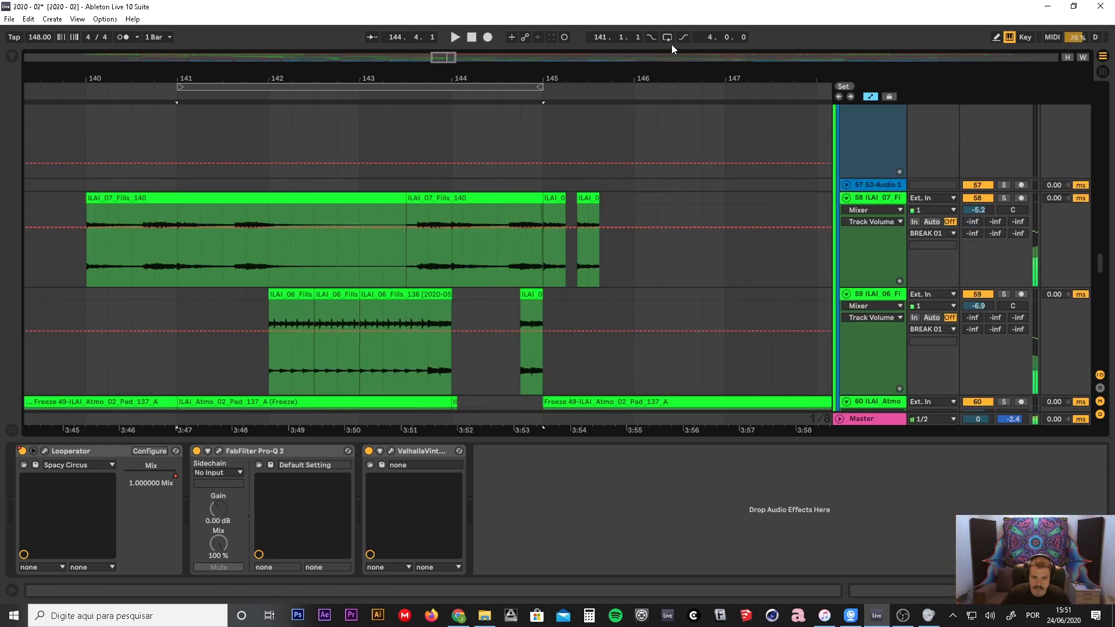
pyautogui.scroll(-15, 662, 251)
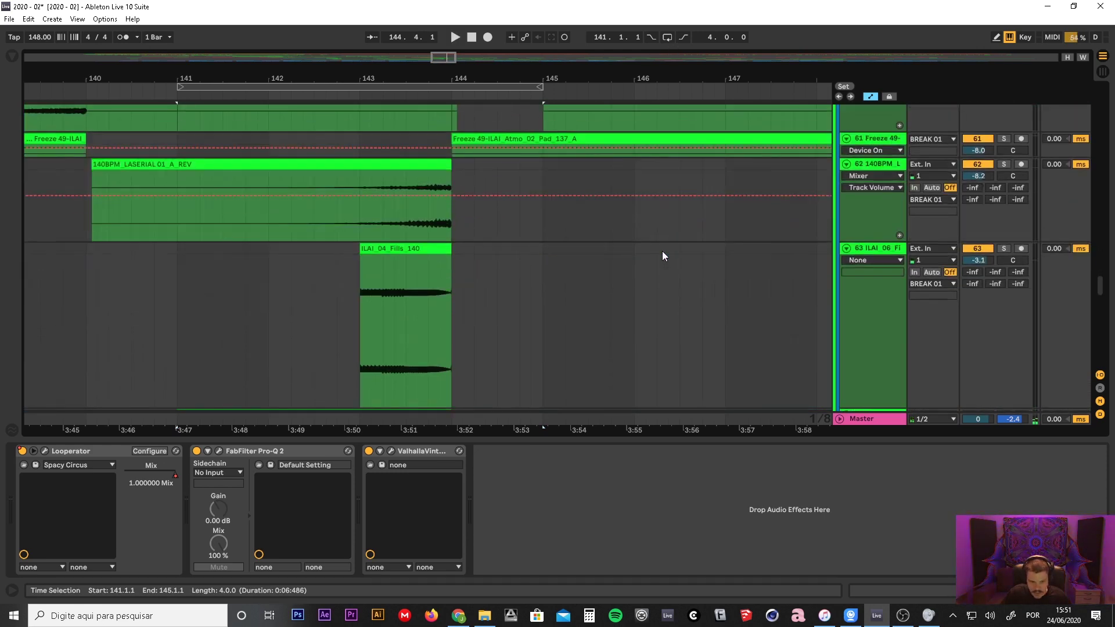
pyautogui.scroll(-5, 662, 256)
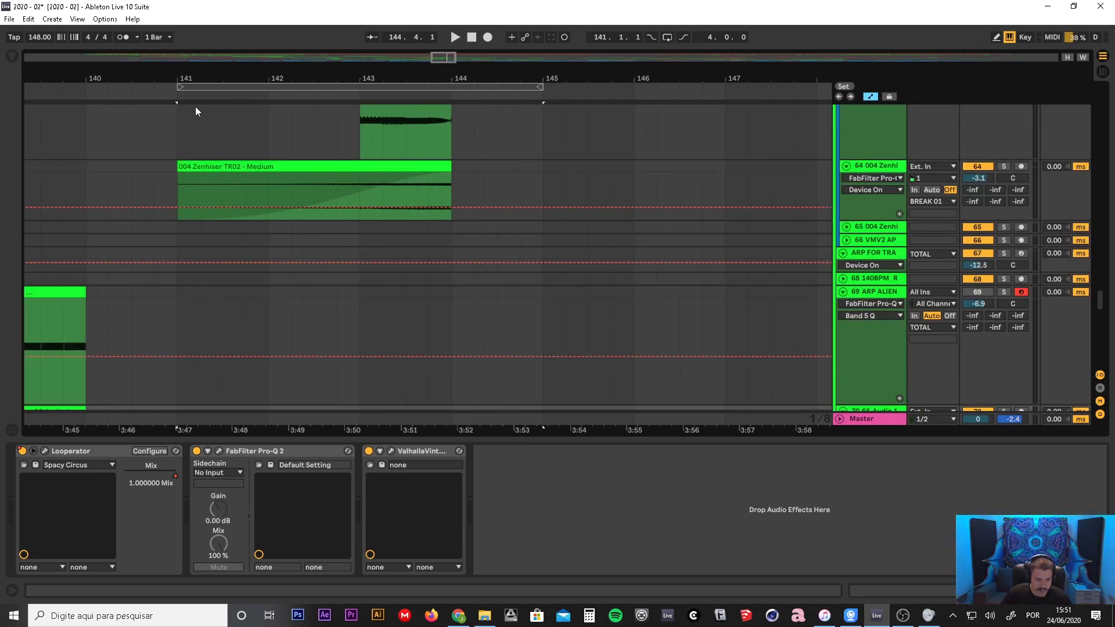
pyautogui.moveTo(319, 129); pyautogui.dragTo(540, 141)
pyautogui.click(858, 256)
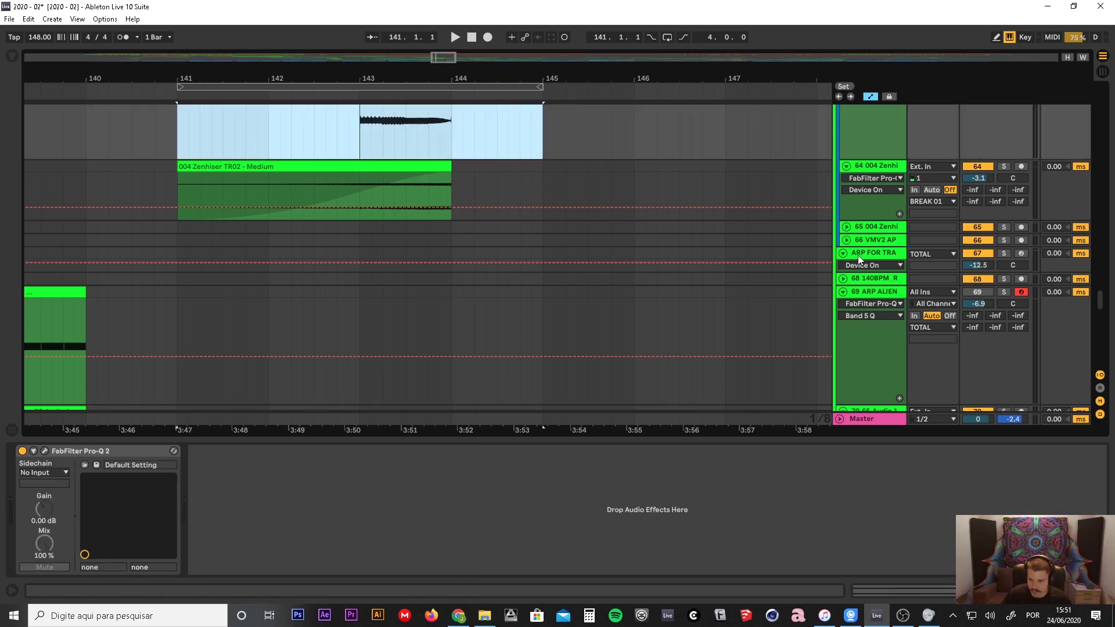
# - Unfold and enlarge the 75 Palindrome track, and move the four-bar loop to start at bar 145
pyautogui.moveTo(850, 439); pyautogui.dragTo(851, 505)
pyautogui.scroll(-8, 538, 365)
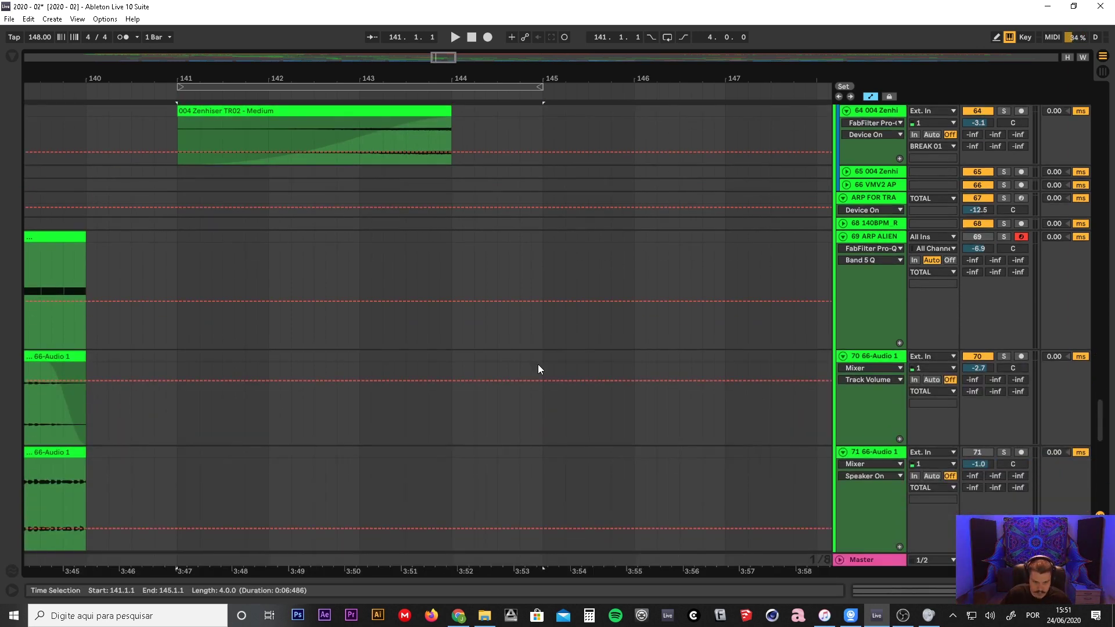
pyautogui.scroll(-10, 538, 364)
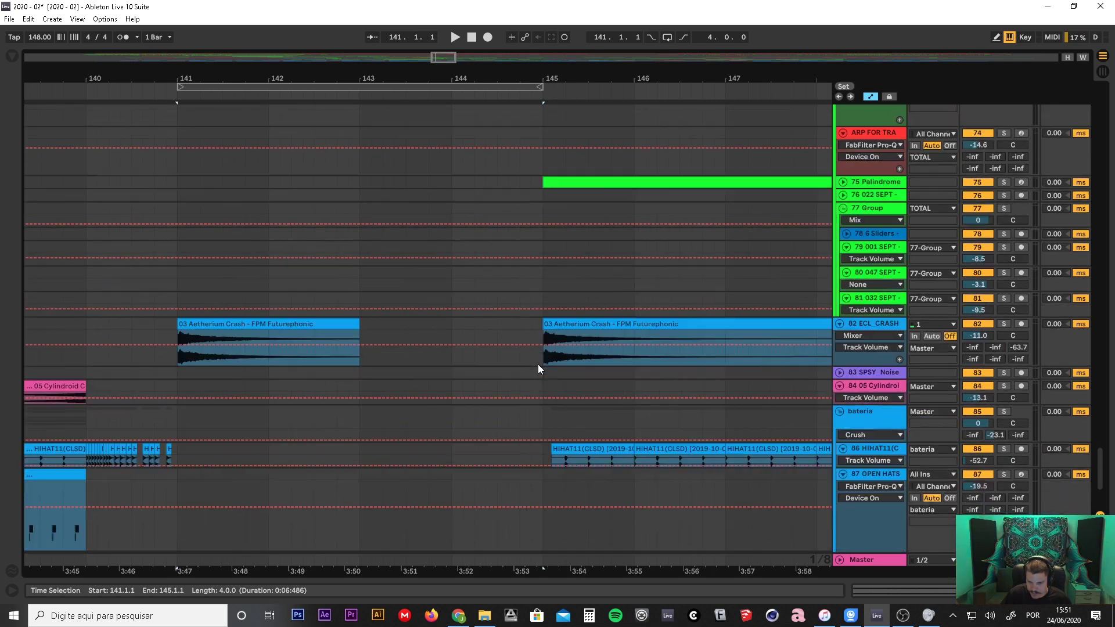
pyautogui.click(843, 114)
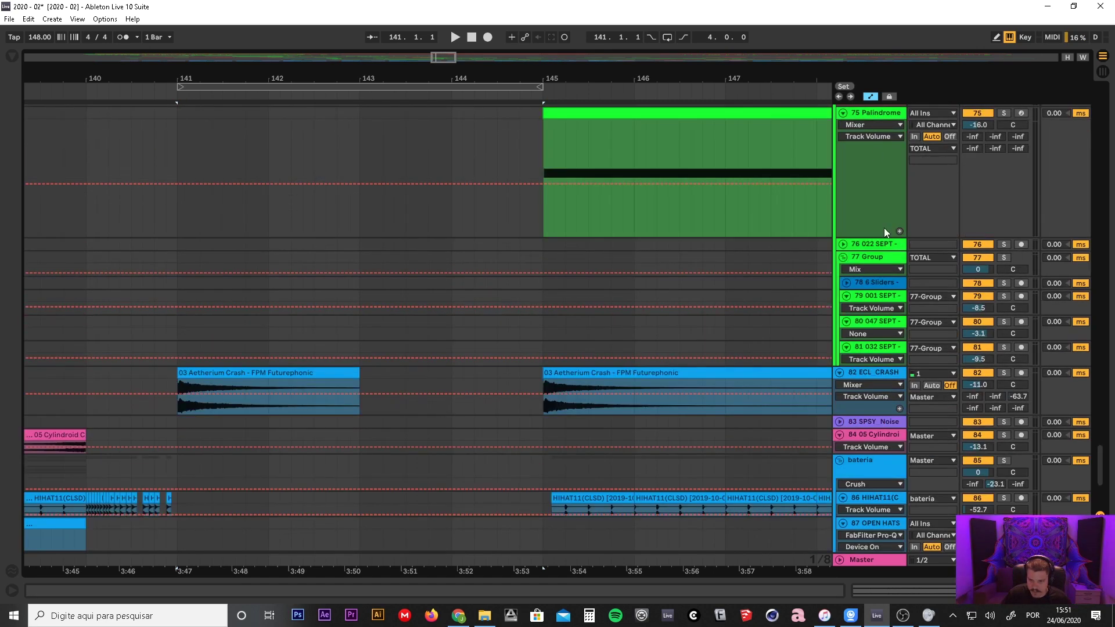
pyautogui.moveTo(891, 236); pyautogui.dragTo(883, 343)
pyautogui.moveTo(643, 74); pyautogui.dragTo(443, 203)
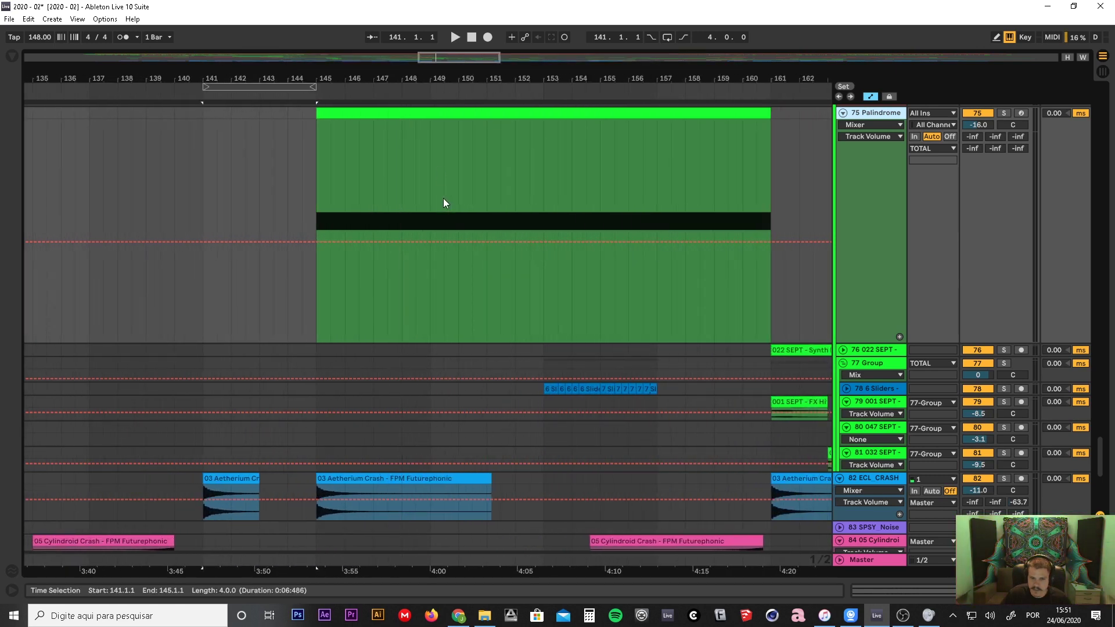
pyautogui.moveTo(315, 68); pyautogui.dragTo(512, 162)
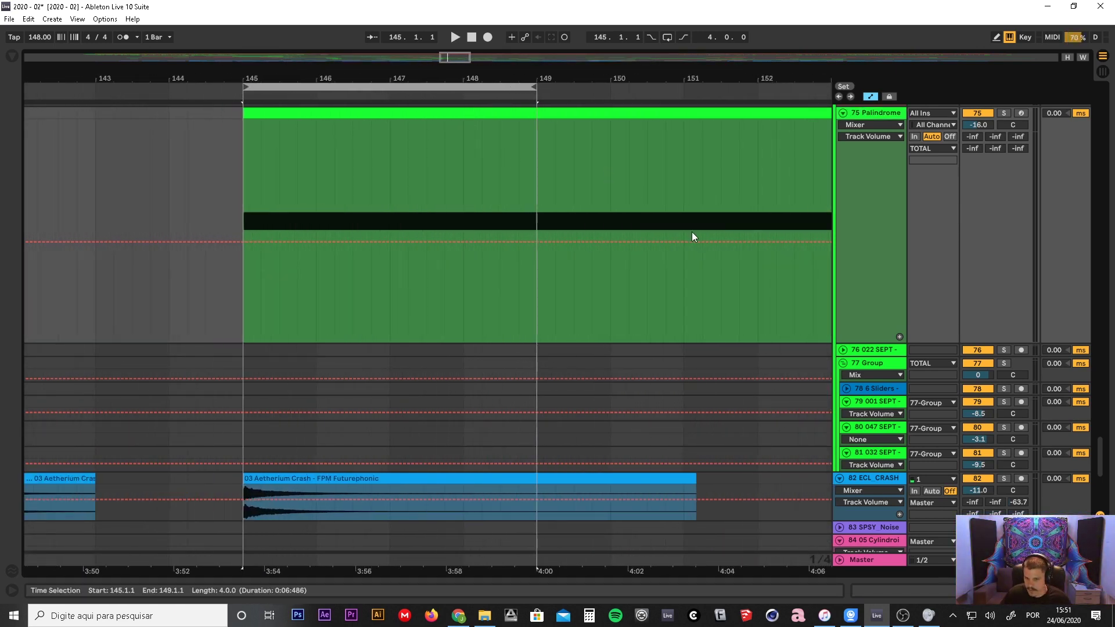
# - Inspect the AnInterstellarRoar preset in the Palindrome instrument on track 75, and close the plug-in window
pyautogui.scroll(1, 692, 236)
pyautogui.click(880, 141)
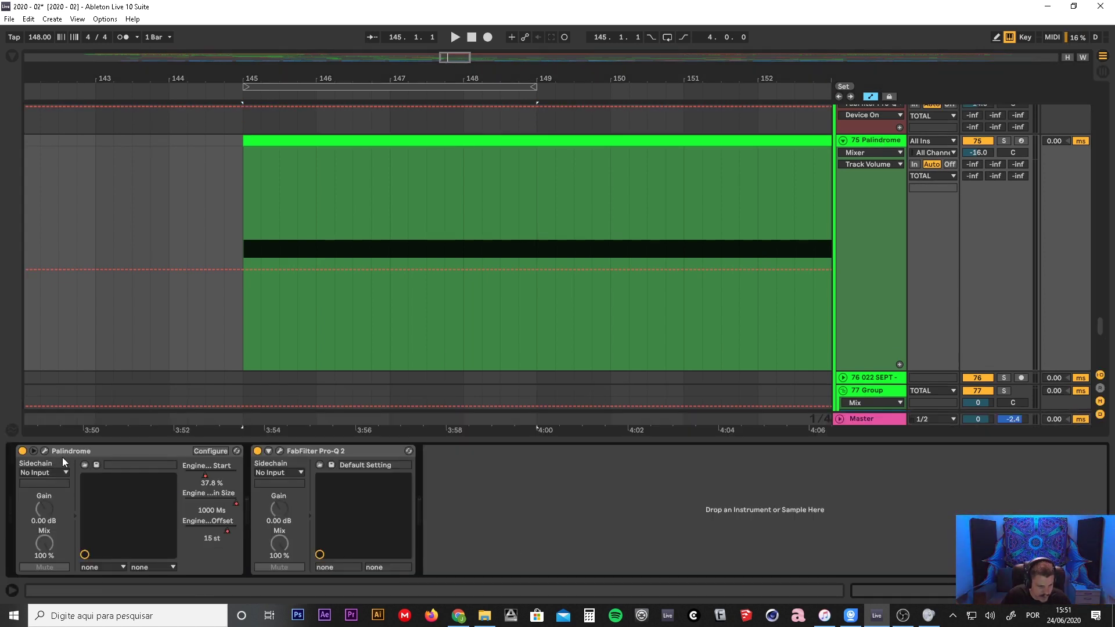
pyautogui.click(45, 451)
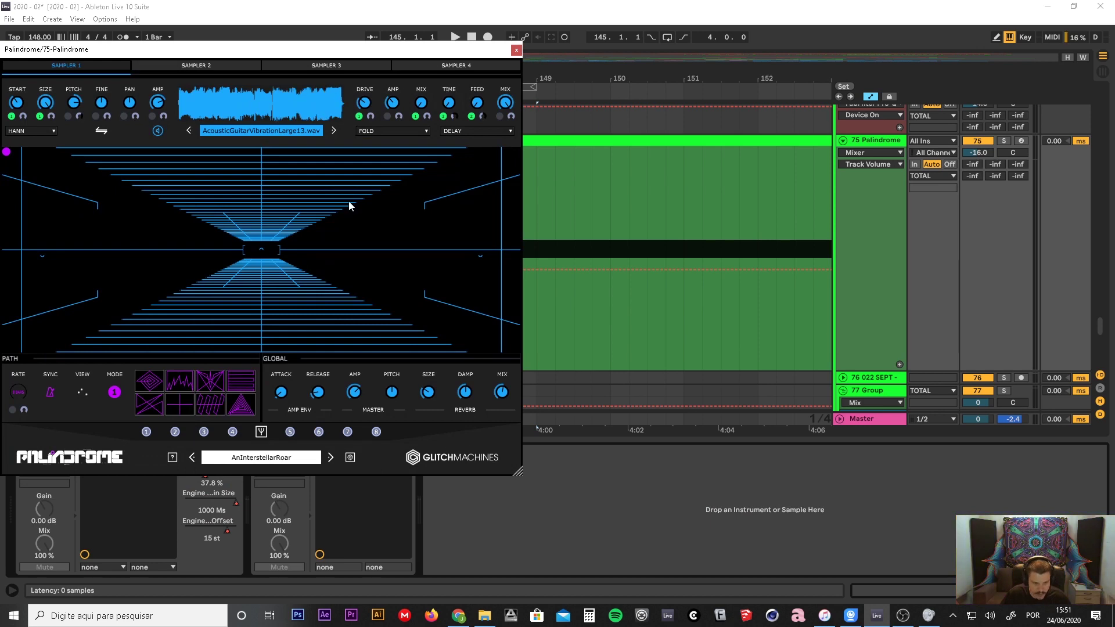
pyautogui.moveTo(302, 48); pyautogui.dragTo(563, 158)
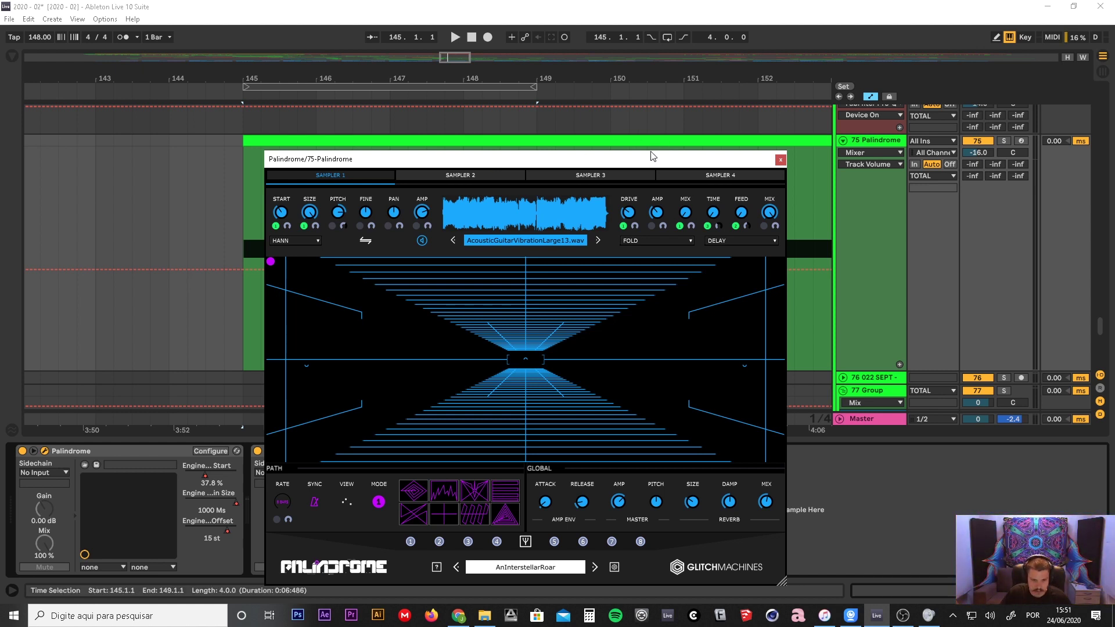
pyautogui.moveTo(637, 163); pyautogui.dragTo(423, 143)
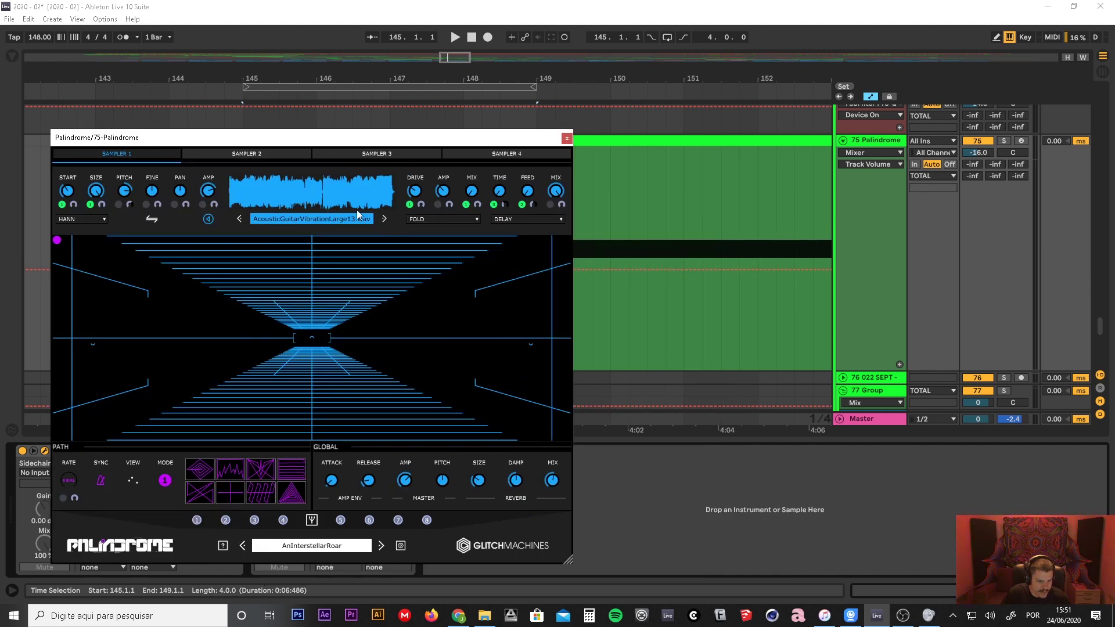
pyautogui.moveTo(486, 139); pyautogui.dragTo(689, 63)
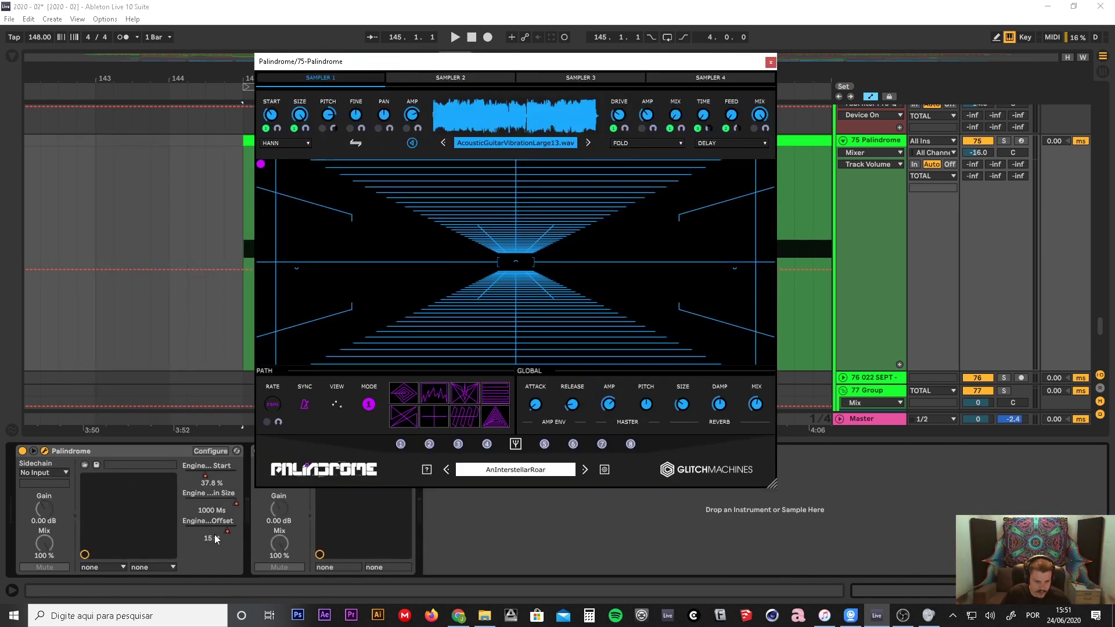
pyautogui.moveTo(666, 66); pyautogui.dragTo(604, 84)
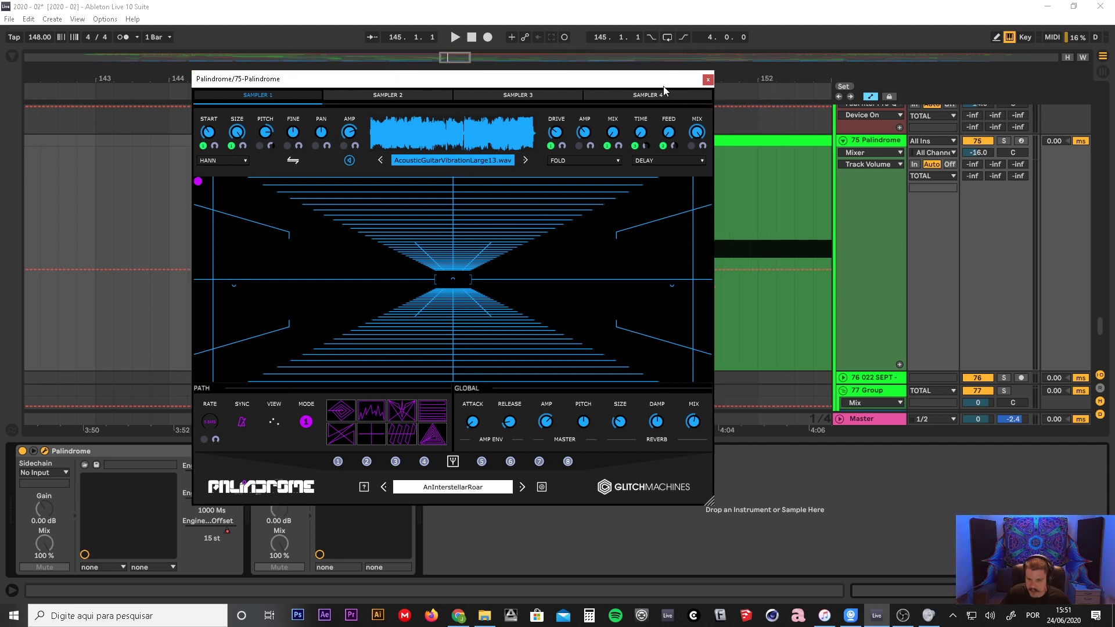
pyautogui.click(708, 78)
# - Play the 75 Palindrome track soloed, with the loop extended to eight bars from bar 145
pyautogui.click(678, 144)
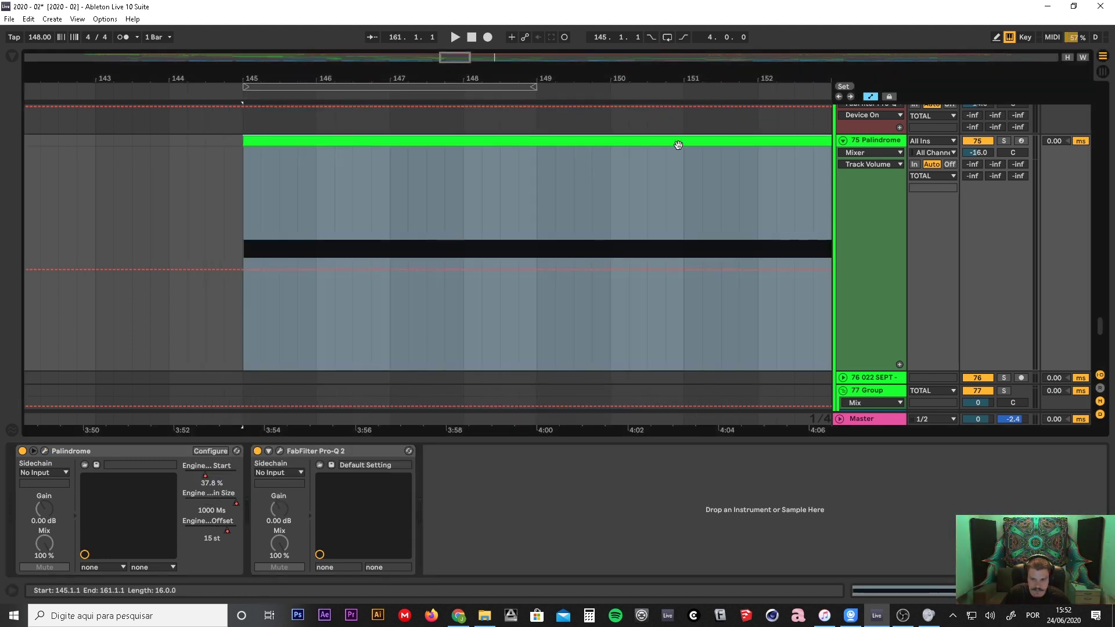
pyautogui.click(1001, 142)
pyautogui.press('space')
pyautogui.moveTo(565, 77); pyautogui.dragTo(700, 86)
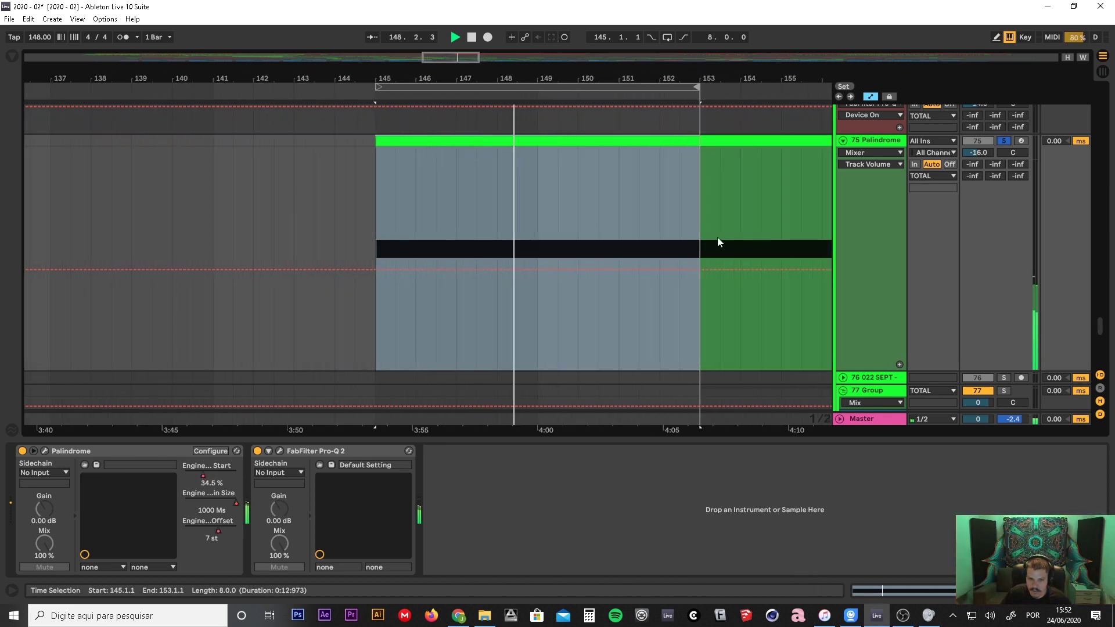
# - Turn off the solo on the Palindrome track and stop playback near bar 153
pyautogui.scroll(10, 720, 288)
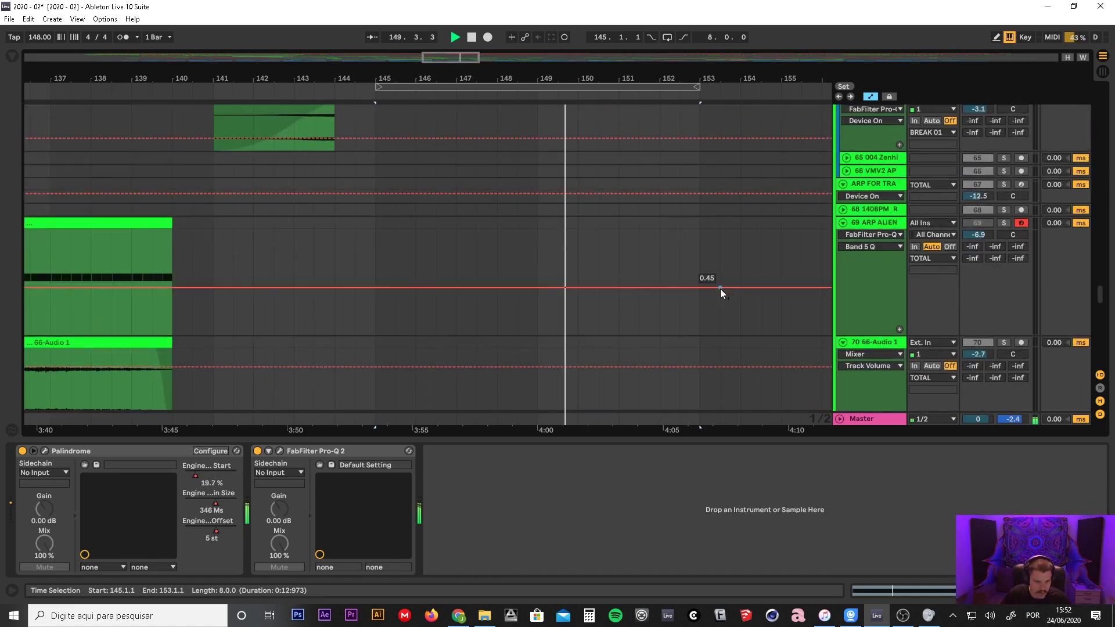
pyautogui.scroll(-10, 721, 288)
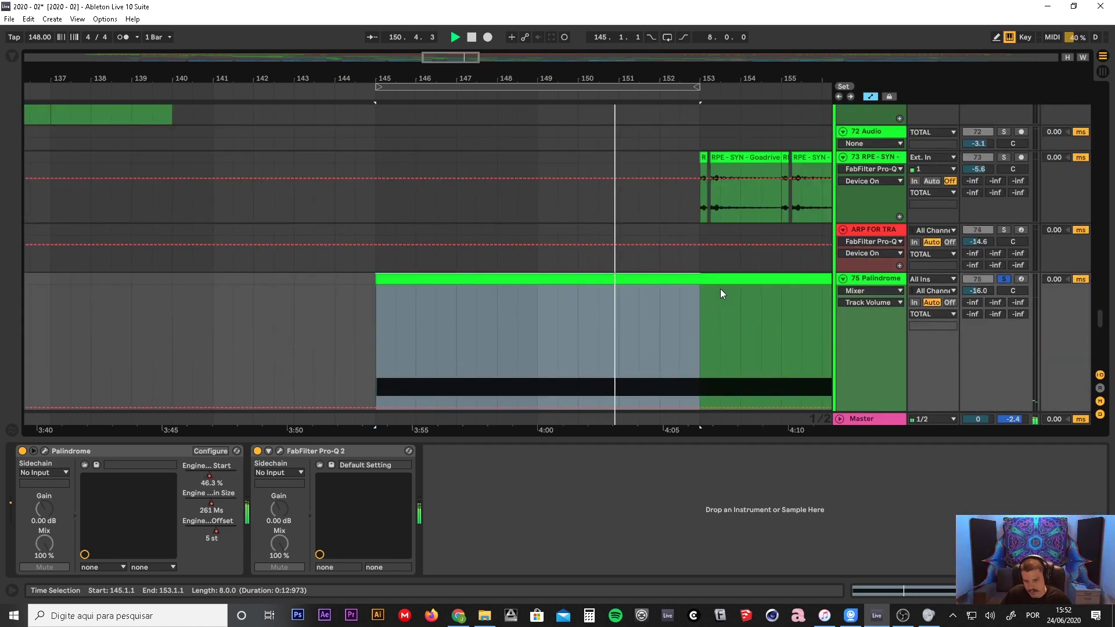
pyautogui.scroll(-4, 720, 288)
pyautogui.moveTo(707, 79); pyautogui.dragTo(477, 69)
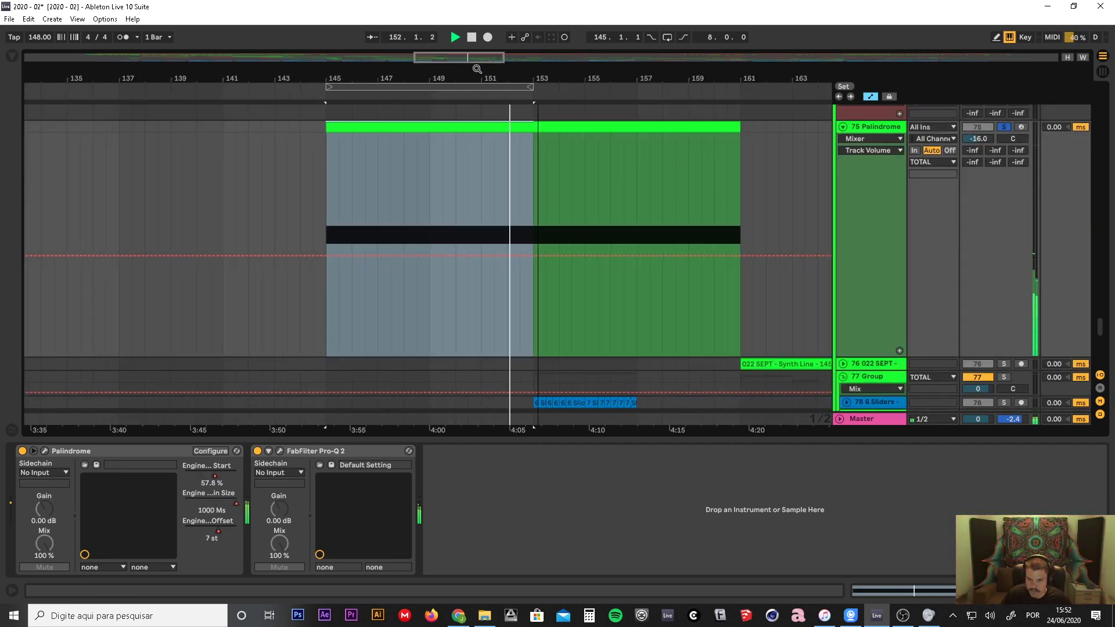
pyautogui.click(1002, 127)
# - Inspect the H-Delay settings in the effects chain of the 77 Group track, and close the plug-in window
pyautogui.hscroll(-3, 707, 206)
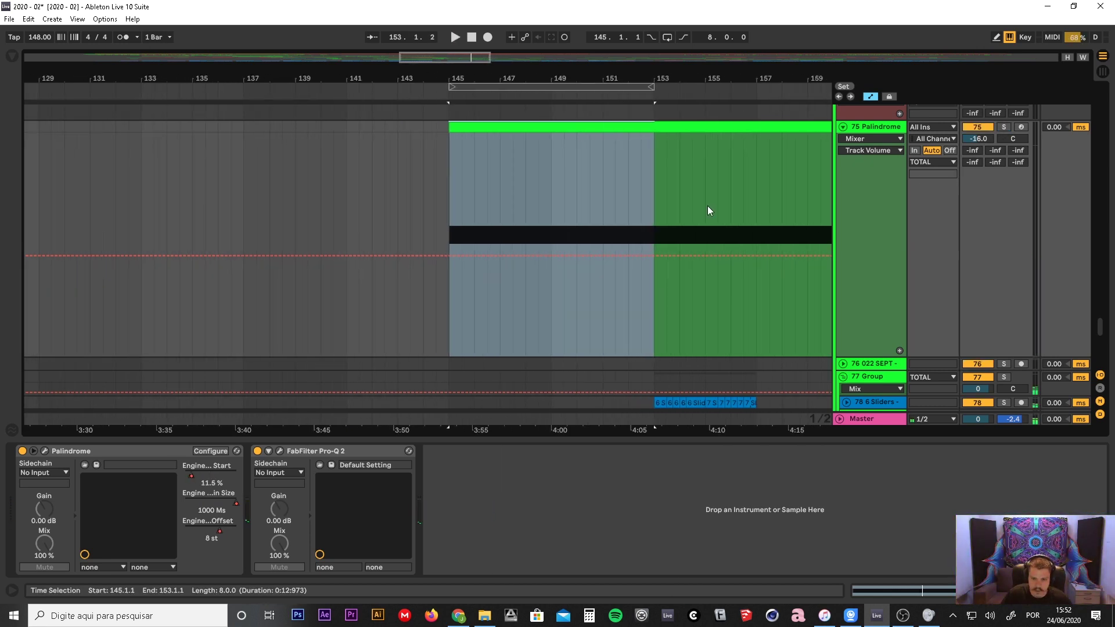
pyautogui.scroll(5, 728, 252)
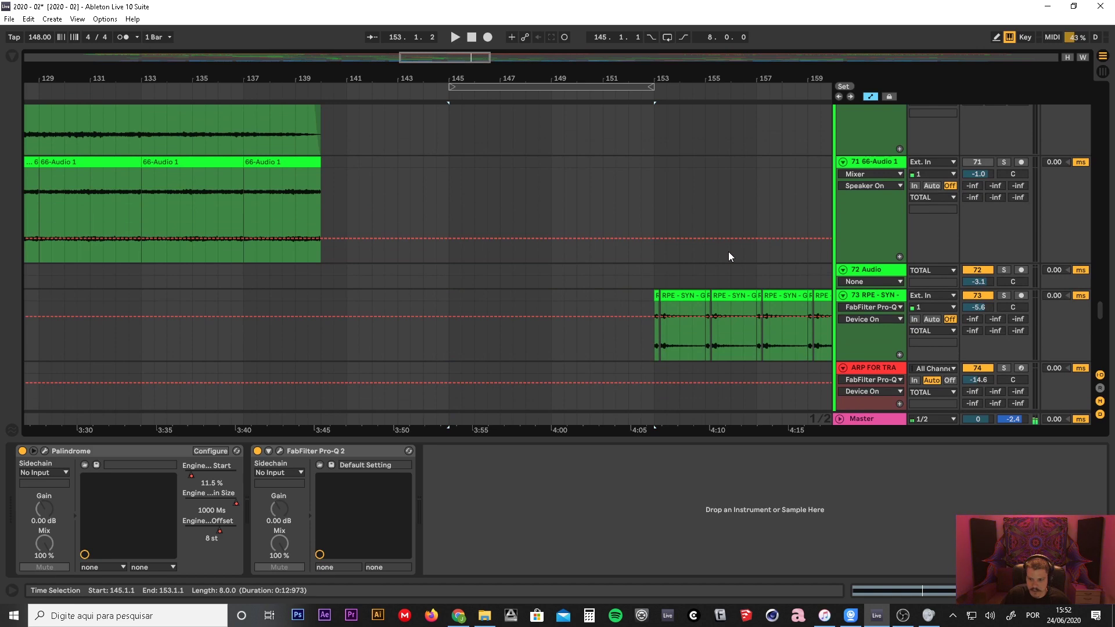
pyautogui.scroll(5, 729, 252)
pyautogui.scroll(-6, 729, 252)
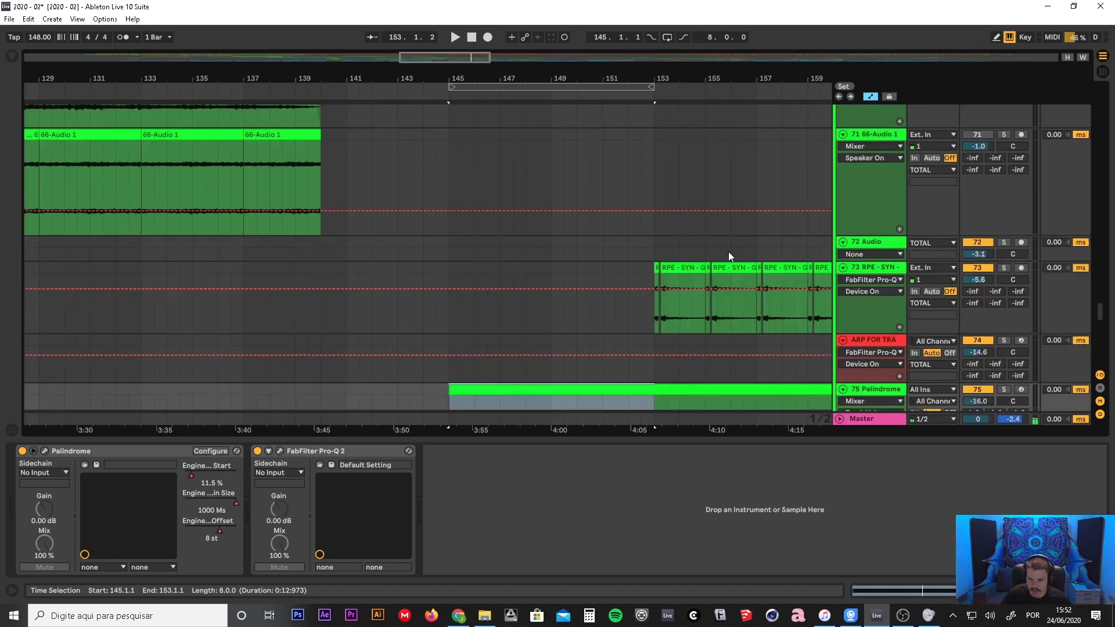
pyautogui.scroll(-8, 728, 252)
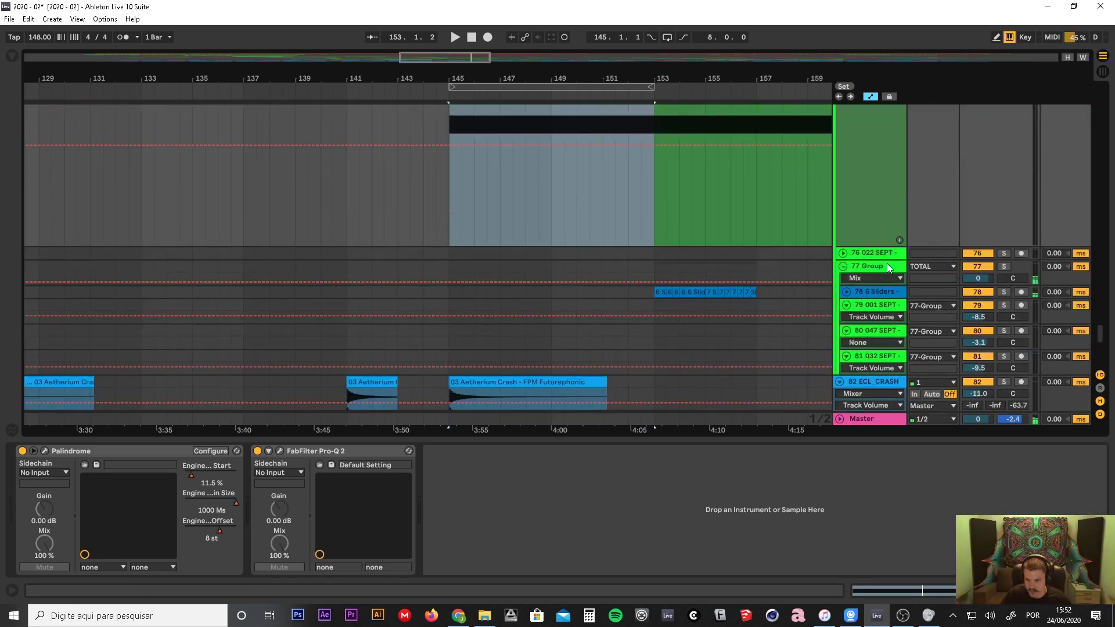
pyautogui.click(887, 267)
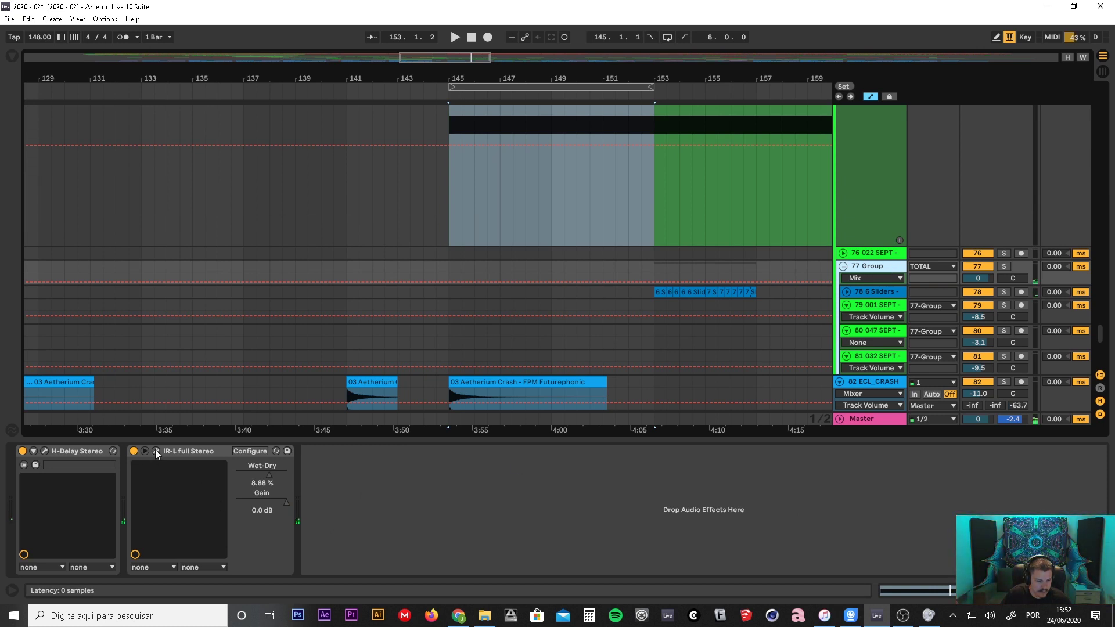
pyautogui.click(44, 450)
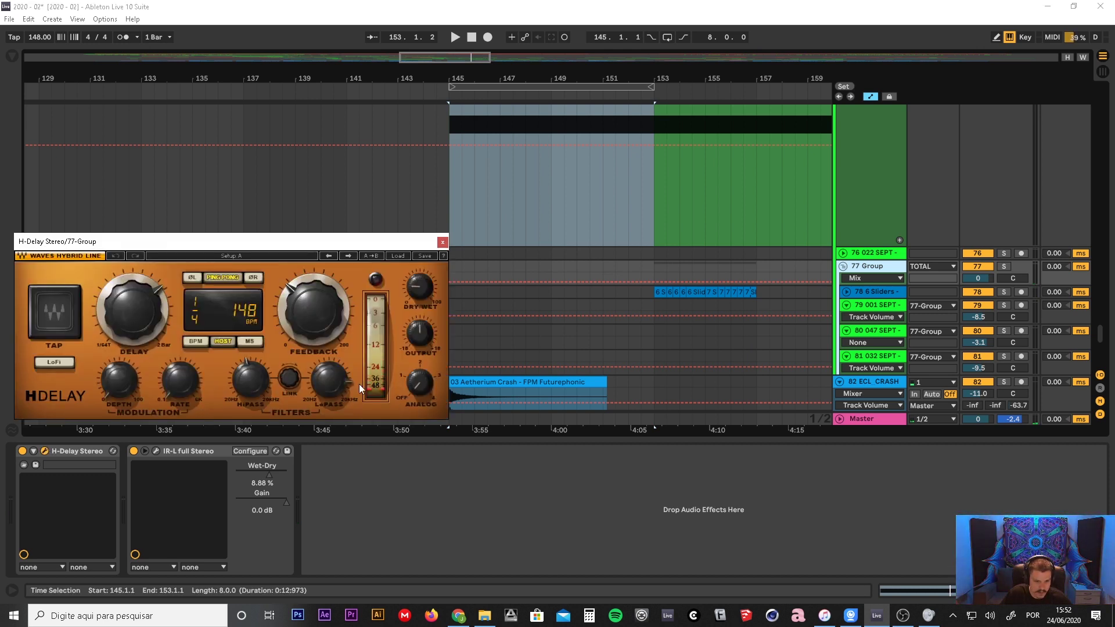
pyautogui.click(440, 243)
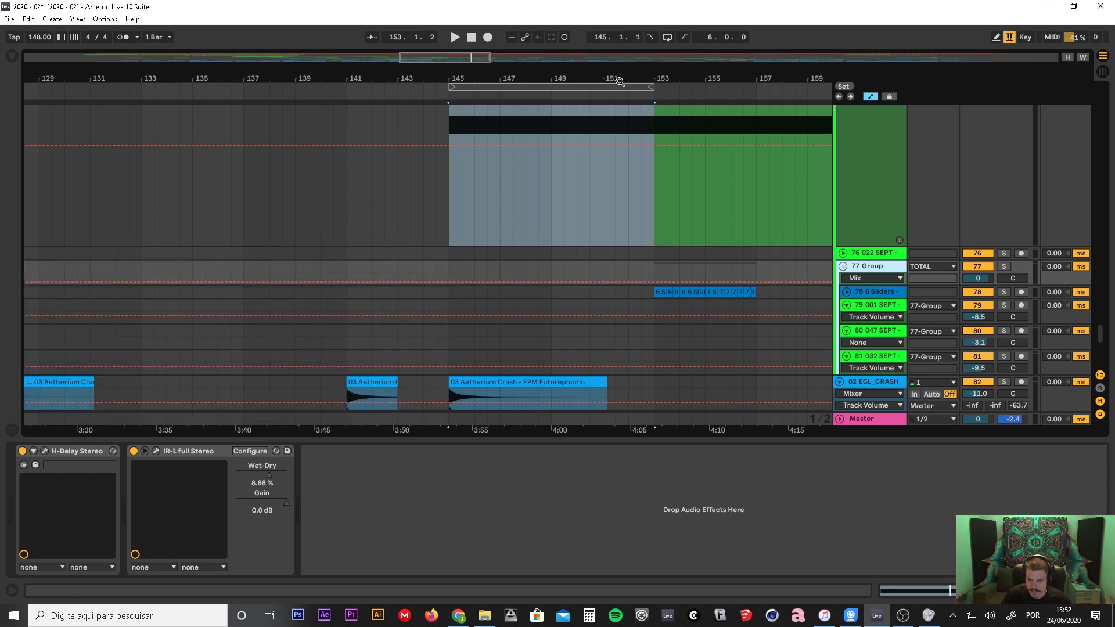
# - Play the arrangement from bar 141 and examine the fill and atmosphere tracks leading into the bar 145 loop
pyautogui.hscroll(2, 640, 273)
pyautogui.scroll(5, 644, 277)
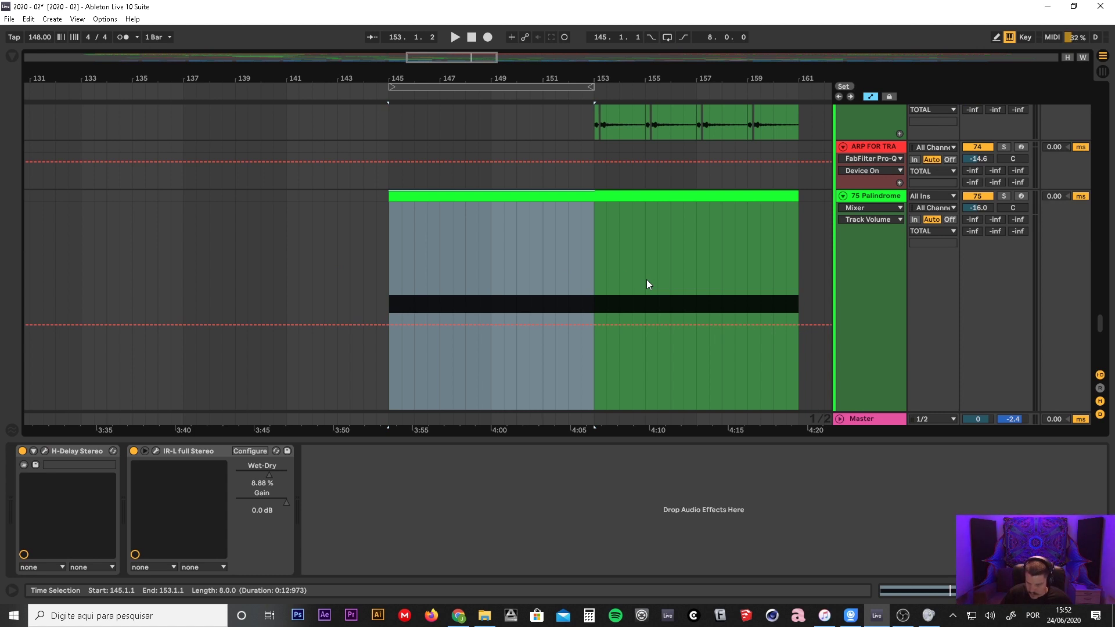
pyautogui.click(301, 92)
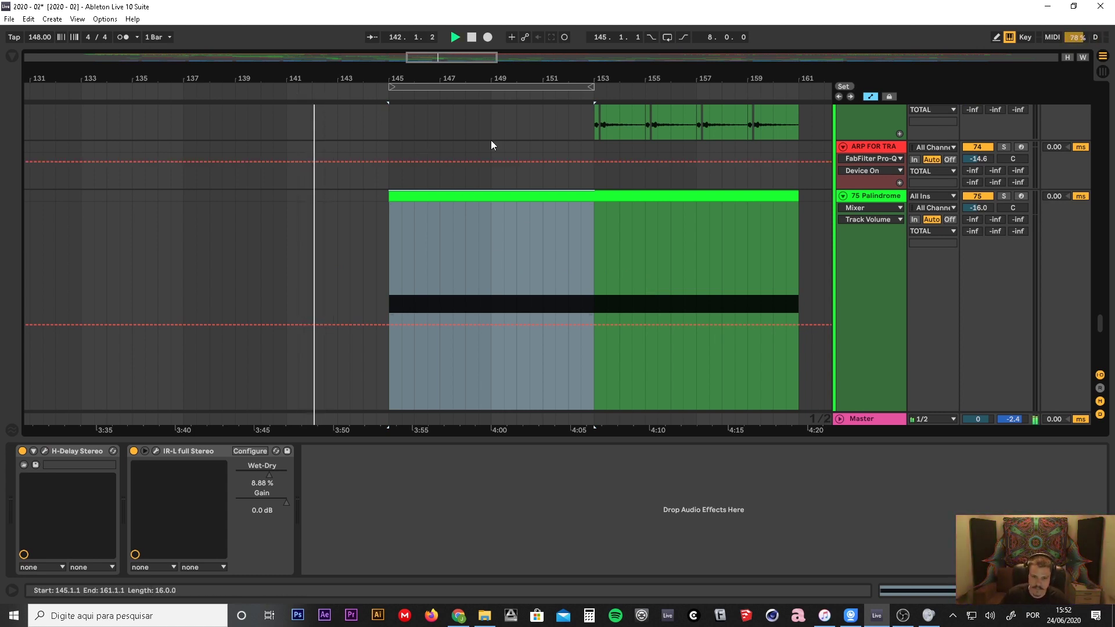
pyautogui.moveTo(506, 74); pyautogui.dragTo(535, 102)
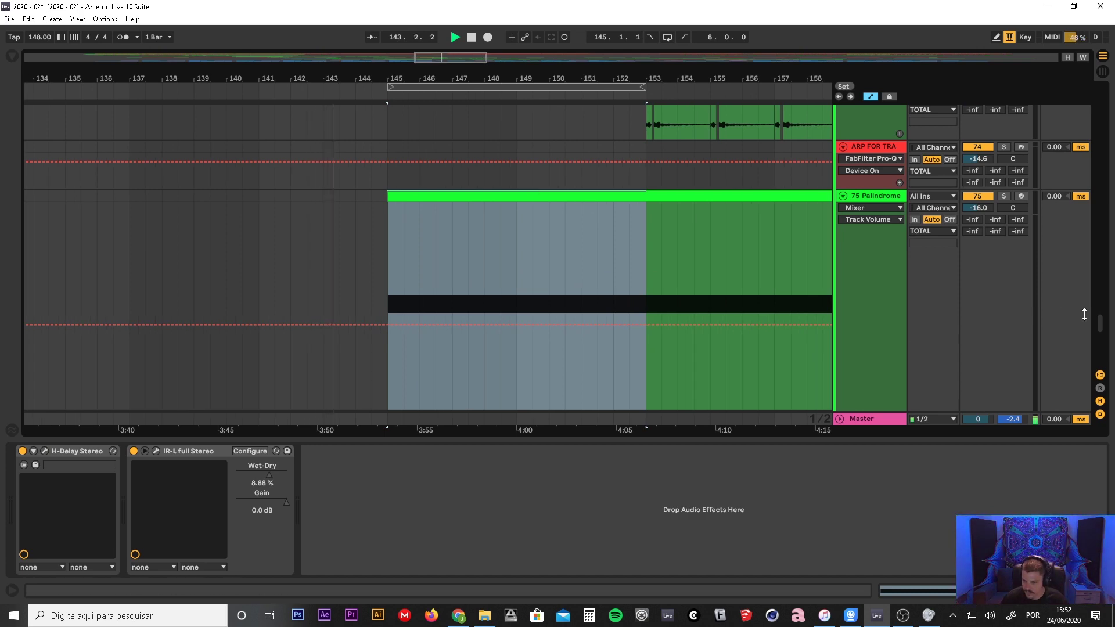
pyautogui.moveTo(1101, 323); pyautogui.dragTo(1103, 271)
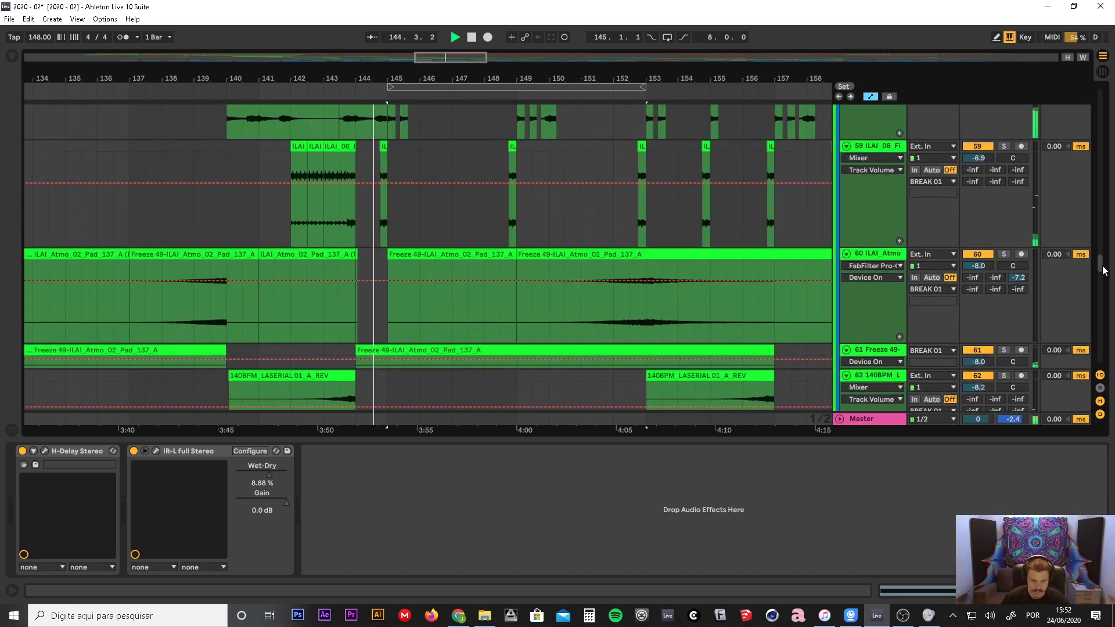
# - Check the audio mixer levels of the running recording in OBS, and return to the Ableton Live arrangement
pyautogui.click(903, 616)
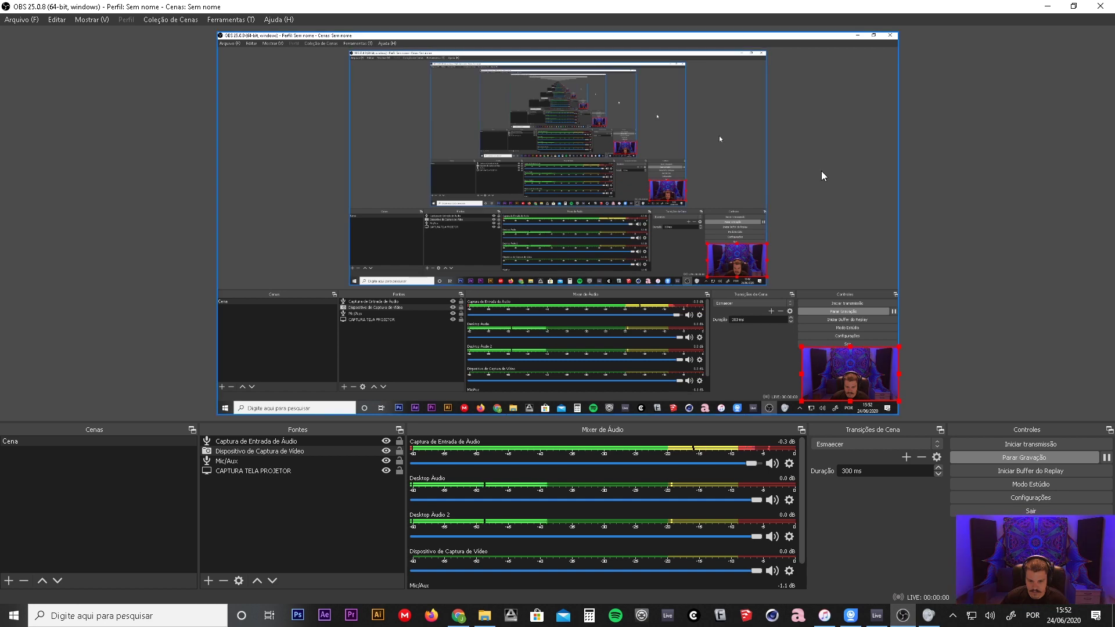
pyautogui.hotkey('alt', 'Tab')
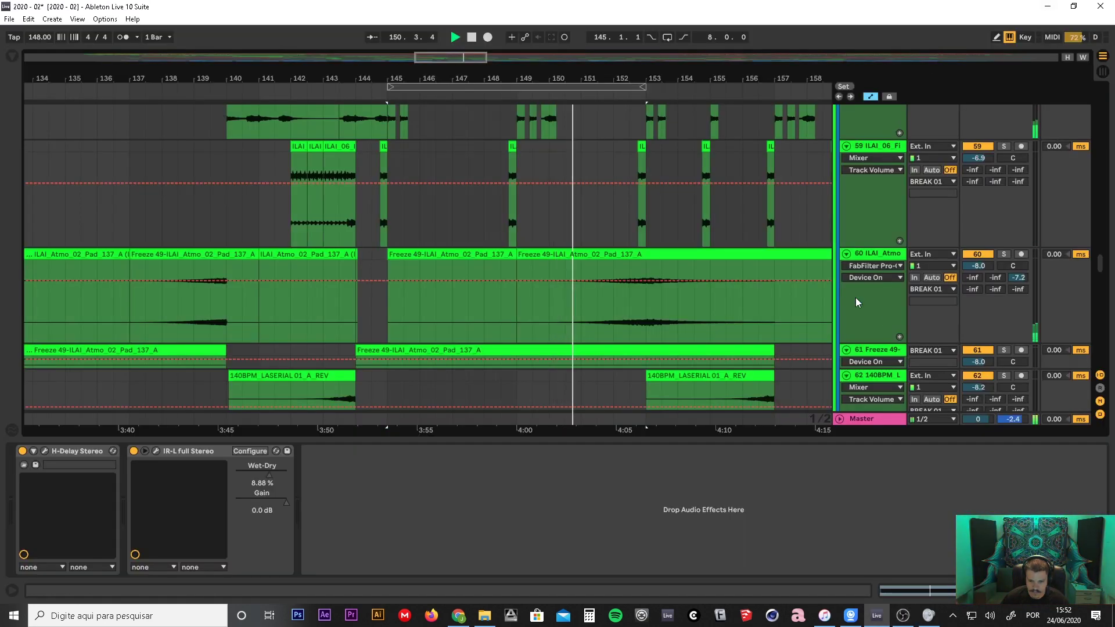
# - Extend the loop starting at bar 145 to 16 bars while reviewing the fill tracks during playback
pyautogui.scroll(10, 880, 319)
pyautogui.scroll(2, 880, 319)
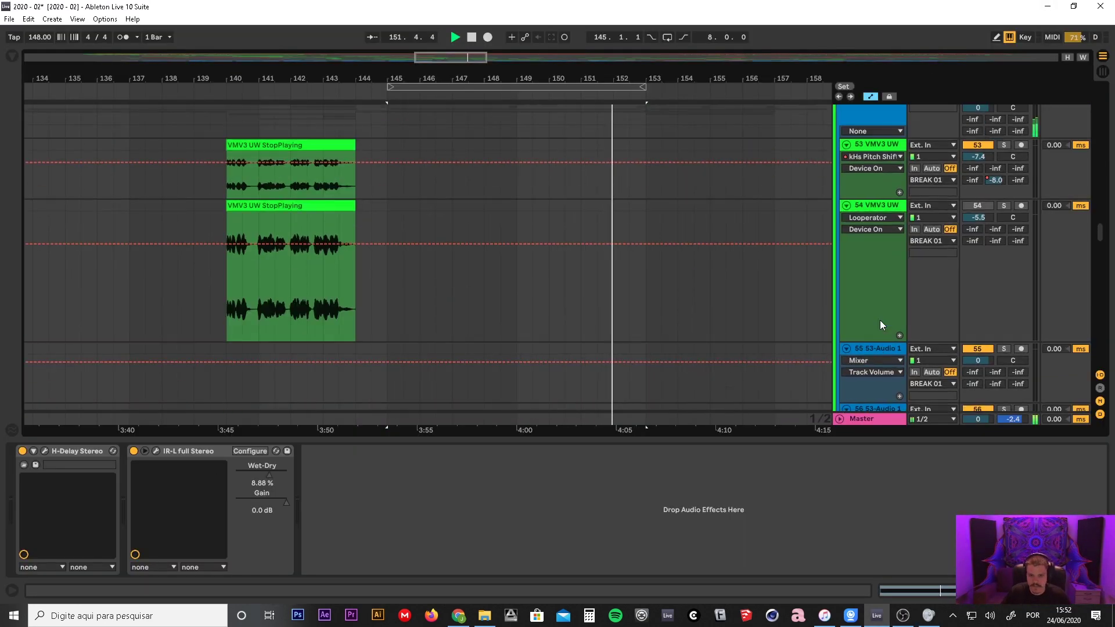
pyautogui.scroll(-7, 880, 320)
pyautogui.scroll(-3, 880, 321)
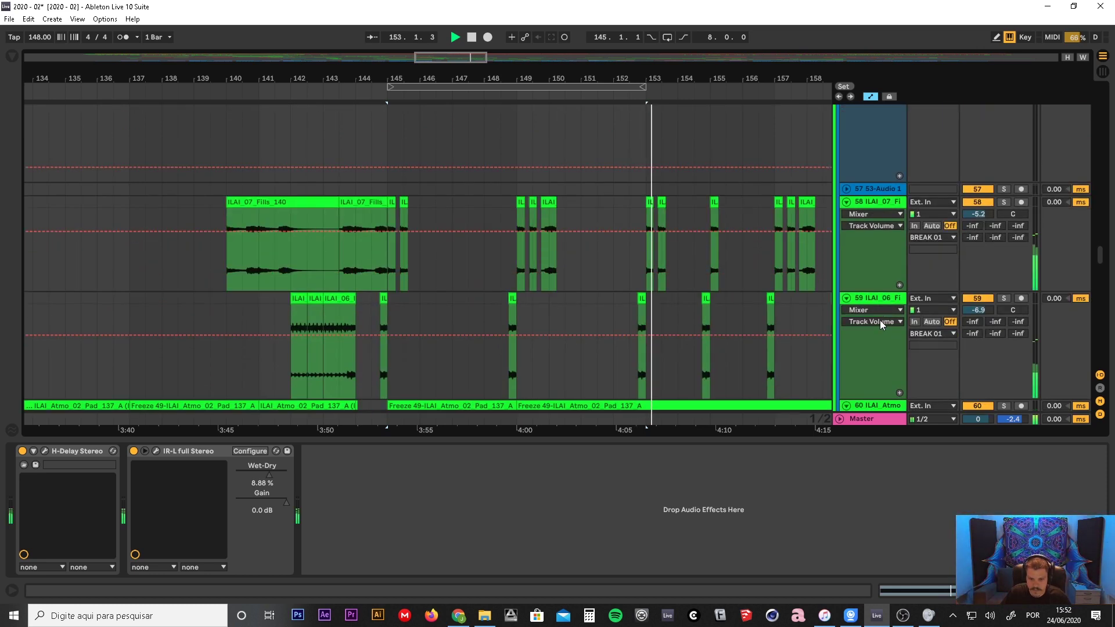
pyautogui.moveTo(656, 75)
pyautogui.mouseDown()
pyautogui.moveTo(475, 101)
pyautogui.moveTo(486, 87)
pyautogui.moveTo(756, 104)
pyautogui.mouseUp()
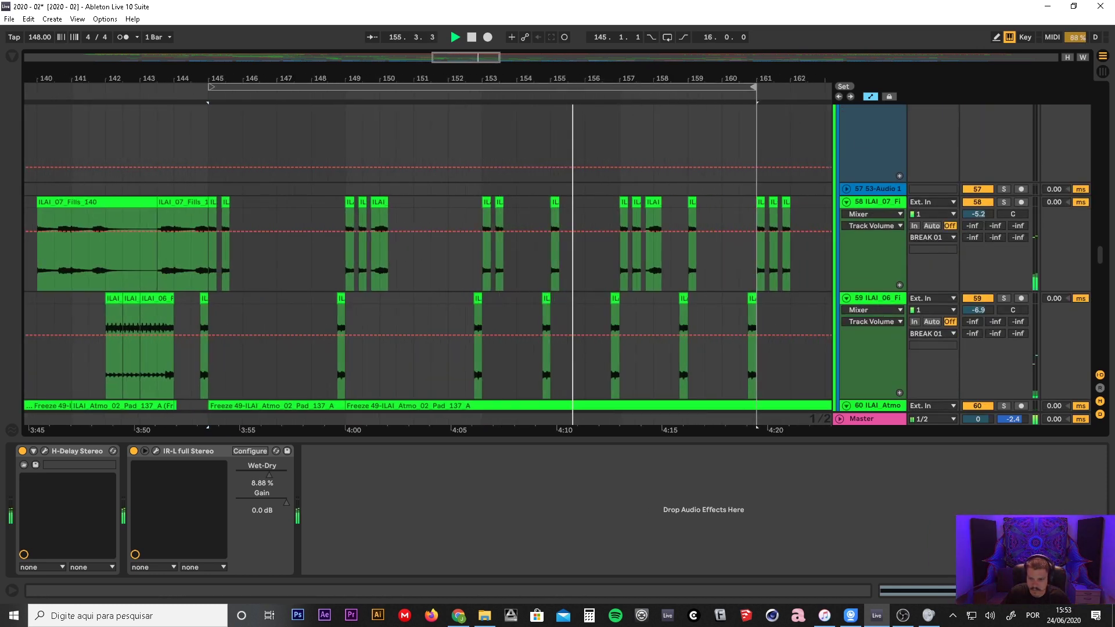
# - Examine the tracks from BREAK 01 up to the red Instrument tracks above the TOTAL group during playback, and stop playback
pyautogui.moveTo(1103, 260); pyautogui.dragTo(1102, 225)
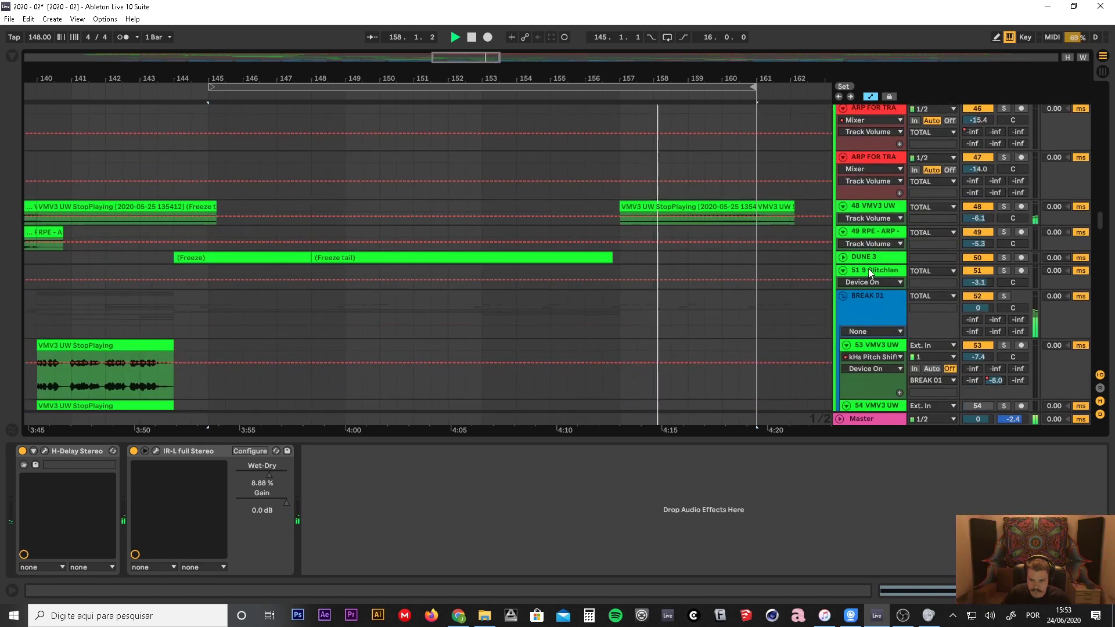
pyautogui.click(846, 260)
pyautogui.scroll(6, 862, 263)
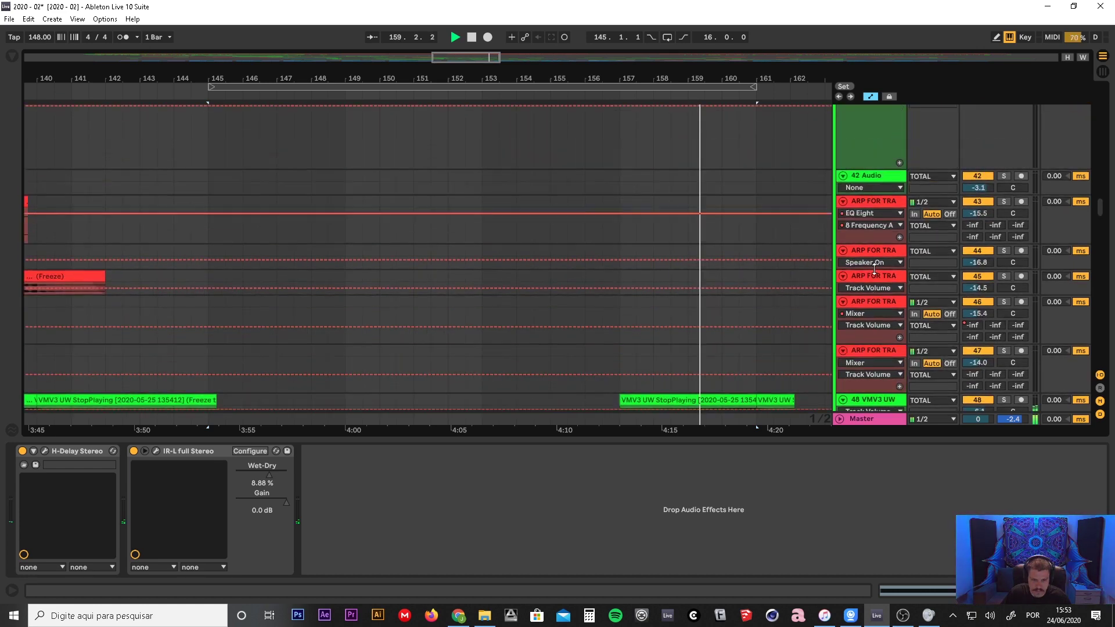
pyautogui.scroll(8, 875, 268)
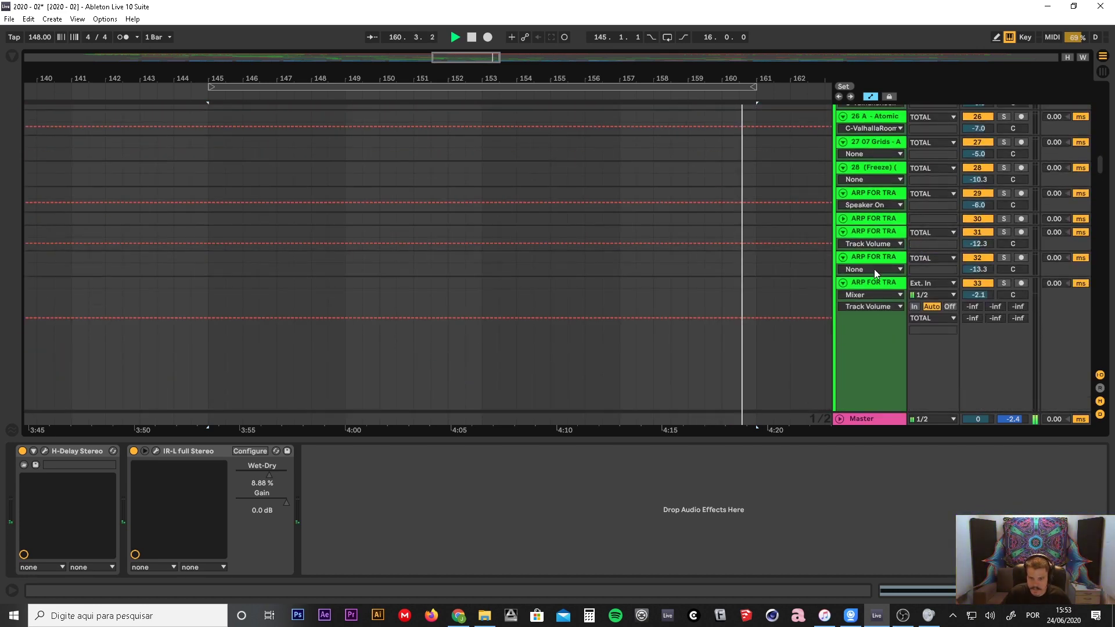
pyautogui.scroll(10, 874, 269)
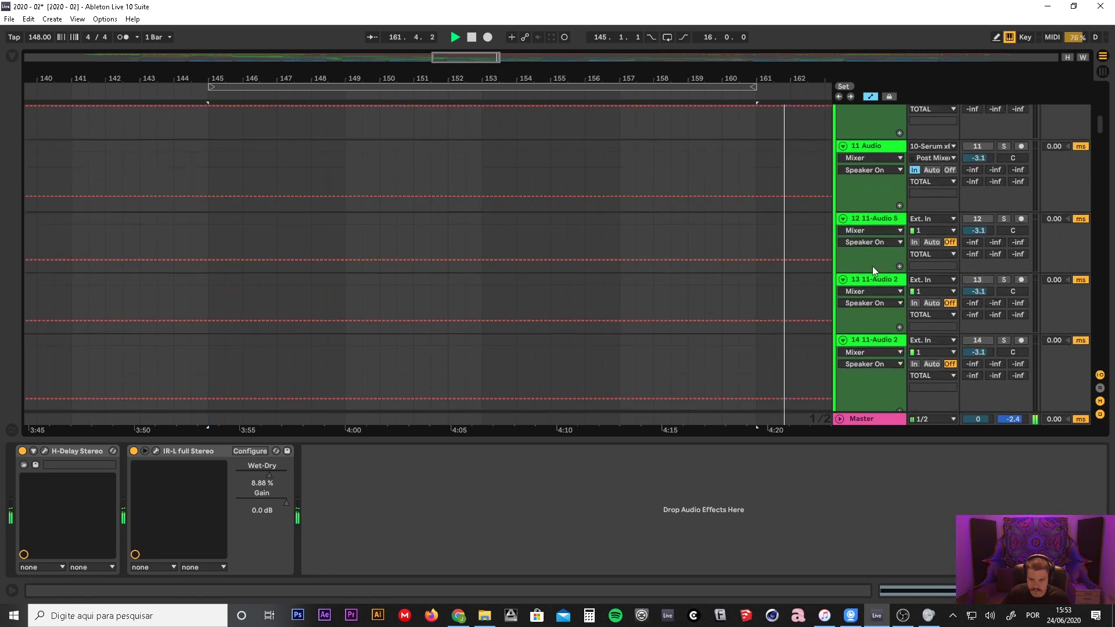
pyautogui.scroll(8, 873, 266)
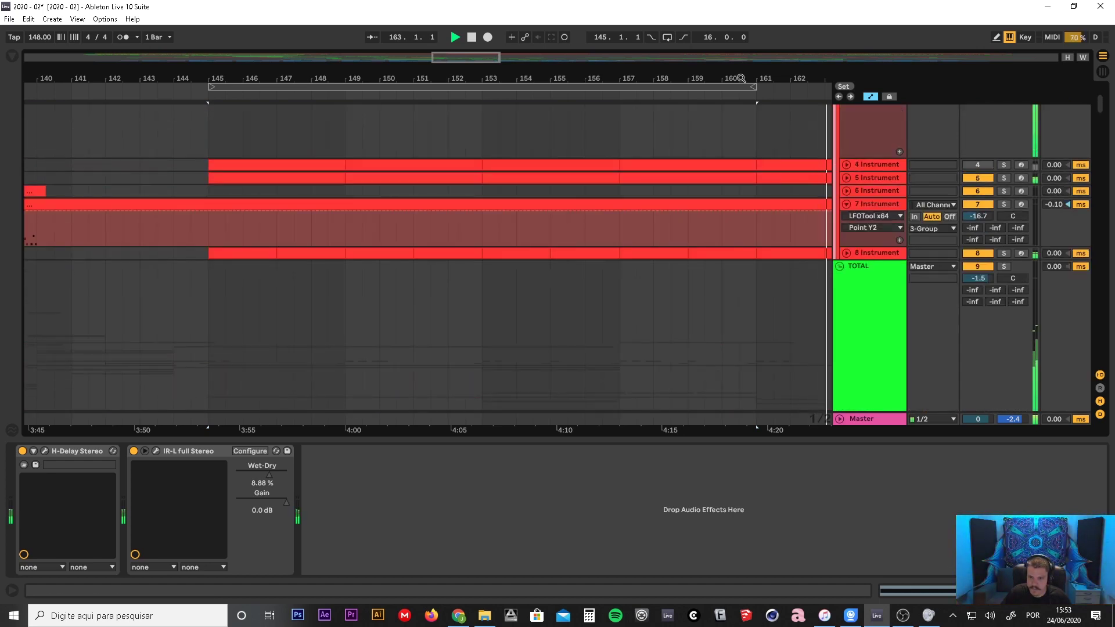
pyautogui.moveTo(741, 78); pyautogui.dragTo(571, 75)
pyautogui.moveTo(629, 42); pyautogui.dragTo(630, 24)
pyautogui.press('space')
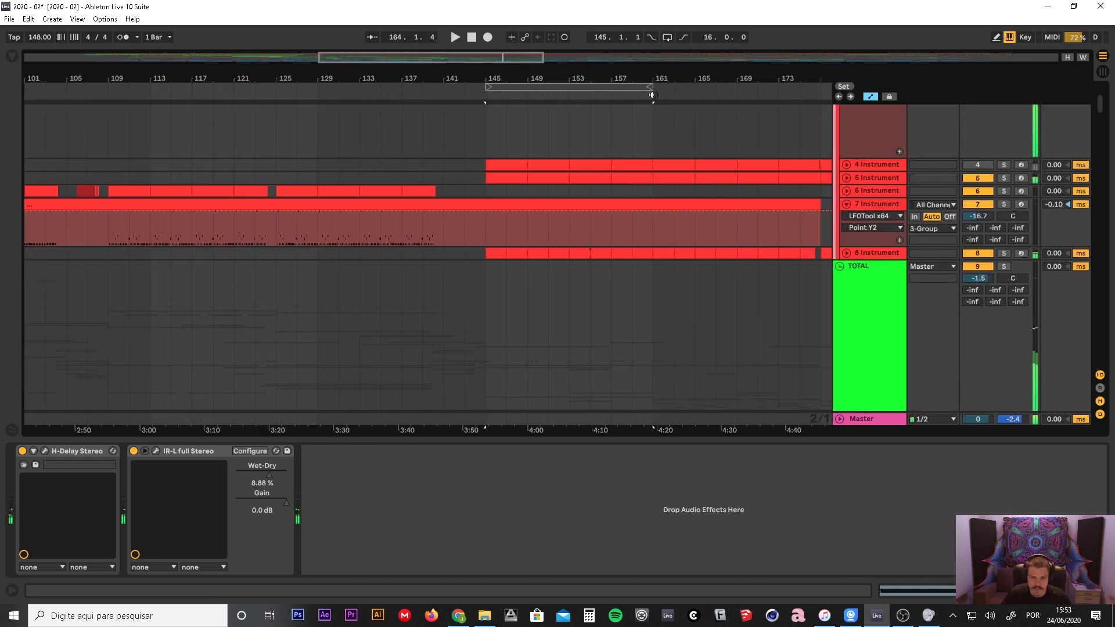
# - Show the device chain of the 7 Instrument track from its Spectral synth onward
pyautogui.moveTo(654, 80); pyautogui.dragTo(666, 36)
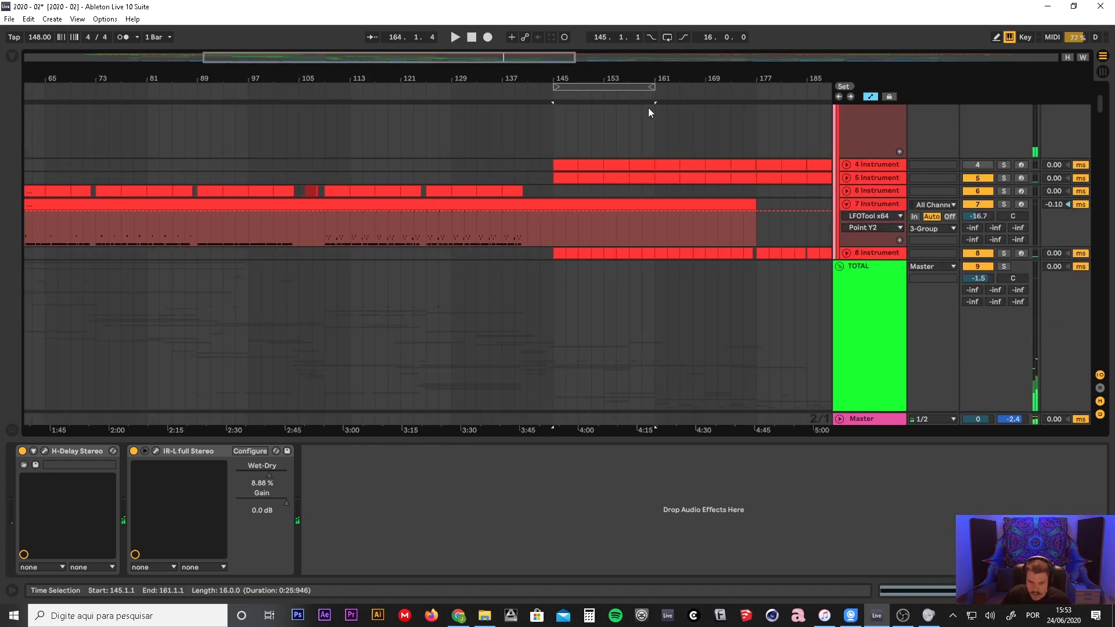
pyautogui.moveTo(644, 79); pyautogui.dragTo(695, 35)
pyautogui.moveTo(695, 78); pyautogui.dragTo(692, 79)
pyautogui.scroll(-2, 761, 317)
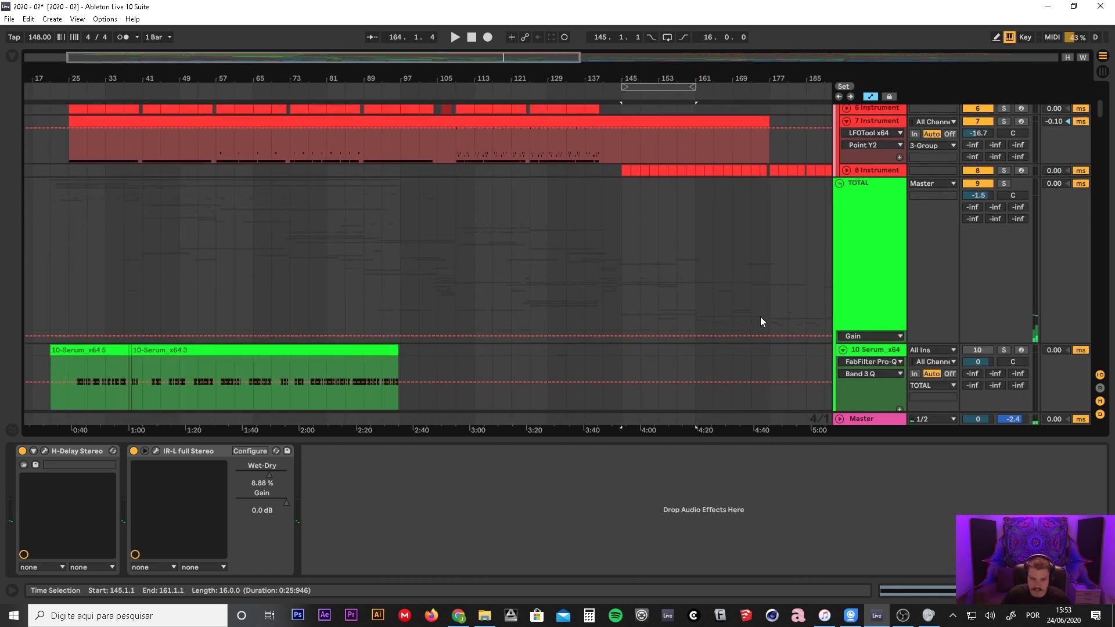
pyautogui.click(891, 121)
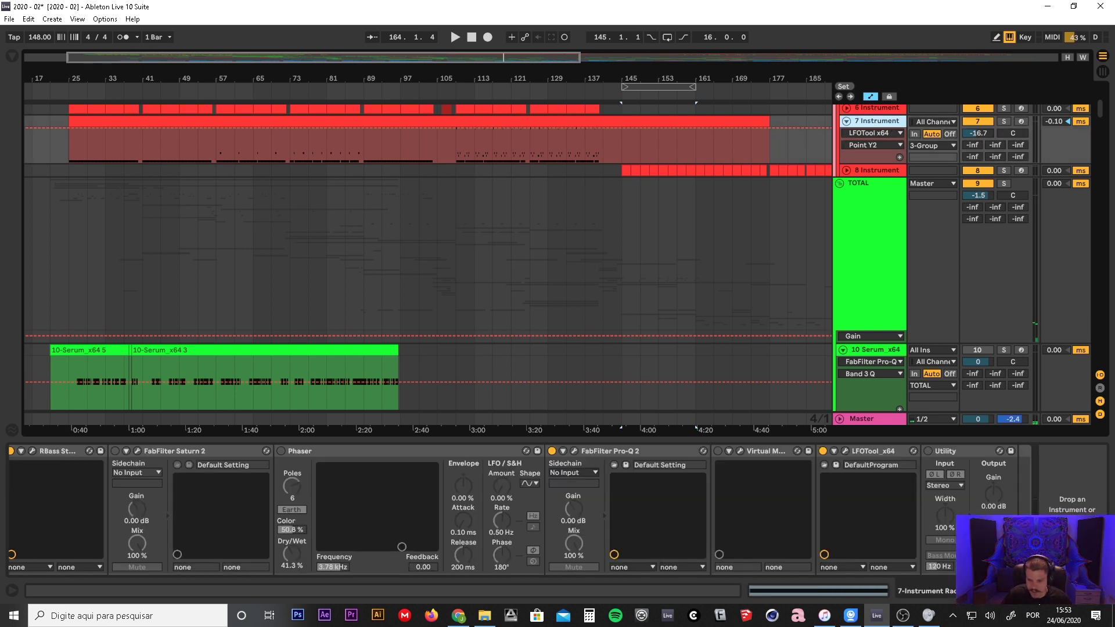
pyautogui.moveTo(1038, 591); pyautogui.dragTo(976, 592)
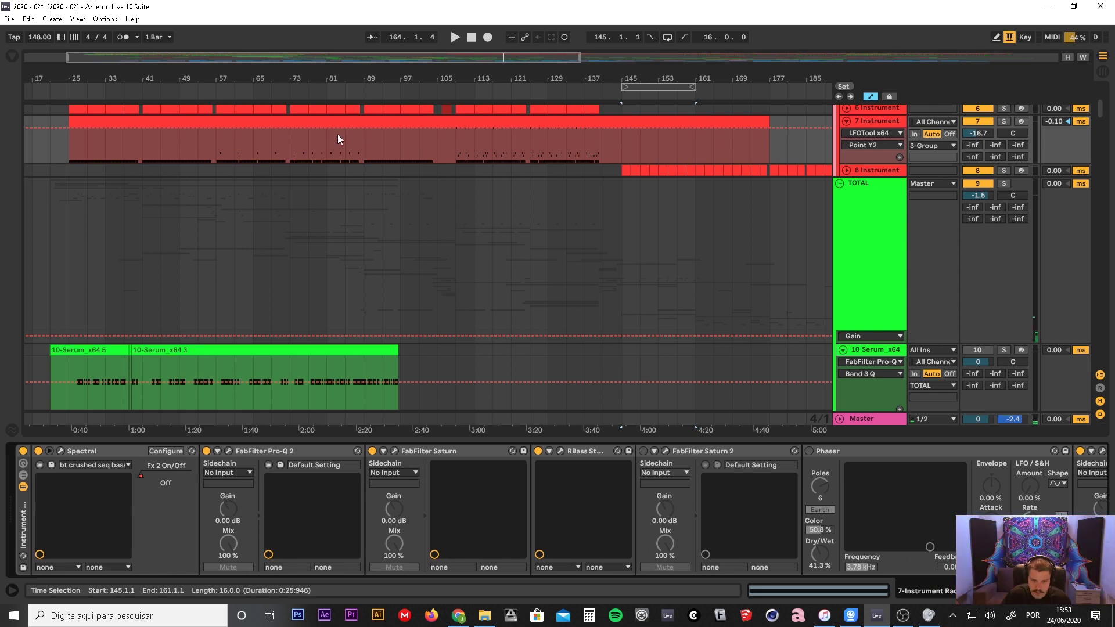
# - Enlarge the 7 Instrument track and examine its bass note pattern from bar 25
pyautogui.moveTo(67, 79); pyautogui.dragTo(228, 340)
pyautogui.scroll(1, 294, 290)
pyautogui.moveTo(203, 72); pyautogui.dragTo(259, 122)
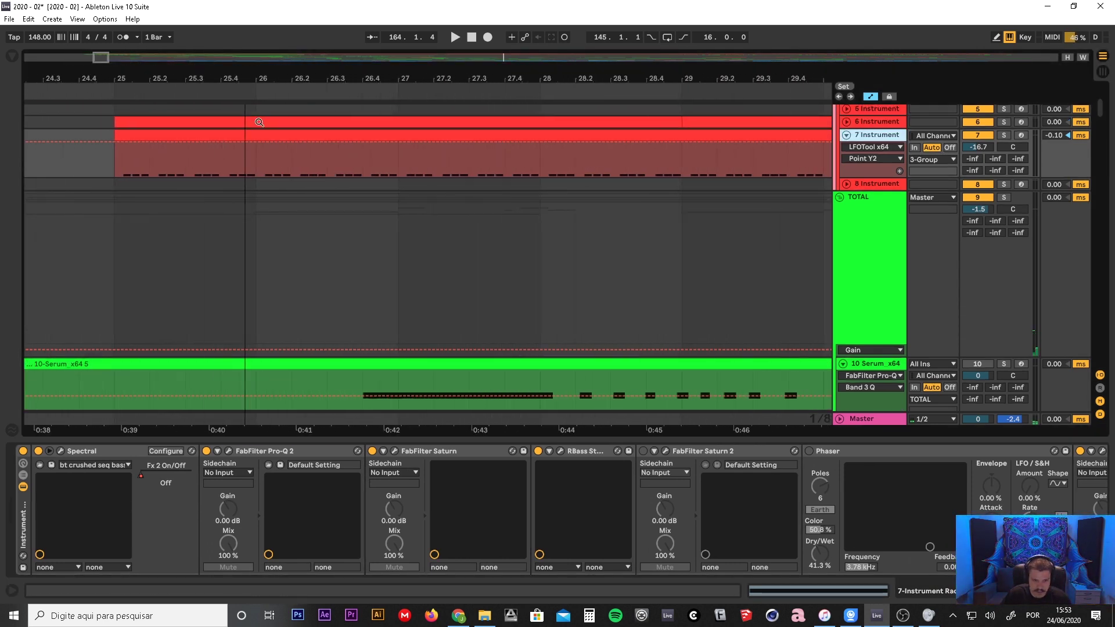
pyautogui.moveTo(864, 177); pyautogui.dragTo(864, 212)
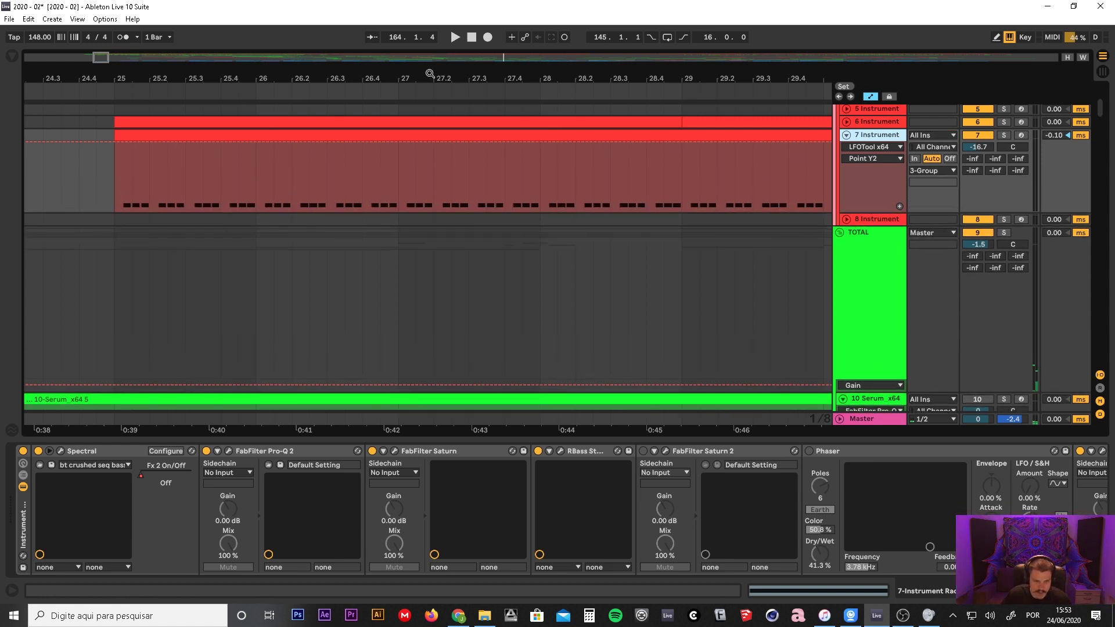
pyautogui.moveTo(400, 77); pyautogui.dragTo(392, 85)
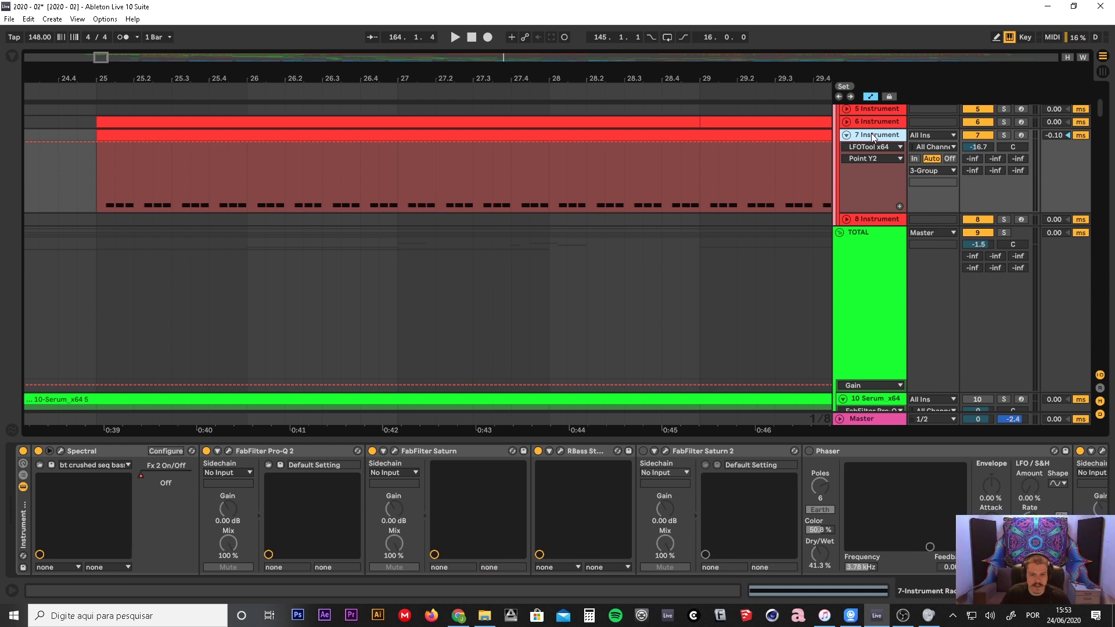
pyautogui.moveTo(876, 214); pyautogui.dragTo(876, 226)
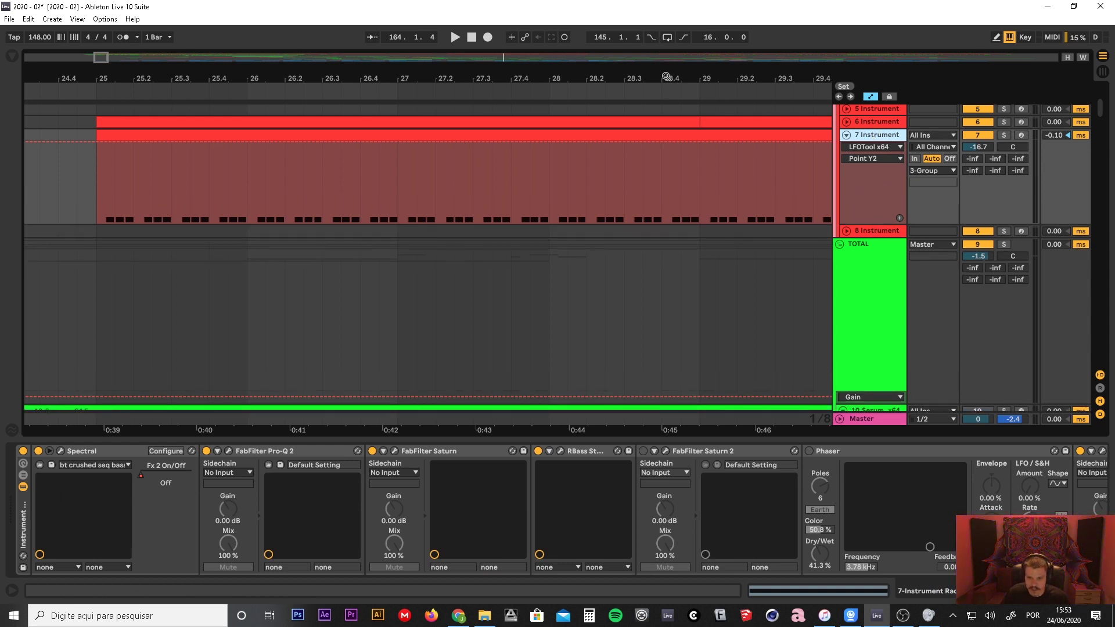
pyautogui.moveTo(664, 76); pyautogui.dragTo(607, 55)
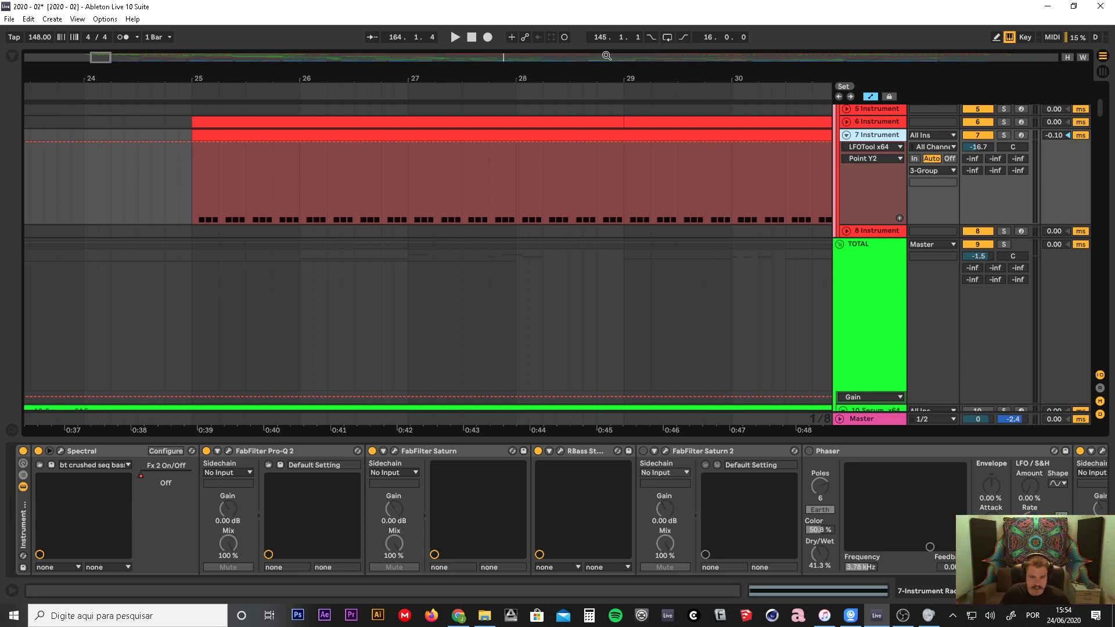
pyautogui.moveTo(419, 76)
pyautogui.mouseDown()
pyautogui.moveTo(410, 110)
pyautogui.moveTo(378, 105)
pyautogui.mouseUp()
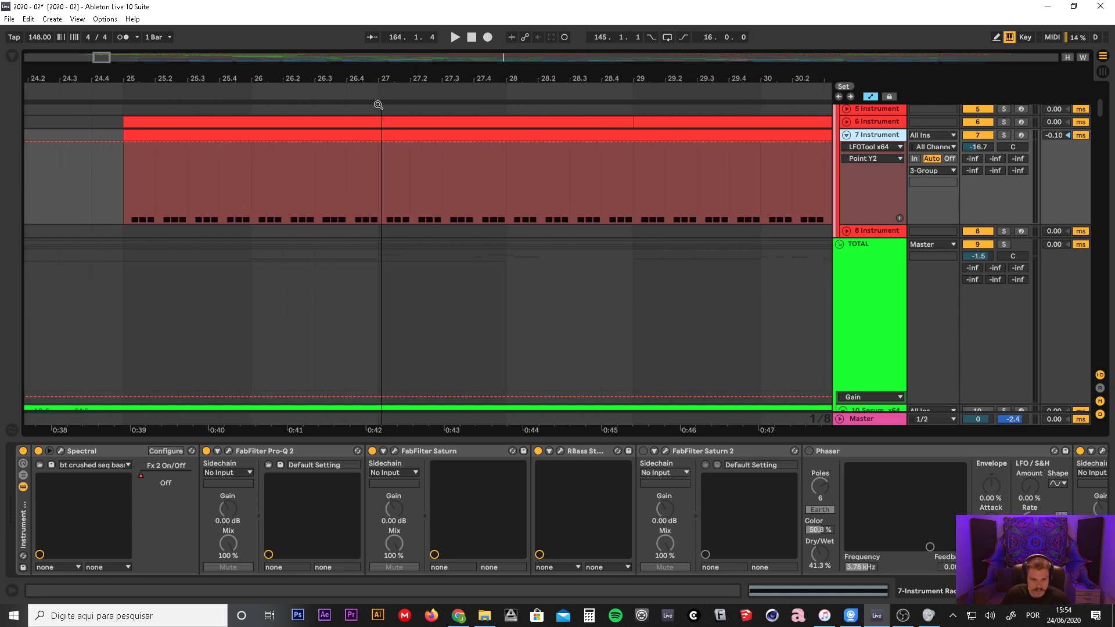
# - Unfold and enlarge the 6 Instrument kick track, and compare its notes with the 7 Instrument bass notes from bar 25
pyautogui.click(877, 125)
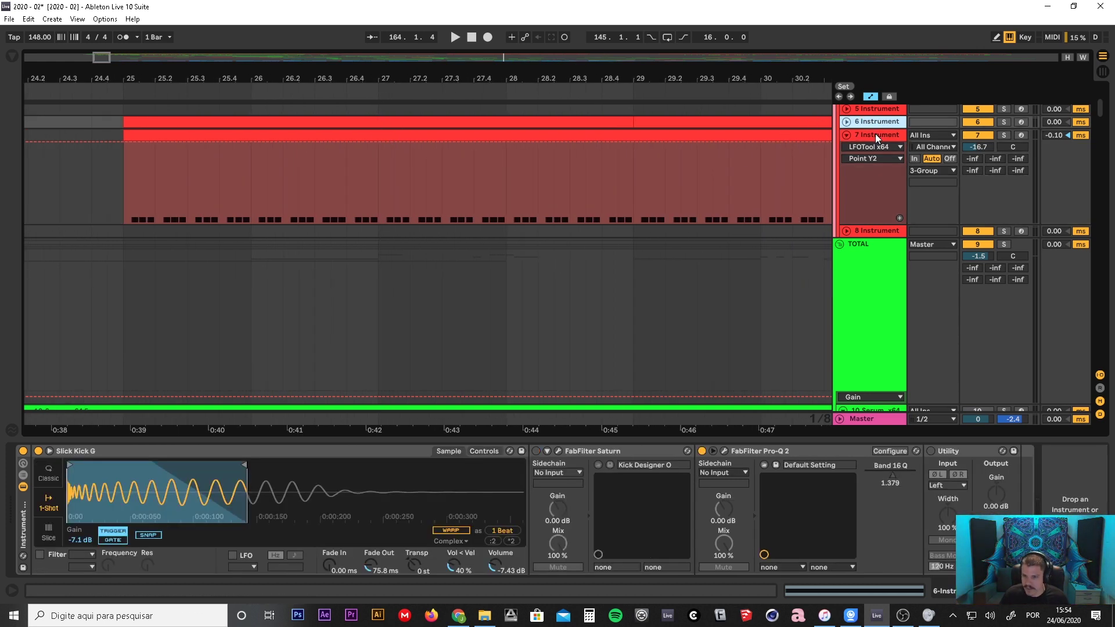
pyautogui.click(876, 134)
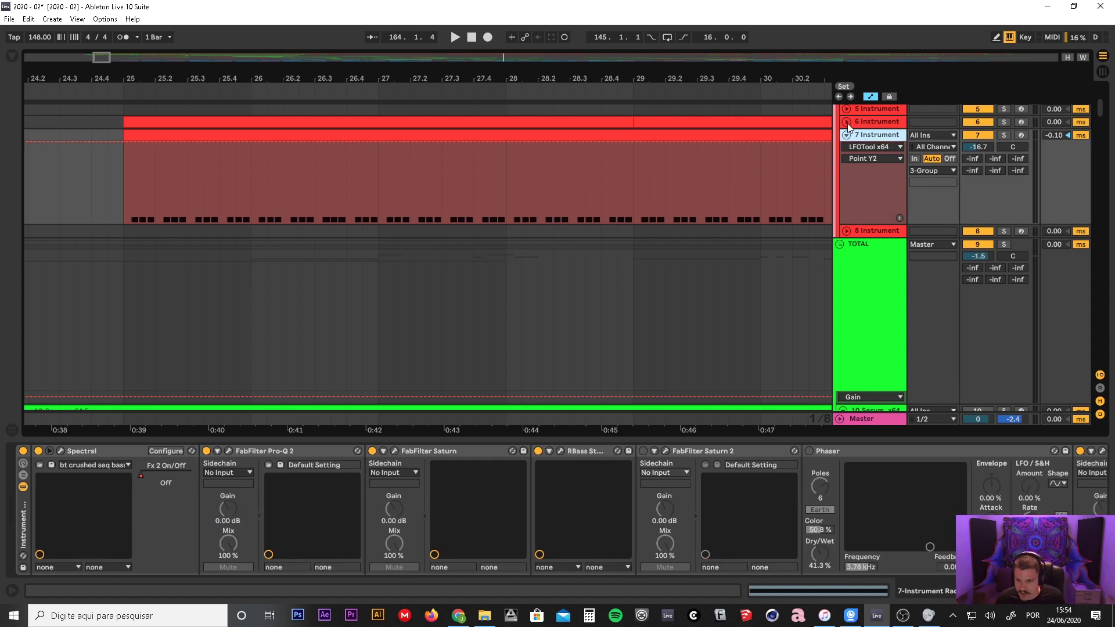
pyautogui.click(848, 122)
pyautogui.click(867, 124)
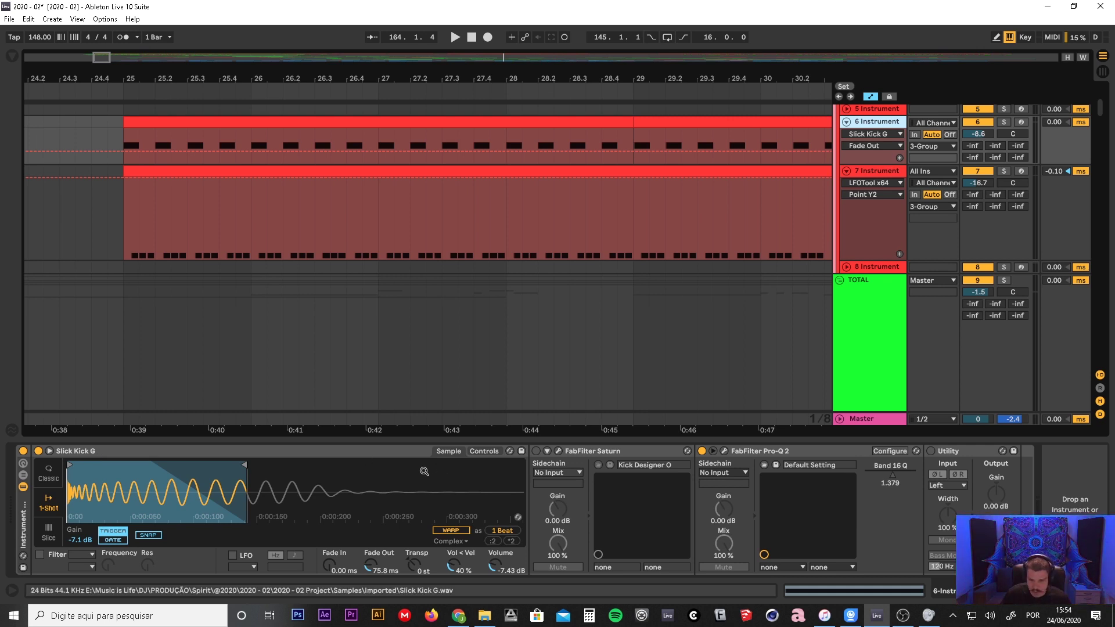
pyautogui.moveTo(862, 162); pyautogui.dragTo(861, 233)
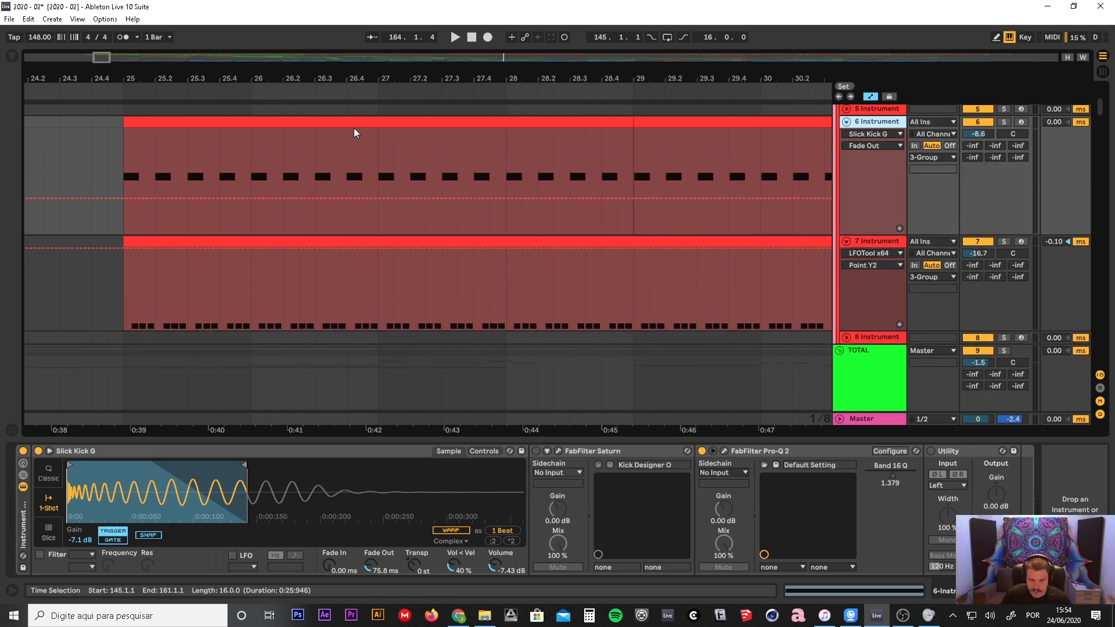
pyautogui.scroll(3, 171, 122)
pyautogui.scroll(1, 172, 122)
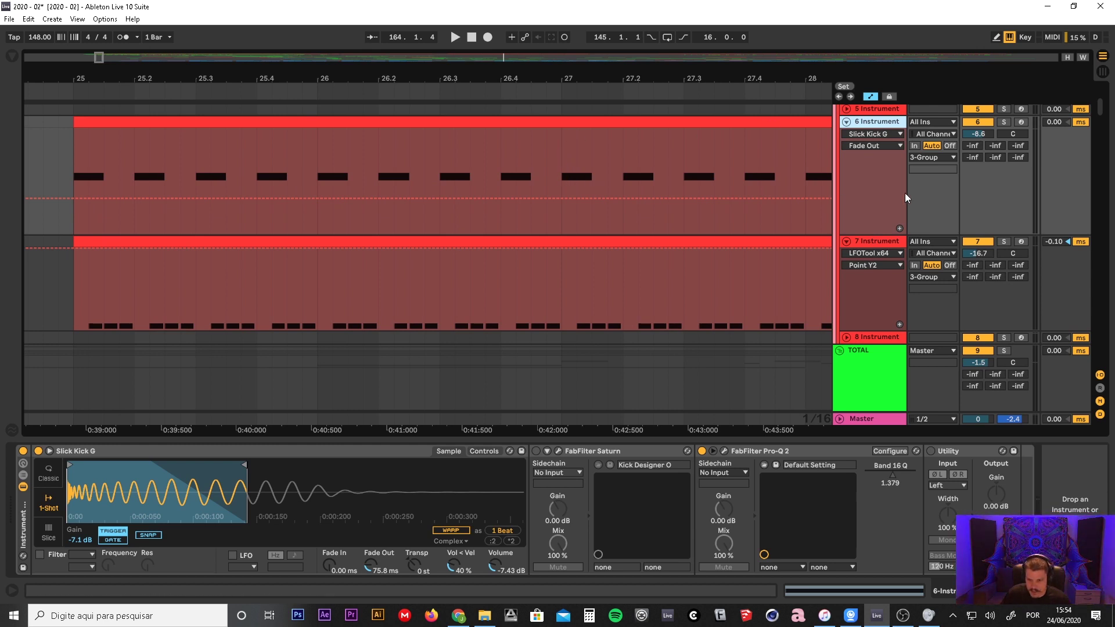
pyautogui.moveTo(556, 76); pyautogui.dragTo(556, 54)
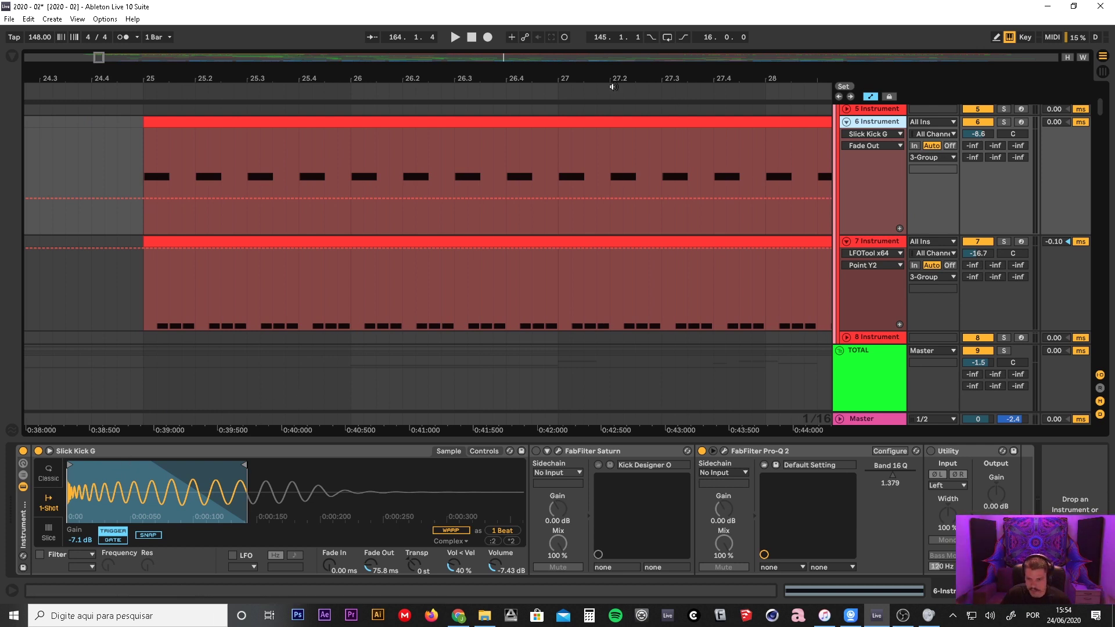
pyautogui.click(559, 78)
pyautogui.moveTo(559, 78); pyautogui.dragTo(475, 74)
# - Inspect the Spectral synth settings on the 7 Instrument track, and close the plug-in window
pyautogui.click(883, 247)
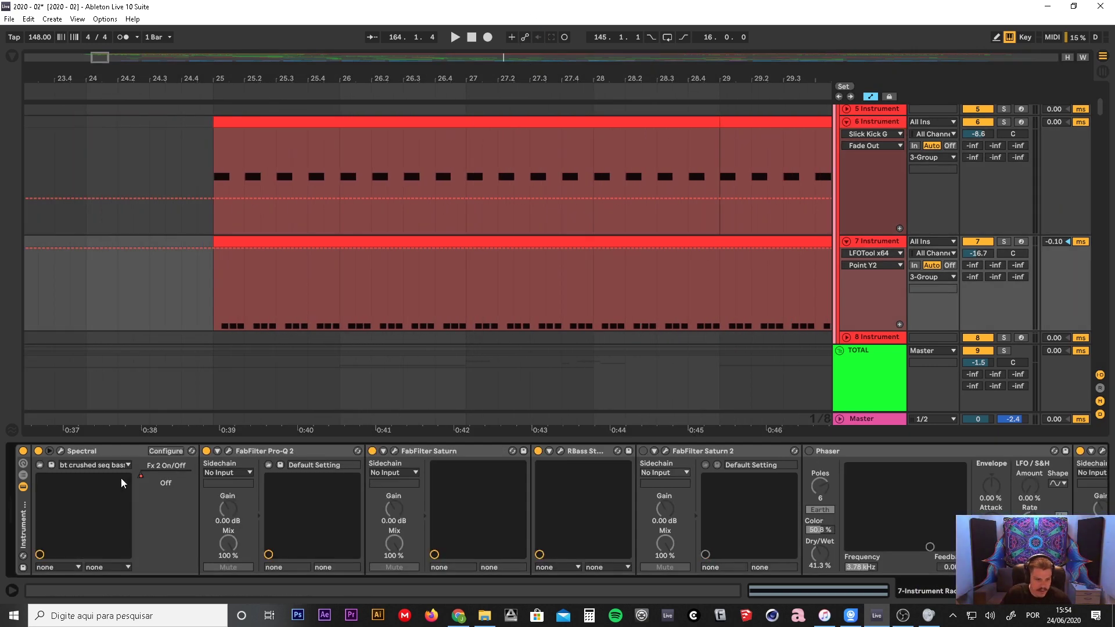
pyautogui.click(61, 452)
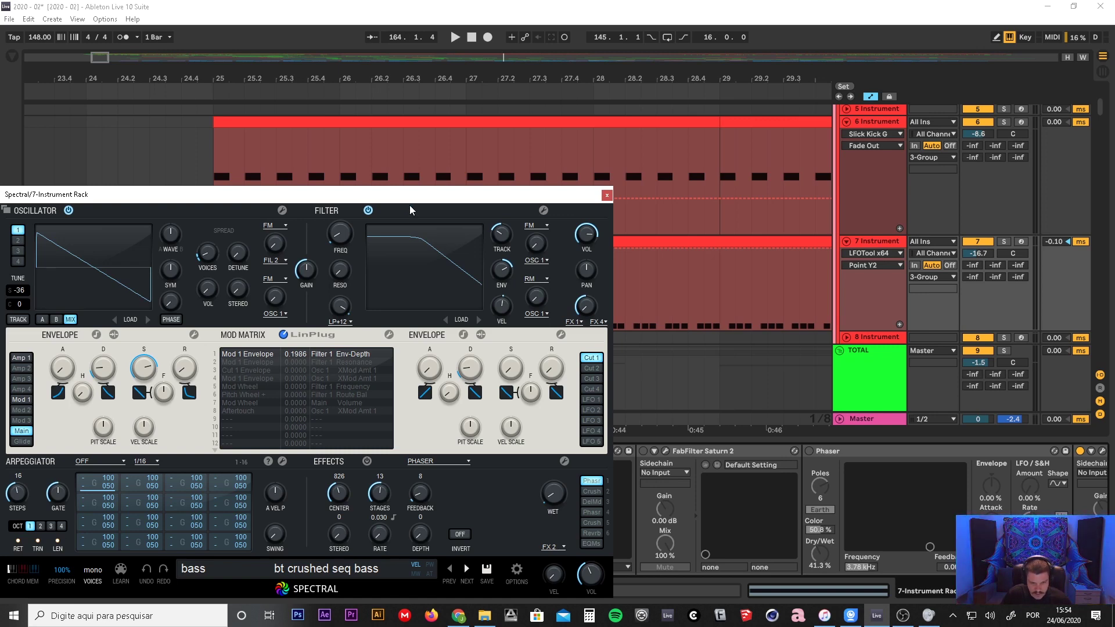
pyautogui.moveTo(418, 195); pyautogui.dragTo(385, 232)
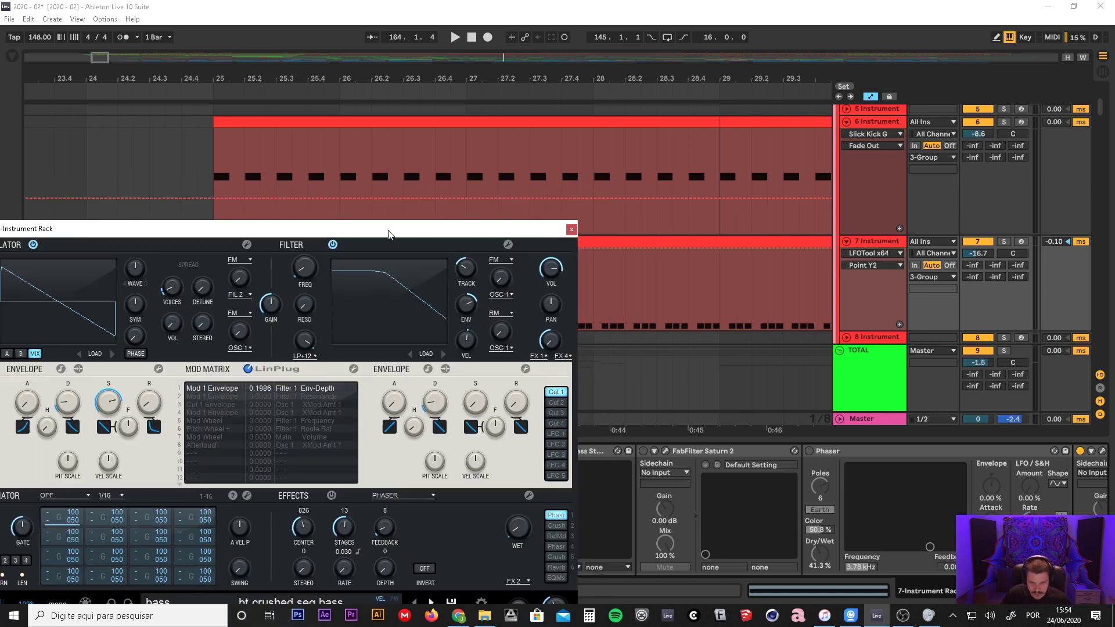
pyautogui.click(572, 230)
# - Collapse the TOTAL group, and show the unfolded 8 Instrument track with its device chain
pyautogui.scroll(-3, 871, 285)
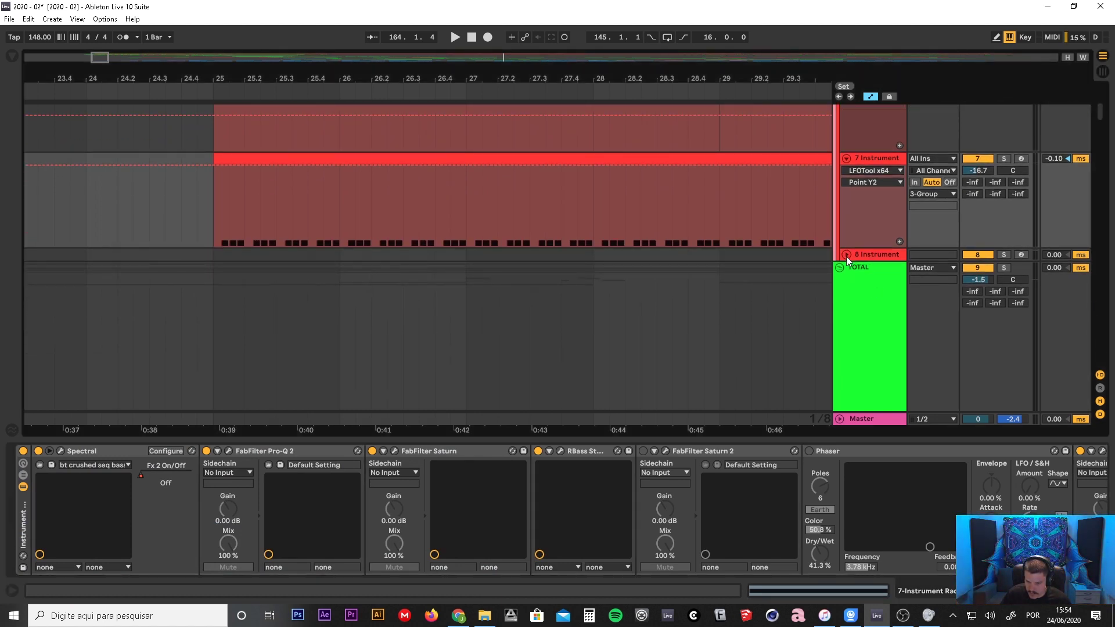
pyautogui.click(846, 256)
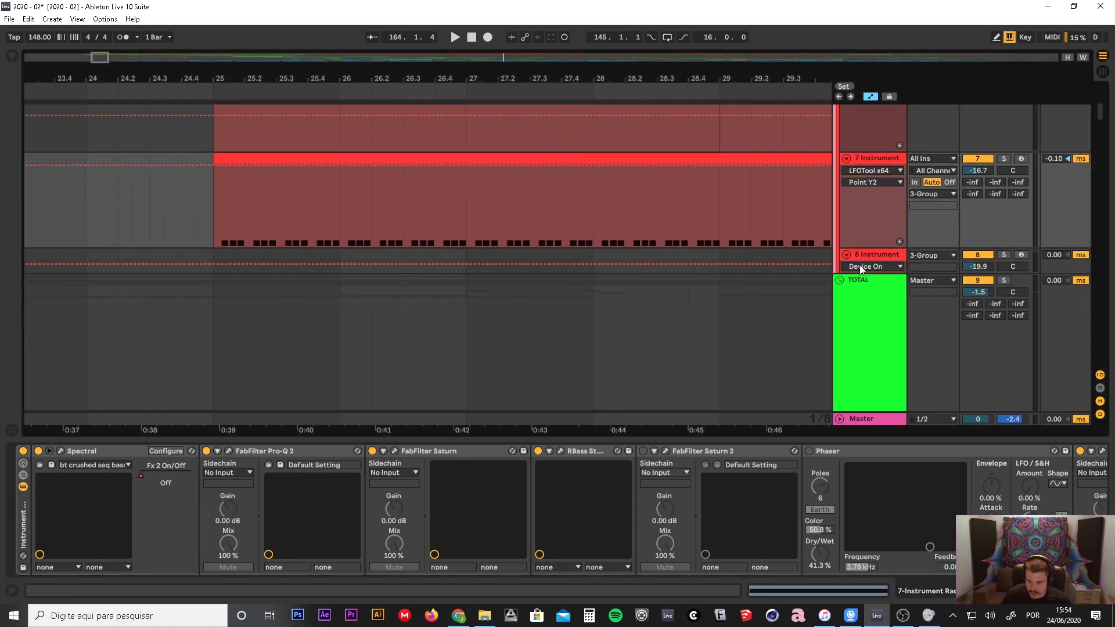
pyautogui.scroll(-1, 858, 255)
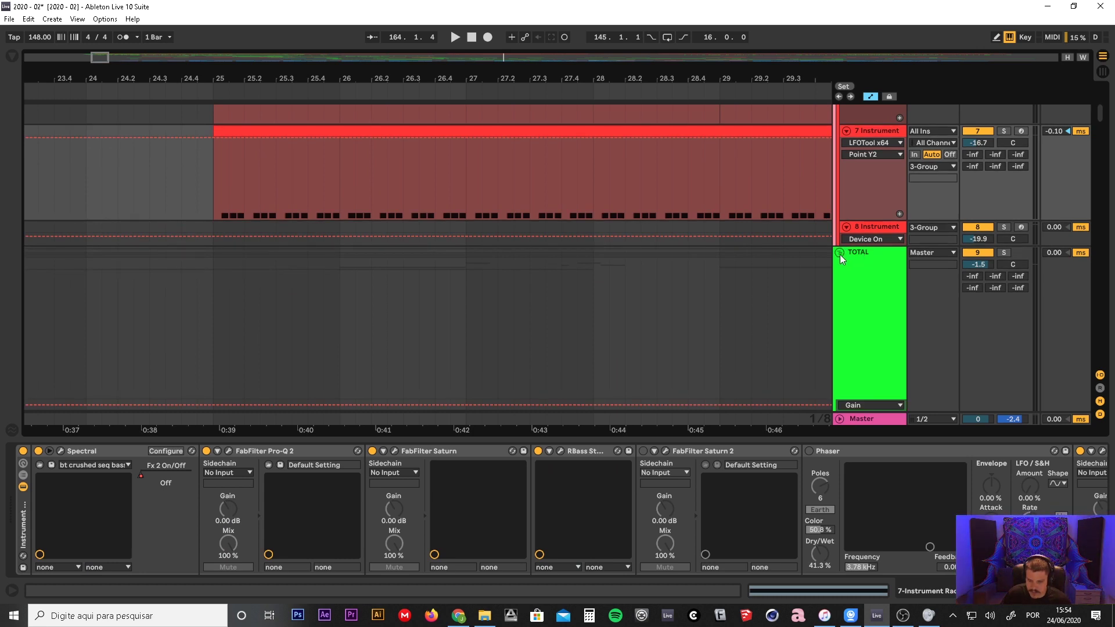
pyautogui.click(840, 253)
pyautogui.click(870, 228)
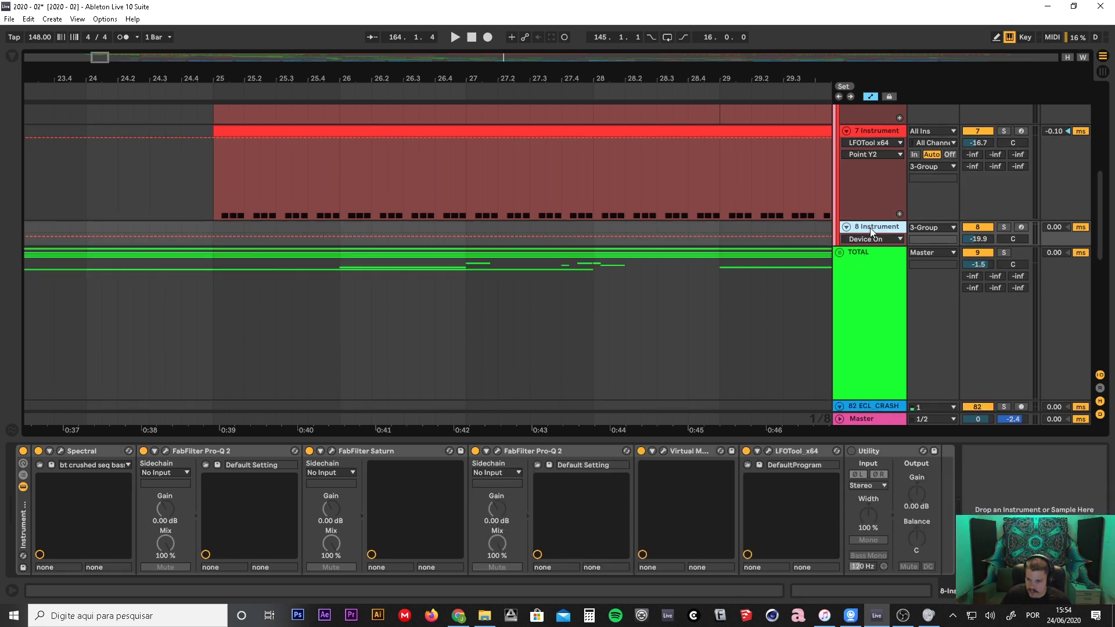
# - Show the LFOTool Point Y2 automation of the 7 Instrument track in a separate lane
pyautogui.rightClick(872, 200)
pyautogui.click(905, 207)
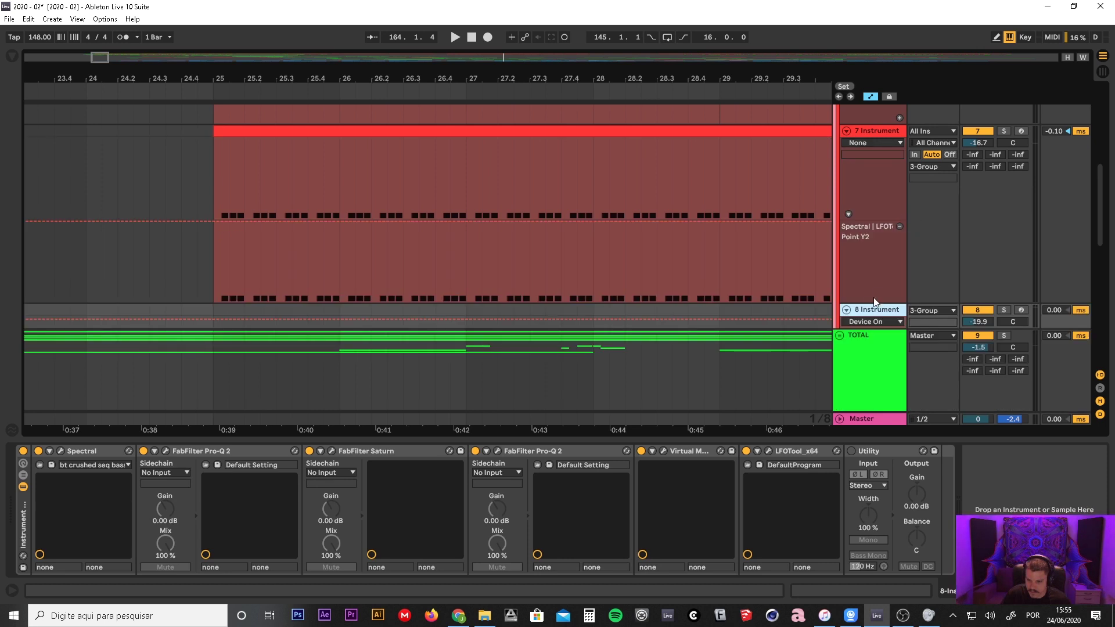
# - Hide the separate automation lane of the 7 Instrument track and insert a new audio track directly below it
pyautogui.click(848, 215)
pyautogui.rightClick(876, 135)
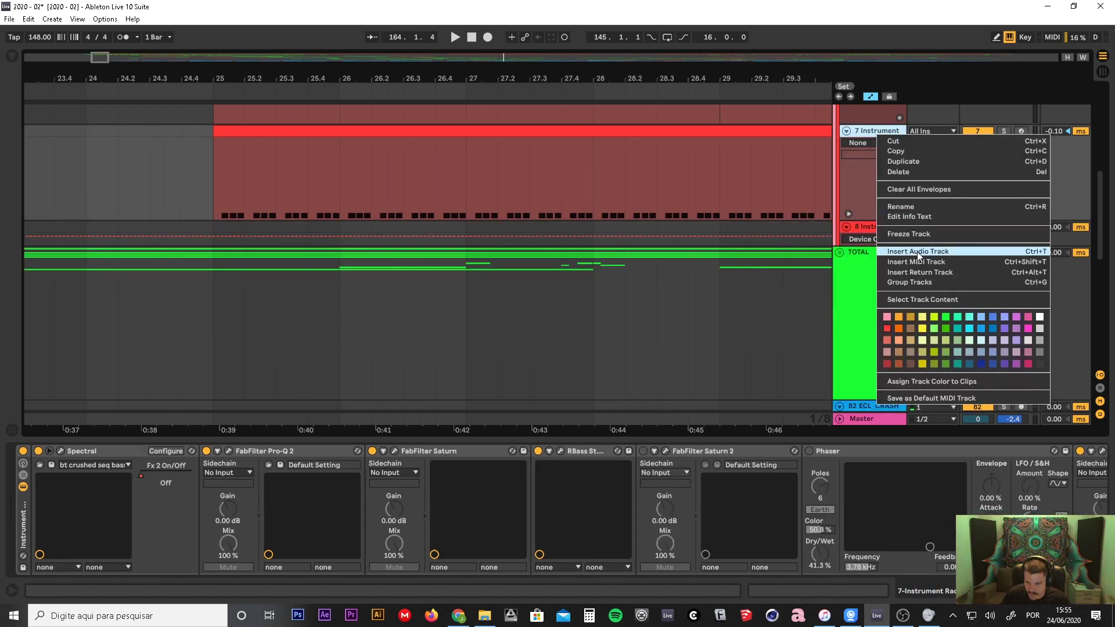
pyautogui.click(917, 252)
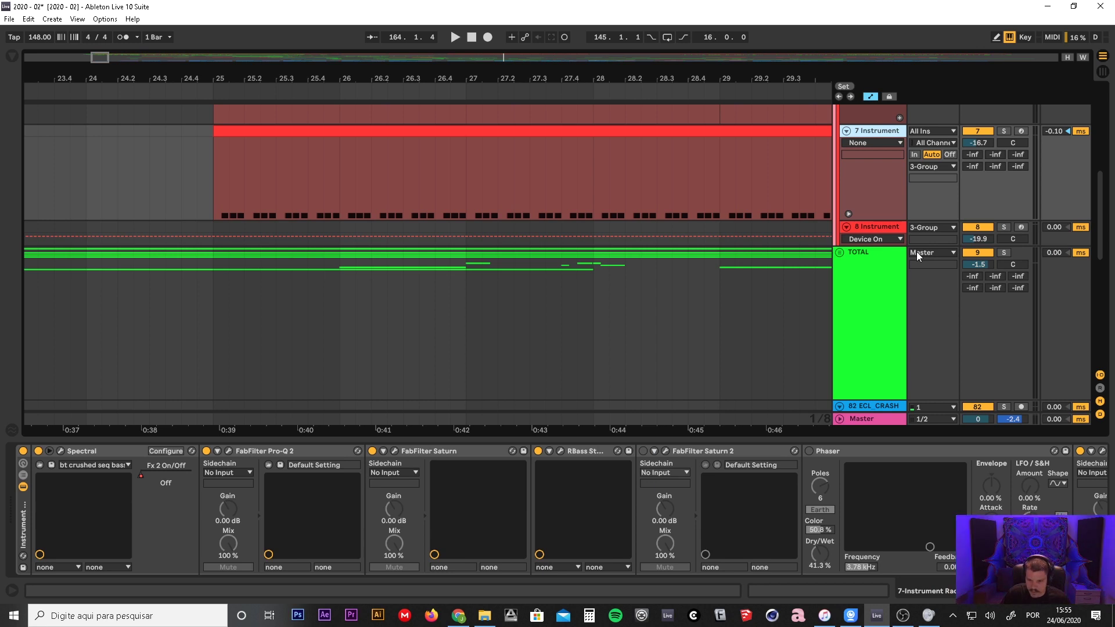
pyautogui.hotkey('ctrl', 't')
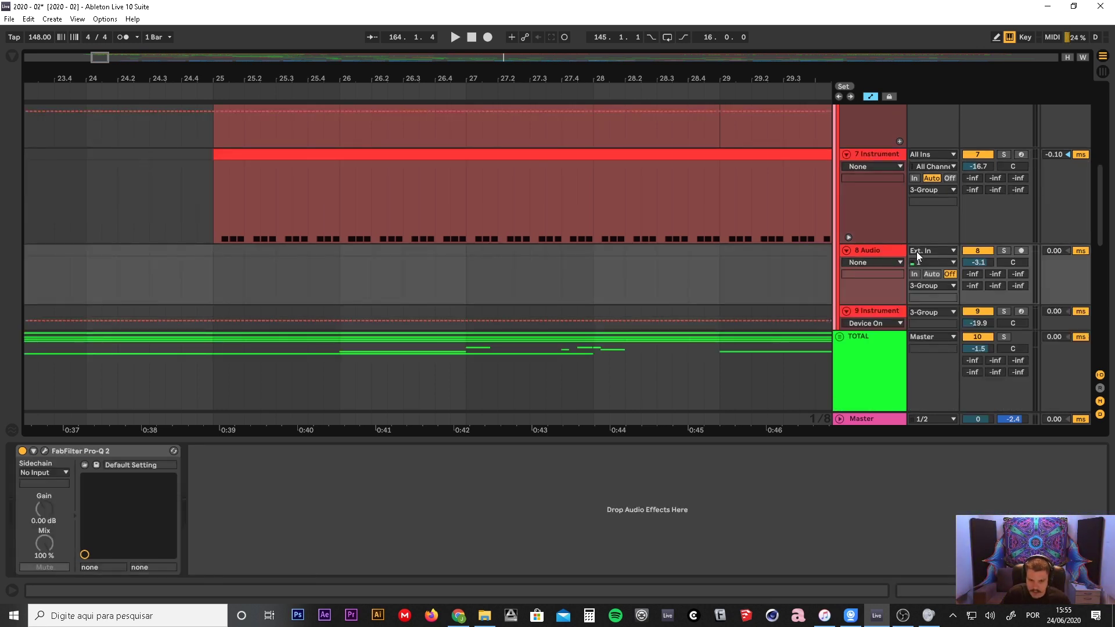
# - Arm the 8 Audio track, deactivate its output, set monitoring to In, and route its input from 7-Instrument Rack, Post Mixer
pyautogui.click(1023, 252)
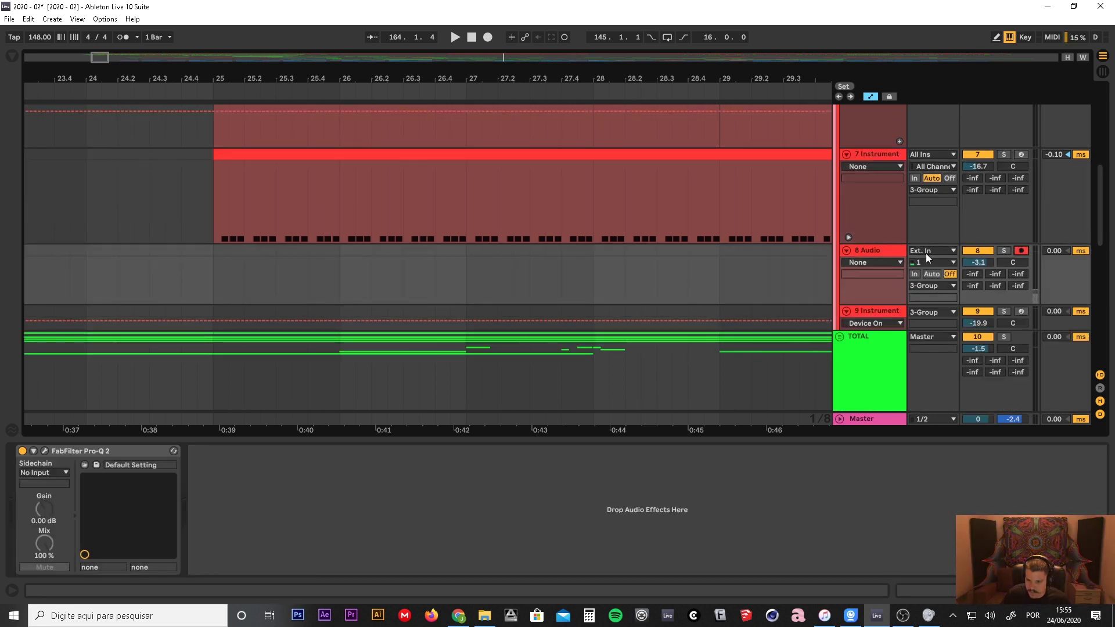
pyautogui.click(927, 252)
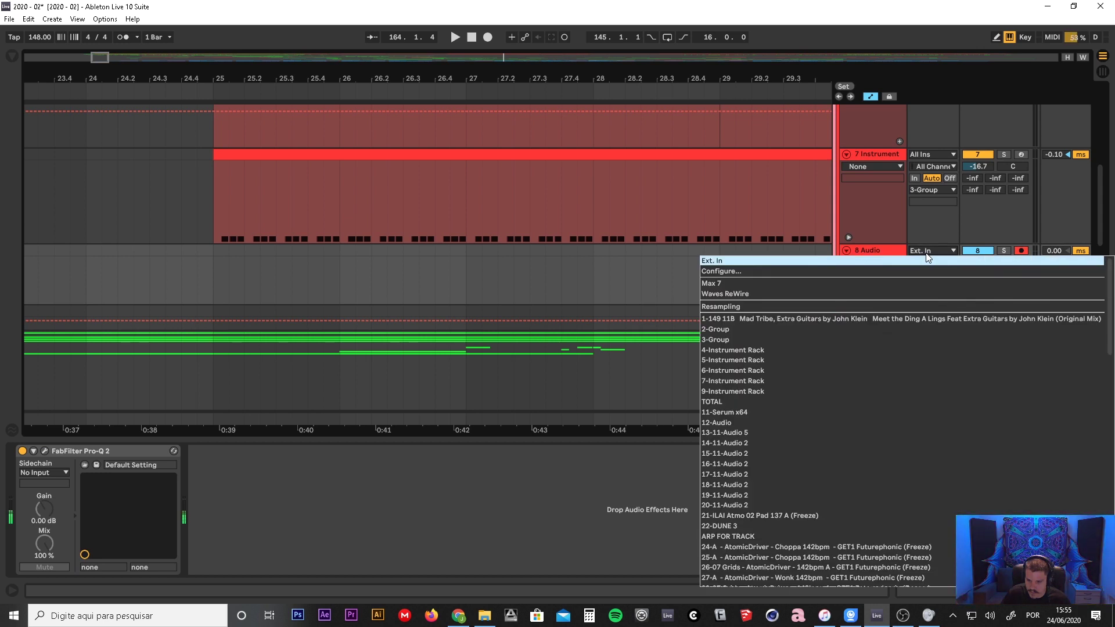
pyautogui.click(927, 249)
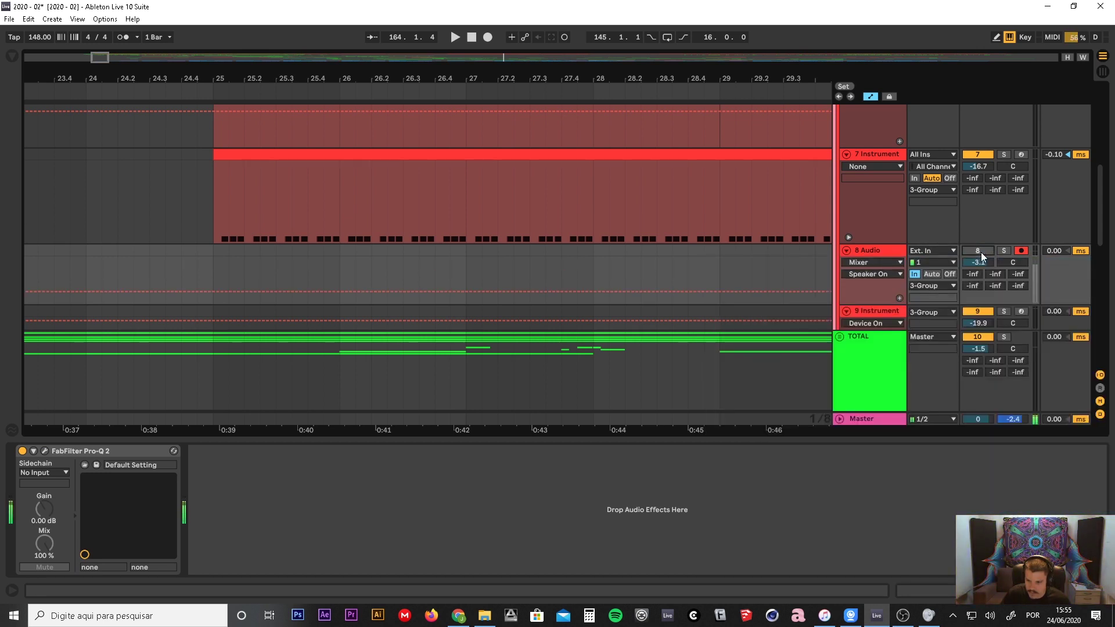
pyautogui.click(930, 263)
pyautogui.click(928, 256)
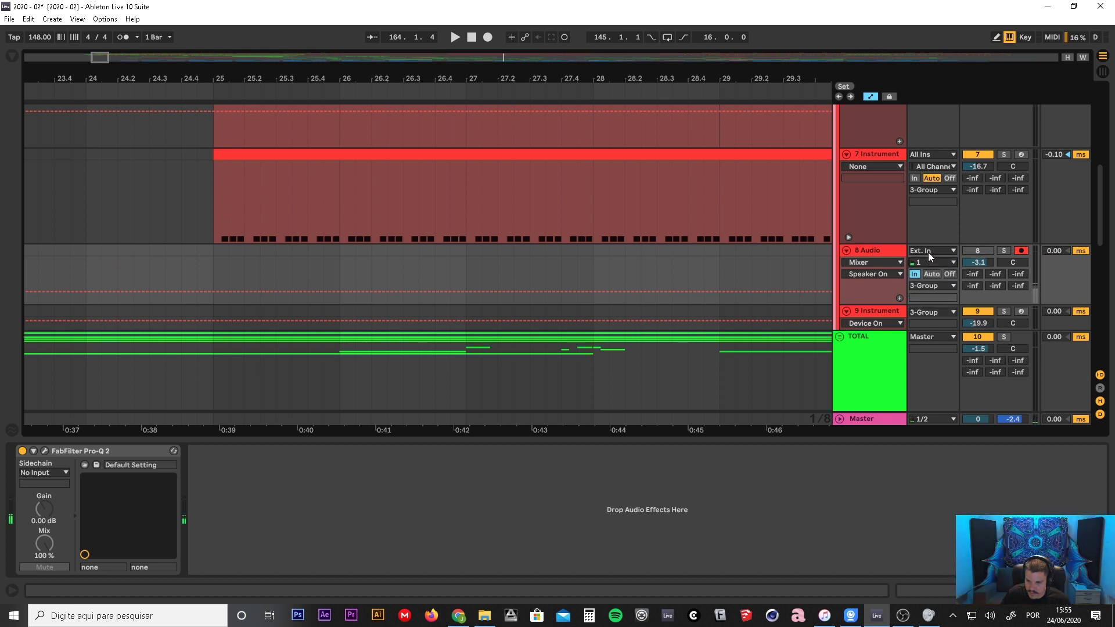
pyautogui.click(925, 264)
pyautogui.click(926, 271)
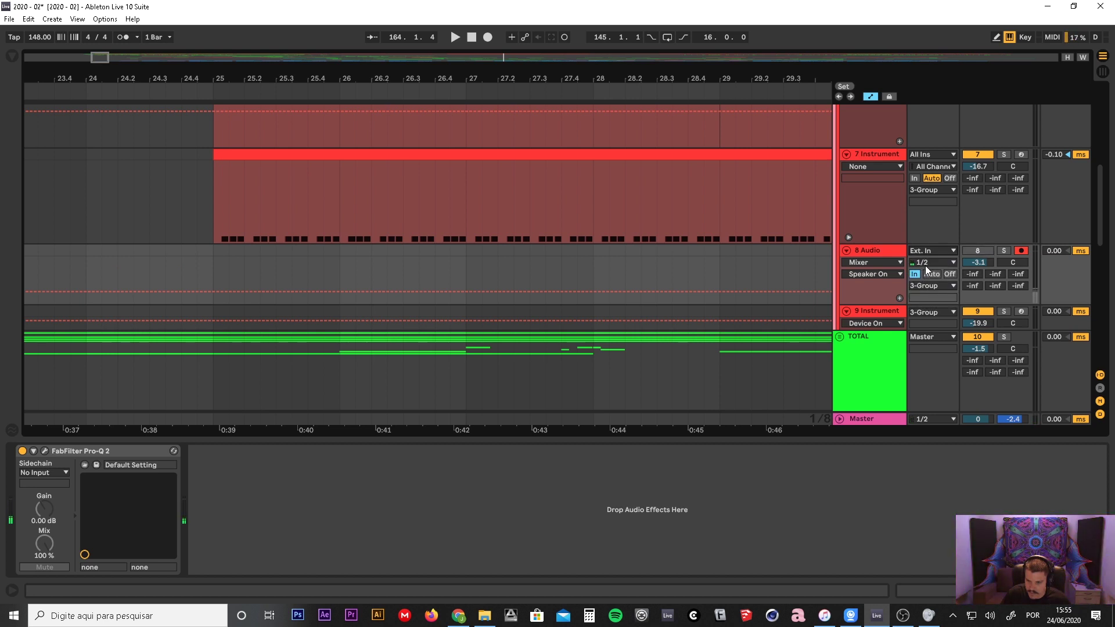
pyautogui.click(932, 251)
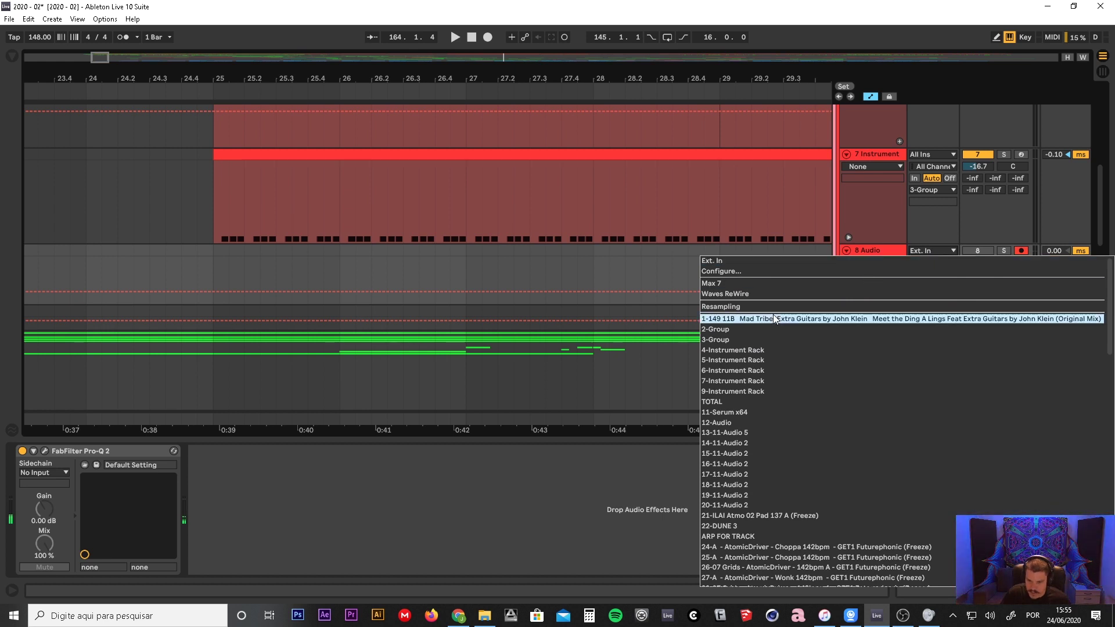
pyautogui.click(897, 252)
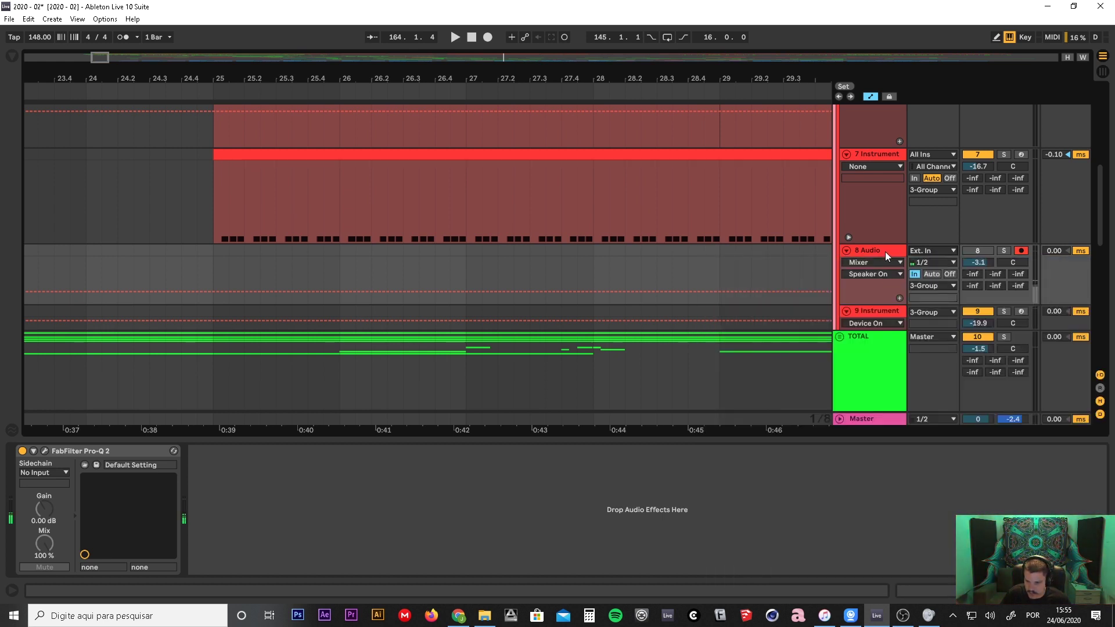
pyautogui.click(885, 252)
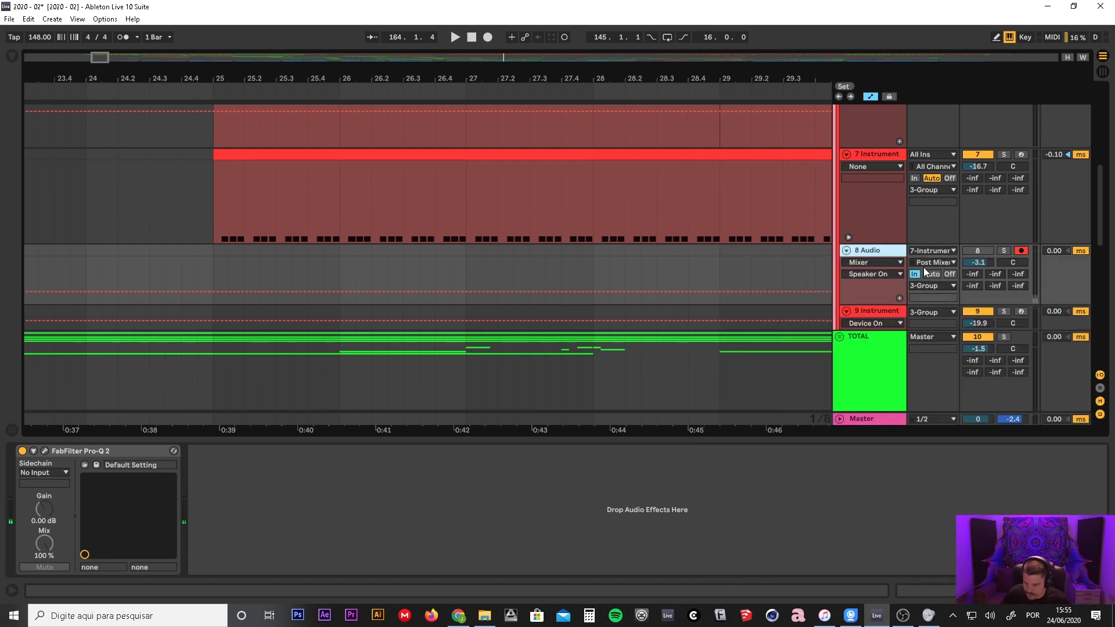
# - Solo the 7 Instrument track and record its output onto the 8 Audio track from bar 25 to just past bar 27
pyautogui.click(210, 251)
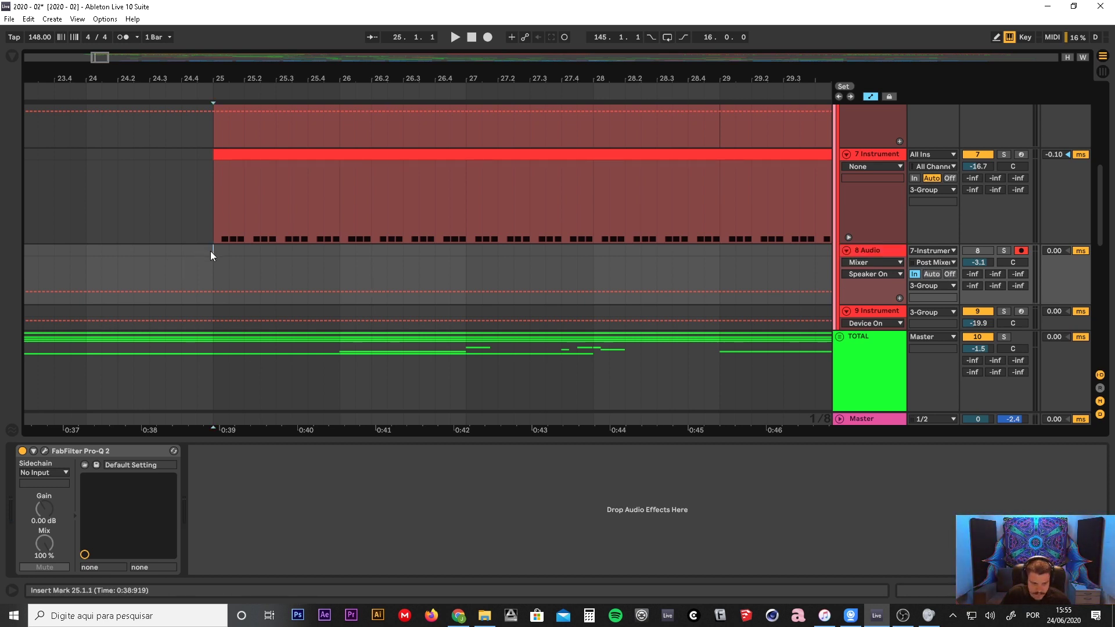
pyautogui.click(1003, 155)
pyautogui.click(488, 38)
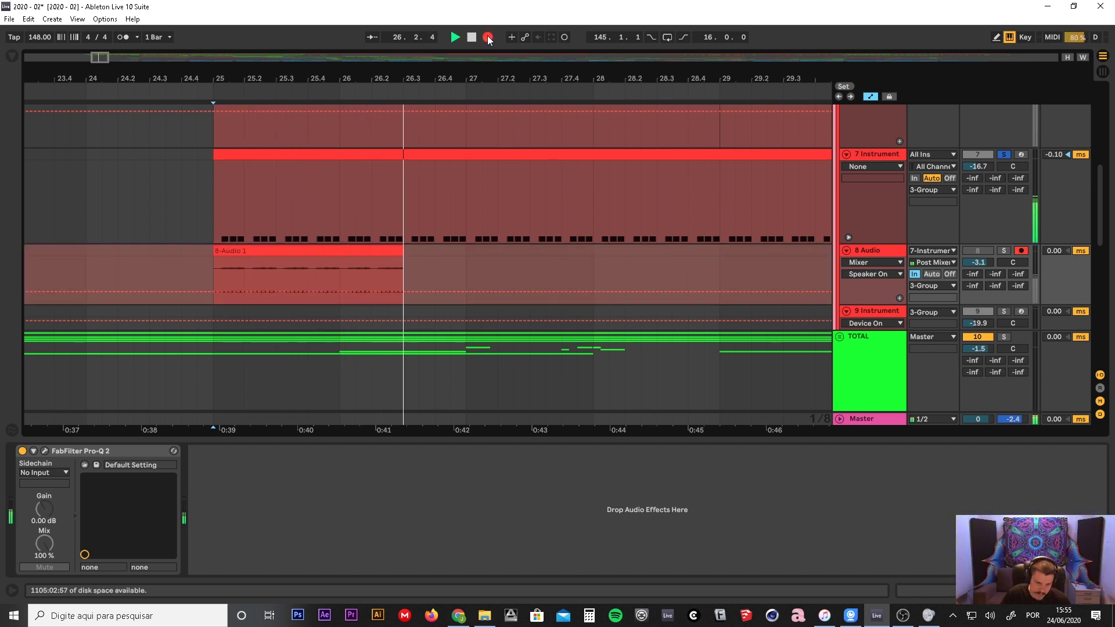
pyautogui.press('space')
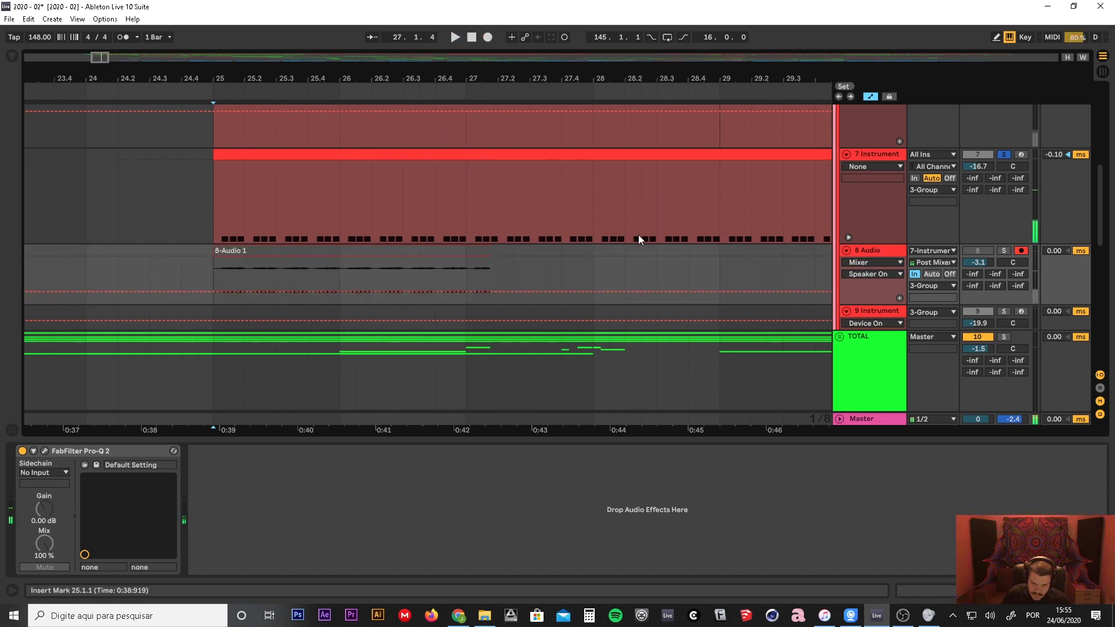
# - Set the 8 Audio track's monitoring to Off and increase the track's height
pyautogui.scroll(-2, 639, 235)
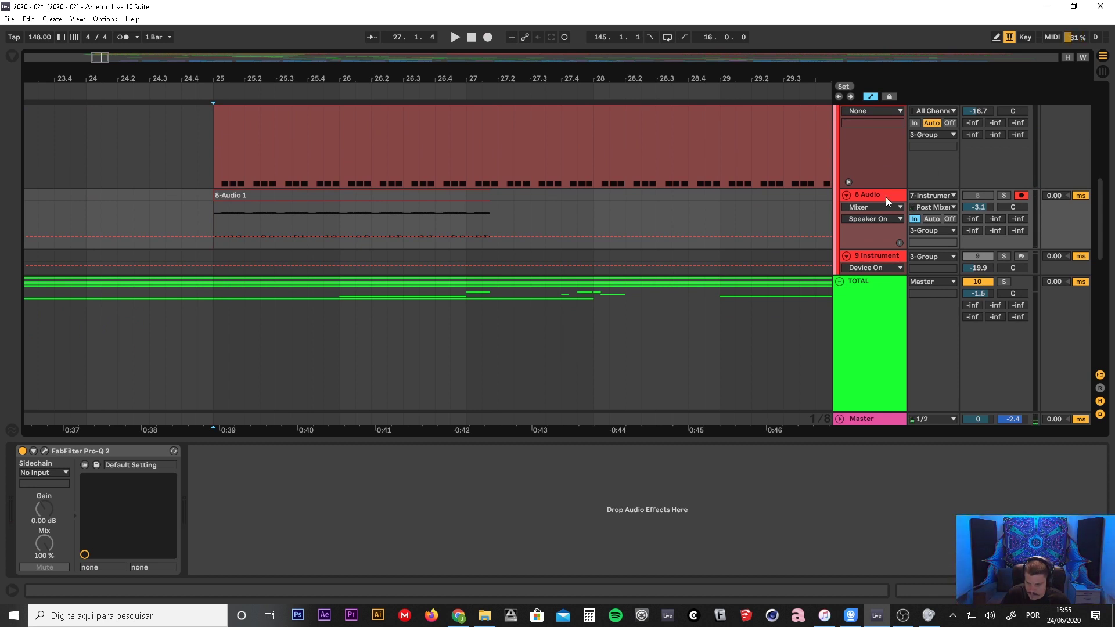
pyautogui.click(950, 219)
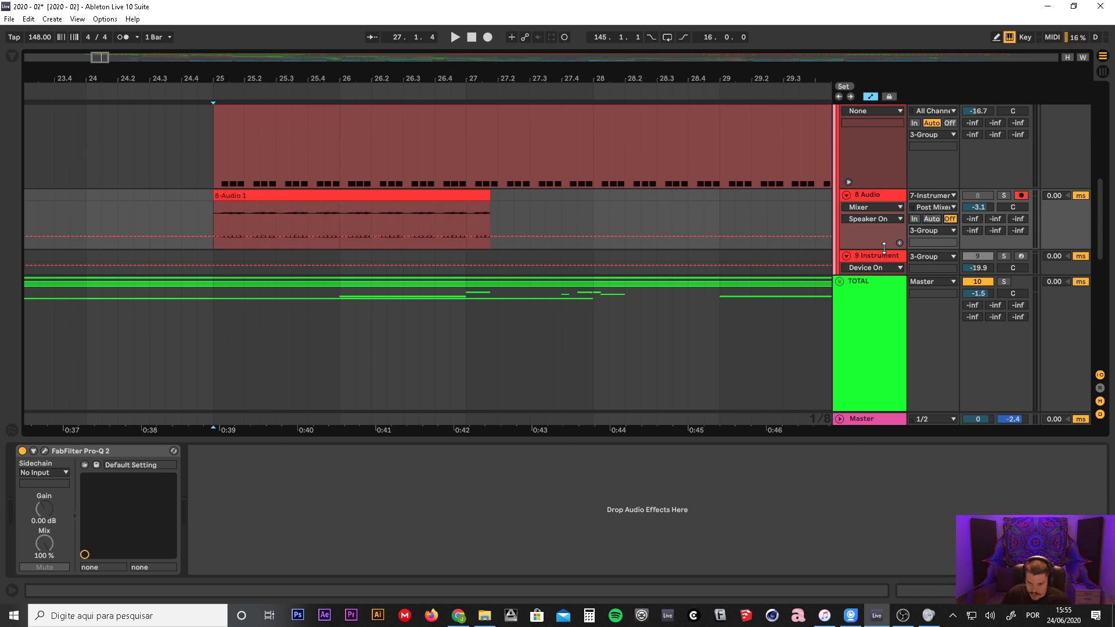
pyautogui.moveTo(883, 250); pyautogui.dragTo(883, 410)
# - Raise the recorded 8-Audio 1 clip's gain to 18.1 dB to enlarge the waveform around the note at 26.2.4
pyautogui.moveTo(397, 72); pyautogui.dragTo(440, 379)
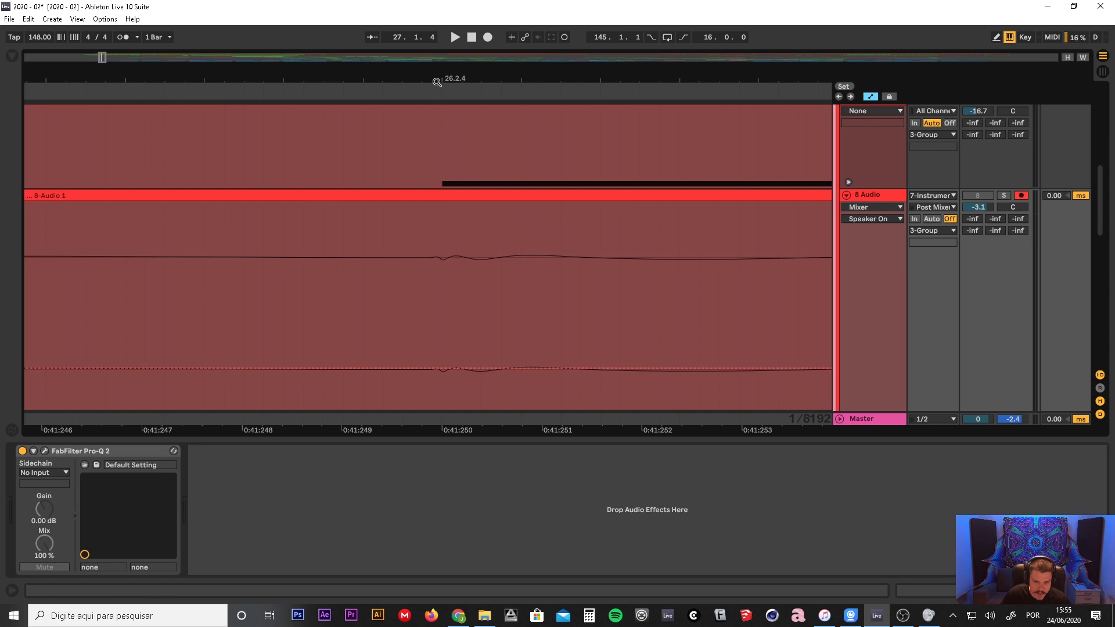
pyautogui.moveTo(439, 83)
pyautogui.mouseDown()
pyautogui.moveTo(443, 197)
pyautogui.moveTo(431, 142)
pyautogui.mouseUp()
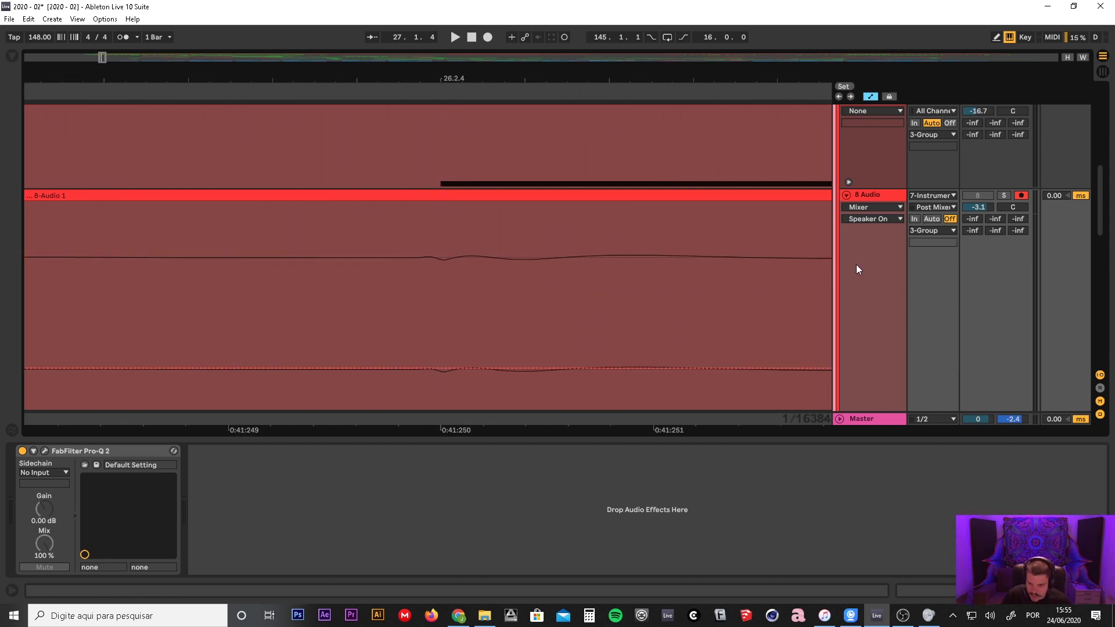
pyautogui.scroll(-3, 856, 263)
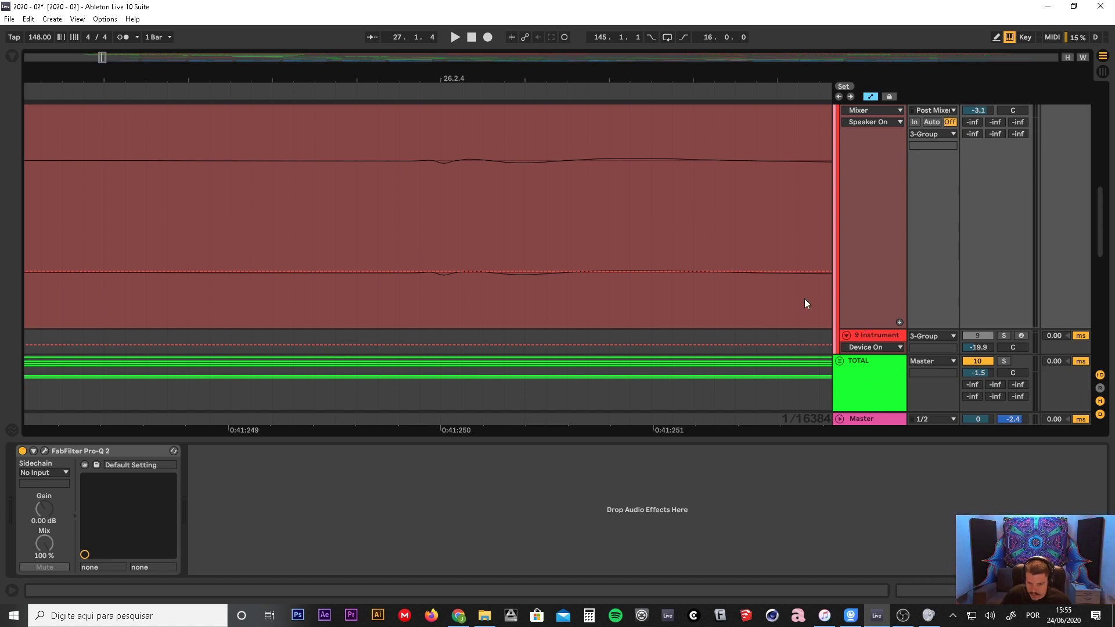
pyautogui.scroll(2, 550, 224)
pyautogui.doubleClick(510, 150)
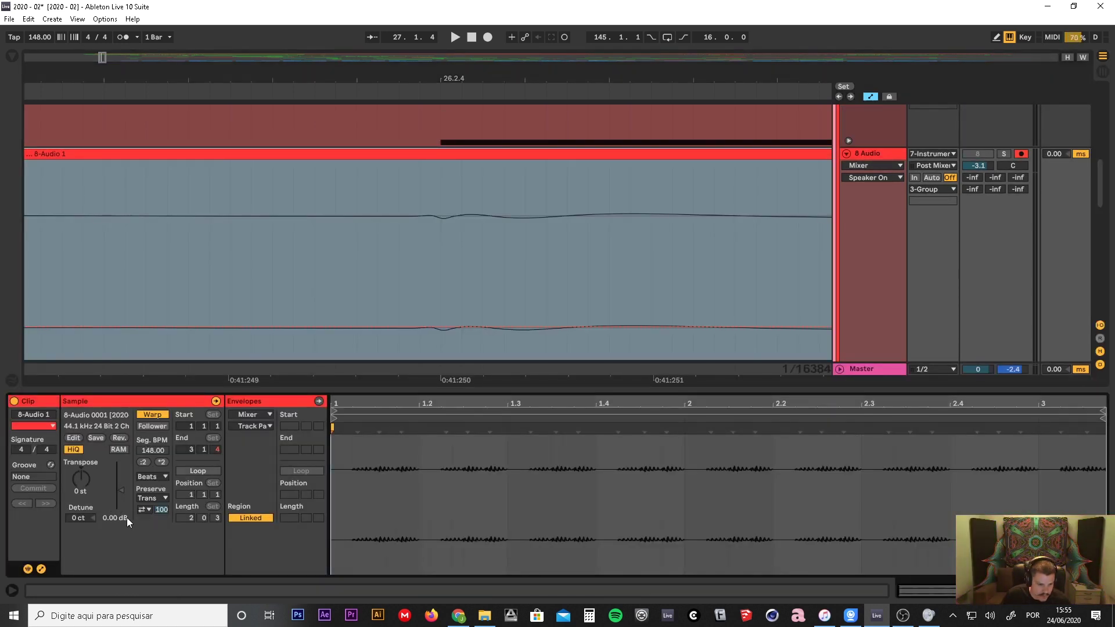
pyautogui.moveTo(121, 487); pyautogui.dragTo(121, 468)
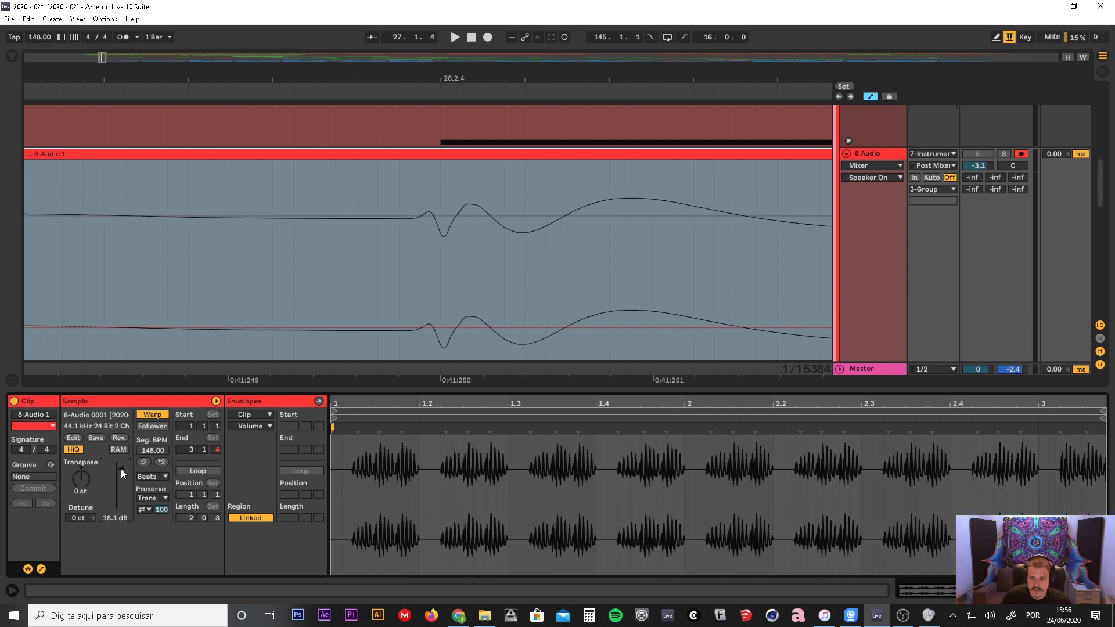
# - Compare the recorded waveform's onsets with the MIDI note starts at 26.2.4 and 26.3.4, considering the 7 Instrument track delay
pyautogui.scroll(3, 1005, 169)
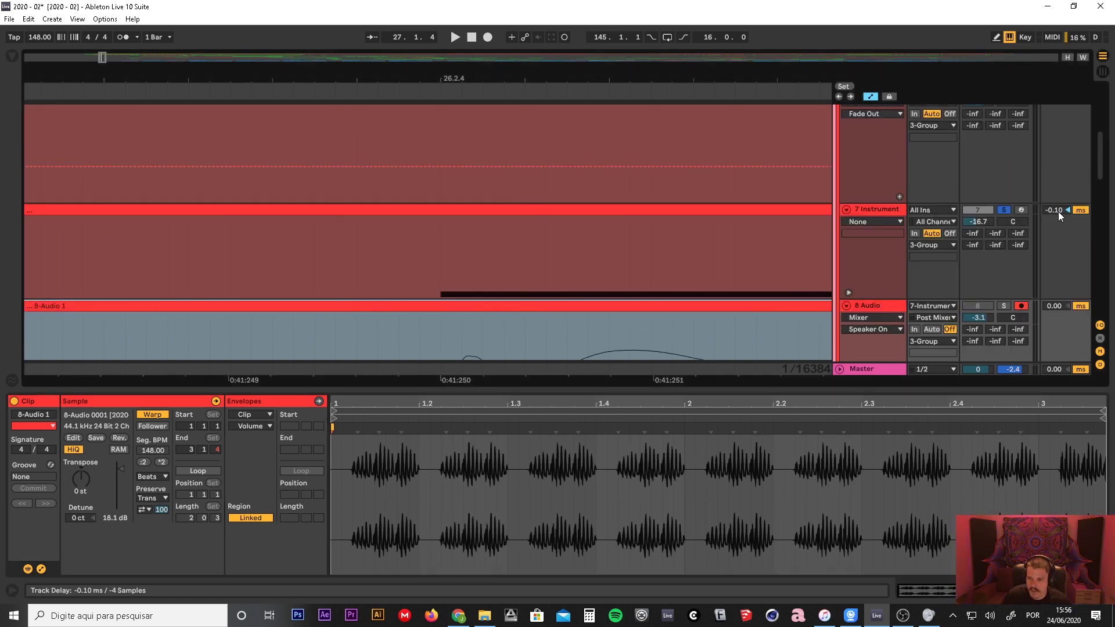
pyautogui.scroll(-1, 1058, 211)
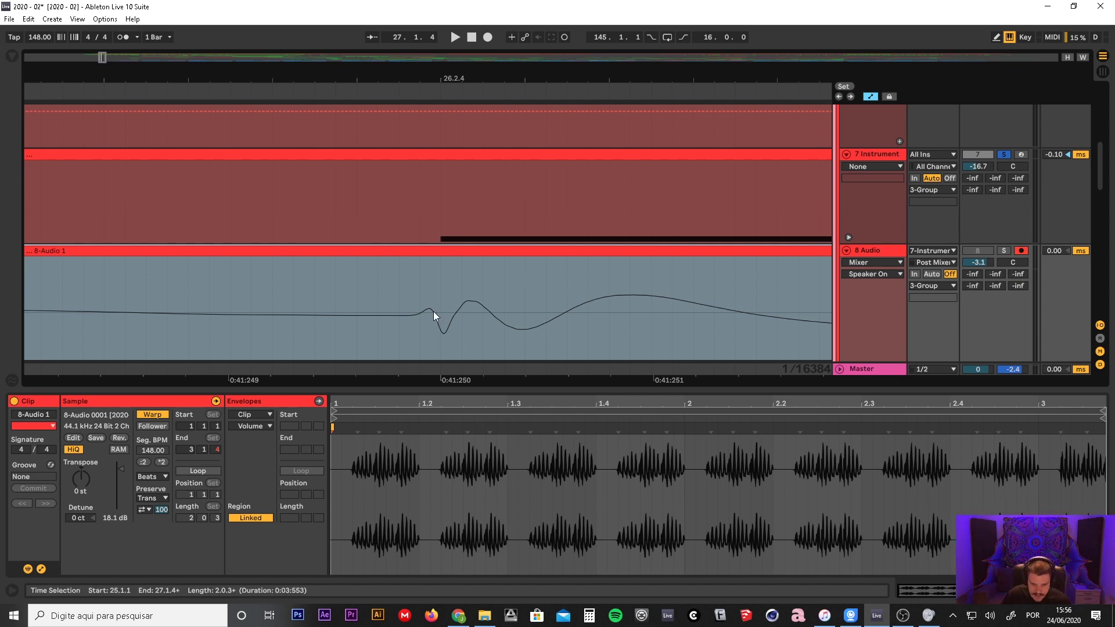
pyautogui.scroll(-10, 433, 312)
pyautogui.scroll(-5, 456, 312)
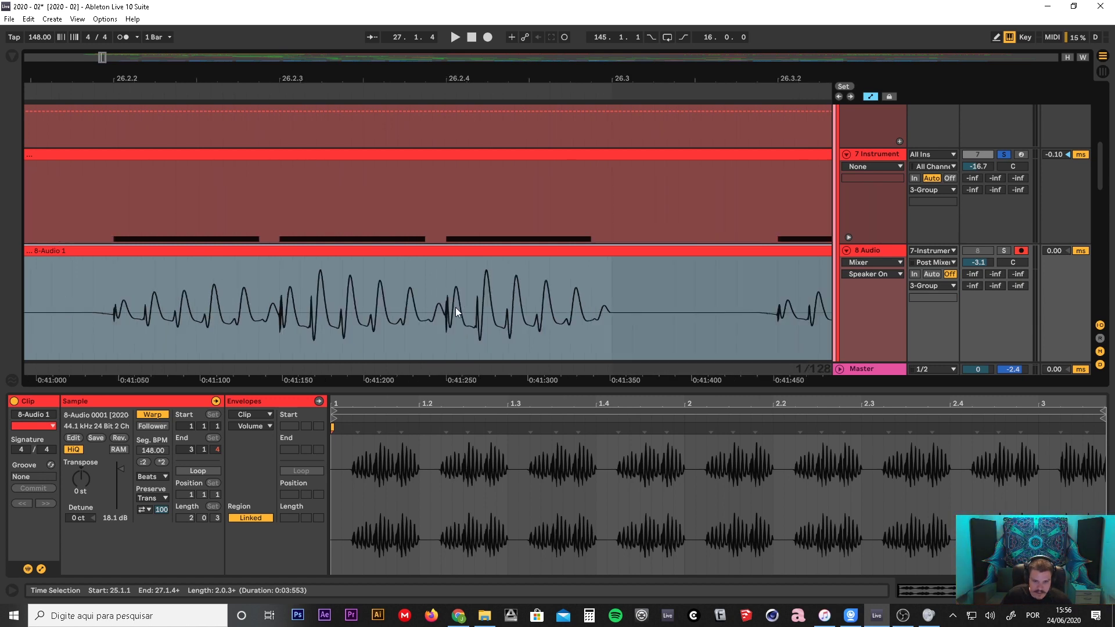
pyautogui.scroll(-10, 455, 312)
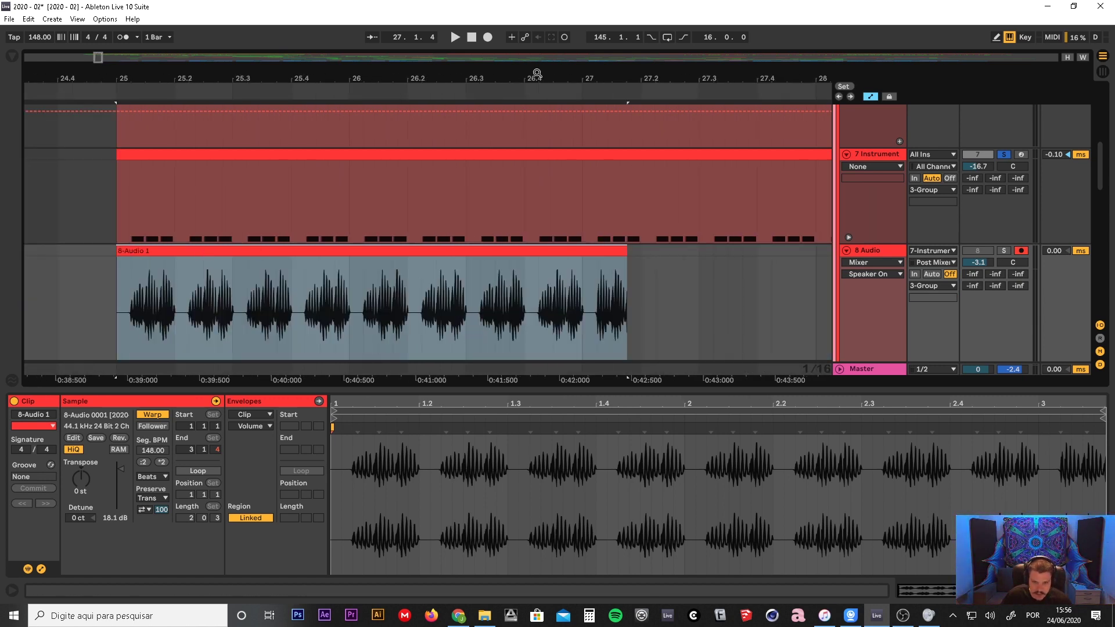
pyautogui.moveTo(526, 77); pyautogui.dragTo(716, 267)
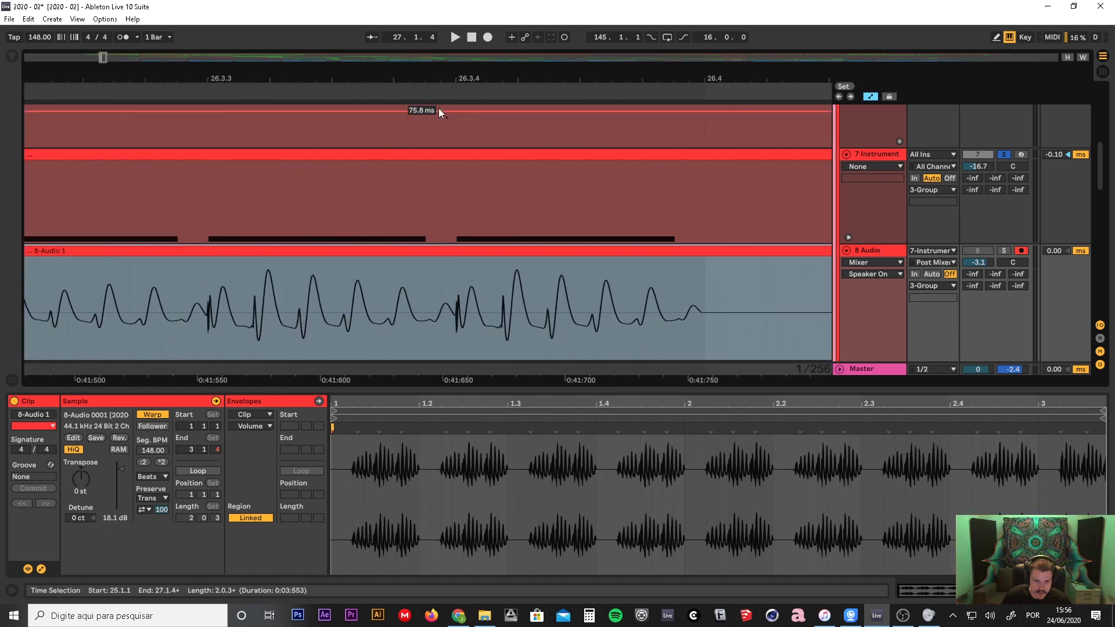
pyautogui.moveTo(460, 75); pyautogui.dragTo(475, 311)
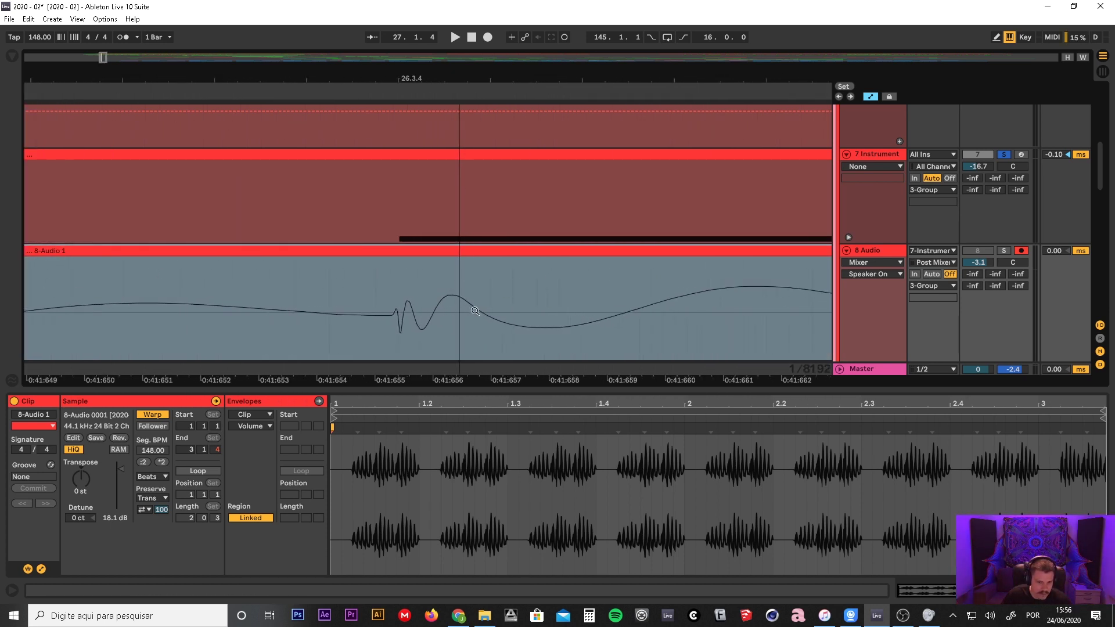
pyautogui.moveTo(402, 76); pyautogui.dragTo(486, 49)
# - Delete the 8 Audio track and show the 7 Instrument track's device chain
pyautogui.click(877, 250)
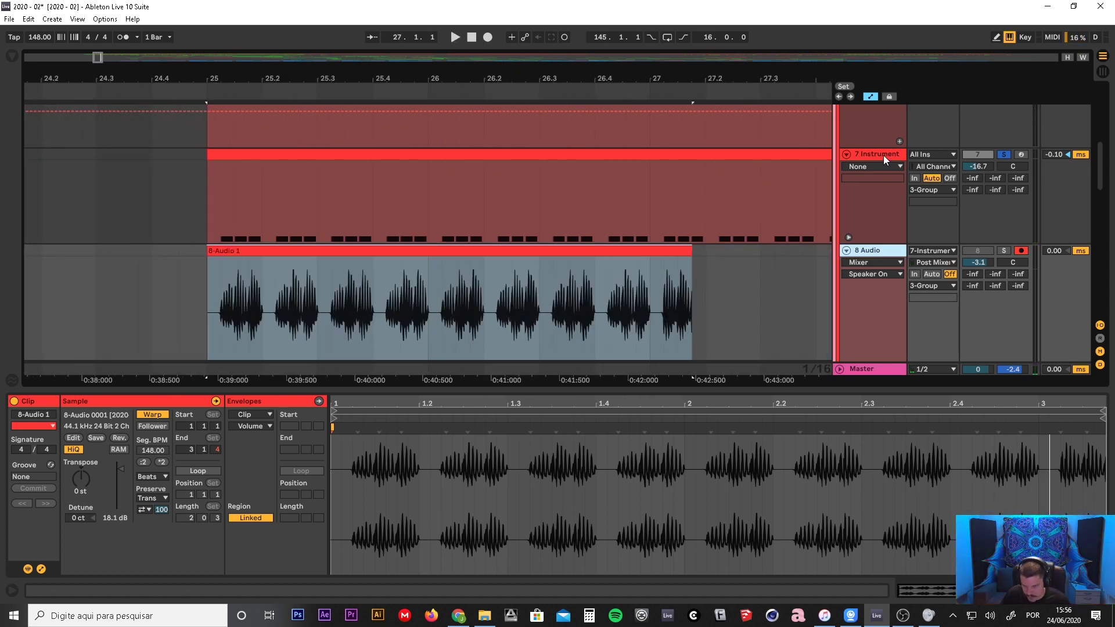
pyautogui.press('Delete')
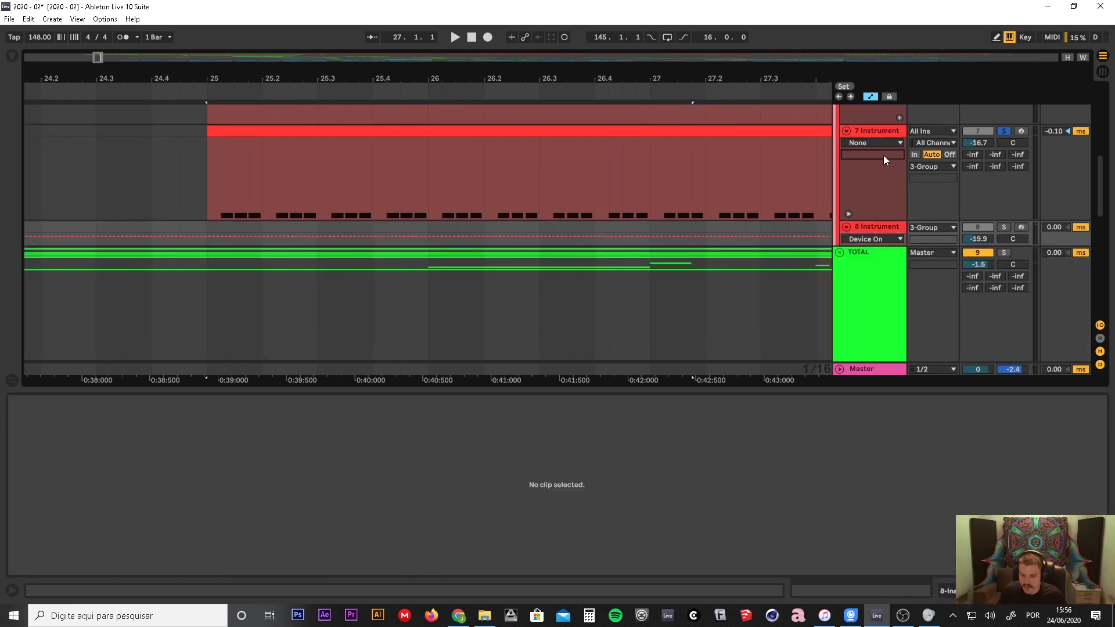
pyautogui.click(890, 131)
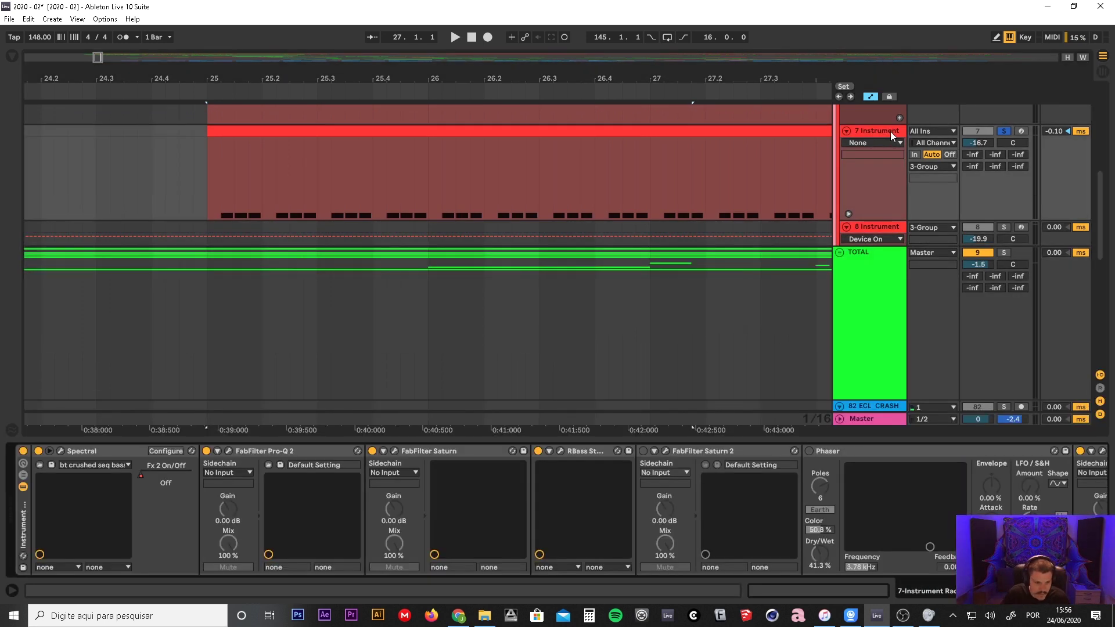
# - Open Spectral on the 7 Instrument track, examine its oscillator, filter, and Amp 1 and Main envelopes, and close its window
pyautogui.click(61, 451)
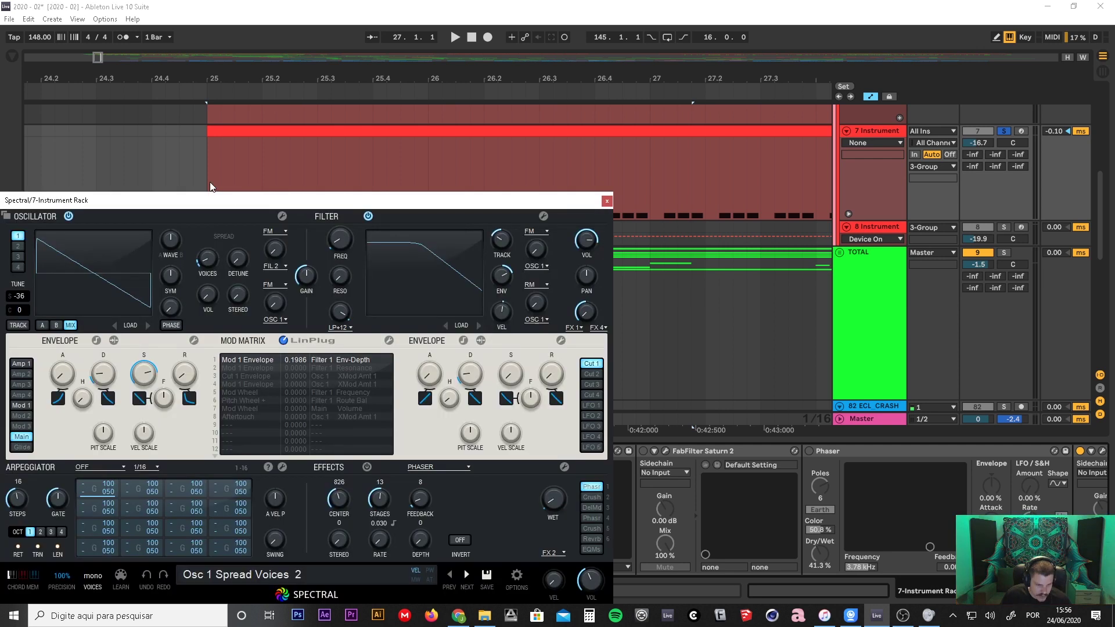
pyautogui.moveTo(251, 203); pyautogui.dragTo(325, 183)
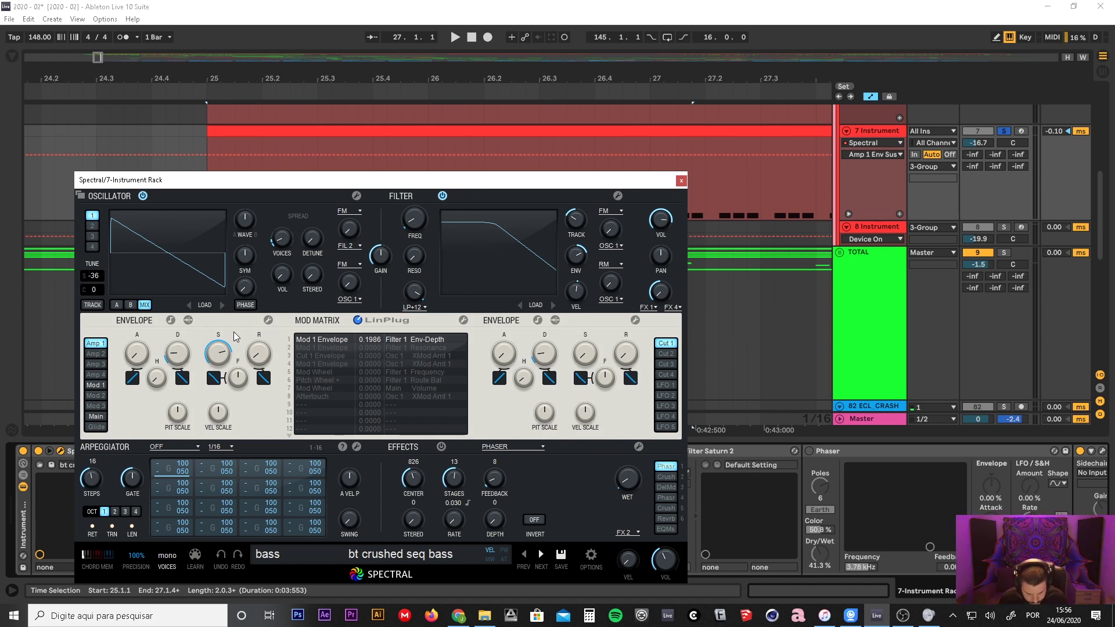
pyautogui.moveTo(255, 187); pyautogui.dragTo(276, 142)
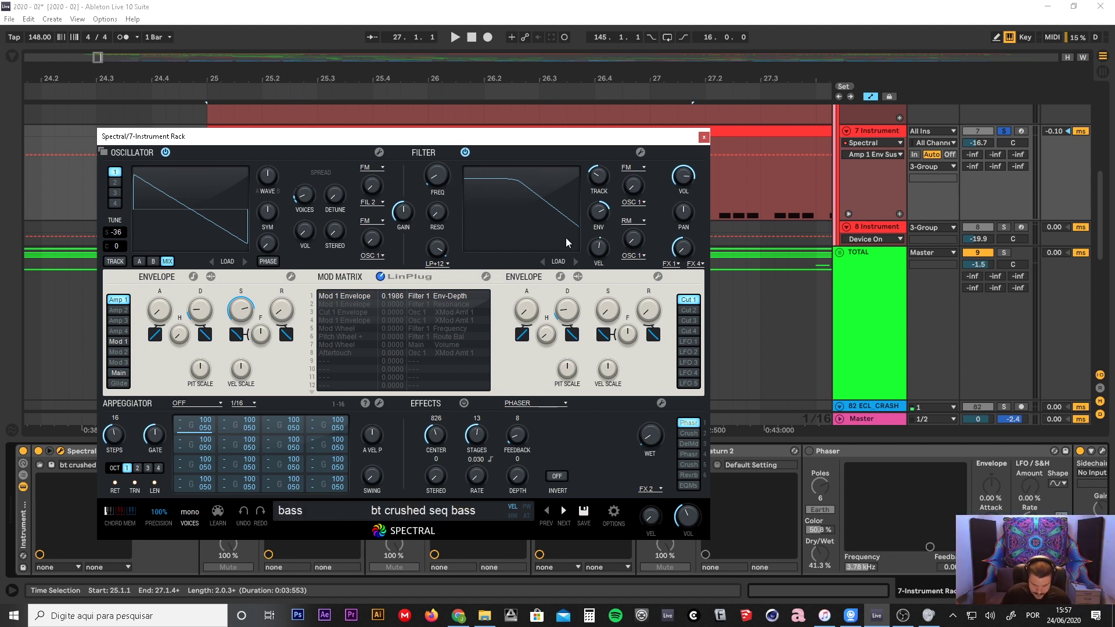
pyautogui.click(567, 135)
pyautogui.moveTo(567, 135); pyautogui.dragTo(569, 137)
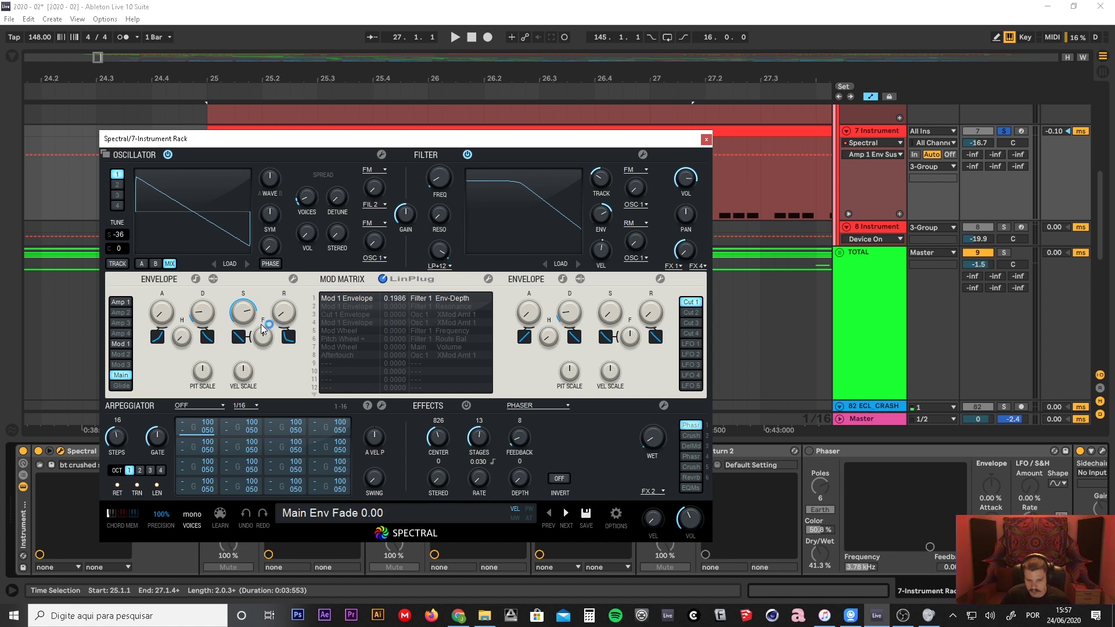
pyautogui.click(706, 139)
# - Open the first FabFilter Pro-Q 2 on the 7 Instrument track, loop bar 25 to examine its EQ curve during playback, and close its window
pyautogui.click(227, 452)
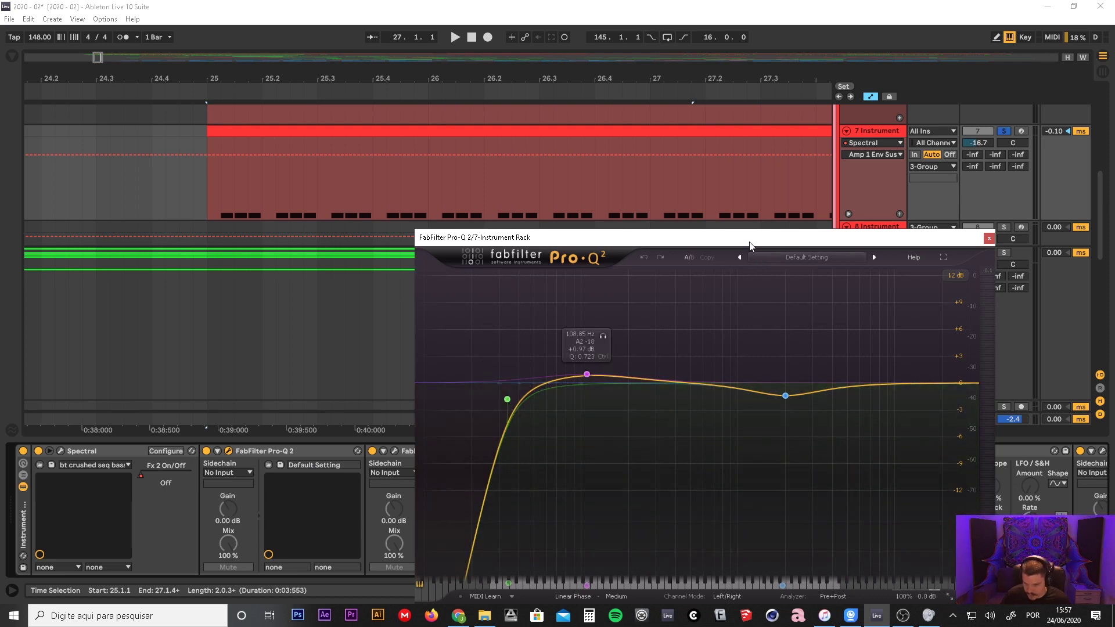
pyautogui.moveTo(750, 241); pyautogui.dragTo(430, 186)
pyautogui.click(361, 134)
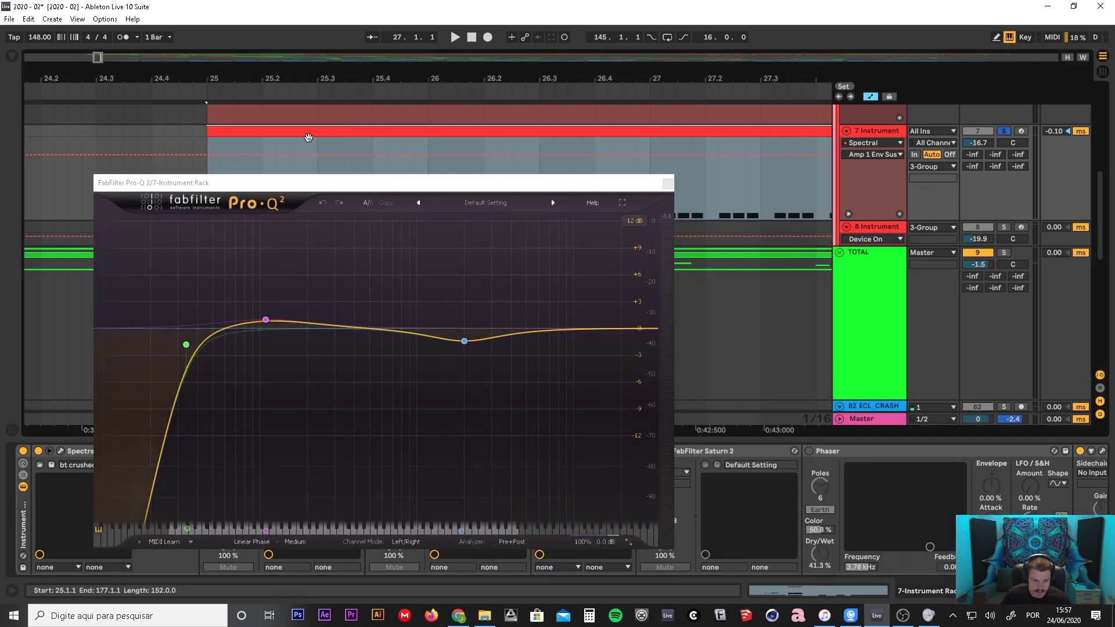
pyautogui.moveTo(209, 168); pyautogui.dragTo(430, 170)
pyautogui.hotkey('ctrl', 'l')
pyautogui.press('space')
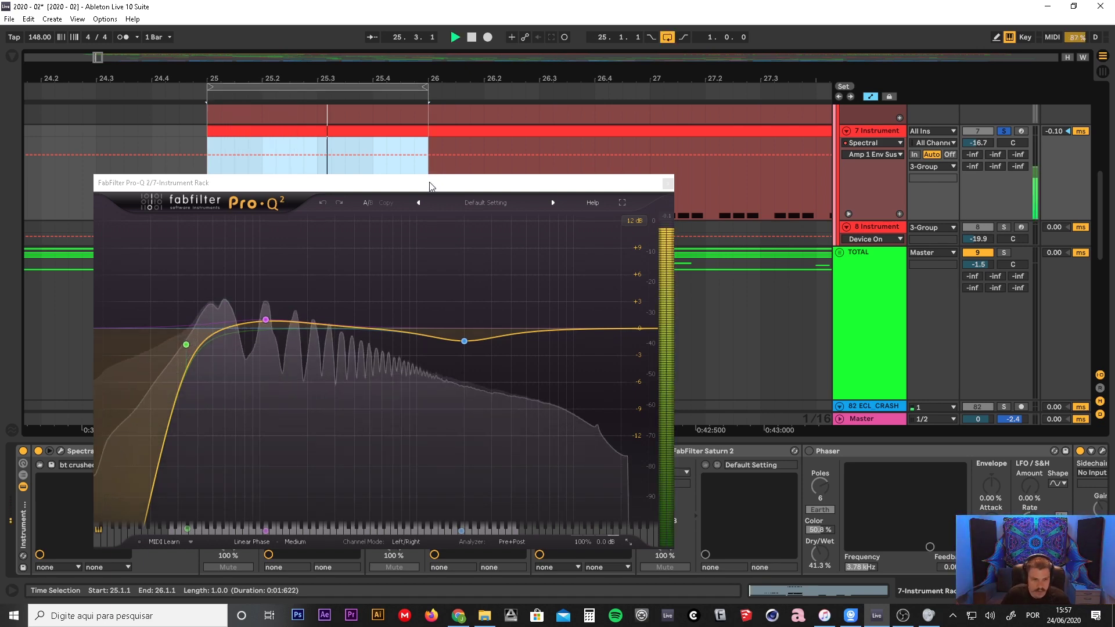
pyautogui.click(667, 183)
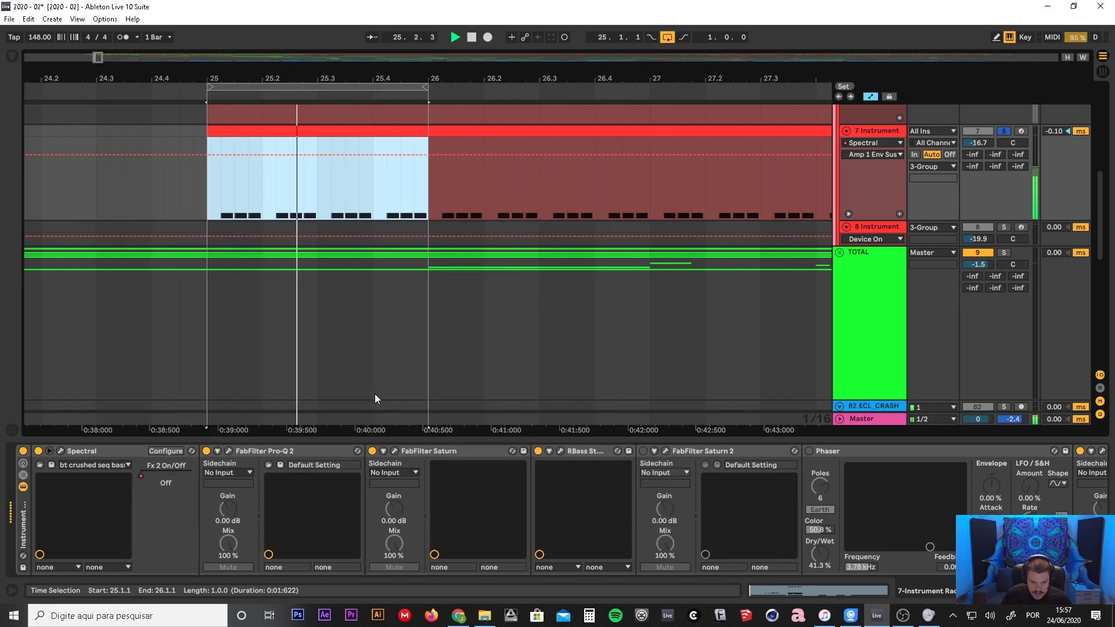
# - Examine FabFilter Saturn's bands on the 7 Instrument track during loop playback, lowering the Master volume to -4.3 dB, and close its window
pyautogui.click(396, 452)
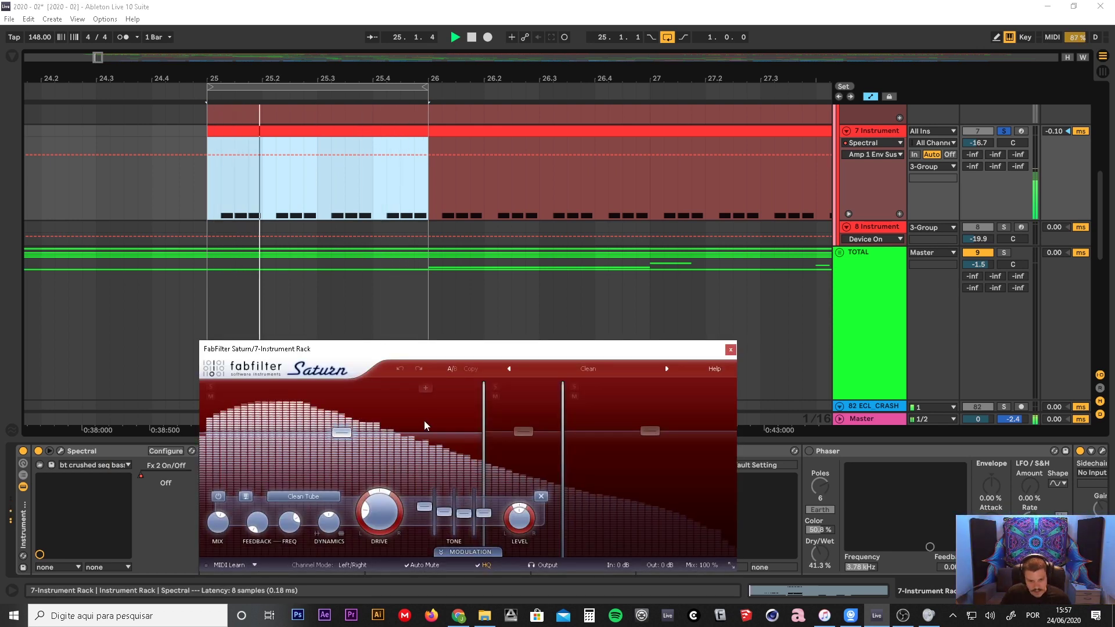
pyautogui.moveTo(484, 354); pyautogui.dragTo(360, 228)
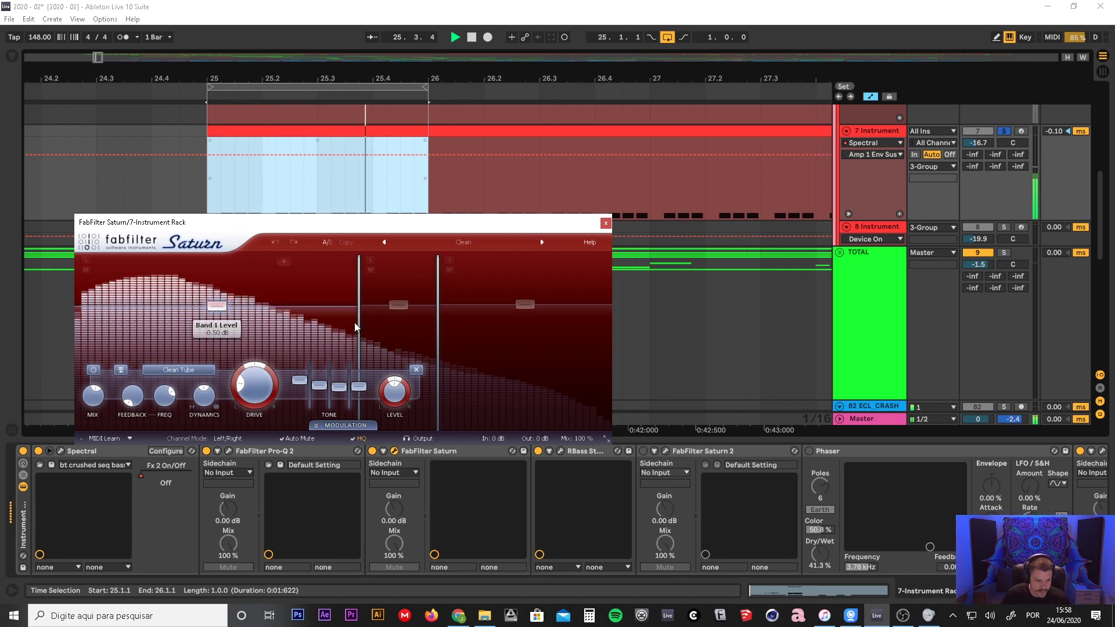
pyautogui.moveTo(972, 419); pyautogui.dragTo(974, 449)
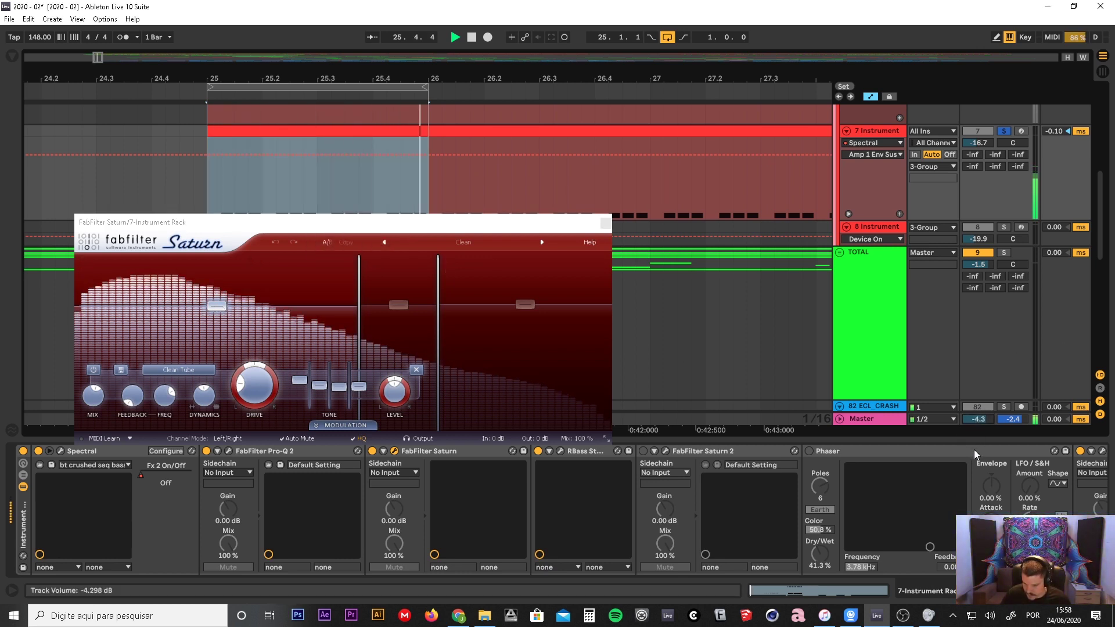
pyautogui.press('space')
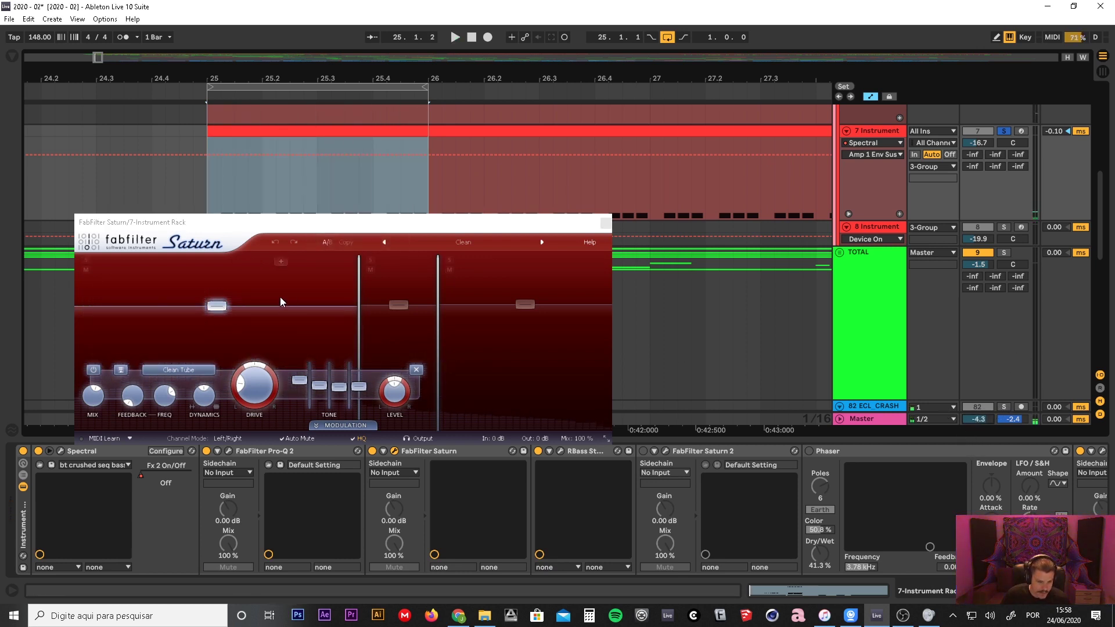
pyautogui.click(605, 223)
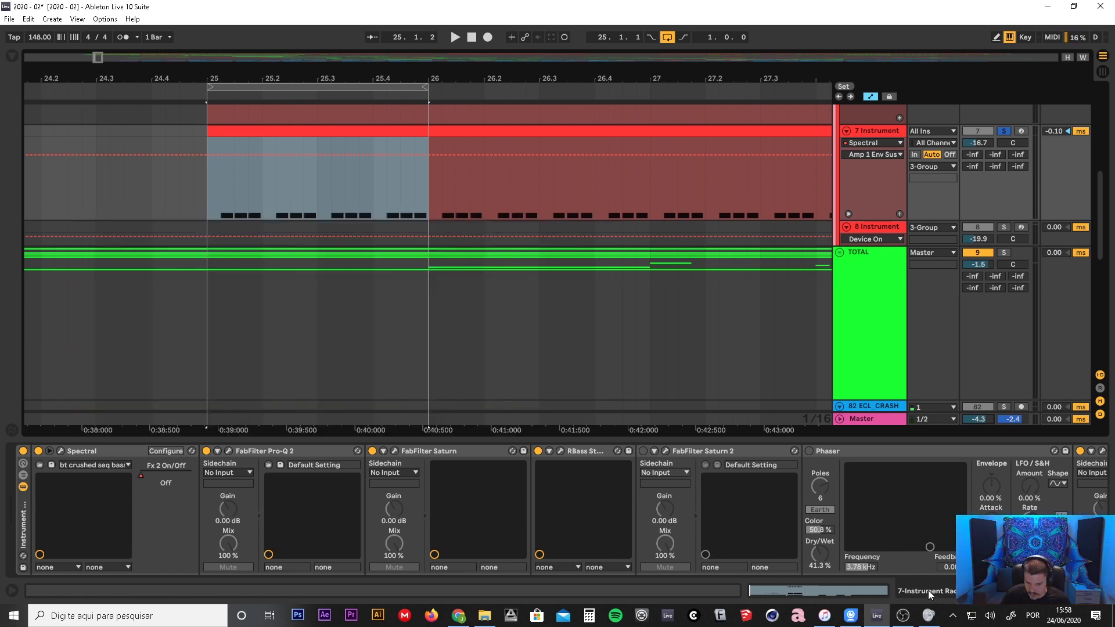
# - Open RBass Stereo on the 7 Instrument track and reset the Master volume to 0
pyautogui.click(561, 452)
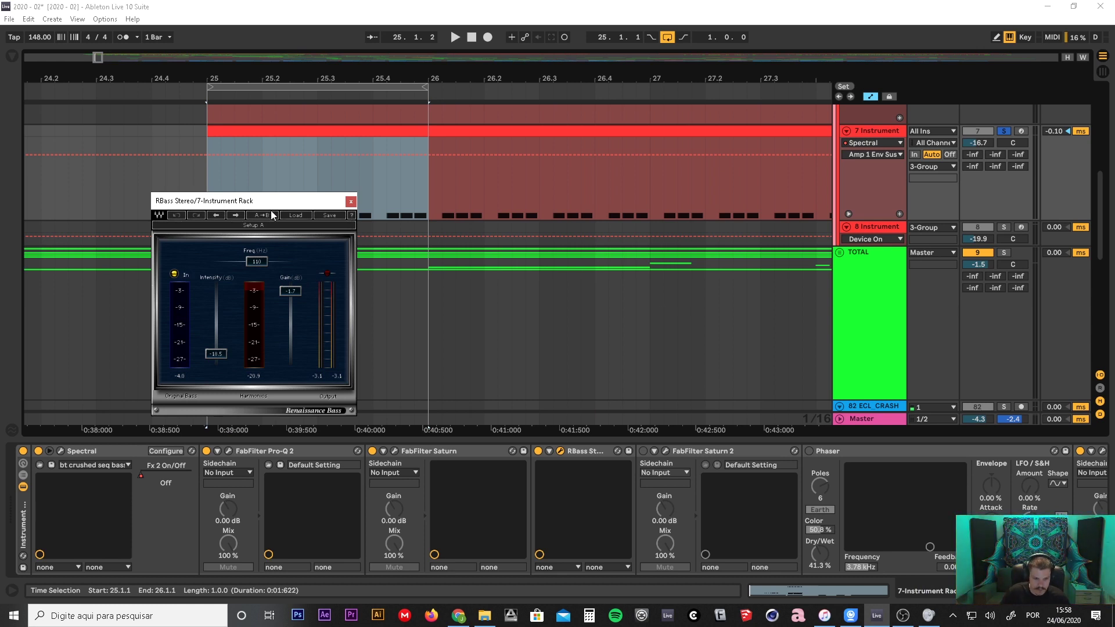
pyautogui.moveTo(274, 200); pyautogui.dragTo(218, 200)
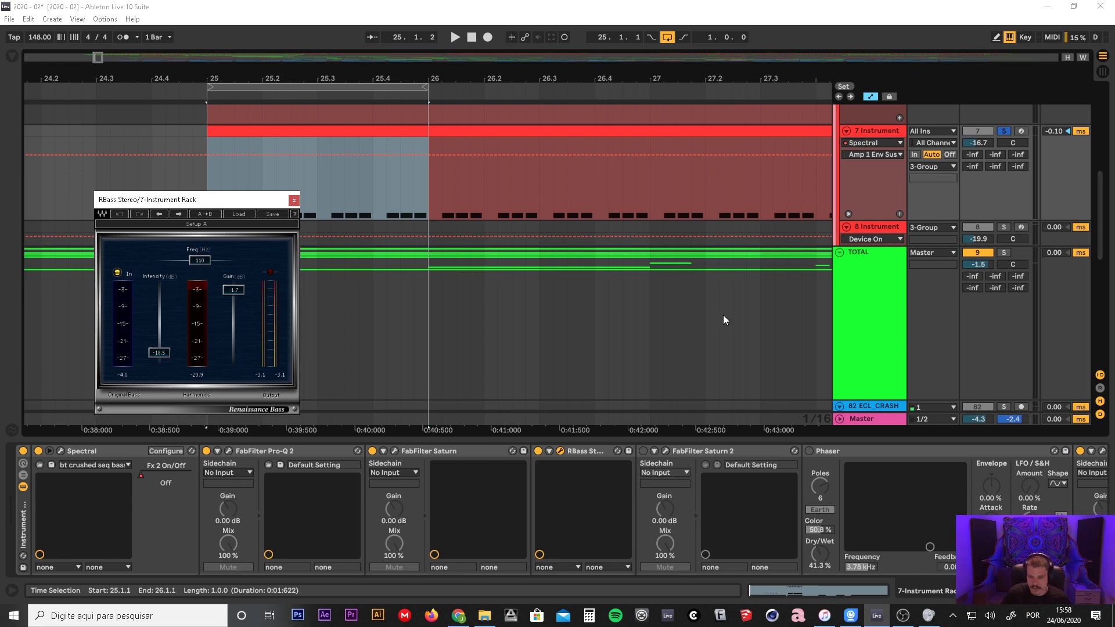
pyautogui.click(852, 311)
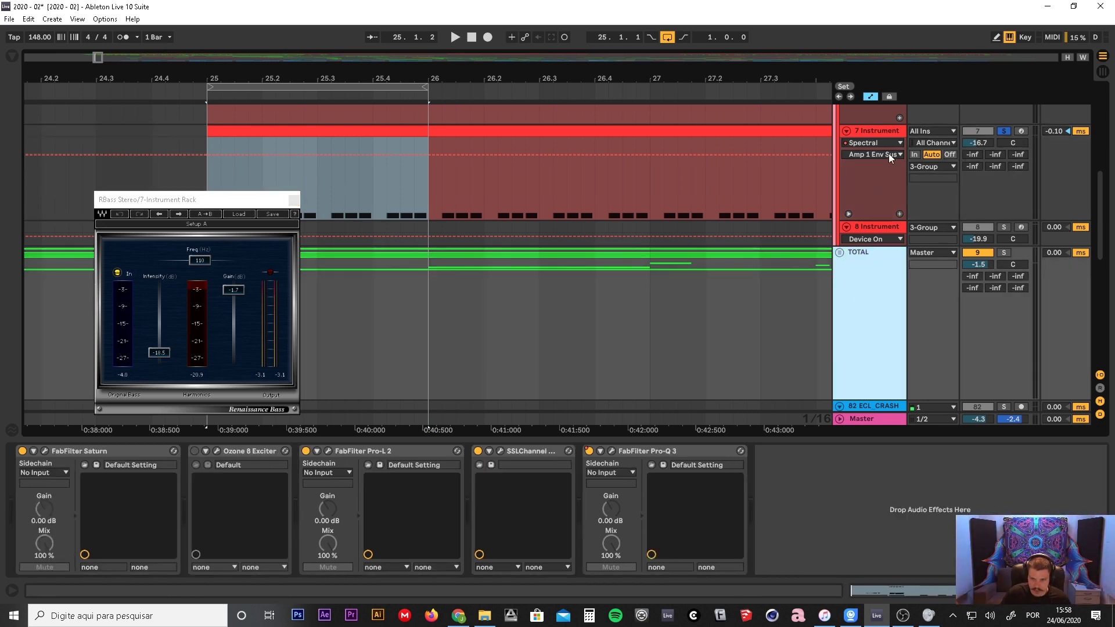
pyautogui.click(880, 133)
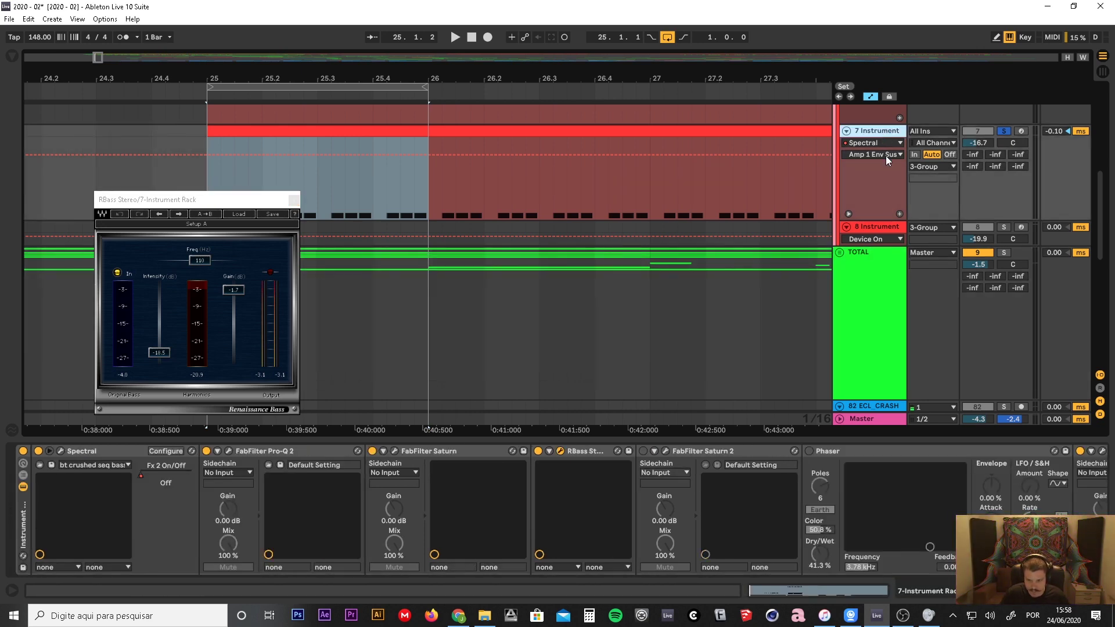
pyautogui.click(978, 420)
pyautogui.press('Delete')
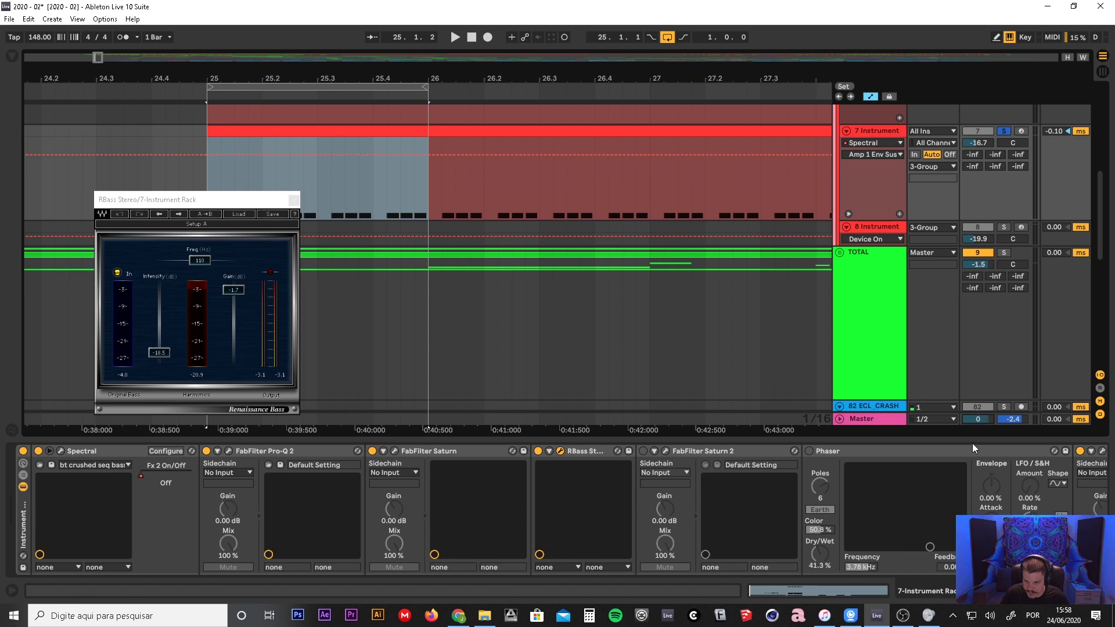
# - Play the bar 25 loop and switch RBass Stereo off and on twice to compare the bass with and without it
pyautogui.press('space')
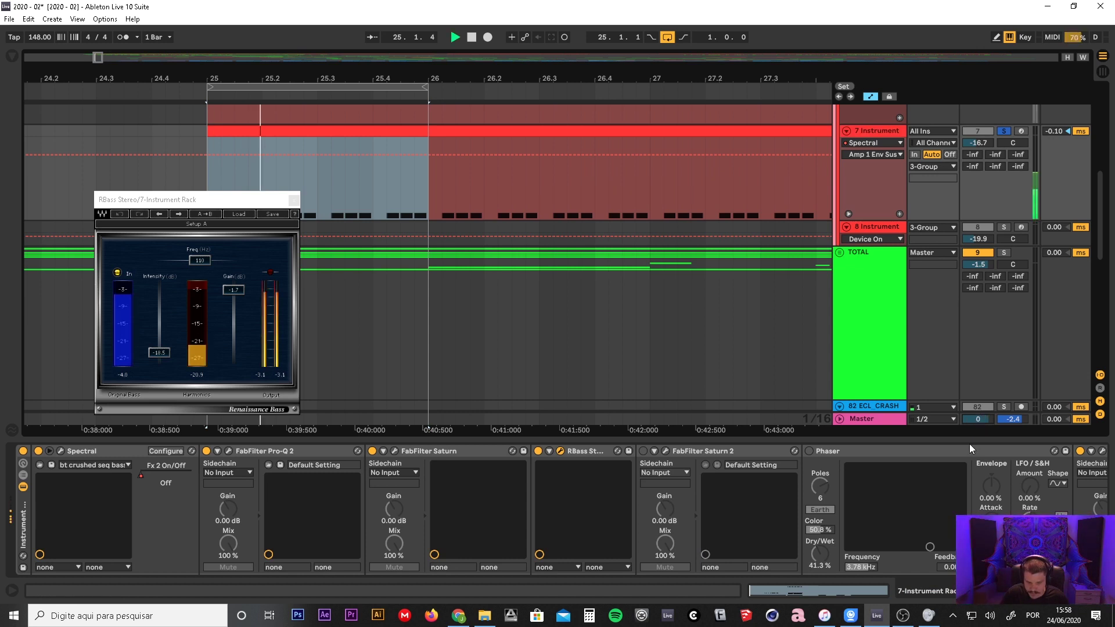
pyautogui.click(537, 452)
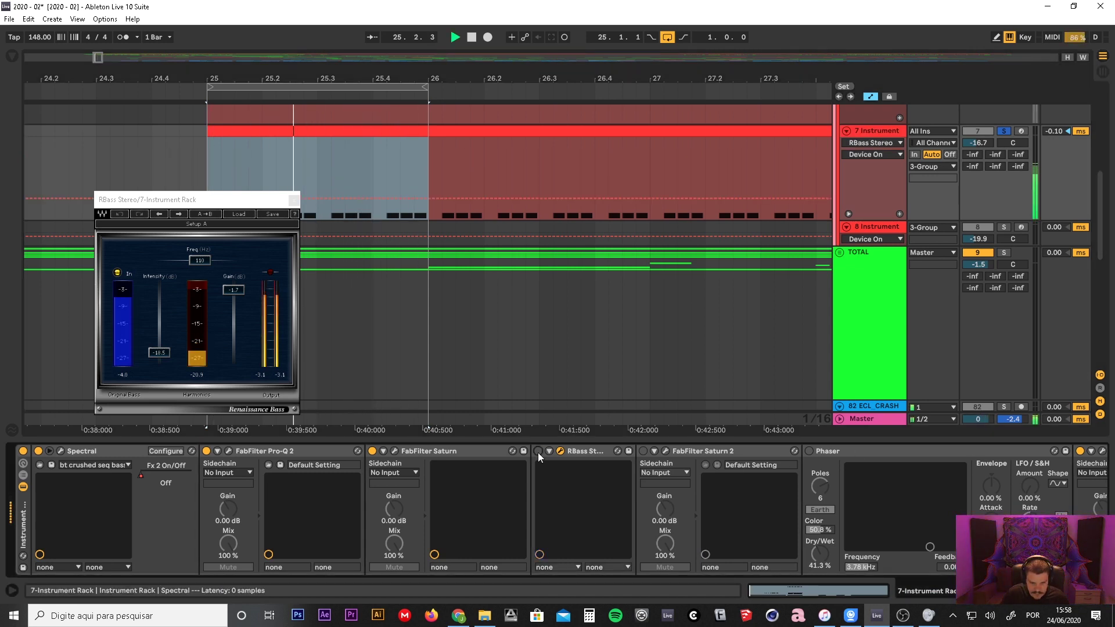
pyautogui.click(538, 452)
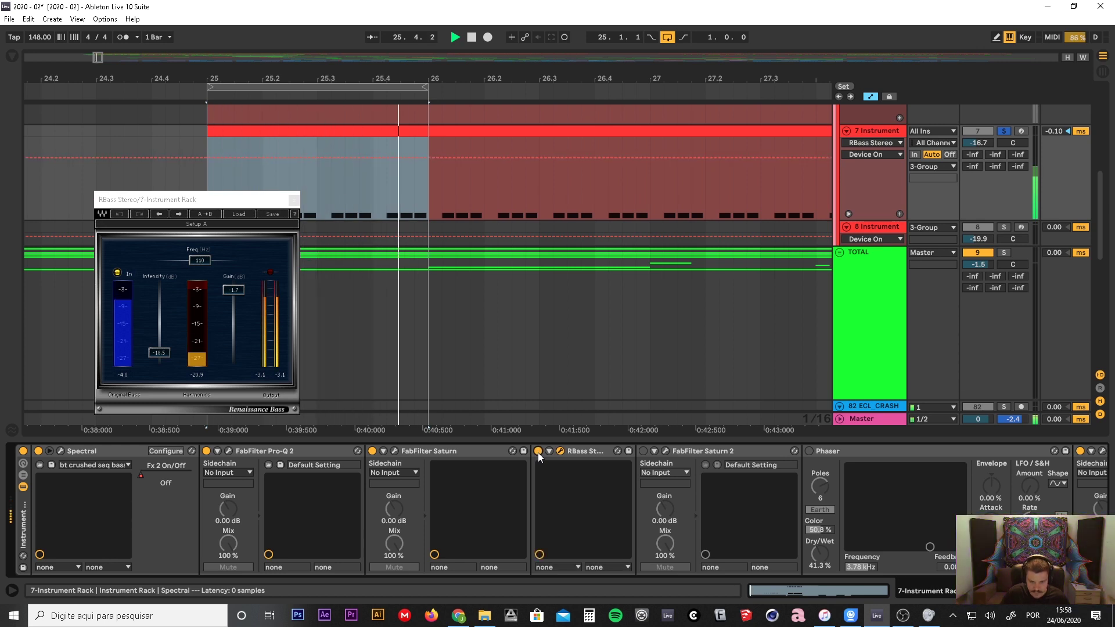
pyautogui.click(538, 451)
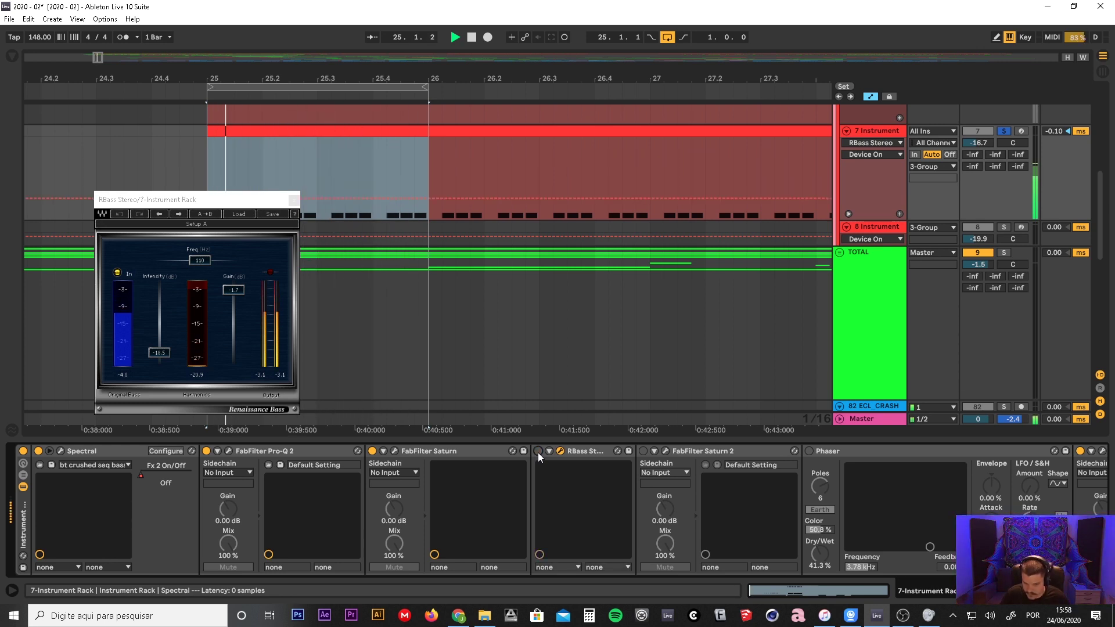
pyautogui.click(538, 451)
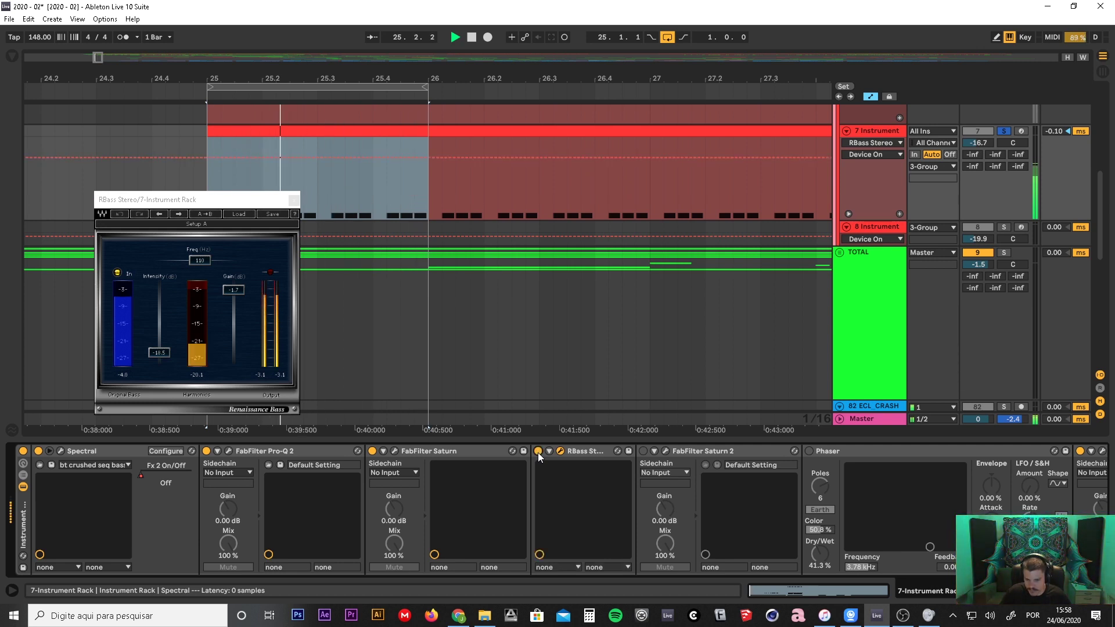
pyautogui.press('space')
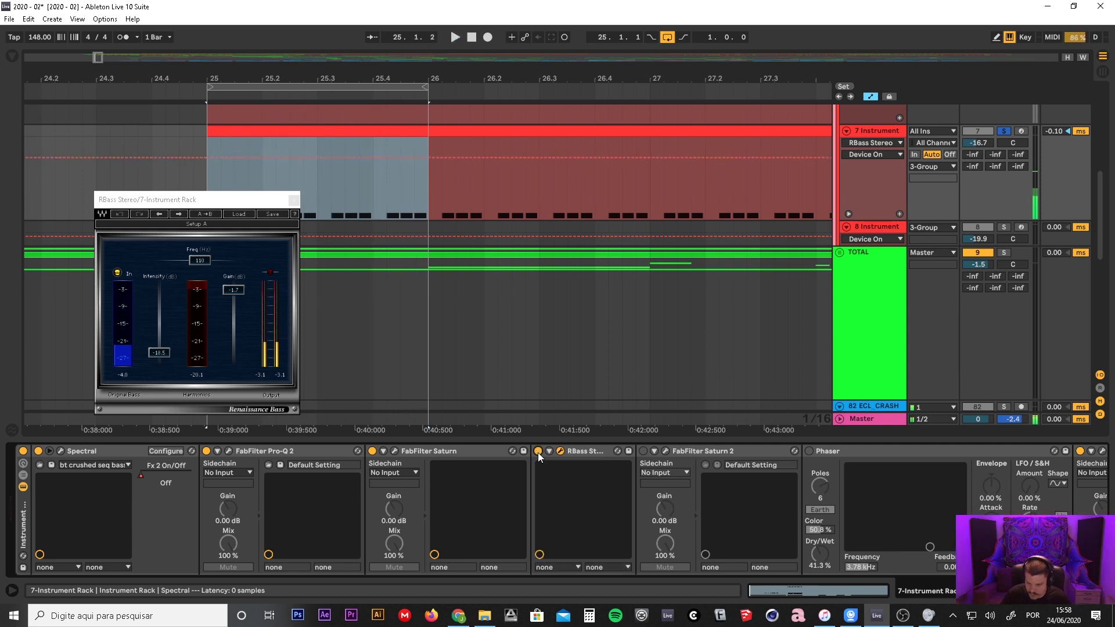
# - Open the FabFilter Pro-Q 2 after the Phaser, examine its EQ curve against the playing bass spectrum, and close its window
pyautogui.hscroll(5, 558, 510)
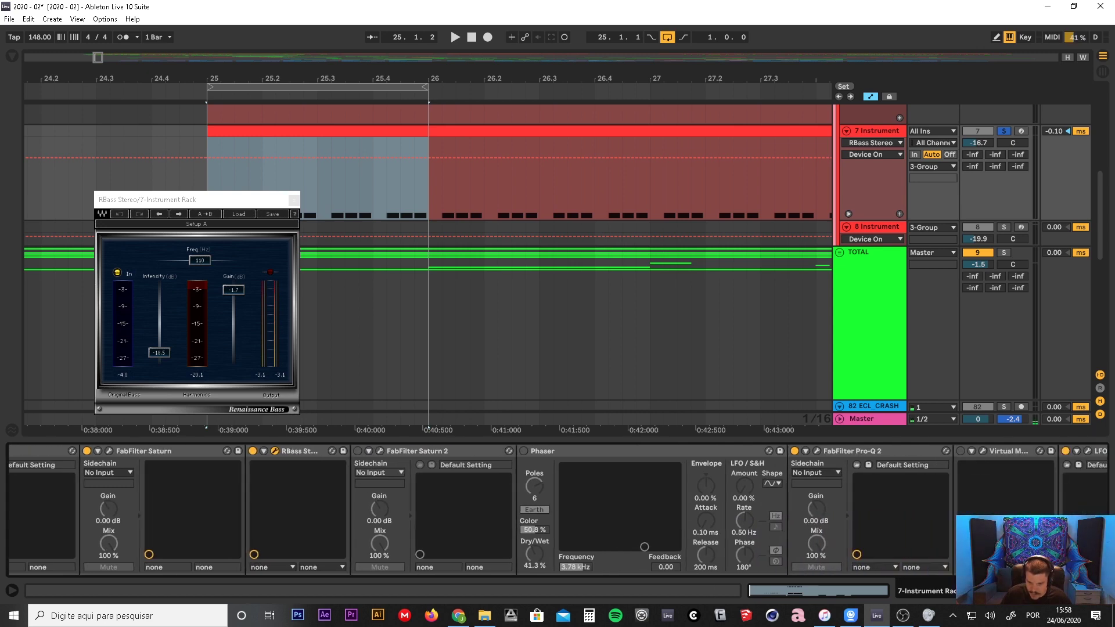
pyautogui.click(575, 451)
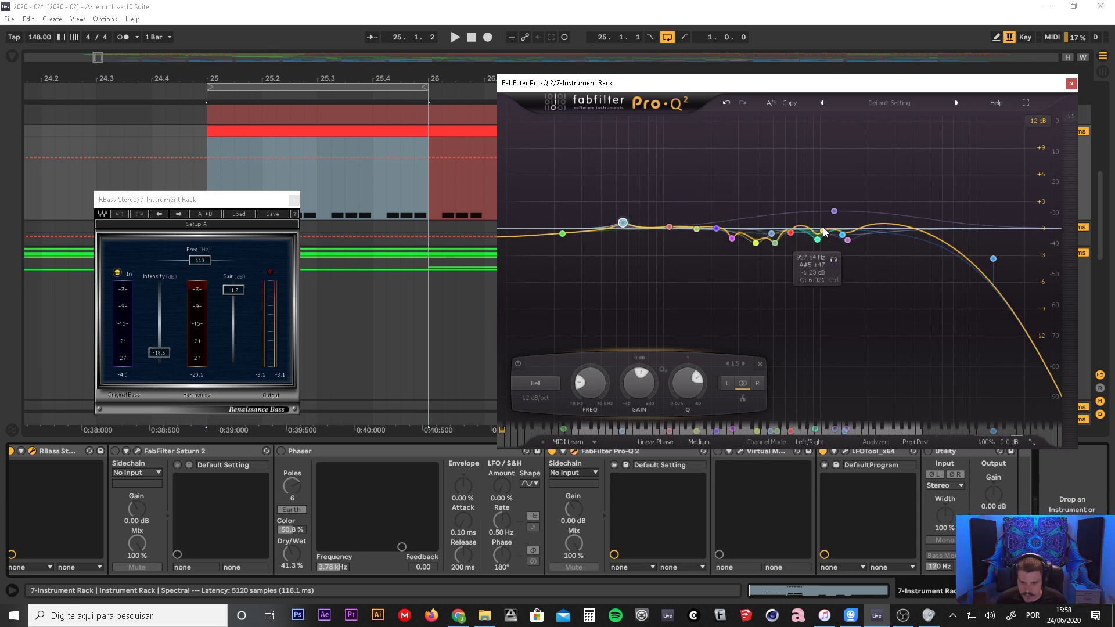
pyautogui.press('space')
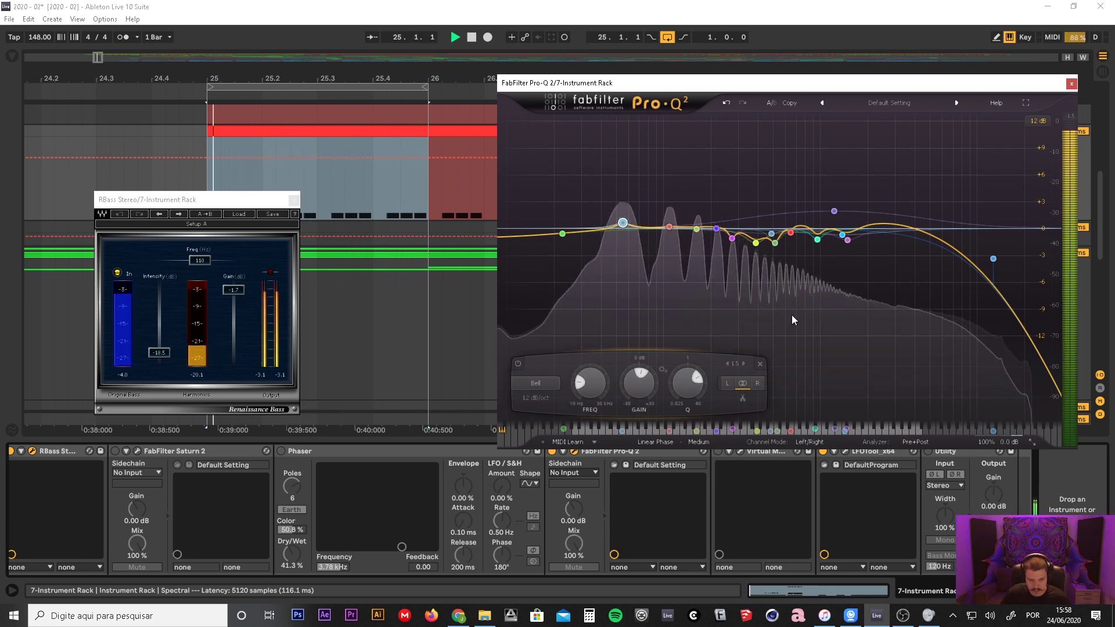
pyautogui.press('space')
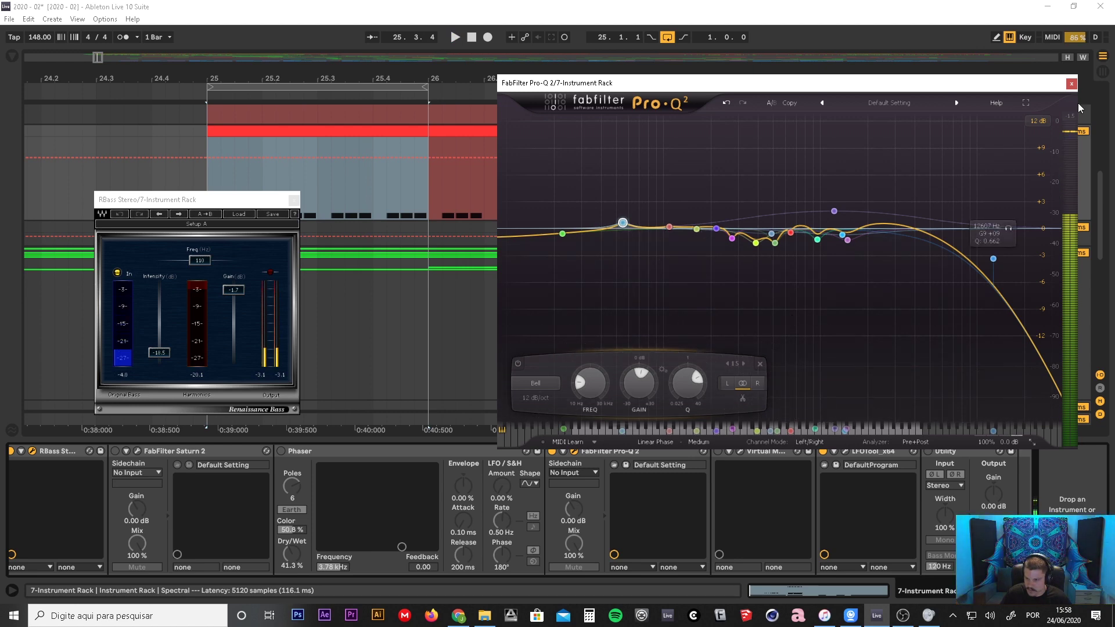
pyautogui.click(1071, 84)
# - Solo the 3 Group with its device chain shown, and close the RBass Stereo window
pyautogui.scroll(2, 894, 308)
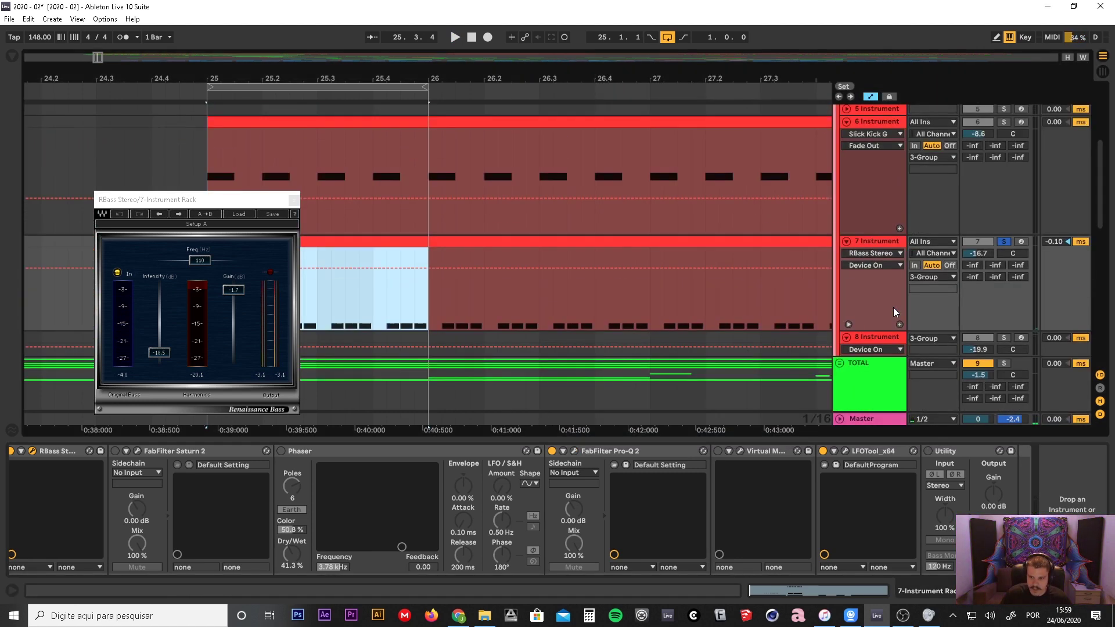
pyautogui.scroll(6, 893, 308)
pyautogui.click(1006, 173)
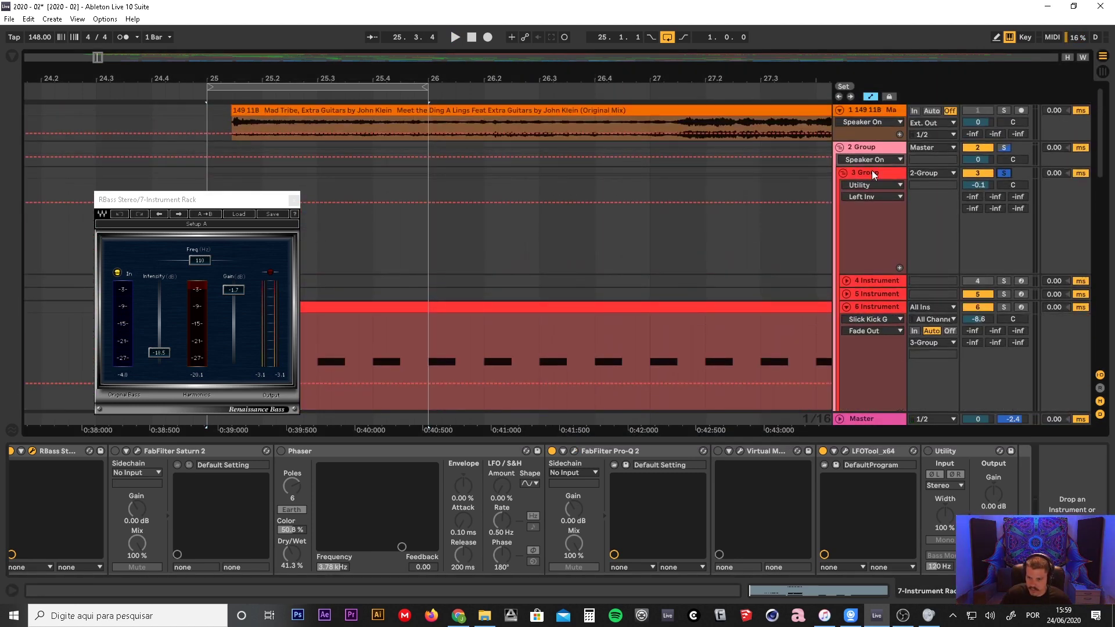
pyautogui.click(870, 173)
pyautogui.moveTo(273, 199); pyautogui.dragTo(273, 125)
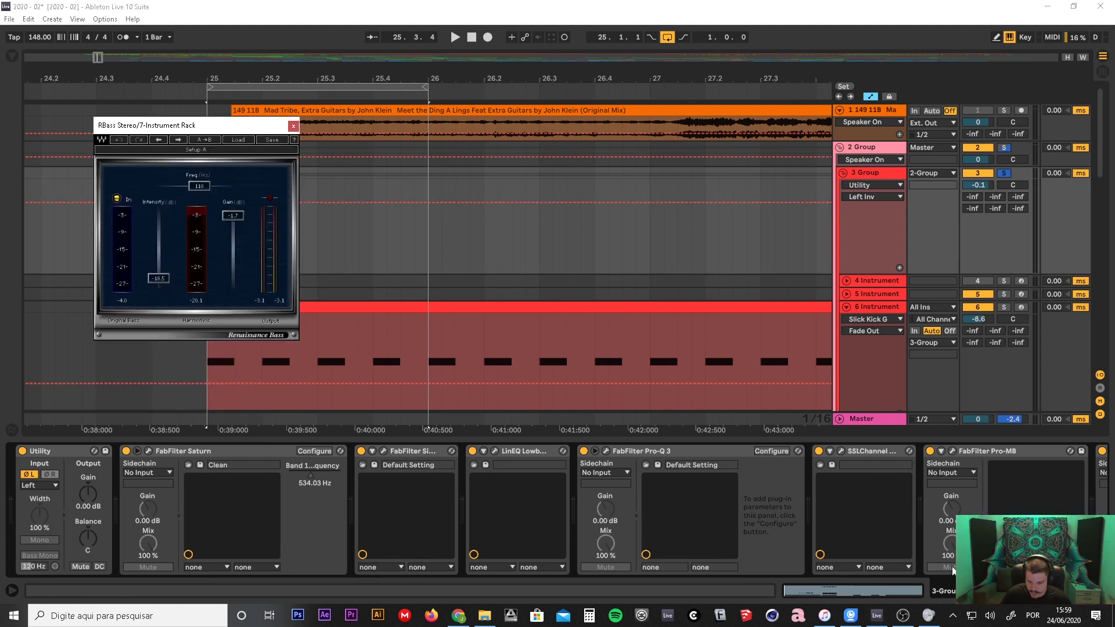
pyautogui.click(32, 475)
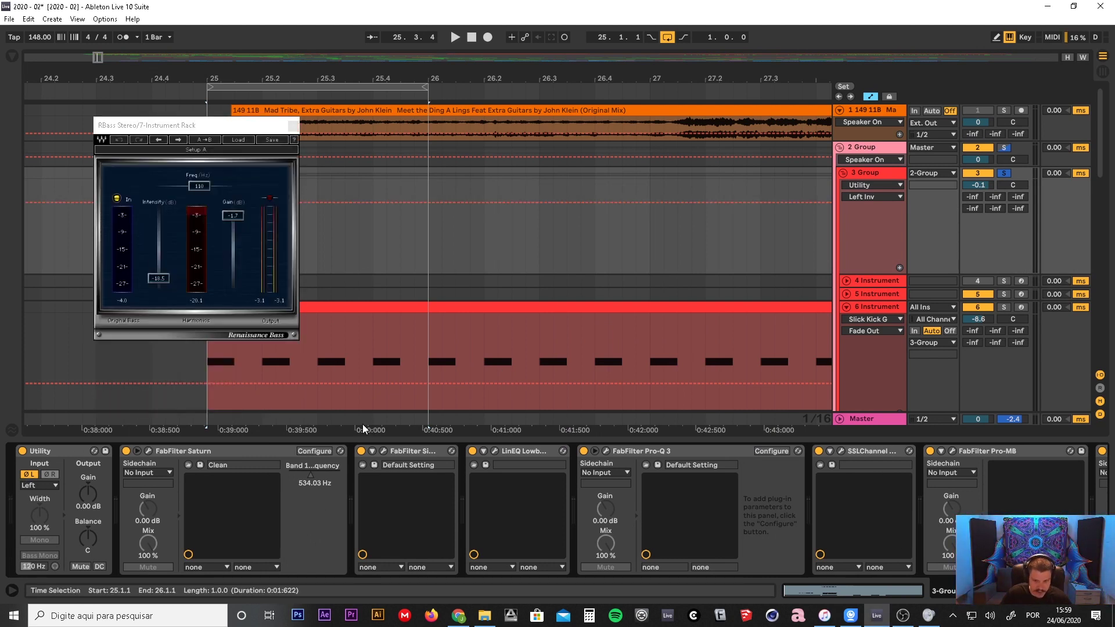
pyautogui.moveTo(436, 78); pyautogui.dragTo(351, 90)
pyautogui.click(295, 127)
pyautogui.click(352, 91)
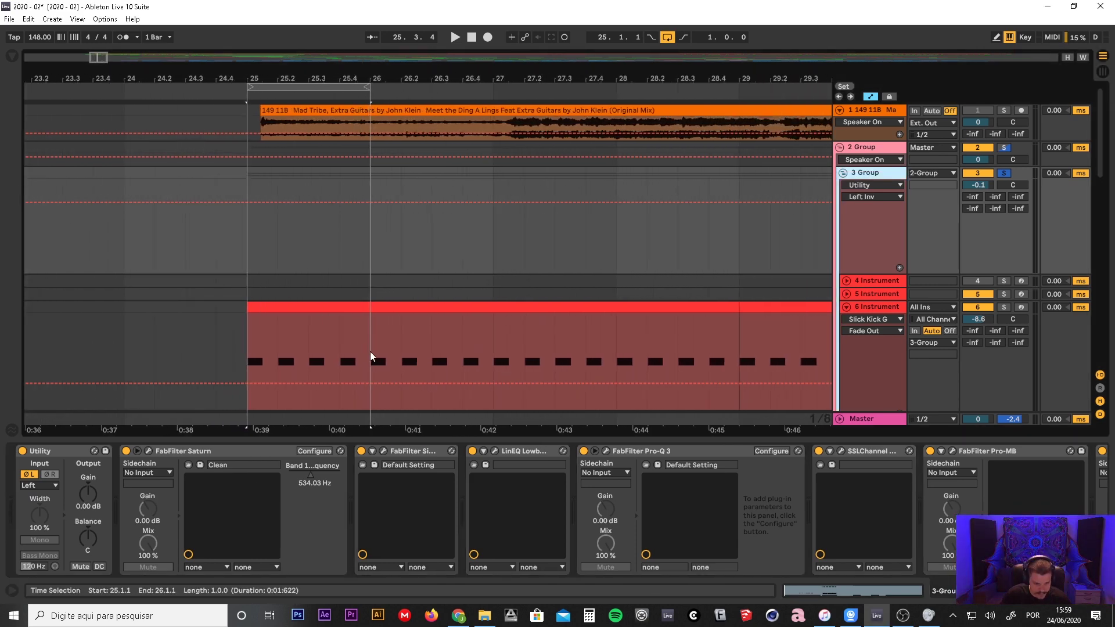
# - Open FabFilter Saturn on the 3 Group, examine its Band 1 Drive and Crossover Frequency, and close its window
pyautogui.click(148, 451)
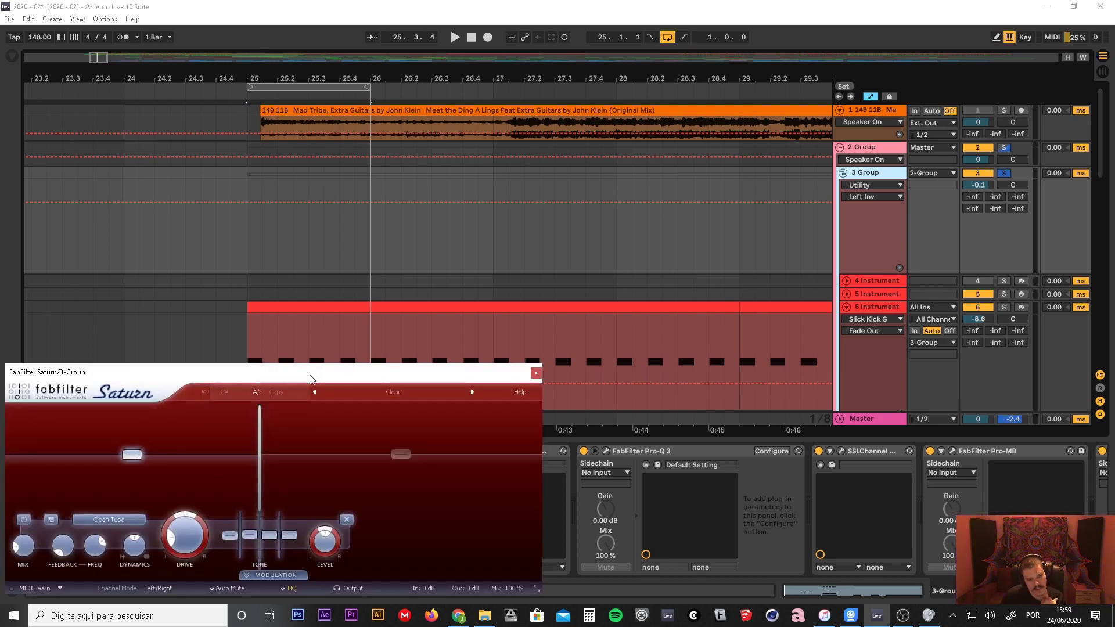
pyautogui.moveTo(309, 374); pyautogui.dragTo(373, 333)
pyautogui.moveTo(92, 509)
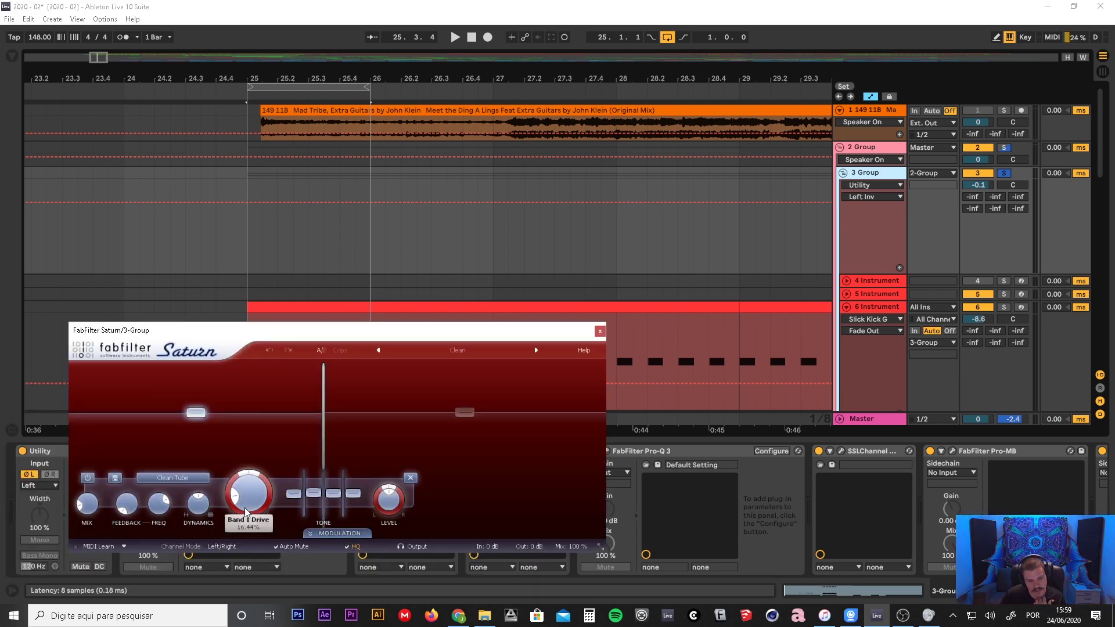
pyautogui.moveTo(329, 434)
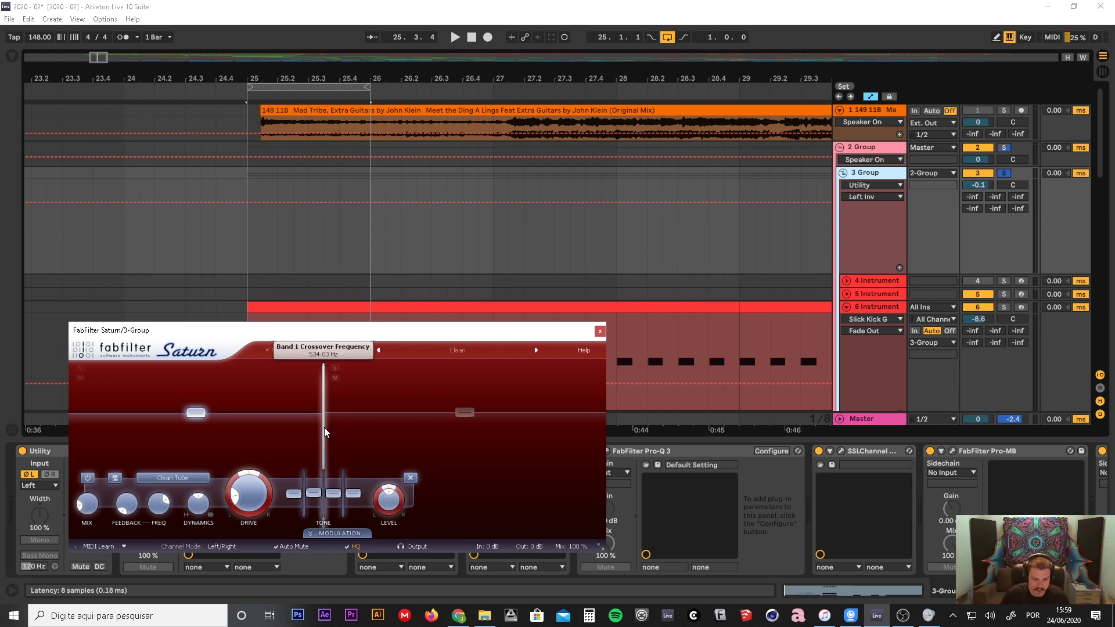
pyautogui.click(323, 431)
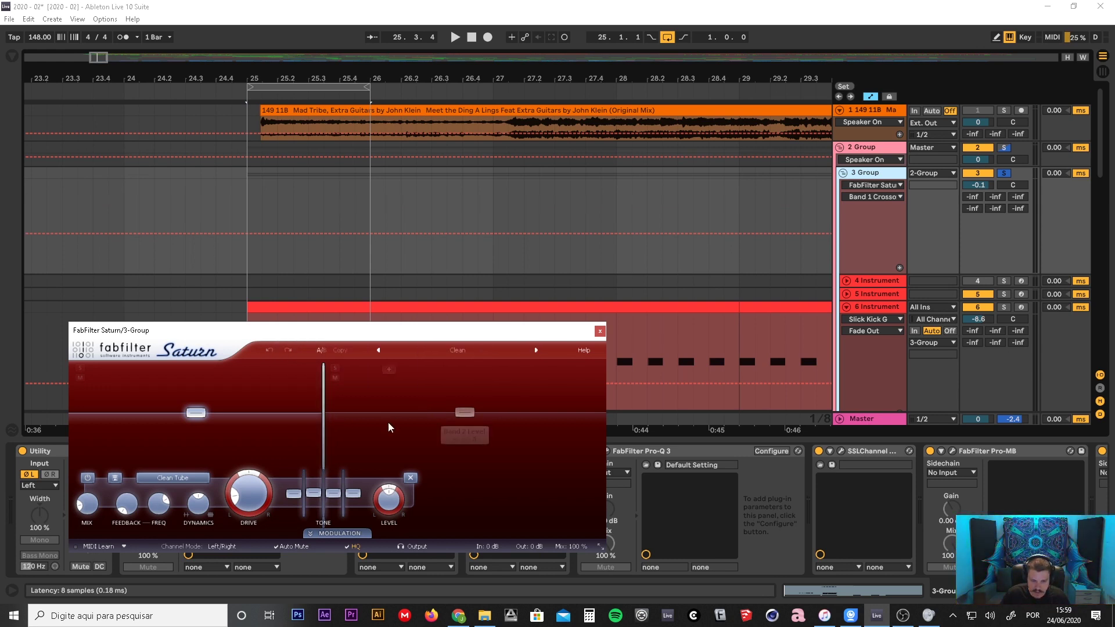
pyautogui.click(600, 331)
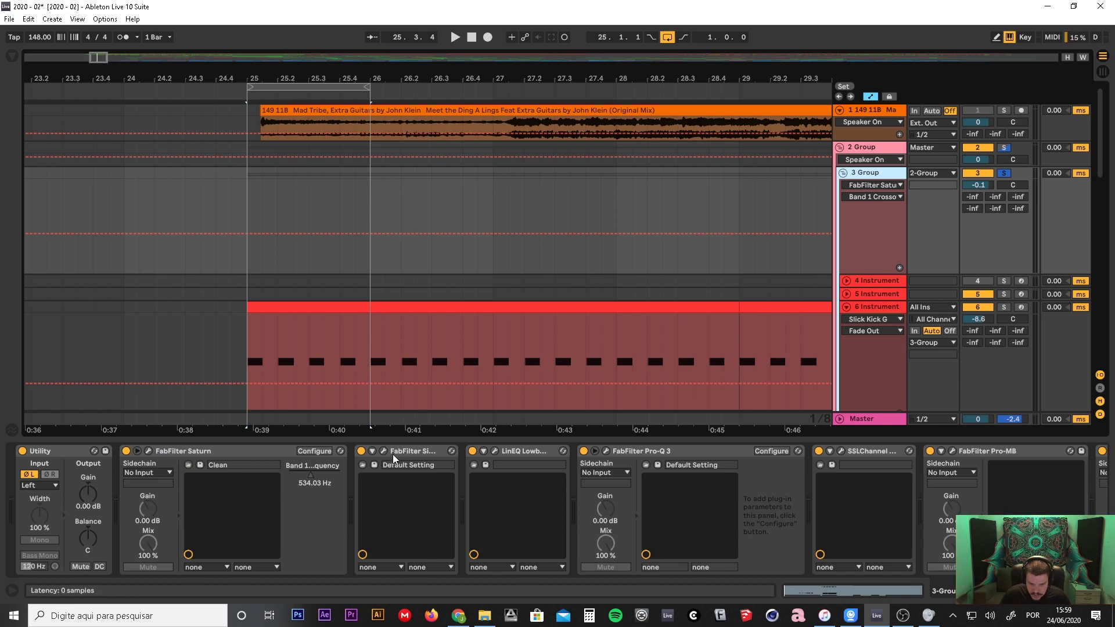
# - Examine the 3 Group's first FabFilter Pro-Q 3 curve and its SSLChannel settings during loop playback, closing each plug-in window
pyautogui.click(606, 452)
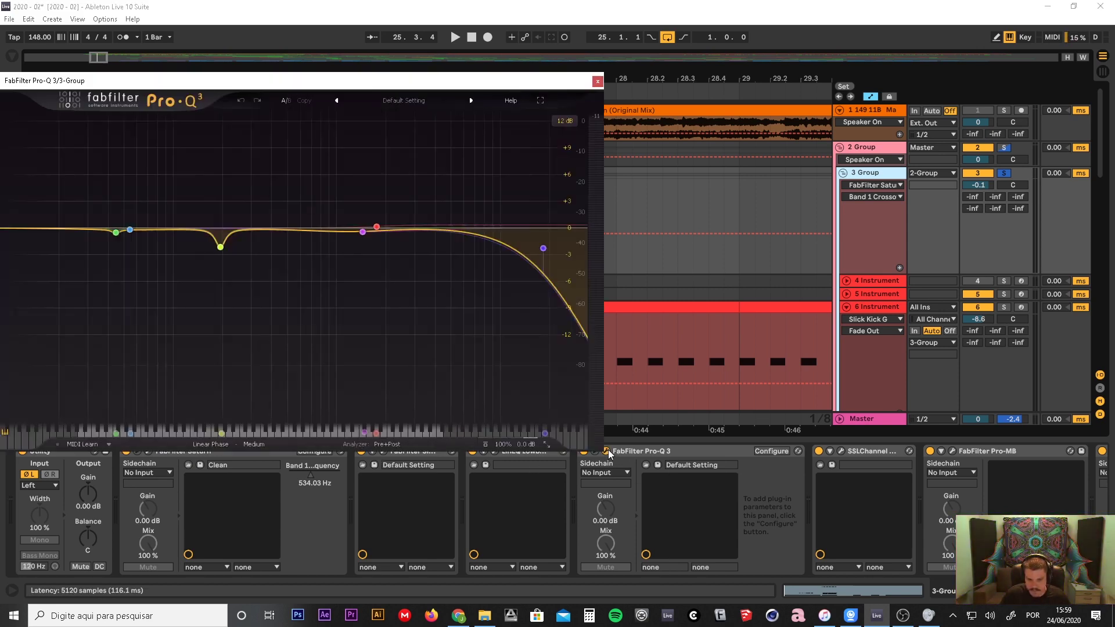
pyautogui.click(597, 81)
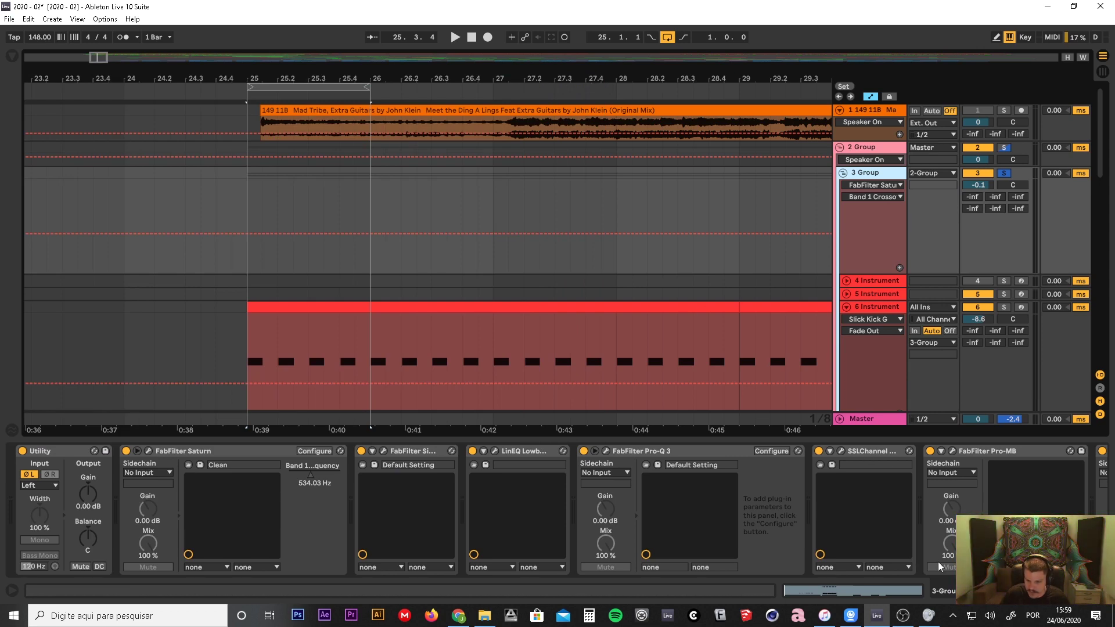
pyautogui.click(1023, 591)
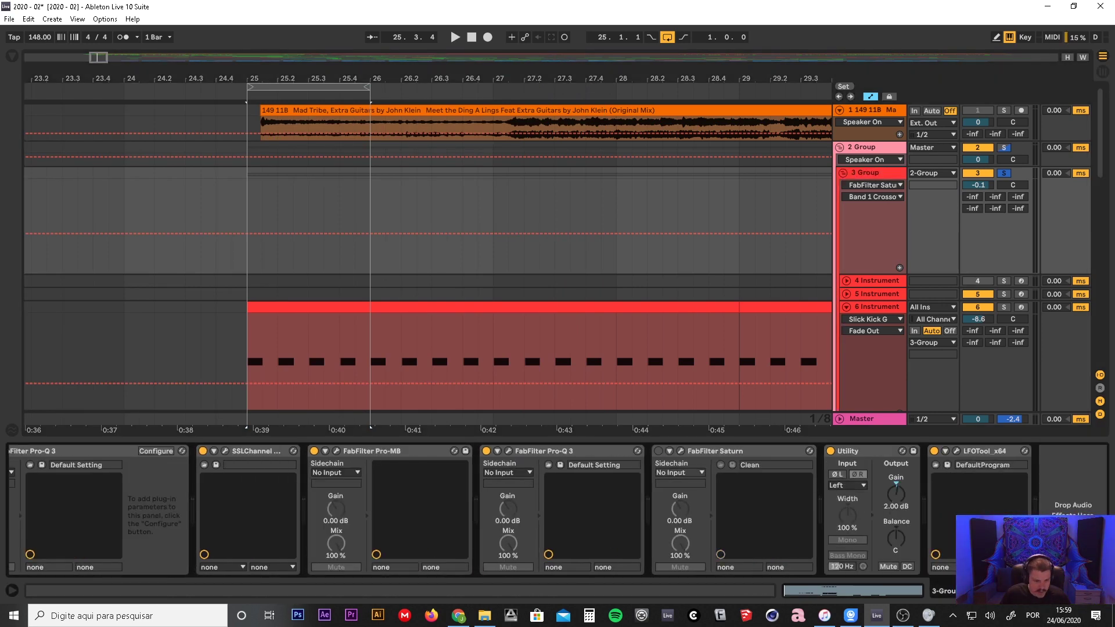
pyautogui.click(225, 451)
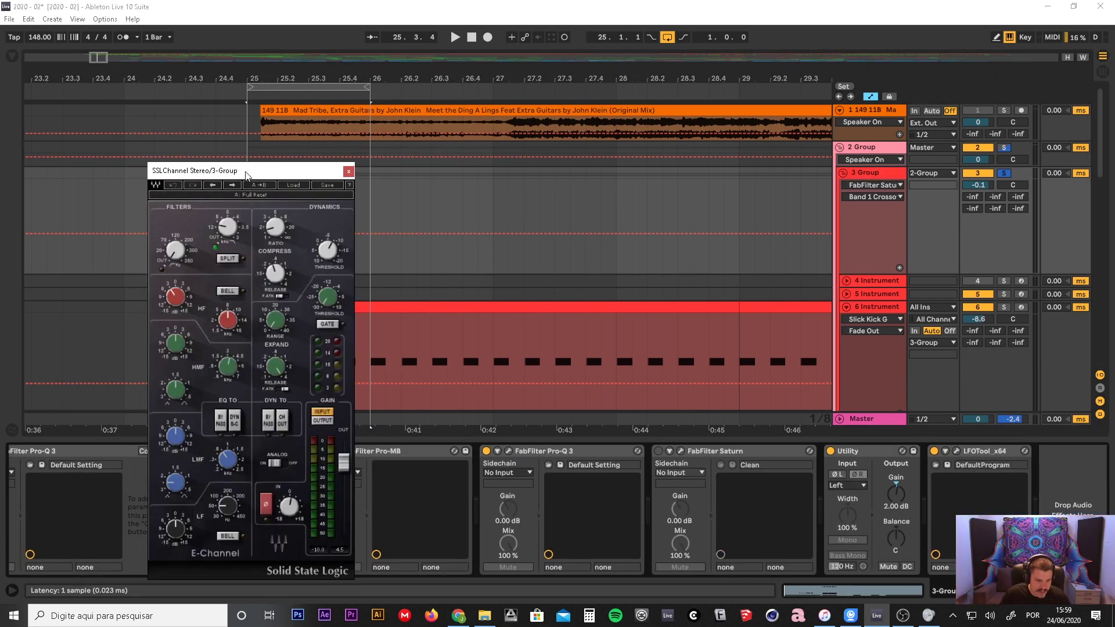
pyautogui.moveTo(246, 175); pyautogui.dragTo(171, 98)
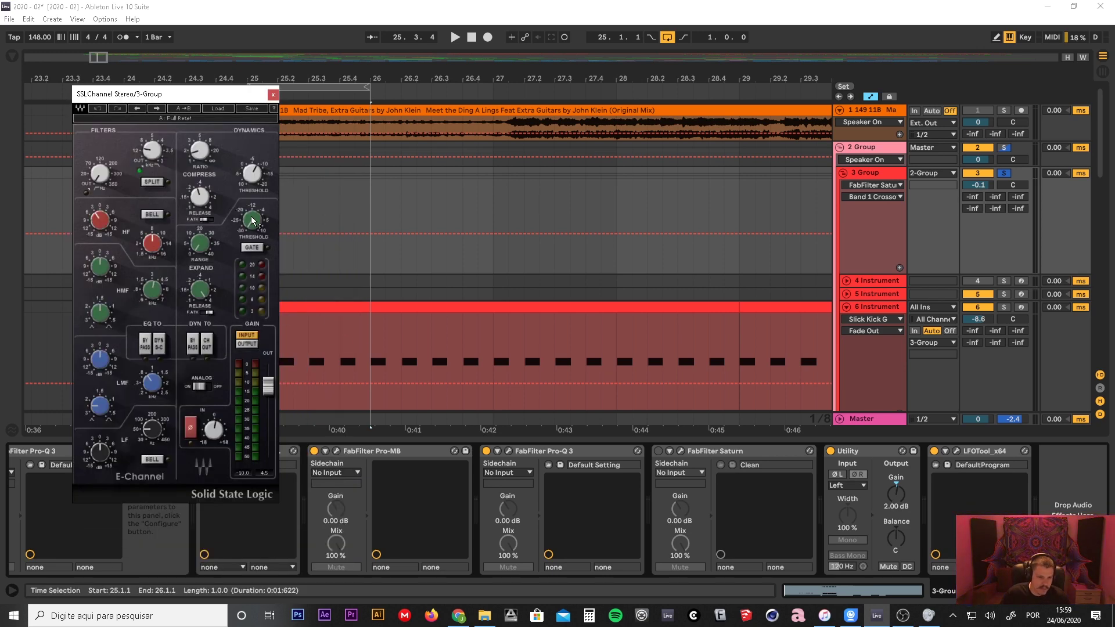
pyautogui.moveTo(252, 221)
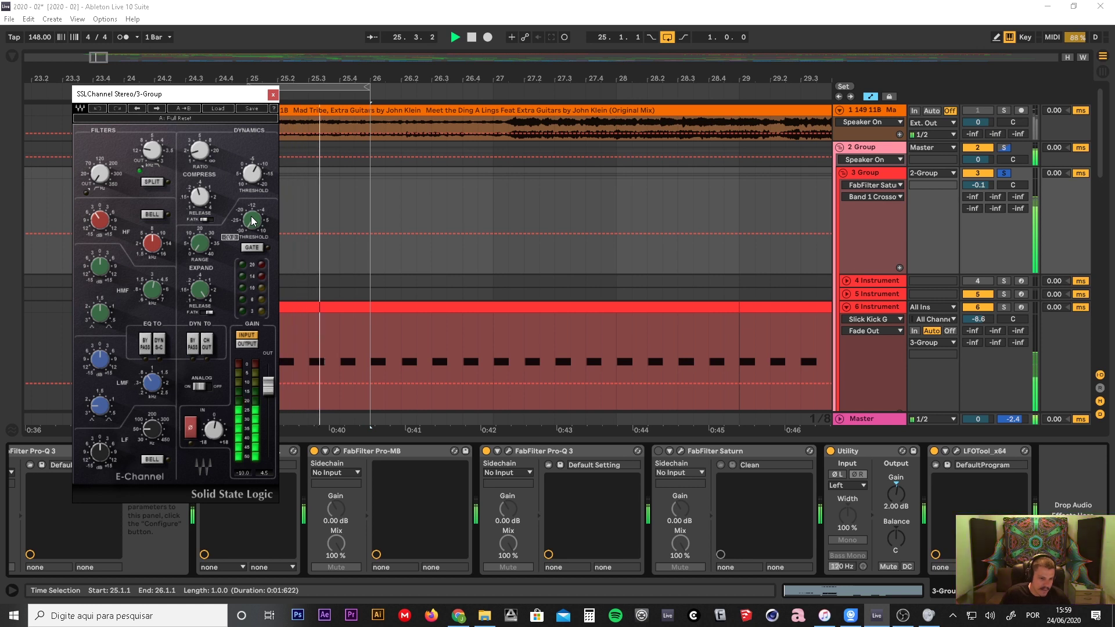
pyautogui.press('space')
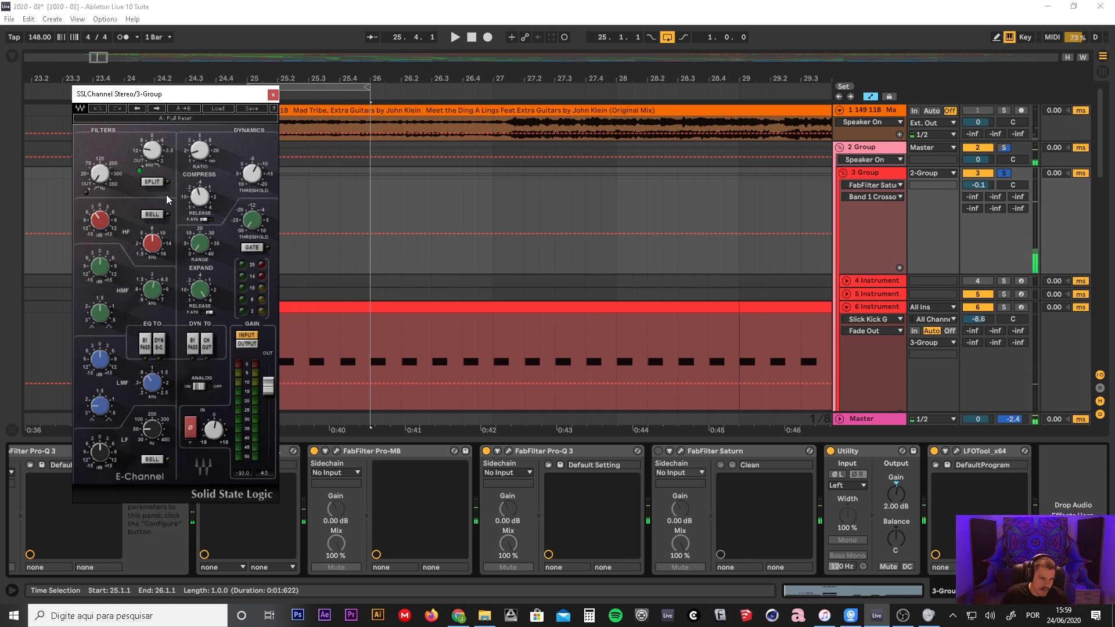
pyautogui.click(270, 94)
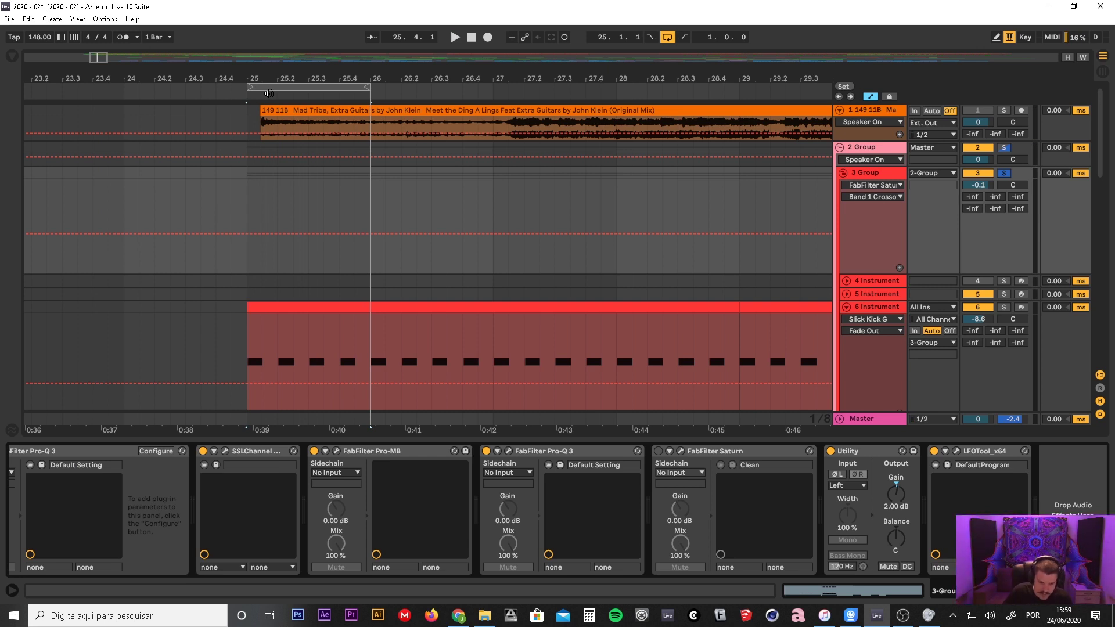
# - Open FabFilter Pro-MB on the 3 Group, play the loop while switching it off and on twice to compare, and close its window
pyautogui.click(338, 452)
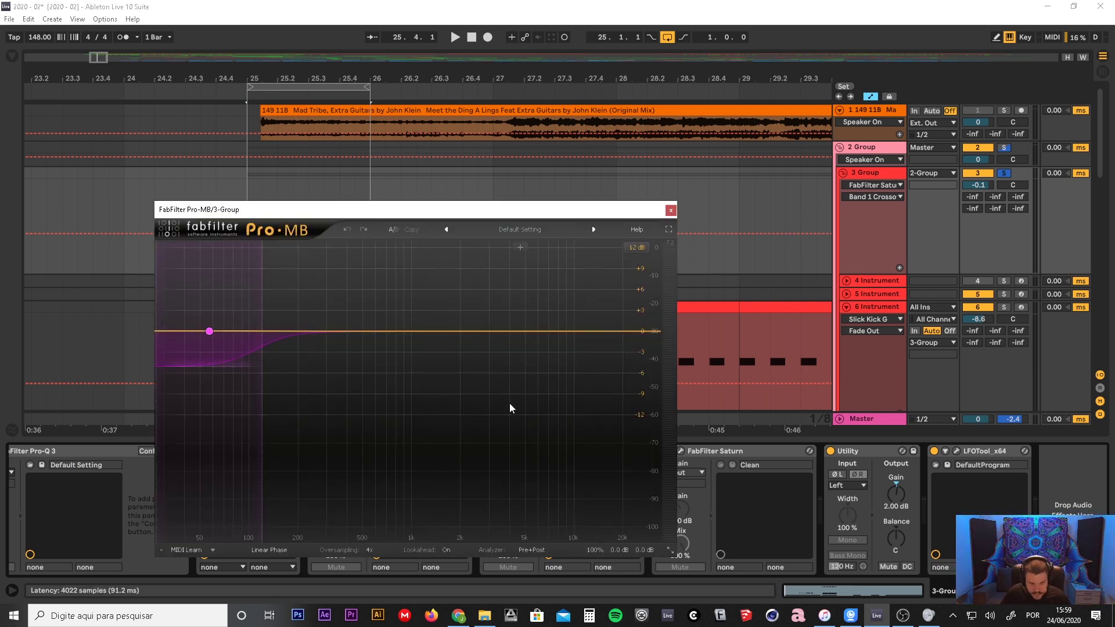
pyautogui.moveTo(233, 209); pyautogui.dragTo(182, 194)
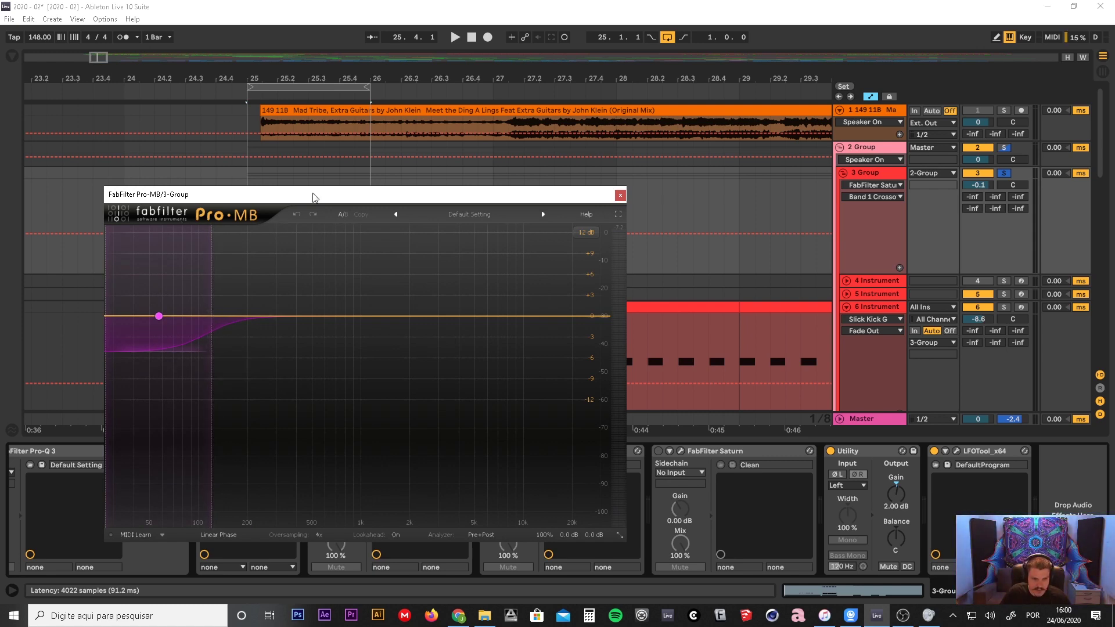
pyautogui.moveTo(309, 194); pyautogui.dragTo(258, 76)
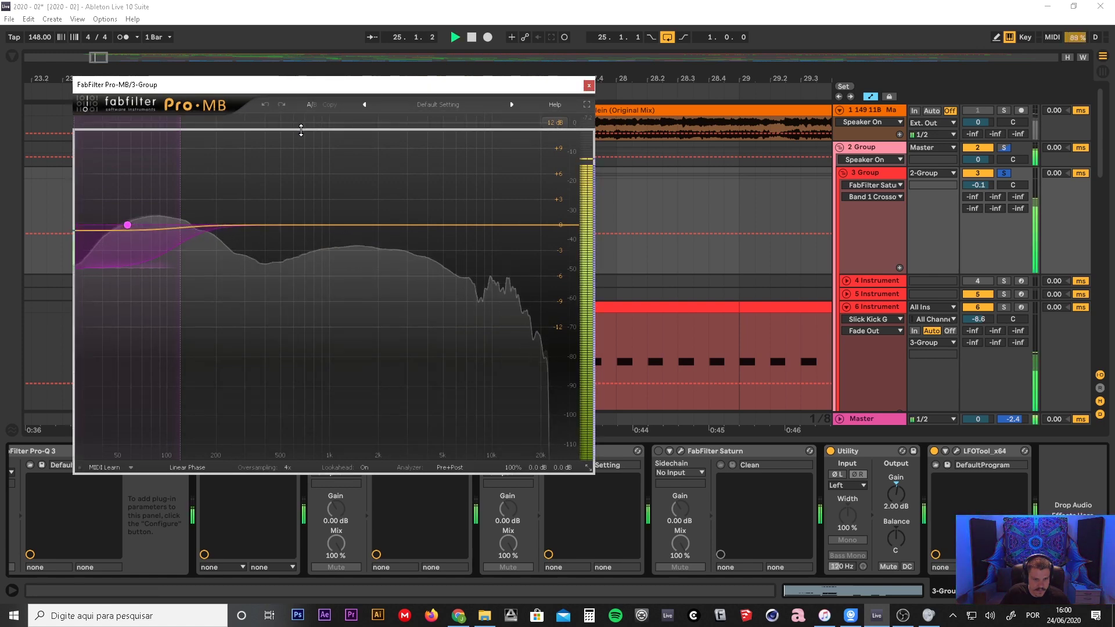
pyautogui.moveTo(308, 83); pyautogui.dragTo(287, 60)
pyautogui.click(314, 451)
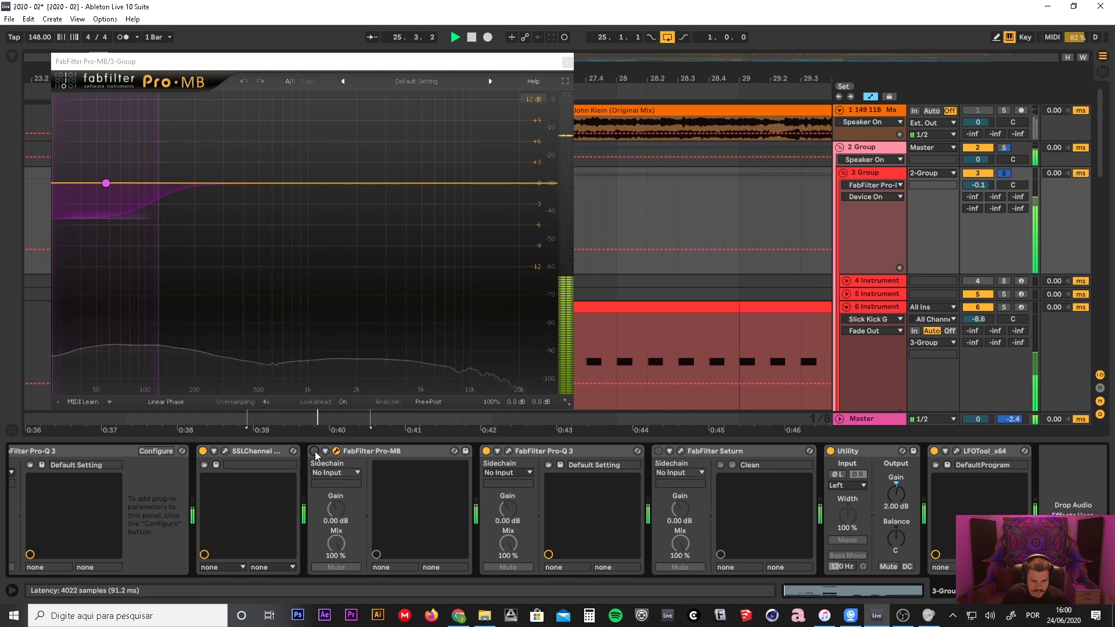
pyautogui.click(314, 451)
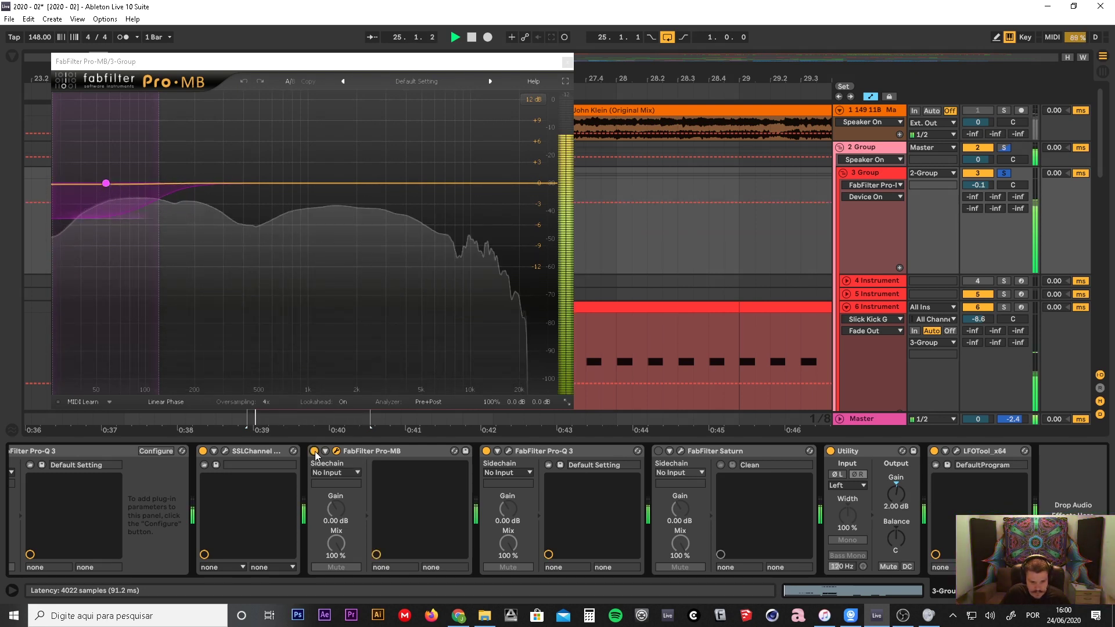
pyautogui.click(314, 451)
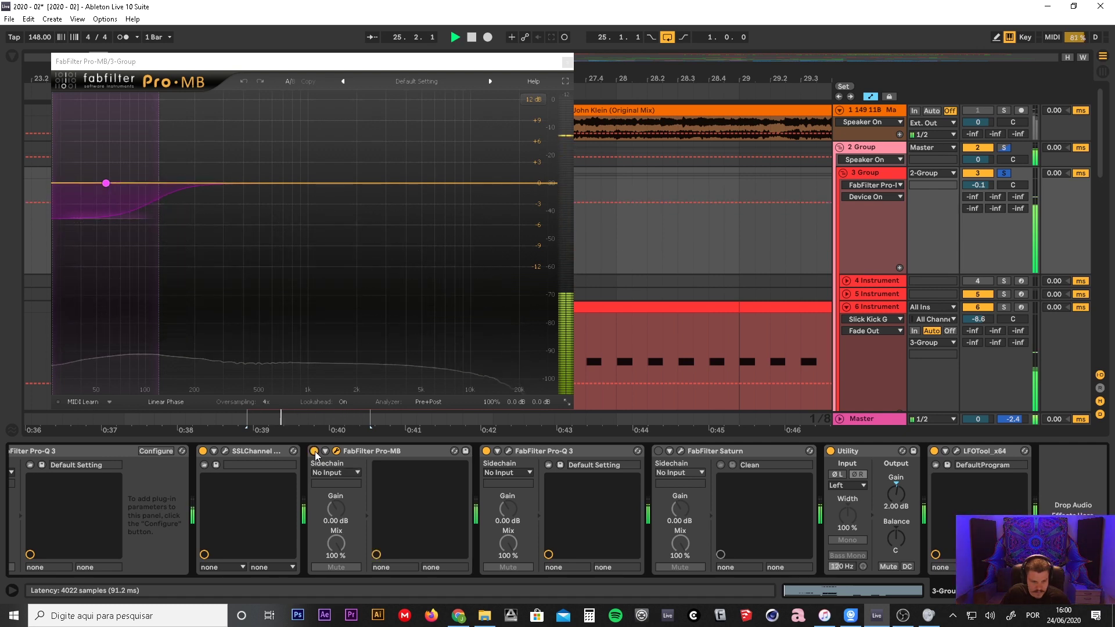
pyautogui.click(314, 451)
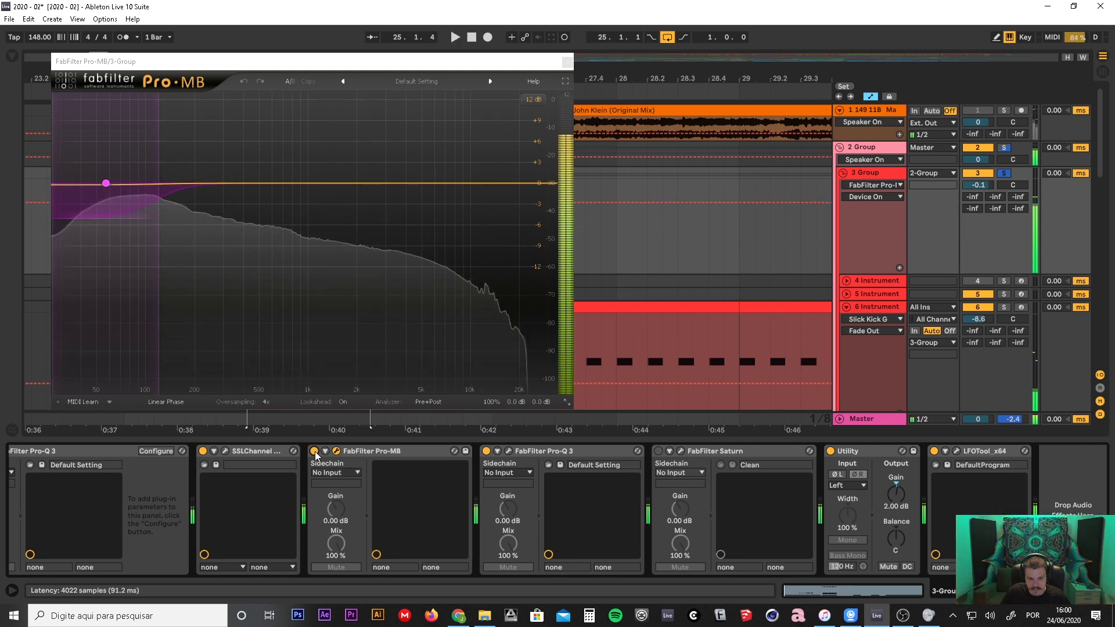
pyautogui.press('space')
pyautogui.click(567, 61)
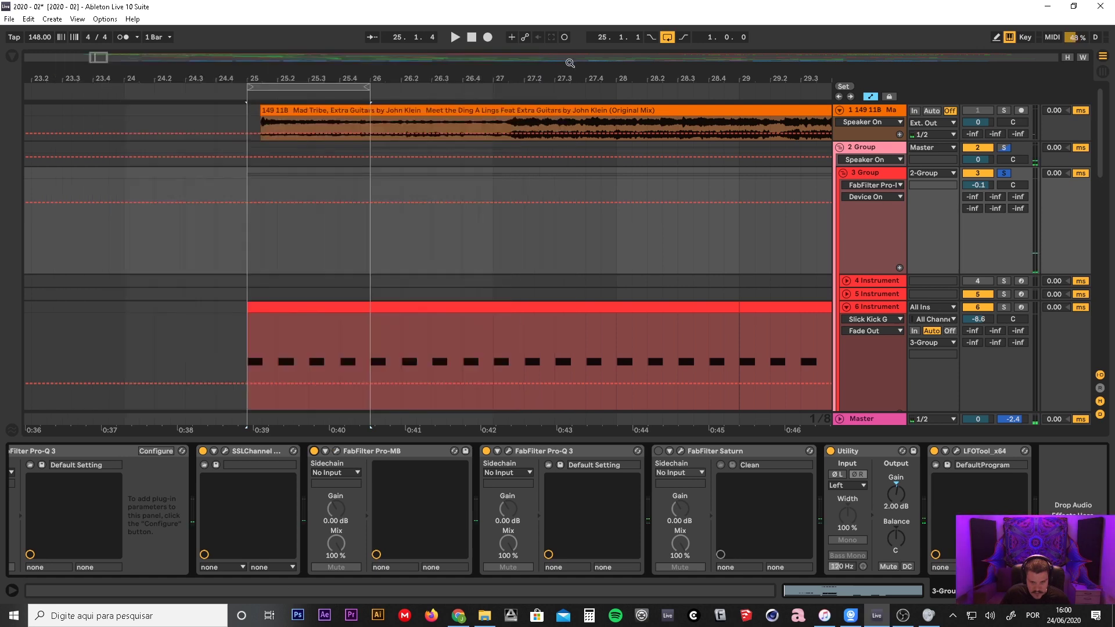
# - Examine the EQ curve of the Pro-Q 3 after Pro-MB and LFOTool's waveform display during loop playback, closing each plug-in window
pyautogui.click(509, 451)
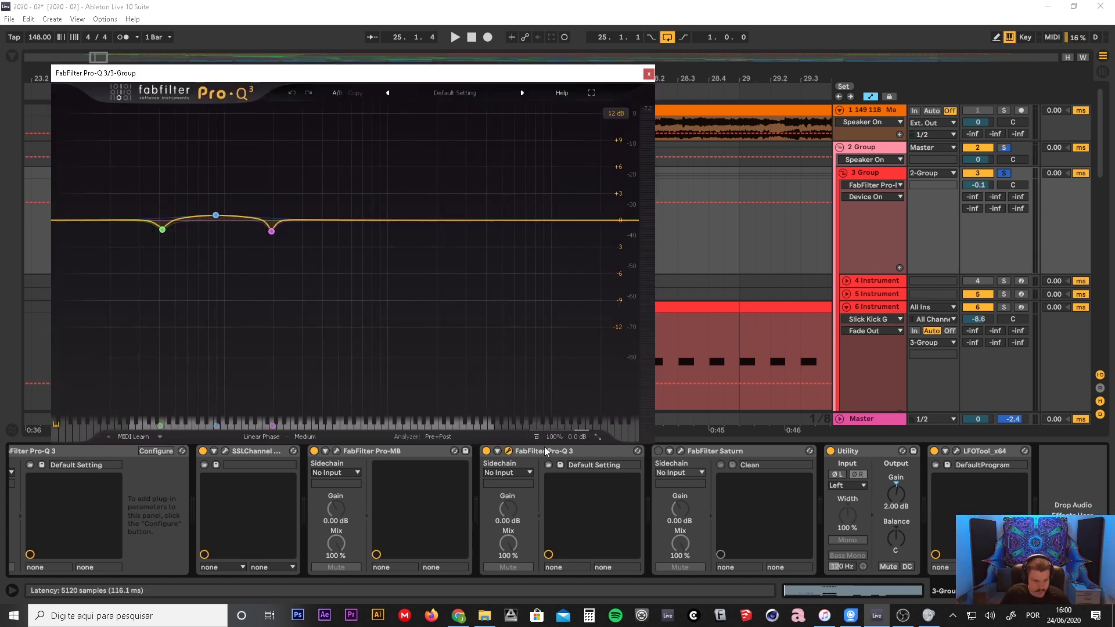
pyautogui.click(648, 74)
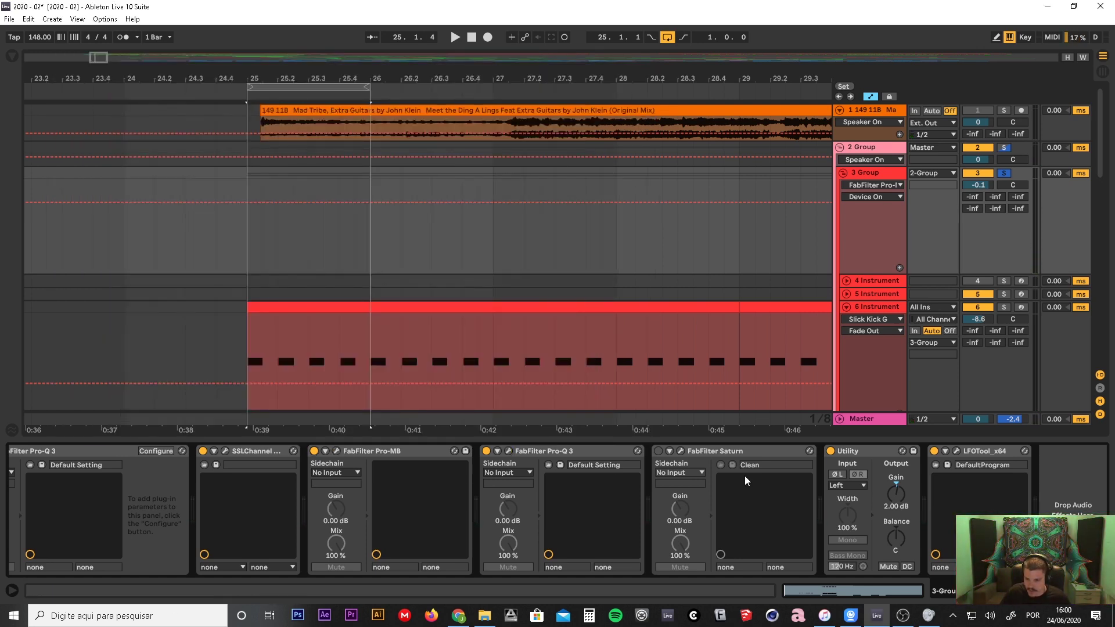
pyautogui.click(957, 451)
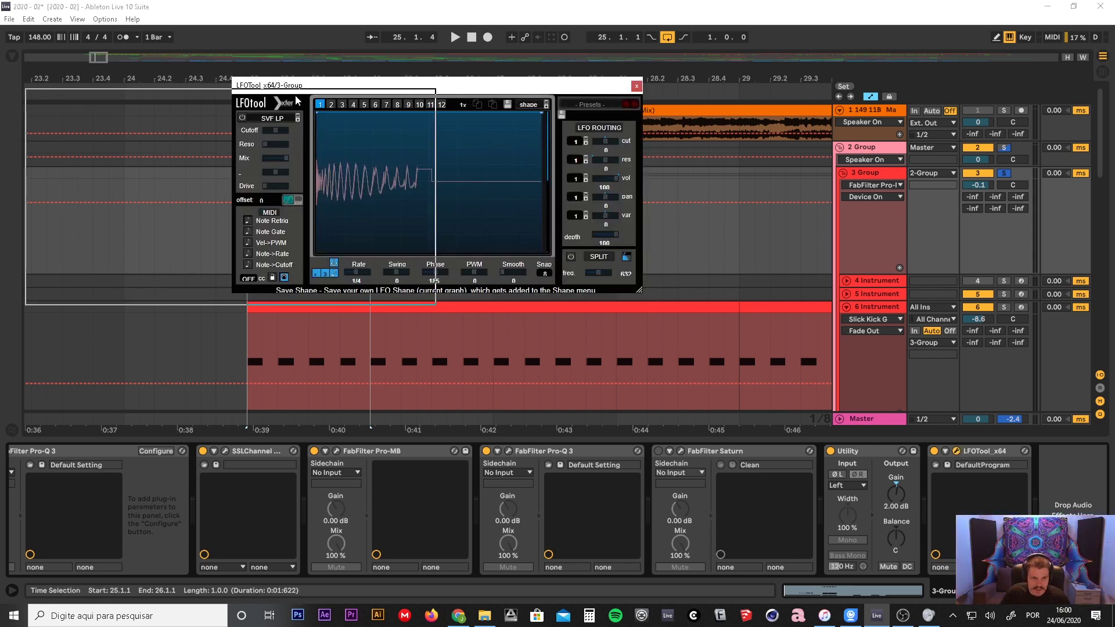
pyautogui.moveTo(507, 84); pyautogui.dragTo(295, 95)
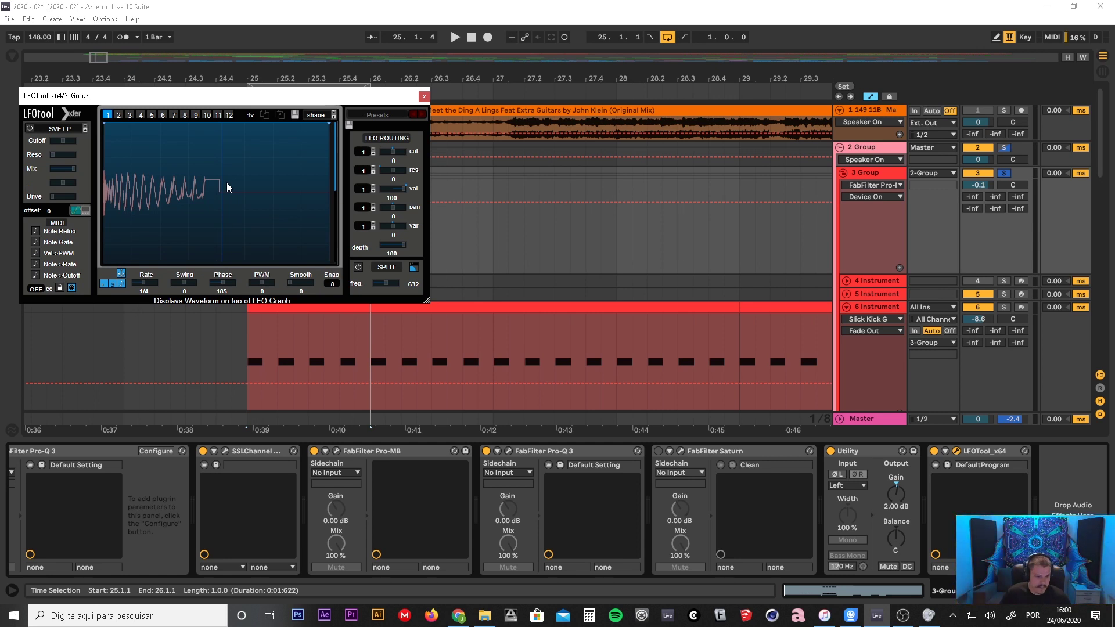
pyautogui.moveTo(212, 97); pyautogui.dragTo(212, 107)
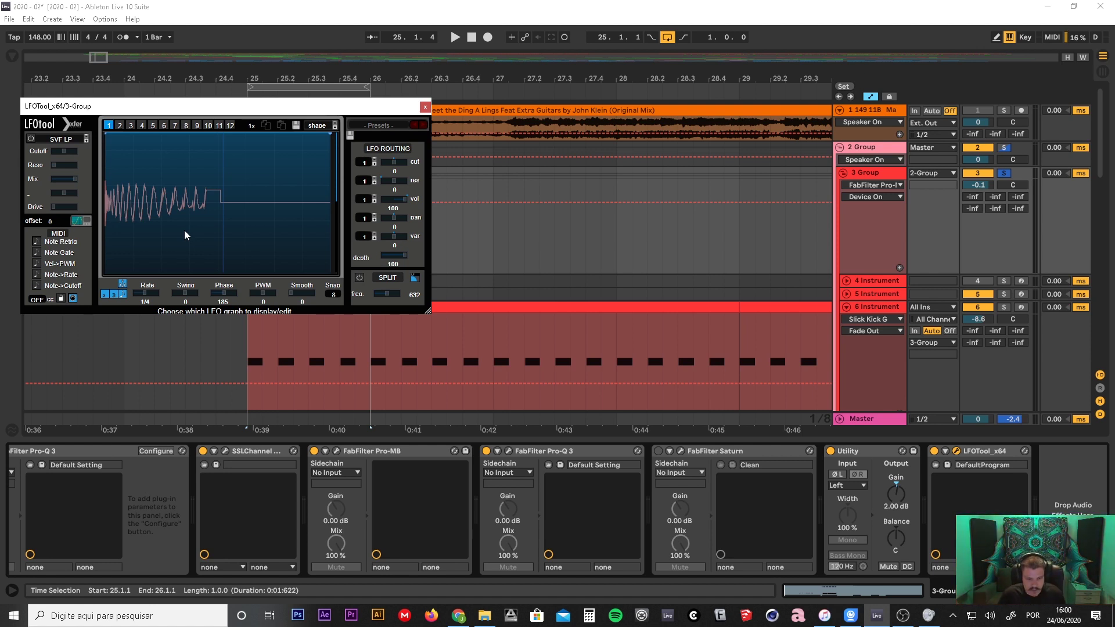
pyautogui.press('space')
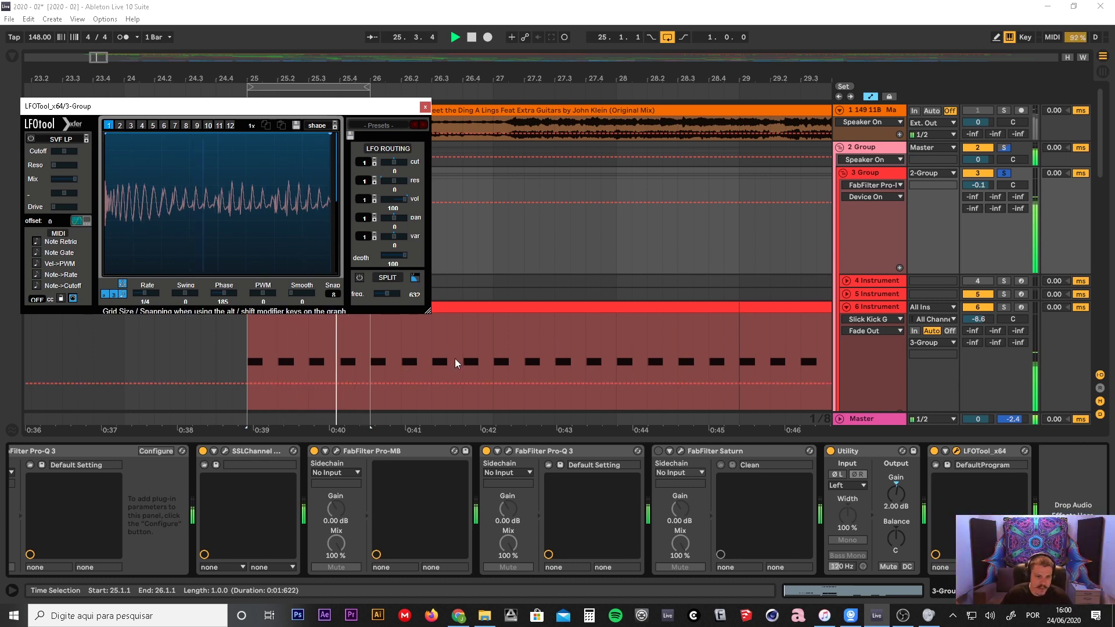
pyautogui.press('space')
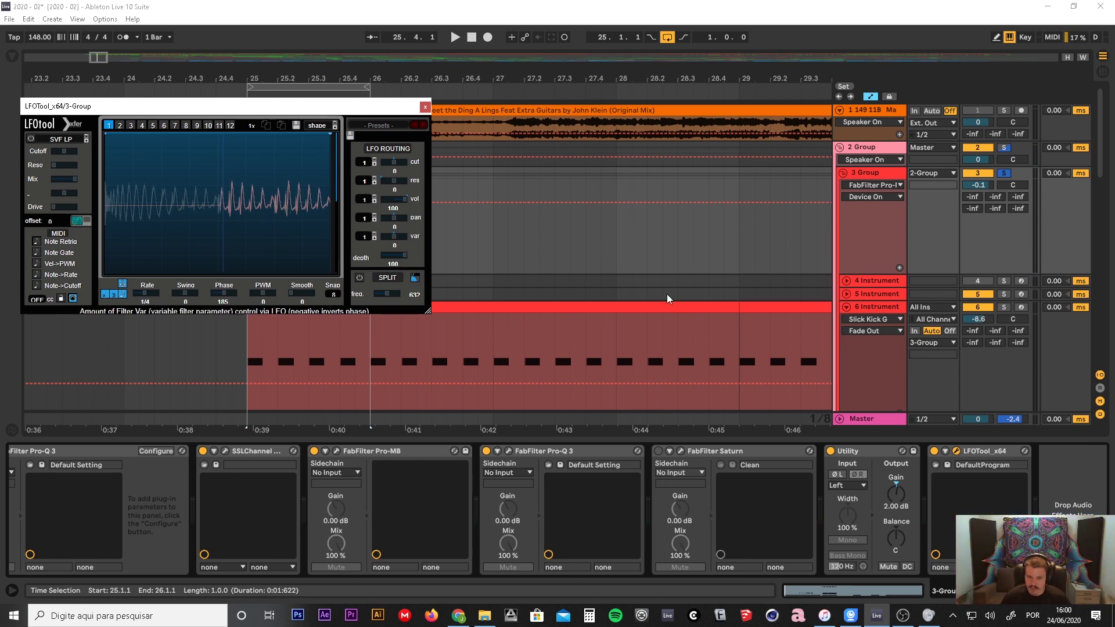
pyautogui.click(425, 107)
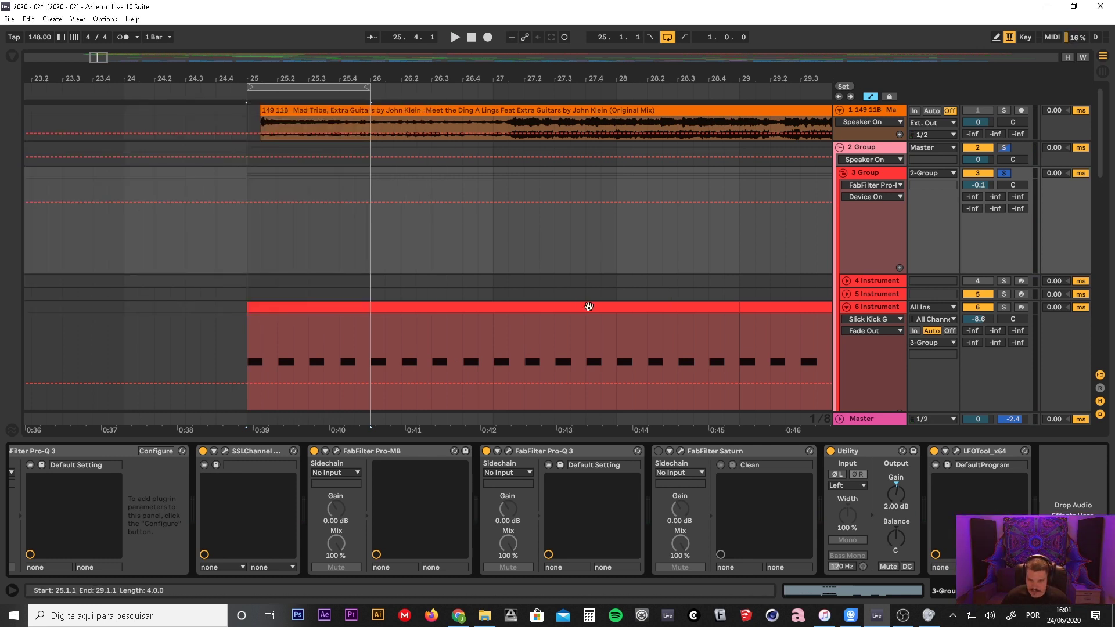
# - Find the start of the 8 Instrument clip at bar 145 and enlarge that track's height, with its device chain shown
pyautogui.scroll(-3, 589, 306)
pyautogui.moveTo(664, 79); pyautogui.dragTo(409, 63)
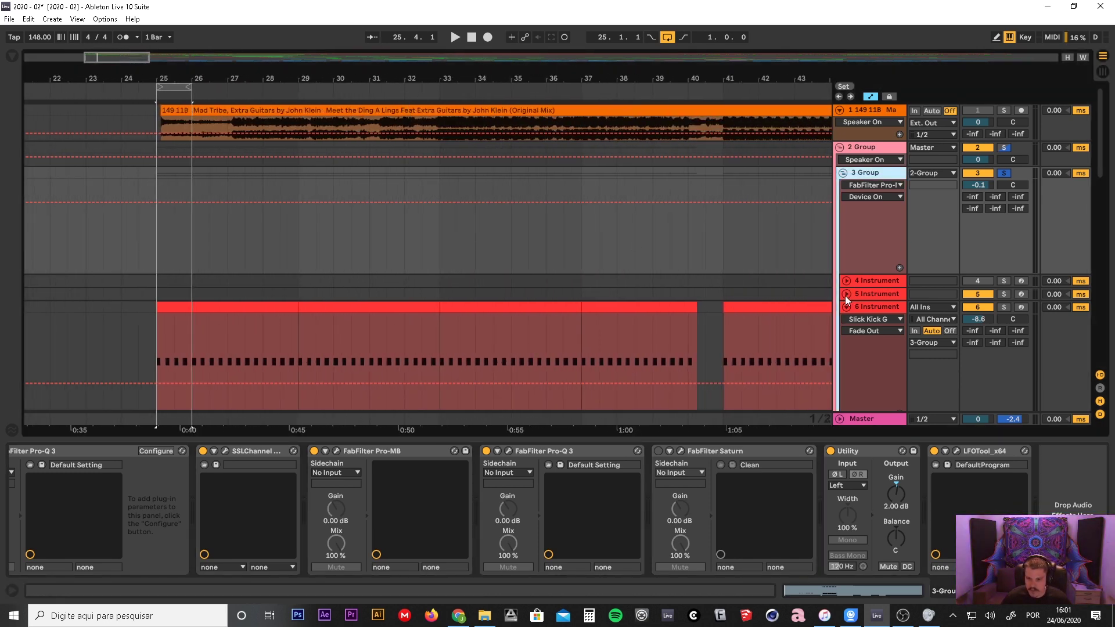
pyautogui.scroll(-10, 845, 295)
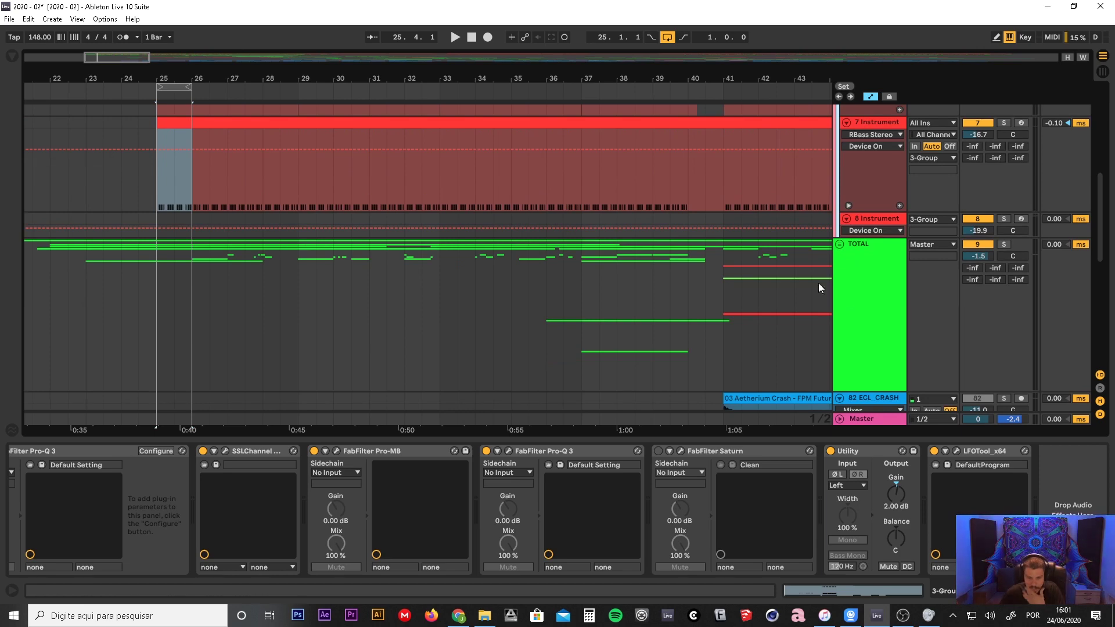
pyautogui.scroll(-8, 749, 254)
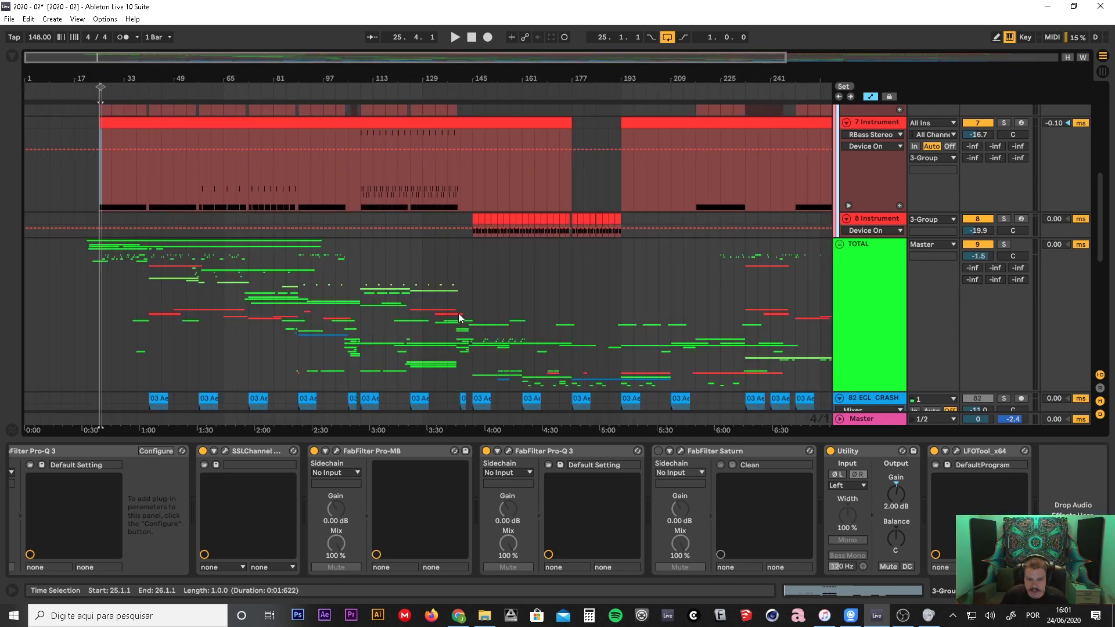
pyautogui.scroll(-1, 458, 316)
pyautogui.moveTo(489, 75); pyautogui.dragTo(508, 291)
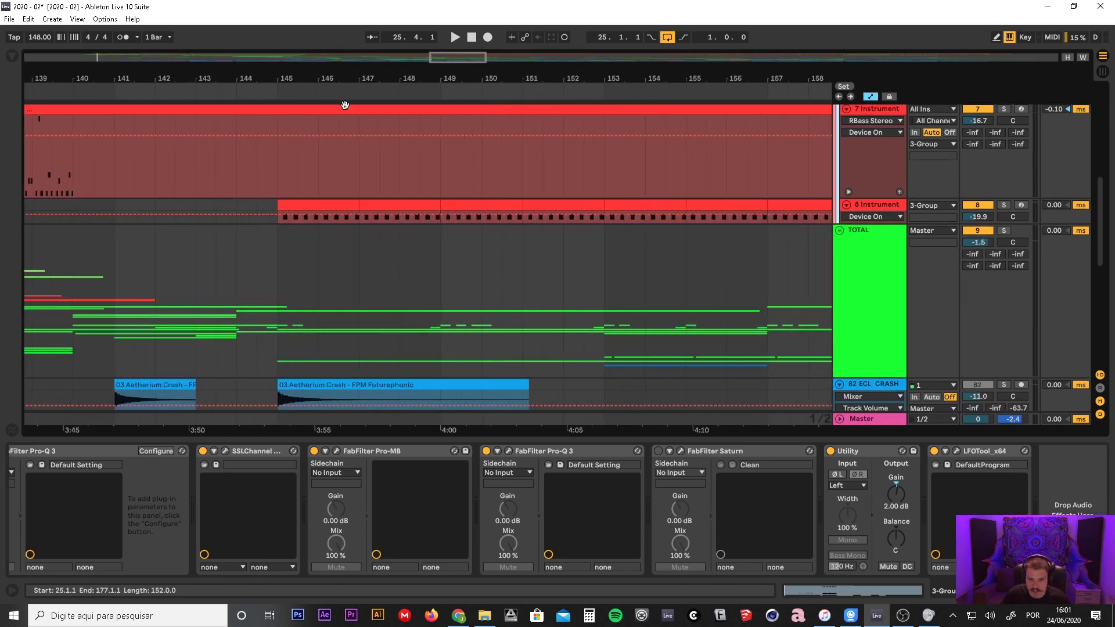
pyautogui.press('+')
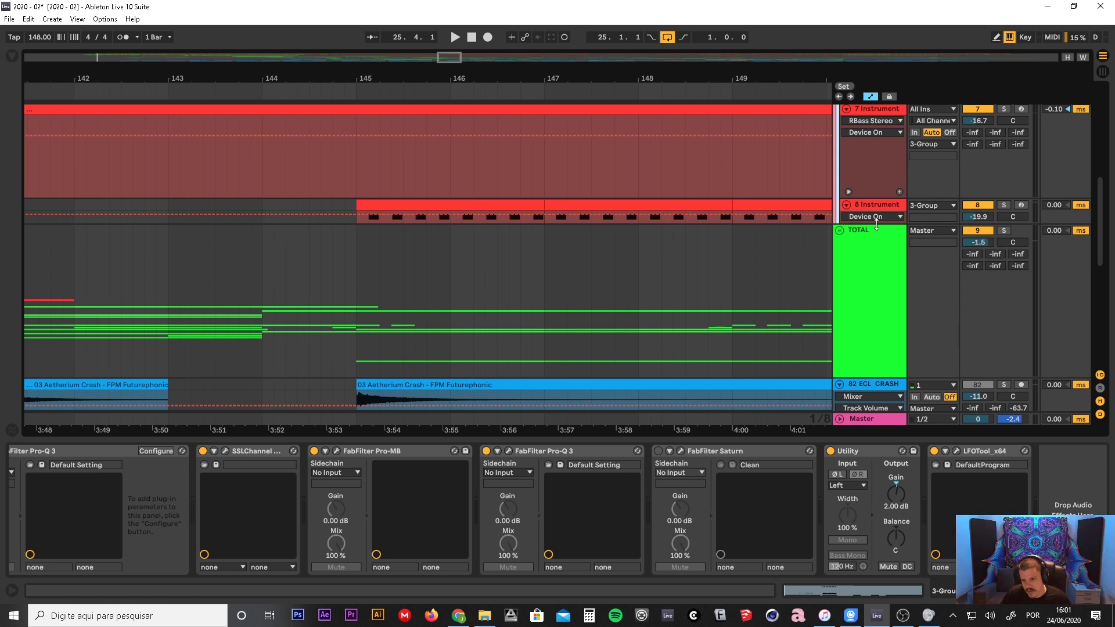
pyautogui.moveTo(877, 226); pyautogui.dragTo(877, 317)
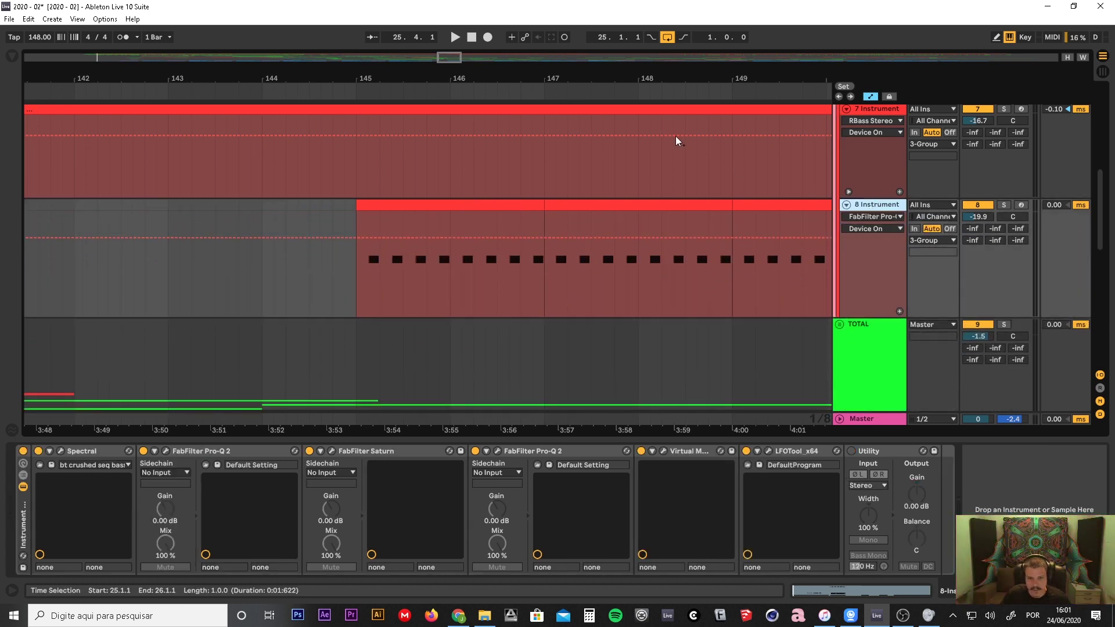
# - Loop the two bars from 145 to 147 on the 8 Instrument track and select the track
pyautogui.moveTo(523, 79); pyautogui.dragTo(319, 84)
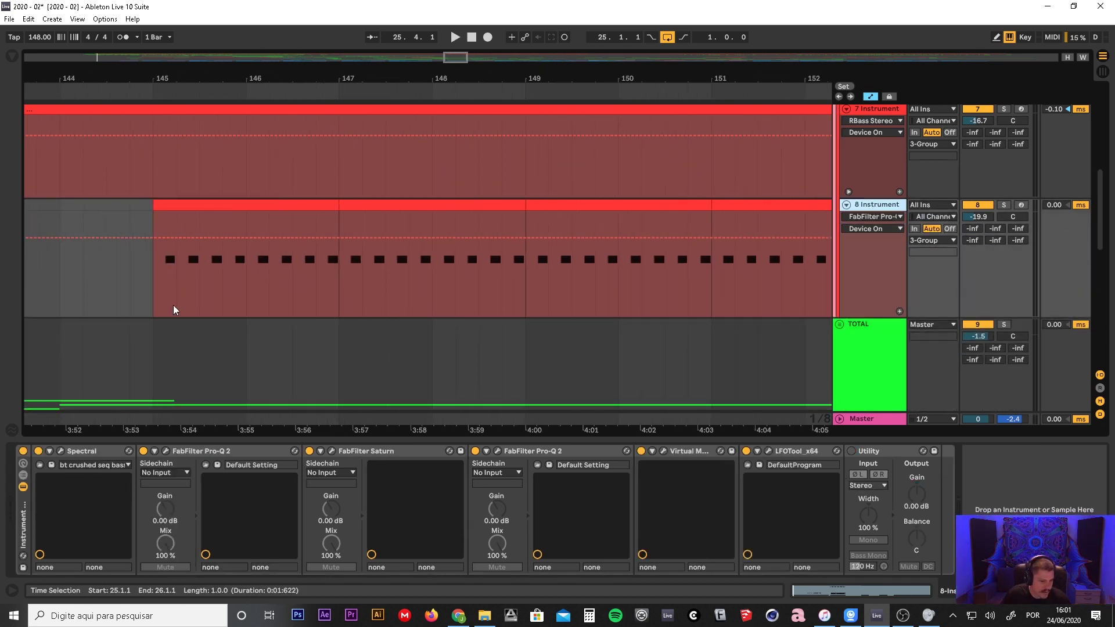
pyautogui.moveTo(174, 306); pyautogui.dragTo(334, 306)
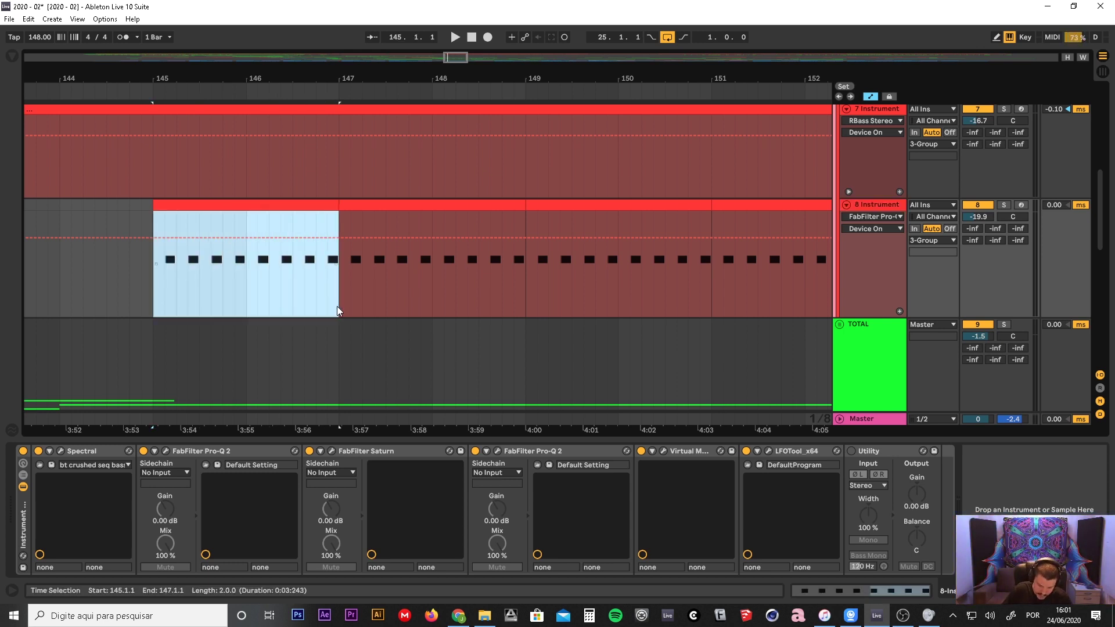
pyautogui.hotkey('ctrl', 'l')
pyautogui.press('z')
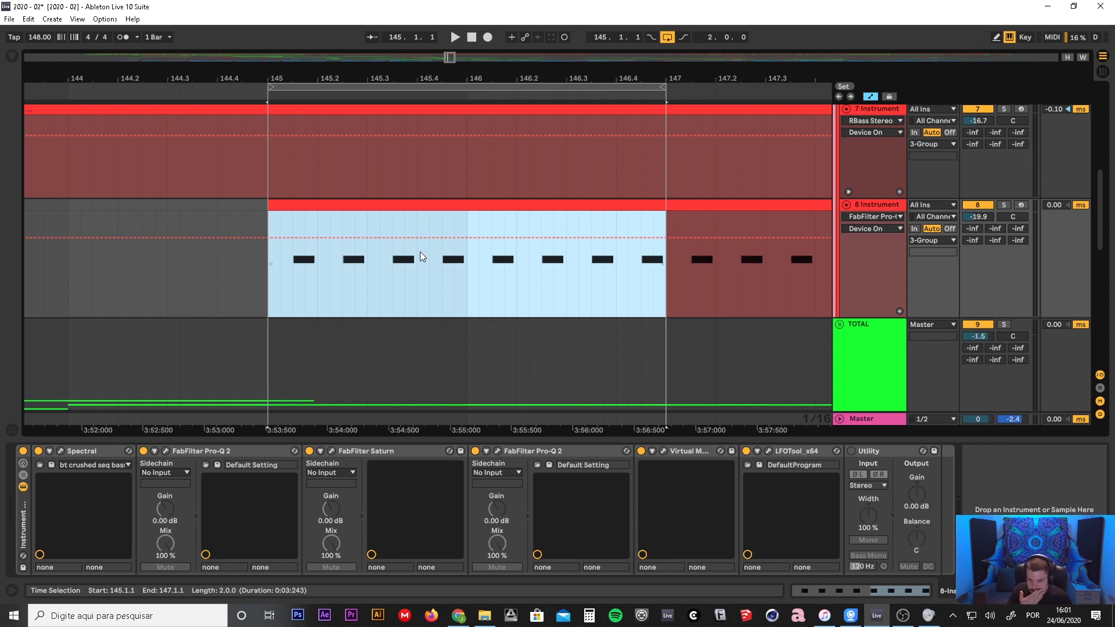
pyautogui.moveTo(464, 82); pyautogui.dragTo(416, 119)
pyautogui.press('z')
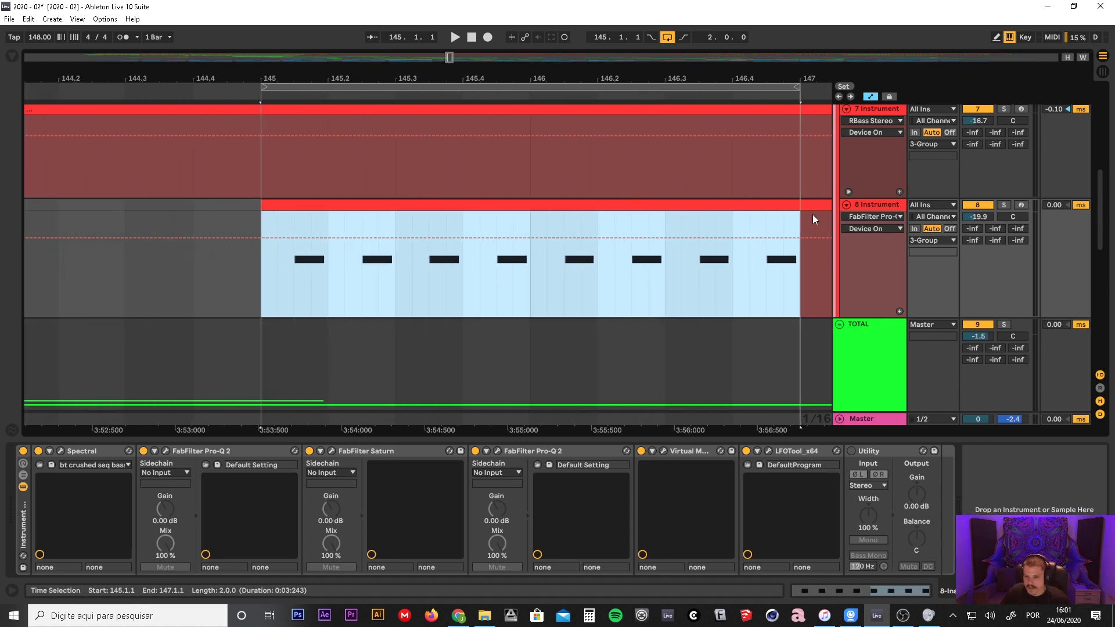
pyautogui.click(873, 209)
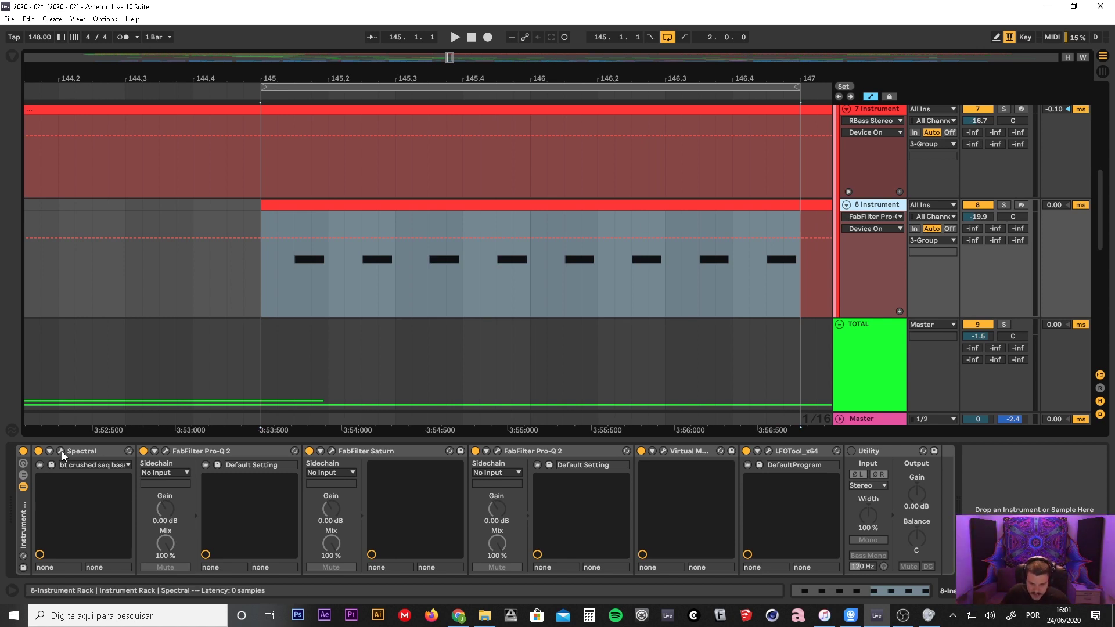
# - Solo the 8 Instrument track, open its Spectral synth, try oscillator 1's wave mix at 0 % B during playback, restore it and close the window
pyautogui.click(1004, 205)
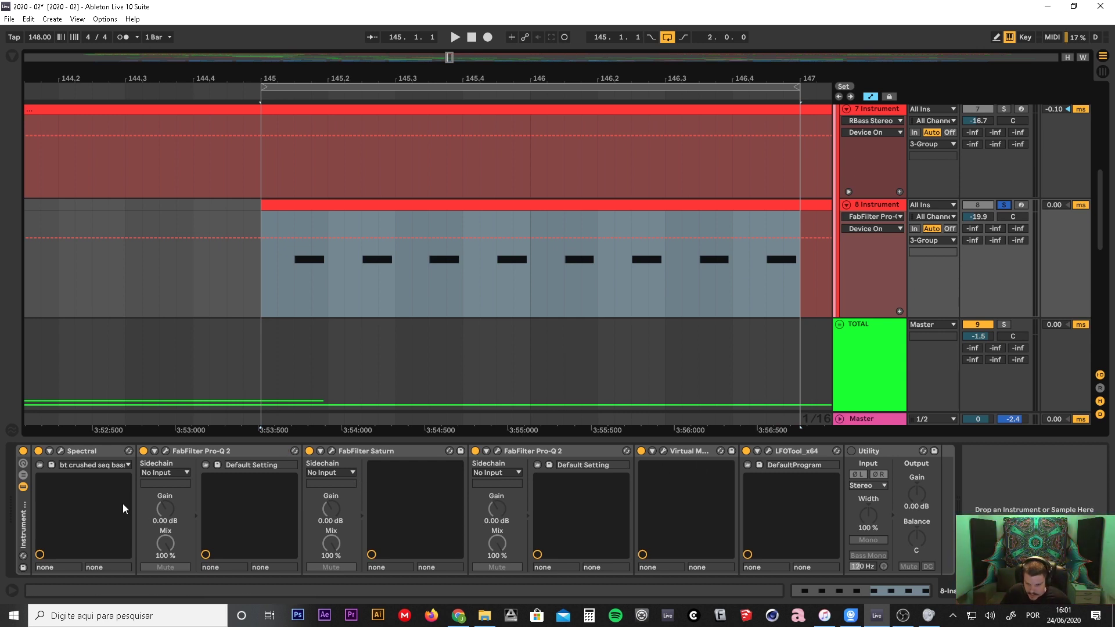
pyautogui.click(60, 451)
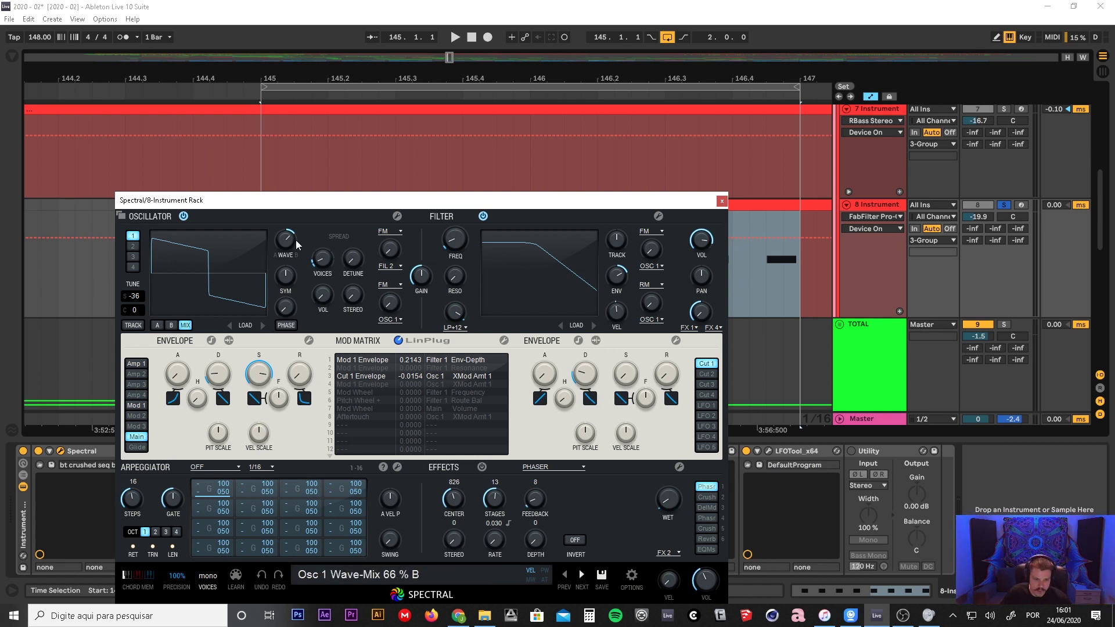
pyautogui.moveTo(291, 244); pyautogui.dragTo(312, 397)
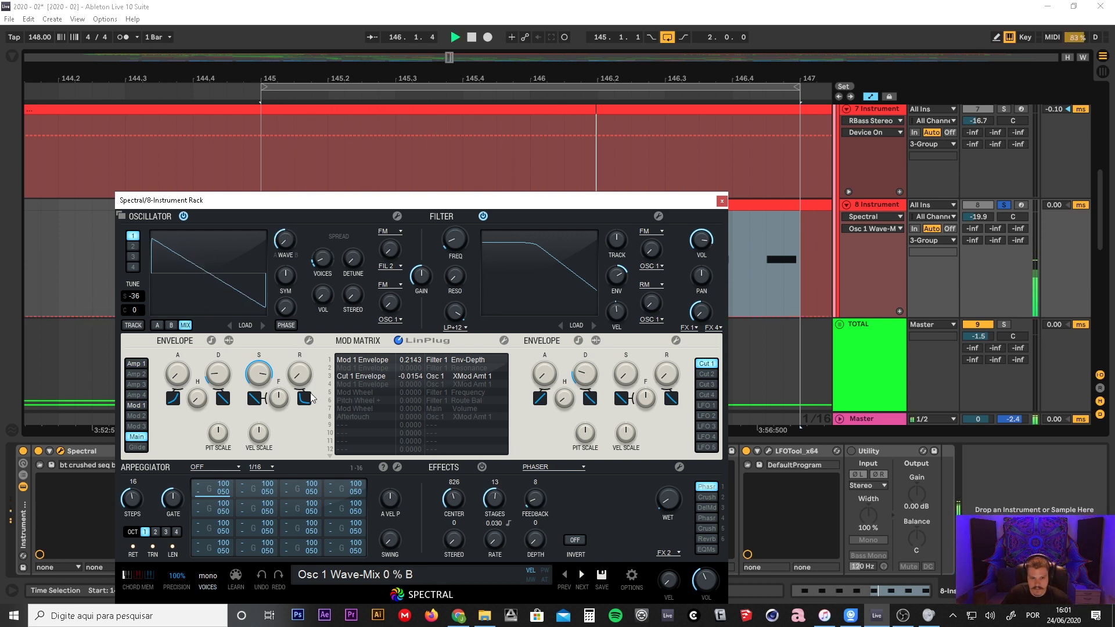
pyautogui.moveTo(312, 398); pyautogui.dragTo(290, 327)
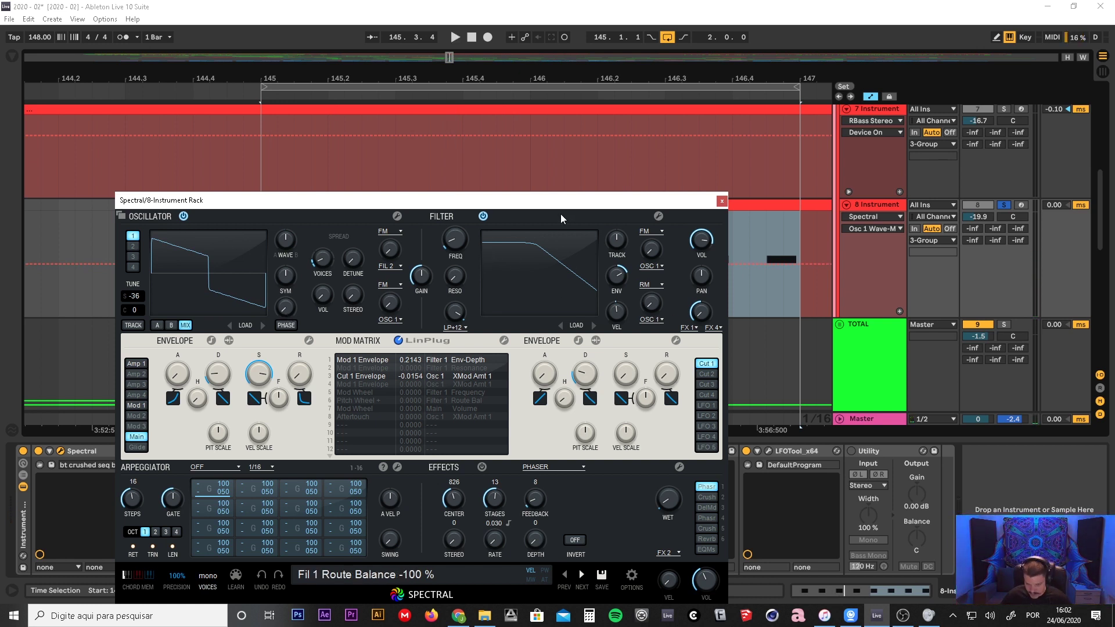
pyautogui.moveTo(560, 195)
pyautogui.mouseDown()
pyautogui.moveTo(544, 177)
pyautogui.moveTo(568, 186)
pyautogui.mouseUp()
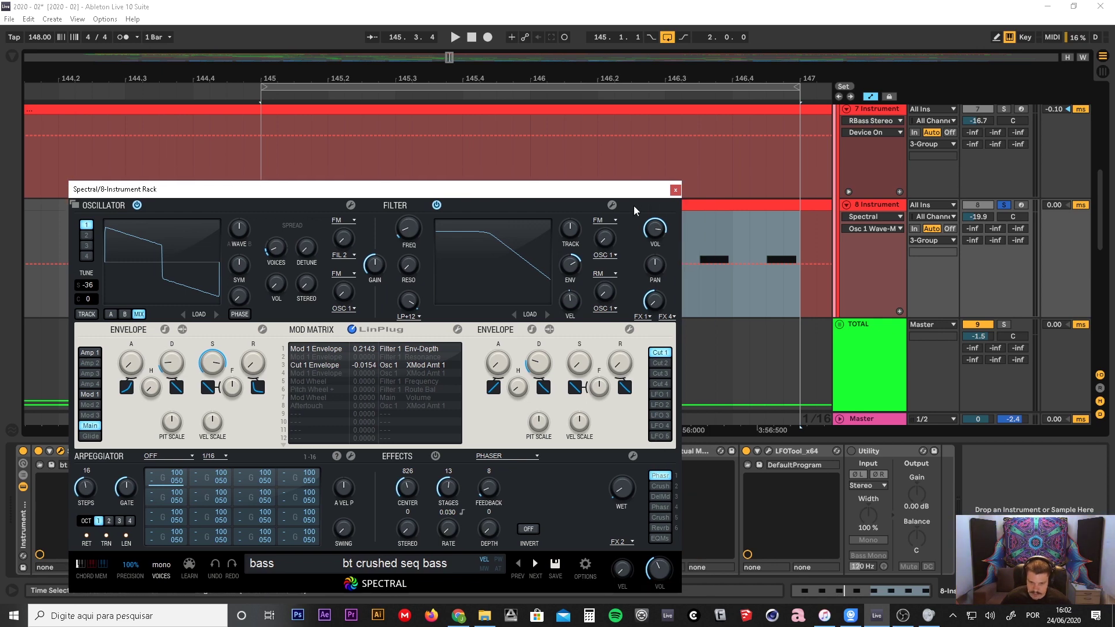
pyautogui.click(675, 191)
# - Unfold the 5 Instrument track inside the 3 Group and enlarge its height, with its device chain shown
pyautogui.scroll(3, 880, 293)
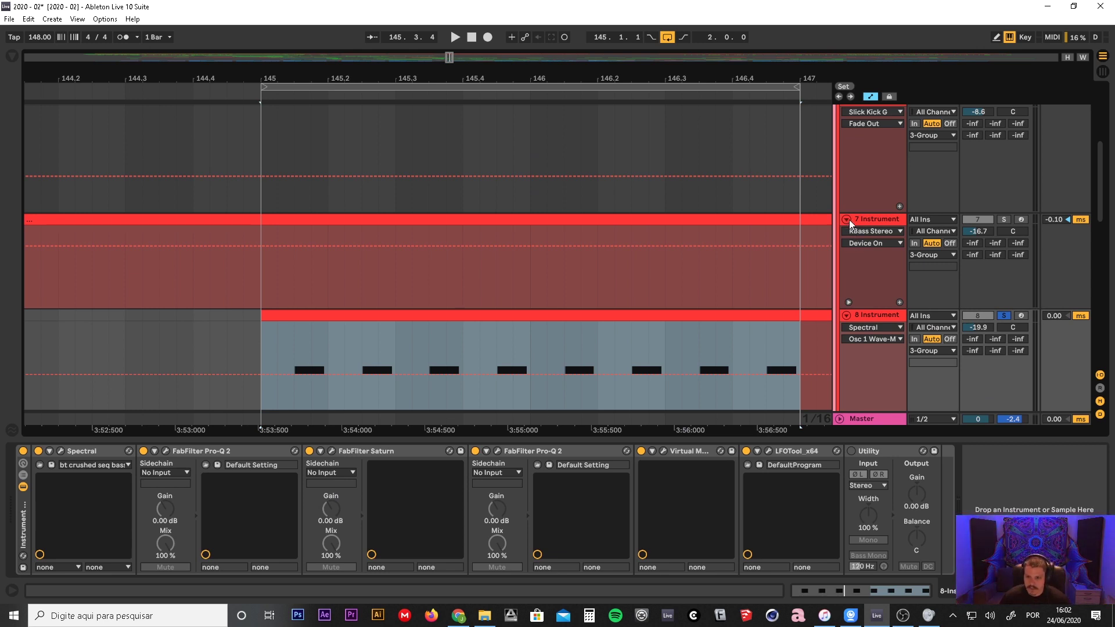
pyautogui.moveTo(639, 81); pyautogui.dragTo(501, 46)
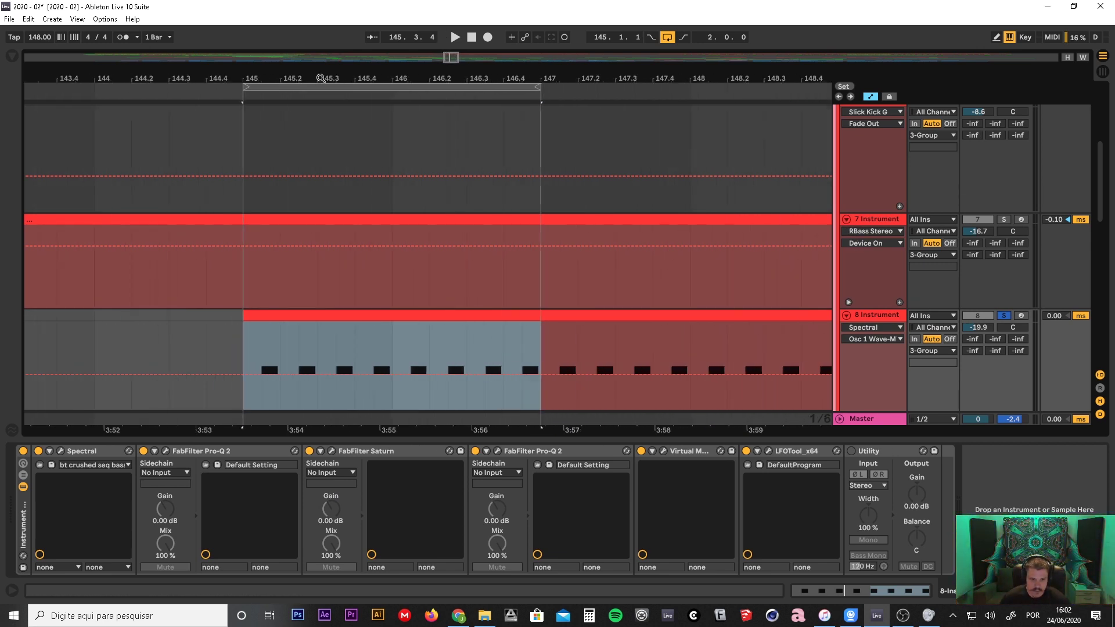
pyautogui.moveTo(320, 78); pyautogui.dragTo(441, 130)
pyautogui.scroll(5, 733, 288)
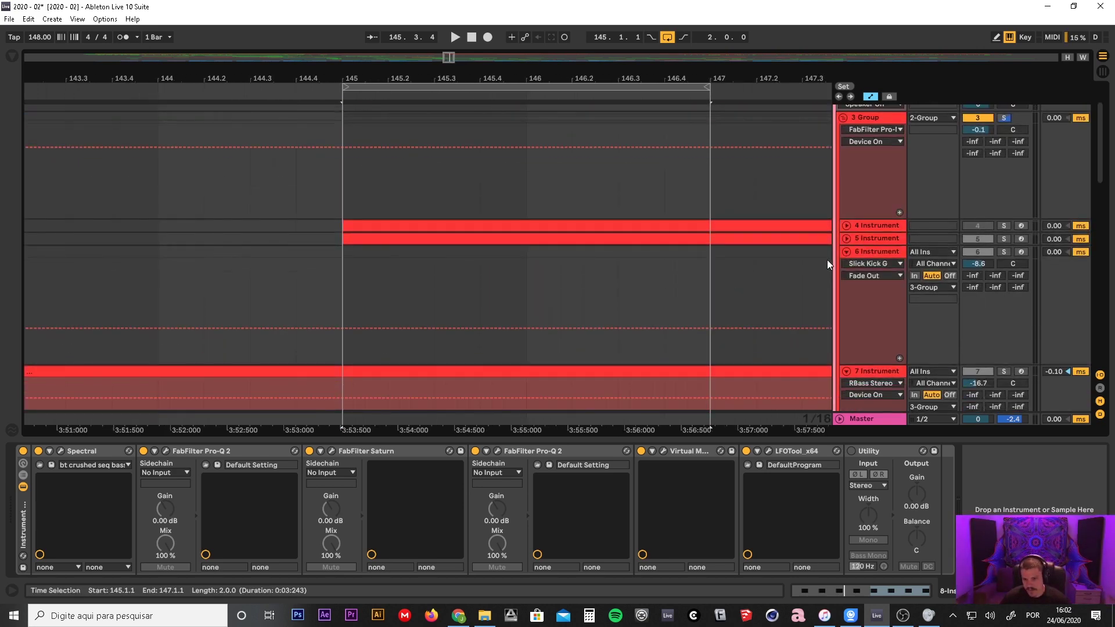
pyautogui.click(846, 239)
pyautogui.scroll(-1, 873, 287)
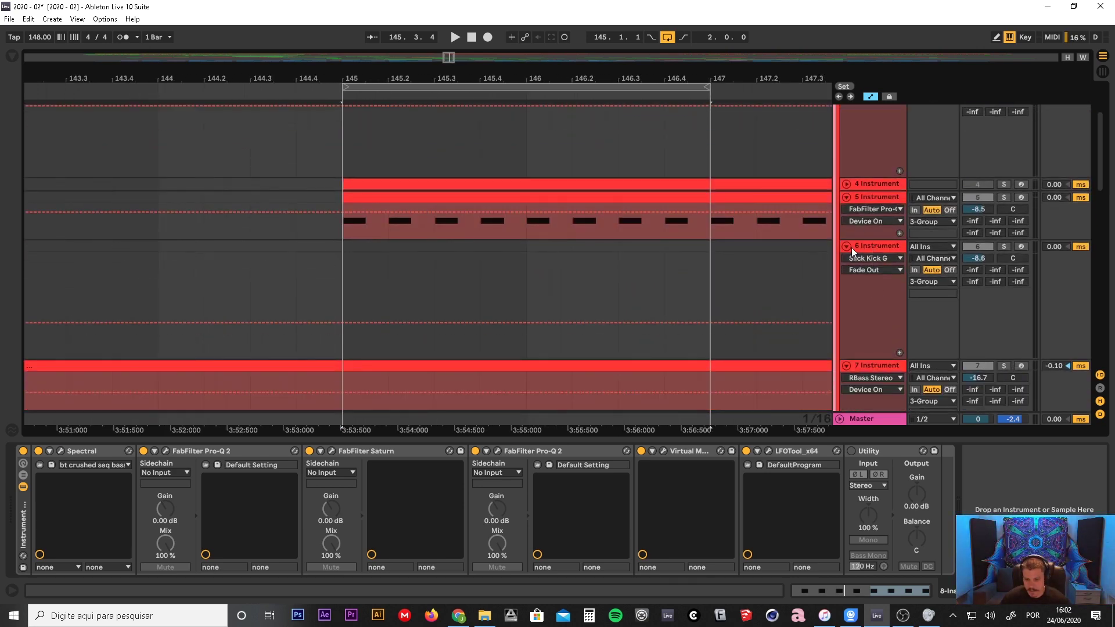
pyautogui.moveTo(859, 243); pyautogui.dragTo(858, 290)
pyautogui.scroll(-1, 858, 290)
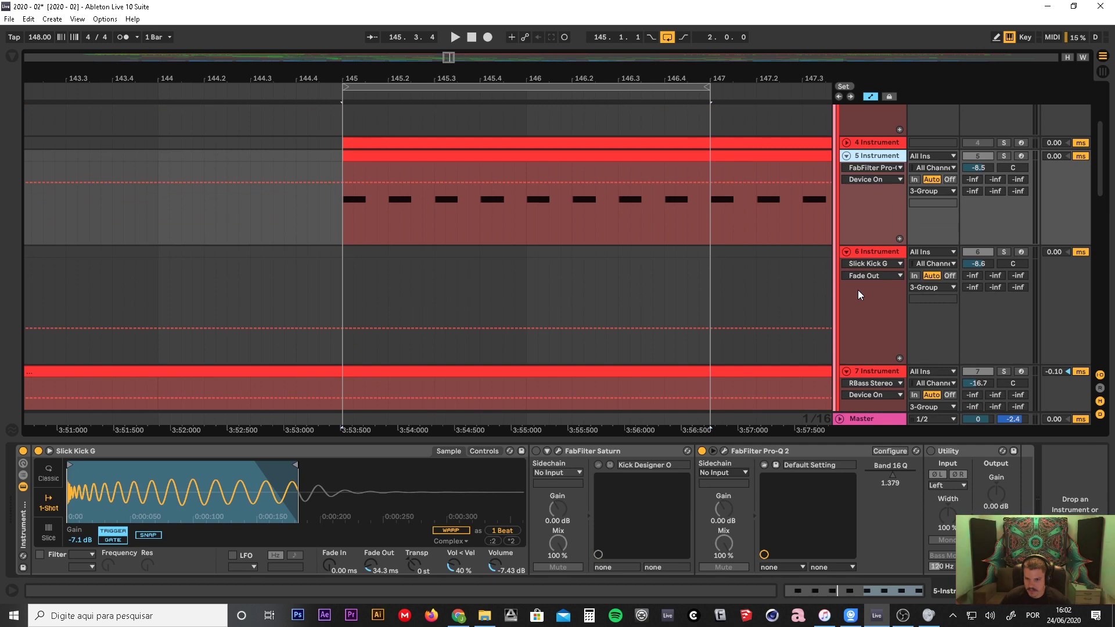
pyautogui.scroll(-3, 858, 291)
pyautogui.scroll(5, 858, 291)
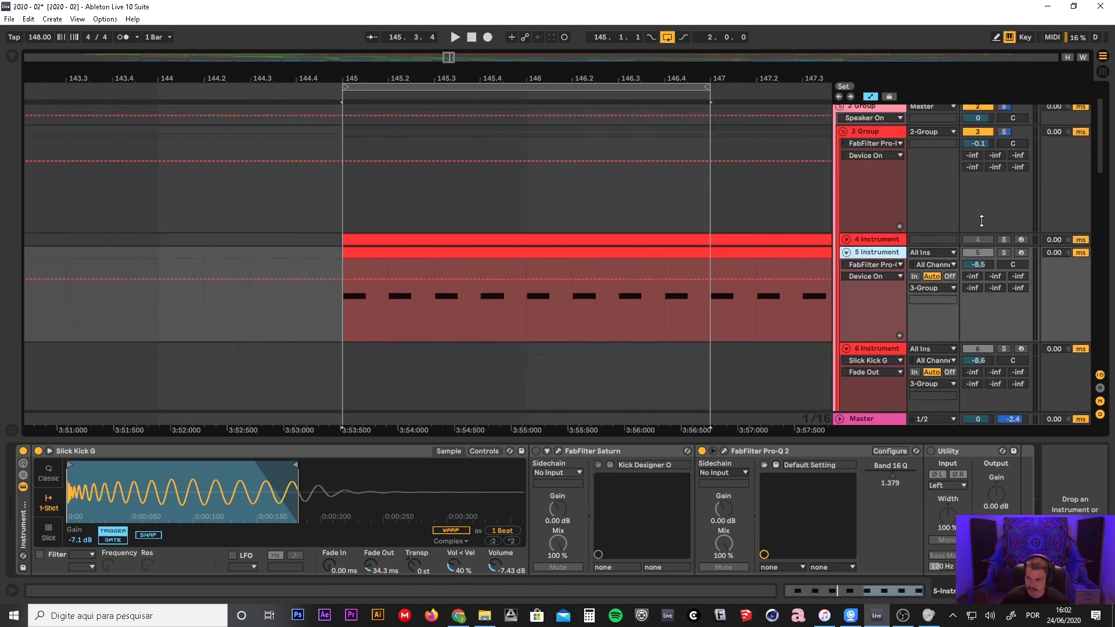
# - Solo the whole 3 Group and play the loop from bar 145 to 147 to hear kick and basses together
pyautogui.click(882, 130)
pyautogui.press('space')
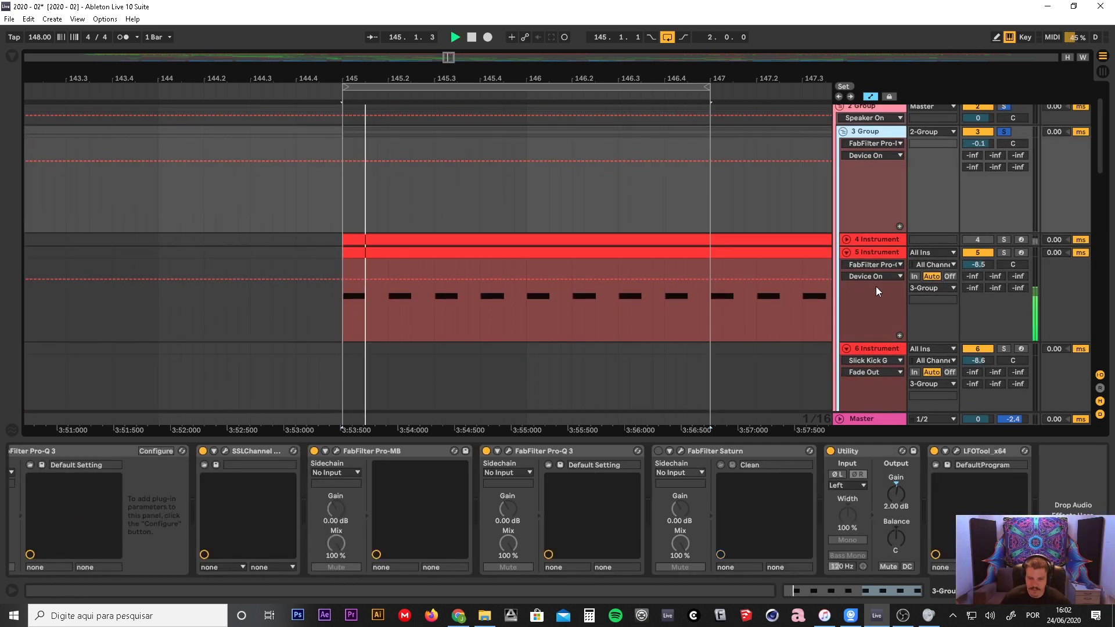
pyautogui.moveTo(527, 78); pyautogui.dragTo(407, 77)
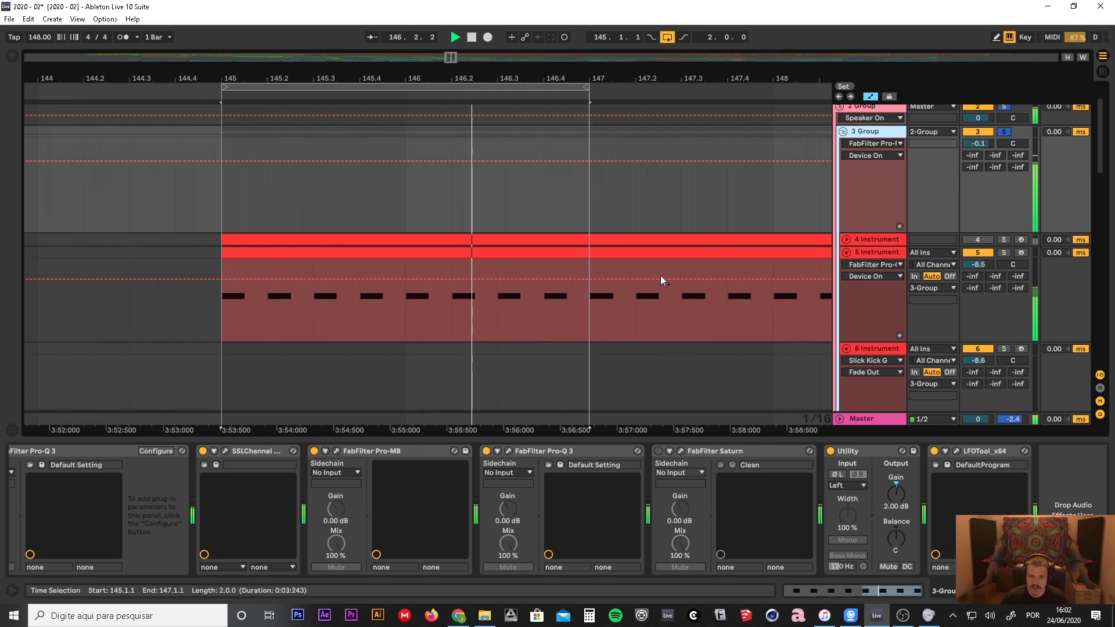
pyautogui.scroll(-10, 685, 292)
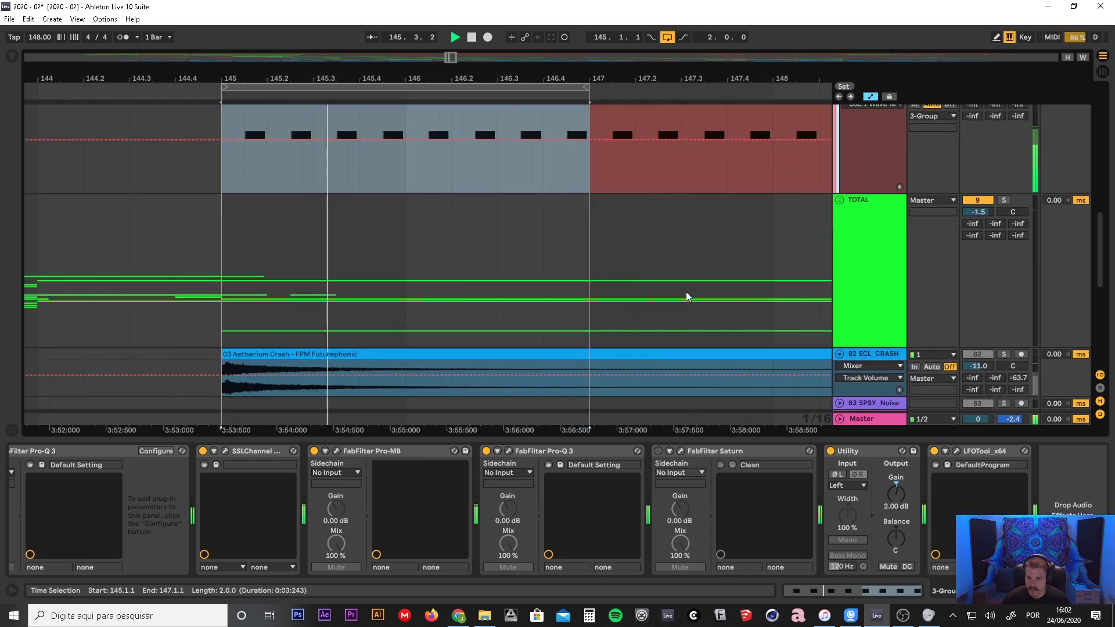
# - Show the 8 Instrument track's device chain and open its Virtual Mix Rack, placing the window clear of the device chain
pyautogui.scroll(2, 686, 291)
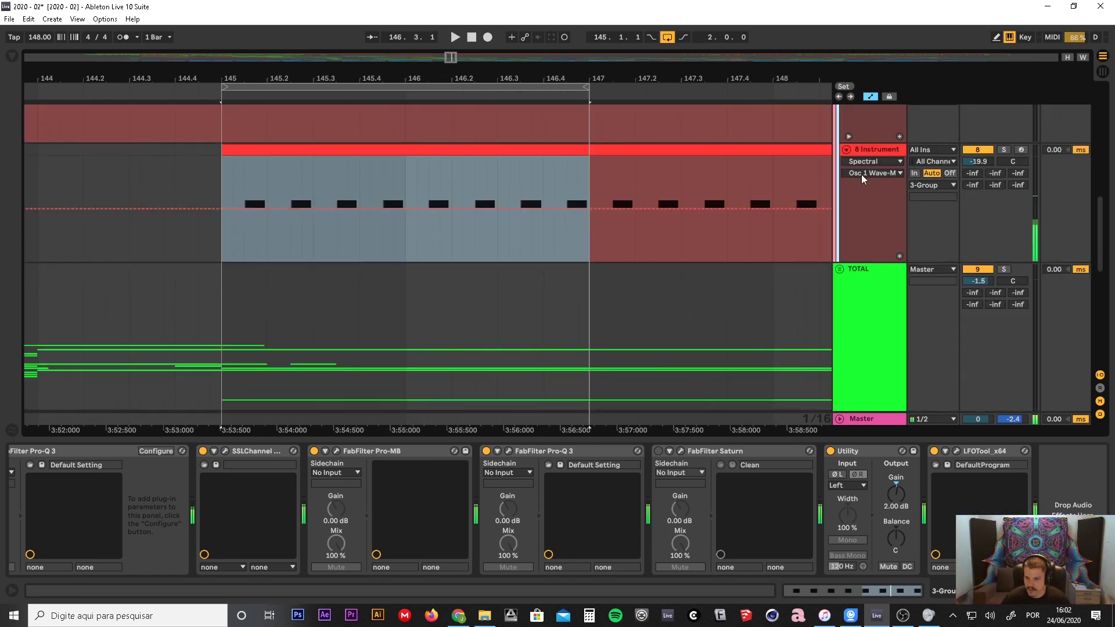
pyautogui.click(865, 209)
pyautogui.scroll(-2, 584, 302)
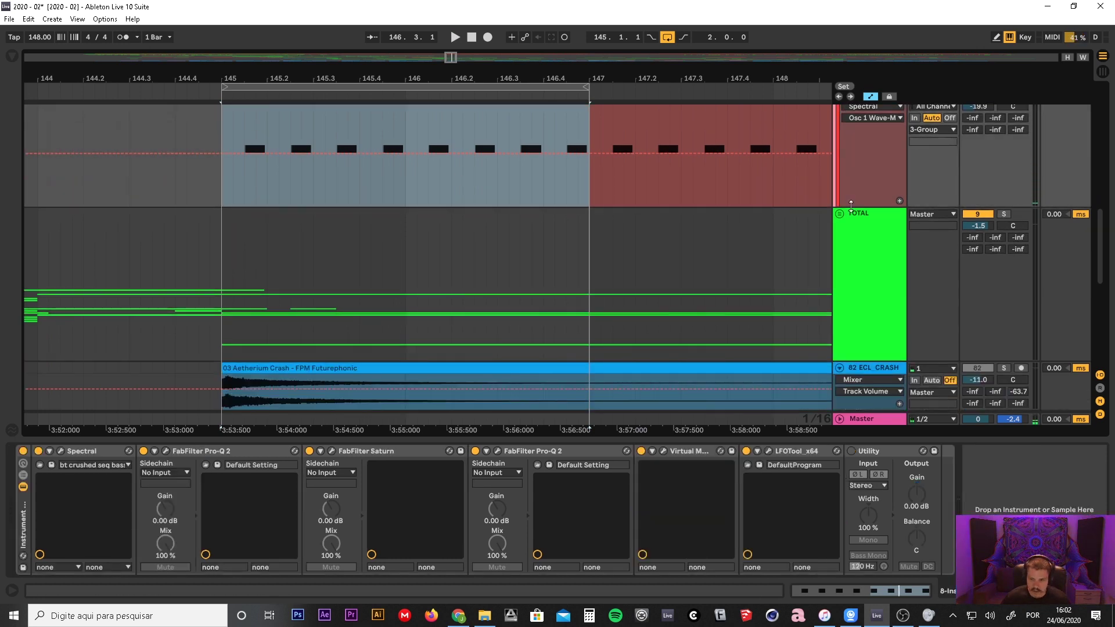
pyautogui.scroll(2, 851, 206)
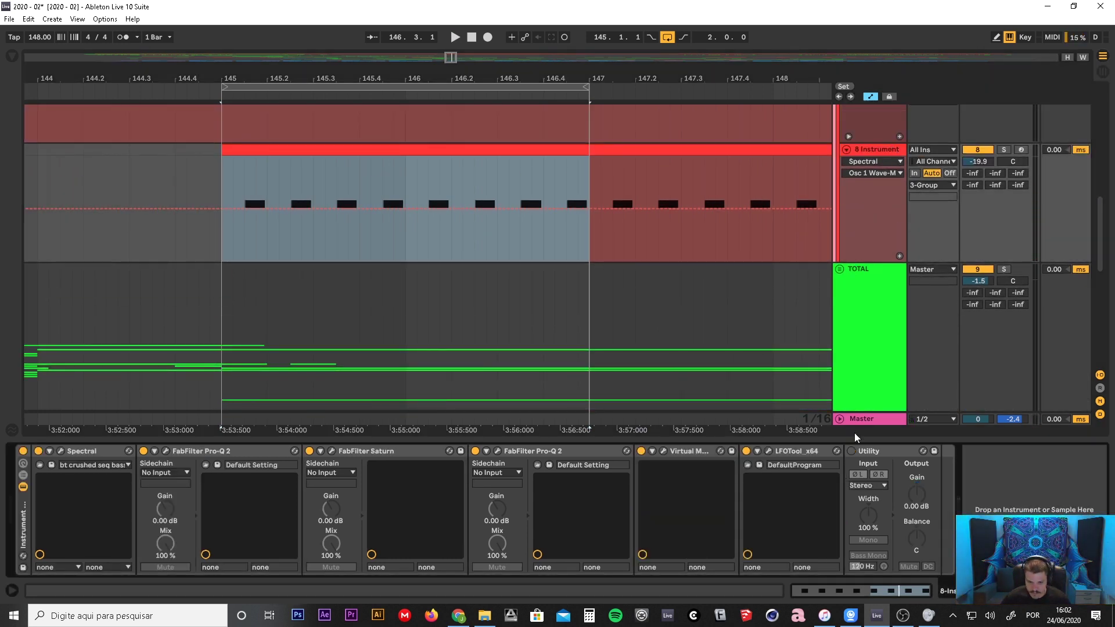
pyautogui.click(664, 451)
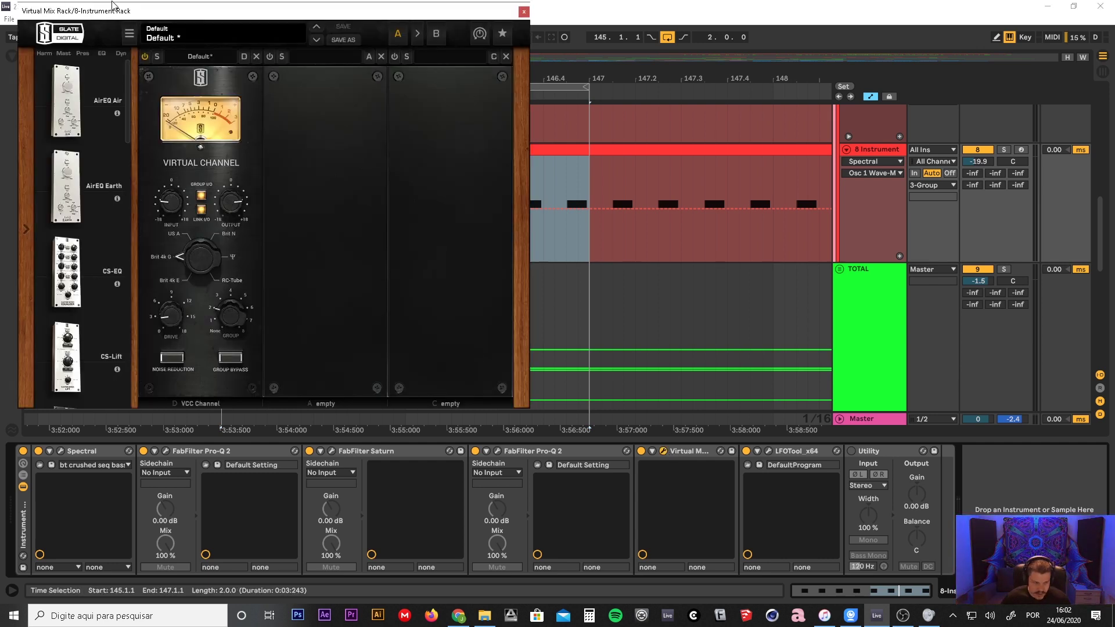
pyautogui.moveTo(155, 18); pyautogui.dragTo(153, 56)
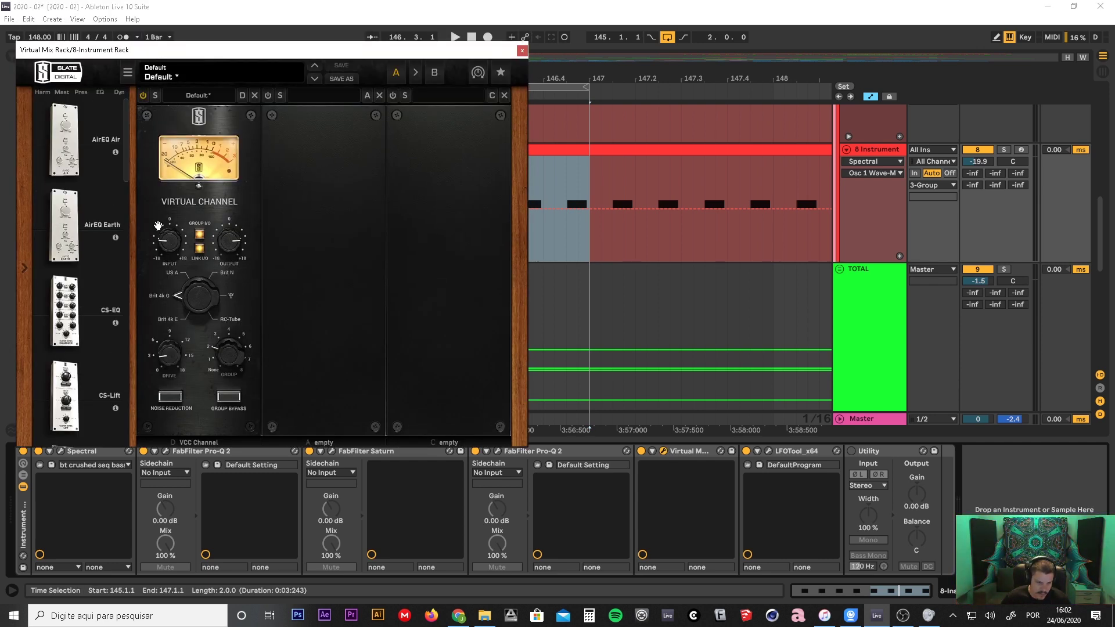
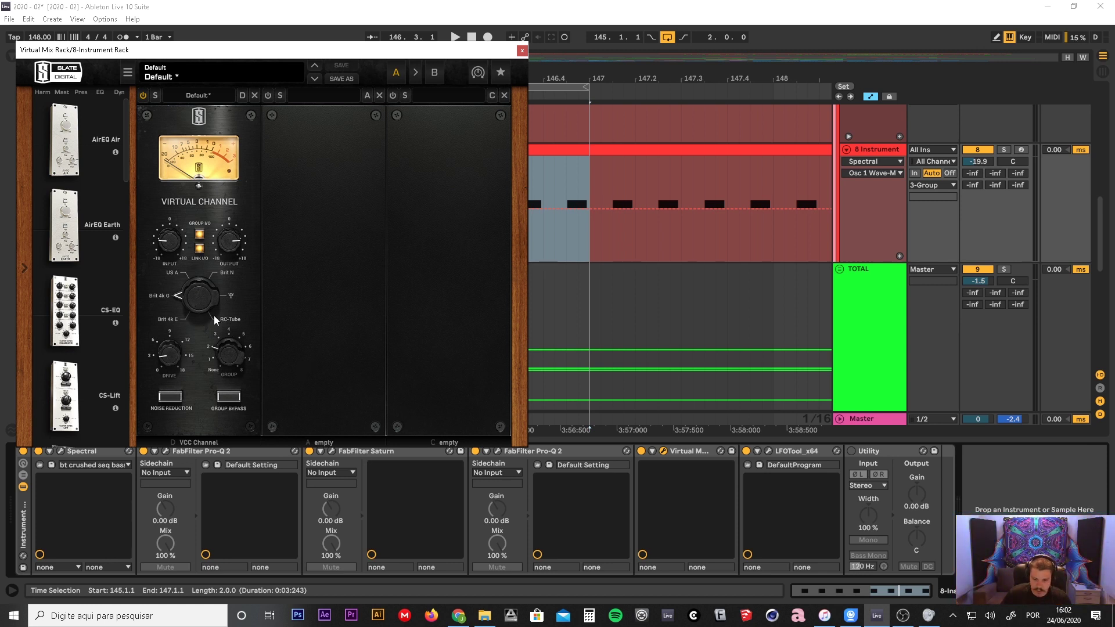
# - Solo the 8 Instrument track, play the loop and switch the Virtual Channel's console type to US A
pyautogui.moveTo(608, 76); pyautogui.dragTo(826, 39)
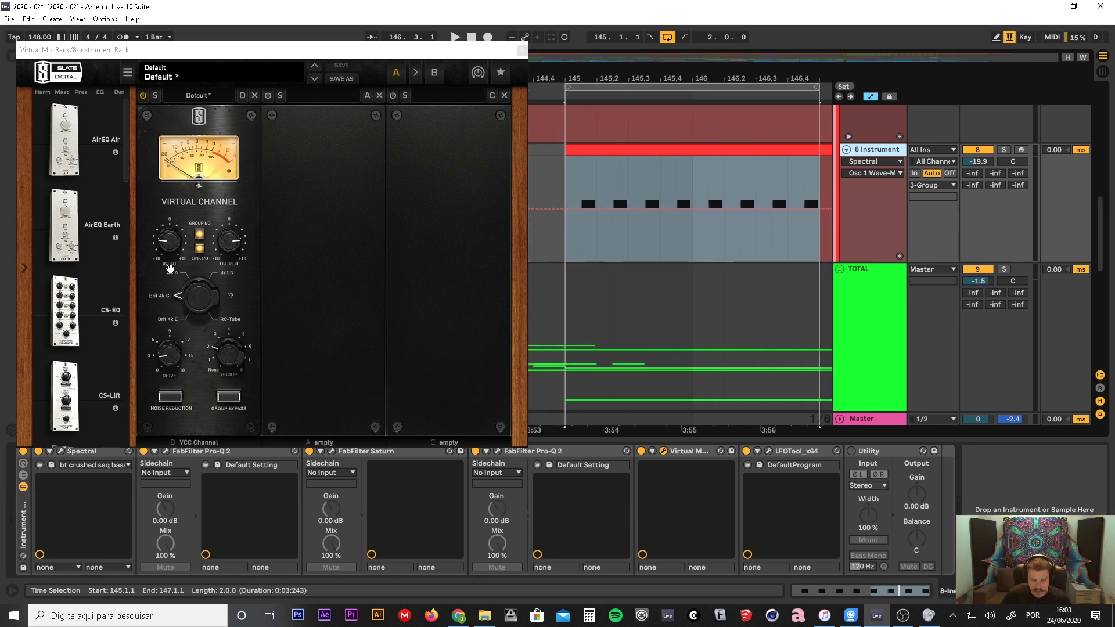
pyautogui.moveTo(671, 76); pyautogui.dragTo(676, 77)
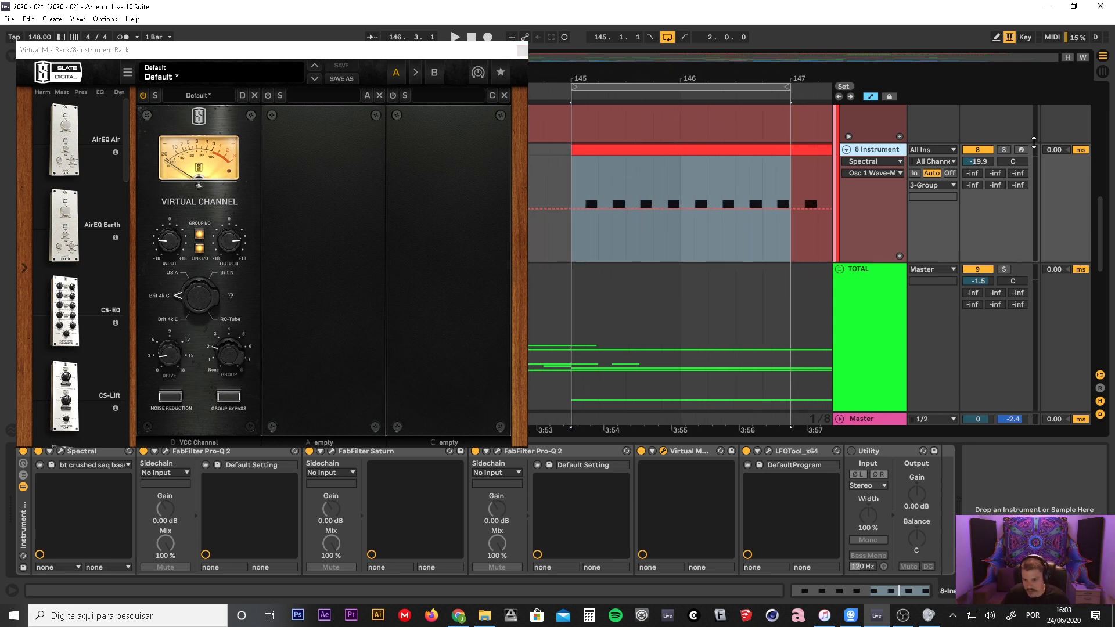
pyautogui.click(1001, 150)
pyautogui.click(886, 151)
pyautogui.press('space')
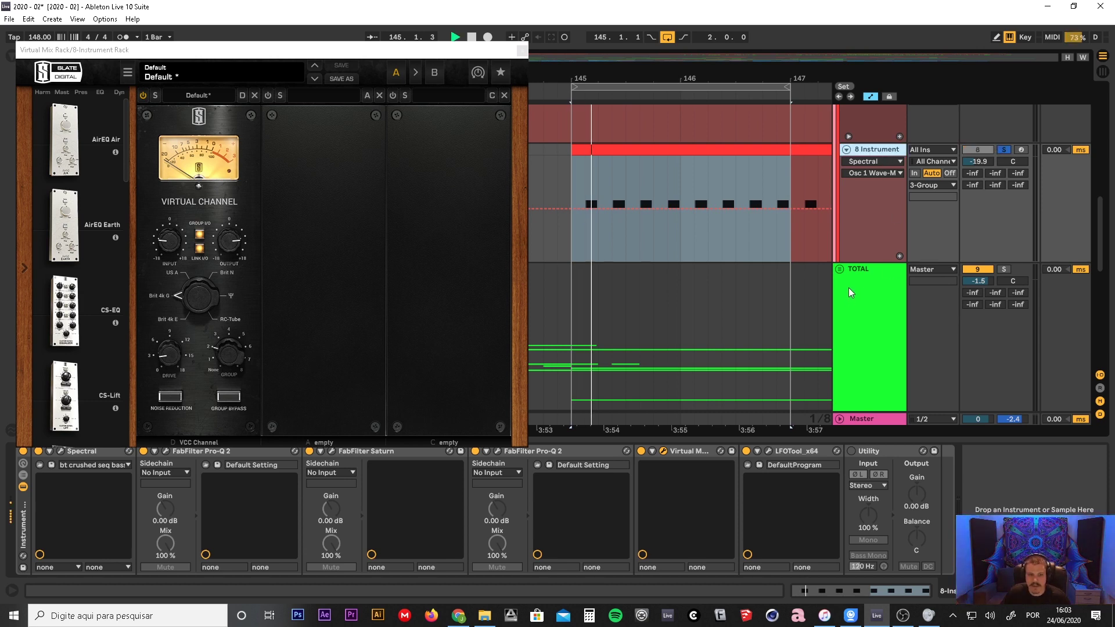
pyautogui.moveTo(192, 295); pyautogui.dragTo(192, 257)
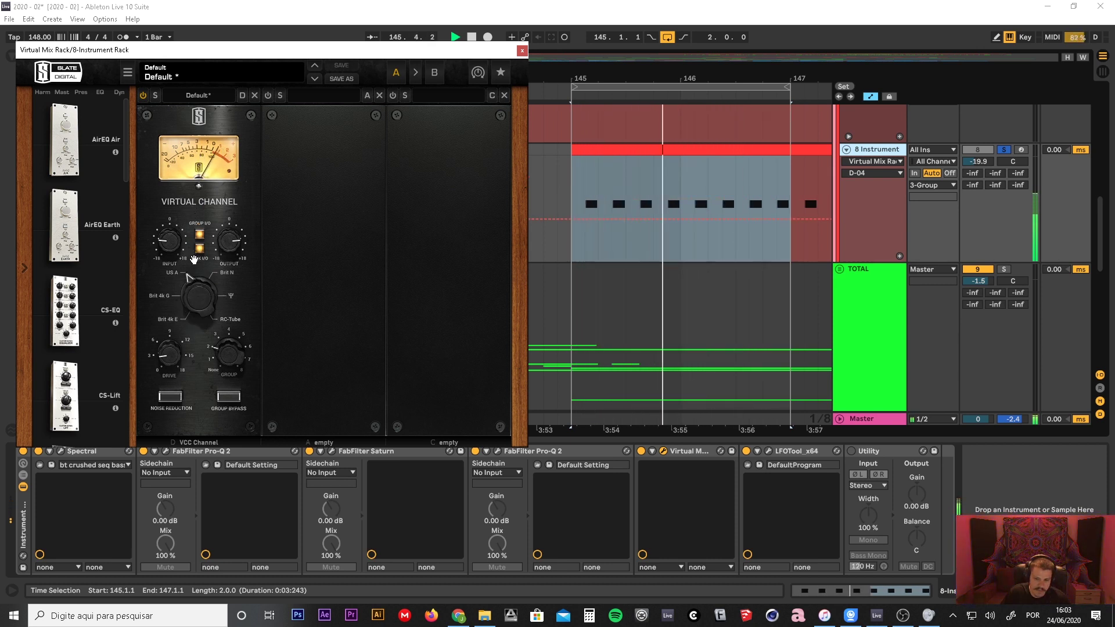
# - Watch the 8 Instrument waveform in LFOTool while switching the Virtual Channel to Brit N and back to Brit 4k G, and close LFOTool
pyautogui.click(875, 152)
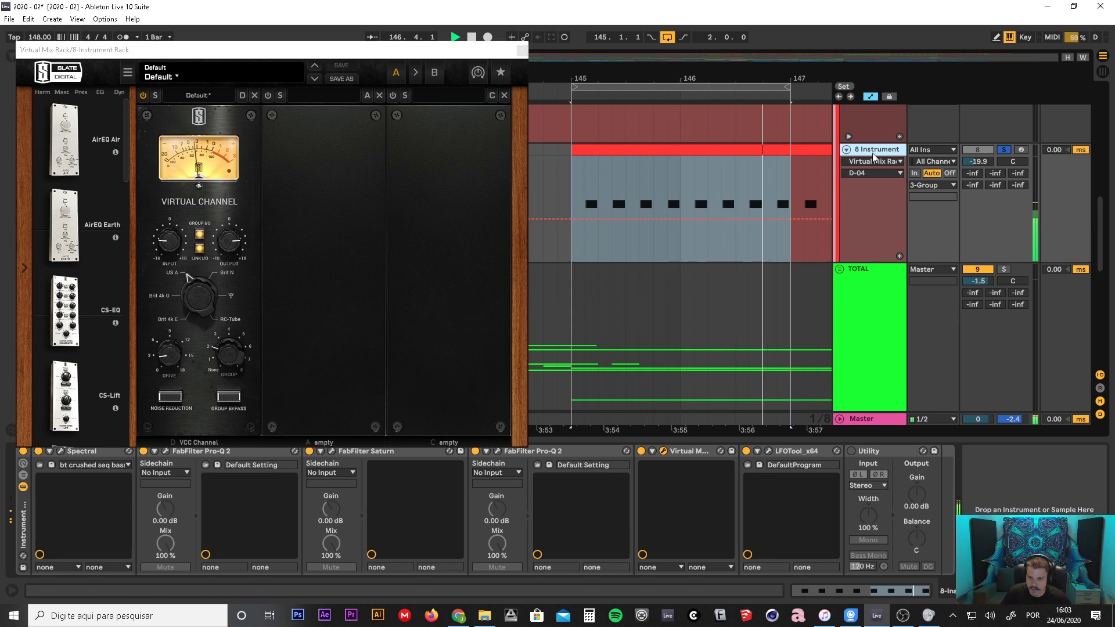
pyautogui.click(768, 451)
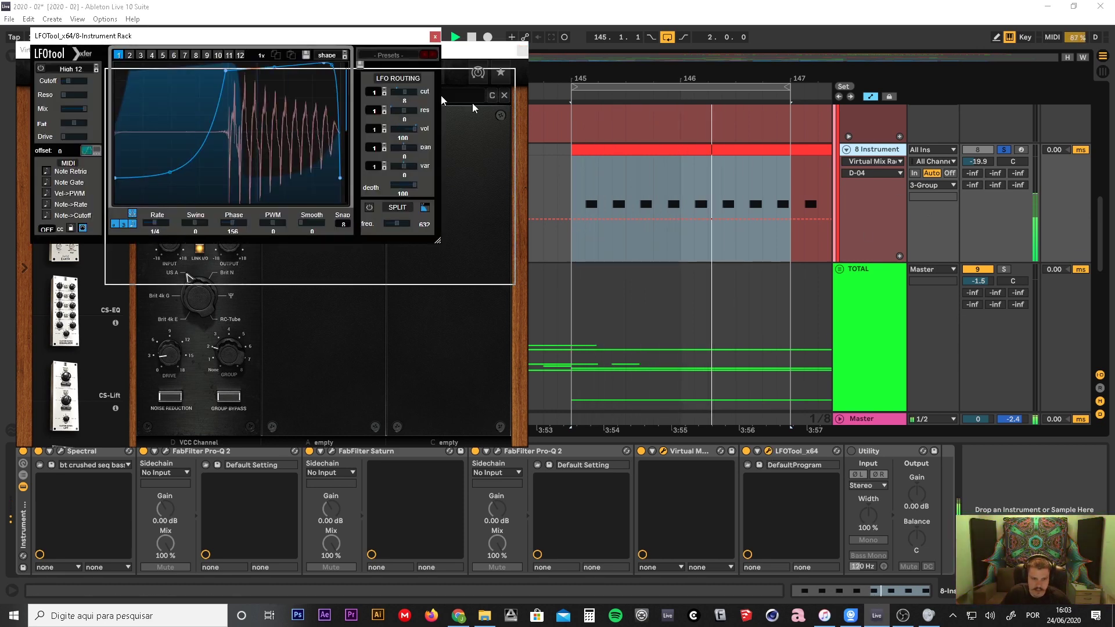
pyautogui.moveTo(474, 107); pyautogui.dragTo(926, 247)
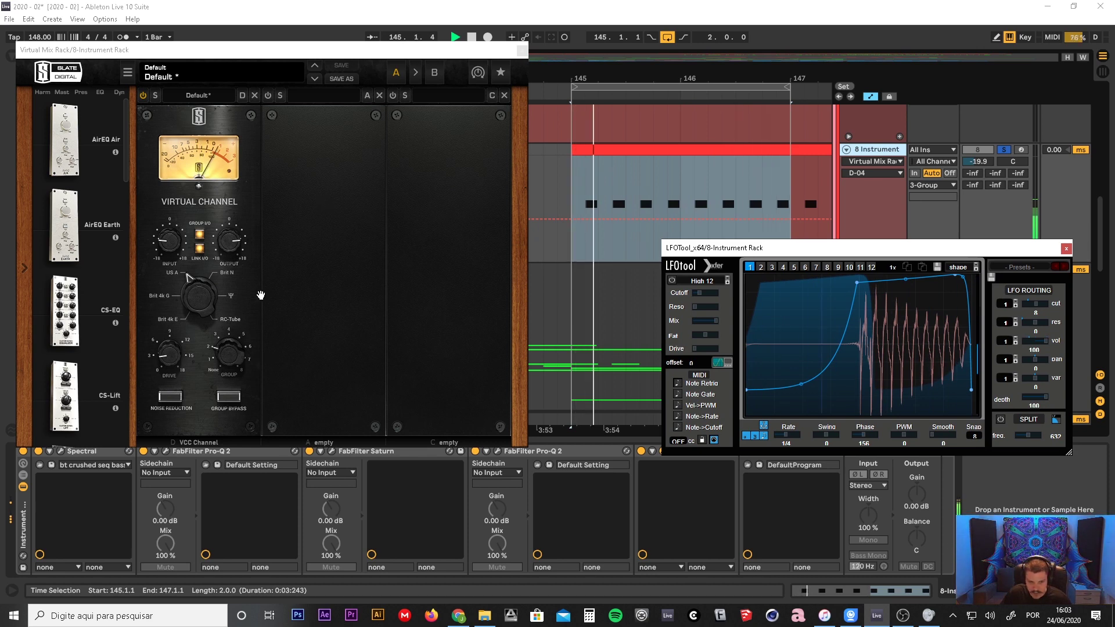
pyautogui.click(197, 283)
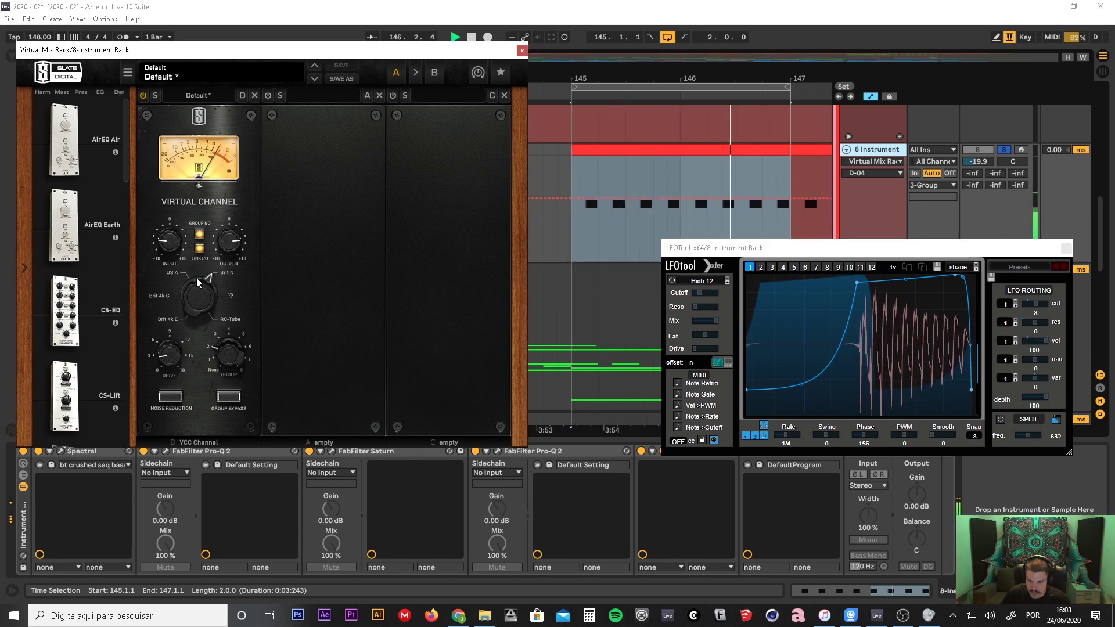
pyautogui.moveTo(198, 282); pyautogui.dragTo(202, 307)
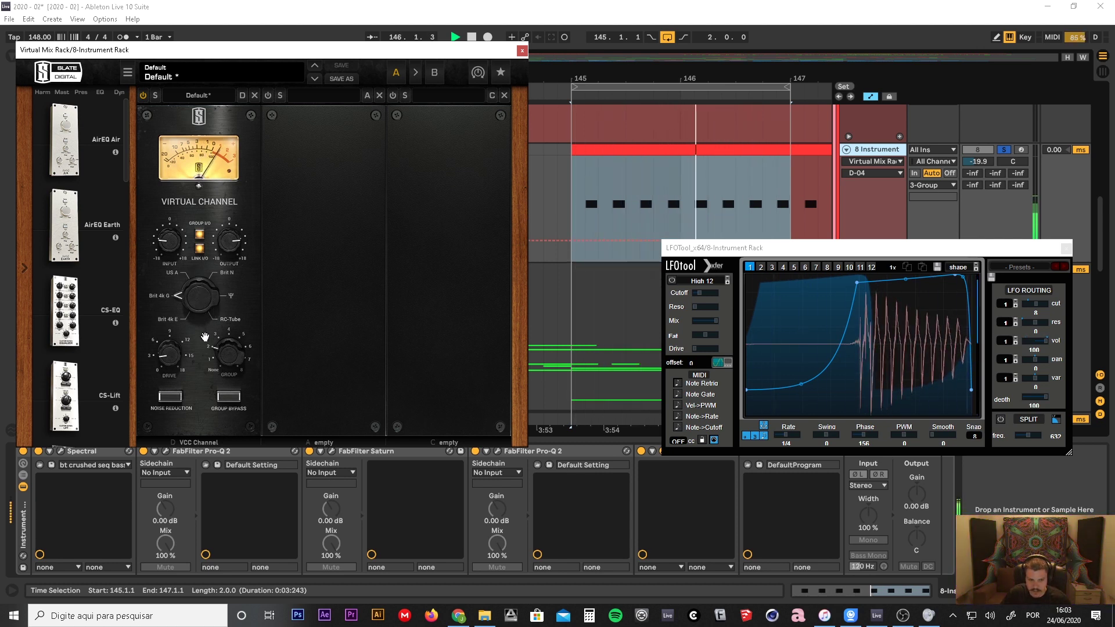
pyautogui.click(1067, 249)
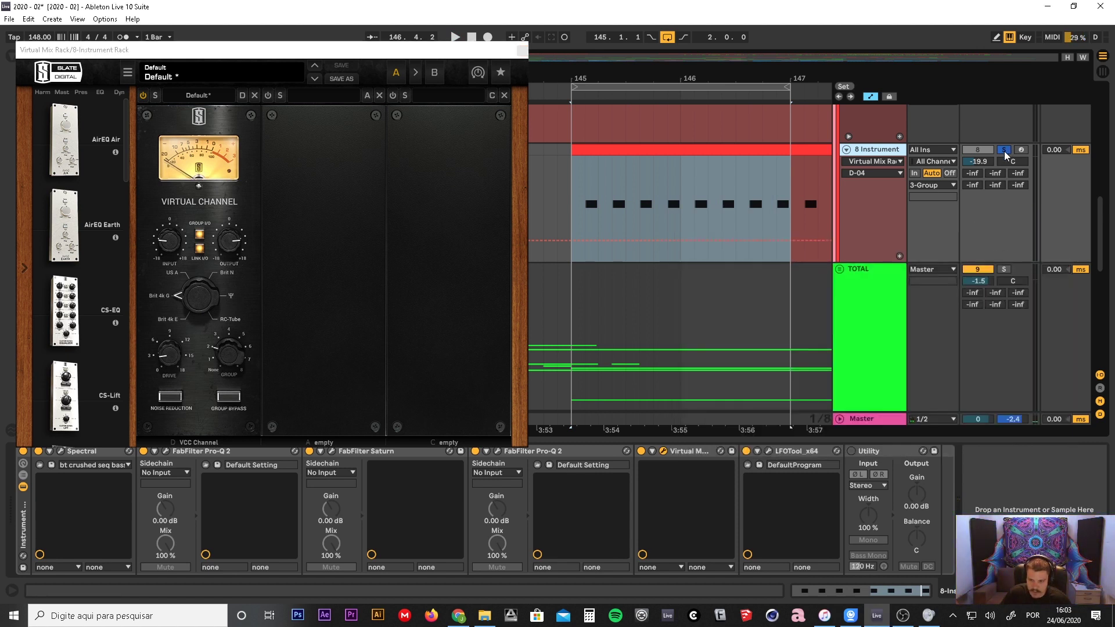
# - Unsolo the 8 Instrument track, play the loop with the other tracks audible and close the Virtual Mix Rack window
pyautogui.scroll(2, 1007, 154)
pyautogui.click(977, 233)
pyautogui.click(1005, 232)
pyautogui.press('space')
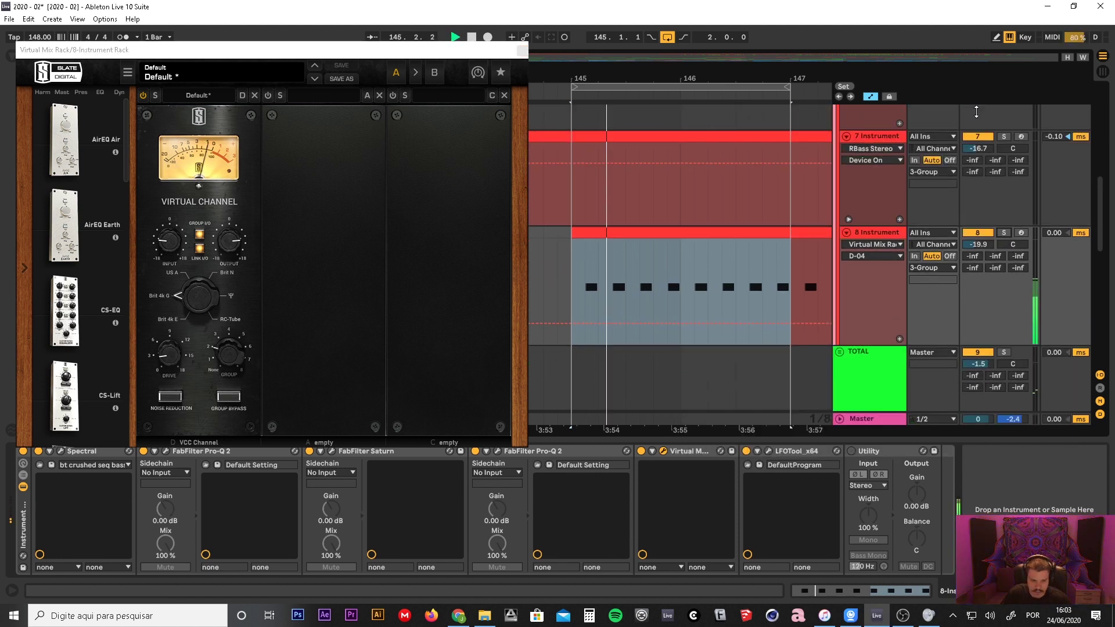
pyautogui.click(522, 50)
# - Extend the playback loop to the six bars from 145 to 151 and bring the TOTAL group into view
pyautogui.moveTo(701, 78); pyautogui.dragTo(444, 53)
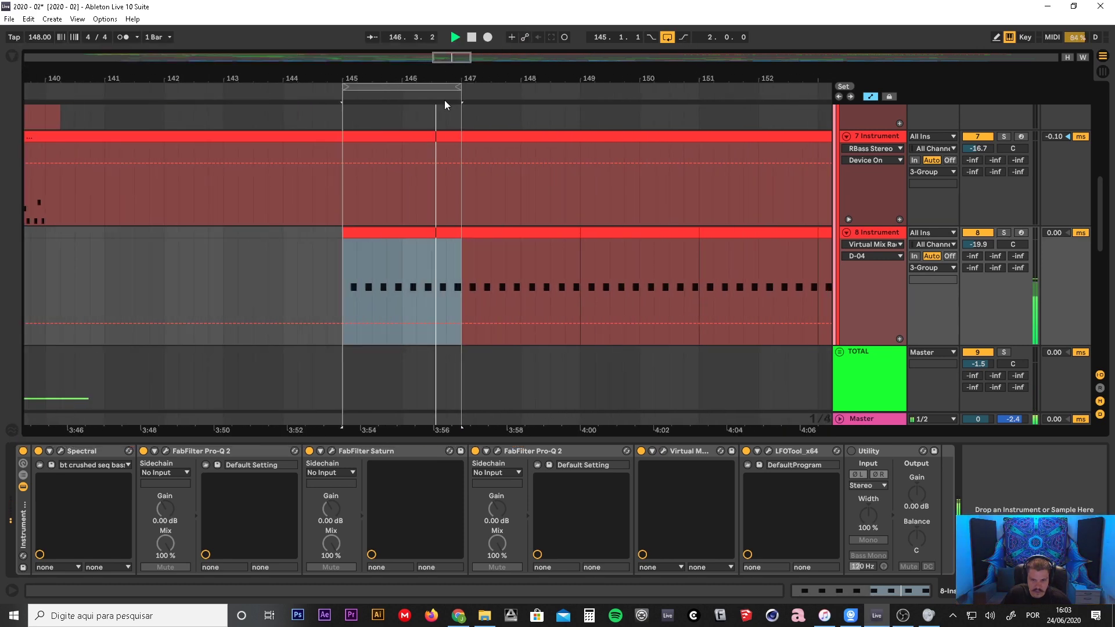
pyautogui.moveTo(461, 103); pyautogui.dragTo(410, 79)
pyautogui.scroll(-3, 716, 266)
pyautogui.scroll(-6, 567, 270)
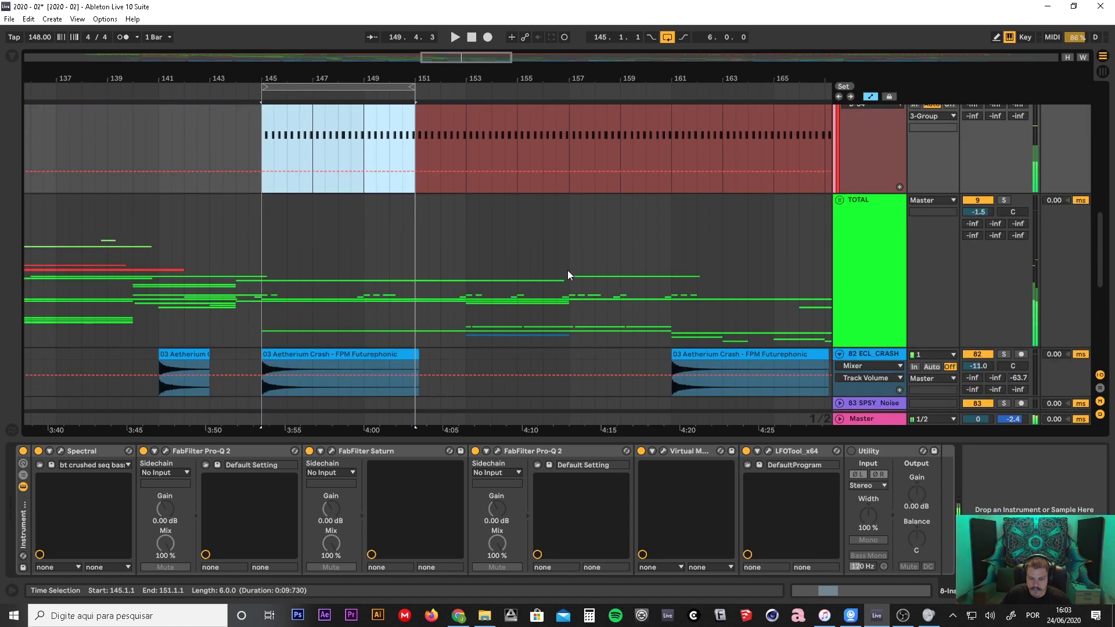
# - Unfold the TOTAL group, show its device chain and browse its tracks down to 19 11-Audio 2
pyautogui.click(854, 268)
pyautogui.press('u')
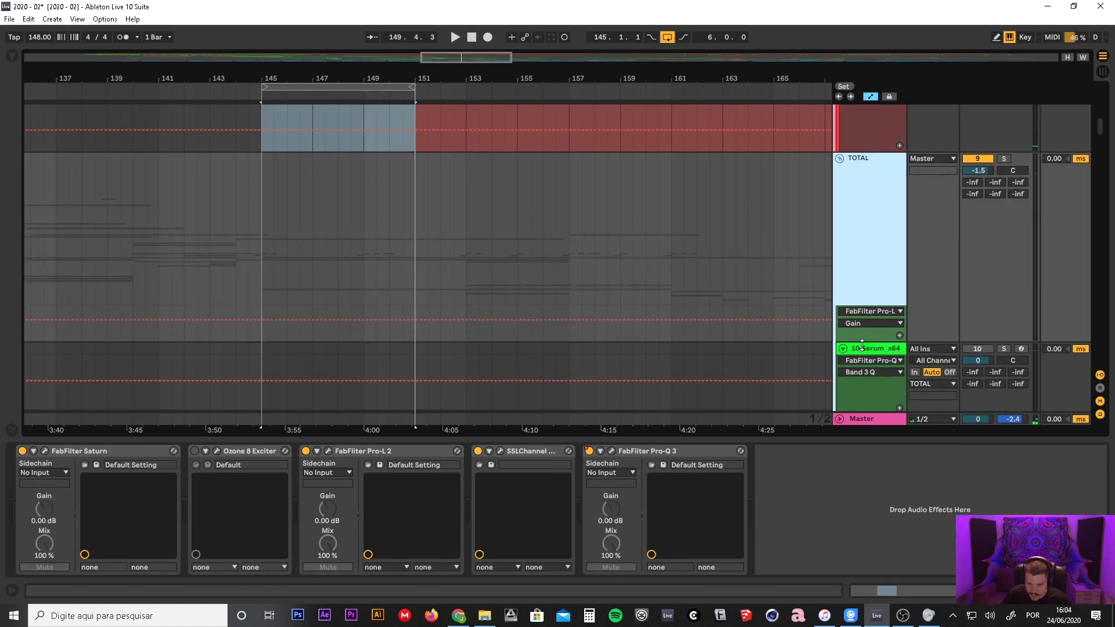
pyautogui.scroll(-5, 873, 291)
pyautogui.scroll(-10, 874, 291)
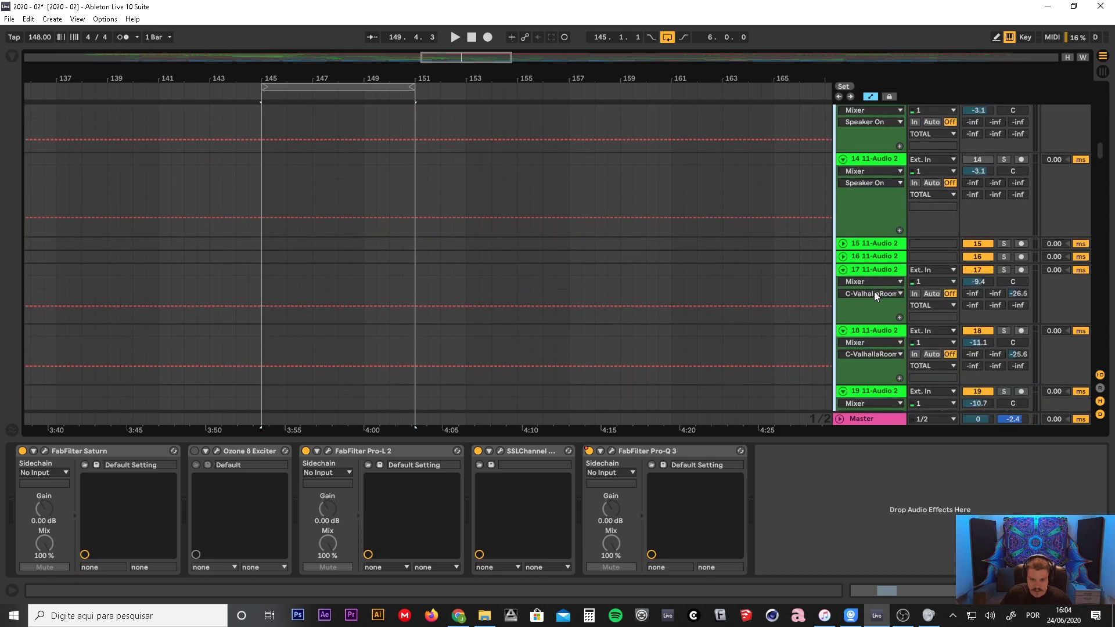
# - Hide the device chain and move the six-bar playback loop to start at bar 161
pyautogui.scroll(-3, 874, 292)
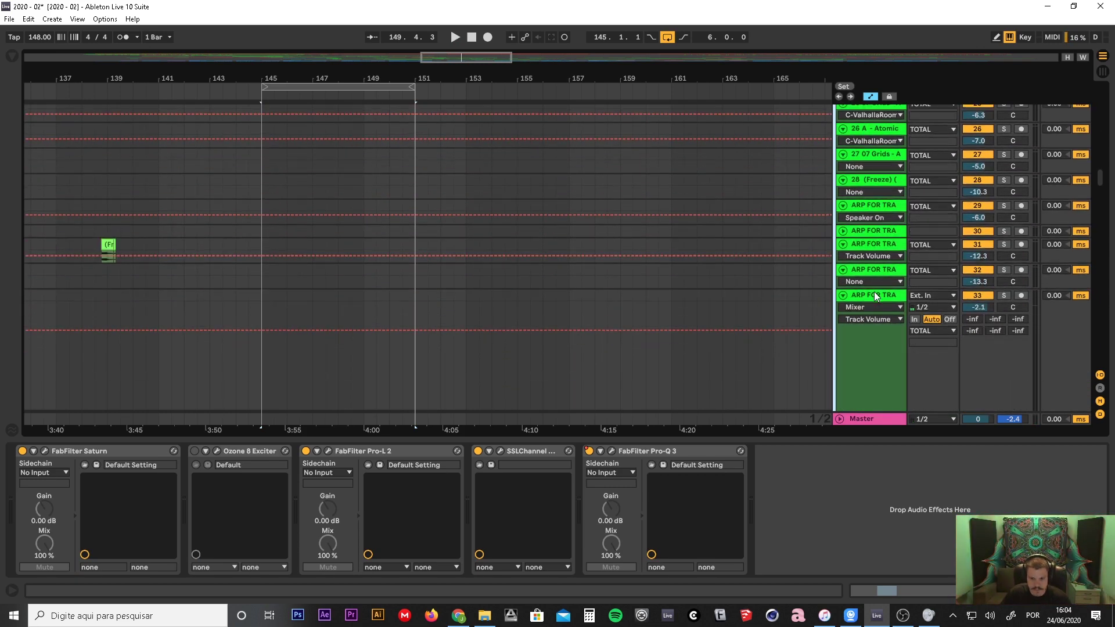
pyautogui.hotkey('ctrl', 'alt', 'l')
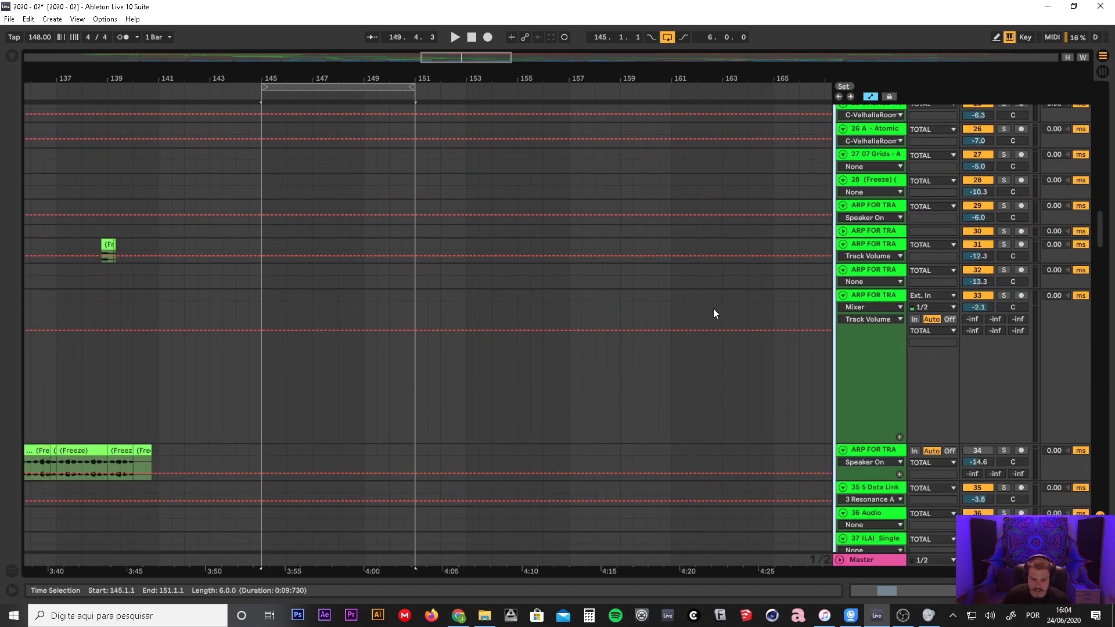
pyautogui.press('w')
pyautogui.moveTo(371, 68); pyautogui.dragTo(310, 155)
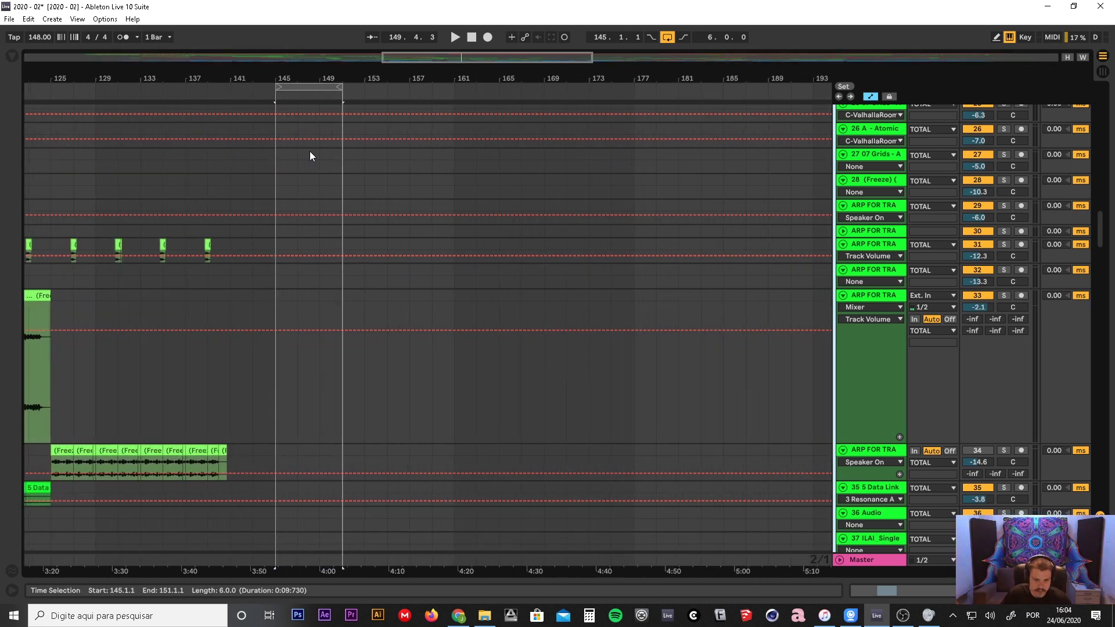
pyautogui.moveTo(312, 88); pyautogui.dragTo(492, 89)
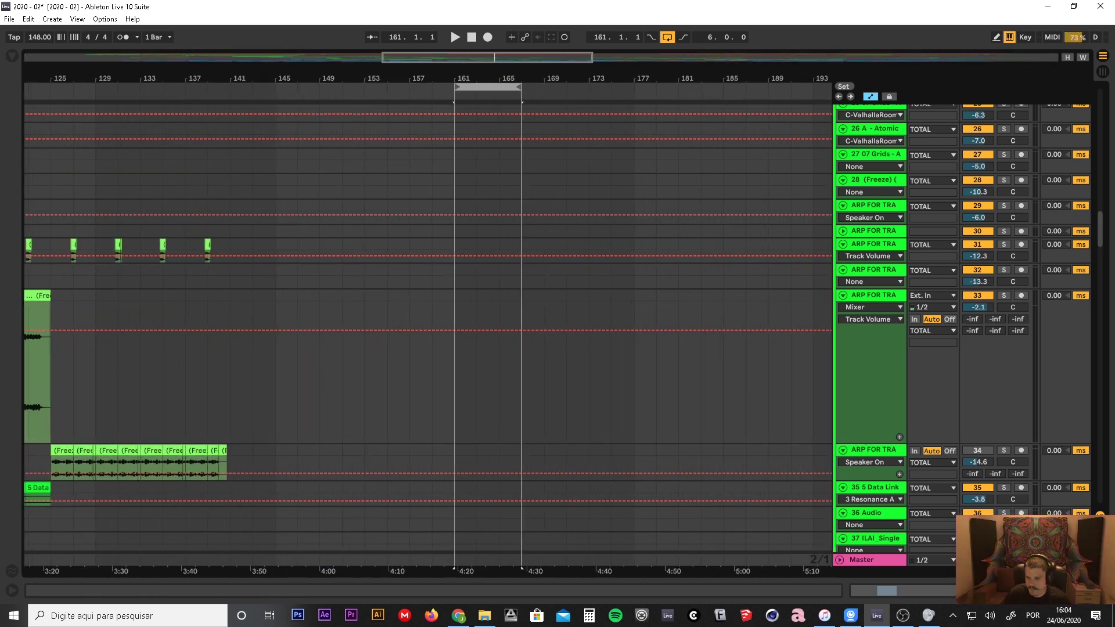
# - Set the playback loop to the 24 bars from 193 to 217
pyautogui.moveTo(1098, 233); pyautogui.dragTo(1092, 127)
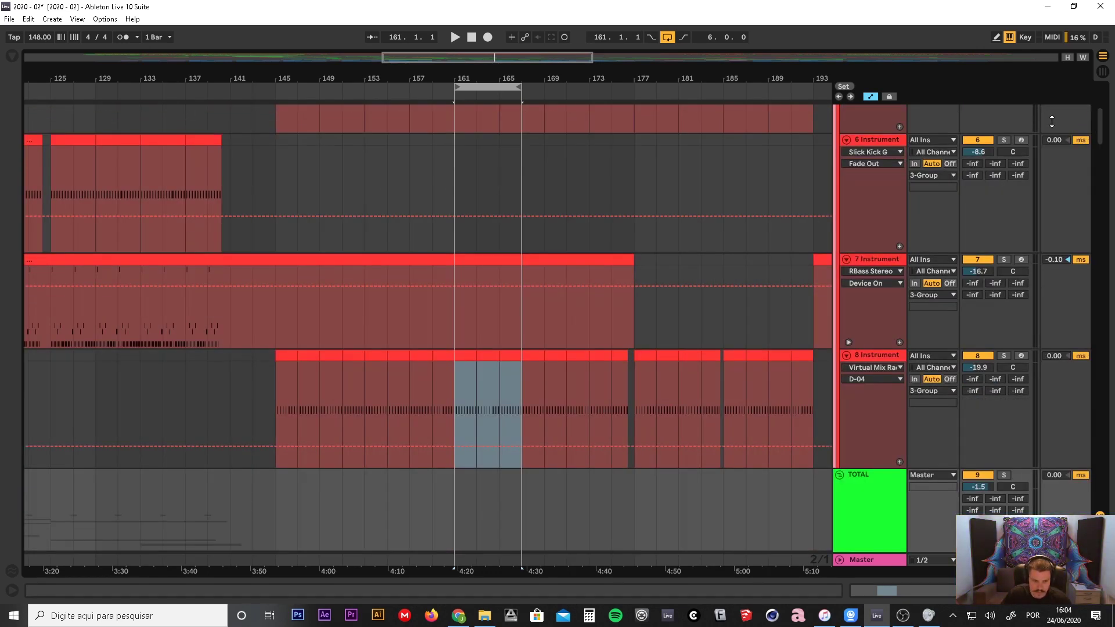
pyautogui.moveTo(440, 78); pyautogui.dragTo(477, 1)
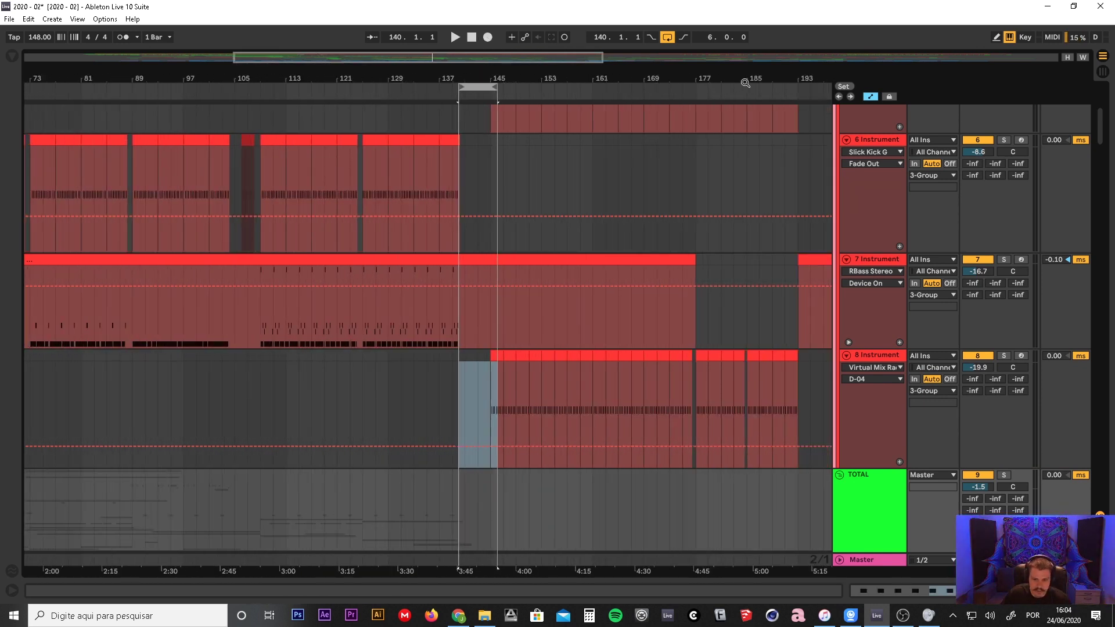
pyautogui.moveTo(726, 78); pyautogui.dragTo(284, 78)
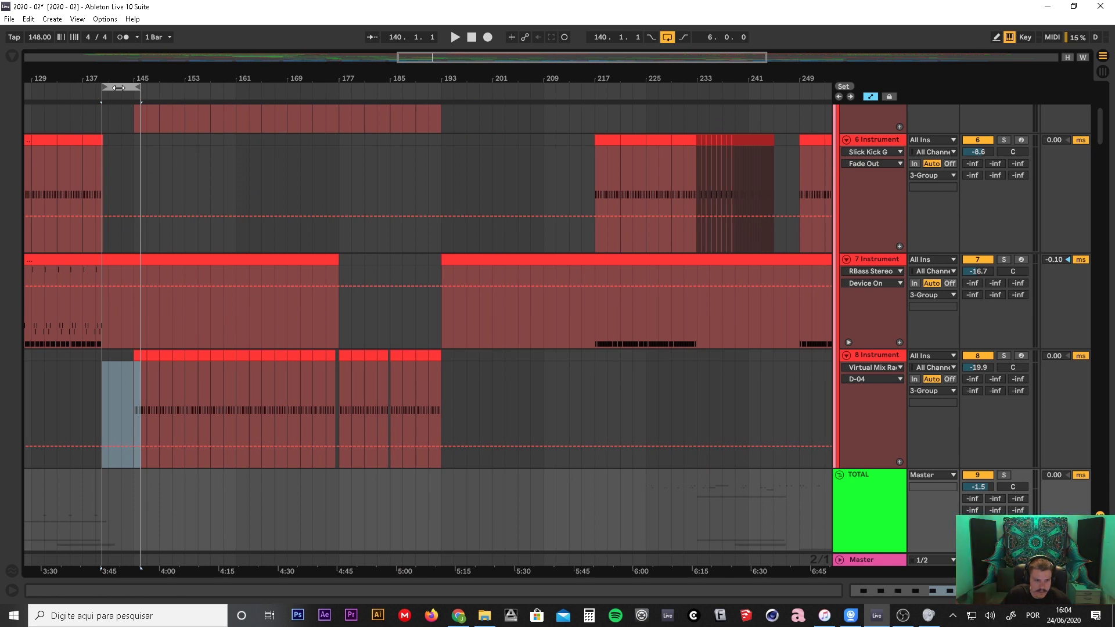
pyautogui.moveTo(119, 88); pyautogui.dragTo(467, 121)
pyautogui.moveTo(506, 82); pyautogui.dragTo(623, 121)
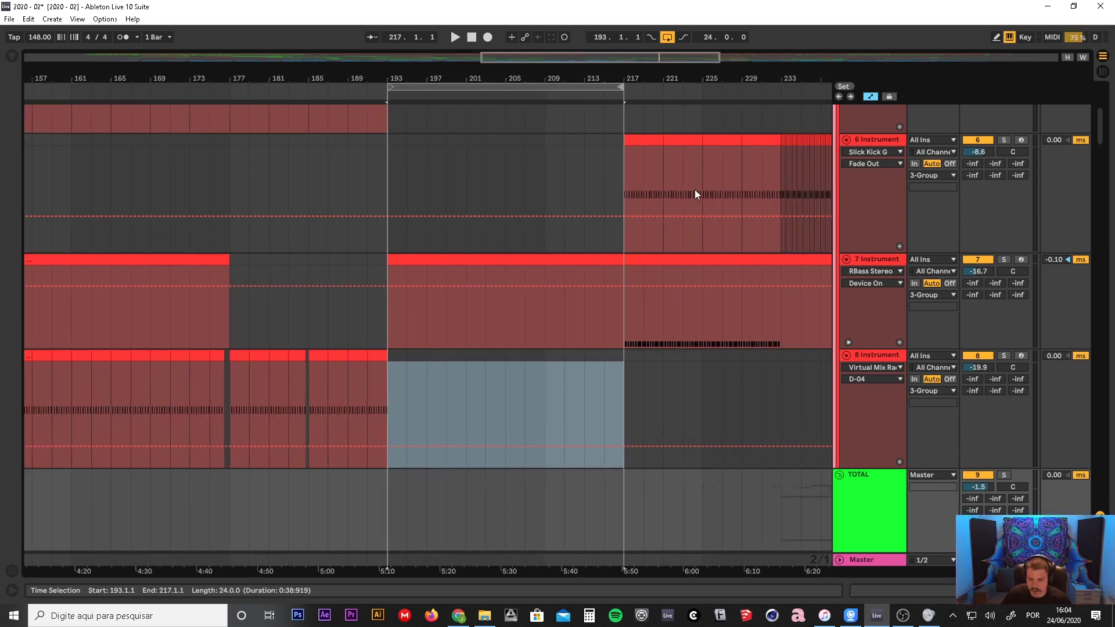
# - Play the arrangement from about bar 187 into the loop with the TOTAL group in view
pyautogui.scroll(-5, 695, 192)
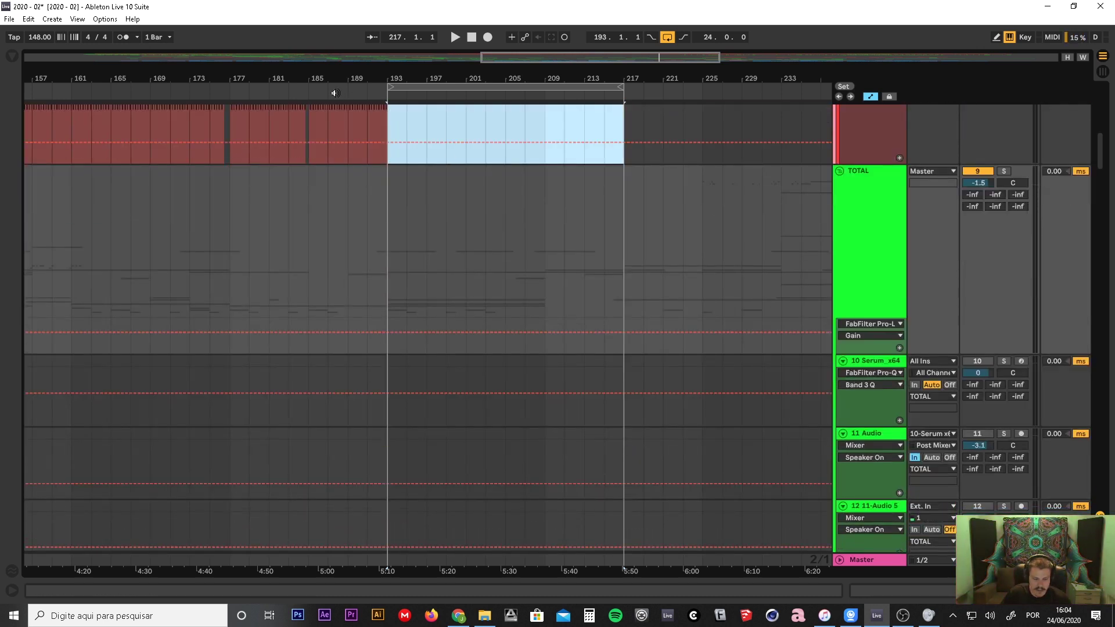
pyautogui.click(333, 91)
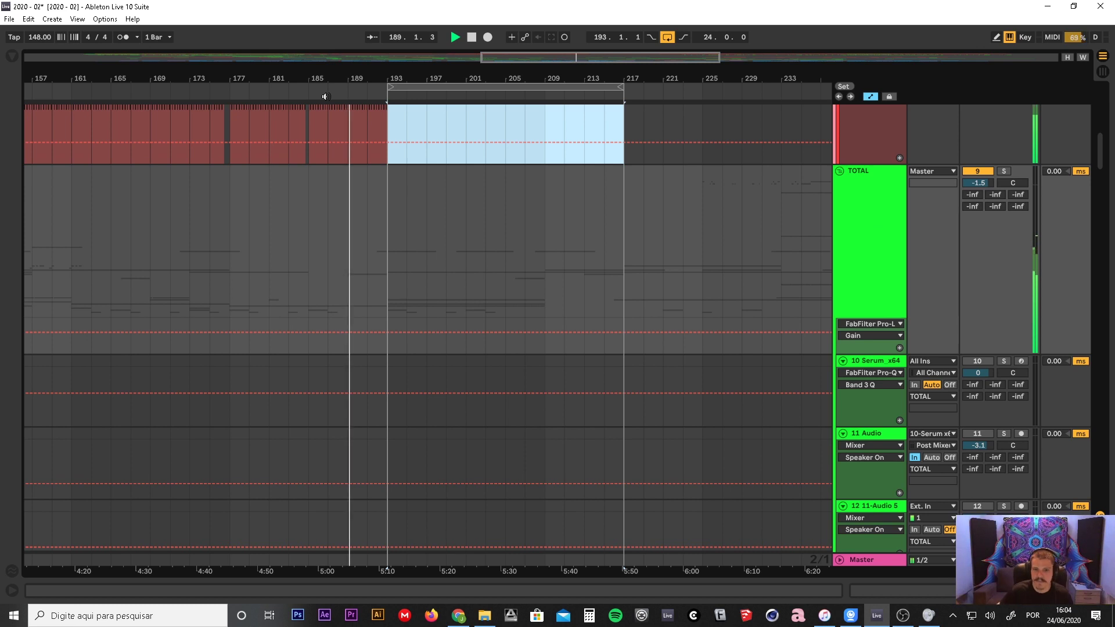
pyautogui.moveTo(448, 79); pyautogui.dragTo(477, 81)
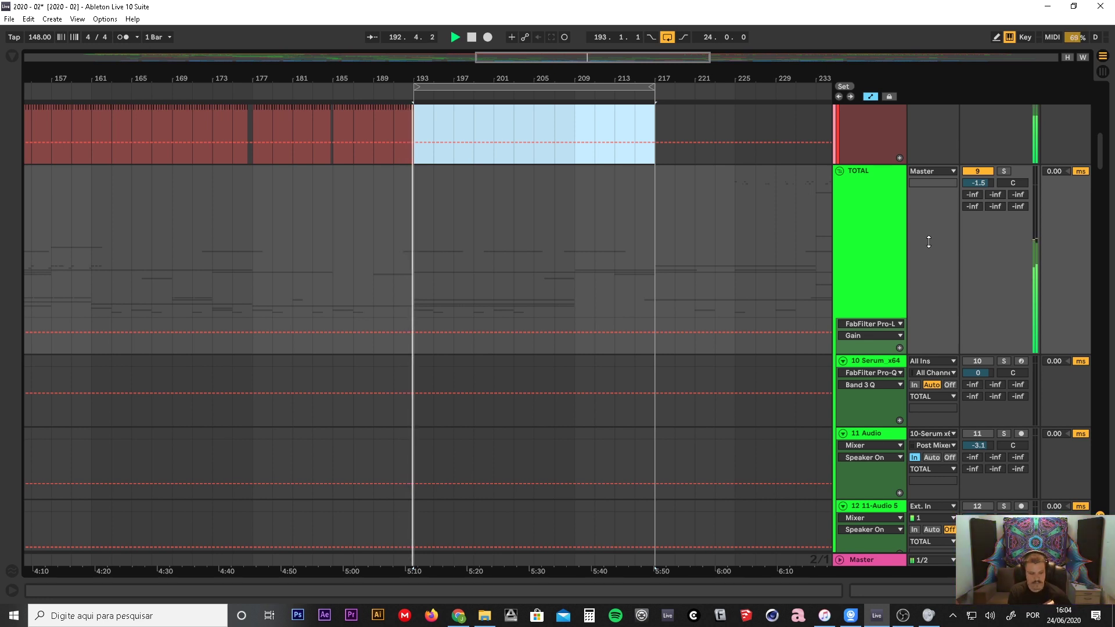
# - Fold the 7 Instrument and 8 Instrument tracks above the TOTAL group
pyautogui.scroll(5, 898, 270)
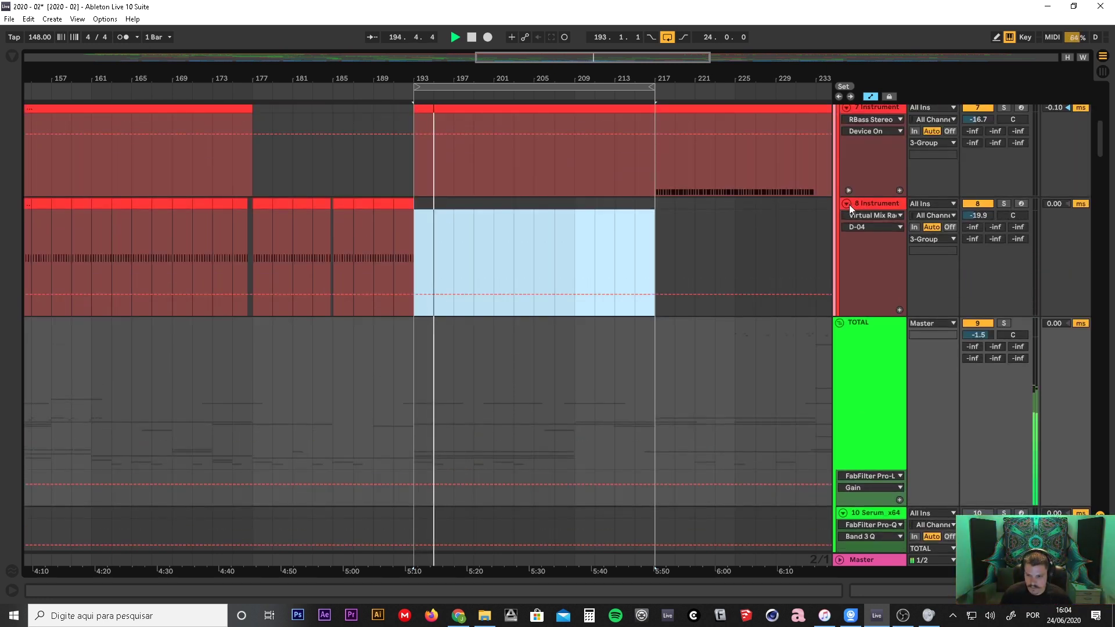
pyautogui.click(845, 109)
pyautogui.click(847, 120)
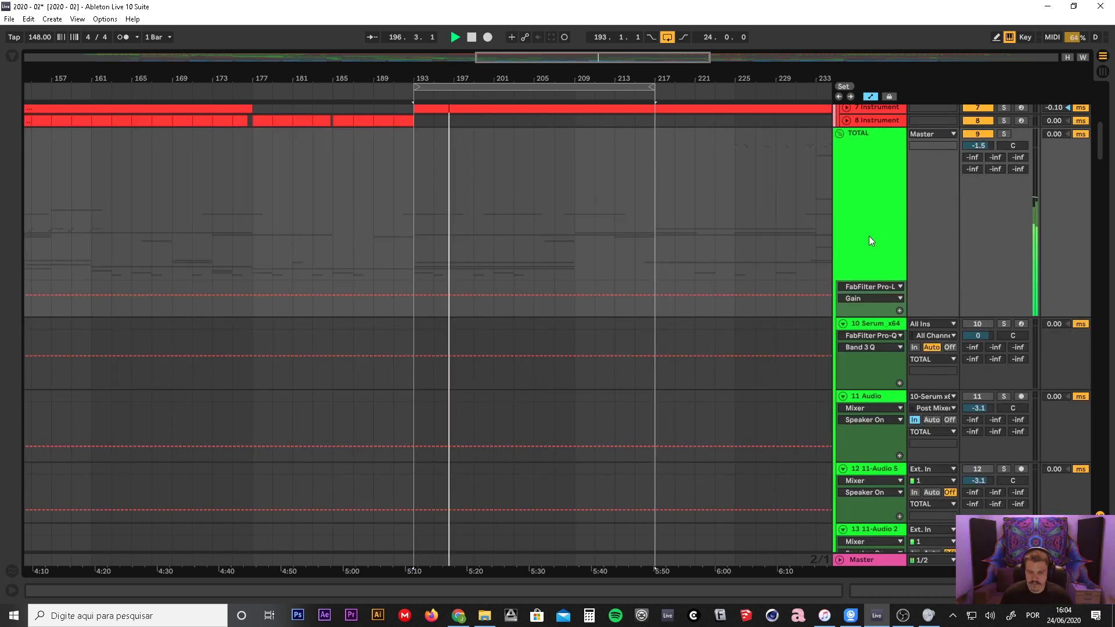
# - Browse the TOTAL group's tracks during playback, past the BREAK 01 tracks, down to the red ARP track 74
pyautogui.scroll(2, 868, 241)
pyautogui.scroll(-6, 869, 241)
pyautogui.scroll(-12, 869, 241)
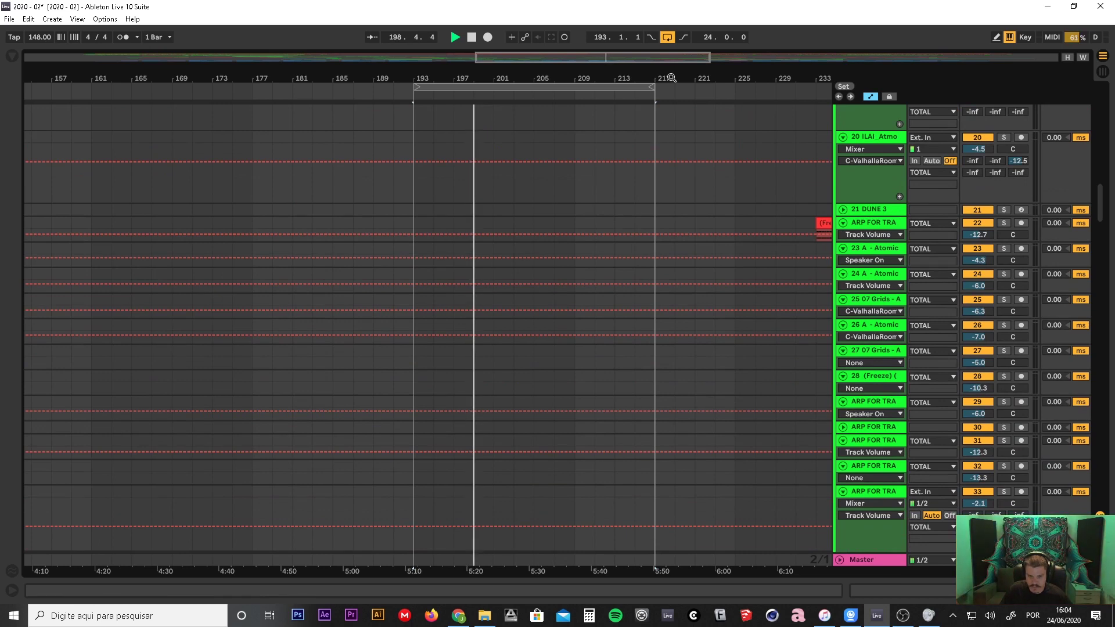
pyautogui.moveTo(671, 77); pyautogui.dragTo(532, 143)
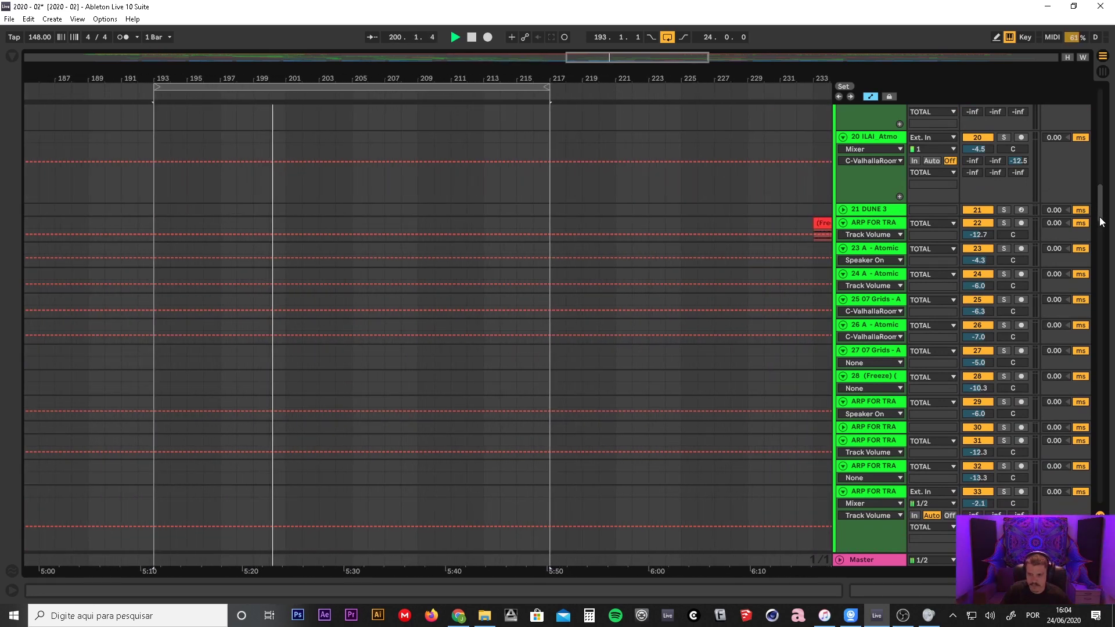
pyautogui.moveTo(1100, 218); pyautogui.dragTo(1084, 385)
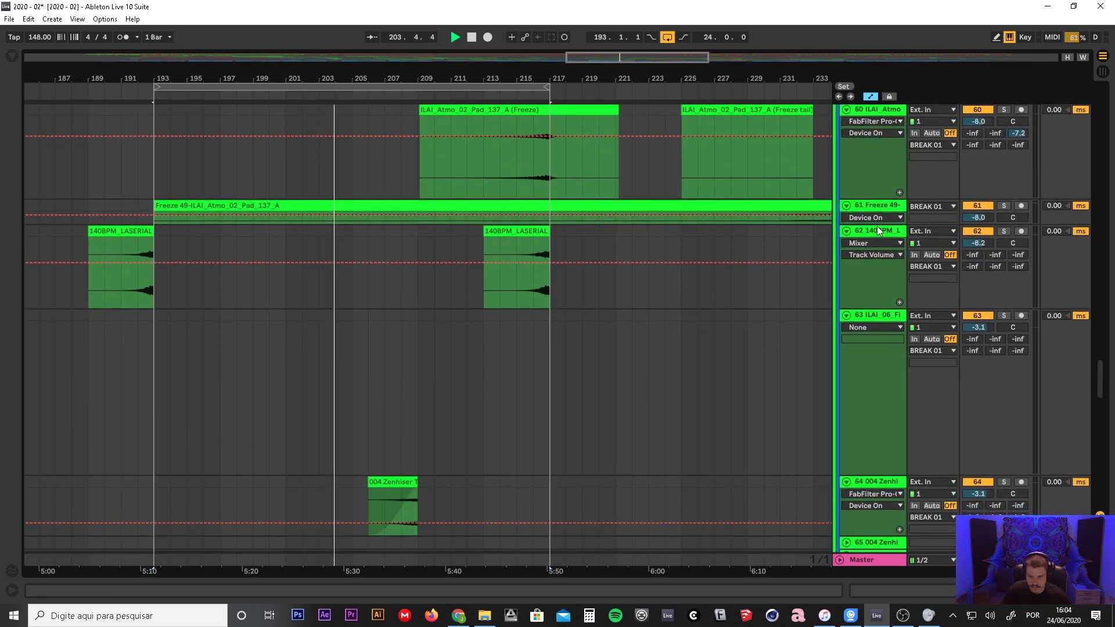
pyautogui.moveTo(877, 225); pyautogui.dragTo(883, 300)
pyautogui.scroll(-1, 883, 300)
pyautogui.scroll(-15, 883, 295)
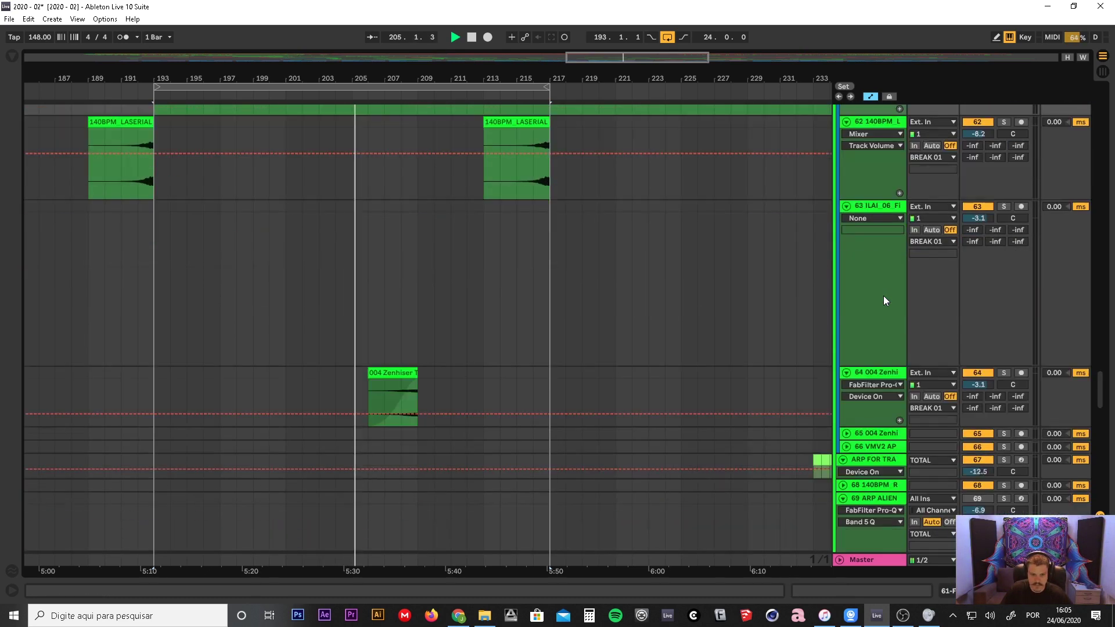
pyautogui.scroll(-3, 884, 295)
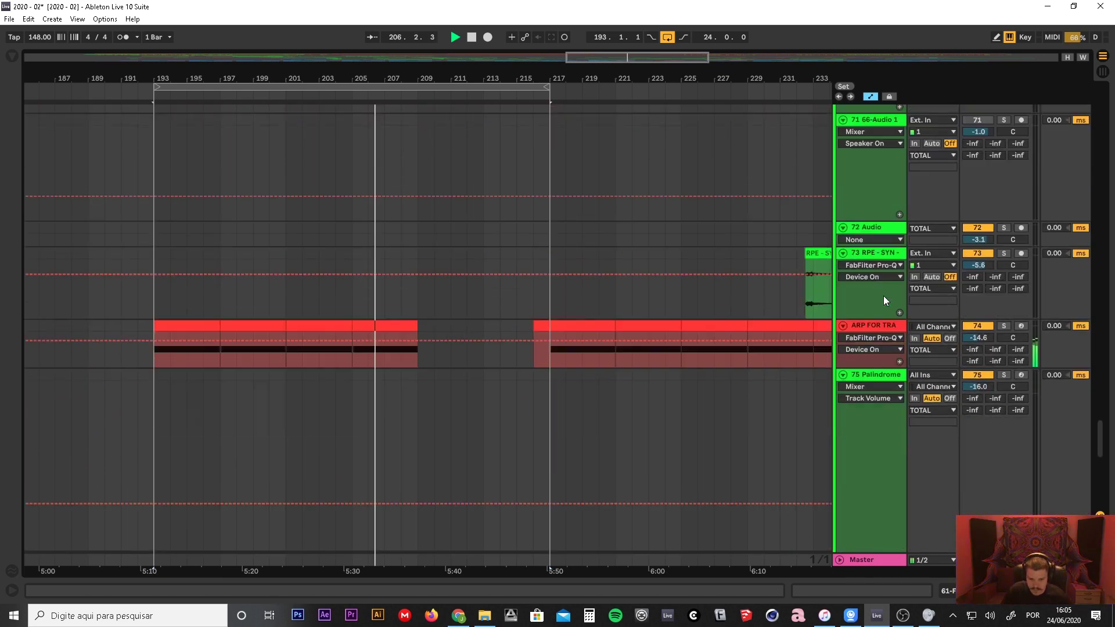
pyautogui.scroll(-4, 884, 295)
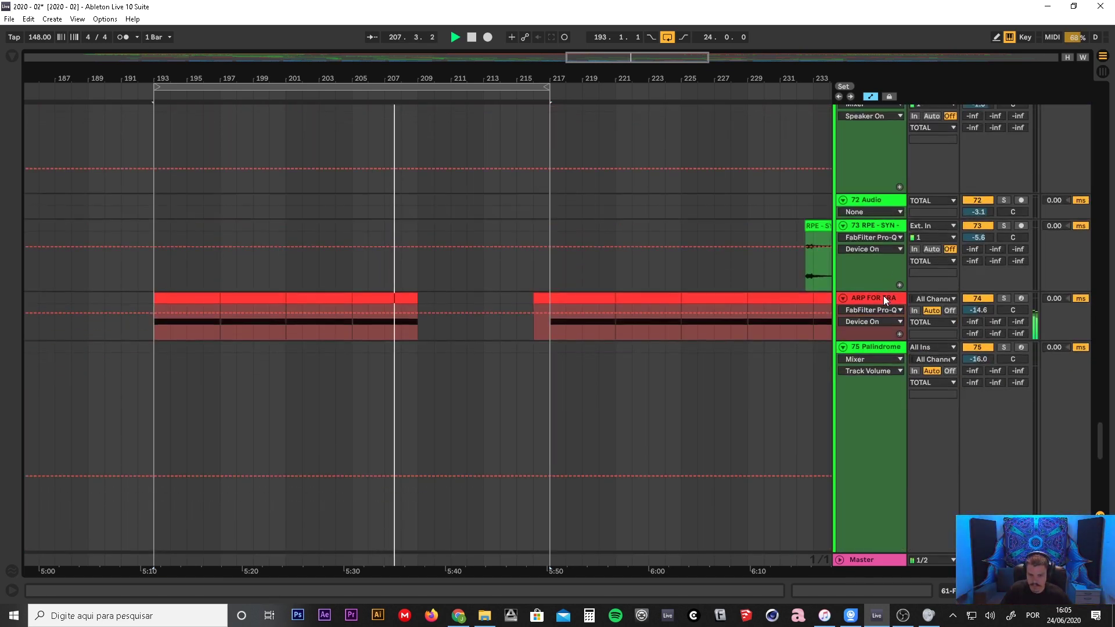
# - Make ARP track 74 taller and move the 24-bar playback loop to start at bar 217
pyautogui.moveTo(882, 271); pyautogui.dragTo(881, 318)
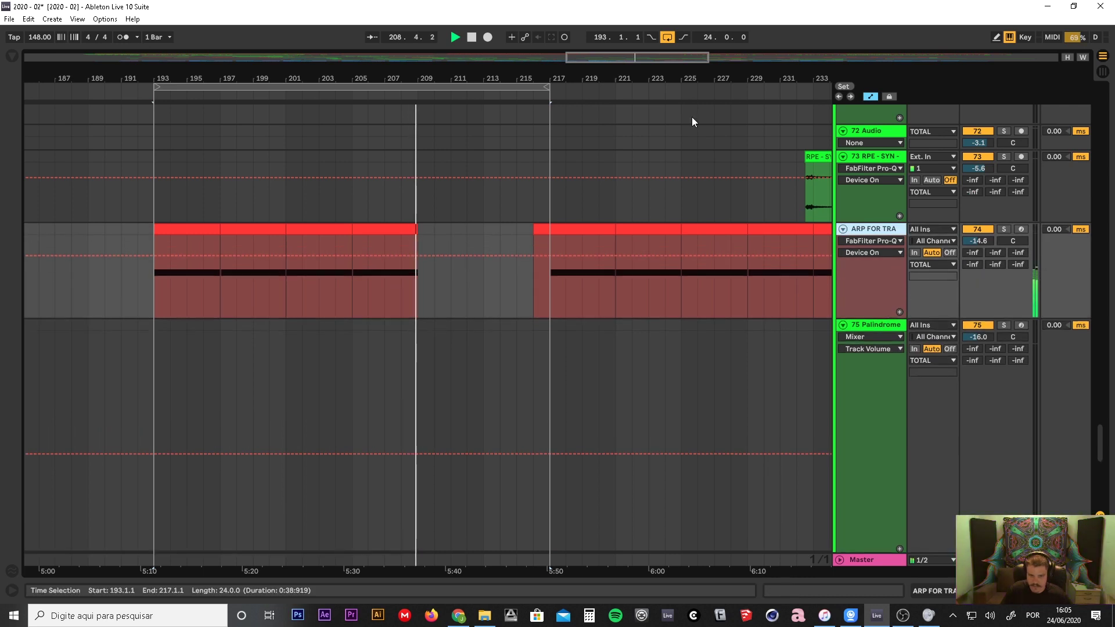
pyautogui.moveTo(591, 76); pyautogui.dragTo(531, 75)
pyautogui.click(198, 87)
pyautogui.moveTo(199, 87); pyautogui.dragTo(586, 87)
# - Show the device chain of ARP track 74 and examine it from DUNE 3 to SoundShifter Pitch while the section from bar 217 plays
pyautogui.click(870, 230)
pyautogui.click(870, 230)
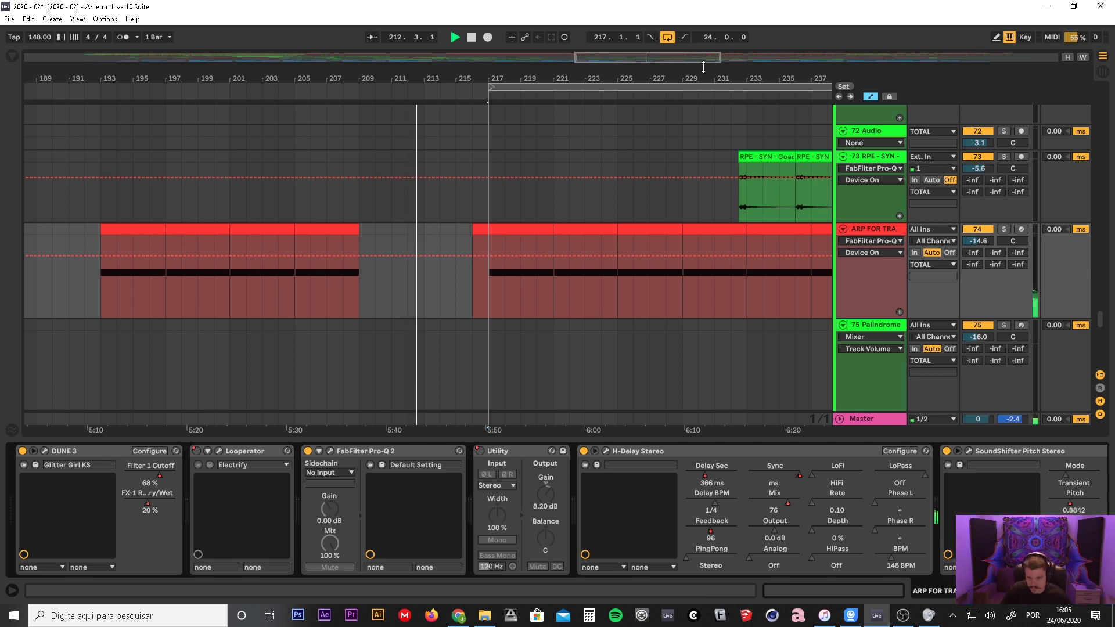
pyautogui.moveTo(707, 68); pyautogui.dragTo(514, 64)
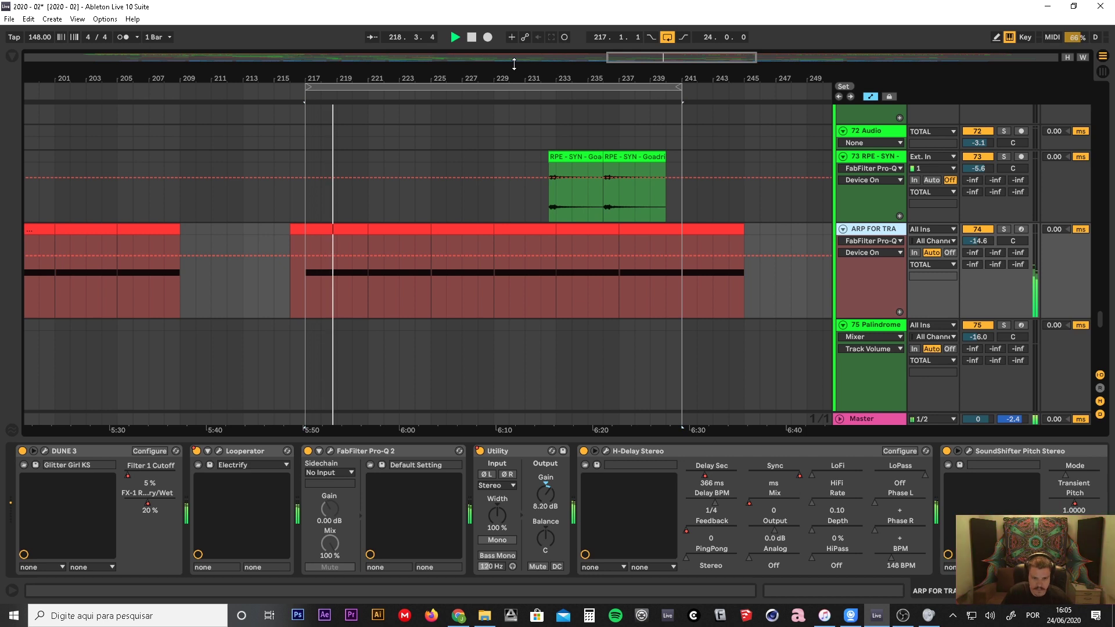
pyautogui.moveTo(500, 78); pyautogui.dragTo(564, 80)
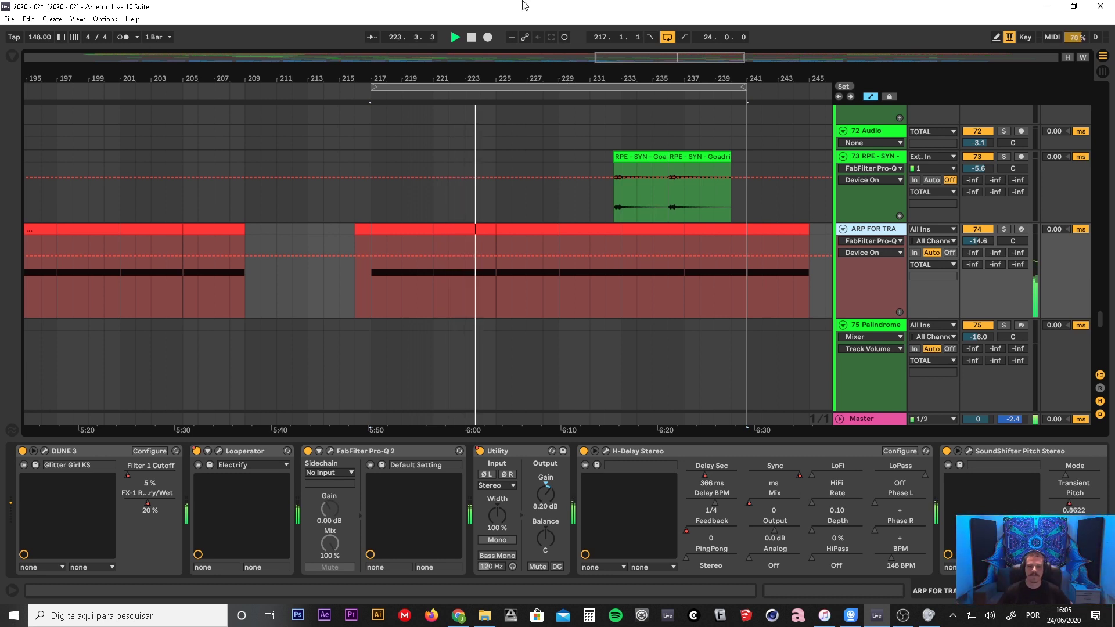
pyautogui.moveTo(545, 77); pyautogui.dragTo(402, 76)
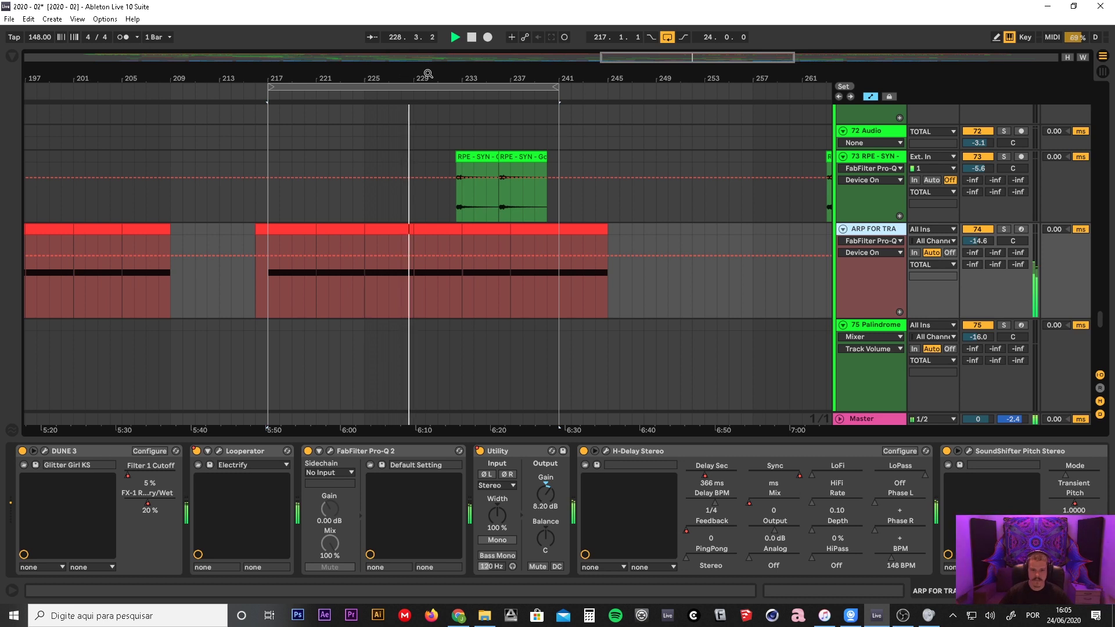
pyautogui.moveTo(428, 74); pyautogui.dragTo(500, 135)
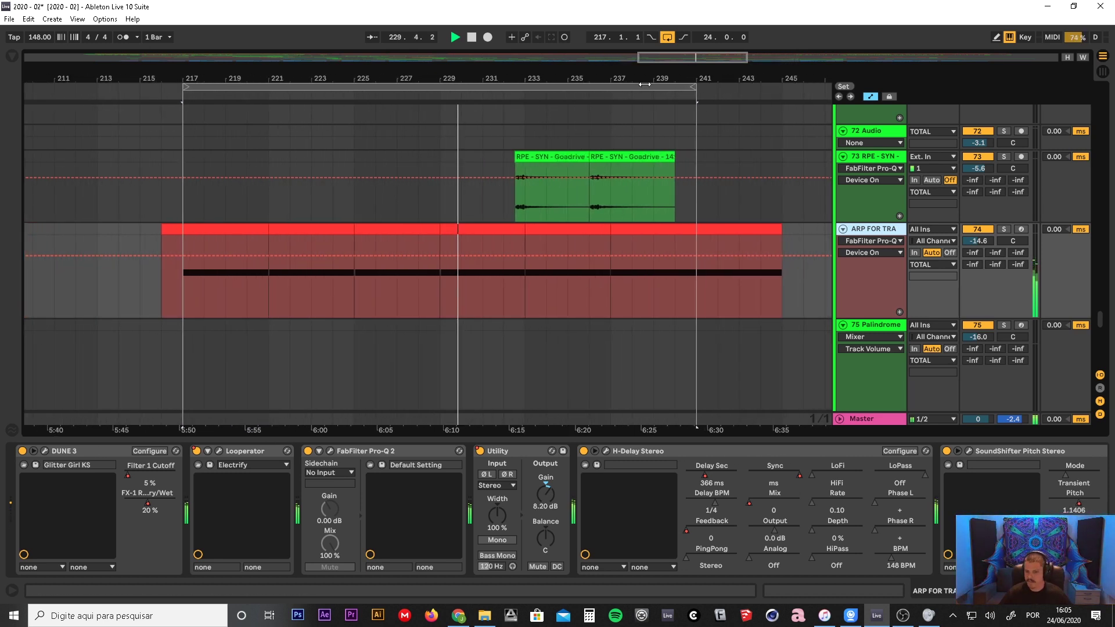
pyautogui.moveTo(606, 75); pyautogui.dragTo(602, 66)
pyautogui.press('-')
pyautogui.press('-')
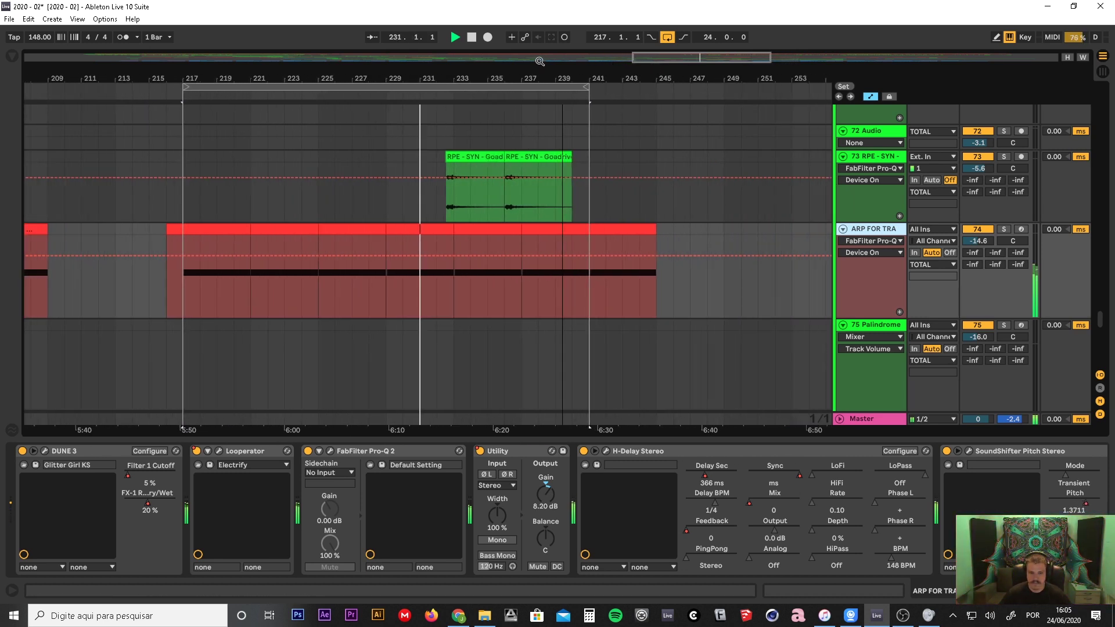
pyautogui.moveTo(988, 590); pyautogui.dragTo(1011, 591)
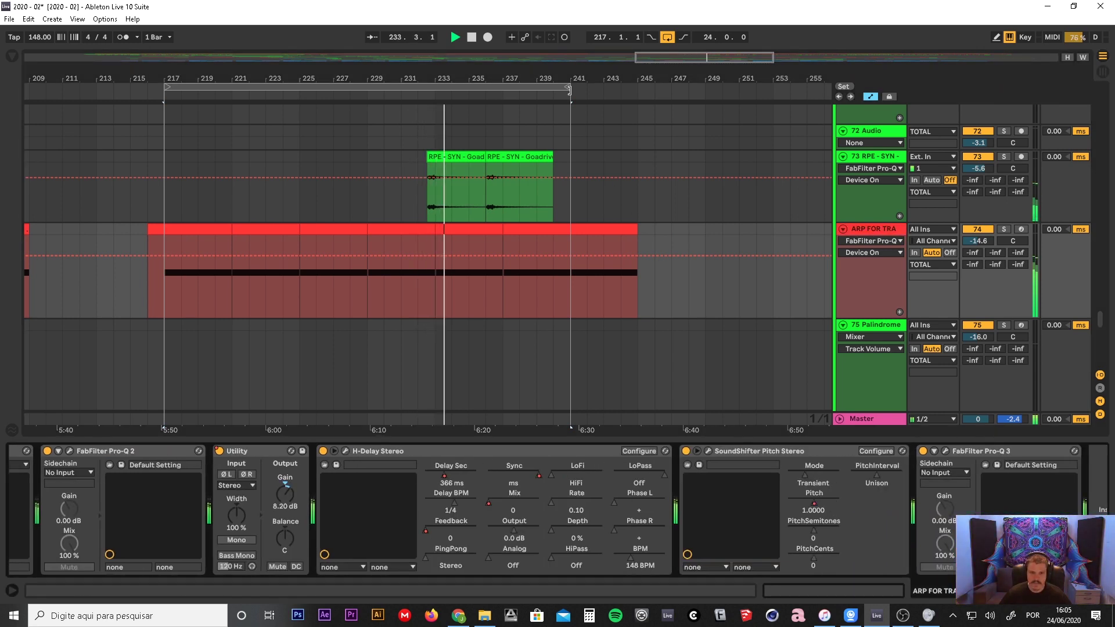
# - Set the playback loop to the 28 bars from 245 to 273 and stop playback
pyautogui.moveTo(568, 87); pyautogui.dragTo(637, 90)
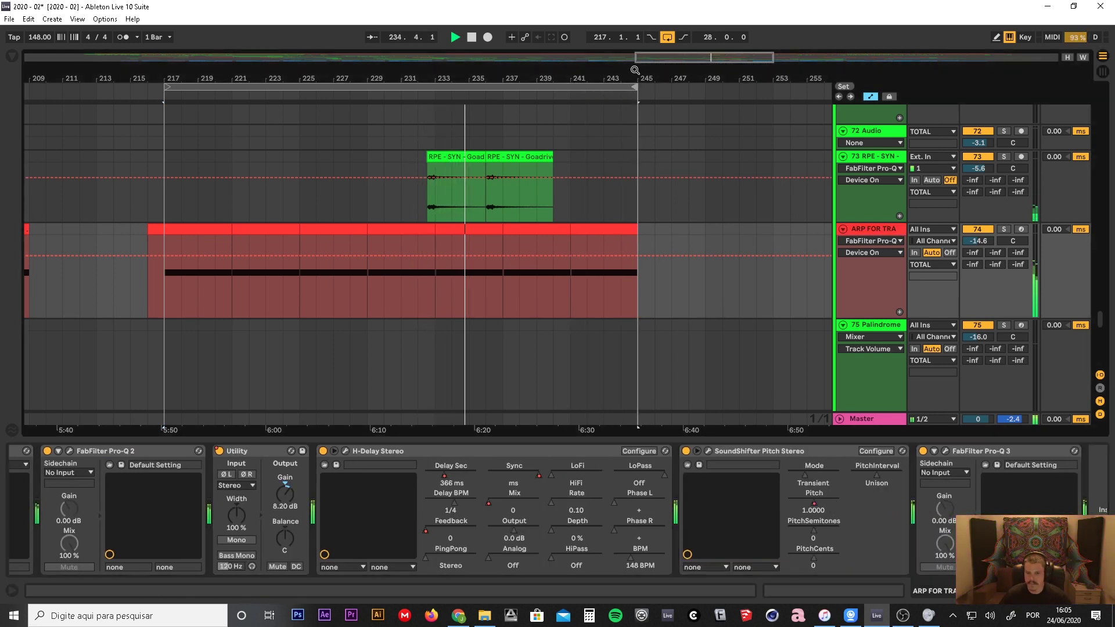
pyautogui.press('-')
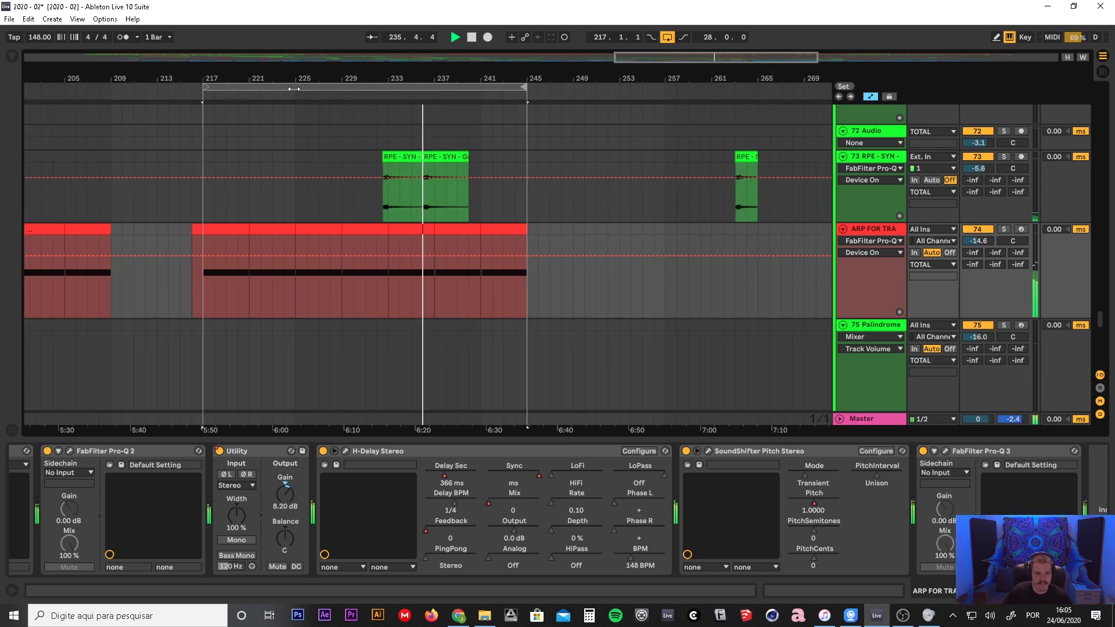
pyautogui.moveTo(286, 89); pyautogui.dragTo(614, 77)
pyautogui.click(883, 233)
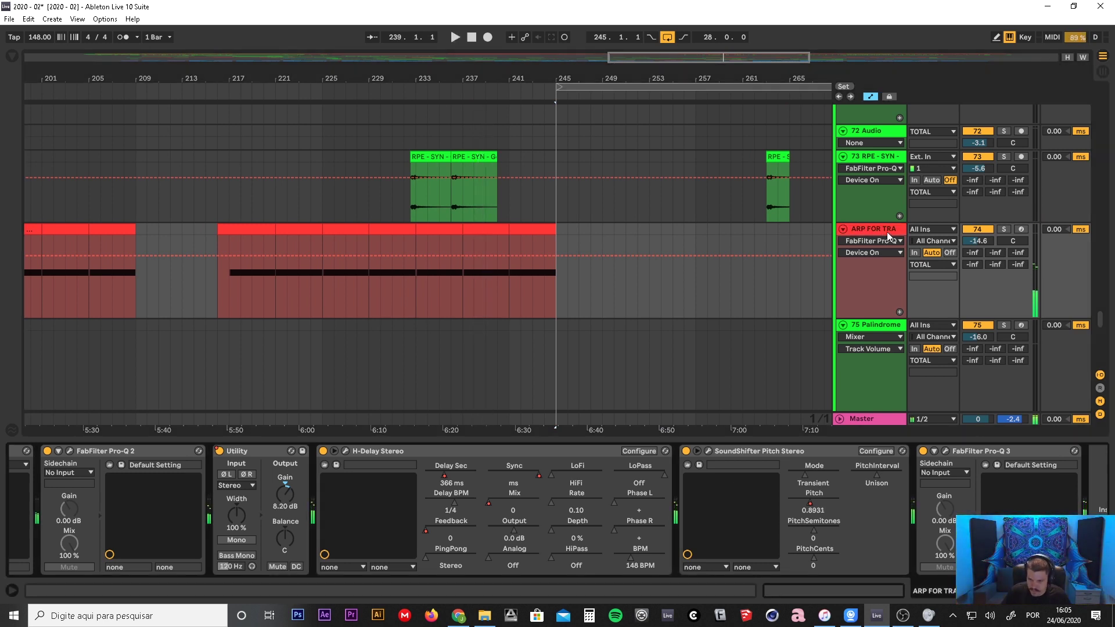
# - Select the clip at bar 193 on ARP track 74 and open the track's DUNE 3 plug-in window
pyautogui.click(922, 596)
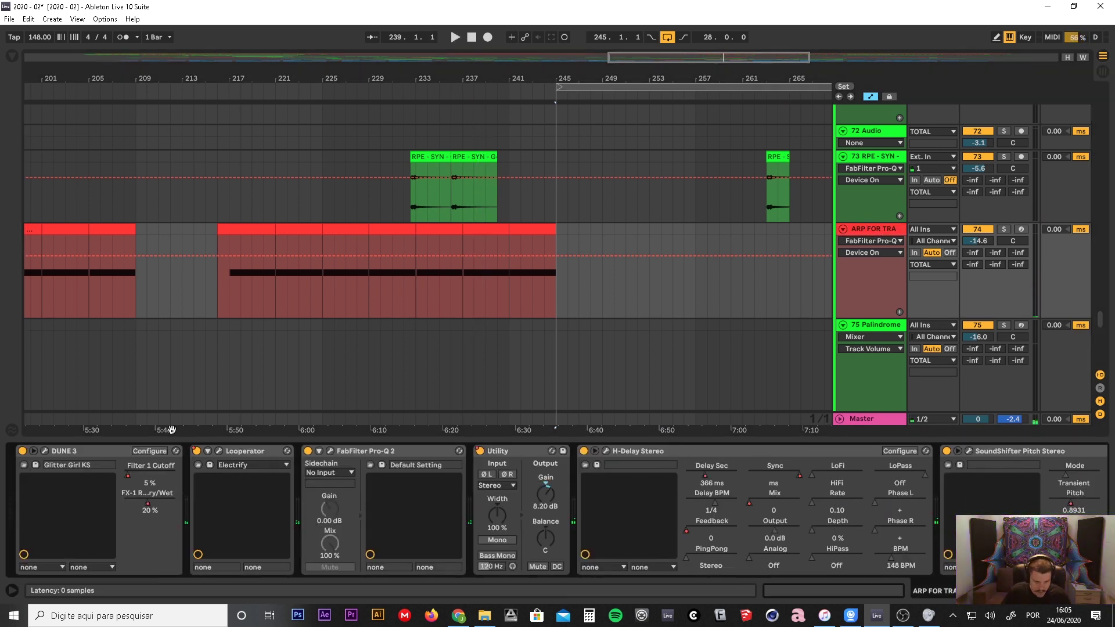
pyautogui.moveTo(307, 74); pyautogui.dragTo(607, 93)
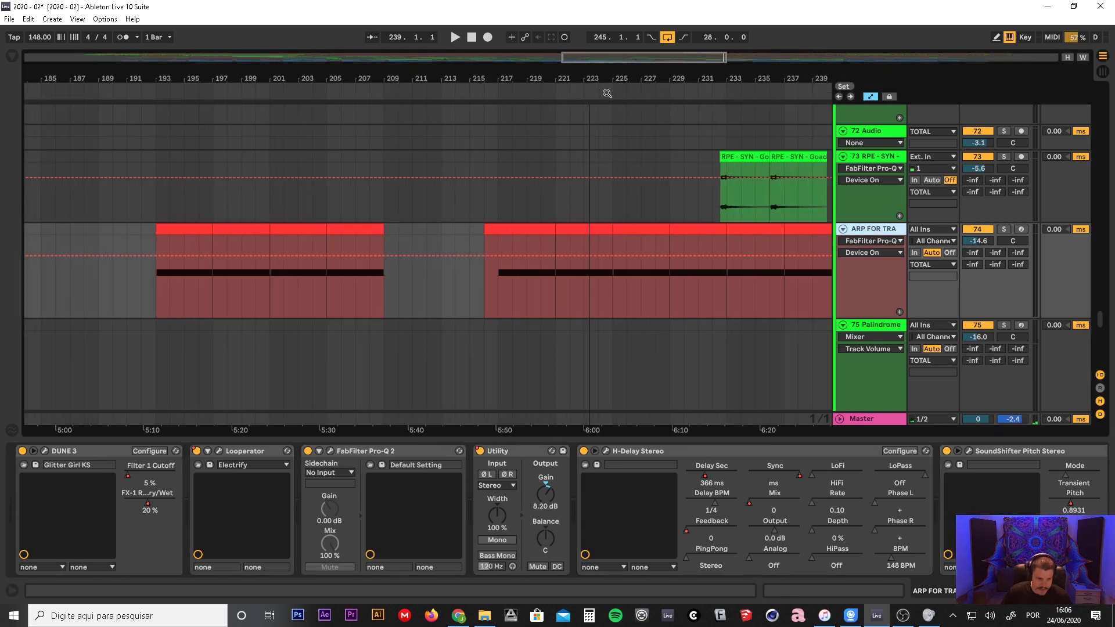
pyautogui.moveTo(219, 77); pyautogui.dragTo(173, 119)
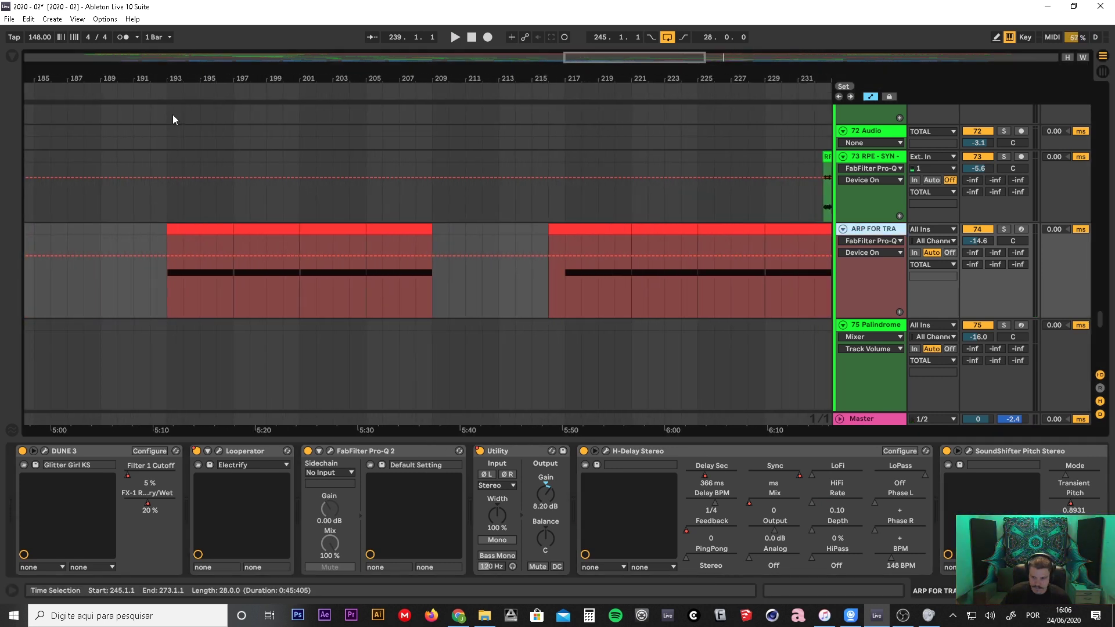
pyautogui.click(172, 227)
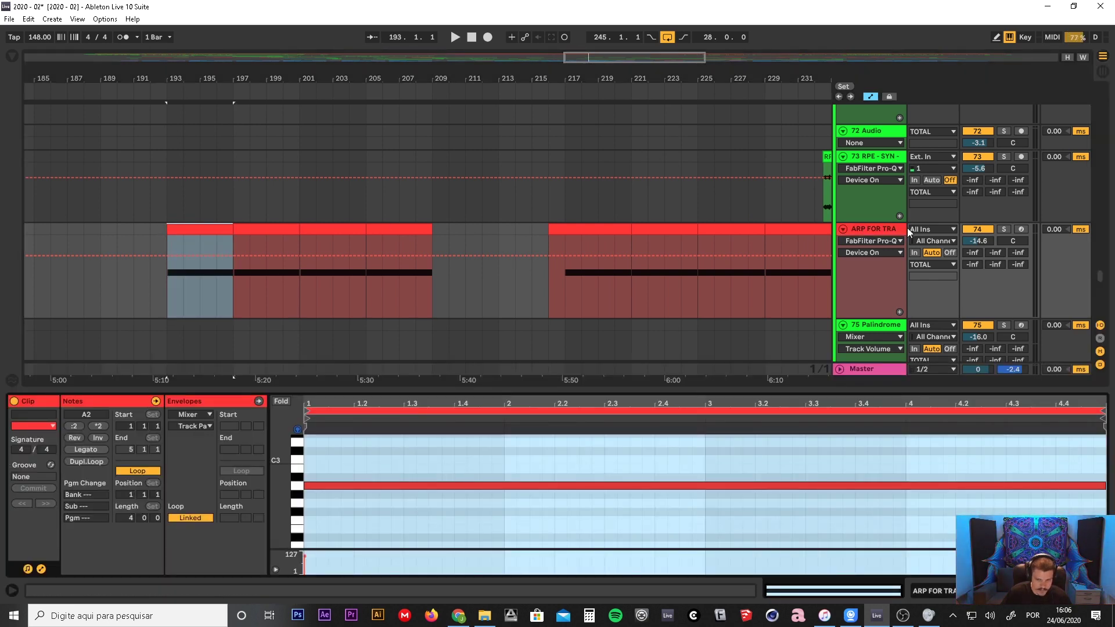
pyautogui.click(869, 230)
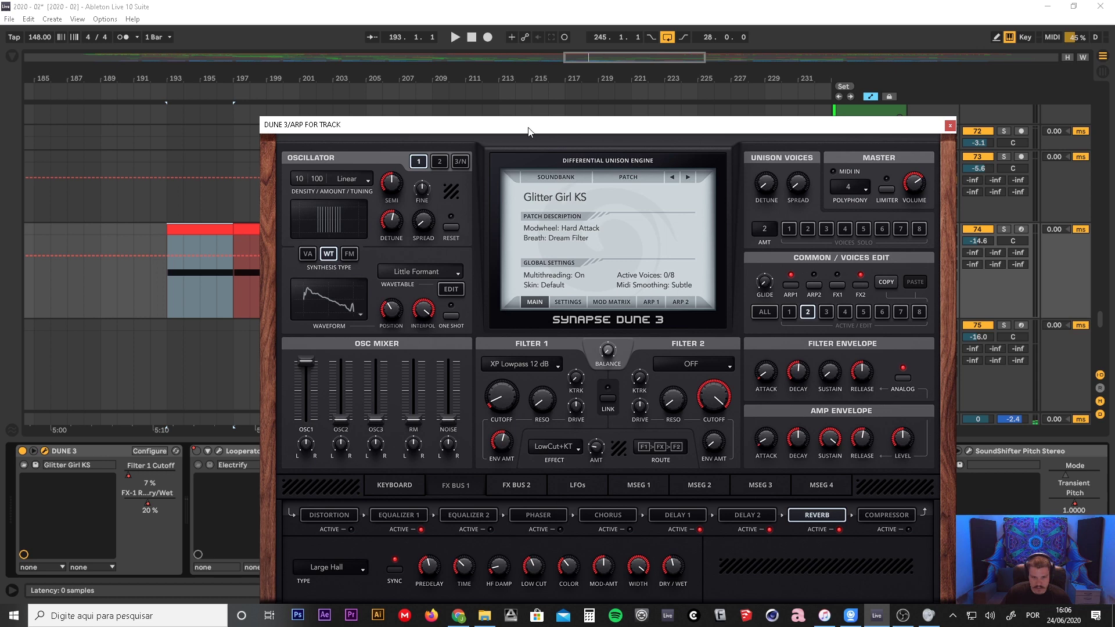
# - Compare the oscillator settings of voices 1 and 2 in ARP track 74's DUNE 3
pyautogui.moveTo(528, 126); pyautogui.dragTo(628, 82)
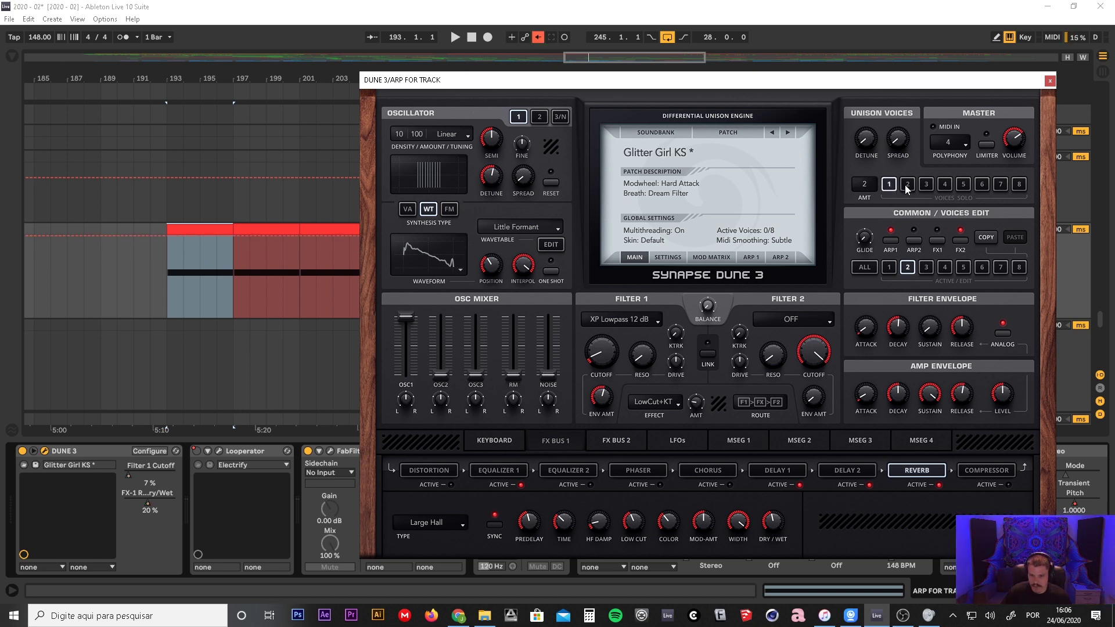
pyautogui.click(888, 268)
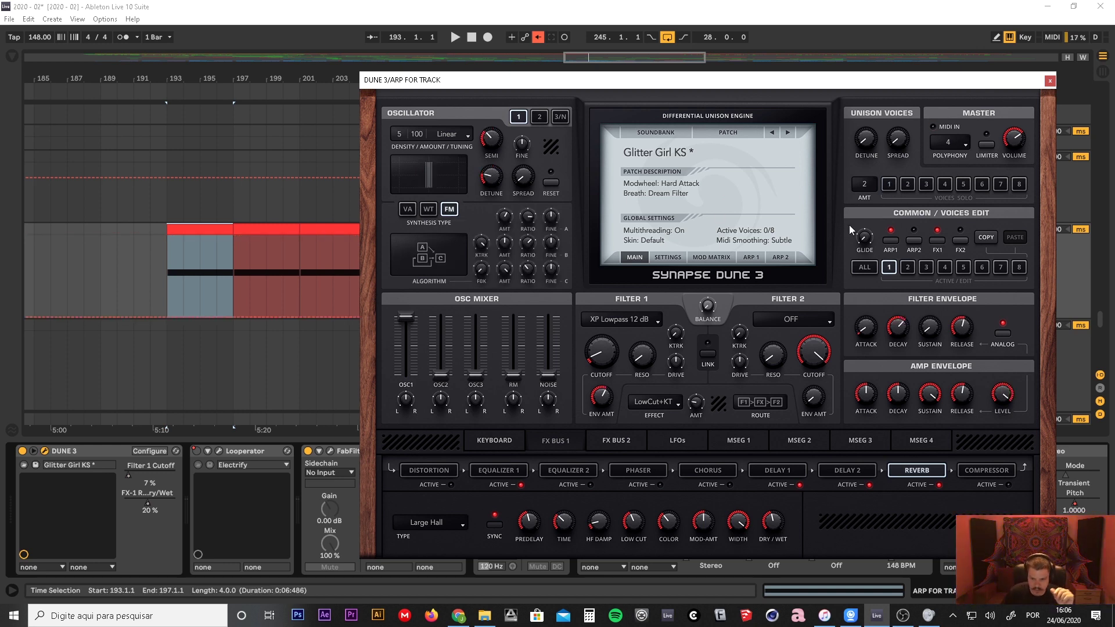
pyautogui.click(908, 270)
pyautogui.moveTo(532, 77); pyautogui.dragTo(426, 76)
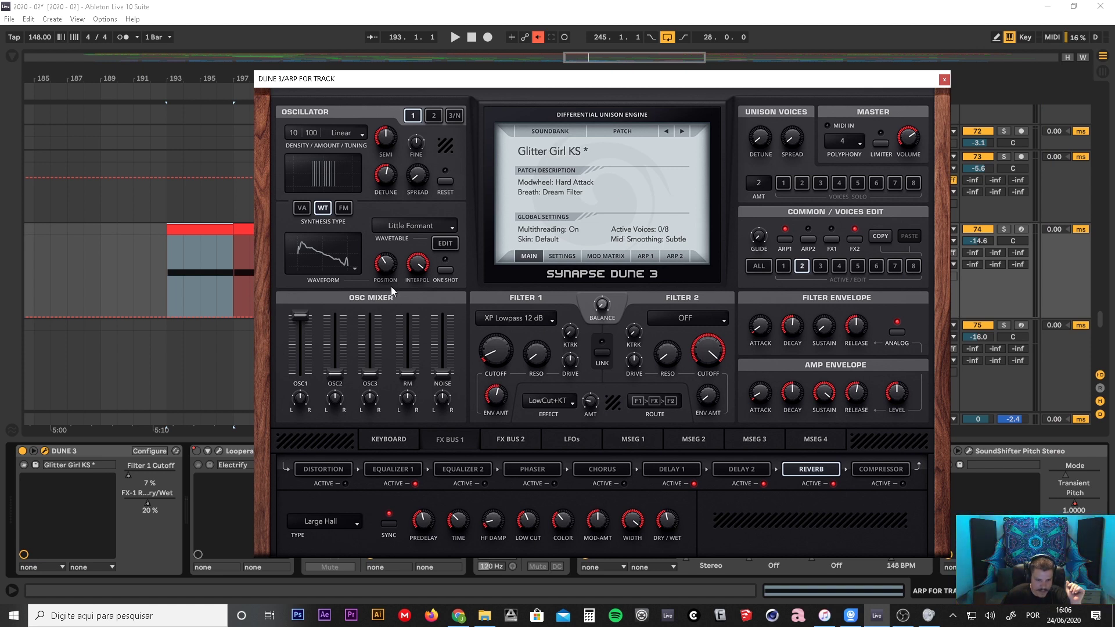
pyautogui.click(784, 267)
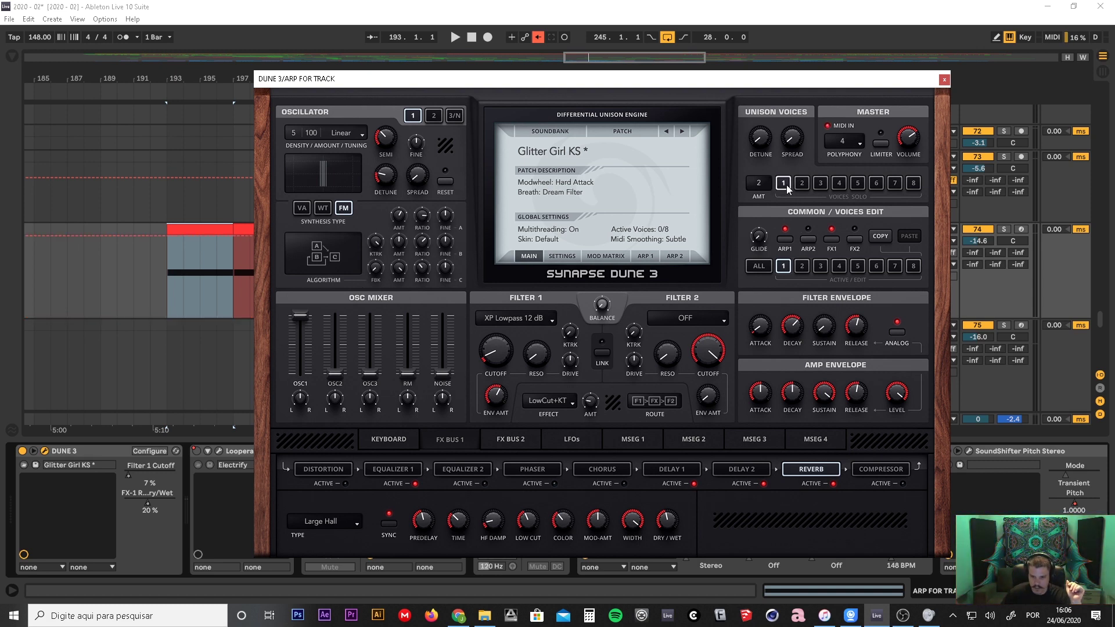
# - Solo ARP track 74, play it from bar 193 and audition DUNE 3's voices 1 and 2 separately
pyautogui.click(196, 108)
pyautogui.press('space')
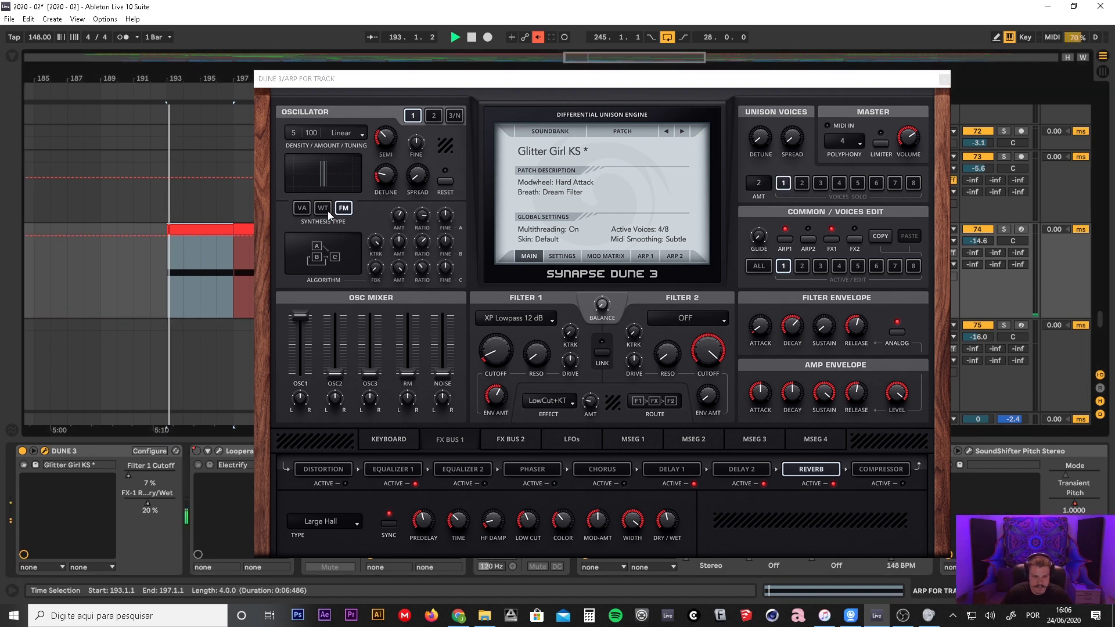
pyautogui.click(1004, 229)
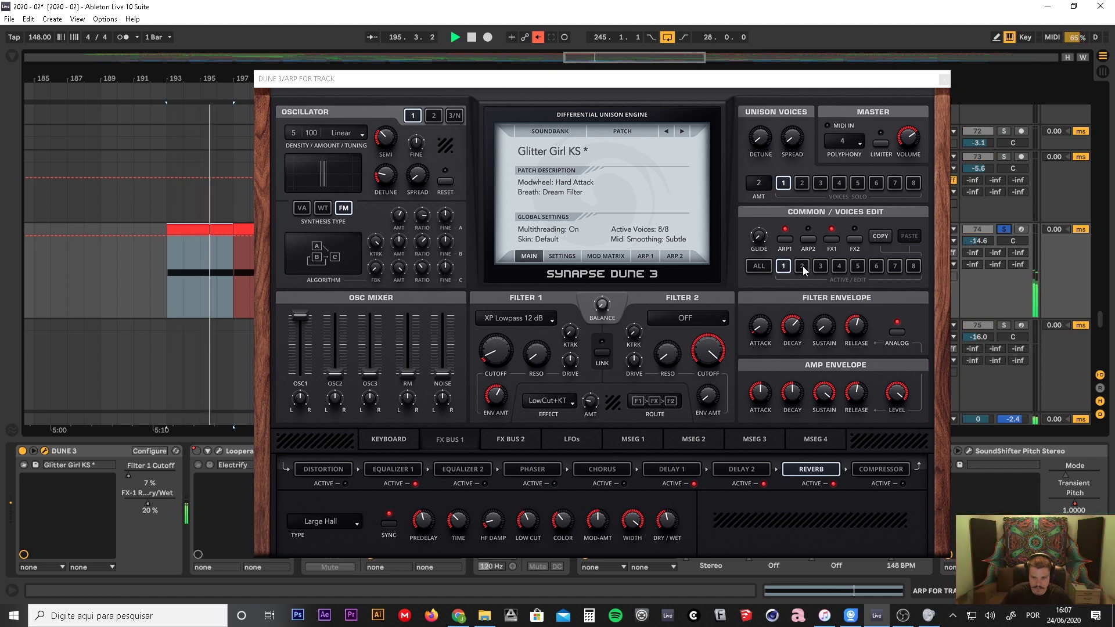
pyautogui.click(800, 184)
pyautogui.click(782, 184)
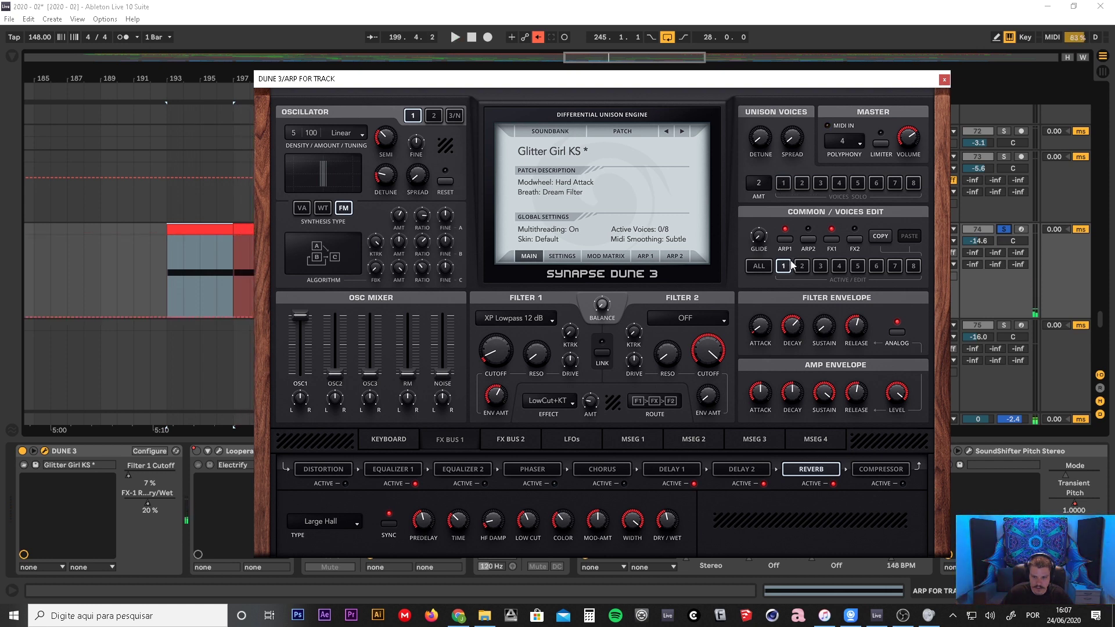
# - Replay the arp from bar 193 with automation re-enabled, examine voice 2's Filter 1 cutoff, and close DUNE 3
pyautogui.moveTo(677, 86); pyautogui.dragTo(705, 126)
pyautogui.click(471, 68)
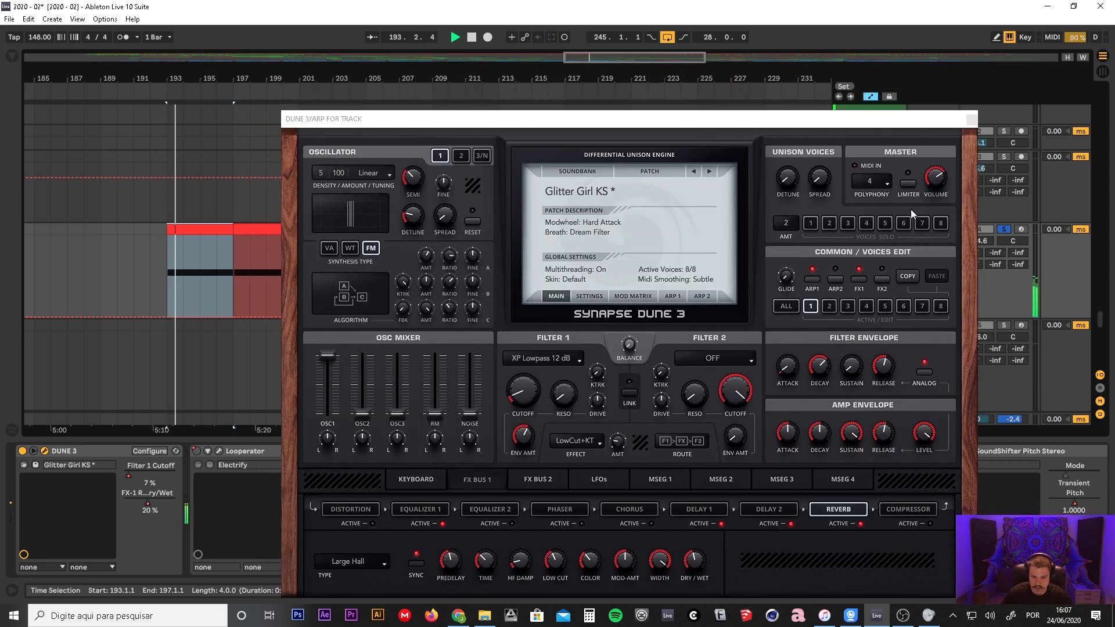
pyautogui.click(829, 307)
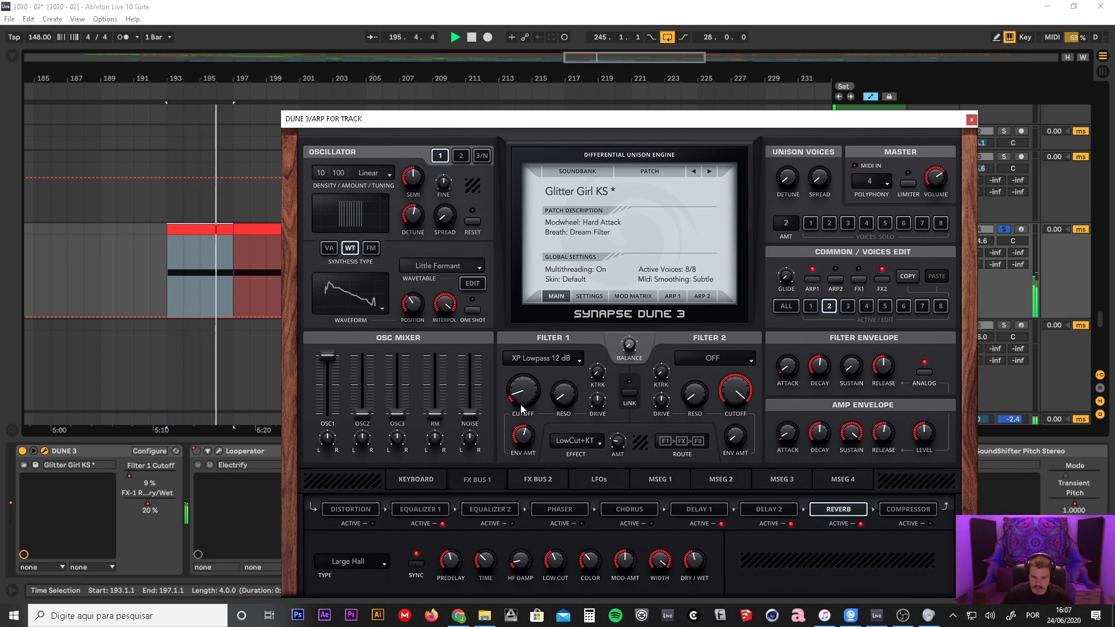
pyautogui.moveTo(521, 403); pyautogui.dragTo(520, 389)
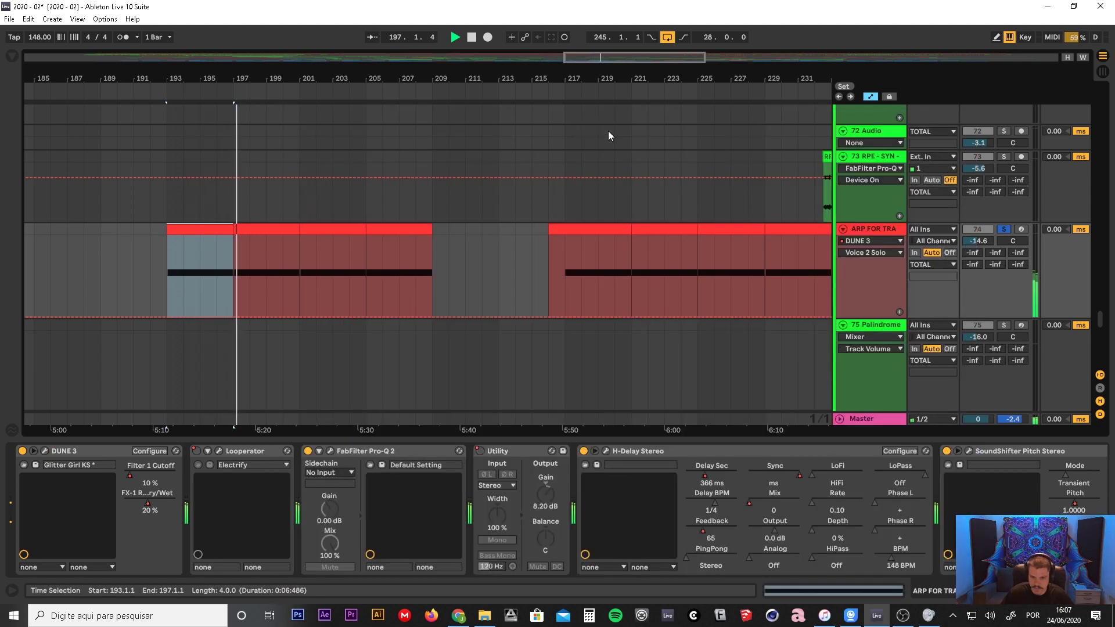
pyautogui.click(970, 121)
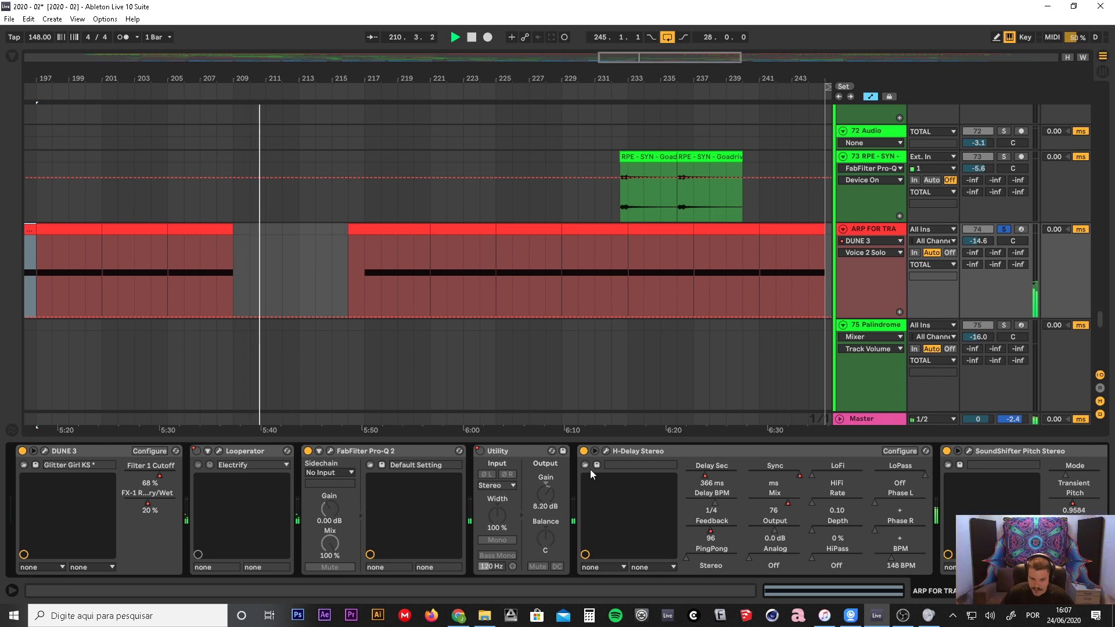
# - Inspect ARP track 74's H-Delay and the LOOP unit settings of its Looperator, closing each plug-in window
pyautogui.click(608, 451)
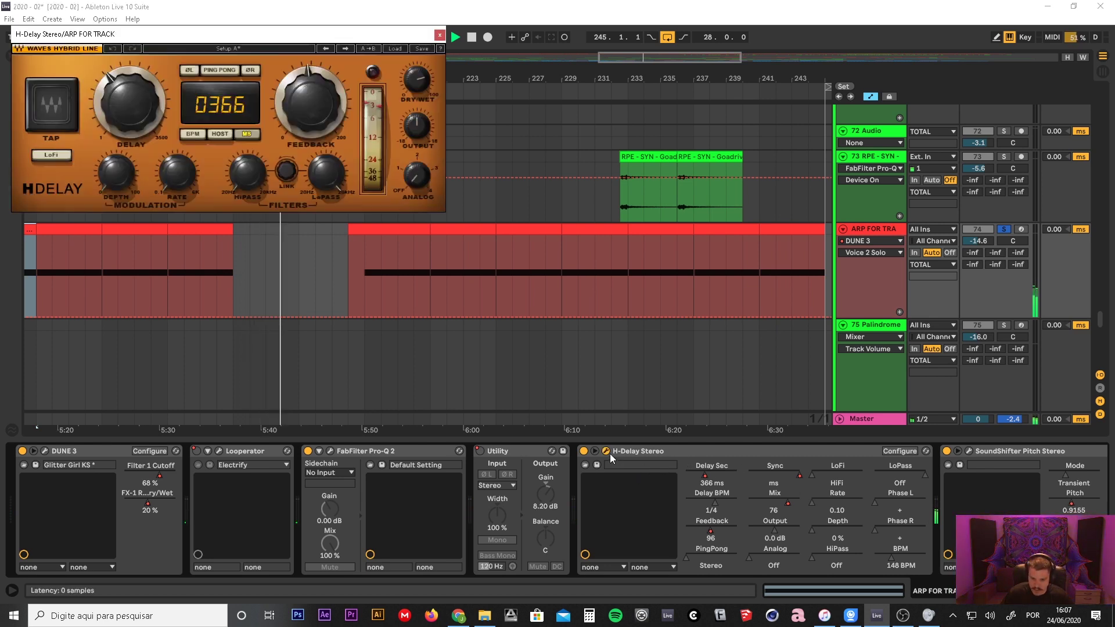
pyautogui.click(440, 35)
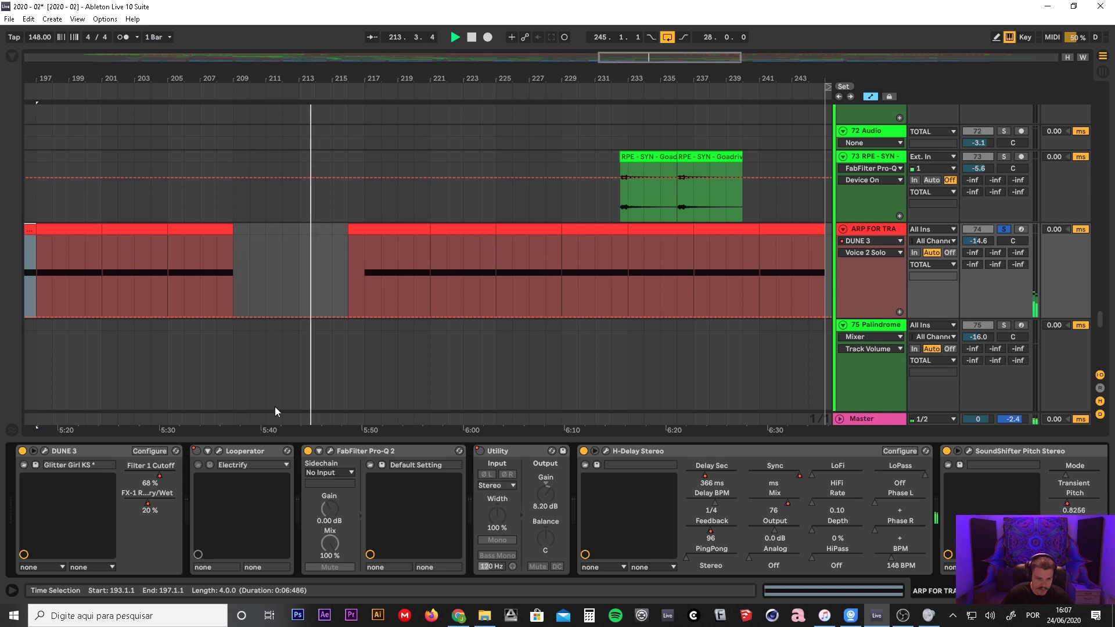
pyautogui.click(220, 452)
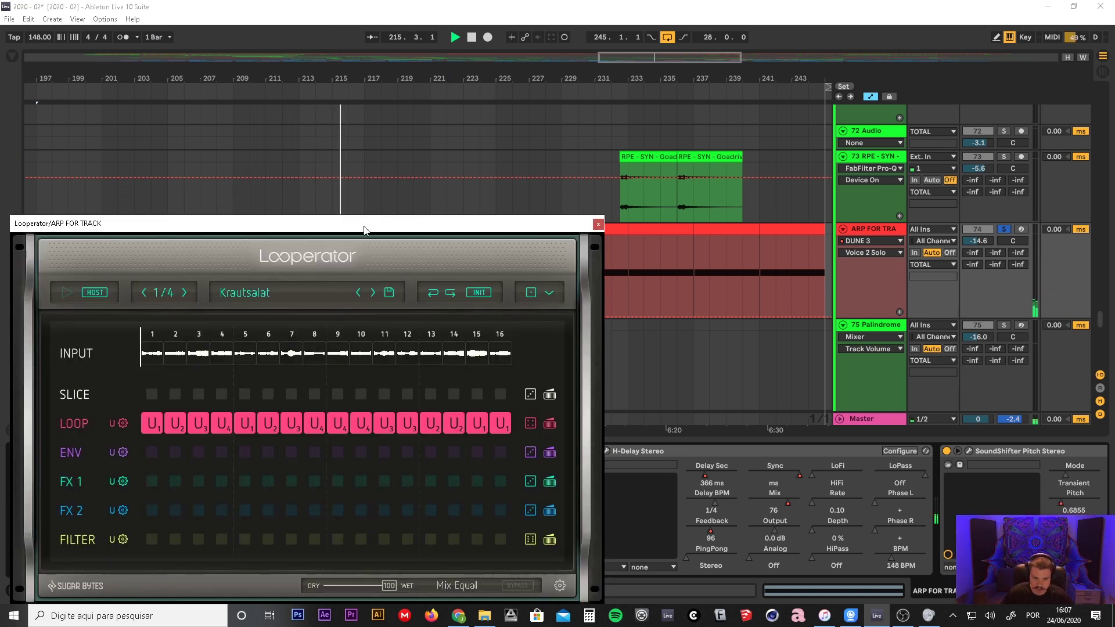
pyautogui.moveTo(483, 227); pyautogui.dragTo(577, 123)
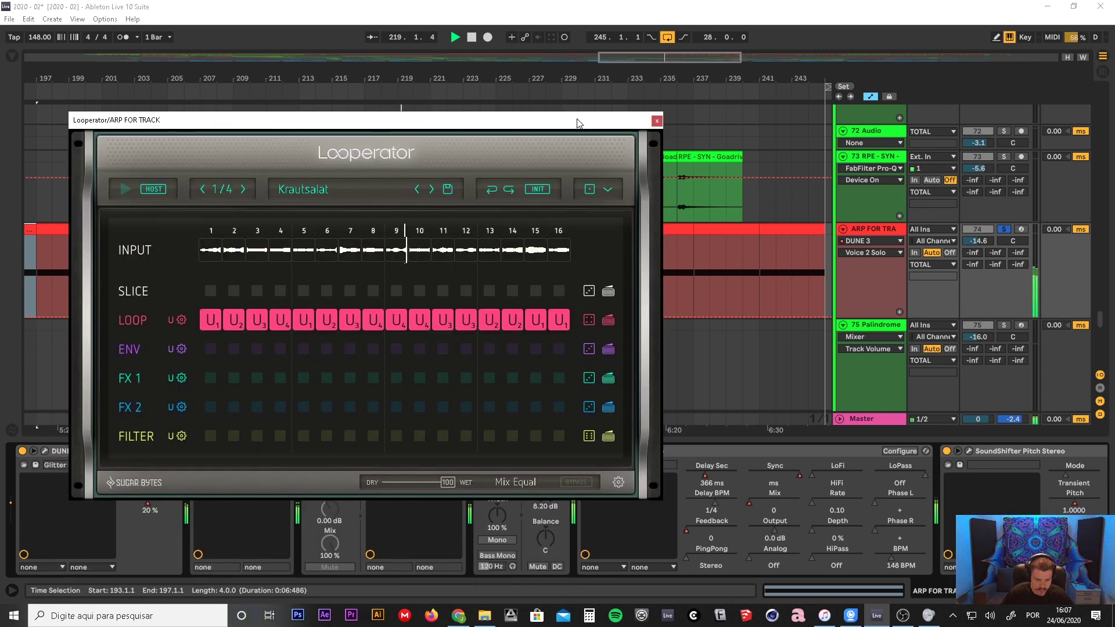
pyautogui.click(181, 320)
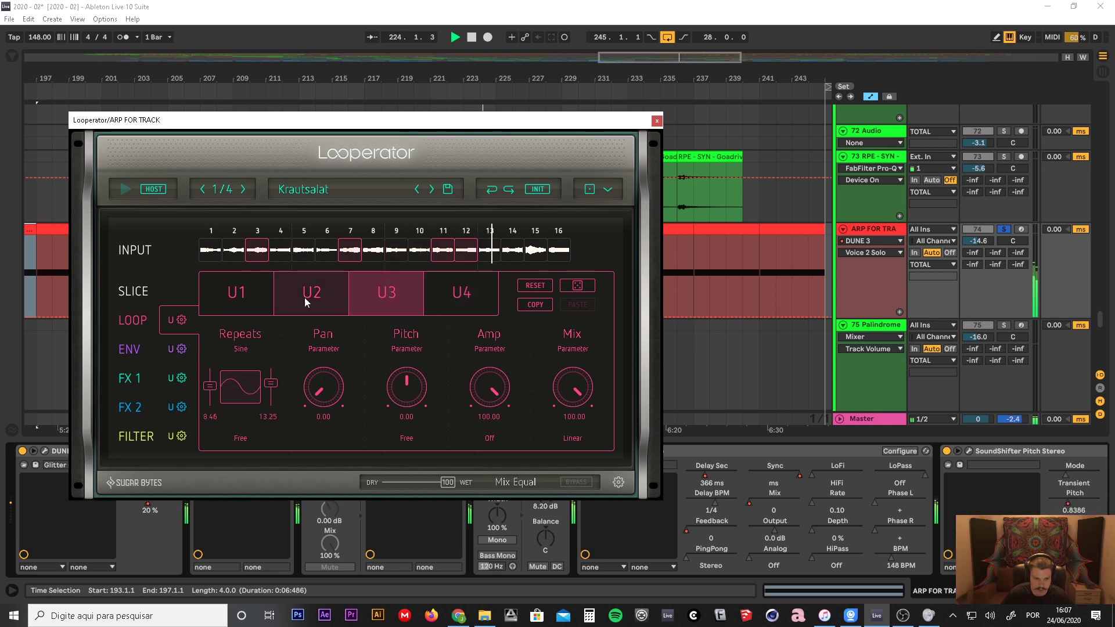
pyautogui.click(657, 121)
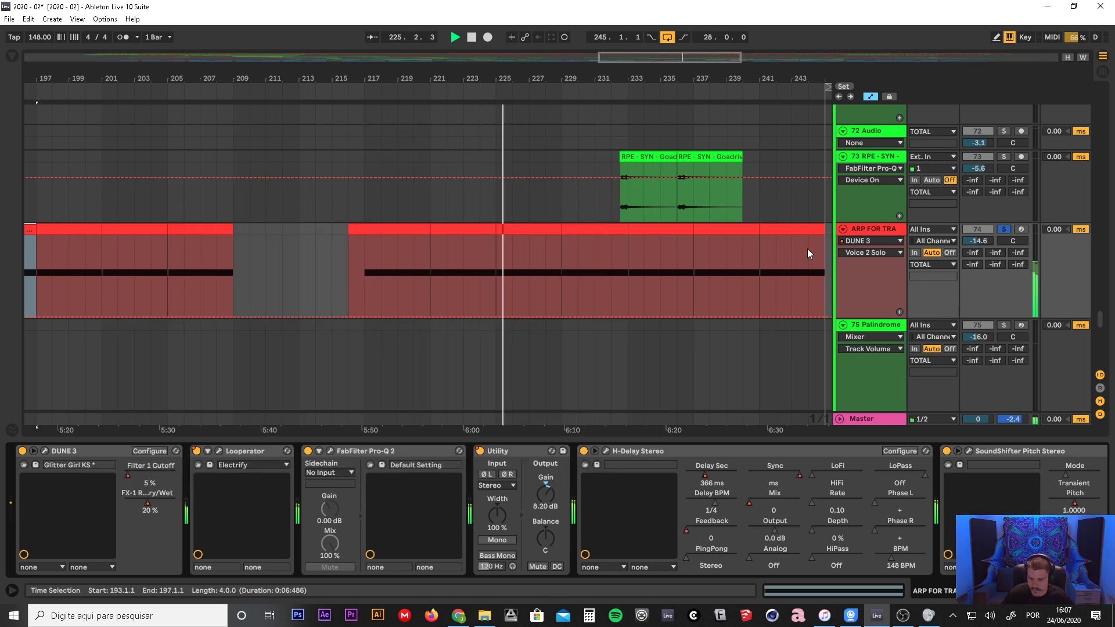
# - Stop playback and take ARP track 74 out of solo
pyautogui.moveTo(506, 84); pyautogui.dragTo(361, 61)
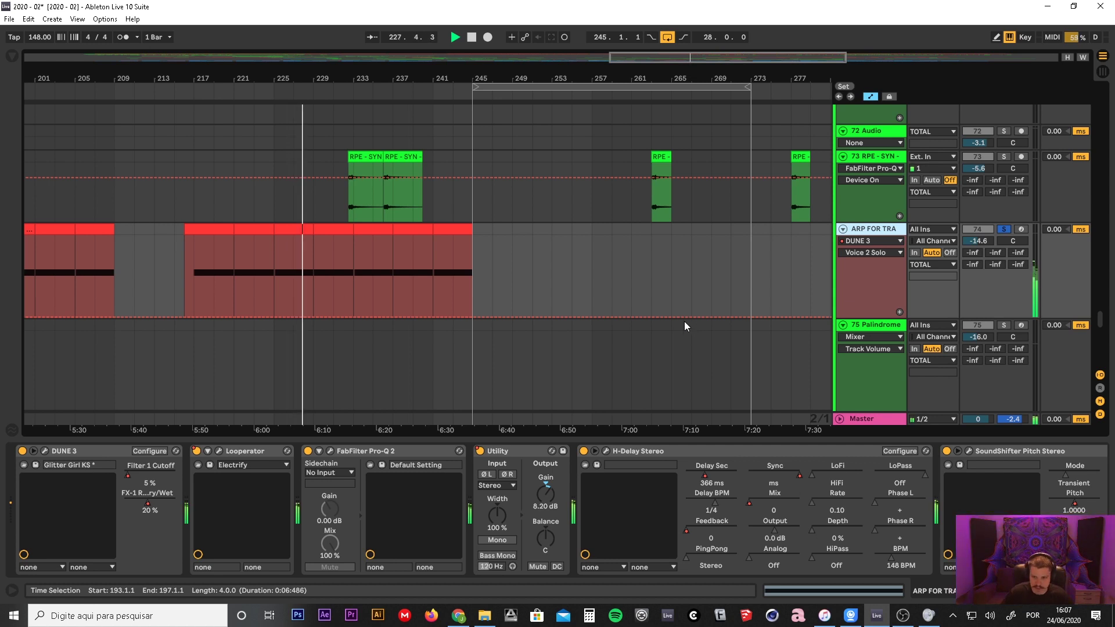
pyautogui.press('space')
pyautogui.click(1003, 230)
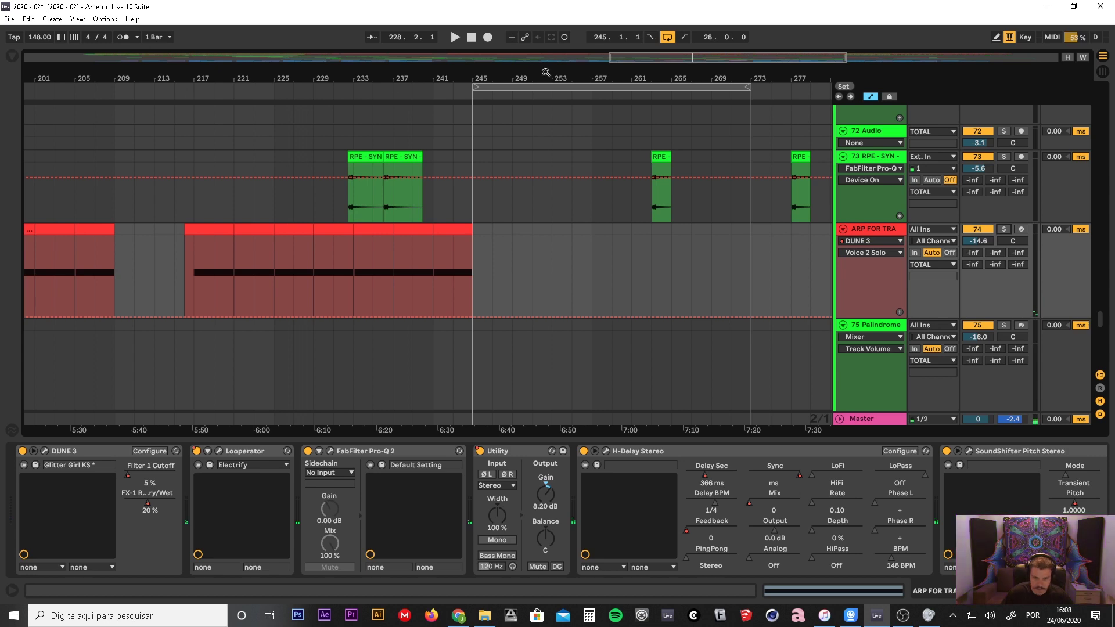
# - Expand ARP track 67 to a taller height, show its device chain and view its clips around bar 245
pyautogui.moveTo(546, 72); pyautogui.dragTo(496, 74)
pyautogui.scroll(8, 322, 280)
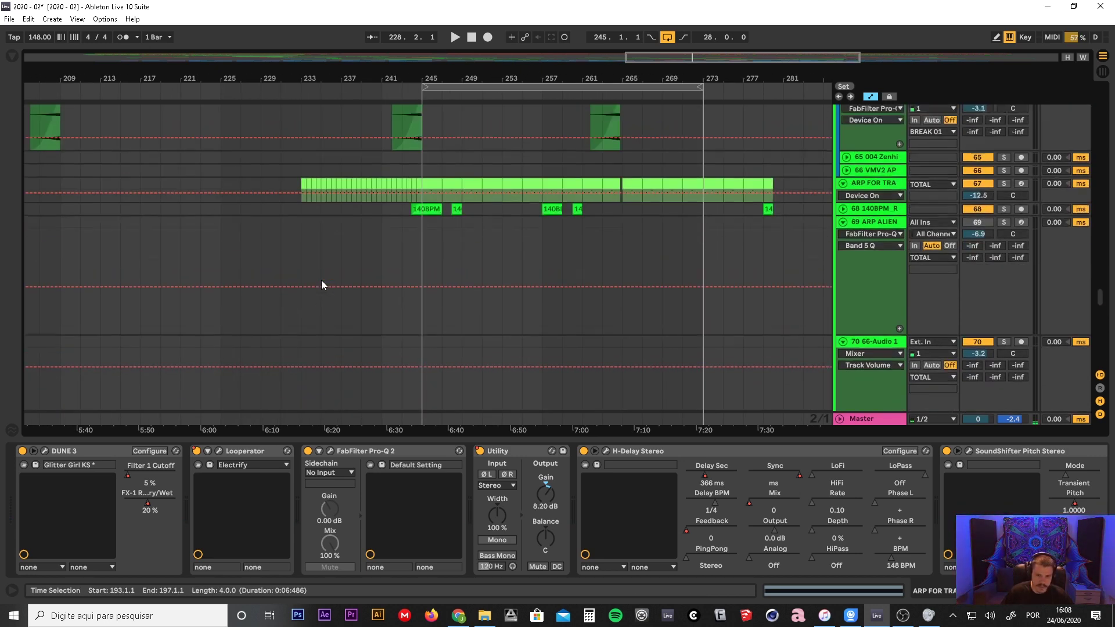
pyautogui.scroll(3, 323, 285)
pyautogui.moveTo(887, 301); pyautogui.dragTo(868, 393)
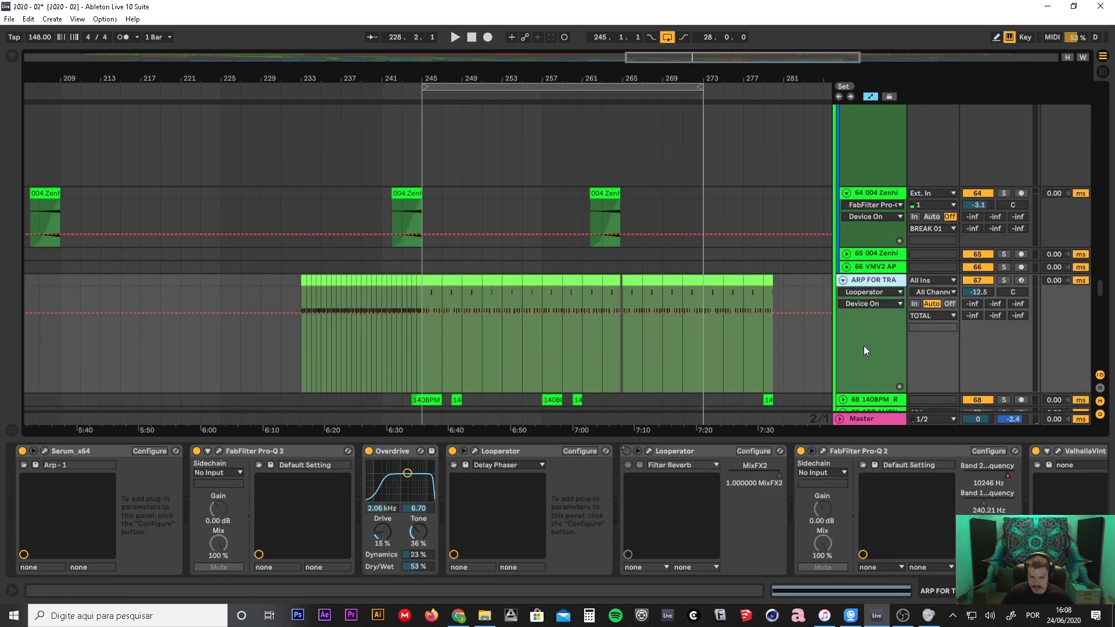
pyautogui.moveTo(523, 78); pyautogui.dragTo(523, 215)
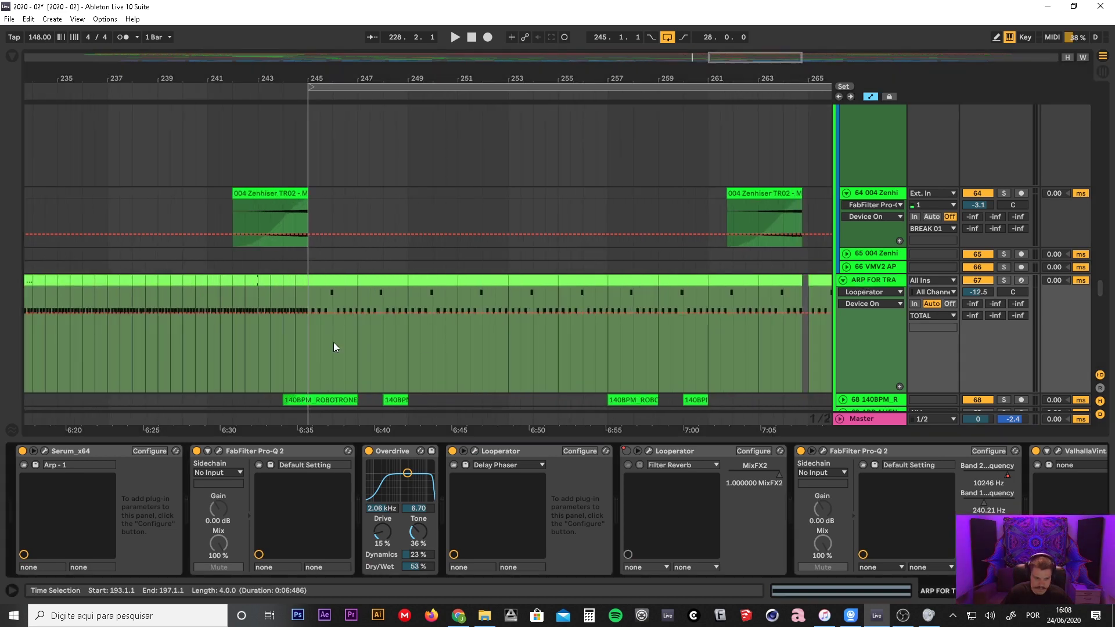
# - Open ARP track 67's Serum plug-in window, solo the track and move the window clear of the clips
pyautogui.hotkey('ctrl', 'alt', 'p')
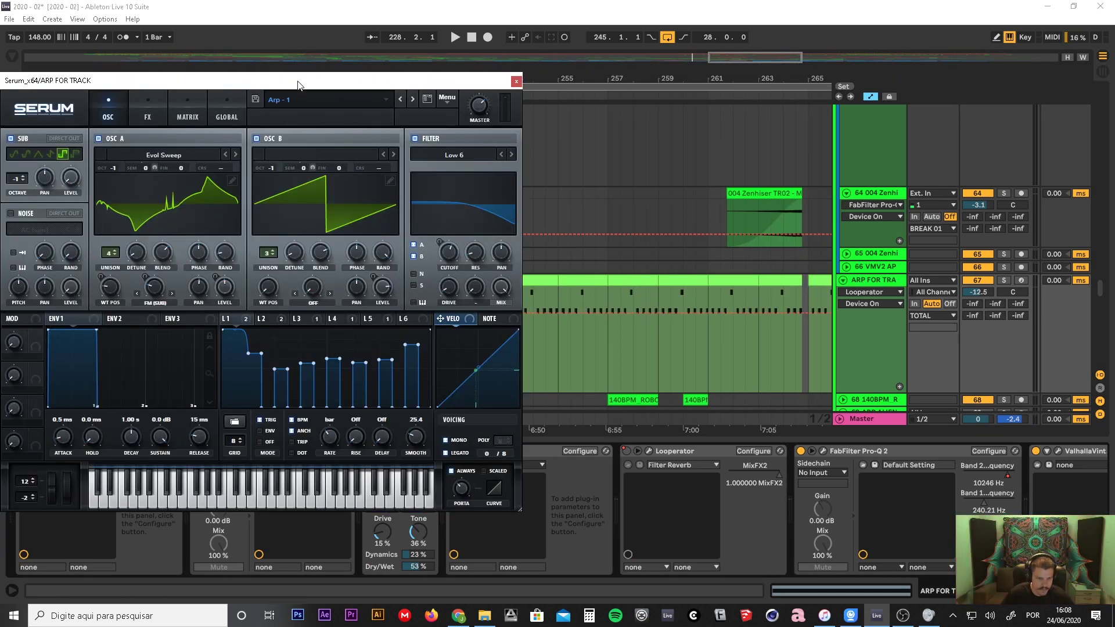
pyautogui.moveTo(297, 84); pyautogui.dragTo(320, 78)
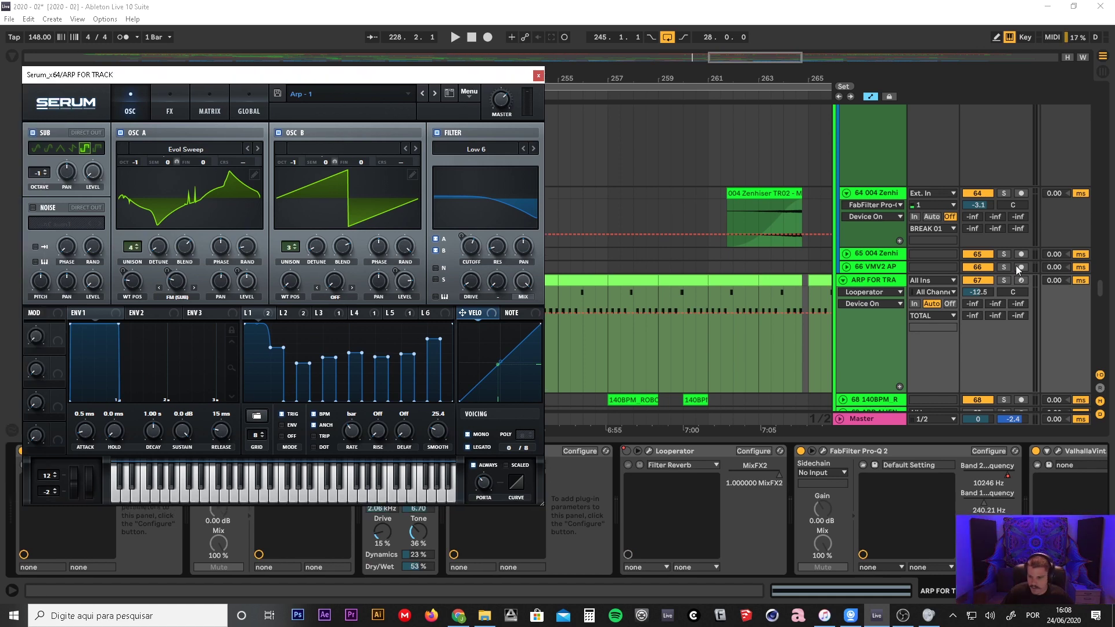
pyautogui.click(1004, 280)
pyautogui.moveTo(417, 78); pyautogui.dragTo(934, 77)
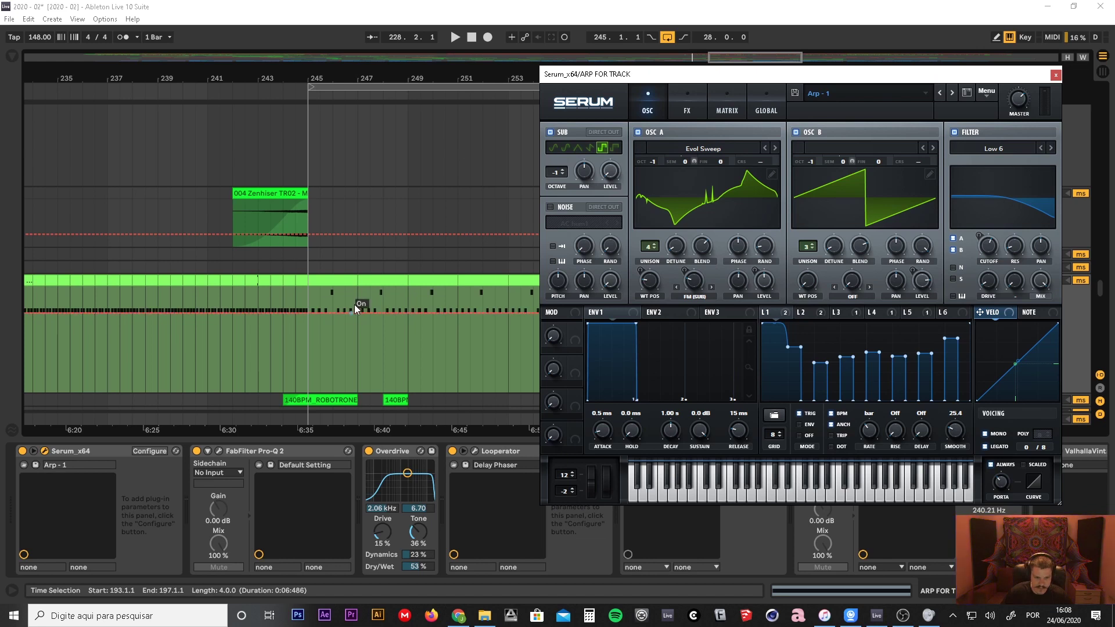
# - Play the soloed arp from bar 245 while viewing Serum, and stop playback and unsolo track 67
pyautogui.moveTo(302, 78); pyautogui.dragTo(284, 124)
pyautogui.click(247, 95)
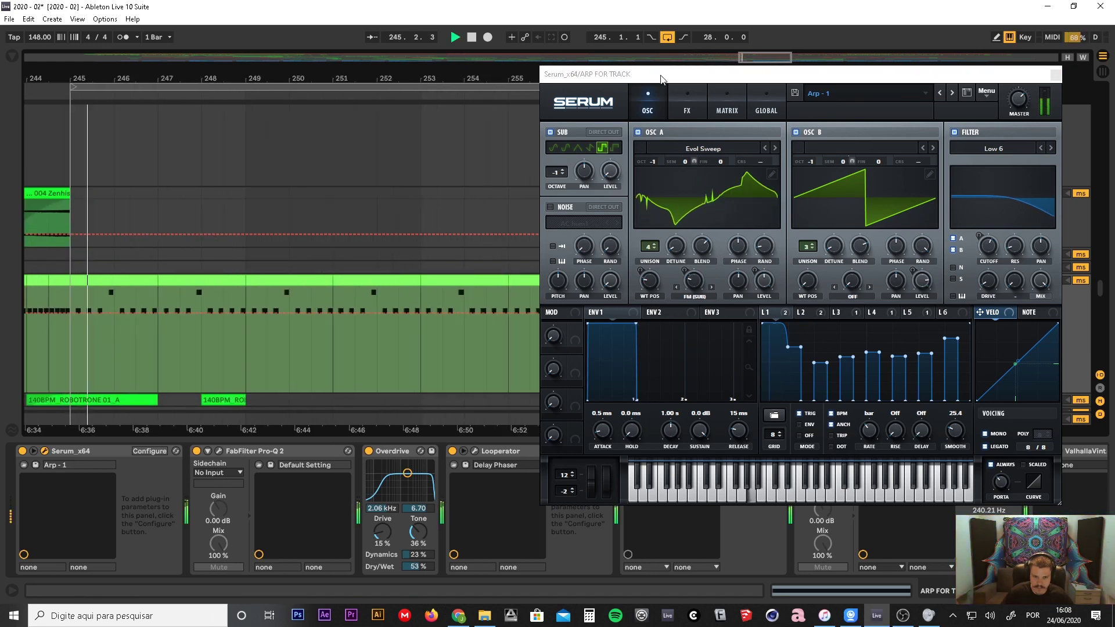
pyautogui.moveTo(449, 70); pyautogui.dragTo(342, 58)
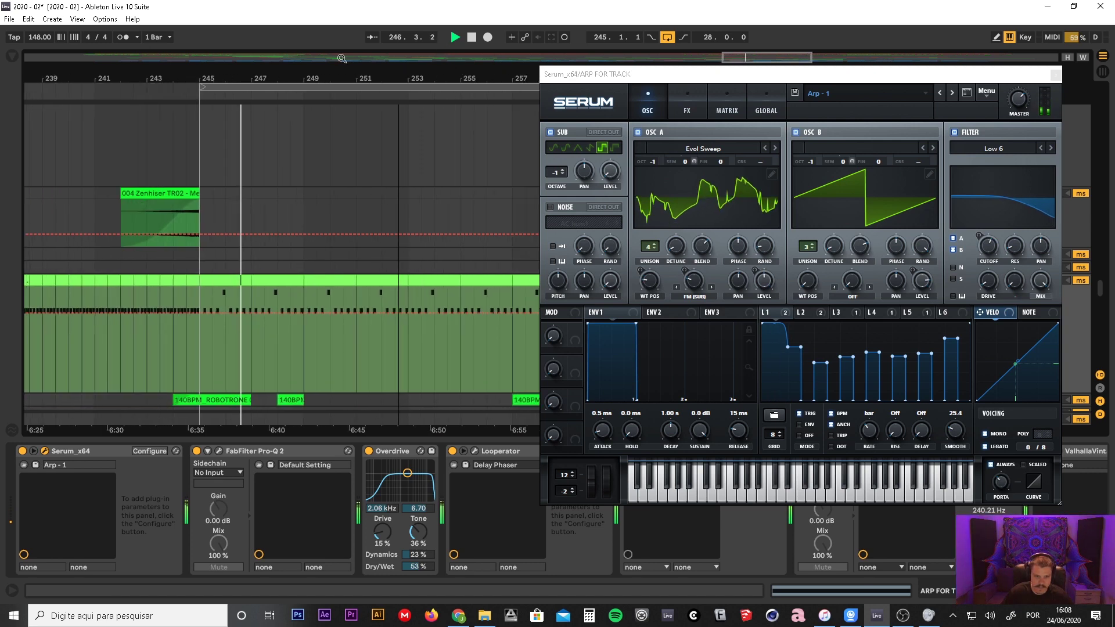
pyautogui.scroll(-2, 342, 59)
pyautogui.moveTo(676, 75); pyautogui.dragTo(468, 226)
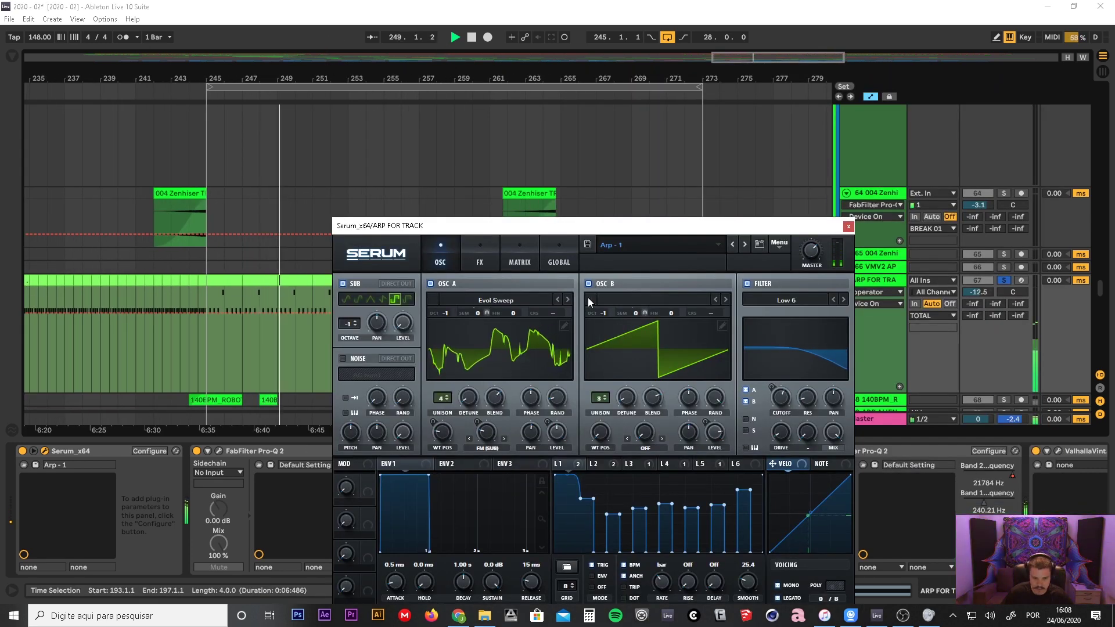
pyautogui.moveTo(794, 231); pyautogui.dragTo(917, 338)
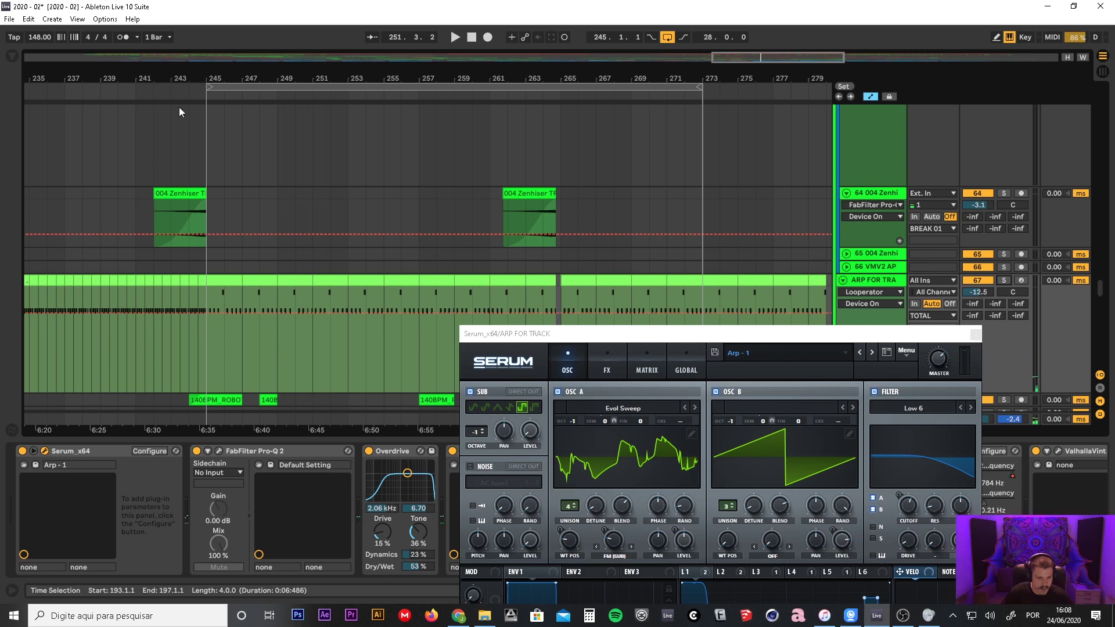
# - Play the full mix from bar 245 and view the tracks below ARP track 67
pyautogui.moveTo(330, 75); pyautogui.dragTo(324, 75)
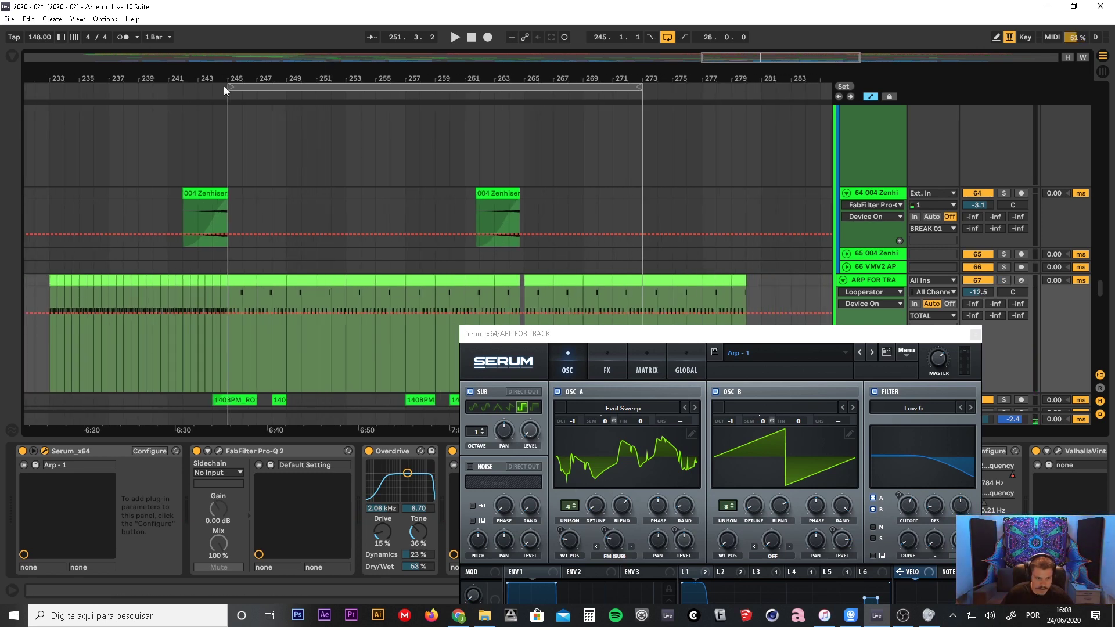
pyautogui.click(195, 91)
pyautogui.scroll(3, 173, 128)
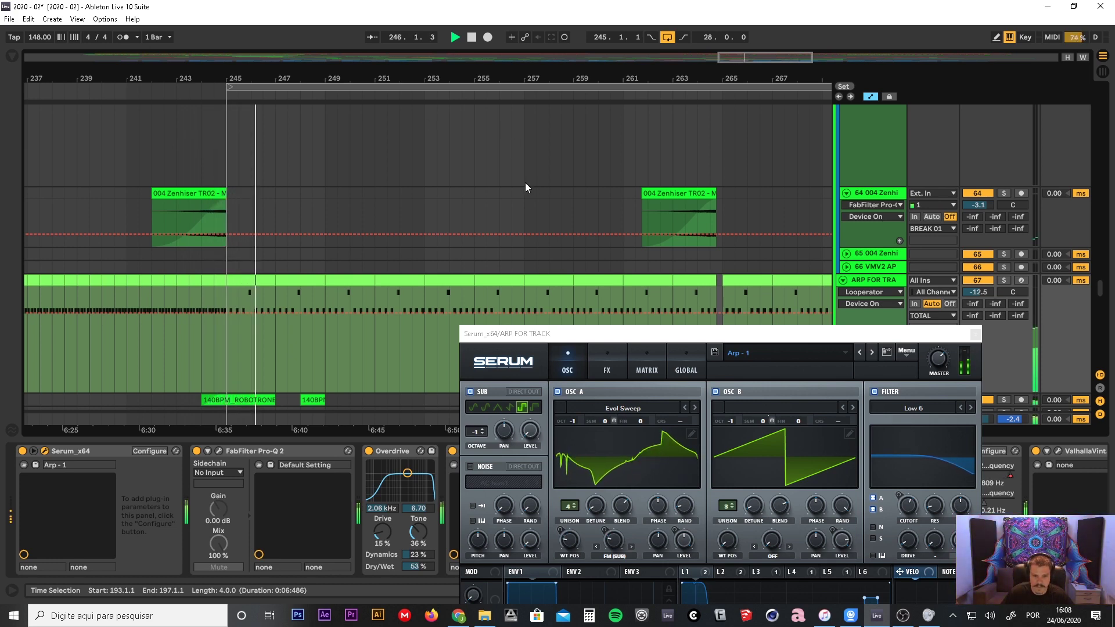
pyautogui.scroll(-3, 525, 182)
pyautogui.scroll(-2, 525, 182)
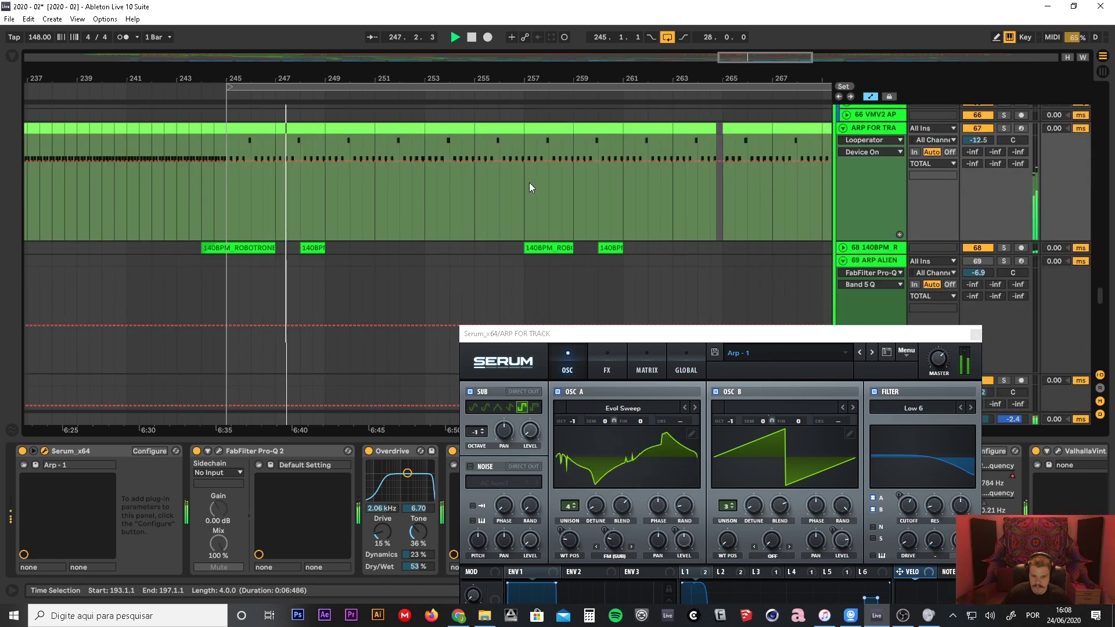
# - Unfold the 140BPM ROBOTRONE audio track 68, make it taller and view its clips from bar 244 to 280
pyautogui.click(843, 247)
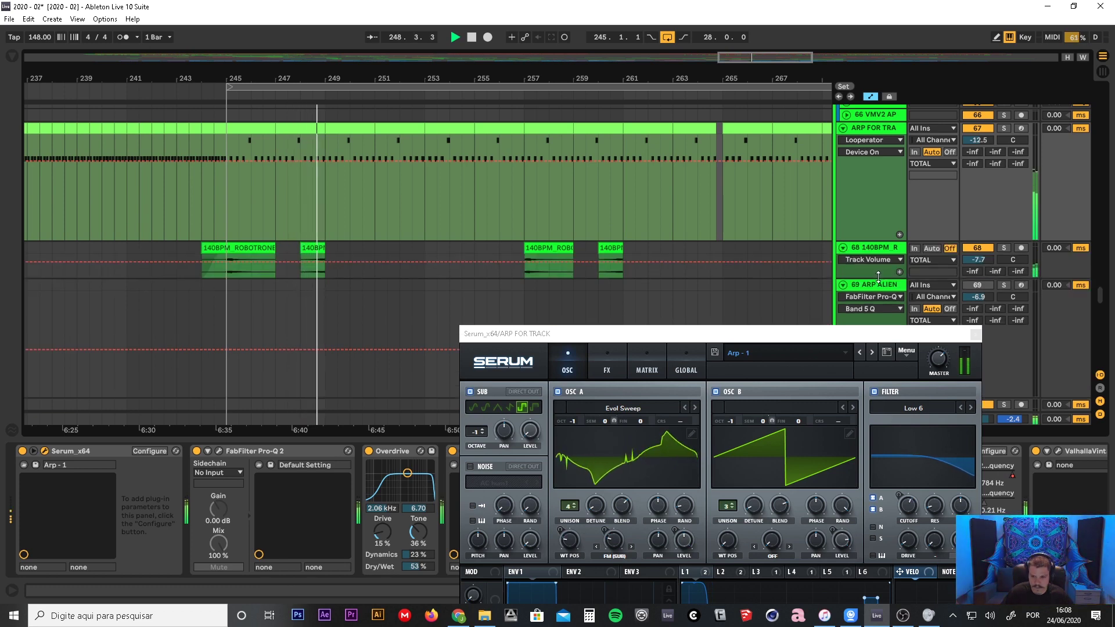
pyautogui.moveTo(880, 279); pyautogui.dragTo(880, 315)
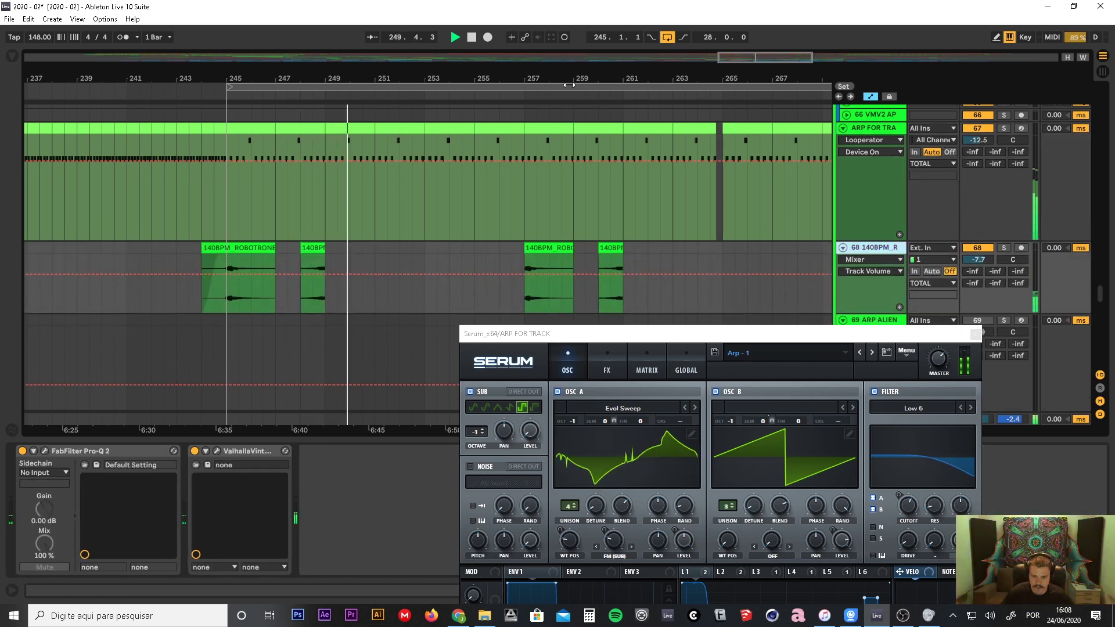
pyautogui.moveTo(521, 78); pyautogui.dragTo(318, 40)
pyautogui.moveTo(378, 61); pyautogui.dragTo(384, 40)
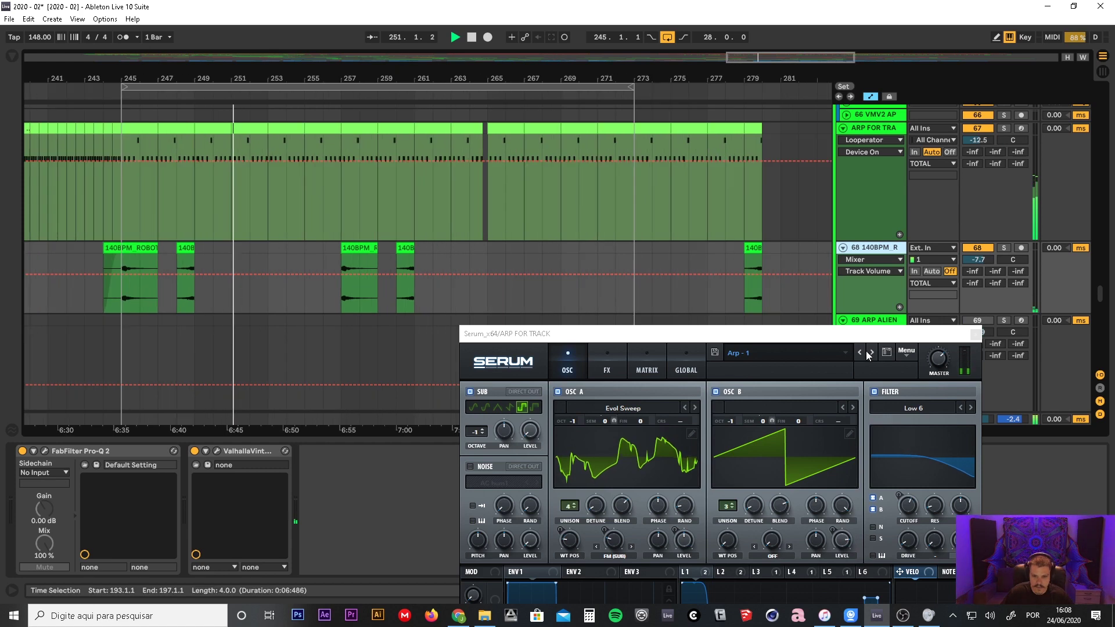
# - Move the 28-bar loop so it starts at bar 249, and close ARP track 67's Serum window
pyautogui.moveTo(810, 333); pyautogui.dragTo(586, 320)
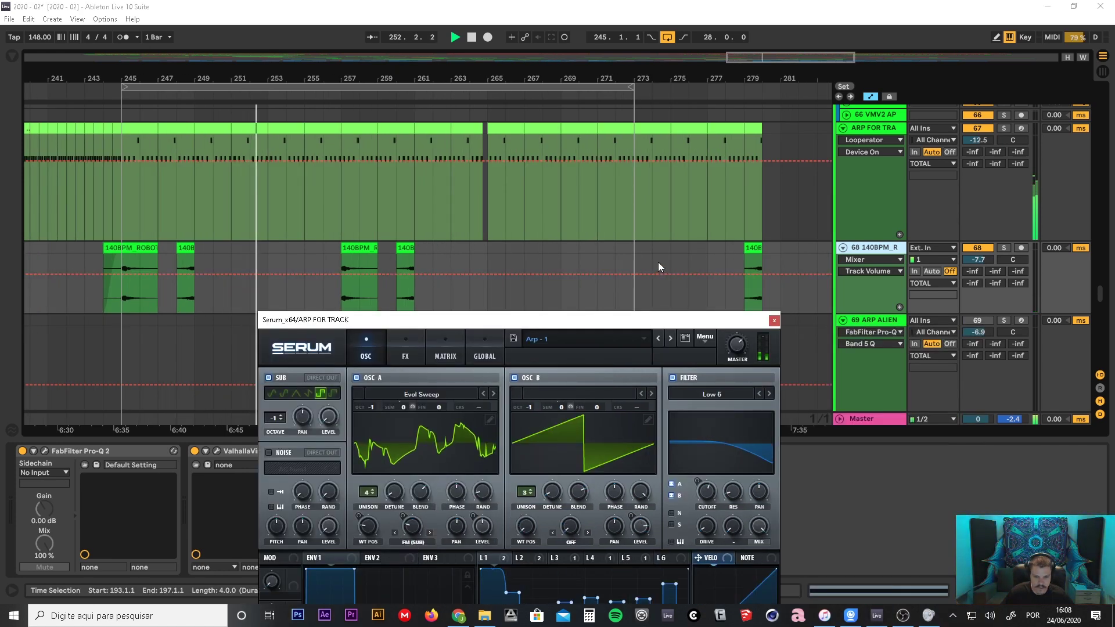
pyautogui.moveTo(185, 90); pyautogui.dragTo(258, 90)
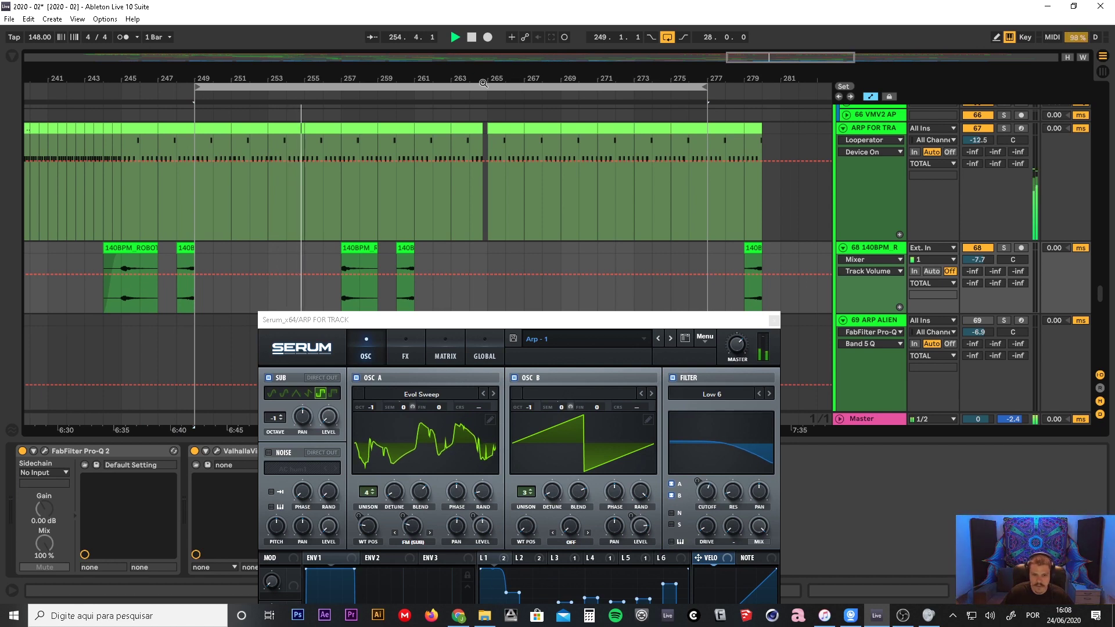
pyautogui.scroll(-1, 669, 219)
pyautogui.click(775, 320)
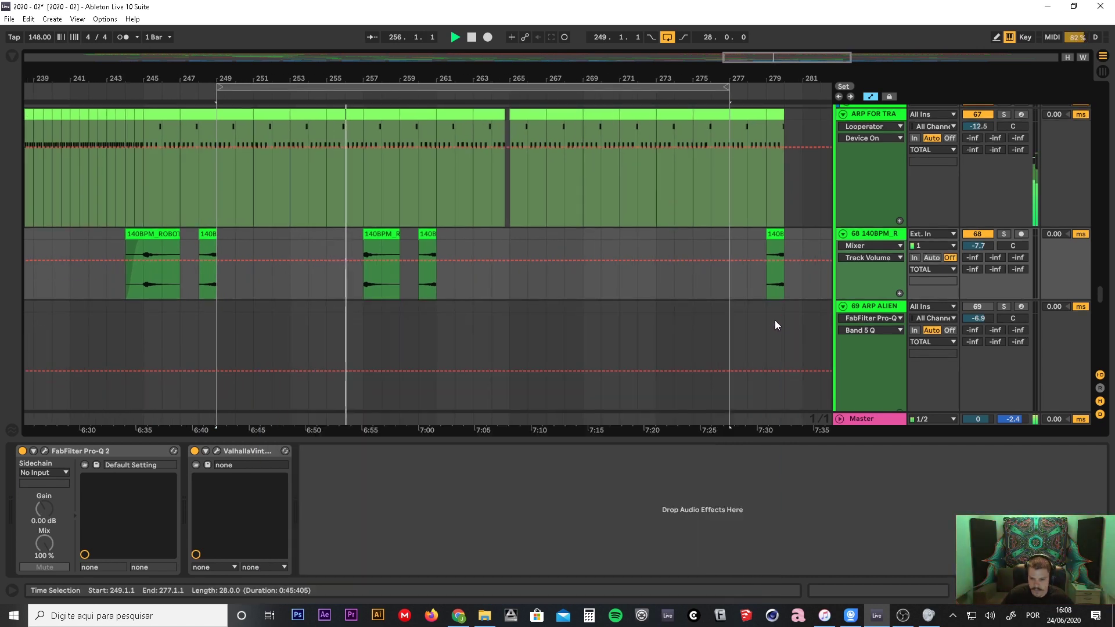
# - Display ARP track 67's device chain and show the on/off automation of its second Looperator, preset Filter Reverb
pyautogui.click(879, 114)
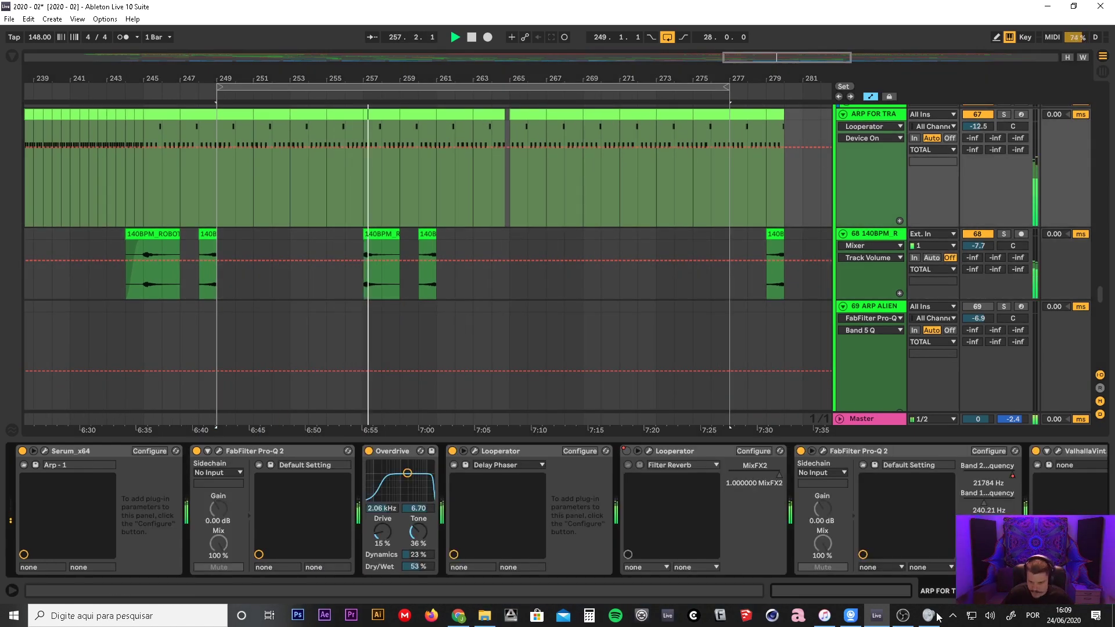
pyautogui.scroll(-3, 558, 510)
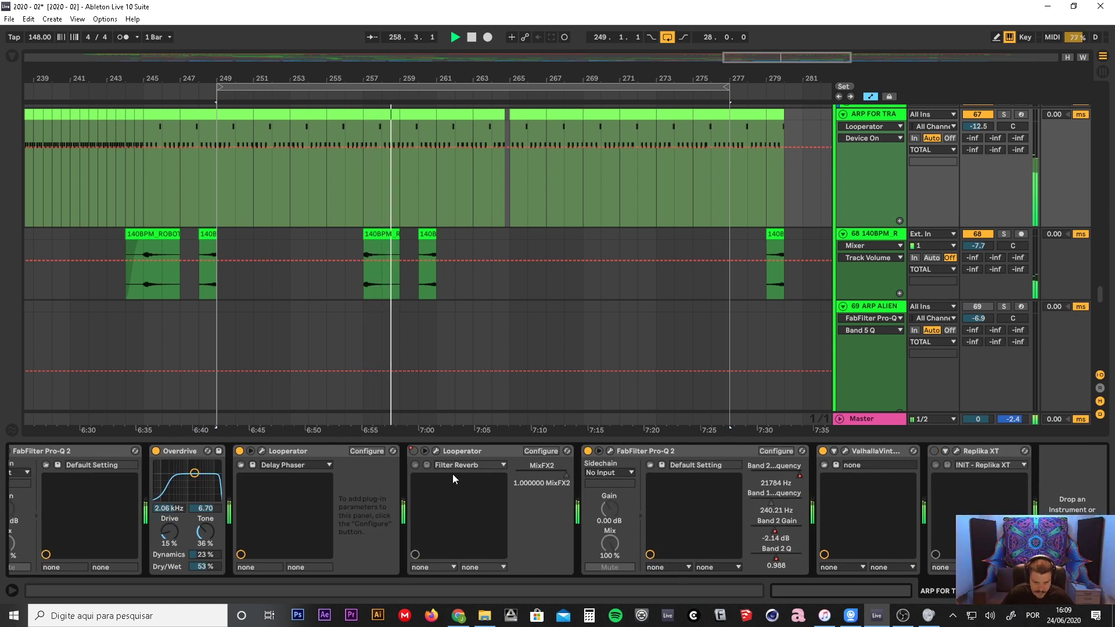
pyautogui.rightClick(415, 452)
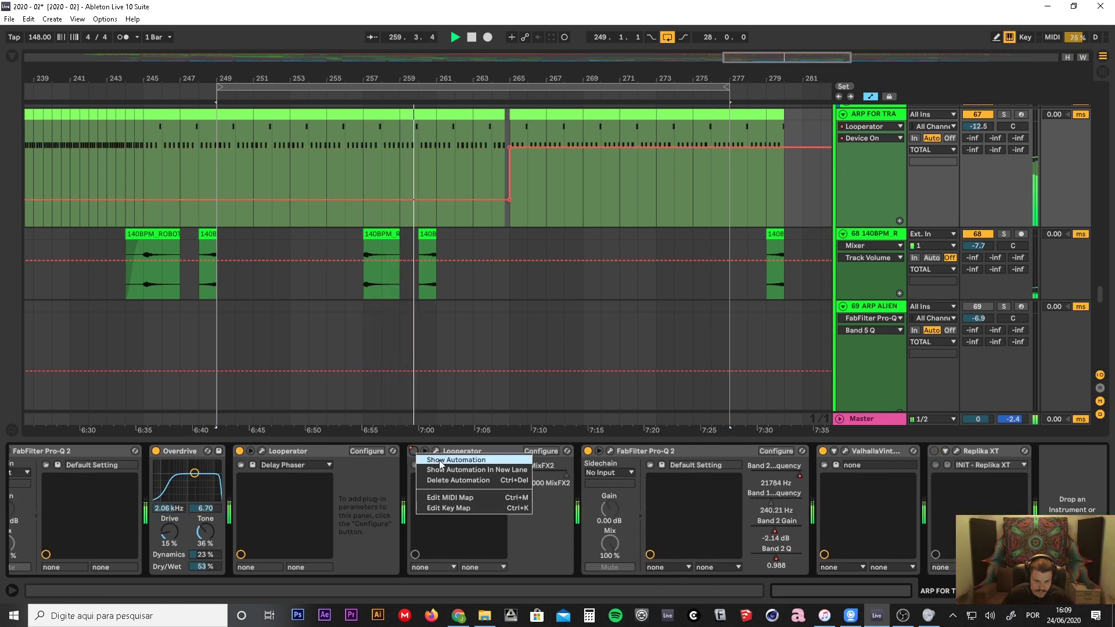
pyautogui.click(440, 460)
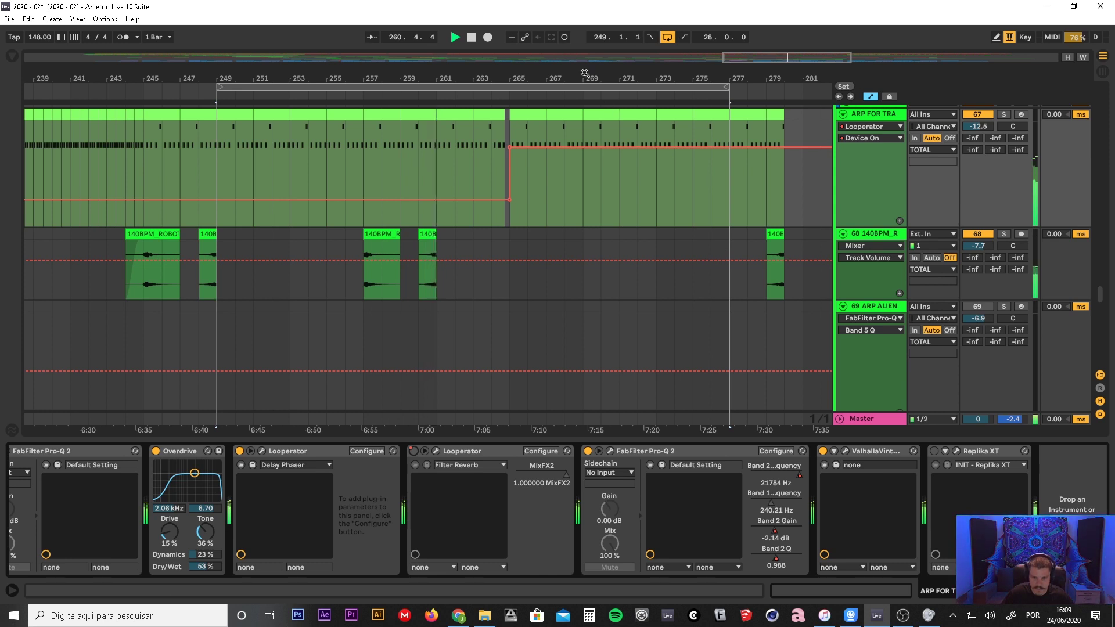
# - Extend the loop's end to bar 281 so it spans 32 bars while listening to the full mix
pyautogui.moveTo(592, 81); pyautogui.dragTo(487, 77)
pyautogui.moveTo(613, 87); pyautogui.dragTo(680, 99)
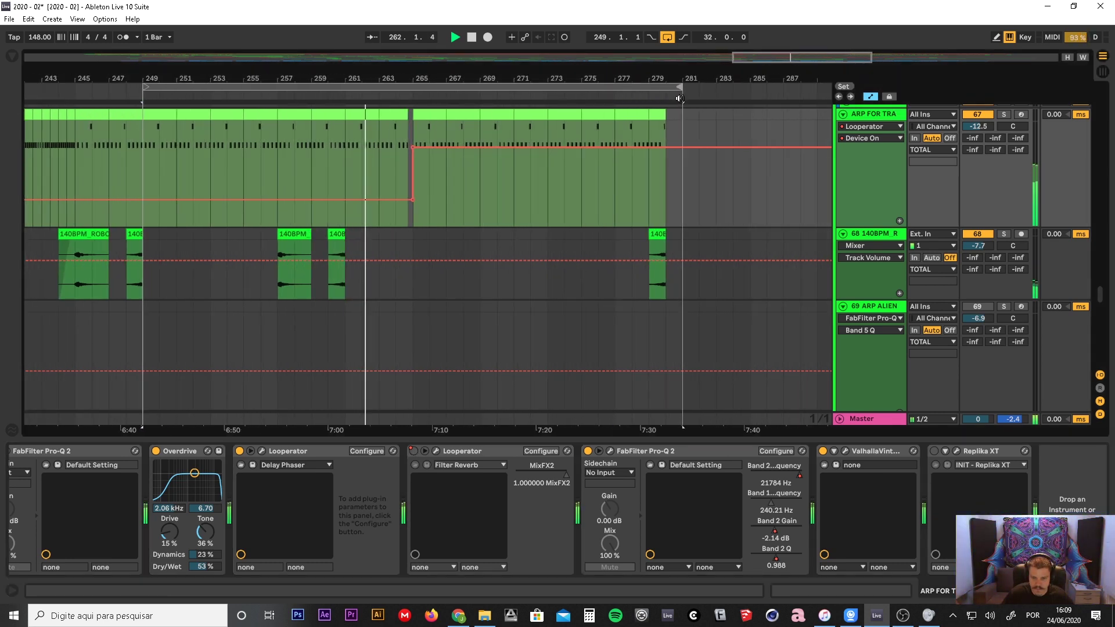
pyautogui.scroll(2, 883, 293)
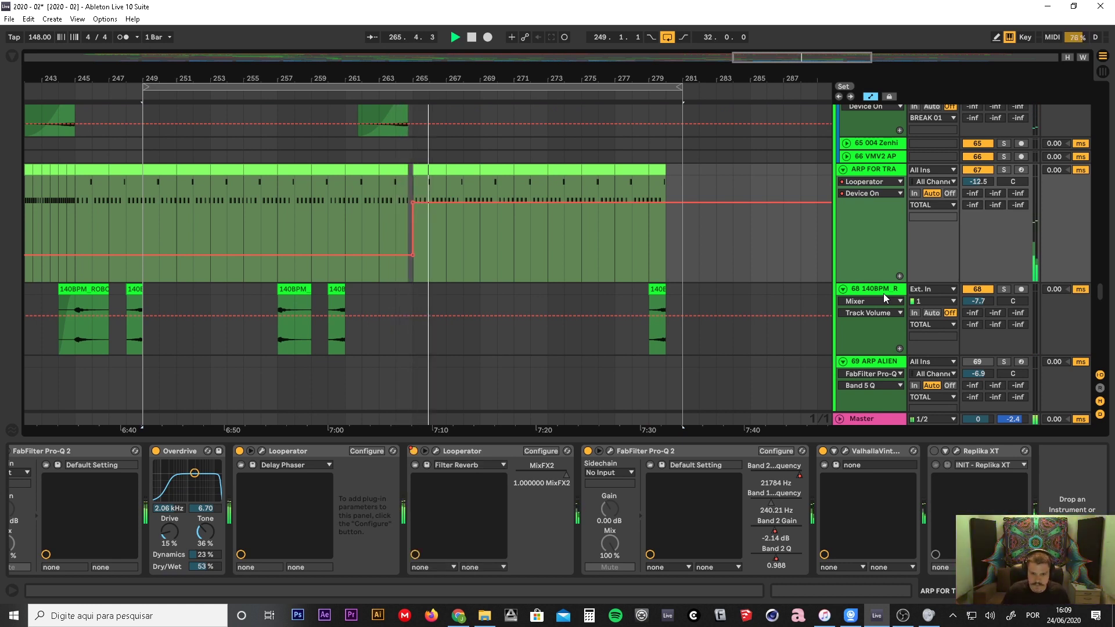
pyautogui.moveTo(587, 75); pyautogui.dragTo(587, 66)
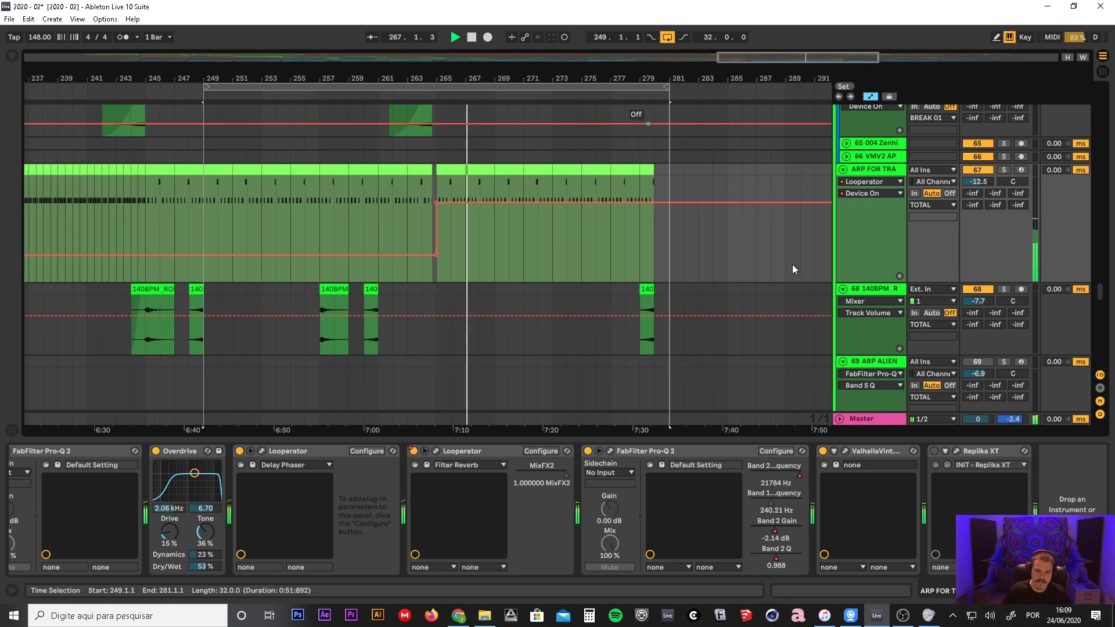
pyautogui.scroll(1, 892, 288)
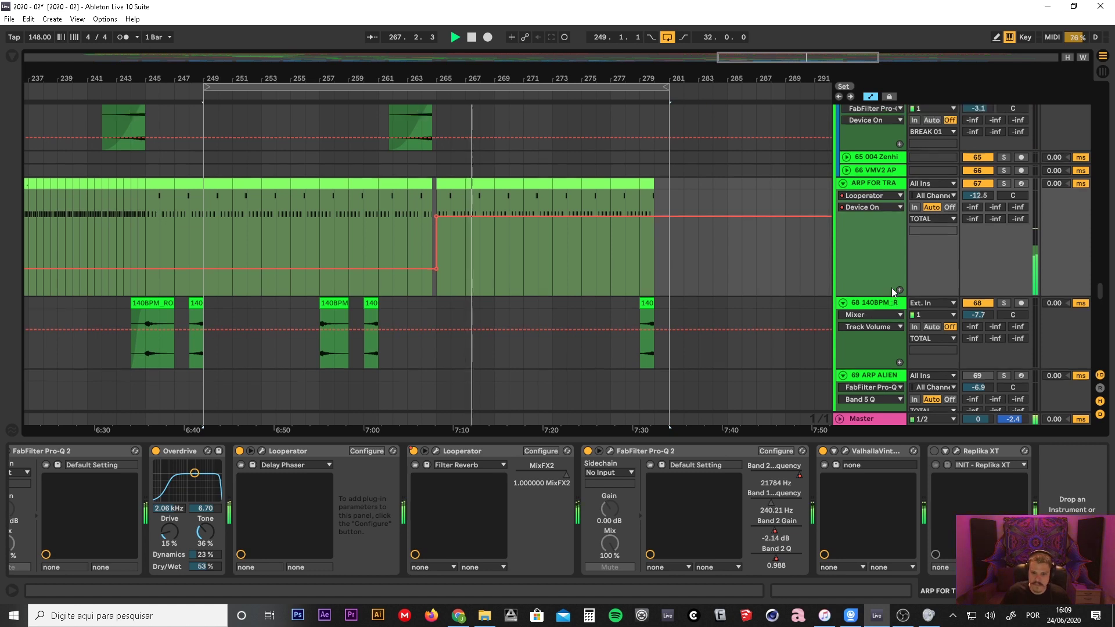
# - Solo ARP track 67 and view the slice and loop pattern in its second Looperator's plug-in window
pyautogui.click(1001, 185)
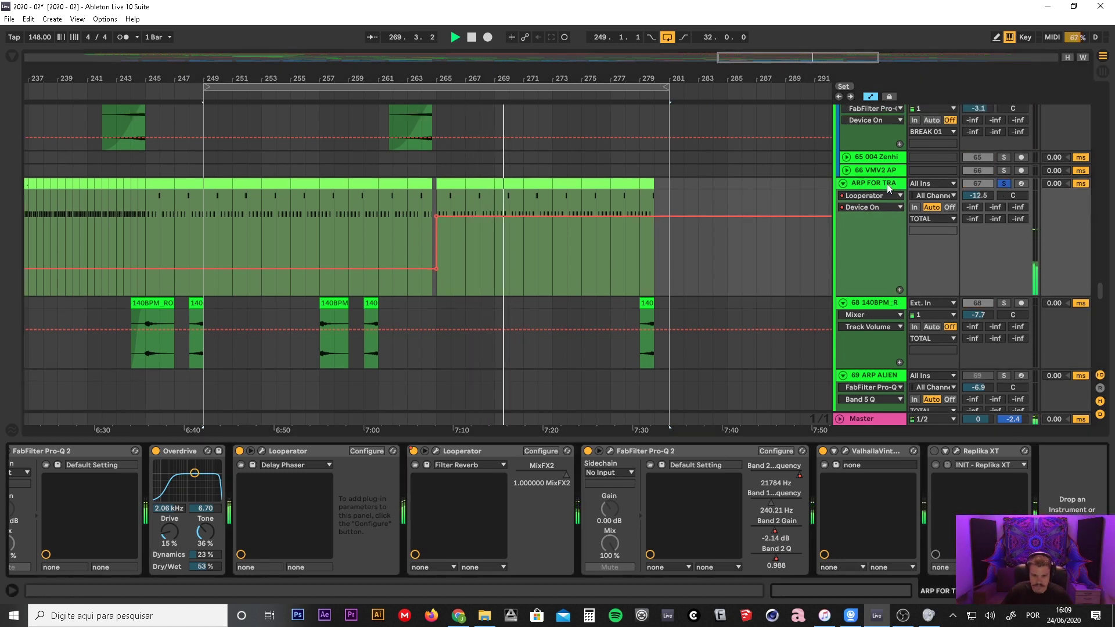
pyautogui.click(436, 452)
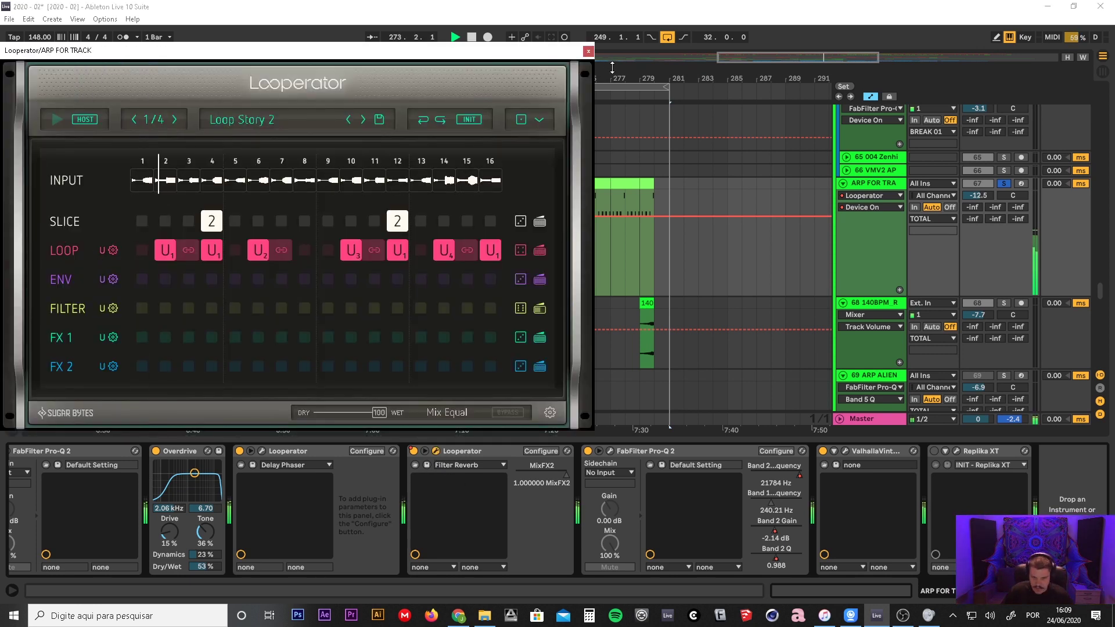
pyautogui.click(588, 52)
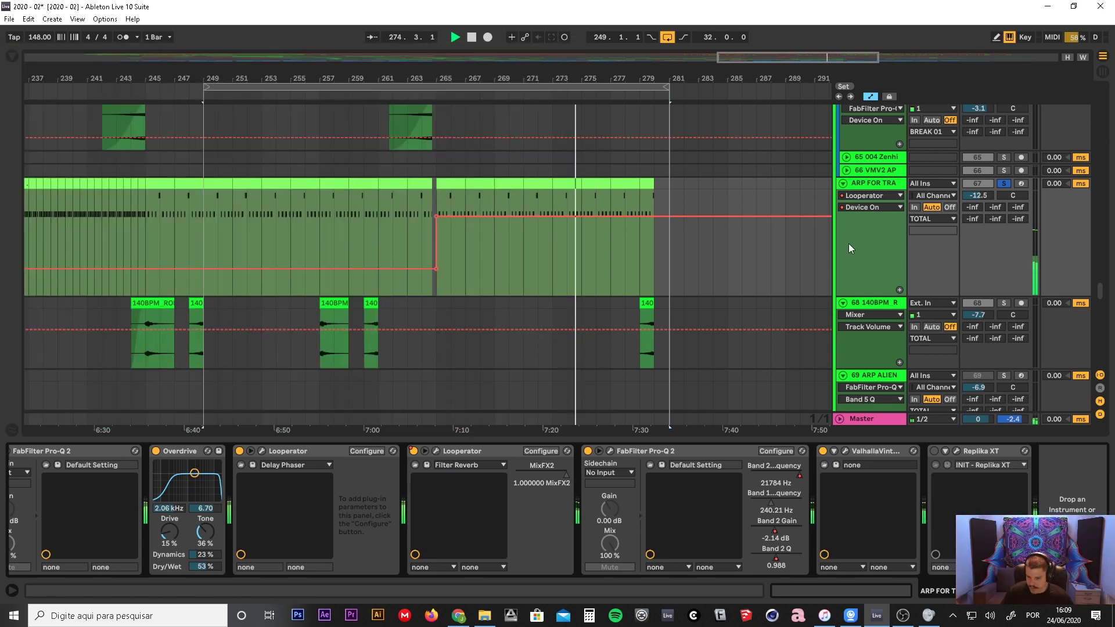
# - Shorten the loop to 16 bars by moving its start to bar 265
pyautogui.moveTo(491, 75); pyautogui.dragTo(451, 74)
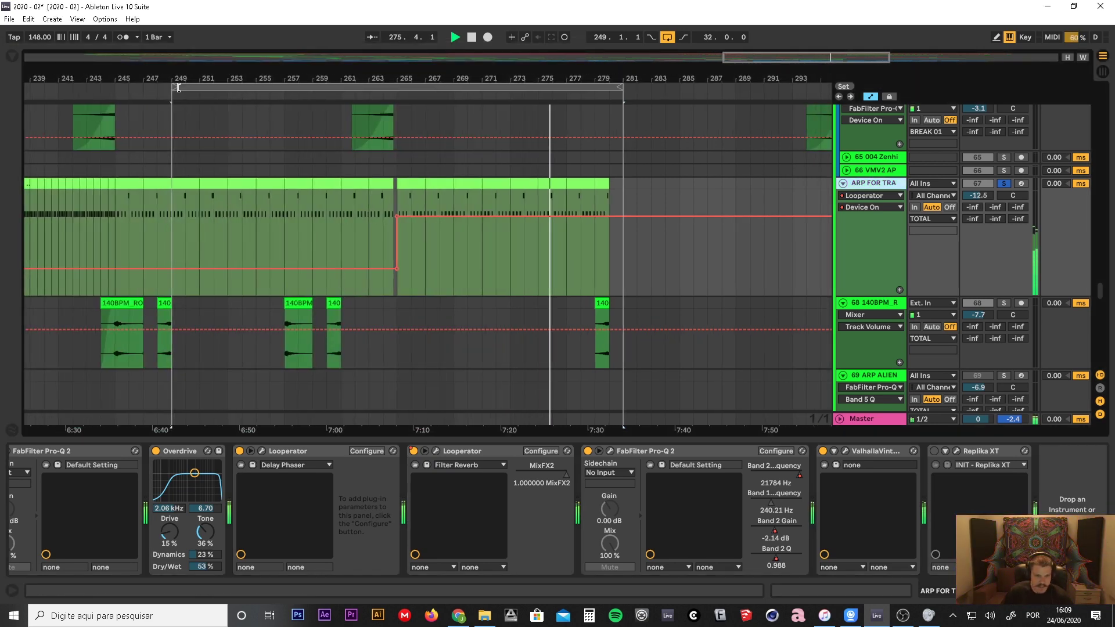
pyautogui.moveTo(175, 88); pyautogui.dragTo(400, 98)
pyautogui.scroll(-5, 830, 288)
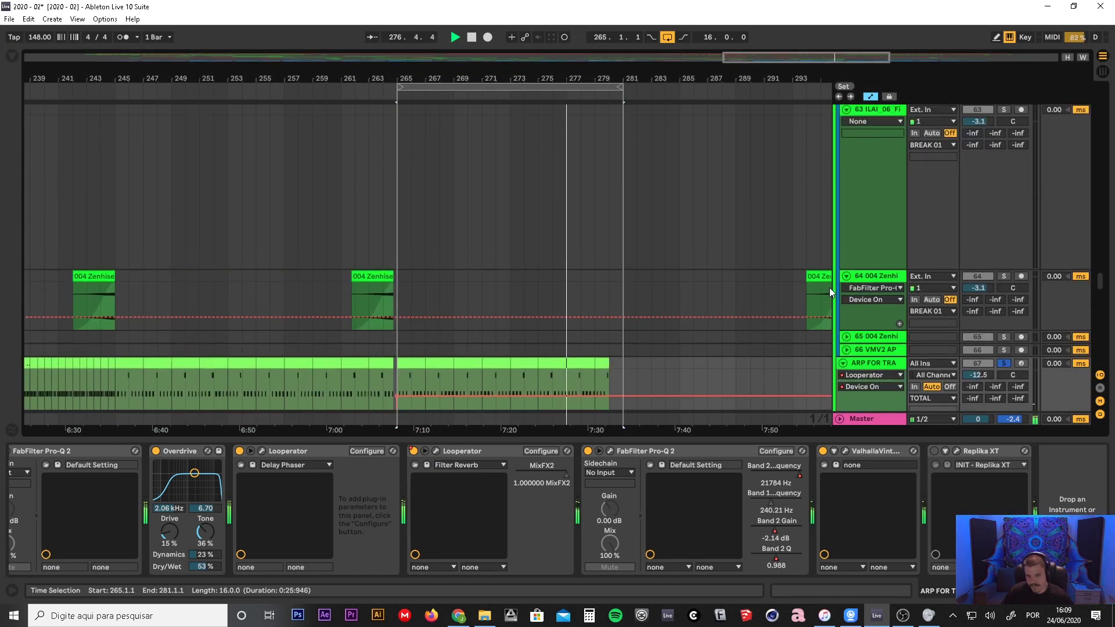
# - Unfold audio track 76, 022 SEPT, listen to its Synth Line clip soloed, and return to the full mix
pyautogui.scroll(-12, 829, 287)
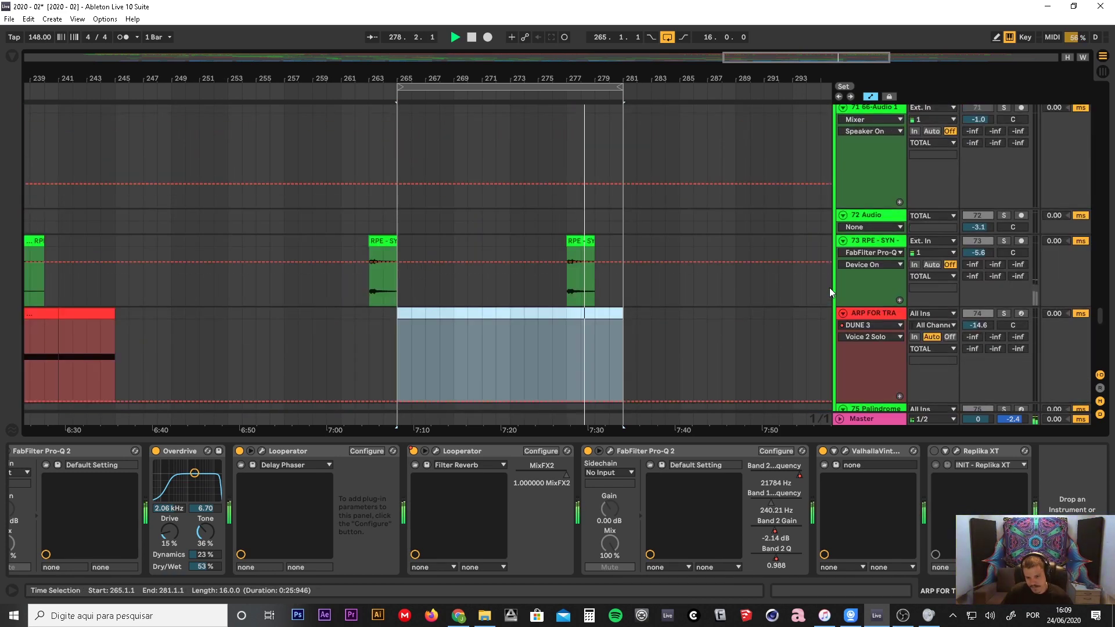
pyautogui.scroll(-3, 830, 287)
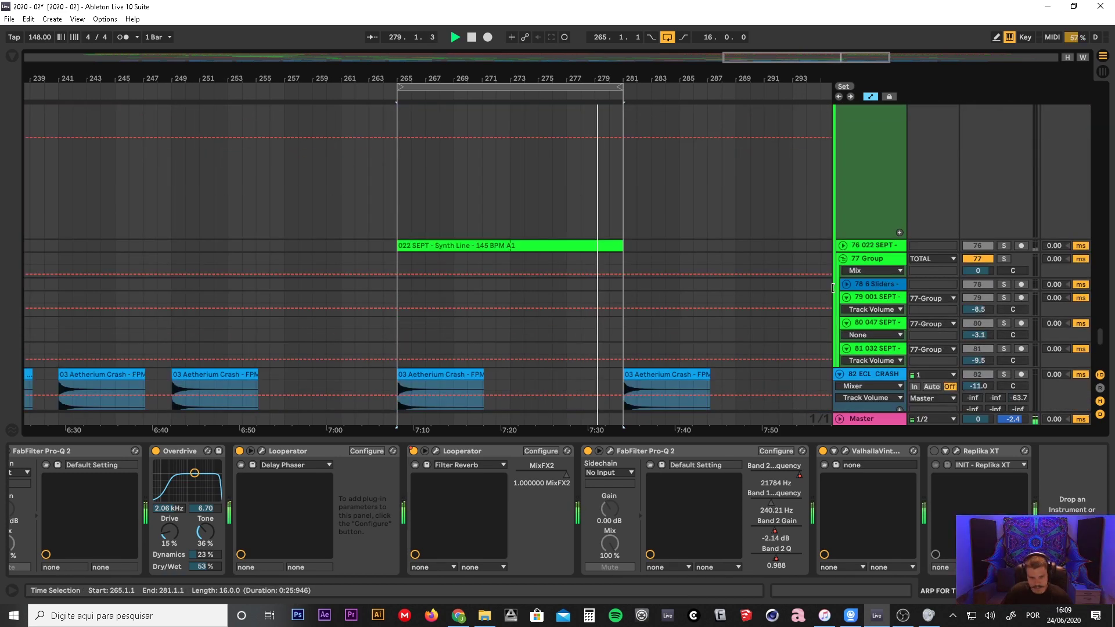
pyautogui.click(842, 246)
pyautogui.scroll(-3, 782, 218)
pyautogui.click(1005, 177)
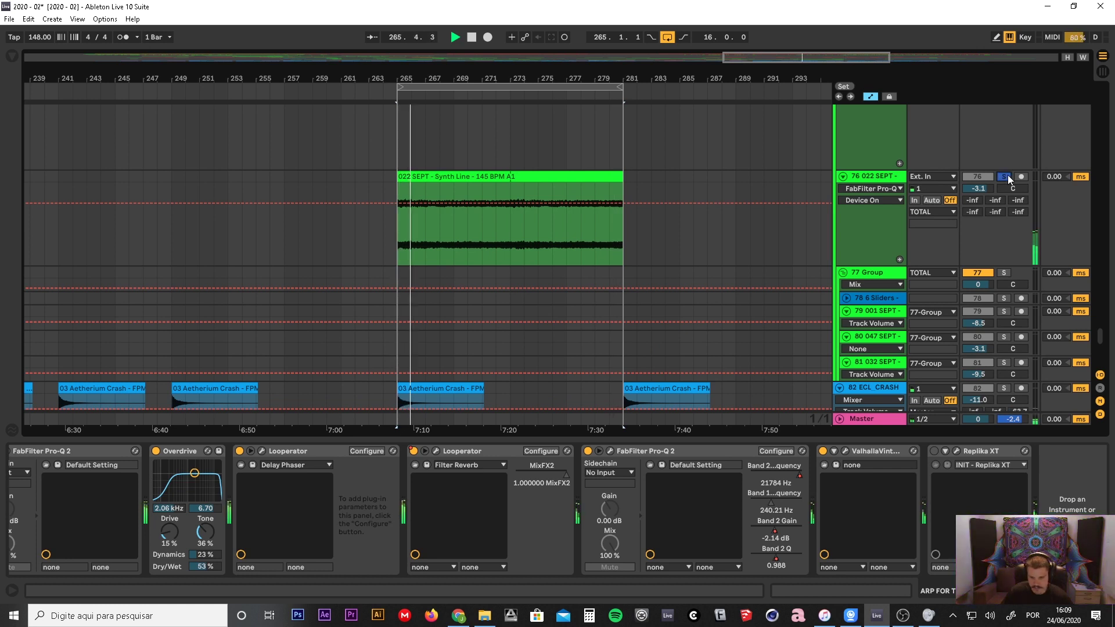
pyautogui.click(1008, 176)
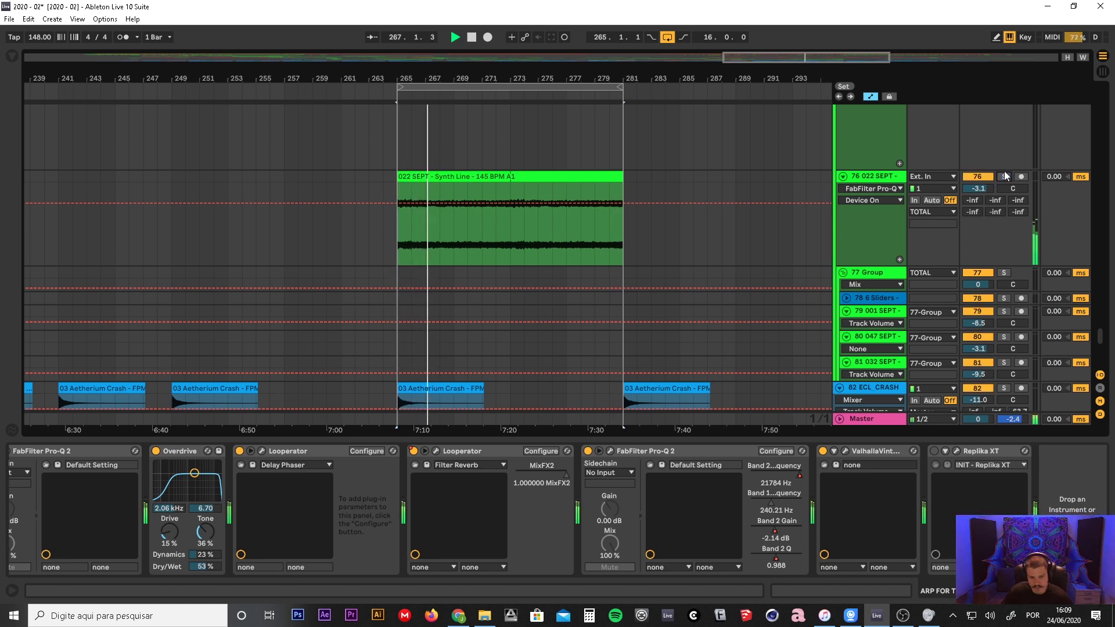
# - Move the 16-bar loop to bars 281 to 297 and look through the tracks for that section
pyautogui.moveTo(538, 79); pyautogui.dragTo(506, 95)
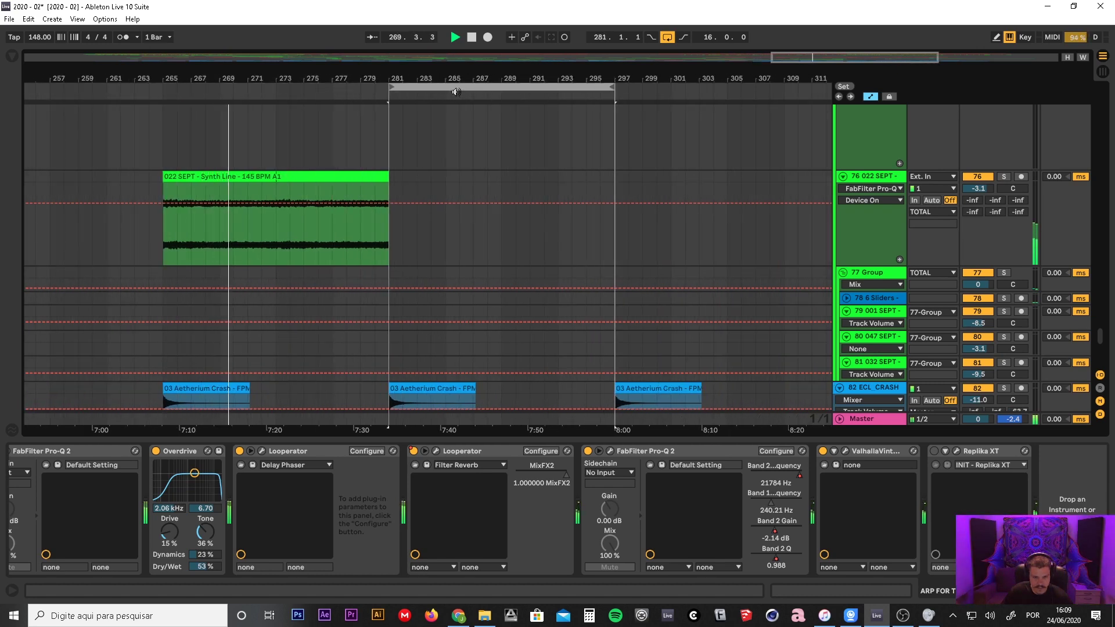
pyautogui.scroll(-3, 504, 327)
pyautogui.scroll(-2, 504, 323)
pyautogui.scroll(10, 505, 323)
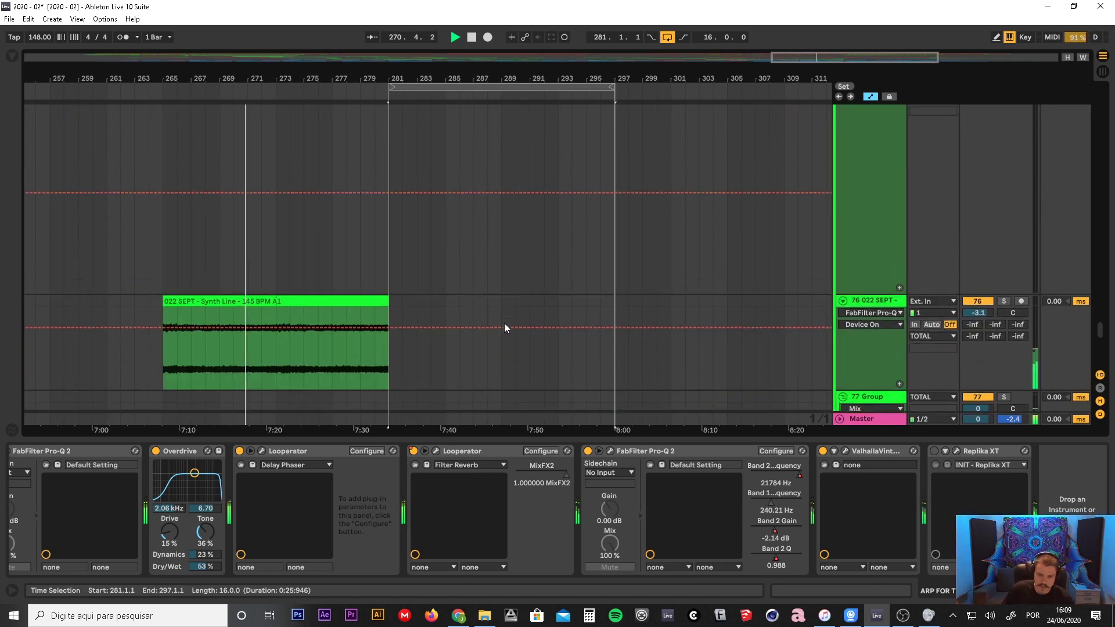
pyautogui.scroll(10, 504, 323)
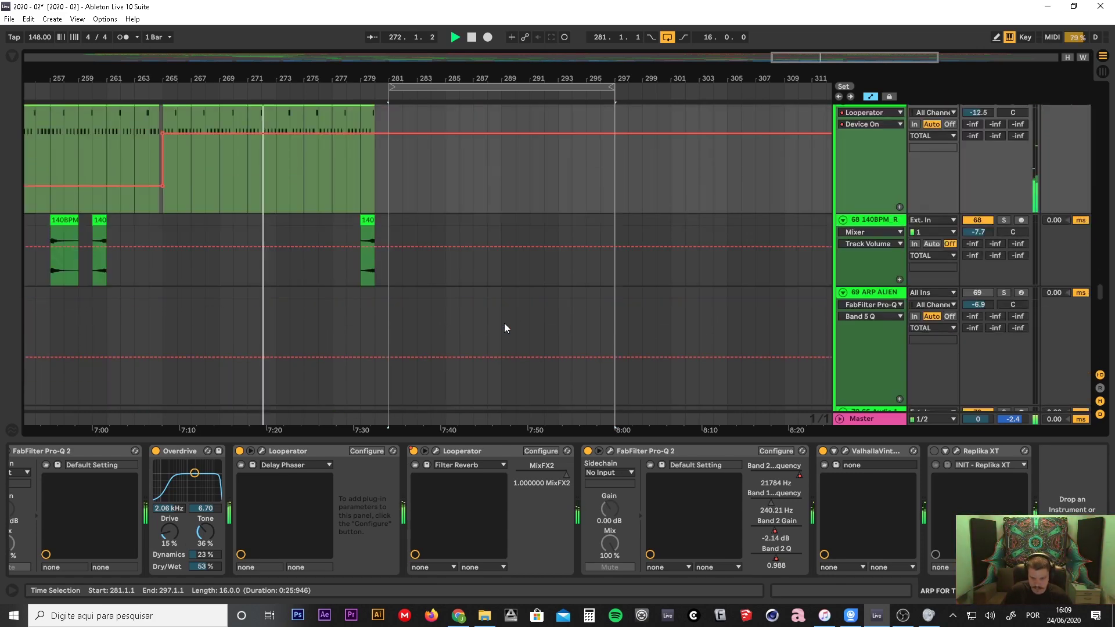
pyautogui.scroll(3, 504, 323)
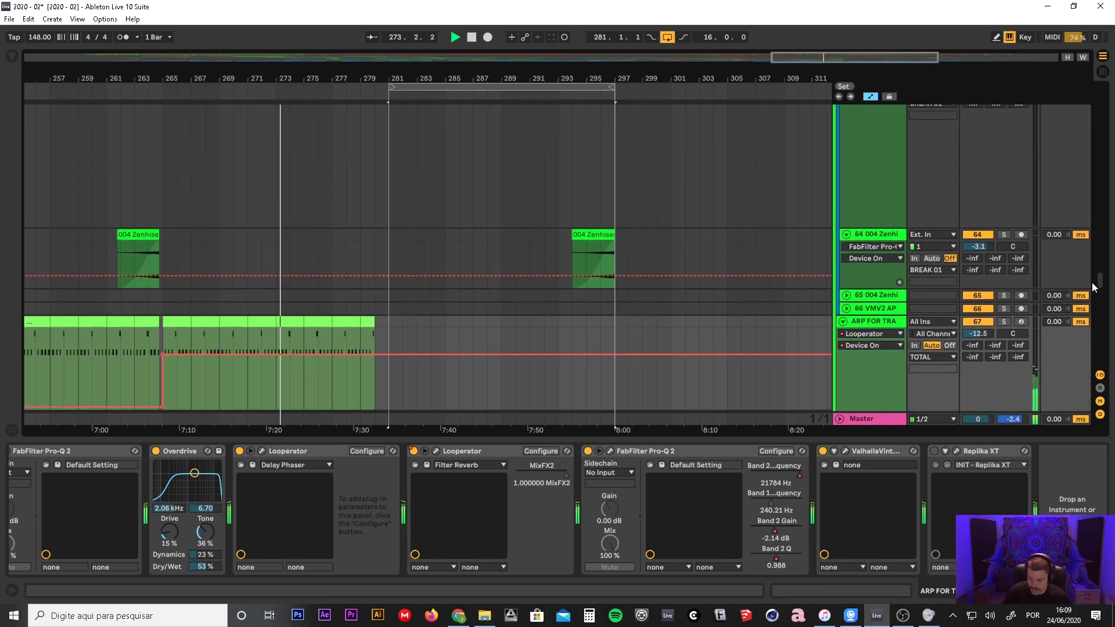
# - Unfold the 53-Audio 1 track 57, view its clips from bar 279 onward, and stop playback
pyautogui.moveTo(1098, 281); pyautogui.dragTo(1098, 210)
pyautogui.scroll(-10, 1101, 225)
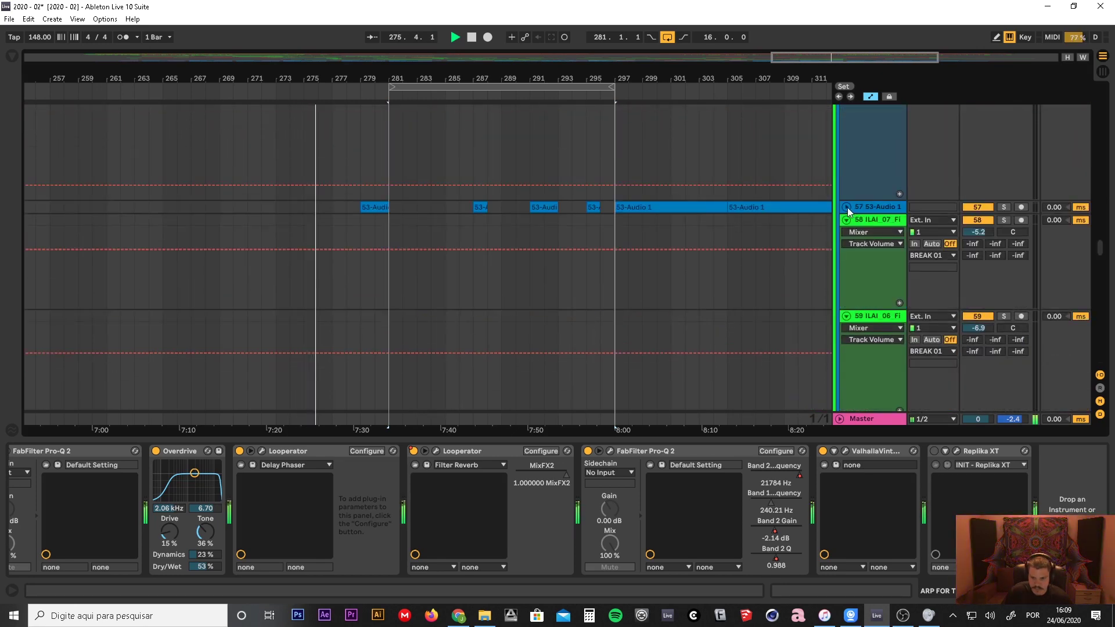
pyautogui.click(847, 207)
pyautogui.moveTo(879, 247); pyautogui.dragTo(878, 295)
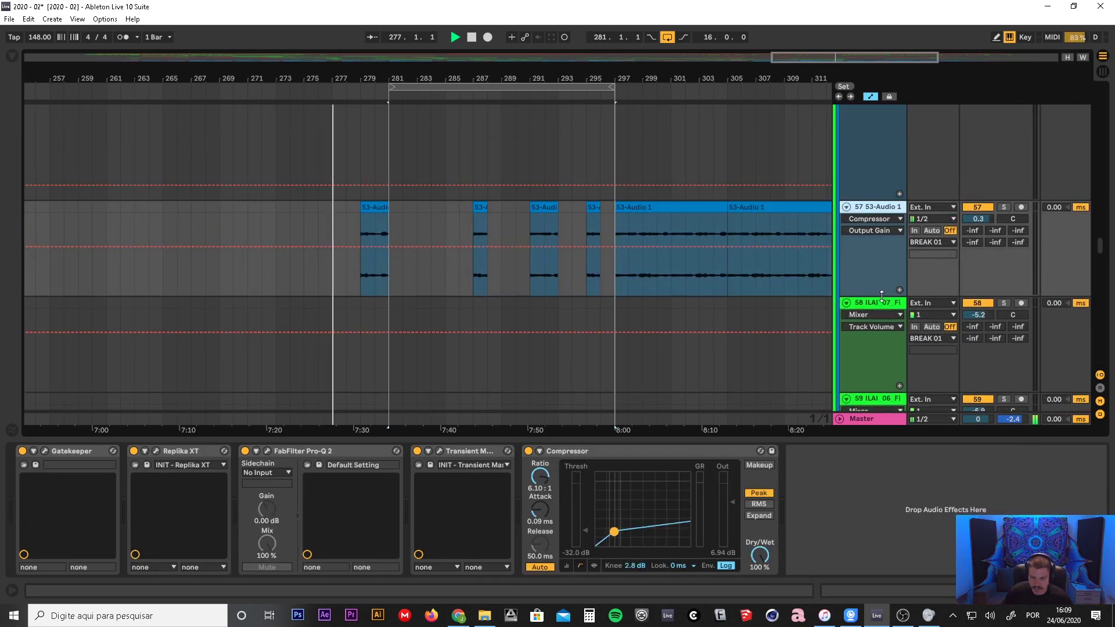
pyautogui.moveTo(415, 74); pyautogui.dragTo(424, 113)
pyautogui.press('space')
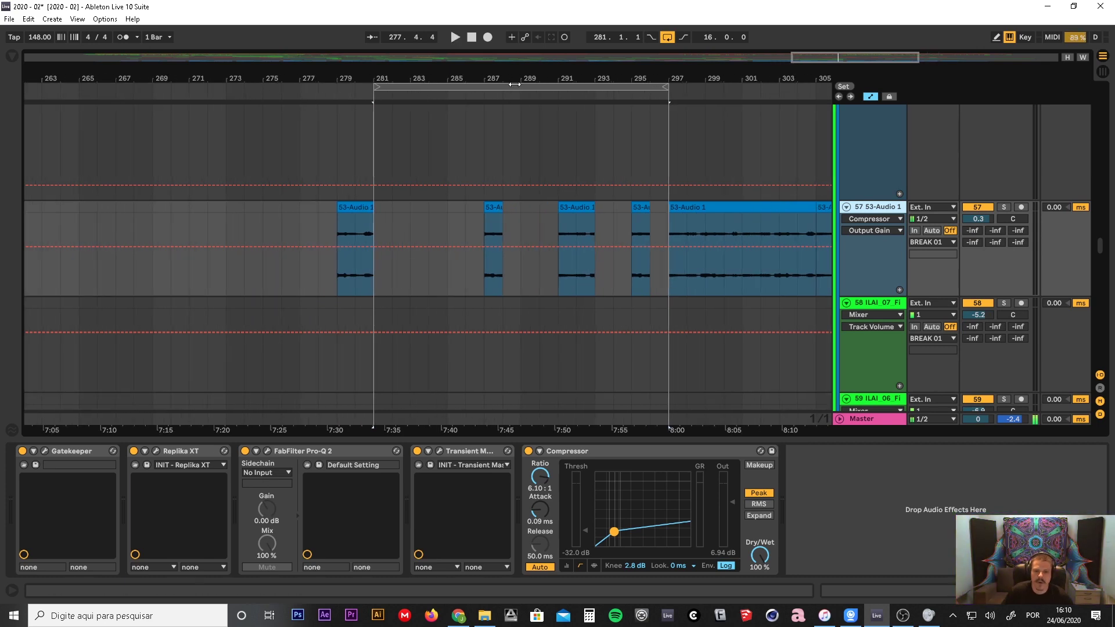
pyautogui.moveTo(515, 78); pyautogui.dragTo(516, 86)
# - Unfold track 21 DUNE 3 and play it soloed into the loop at bar 281
pyautogui.moveTo(1101, 242); pyautogui.dragTo(1101, 147)
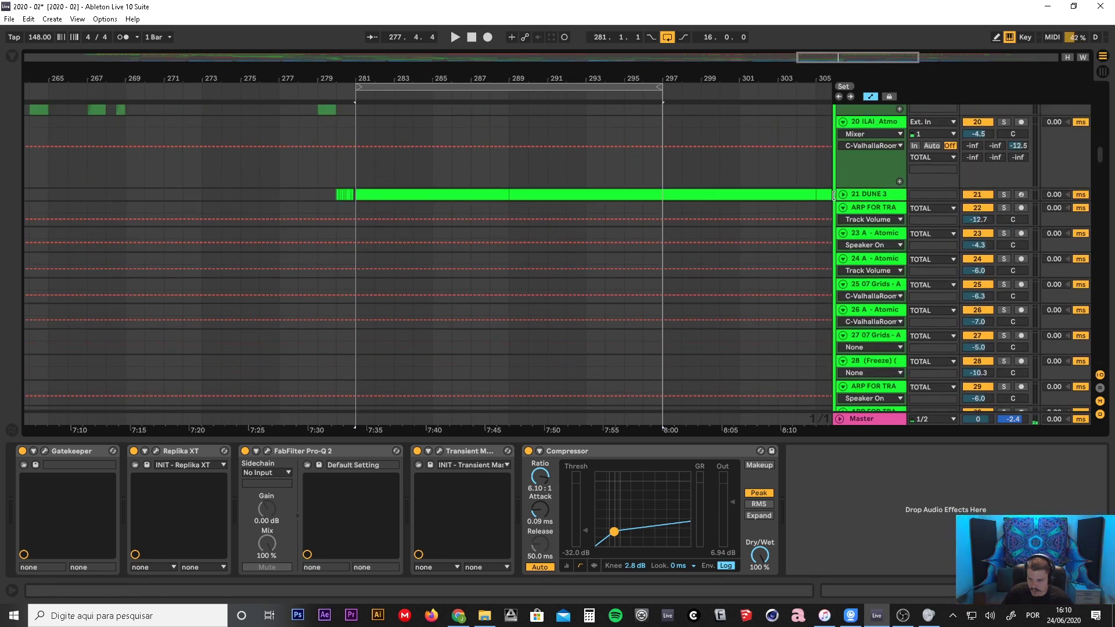
pyautogui.click(880, 202)
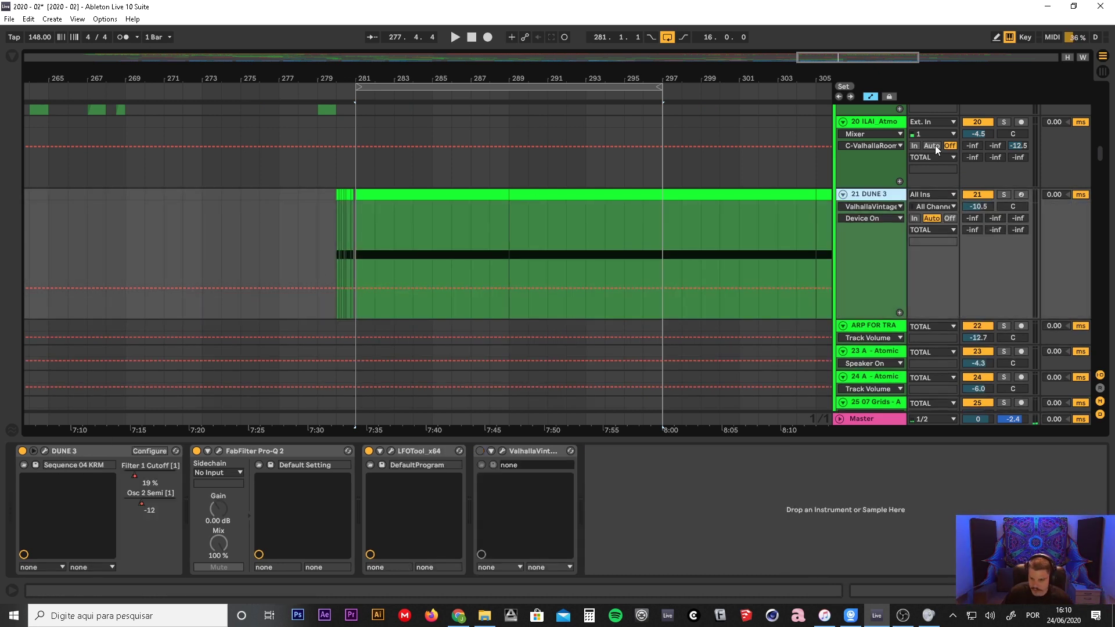
pyautogui.press('space')
pyautogui.click(1004, 195)
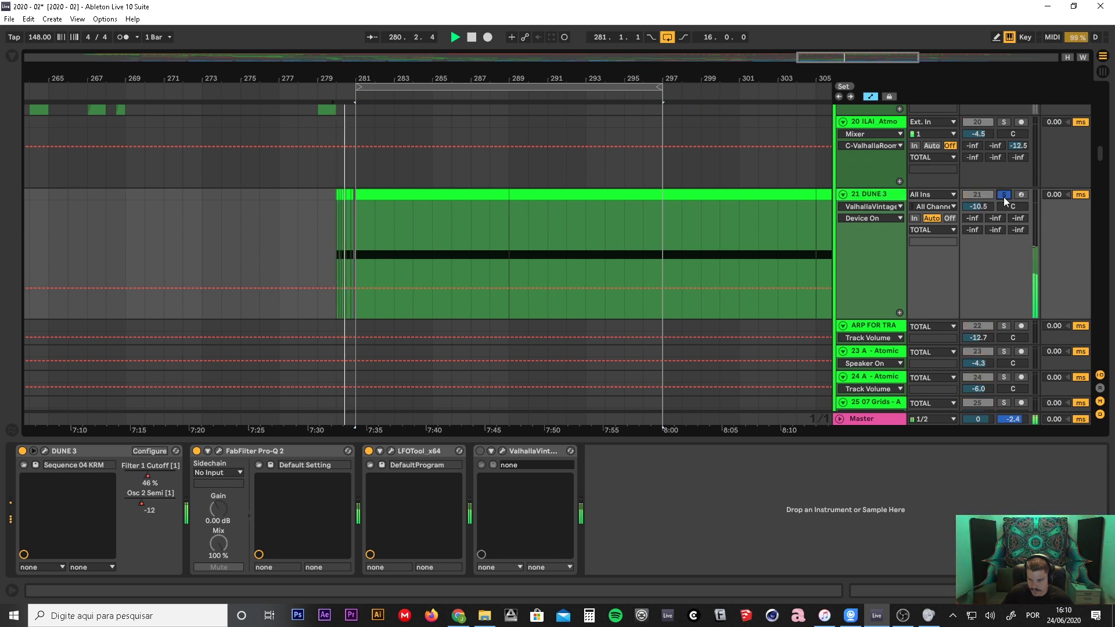
pyautogui.moveTo(648, 75); pyautogui.dragTo(529, 100)
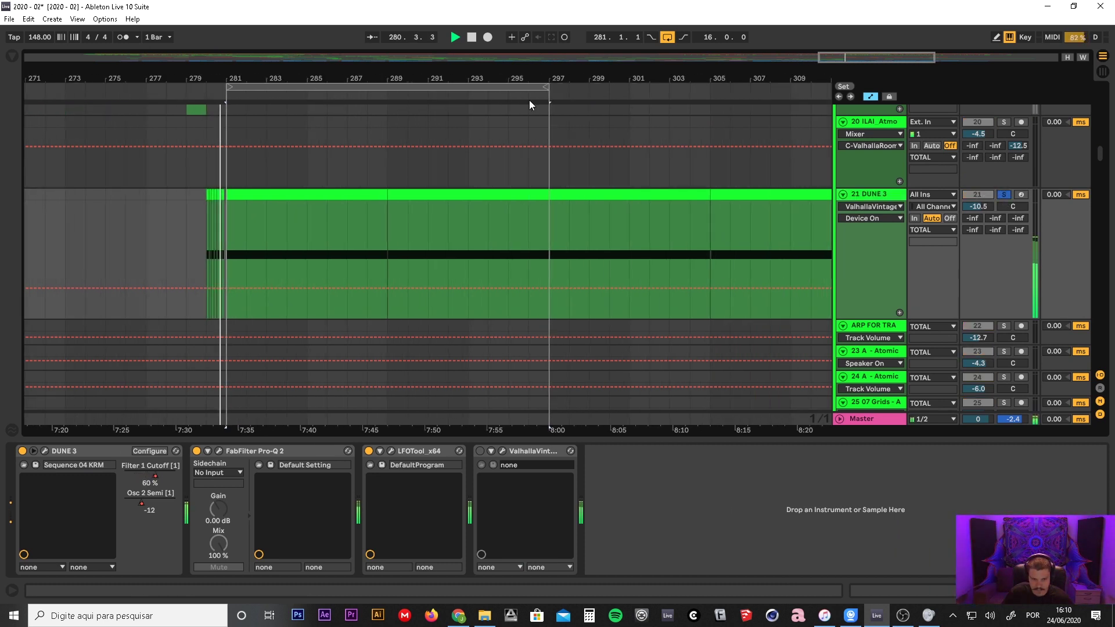
# - Open track 21's DUNE 3 plug-in, view the settings of oscillators 1 and 2, and resume playback of the soloed sequence
pyautogui.click(45, 452)
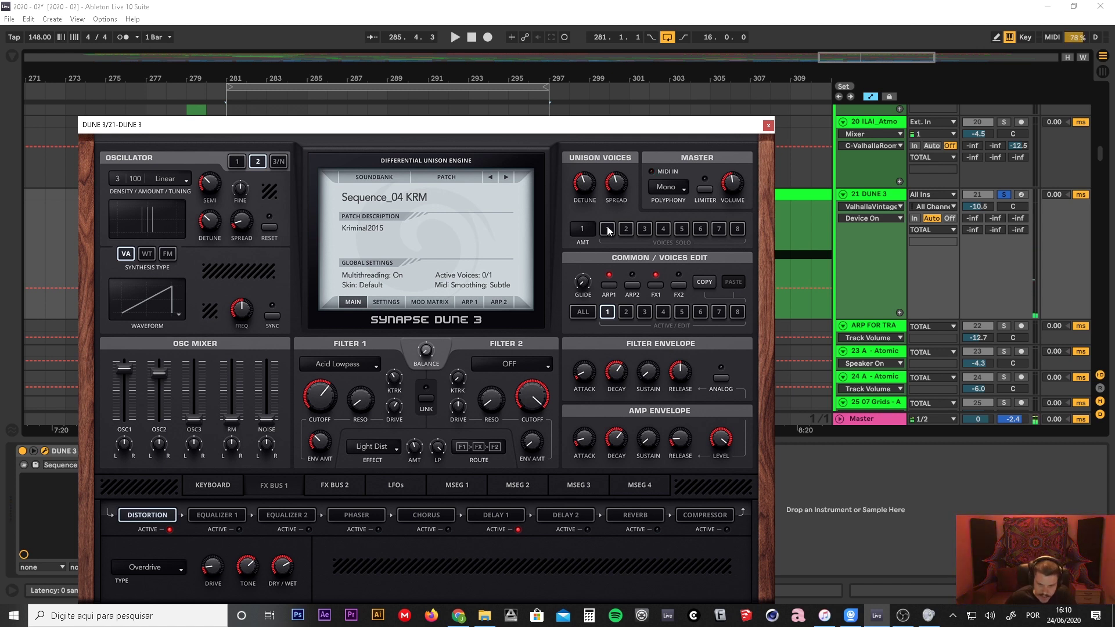
pyautogui.click(237, 164)
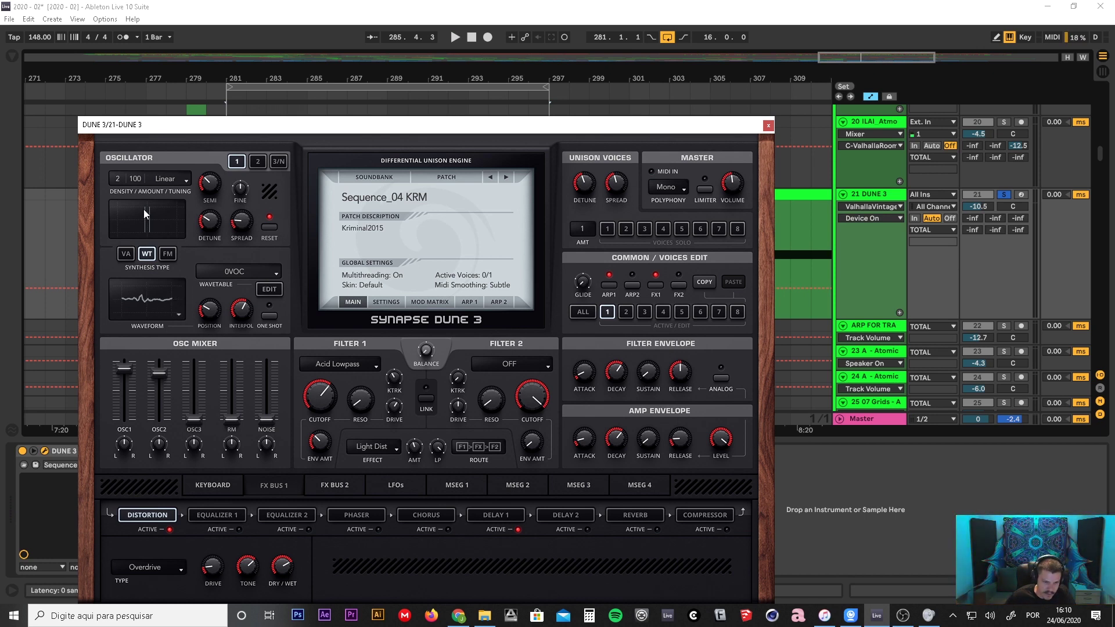
pyautogui.click(258, 163)
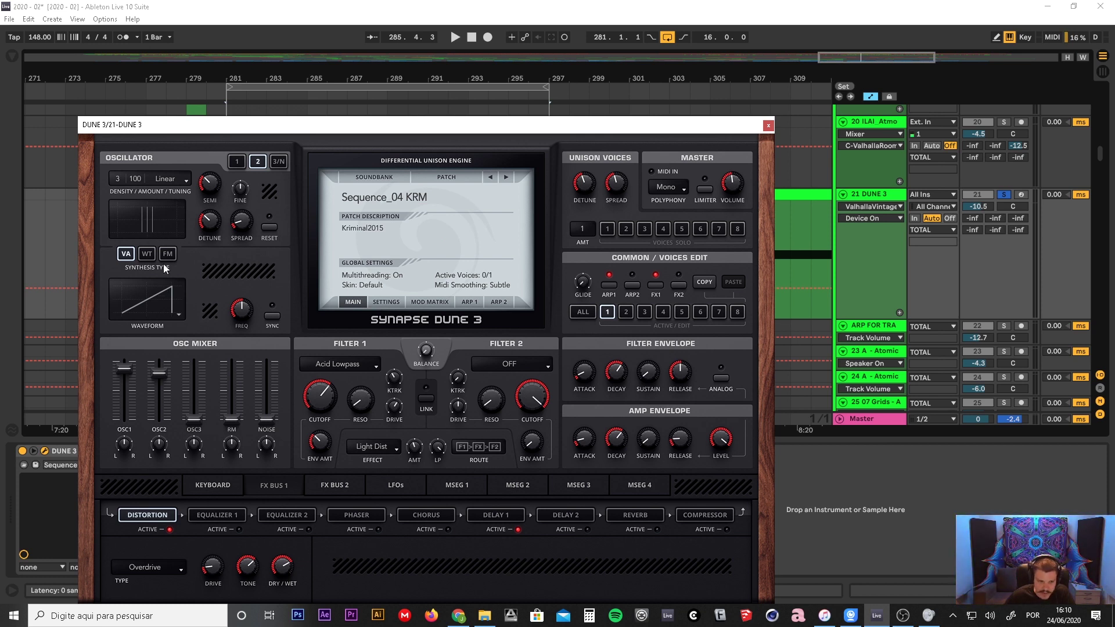
pyautogui.press('space')
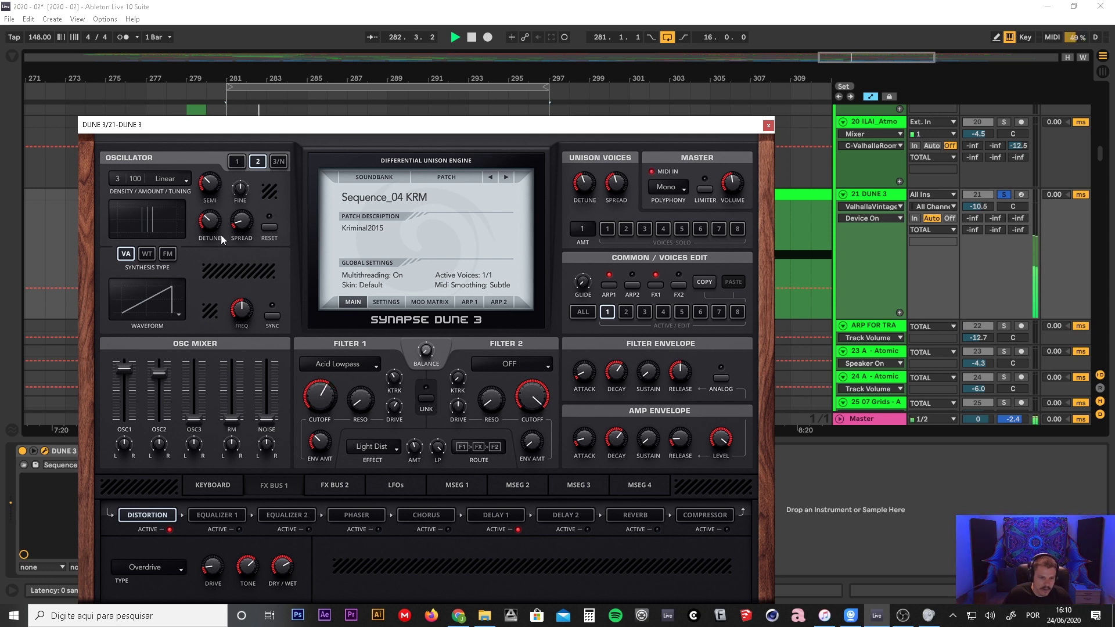
# - View oscillator 1 in track 21's DUNE 3, try oscillator 2's mixer level at 68%, and close the plug-in
pyautogui.moveTo(214, 205); pyautogui.dragTo(212, 216)
pyautogui.click(237, 162)
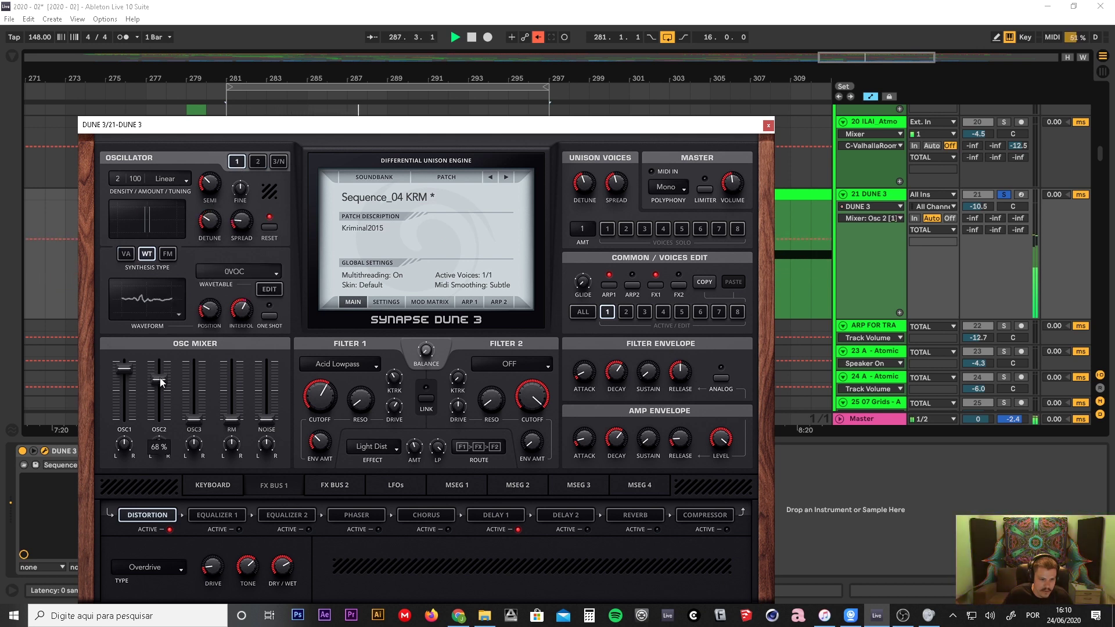
pyautogui.moveTo(159, 378); pyautogui.dragTo(127, 375)
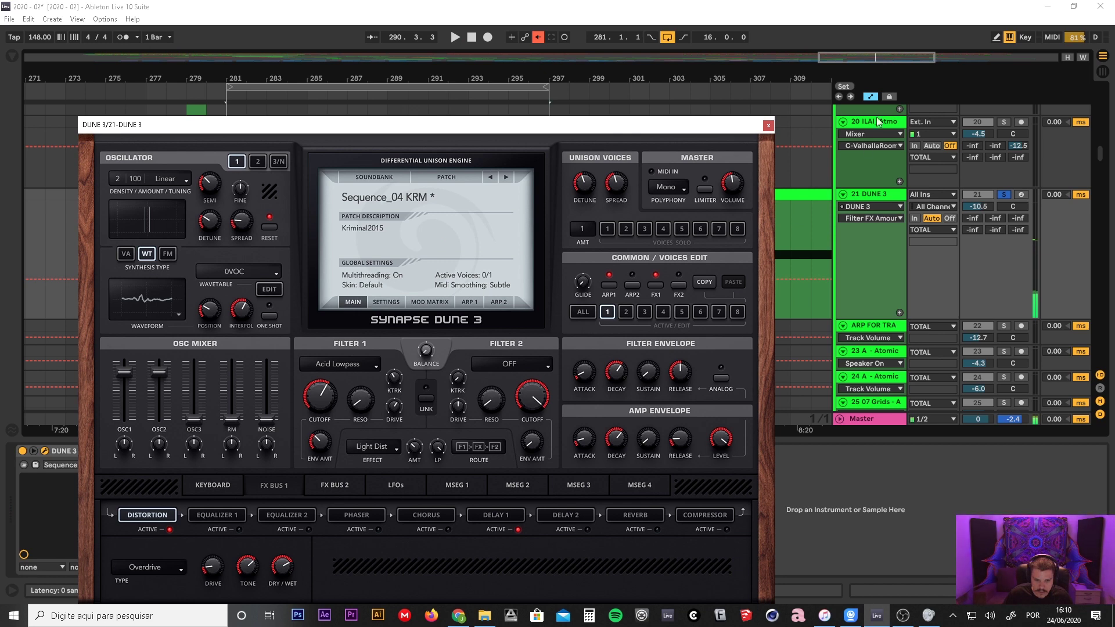
pyautogui.click(768, 125)
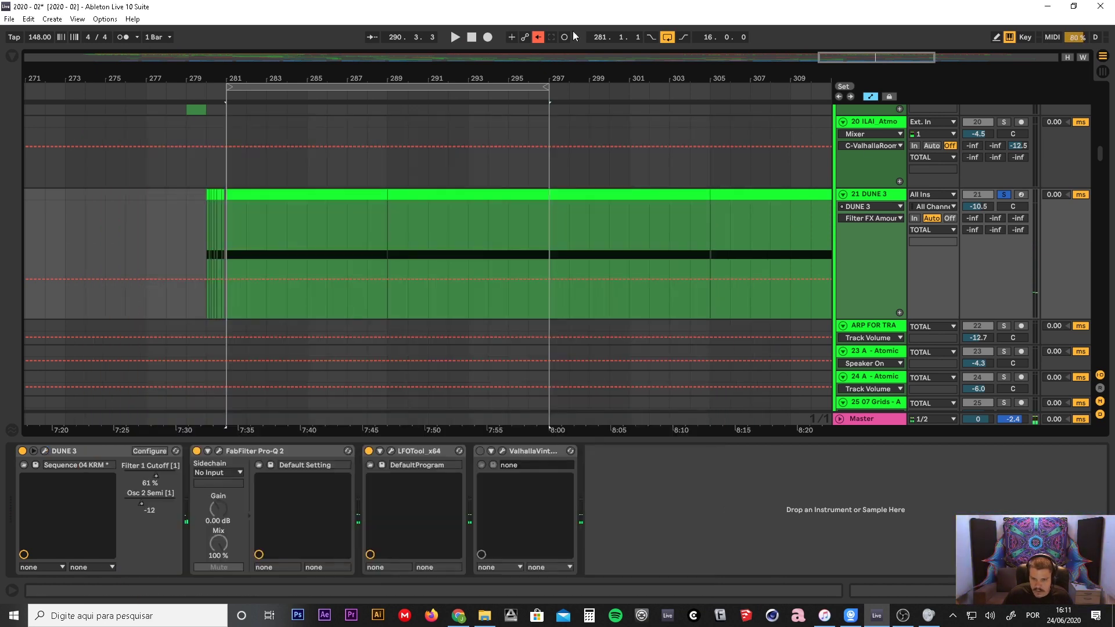
# - Unsolo track 21, play its sequence with the full mix, and set the track volume to -10.6 dB
pyautogui.click(1005, 196)
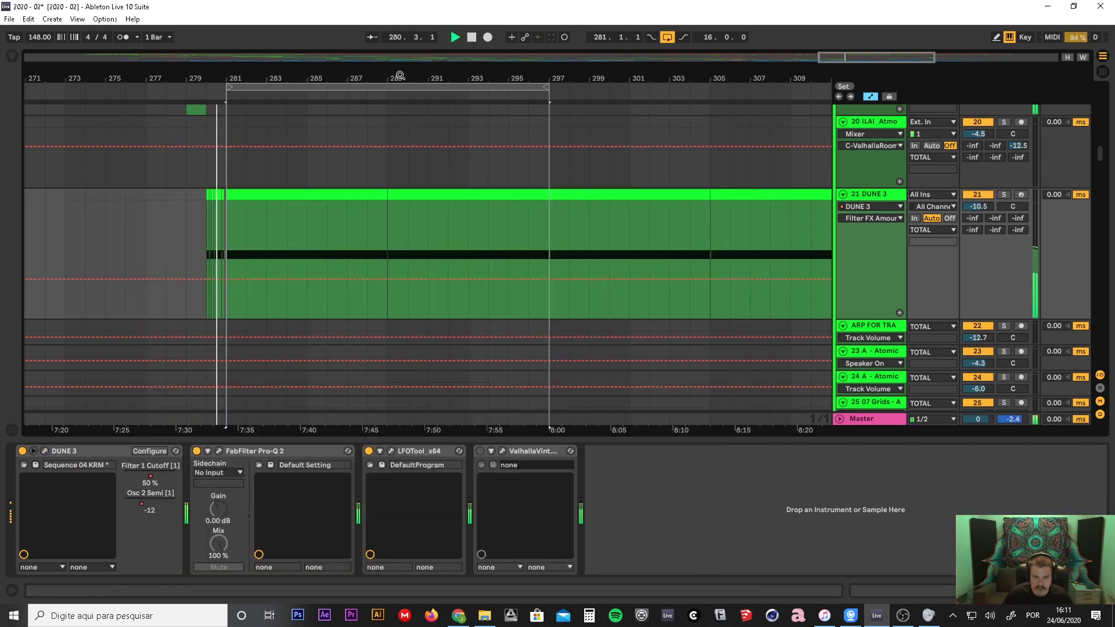
pyautogui.moveTo(393, 76)
pyautogui.mouseDown()
pyautogui.moveTo(362, 55)
pyautogui.moveTo(389, 66)
pyautogui.mouseUp()
pyautogui.scroll(-2, 857, 253)
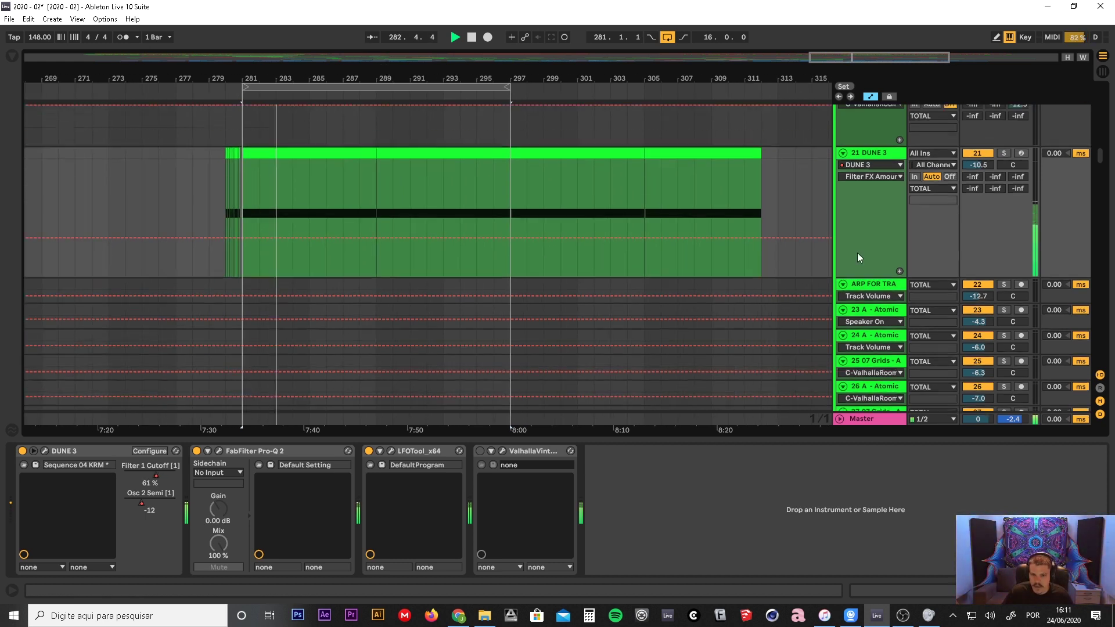
pyautogui.click(979, 151)
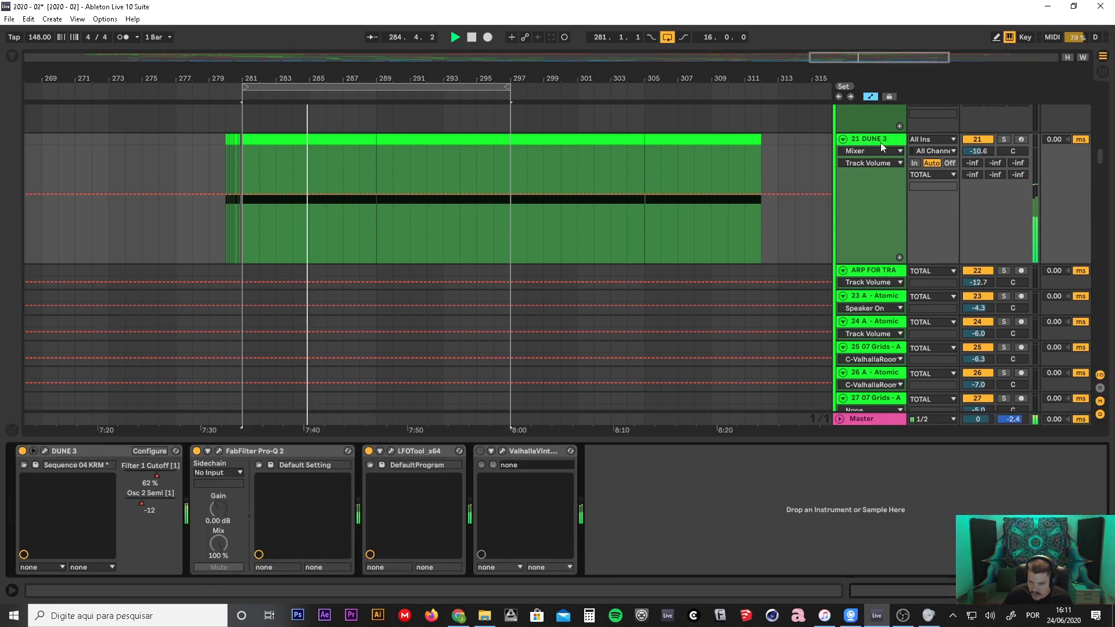
# - In track 21's FabFilter Pro-Q 2, drag the 917 Hz bell band lower and slightly higher in frequency, check the high-cut band, and close the plug-in
pyautogui.click(219, 451)
pyautogui.click(441, 393)
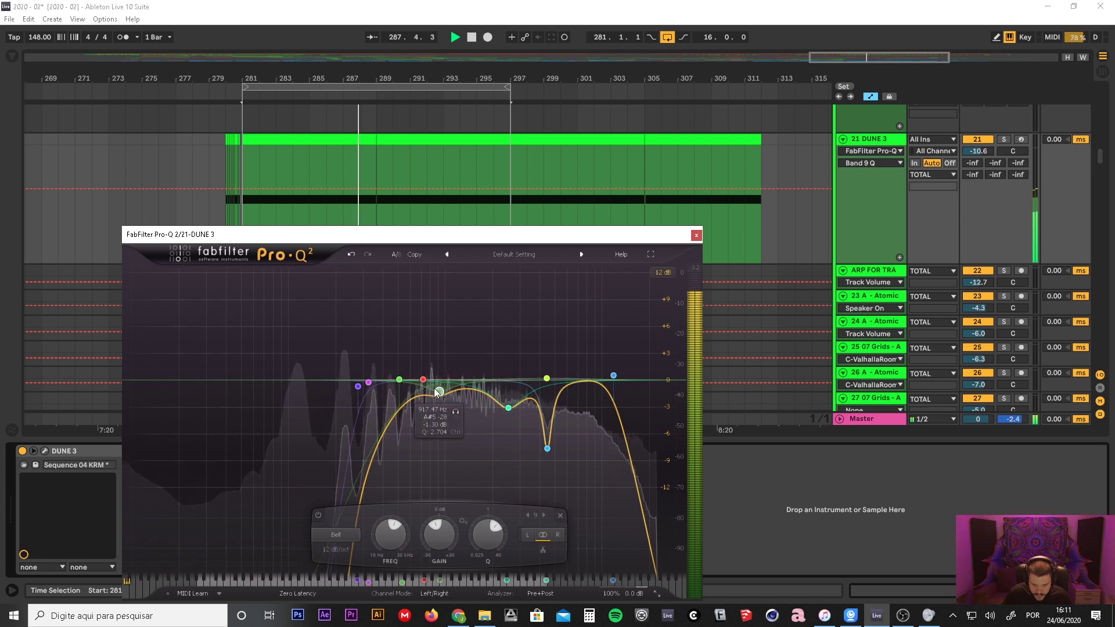
pyautogui.moveTo(439, 392); pyautogui.dragTo(461, 400)
pyautogui.scroll(-2, 440, 396)
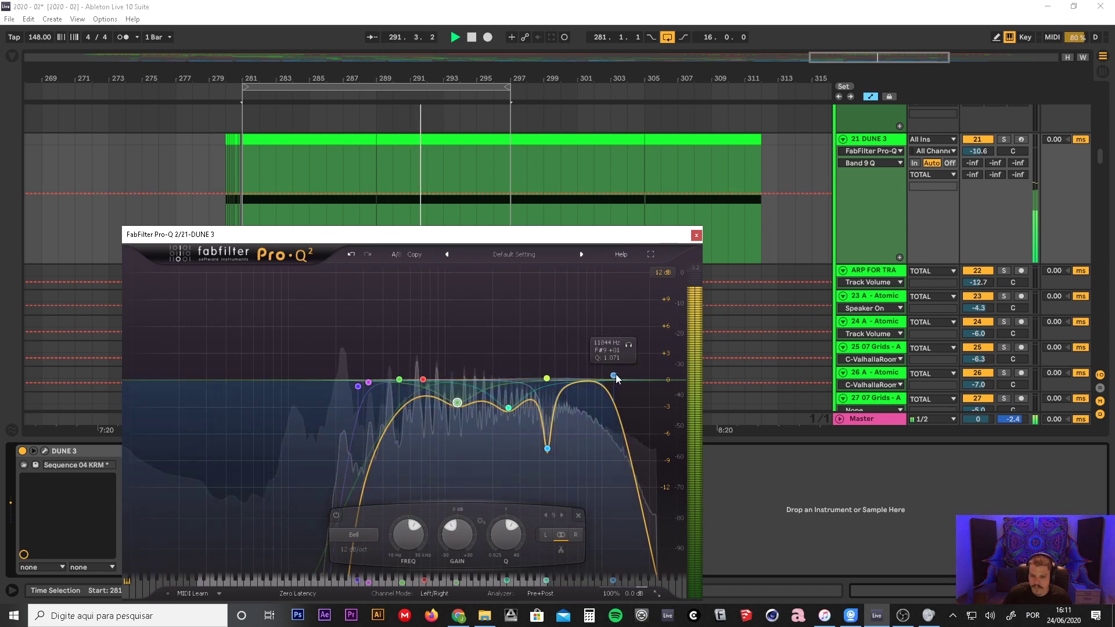
pyautogui.moveTo(613, 376); pyautogui.dragTo(621, 384)
pyautogui.click(696, 236)
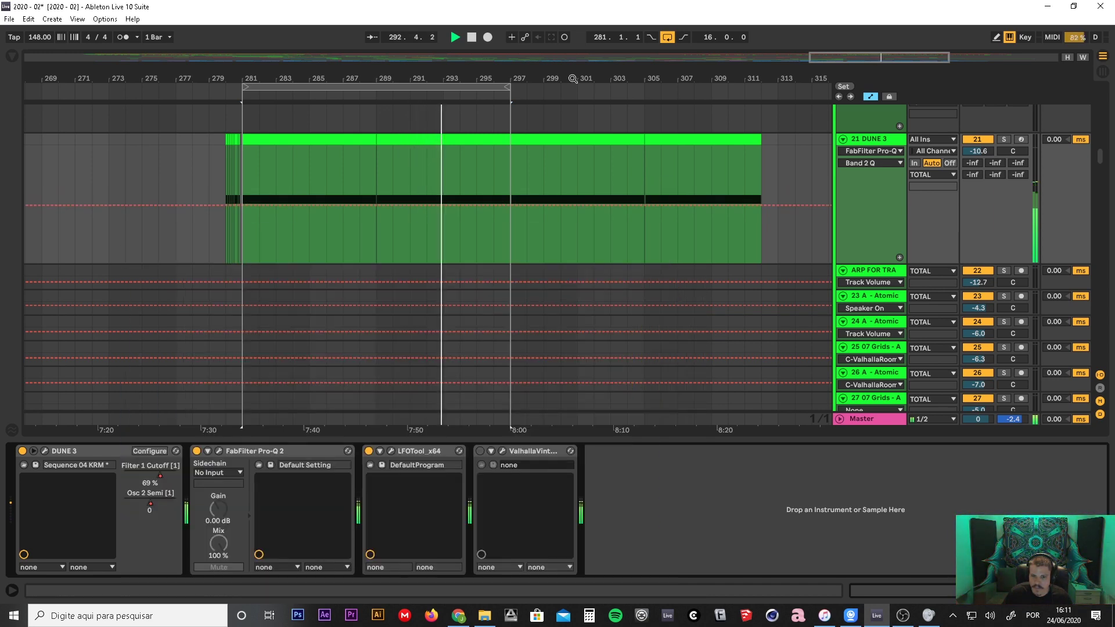
# - Extend the loop starting at bar 281 to 31 bars and play it while viewing track 57's 53-Audio 1 clips, ending with playback stopped
pyautogui.moveTo(513, 78); pyautogui.dragTo(696, 87)
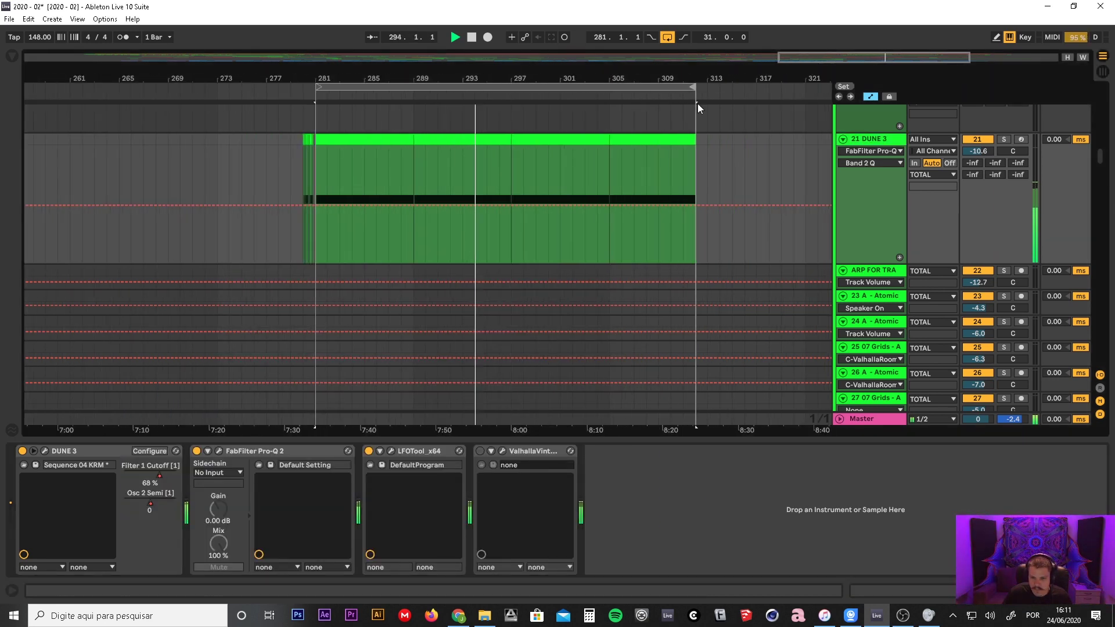
pyautogui.scroll(-15, 852, 194)
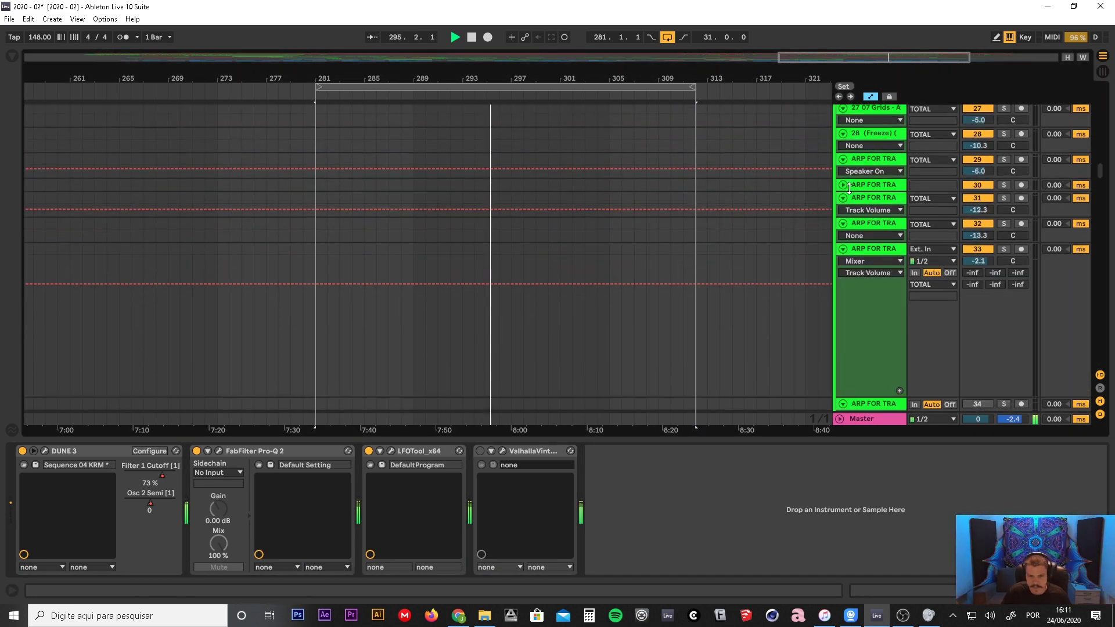
pyautogui.scroll(-2, 844, 204)
pyautogui.moveTo(1098, 201); pyautogui.dragTo(1096, 246)
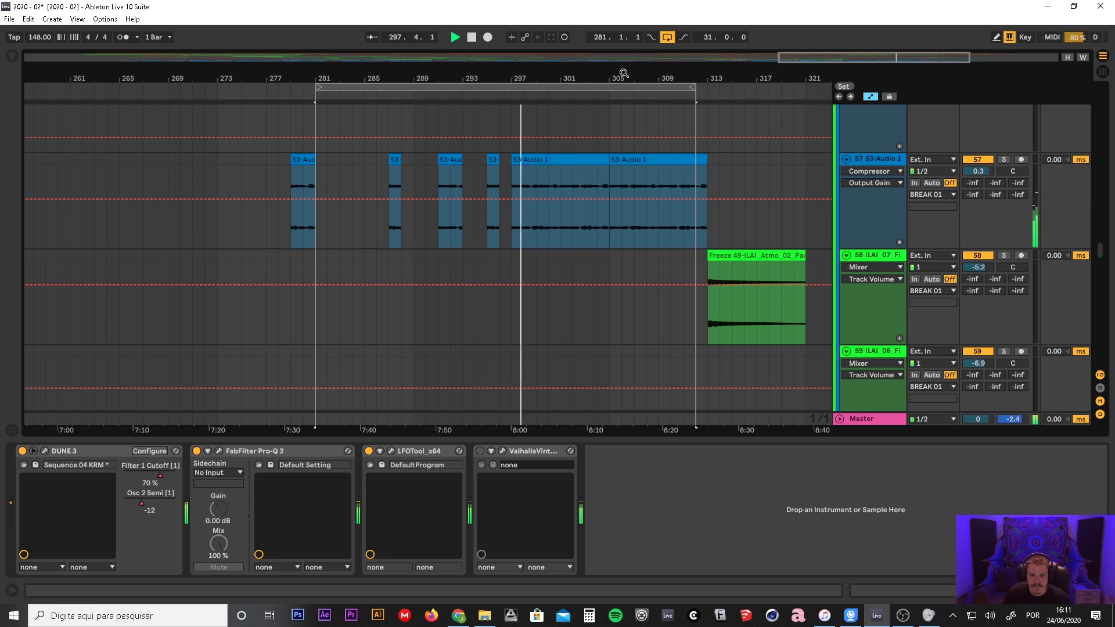
pyautogui.moveTo(622, 73); pyautogui.dragTo(538, 78)
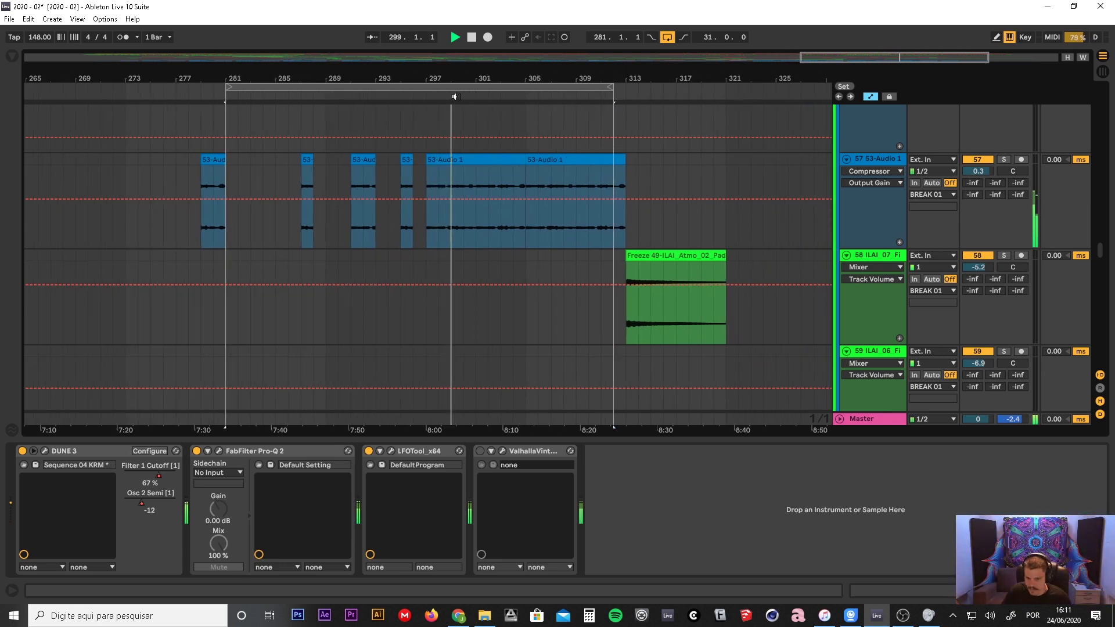
pyautogui.moveTo(466, 78); pyautogui.dragTo(652, 52)
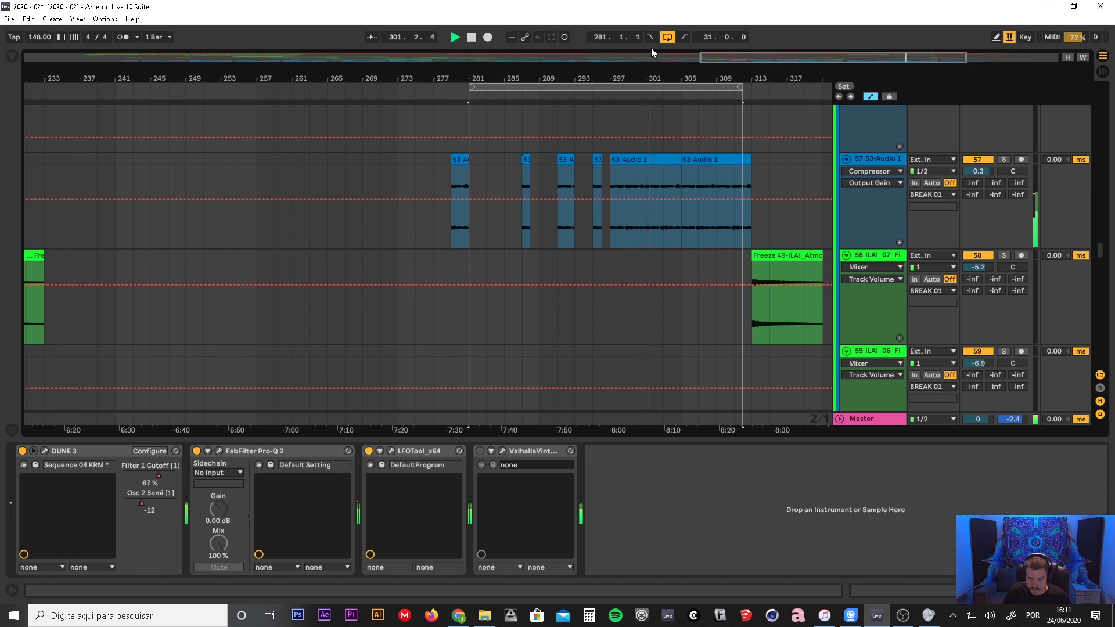
pyautogui.moveTo(603, 78); pyautogui.dragTo(538, 37)
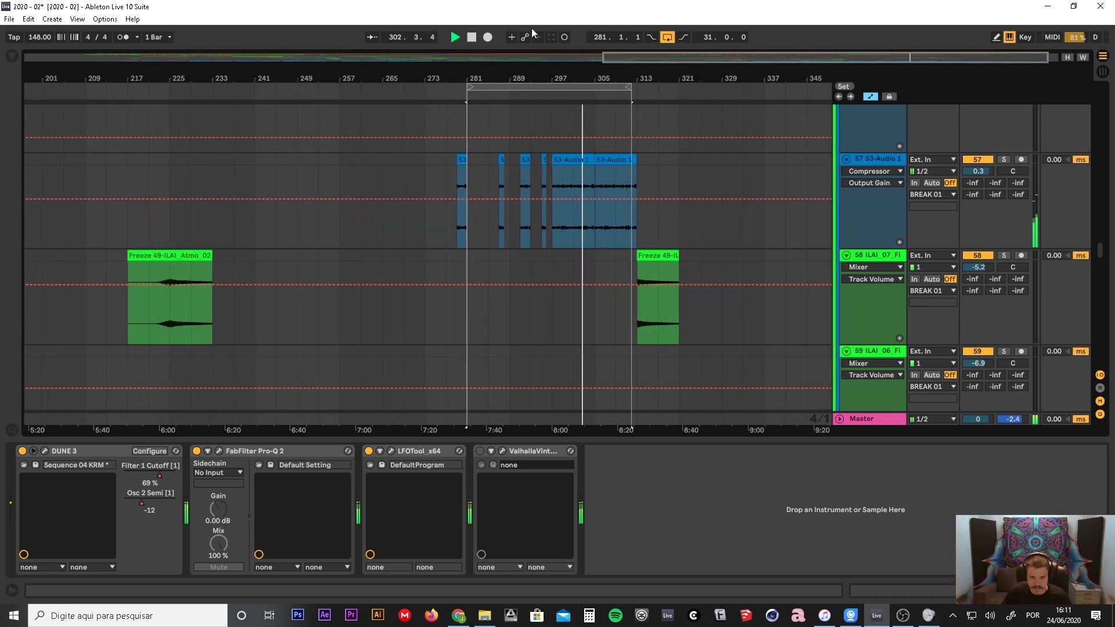
pyautogui.press('space')
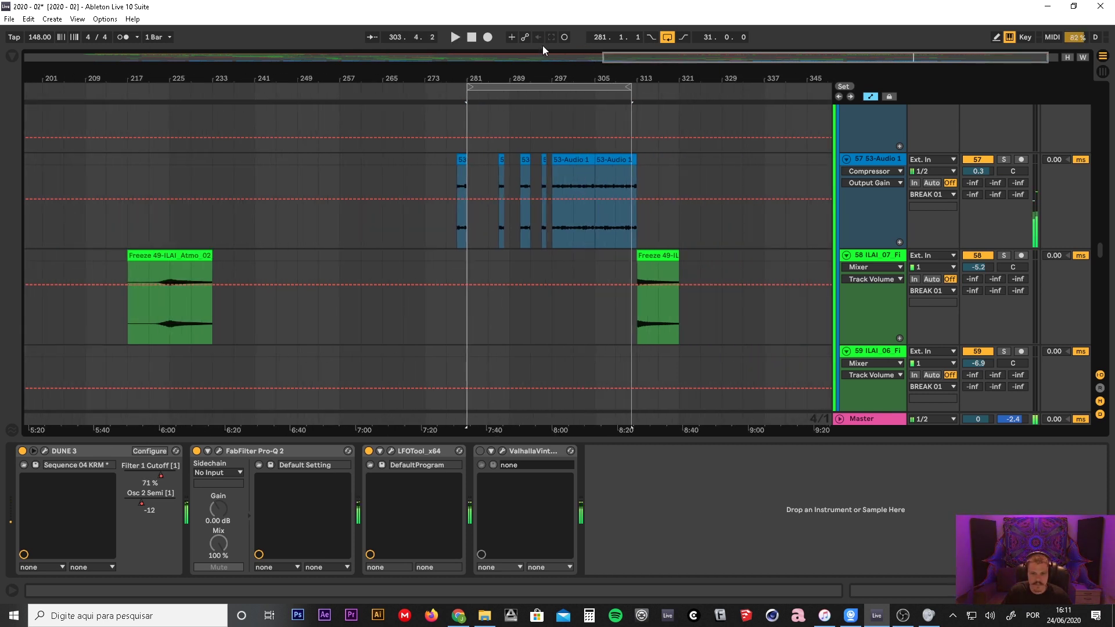
# - Hide the device view and fold the 53-Audio 1 tracks 57, 56 and 55 in the BREAK 01 group
pyautogui.hotkey('ctrl', 'alt', 'l')
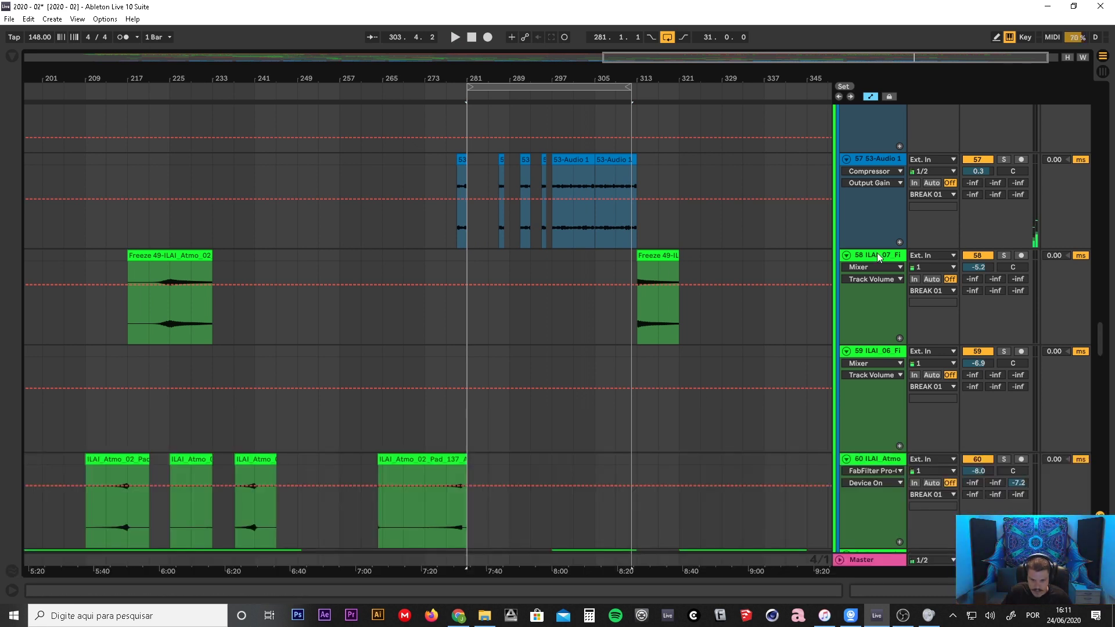
pyautogui.moveTo(617, 72); pyautogui.dragTo(599, 73)
pyautogui.scroll(3, 769, 277)
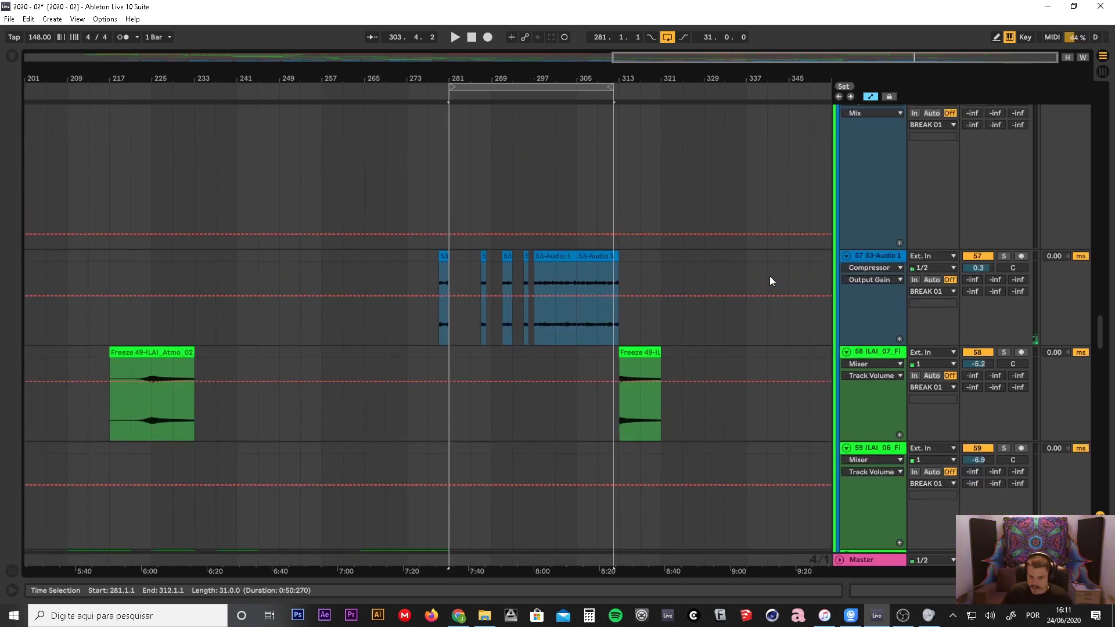
pyautogui.click(847, 255)
pyautogui.scroll(5, 859, 281)
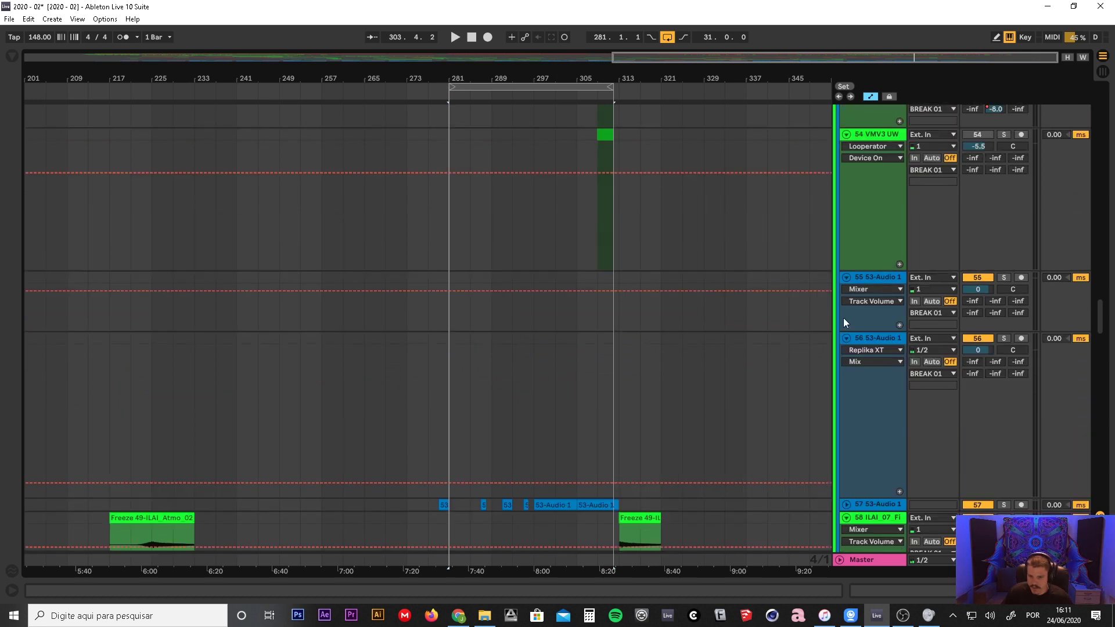
pyautogui.click(846, 338)
pyautogui.click(847, 277)
pyautogui.scroll(3, 848, 284)
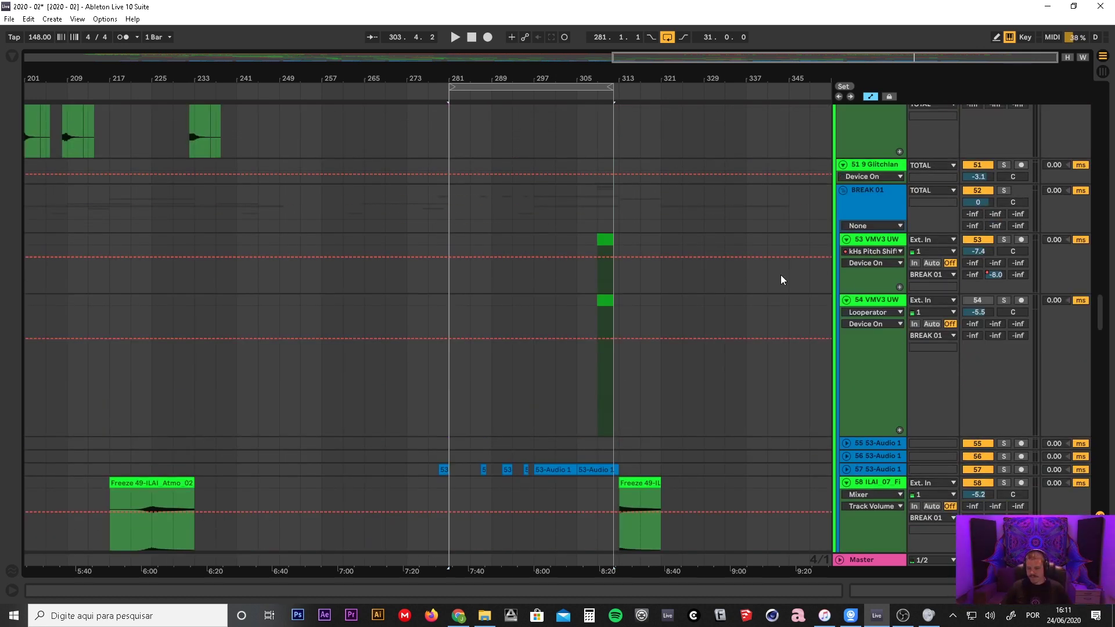
# - Fold the VMV3 UW tracks 54 and 53 and the ILAI track 58
pyautogui.moveTo(516, 79); pyautogui.dragTo(700, 3)
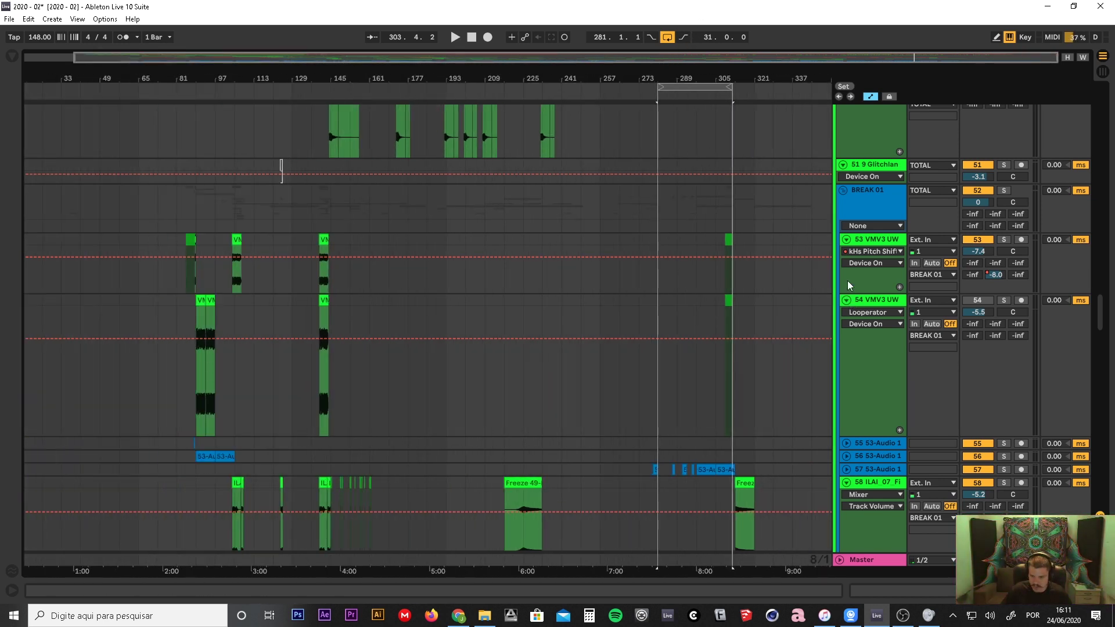
pyautogui.click(846, 300)
pyautogui.click(847, 240)
pyautogui.click(846, 305)
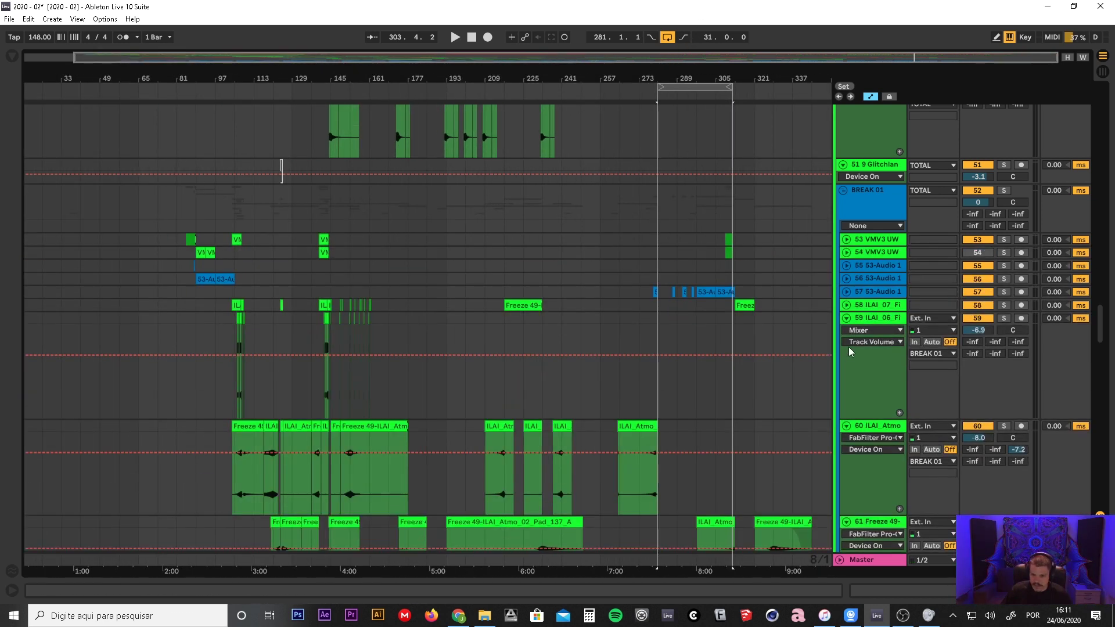
# - Fold the remaining atmosphere and effects tracks 59 through 66 in the BREAK 01 group
pyautogui.click(847, 318)
pyautogui.click(846, 331)
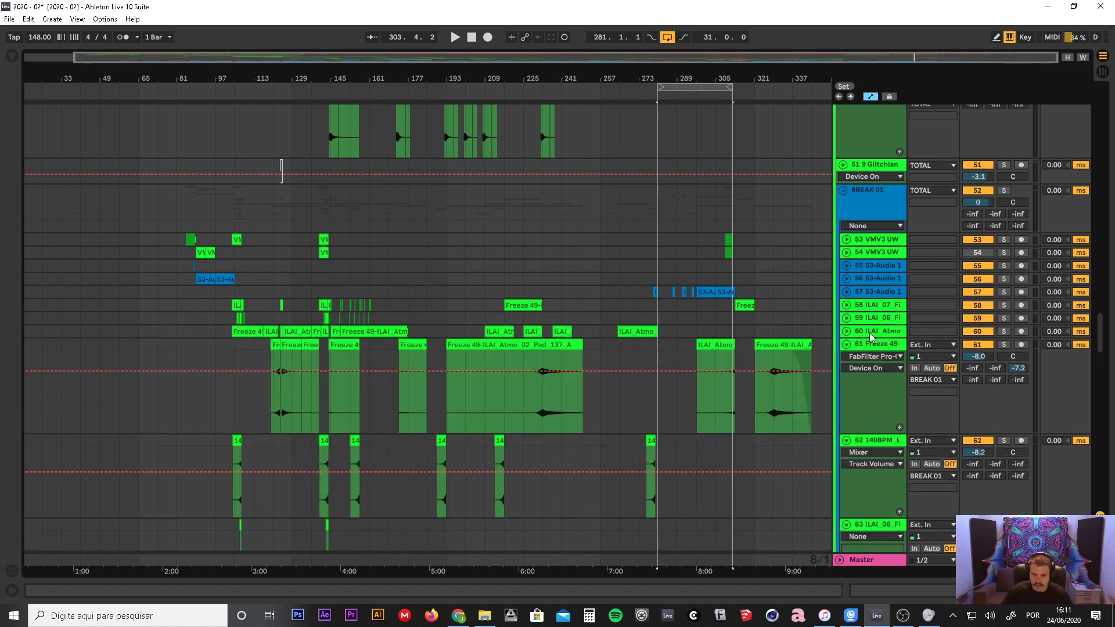
pyautogui.click(846, 317)
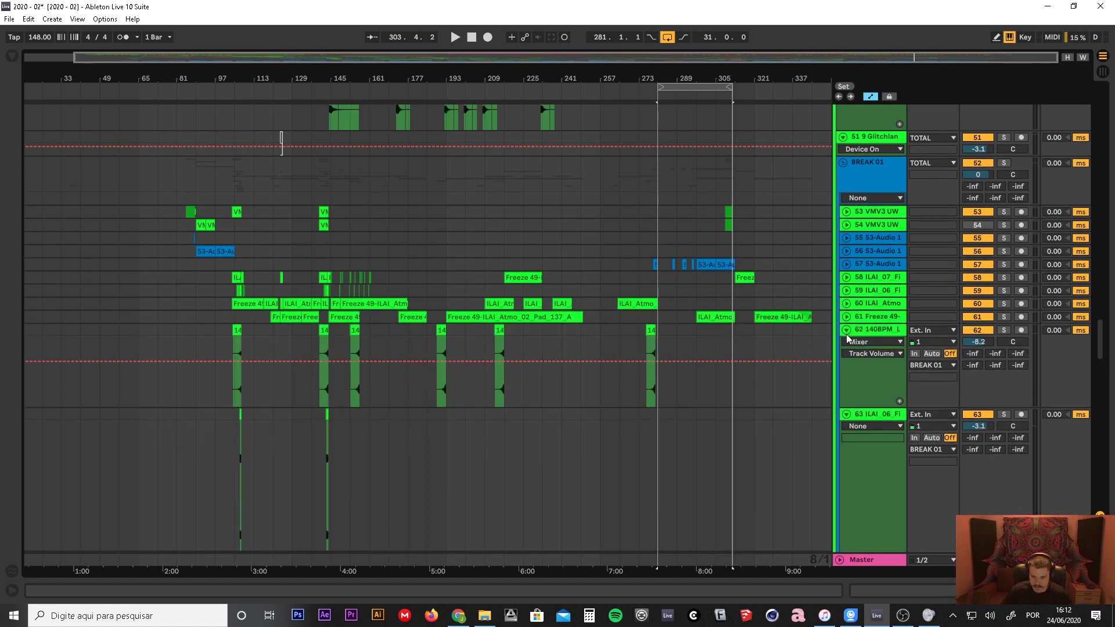
pyautogui.click(846, 330)
pyautogui.click(846, 344)
pyautogui.click(847, 356)
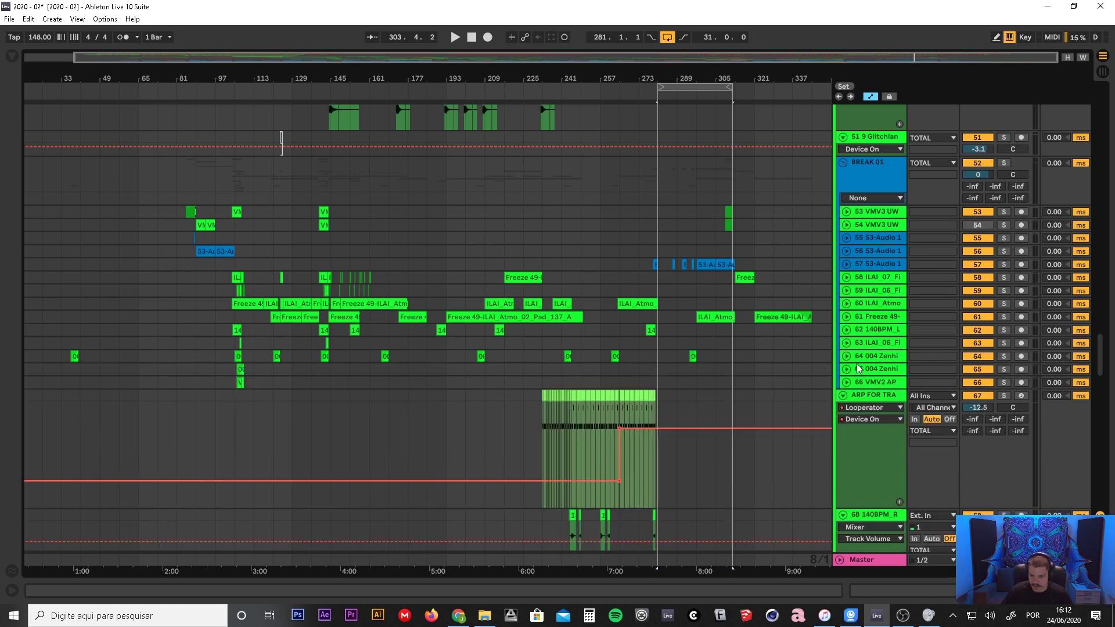
# - Reduce the height of the ARP FOR TRA track 67 and fold tracks 69, 70 and 71 for an overview of the arrangement
pyautogui.click(869, 395)
pyautogui.scroll(-5, 867, 396)
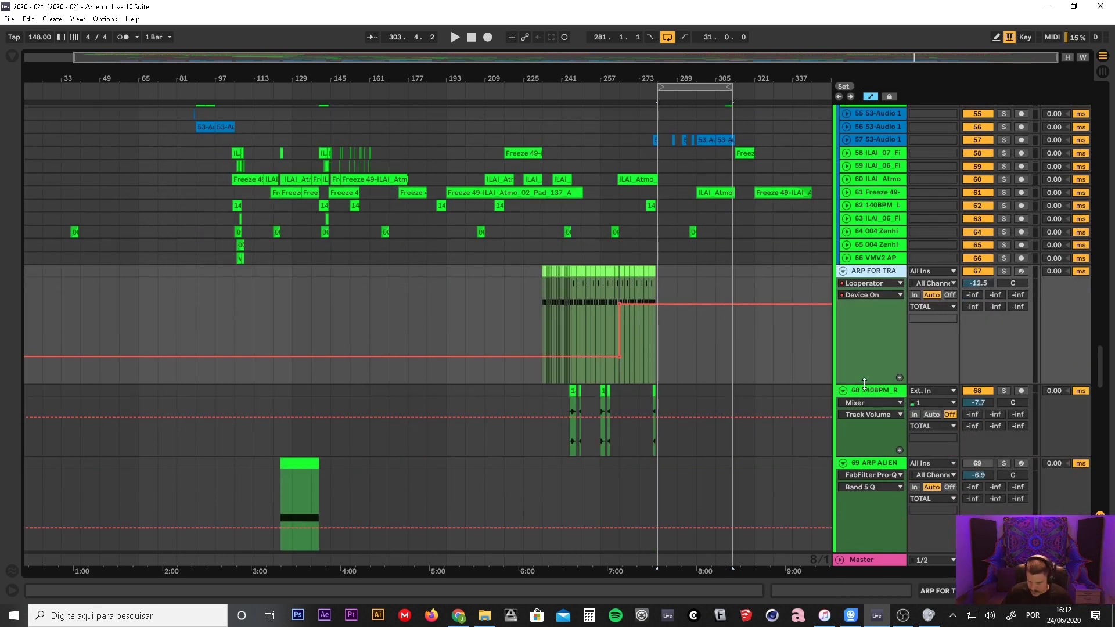
pyautogui.moveTo(865, 383); pyautogui.dragTo(860, 297)
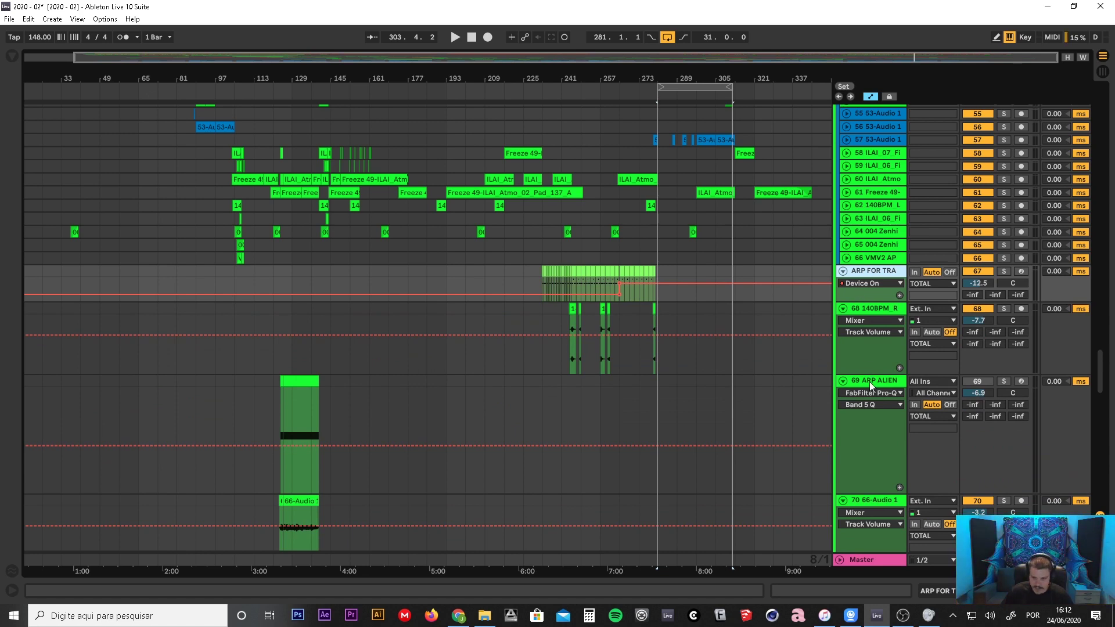
pyautogui.scroll(-3, 869, 384)
pyautogui.click(841, 299)
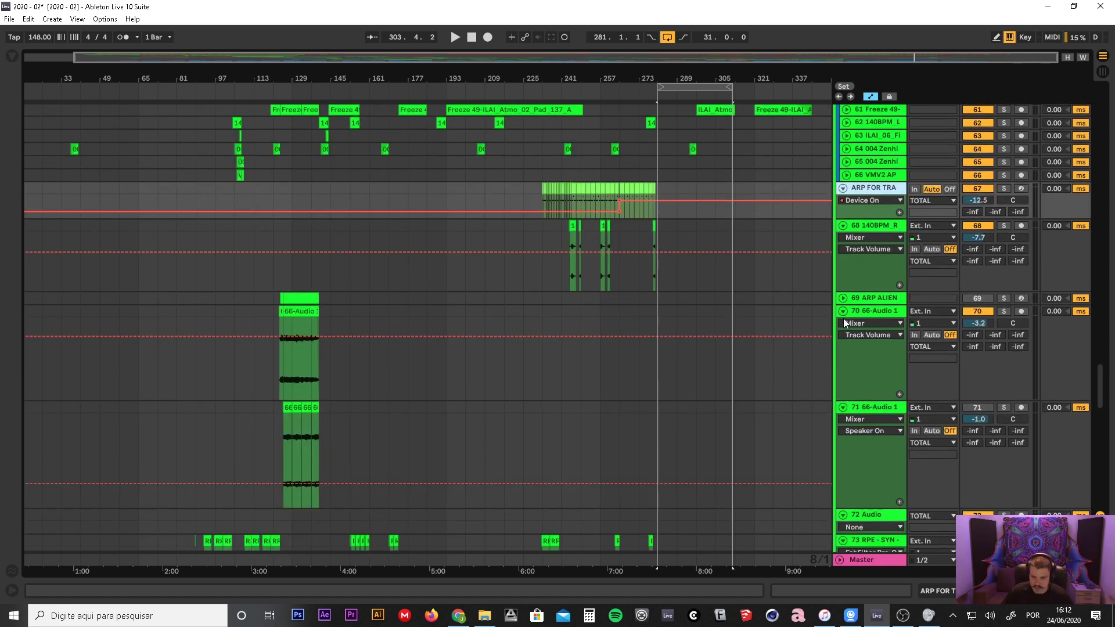
pyautogui.click(842, 311)
pyautogui.click(843, 325)
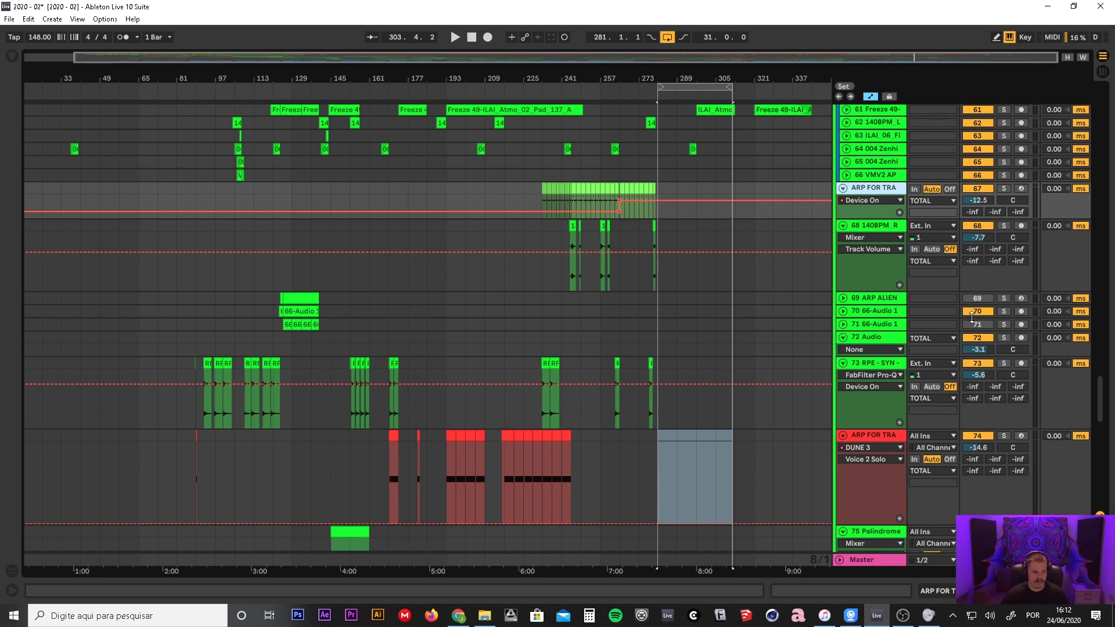
pyautogui.moveTo(591, 81); pyautogui.dragTo(597, 61)
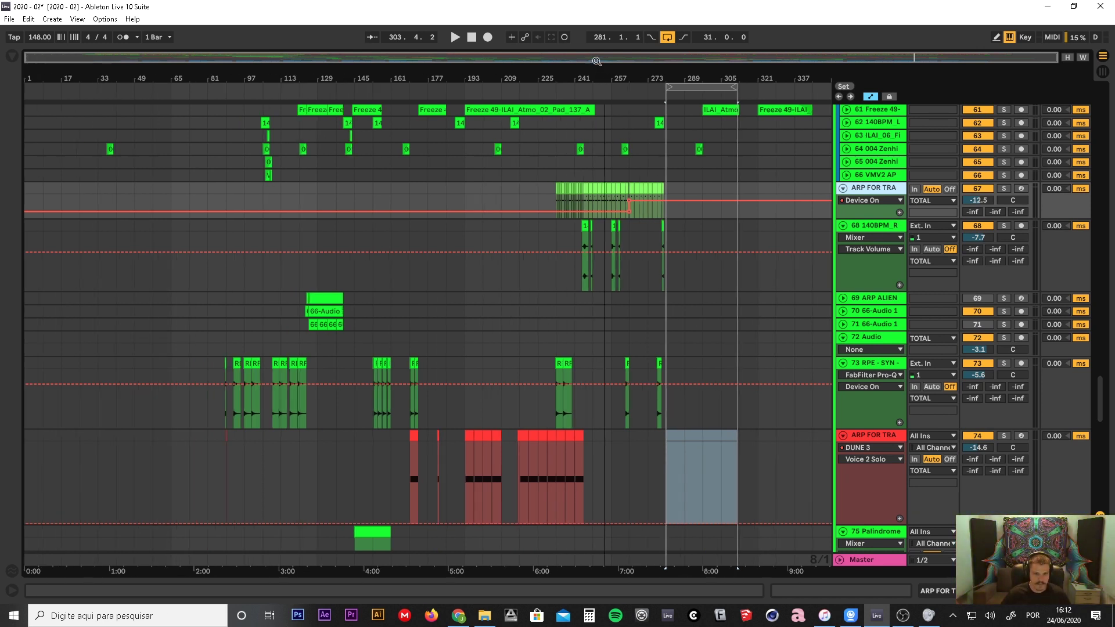
pyautogui.click(9, 18)
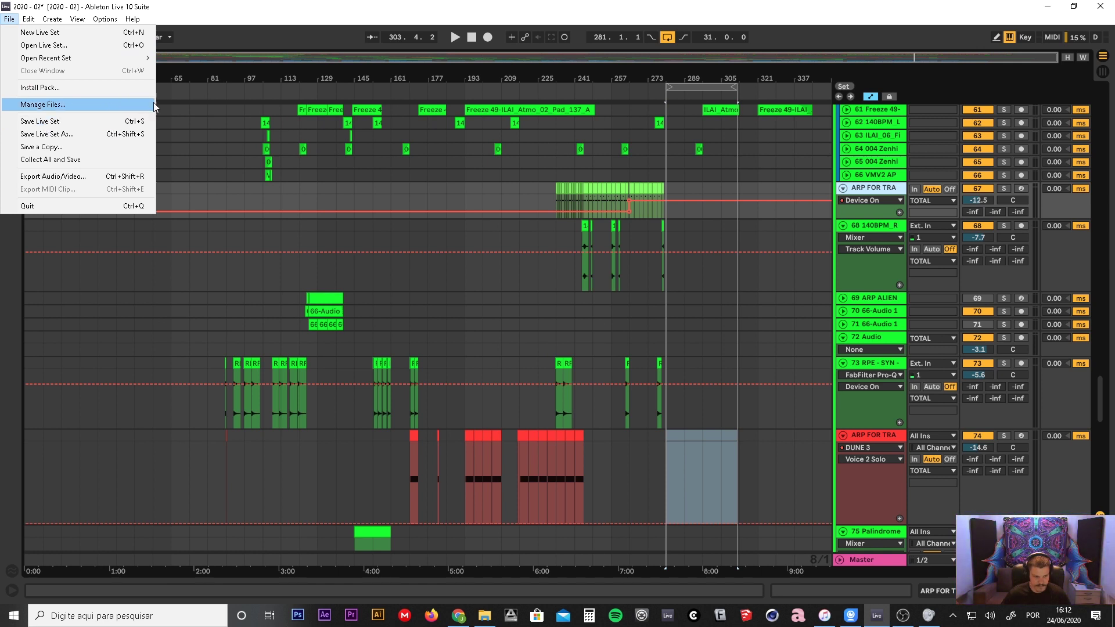
pyautogui.click(224, 26)
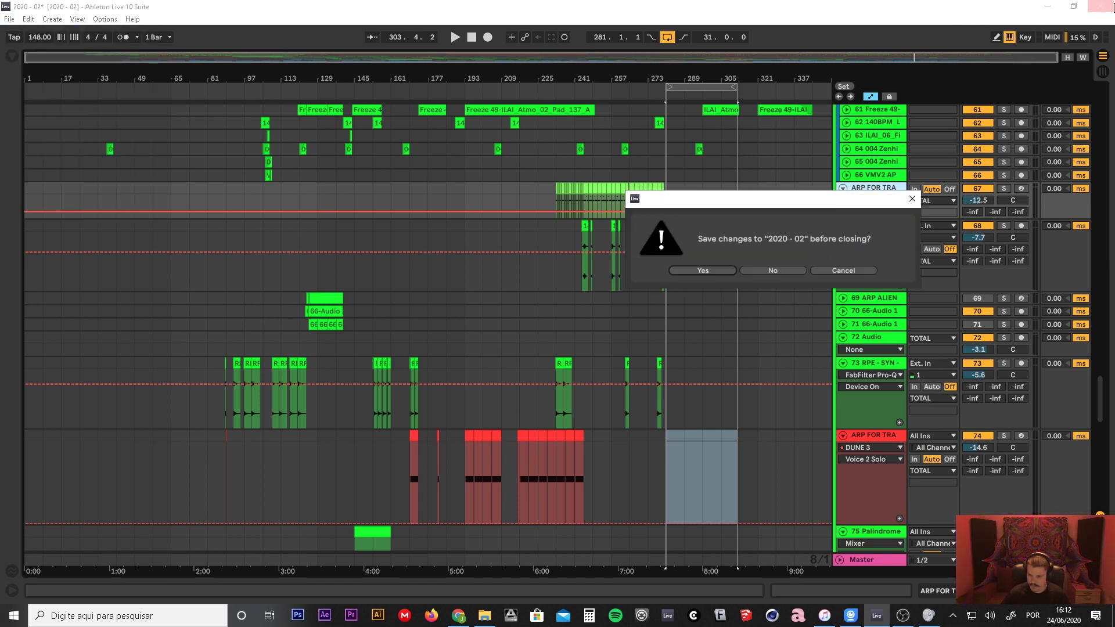
pyautogui.click(1100, 6)
pyautogui.click(780, 271)
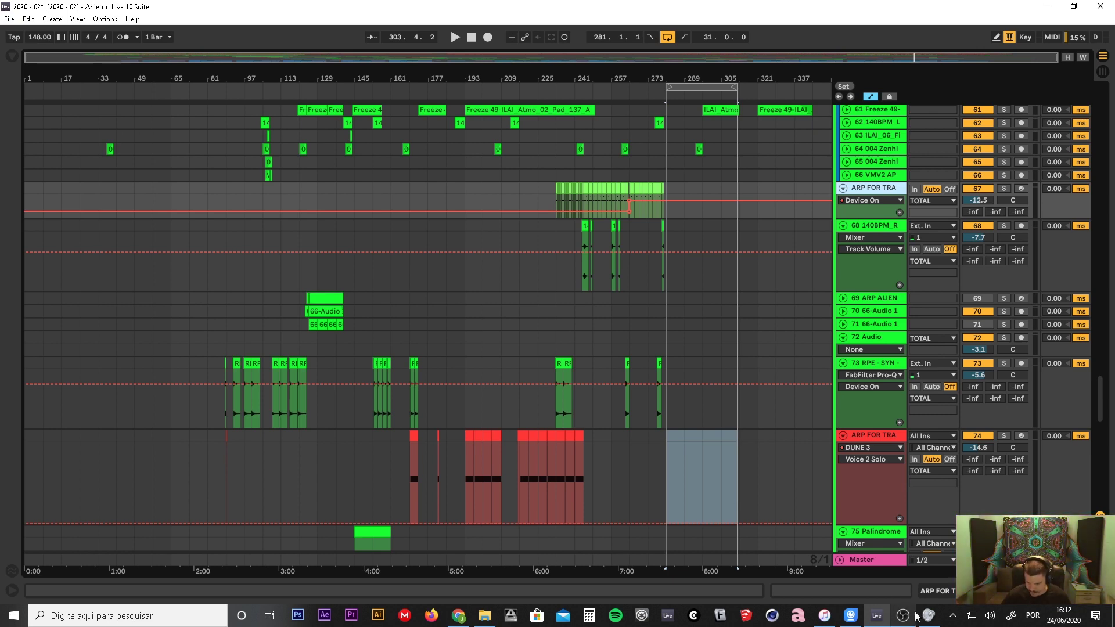
# - Switch to OBS and enlarge the webcam video capture source to cover nearly the whole preview canvas
pyautogui.moveTo(913, 619)
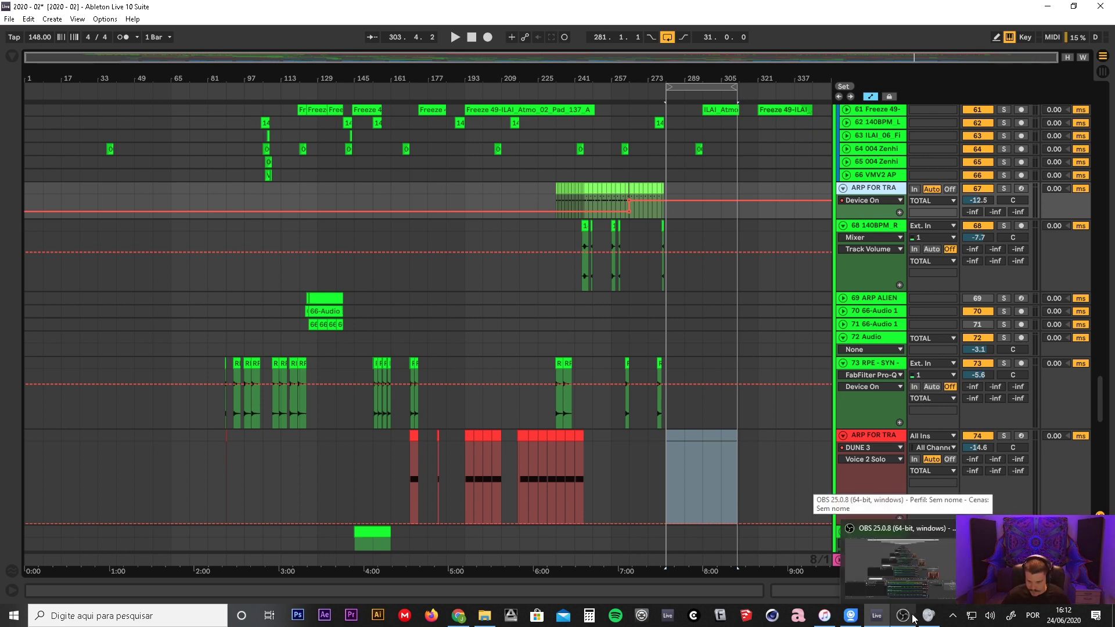
pyautogui.click(914, 619)
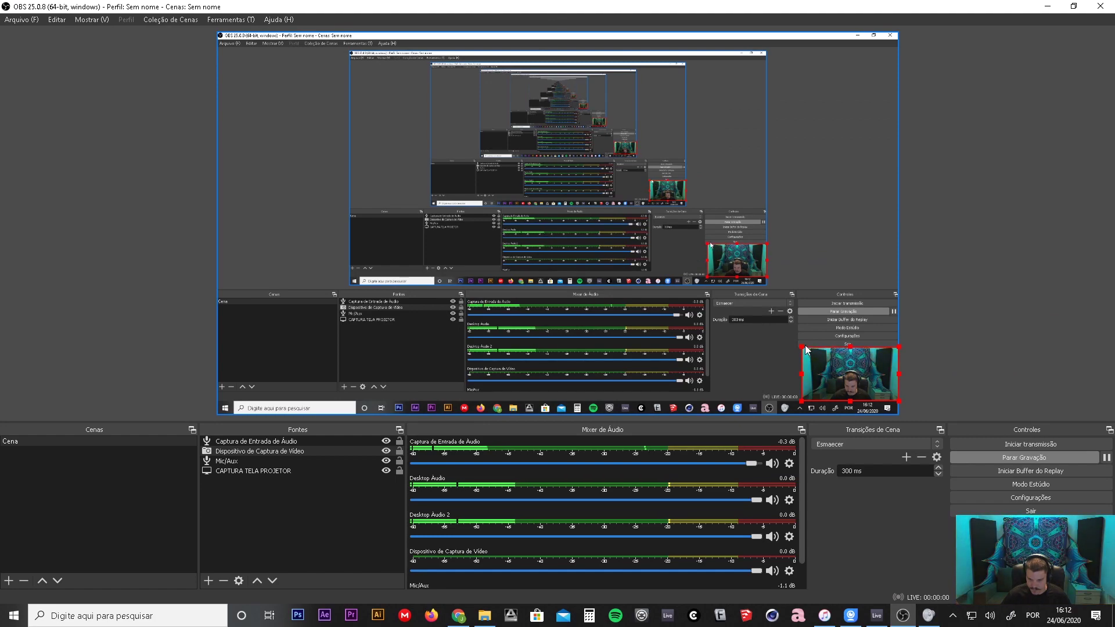
pyautogui.moveTo(805, 349); pyautogui.dragTo(219, 33)
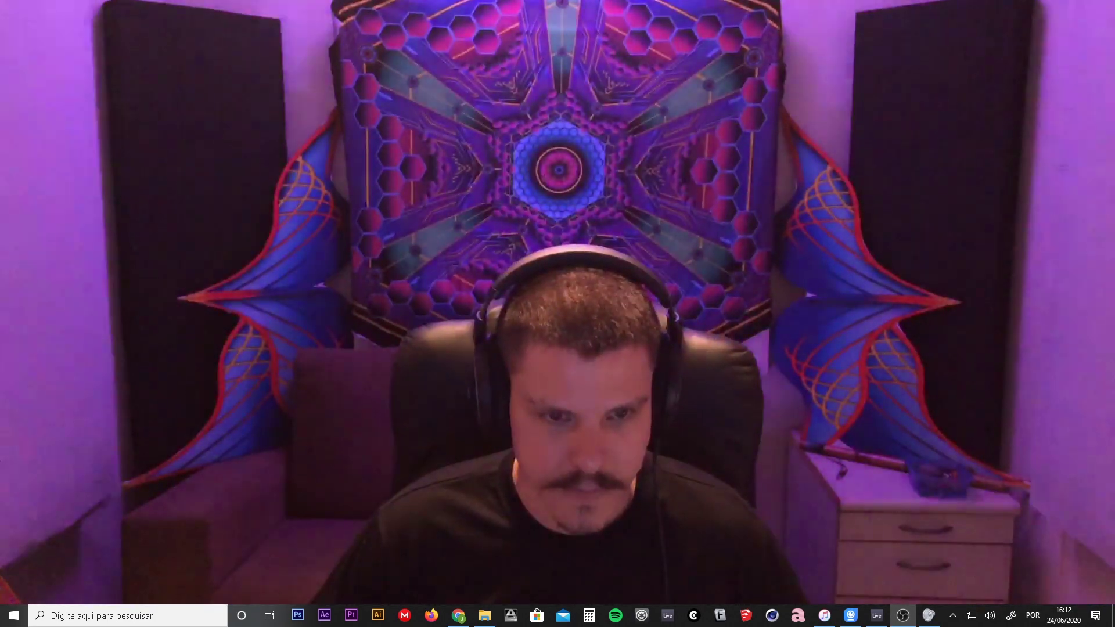